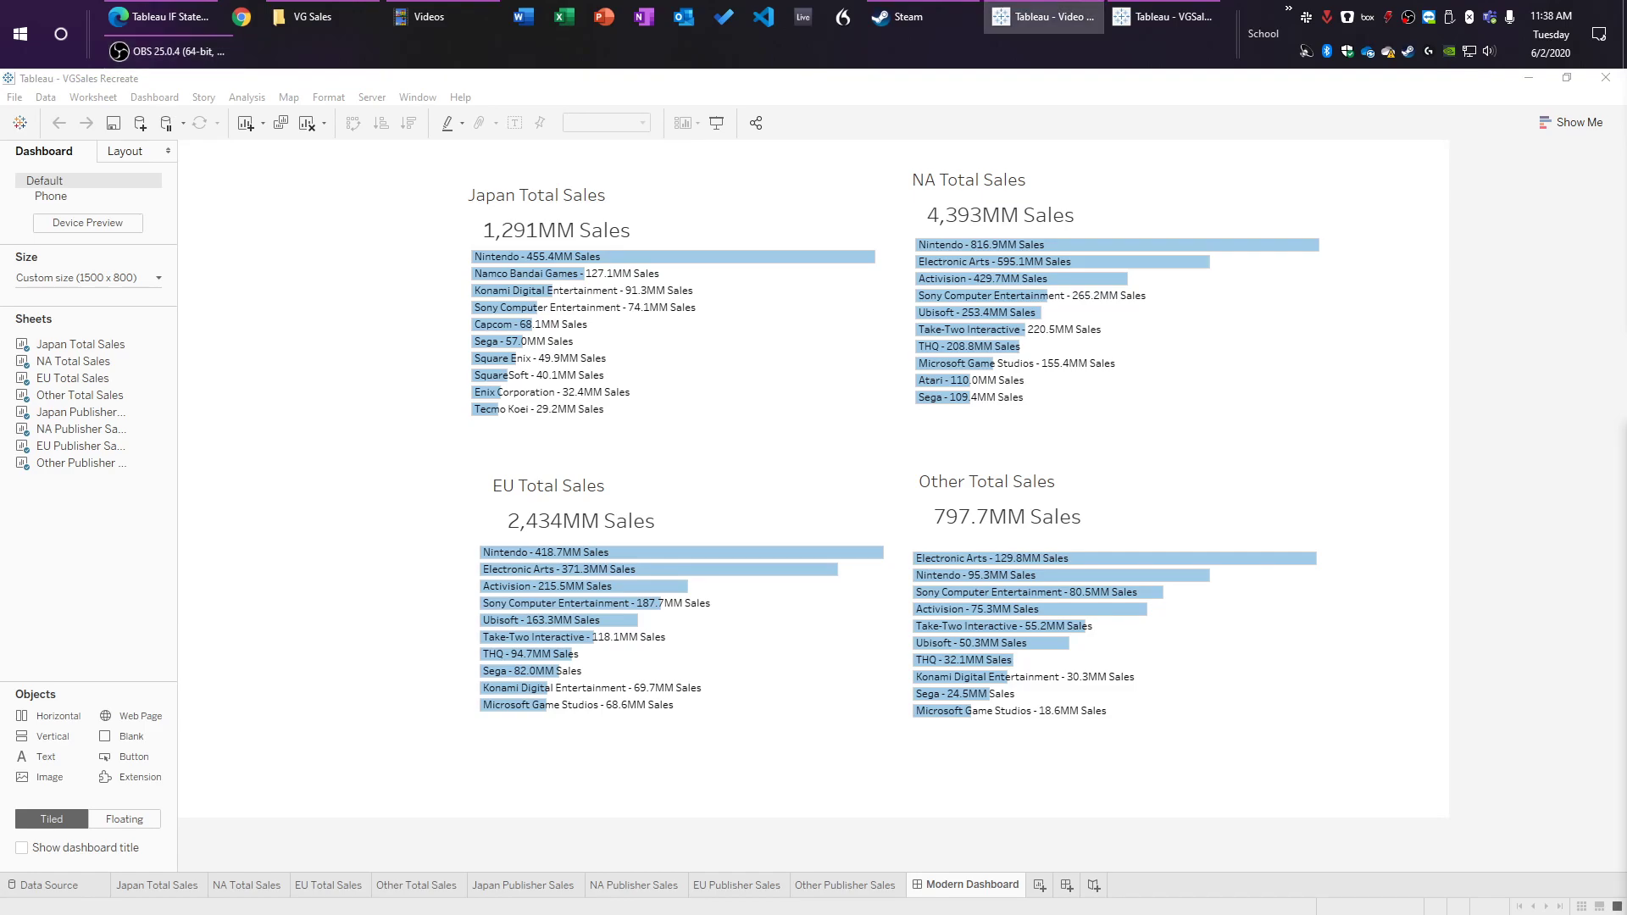
Step: Switch to the finished Video Game Sales workbook and try its genre filter with Puzzle, Fighting and Action
left_click(1042, 17)
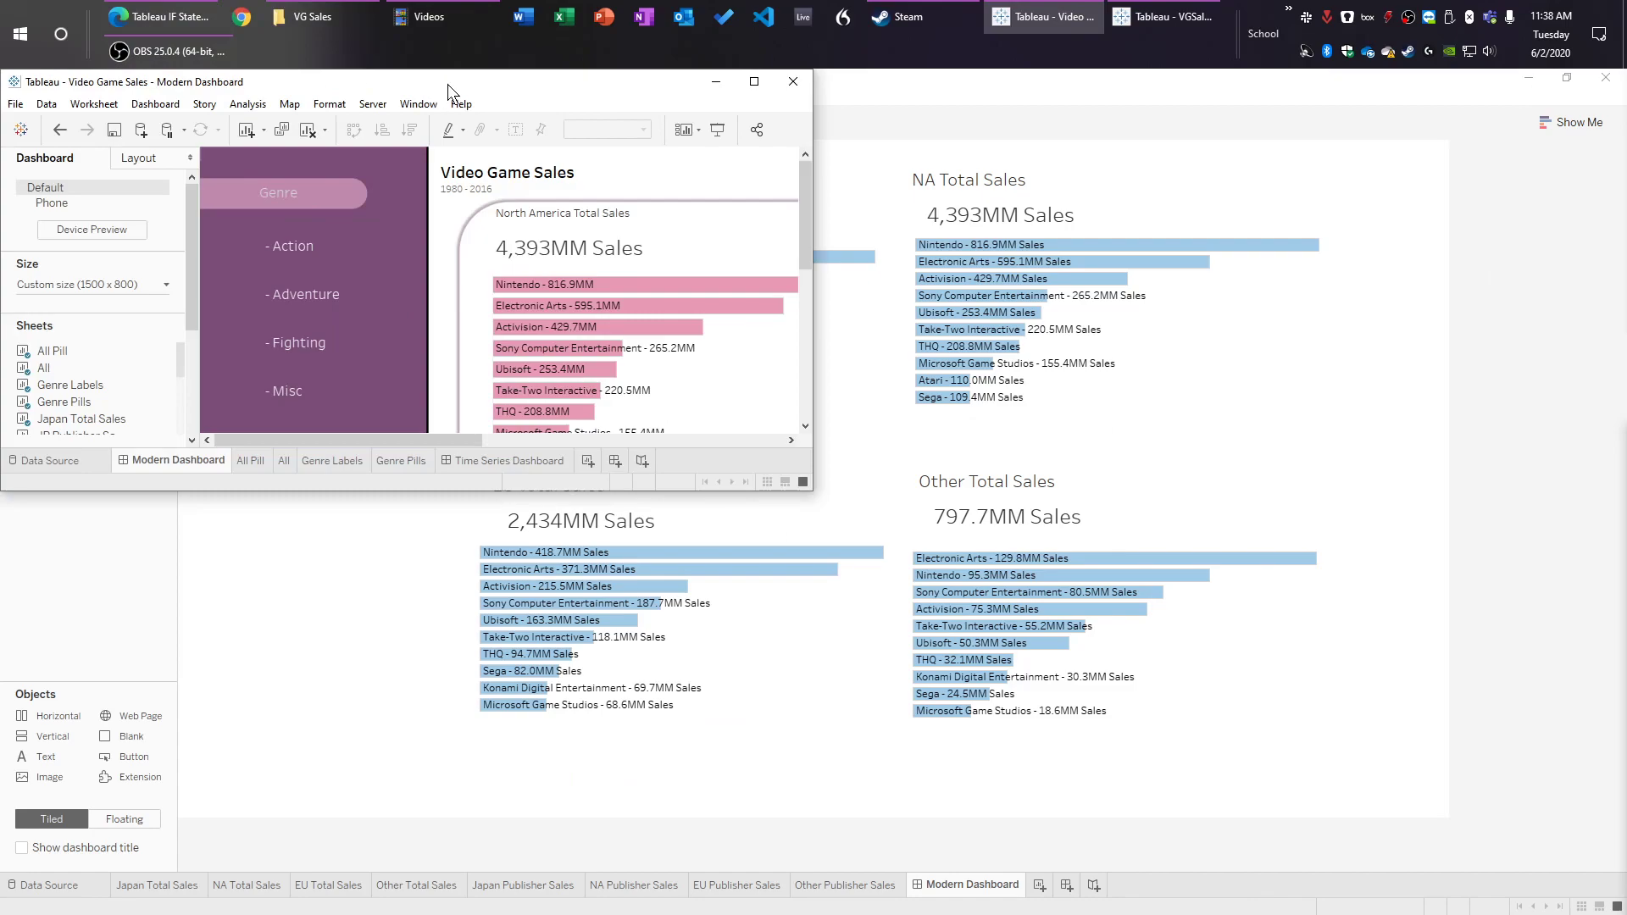
double_click(446, 84)
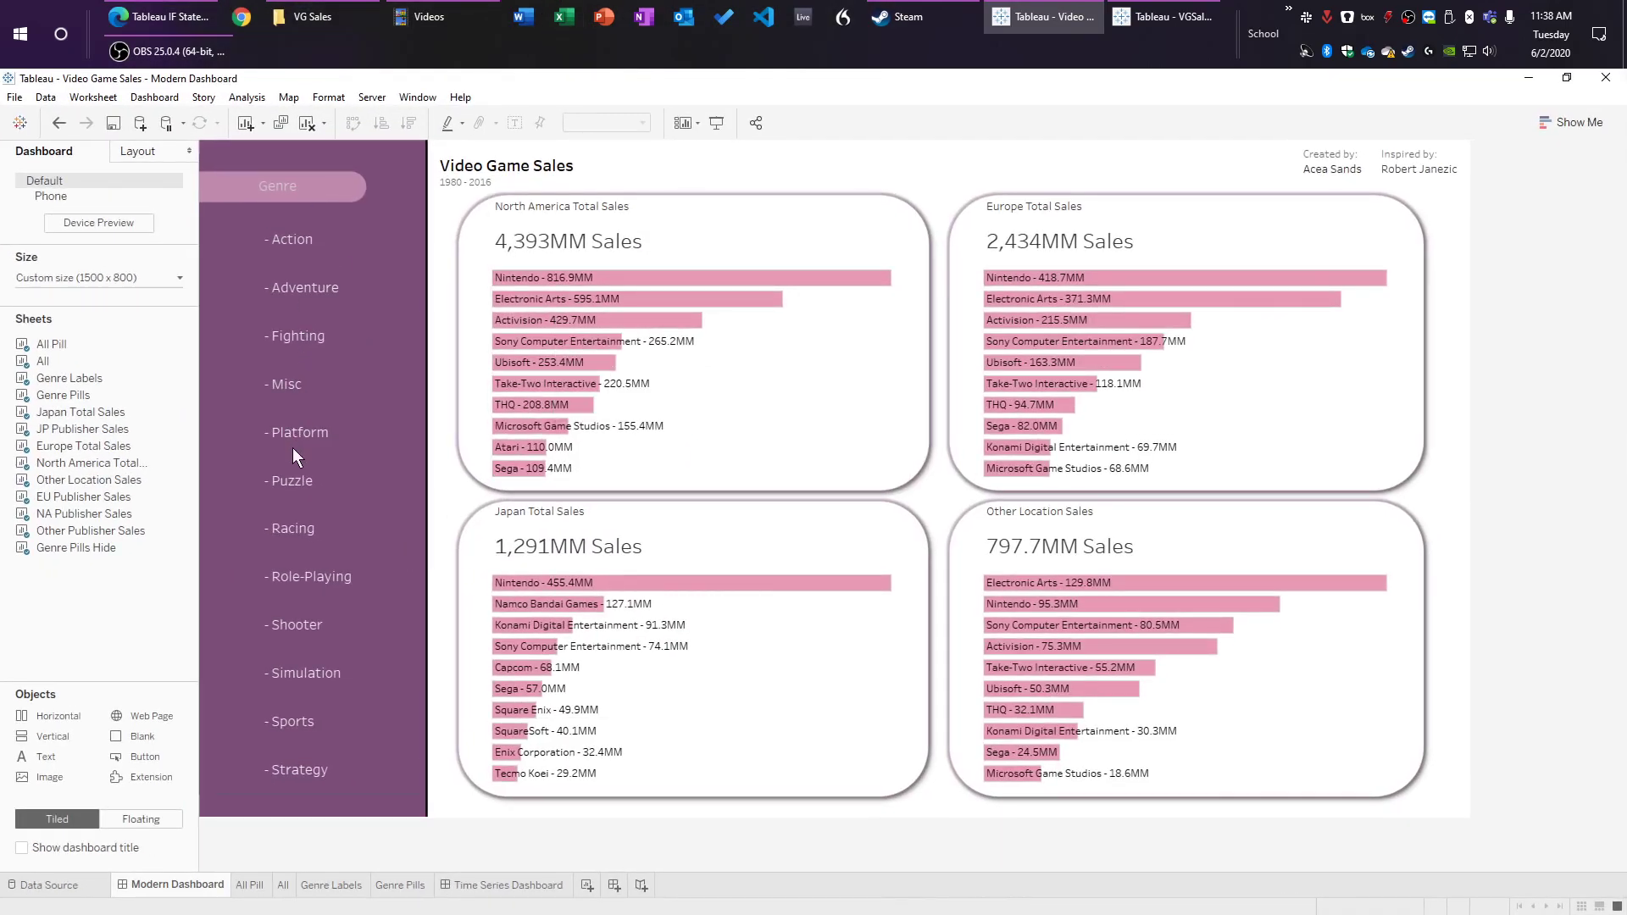
left_click(307, 486)
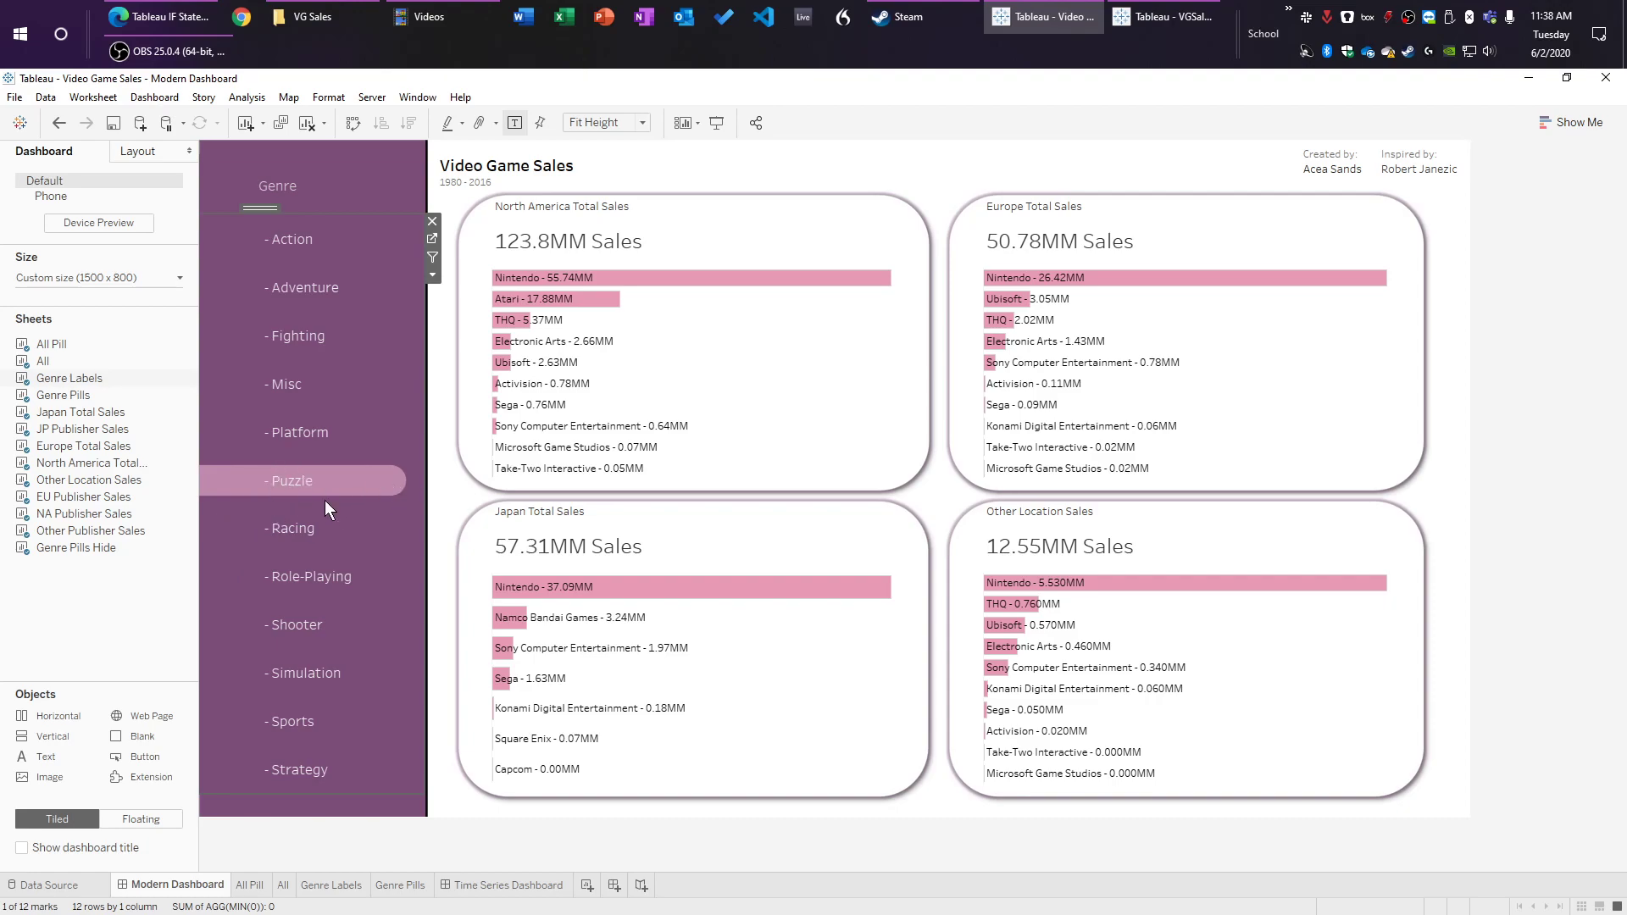
left_click(306, 343)
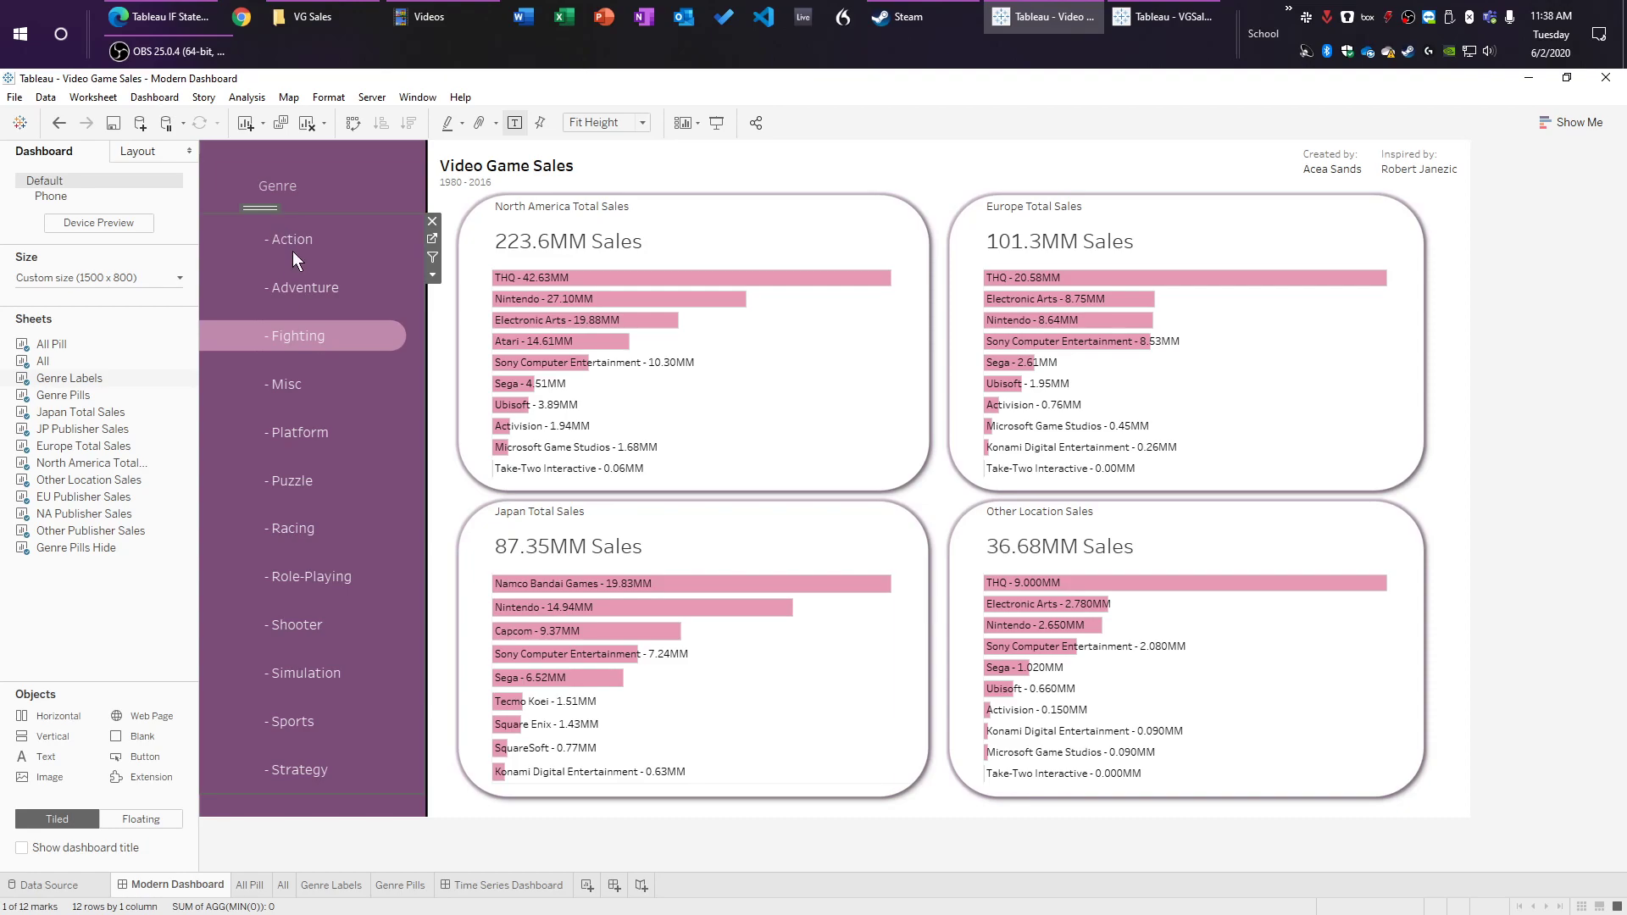
left_click(313, 242)
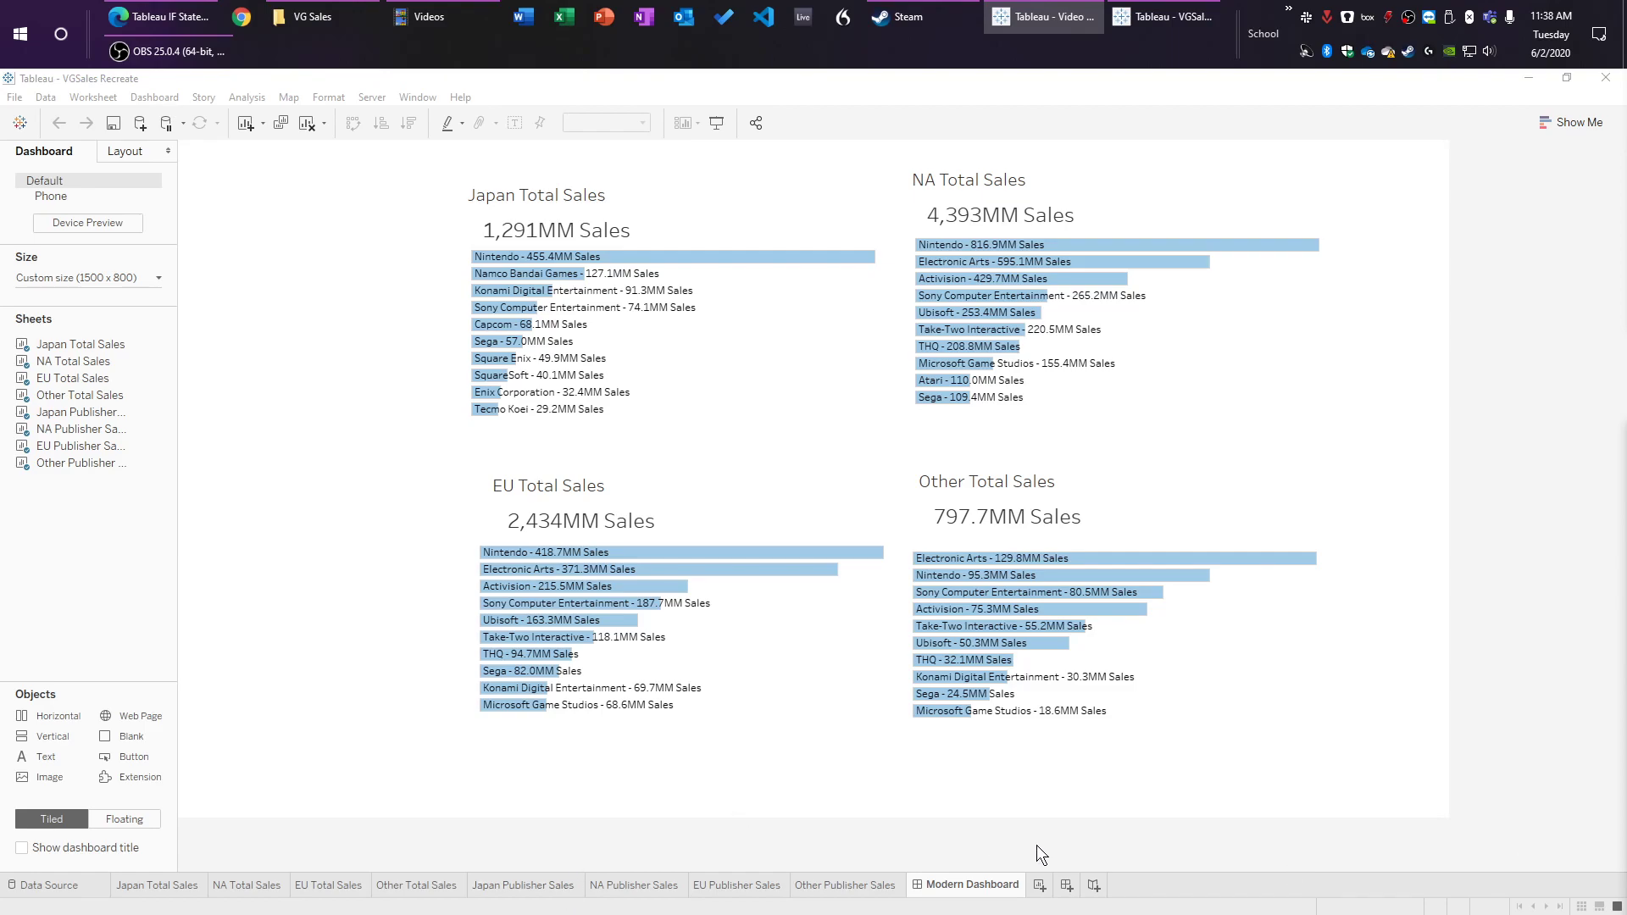
Step: Add a new worksheet to the VGSales Recreate workbook, placed before Modern Dashboard, and name it Genre Labels
left_click(1040, 885)
left_click_drag(1048, 890, 917, 896)
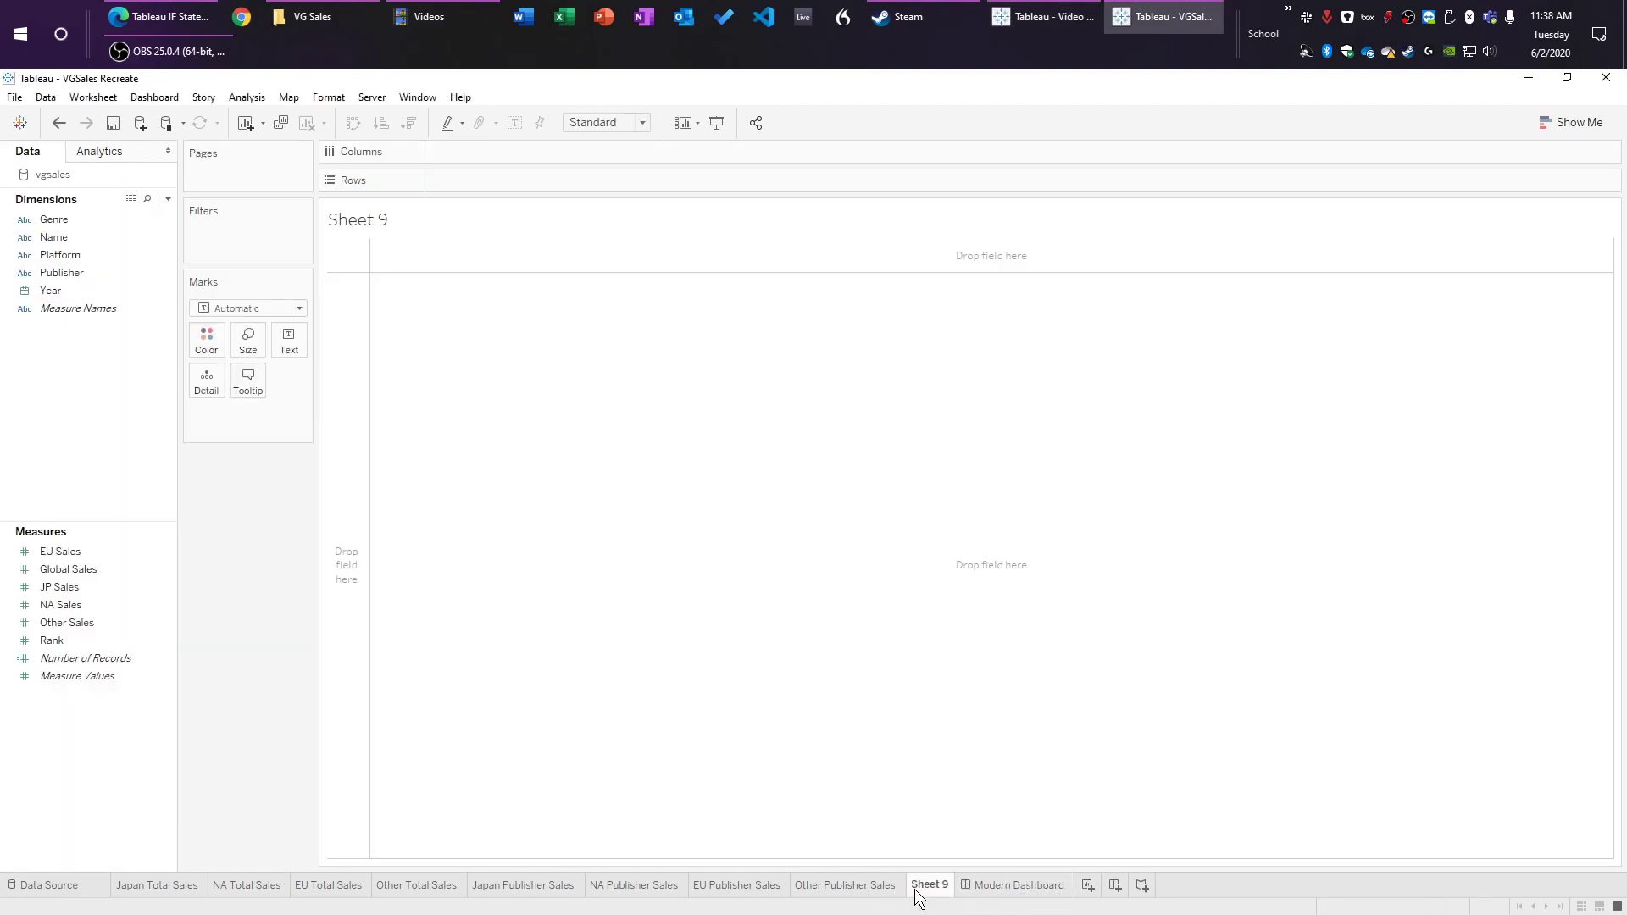
double_click(931, 885)
type("Genre Labels")
key("Return")
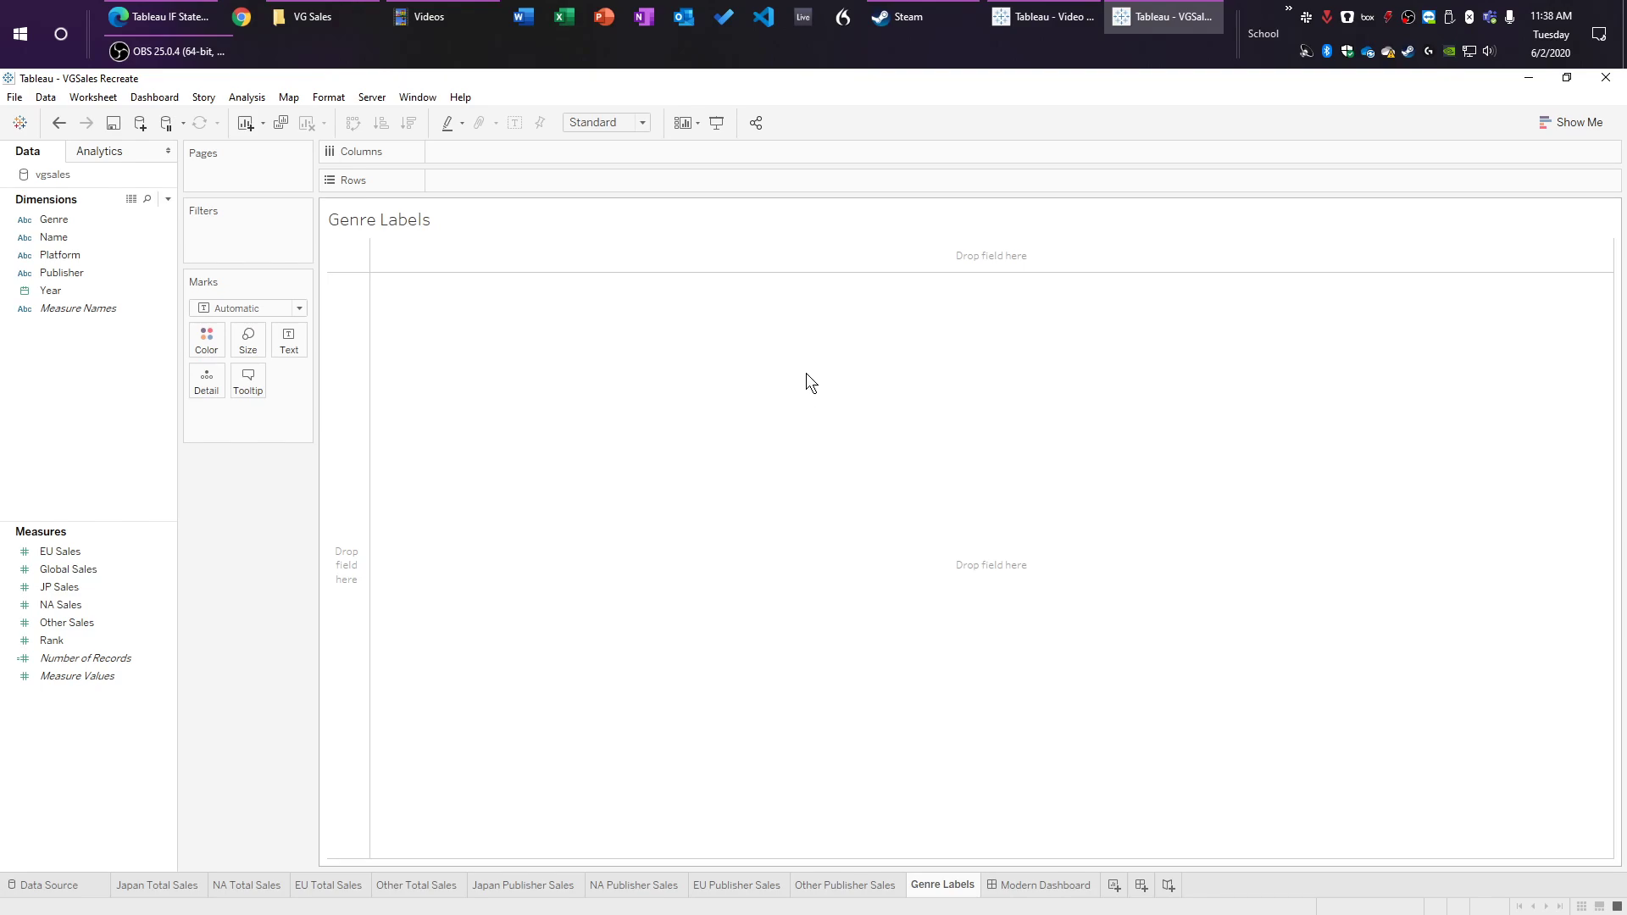
Step: Add Genre to the rows and as mark text, and hide the Genre row header
left_click_drag(95, 218, 512, 179)
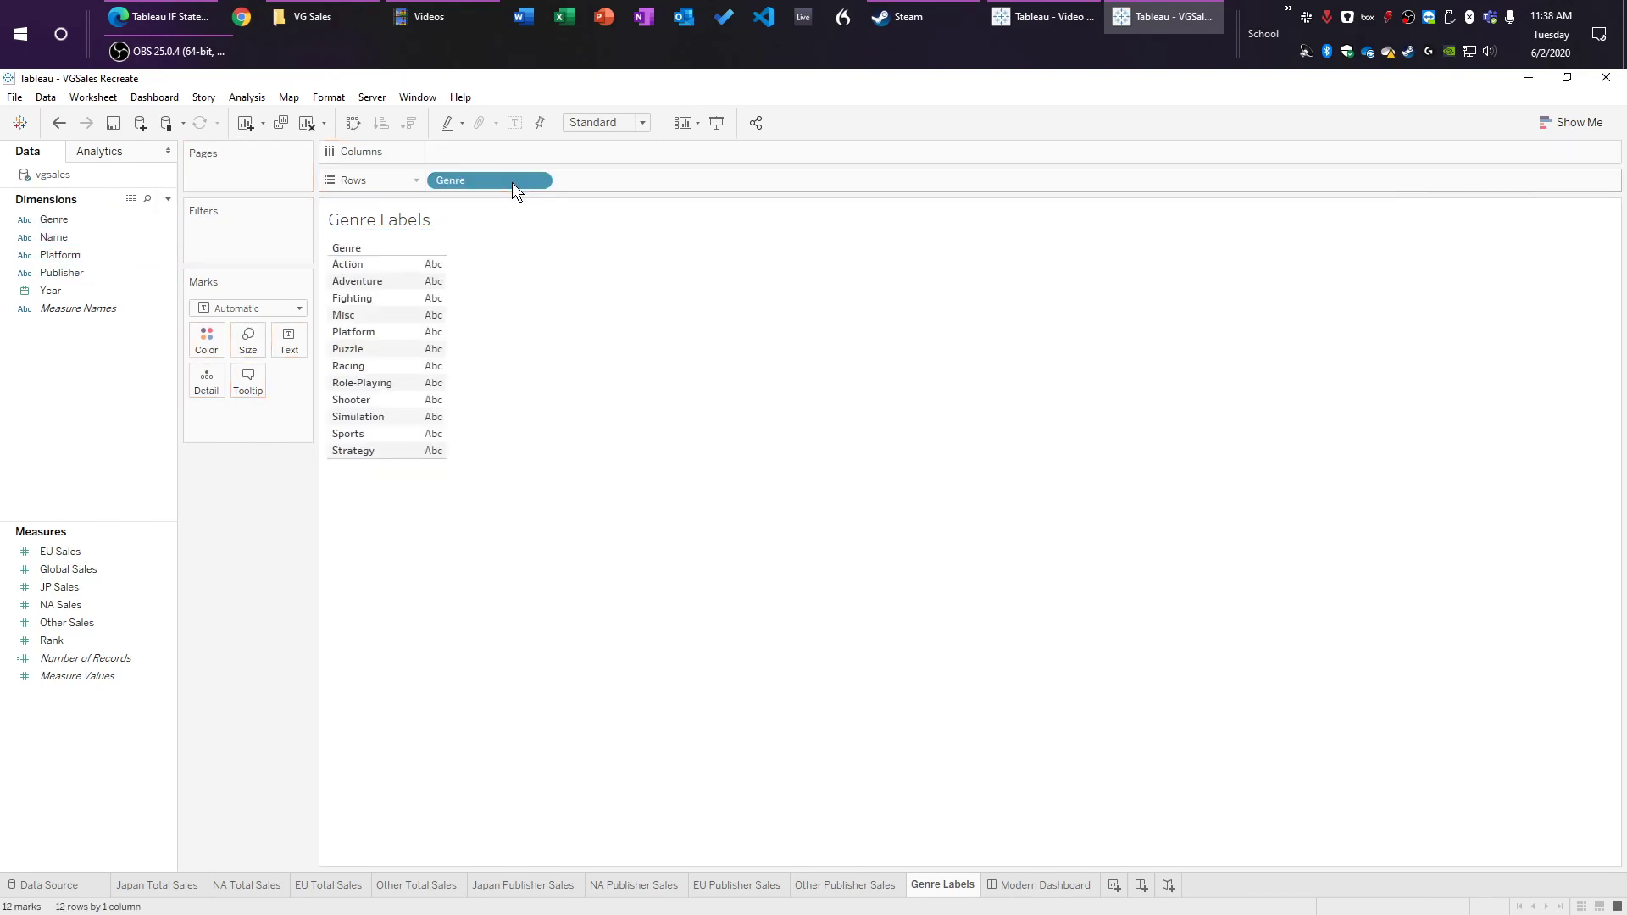
left_click_drag(96, 221, 285, 339)
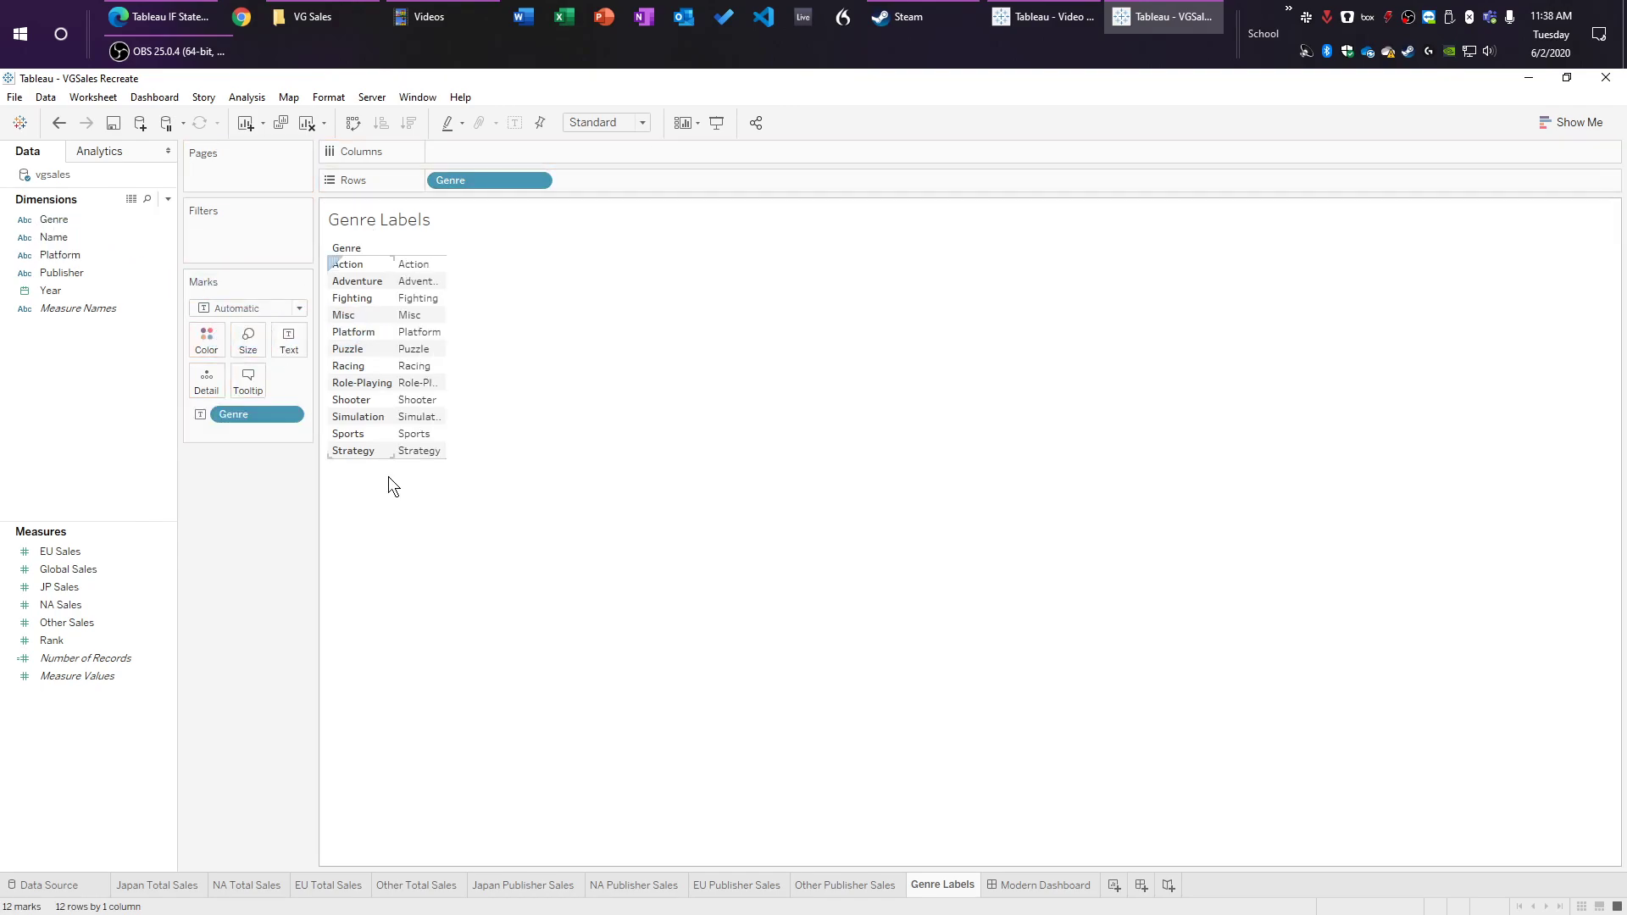
right_click(371, 333)
left_click(441, 446)
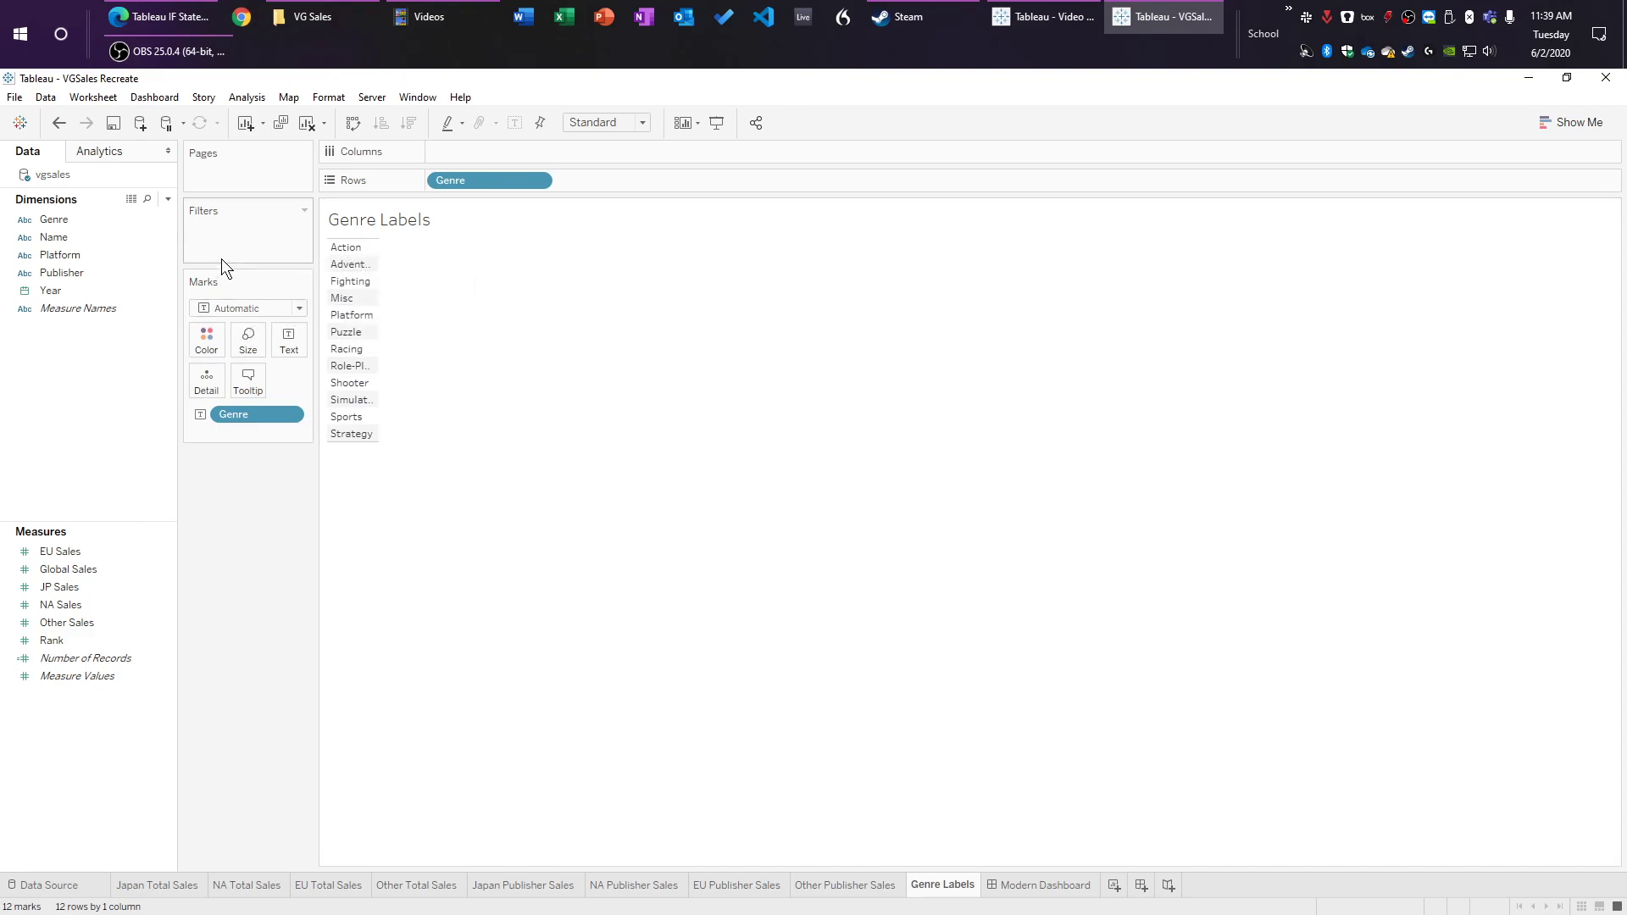
Step: Change the mark type to Circle and add the calculation MIN(0) to the columns
left_click(300, 310)
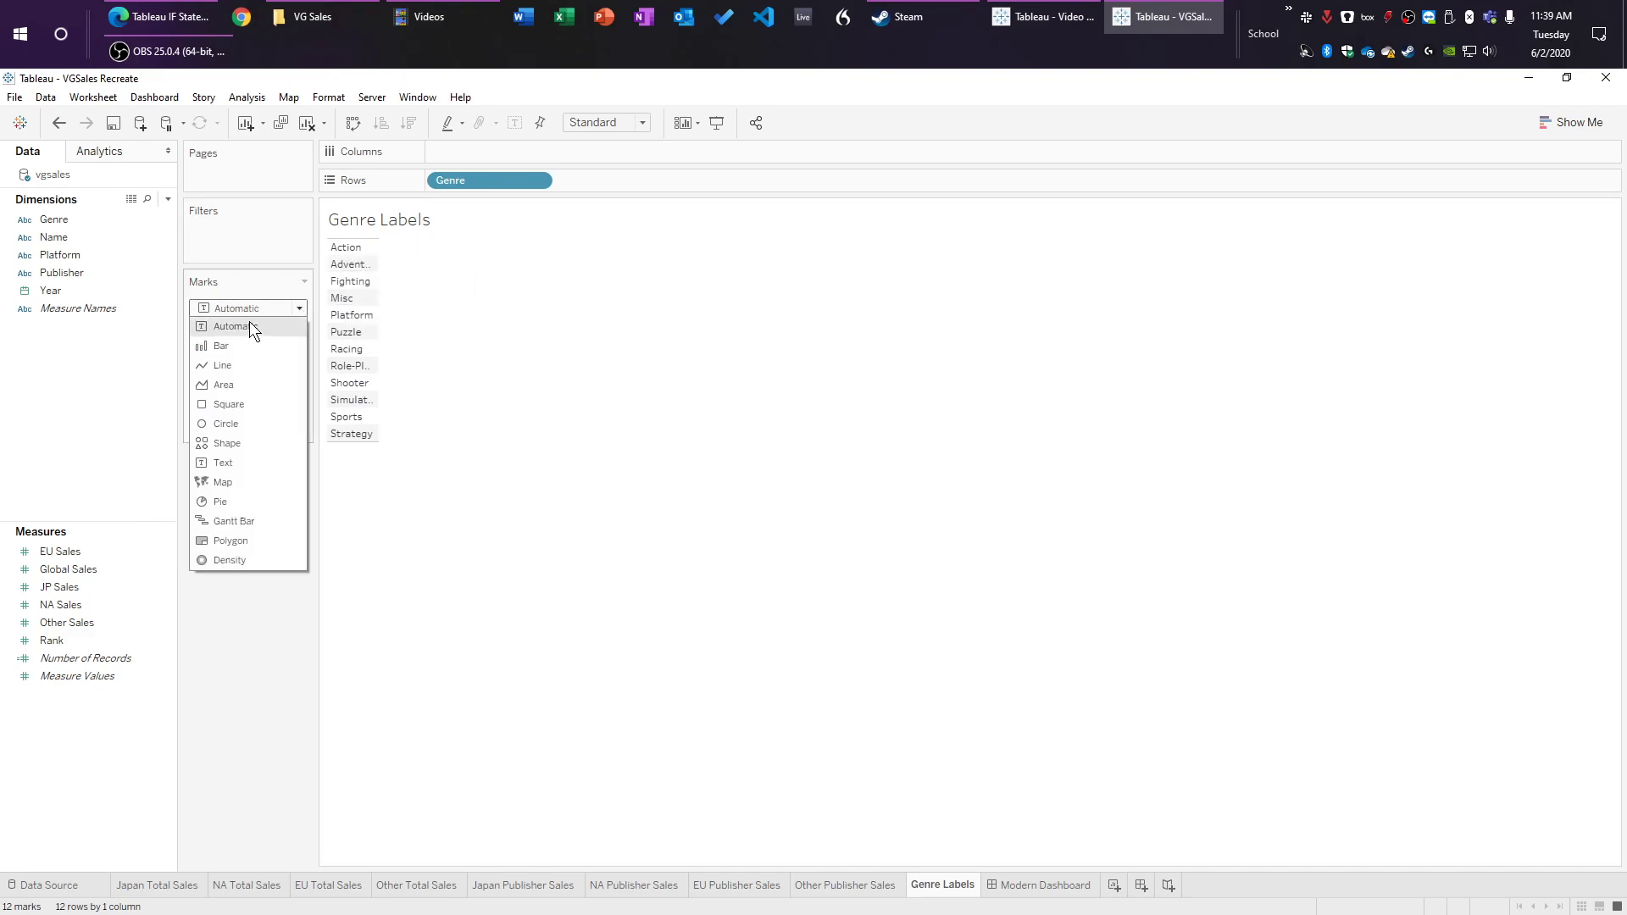
left_click(241, 424)
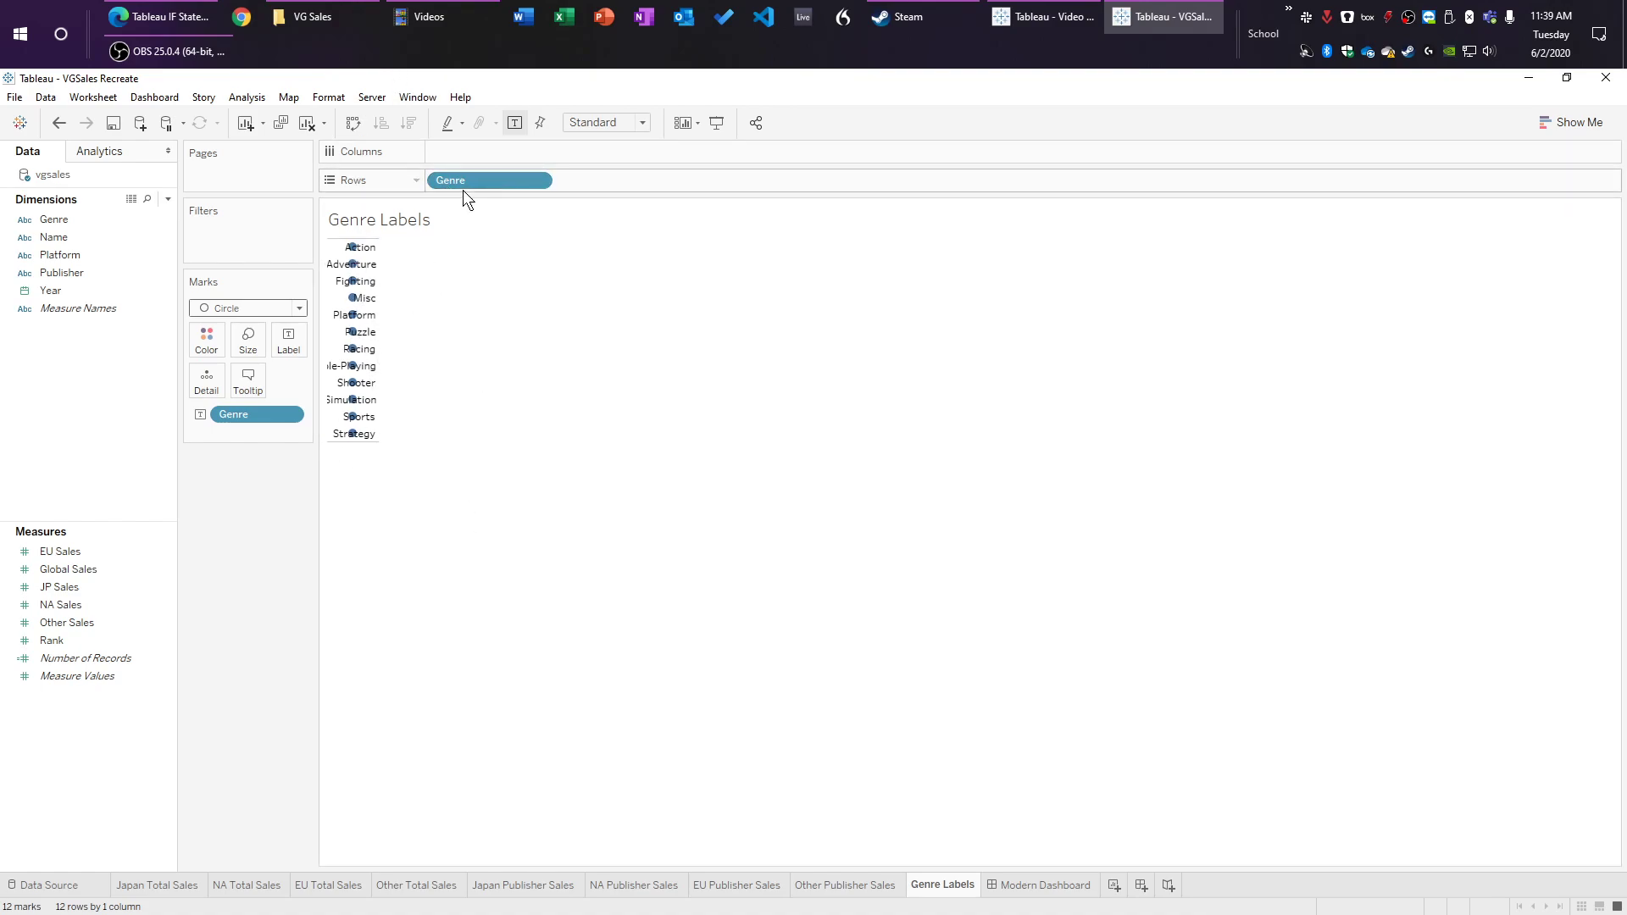
double_click(459, 152)
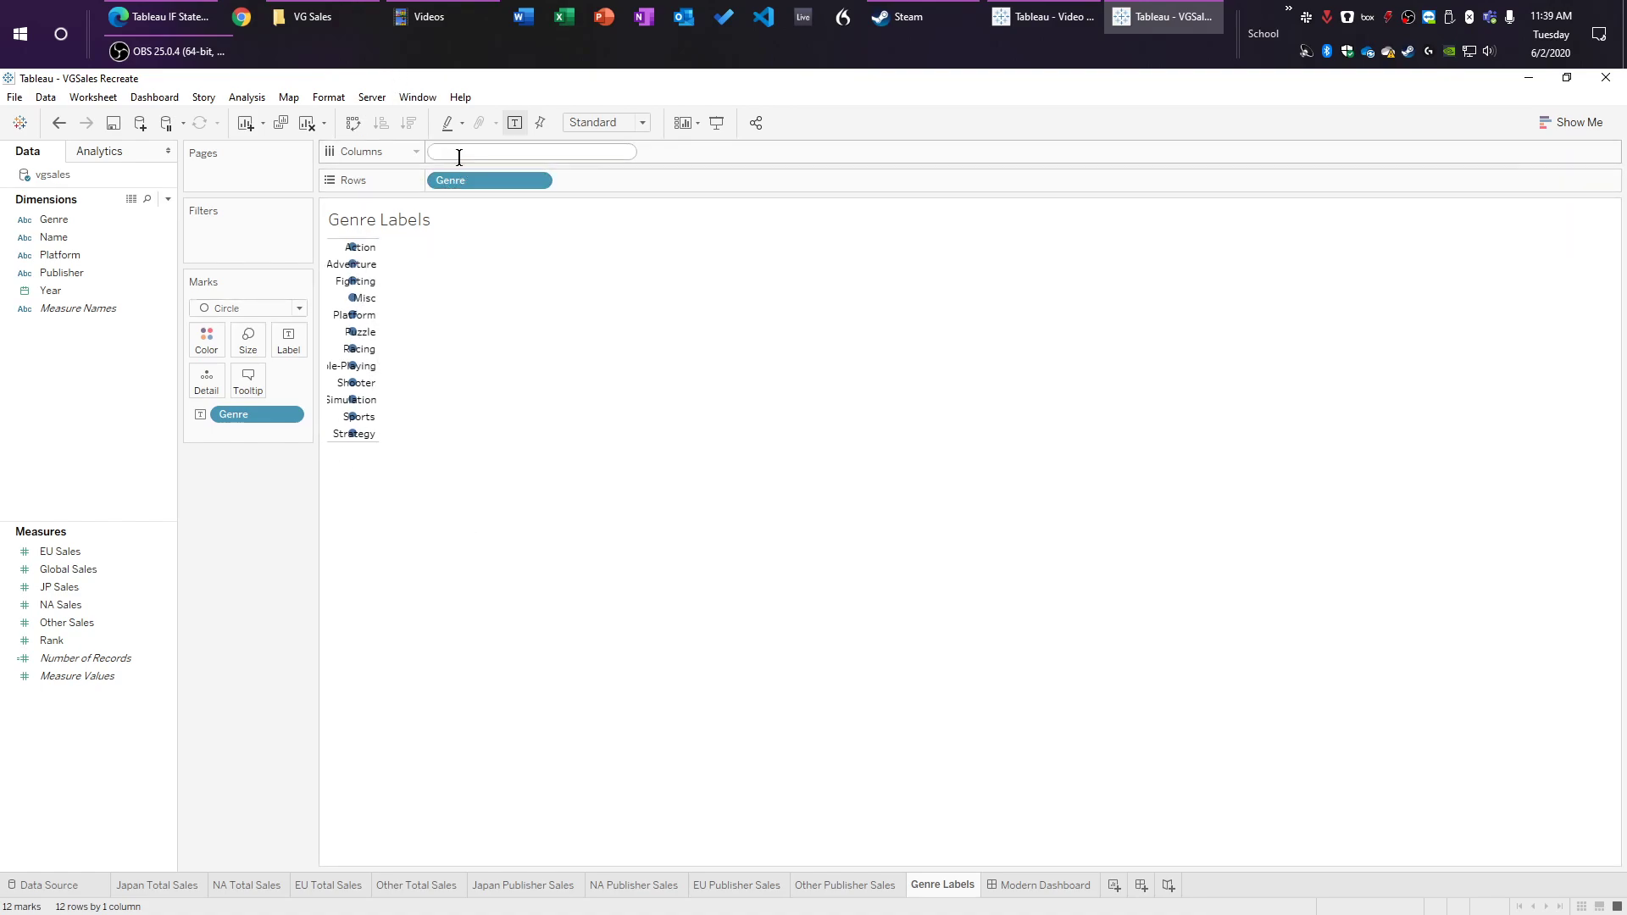
type("MIN(0)")
key("Return")
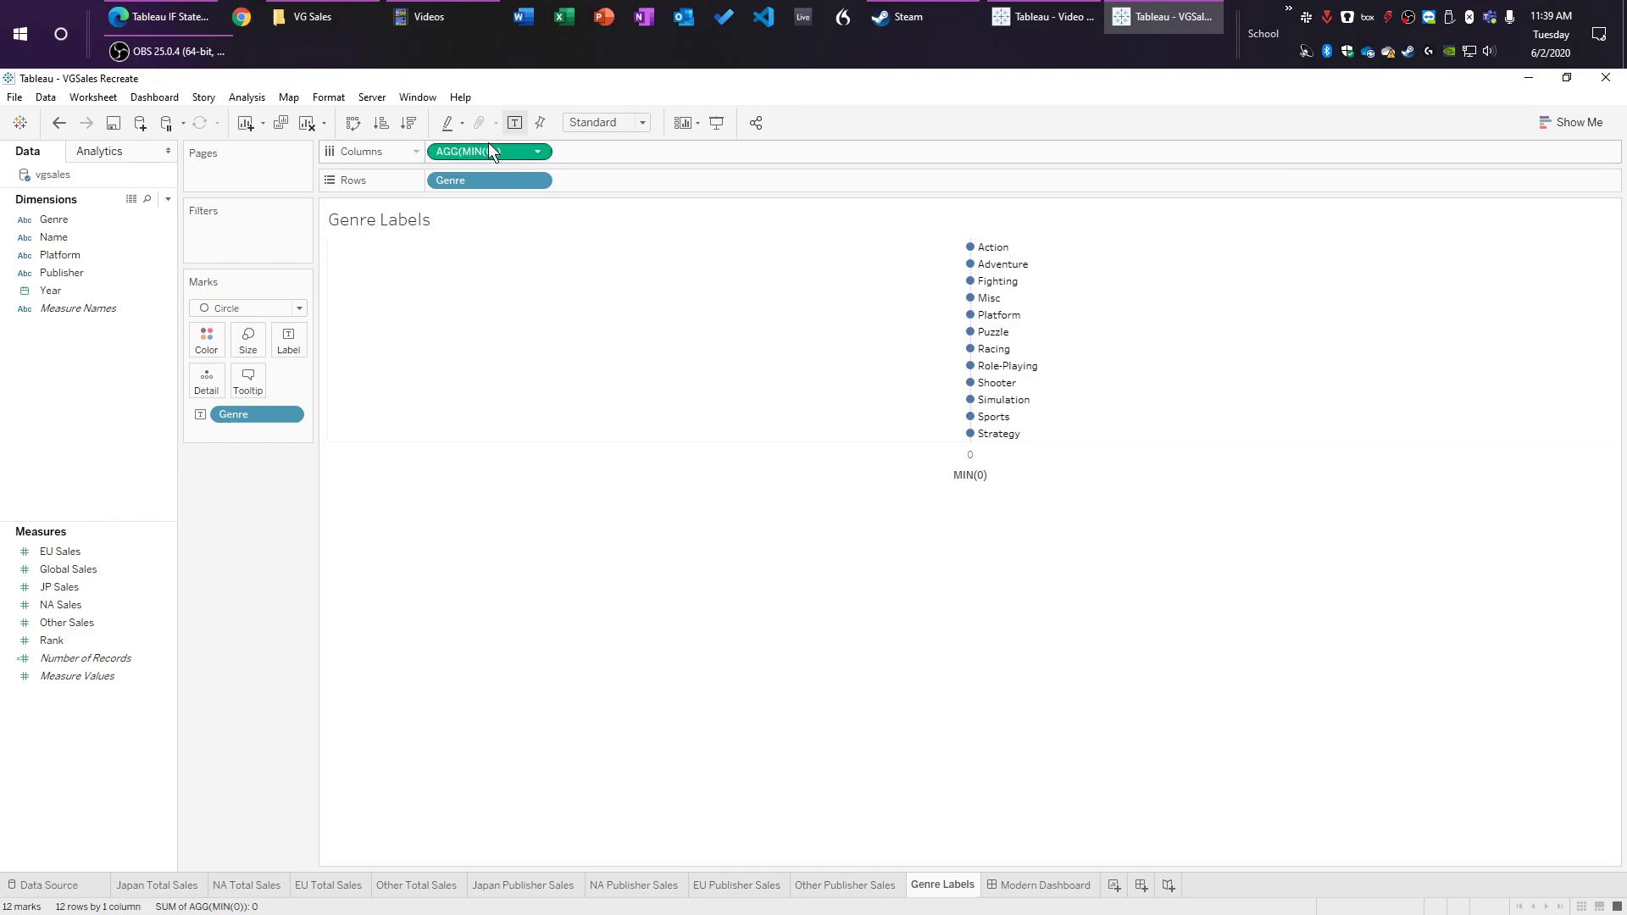
Step: Hide the MIN(0) axis header and shrink the circle marks to tiny dots
right_click(845, 464)
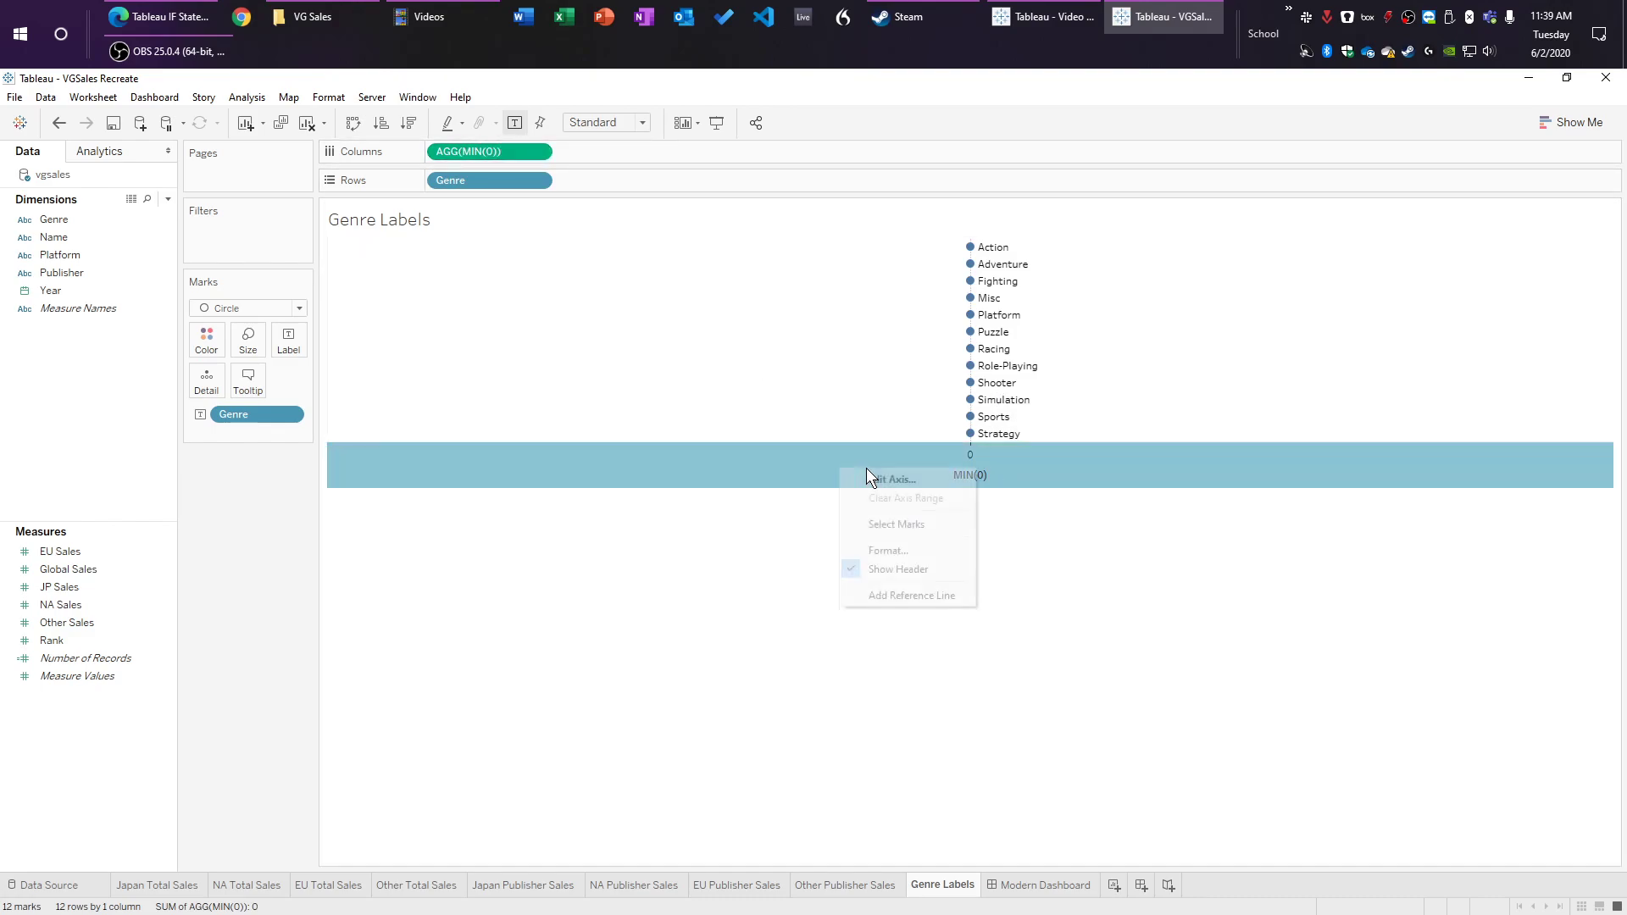
left_click(917, 568)
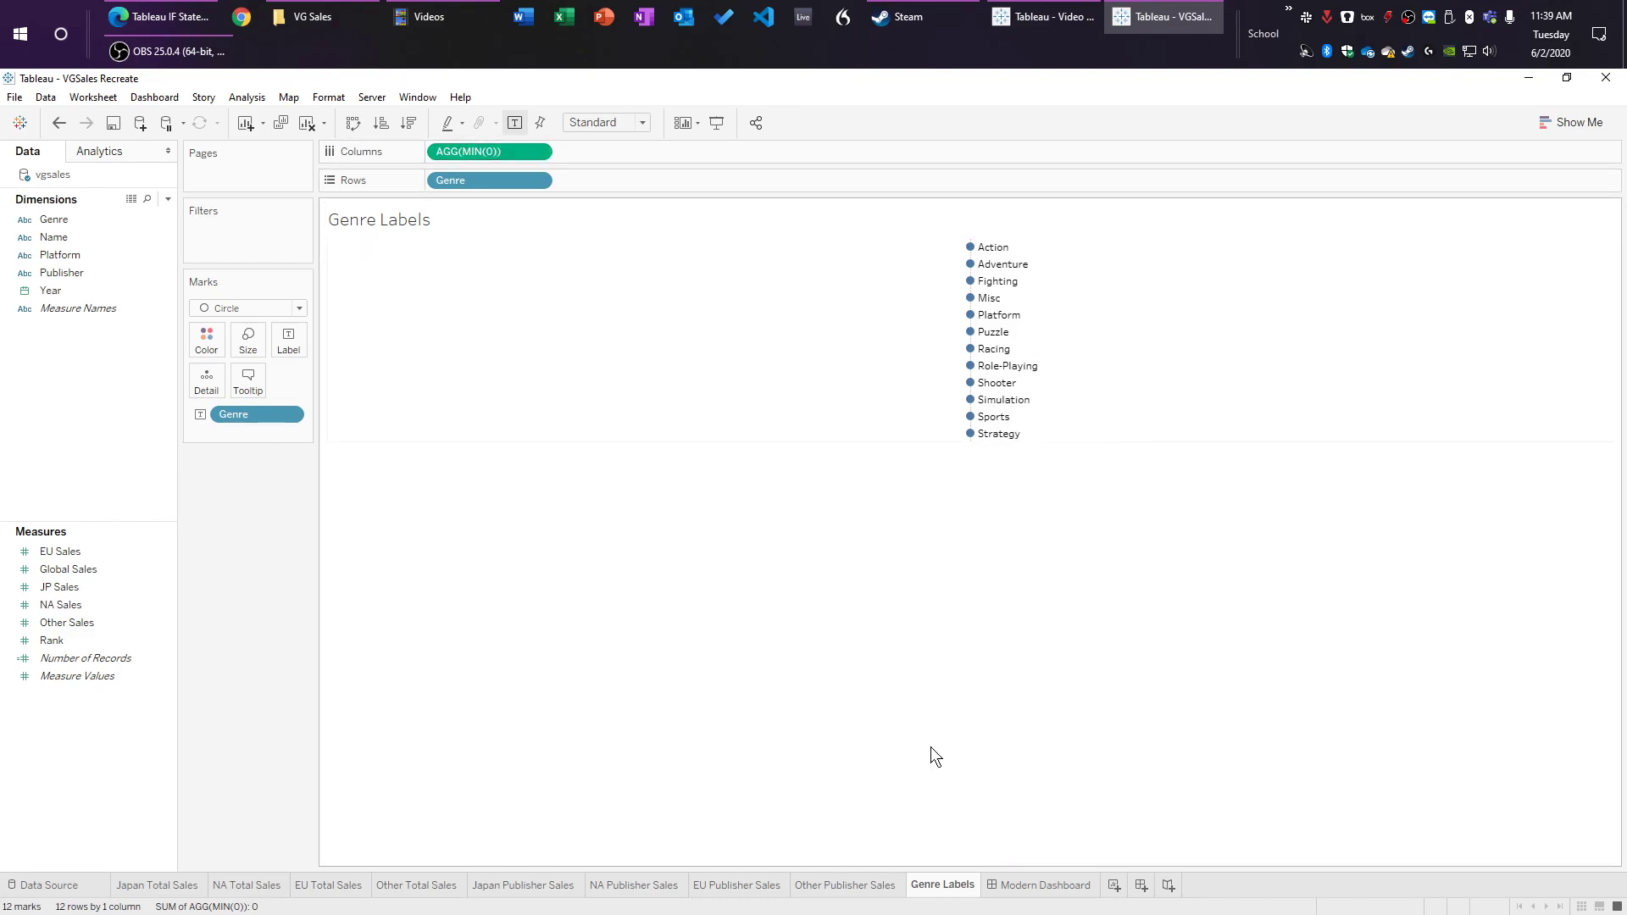
left_click(241, 342)
left_click_drag(276, 381, 241, 382)
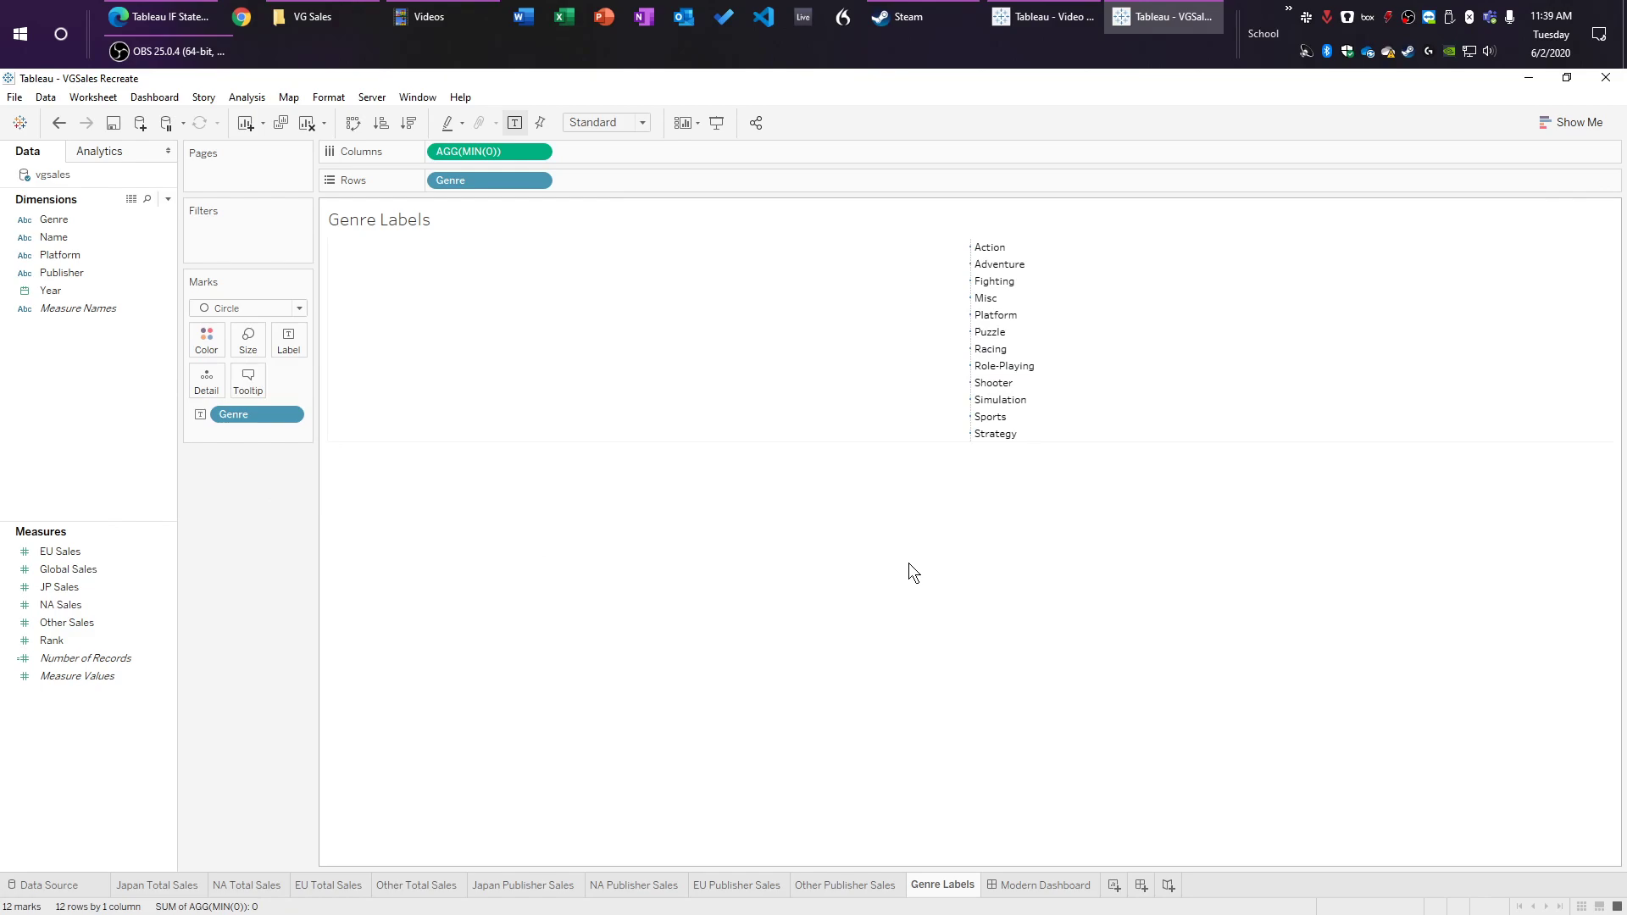
Step: Set the default worksheet shading of the Genre Labels sheet to None
right_click(638, 366)
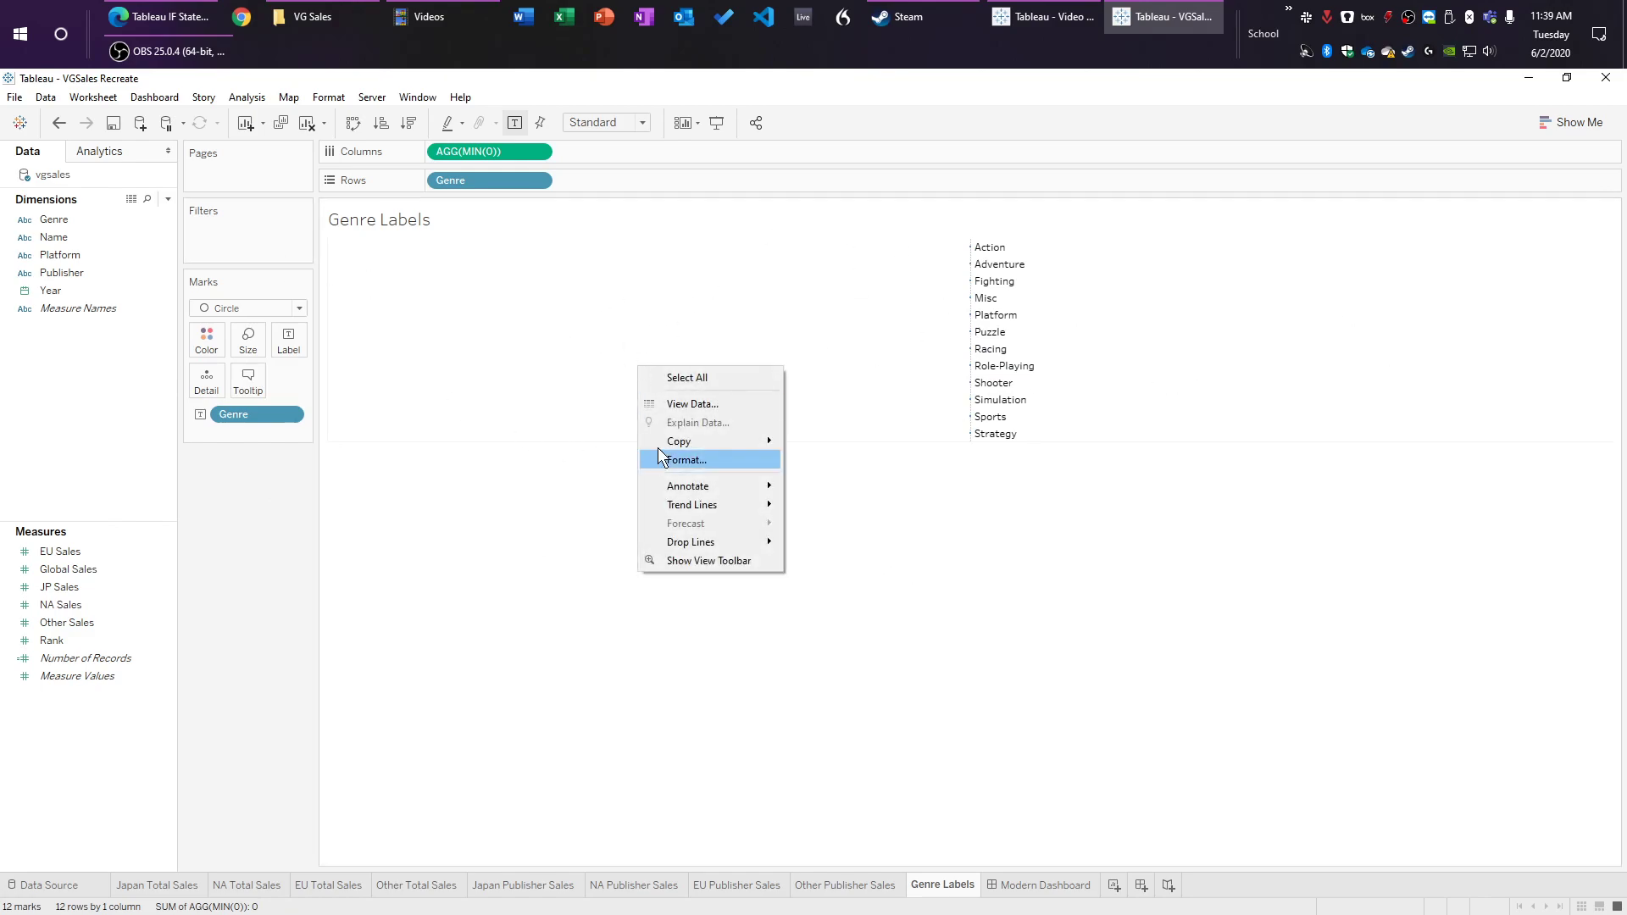
left_click(699, 459)
left_click(63, 181)
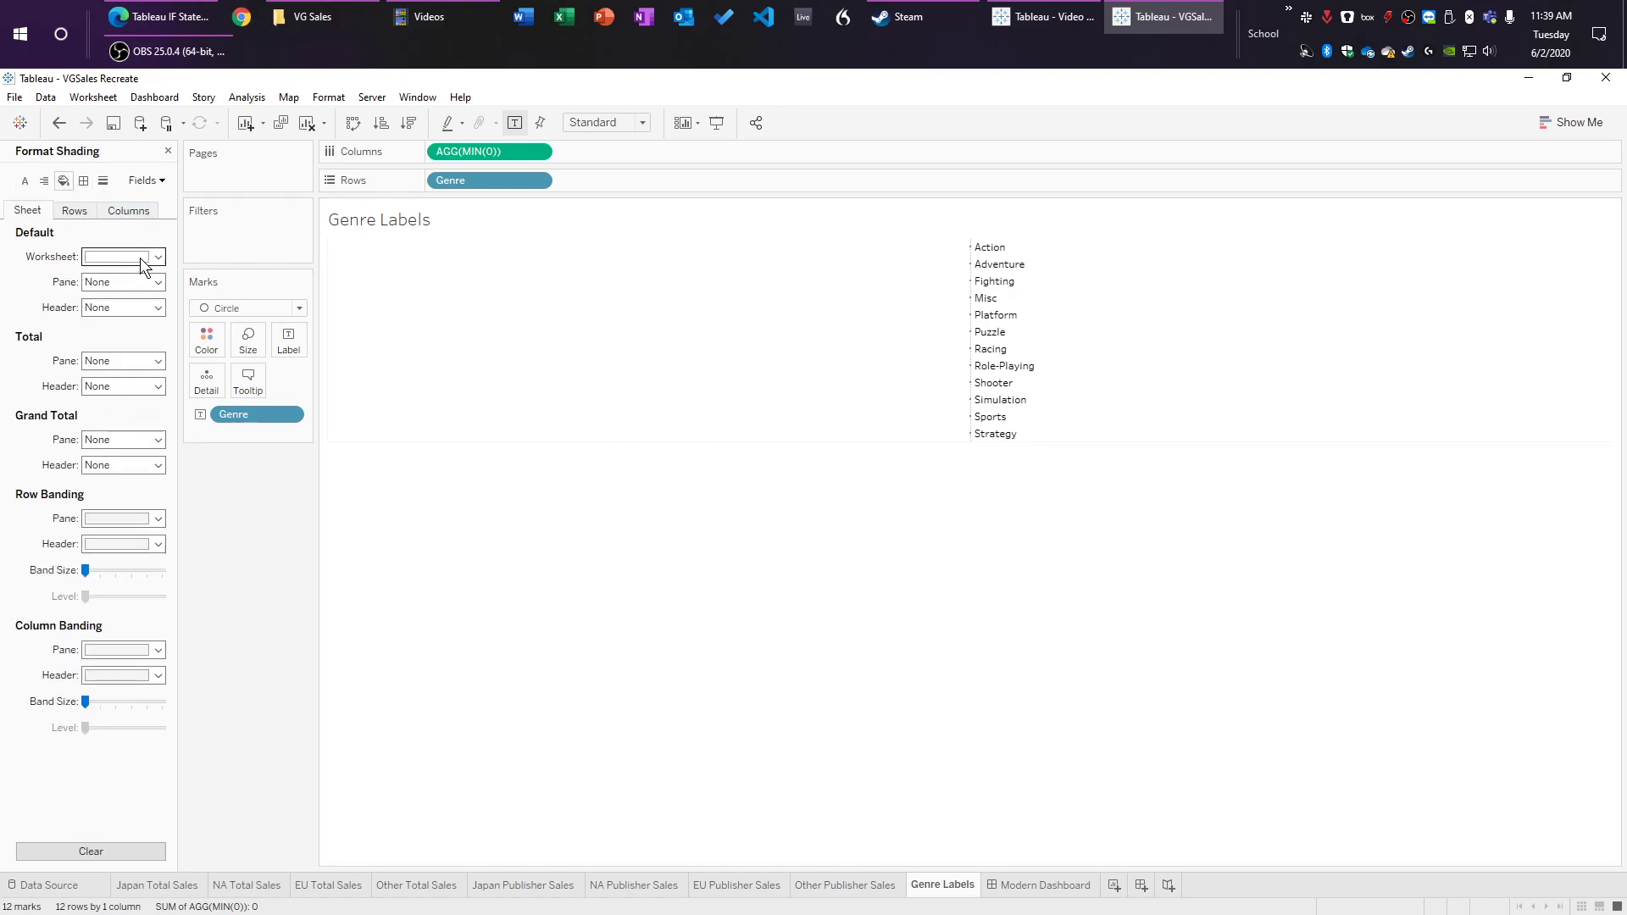
left_click(125, 259)
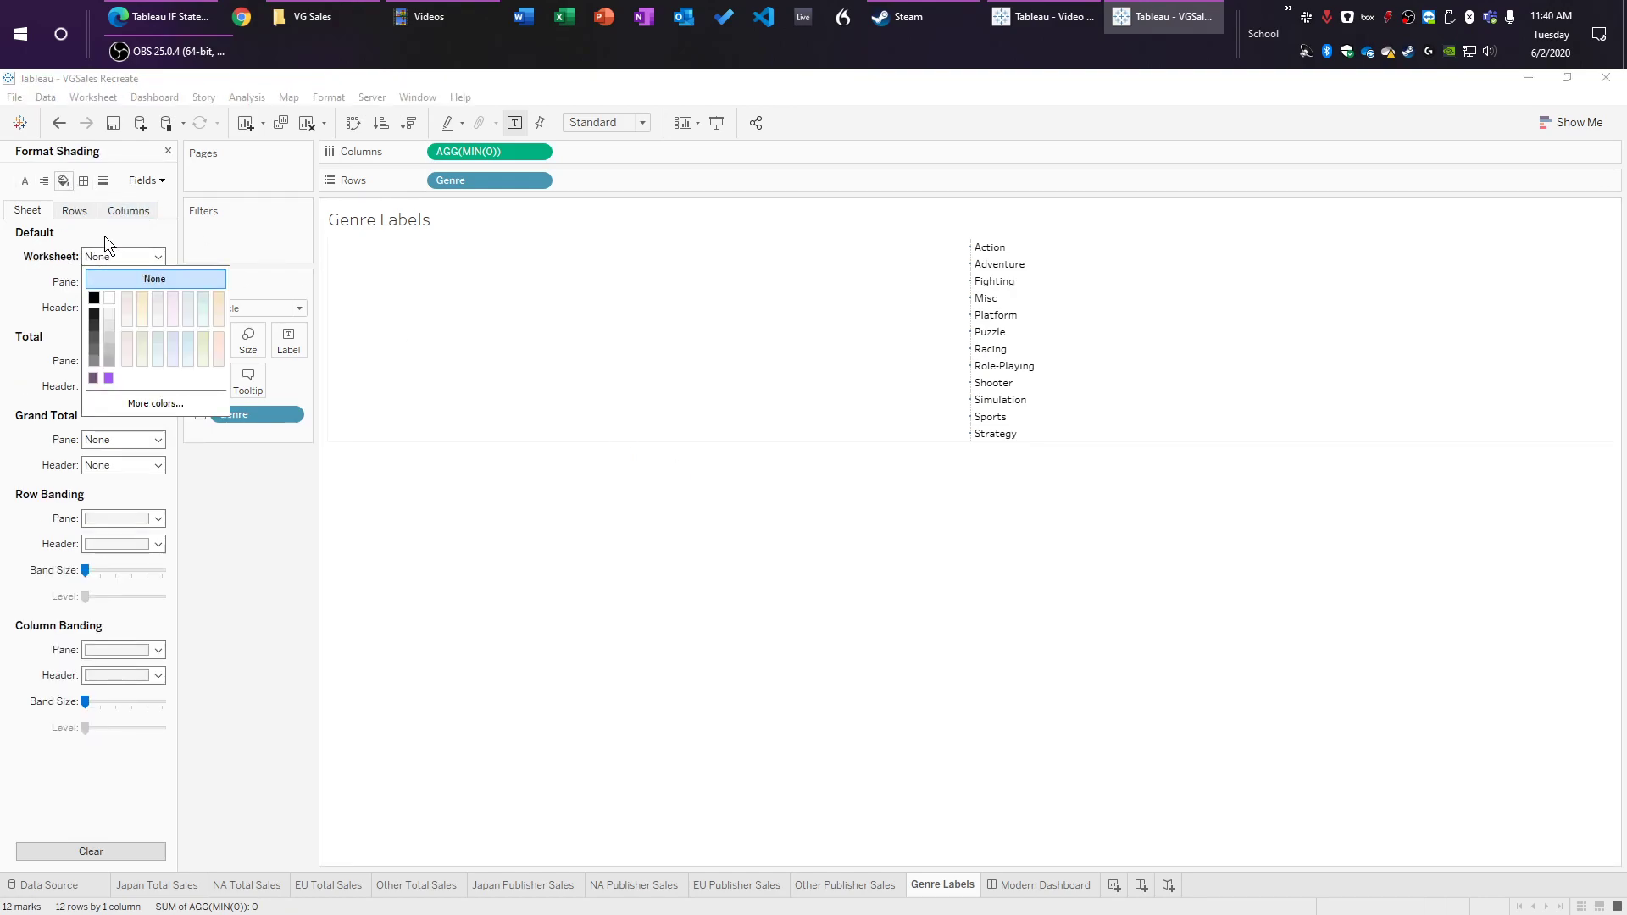
left_click(66, 212)
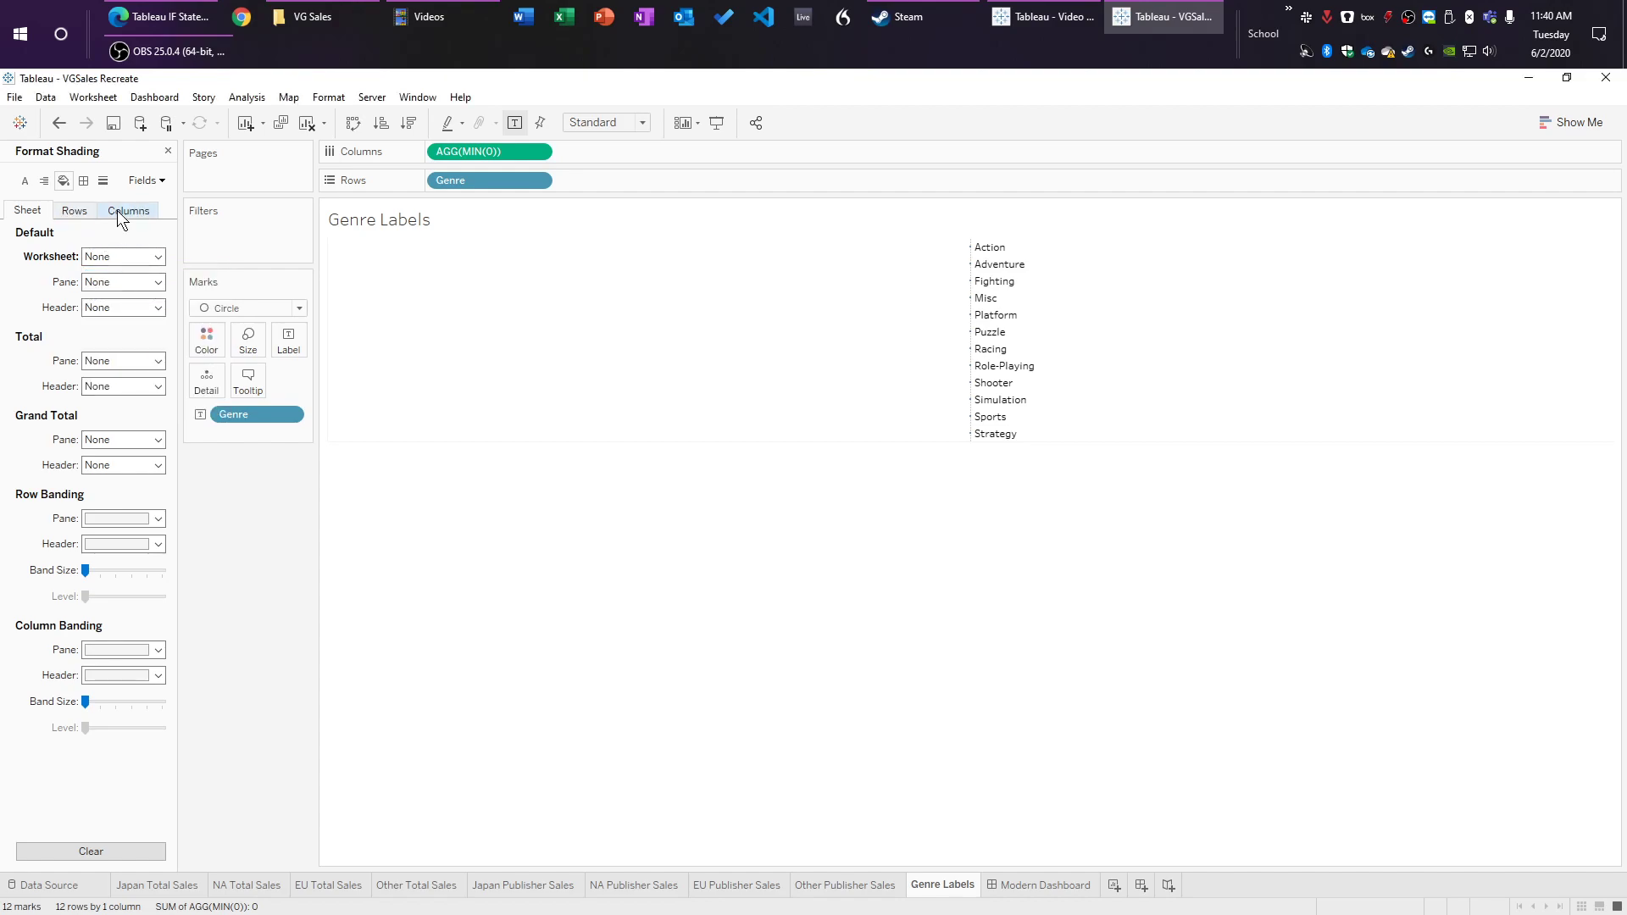
Step: Set the sheet's axis ticks, axis rulers and zero lines to None
left_click(103, 181)
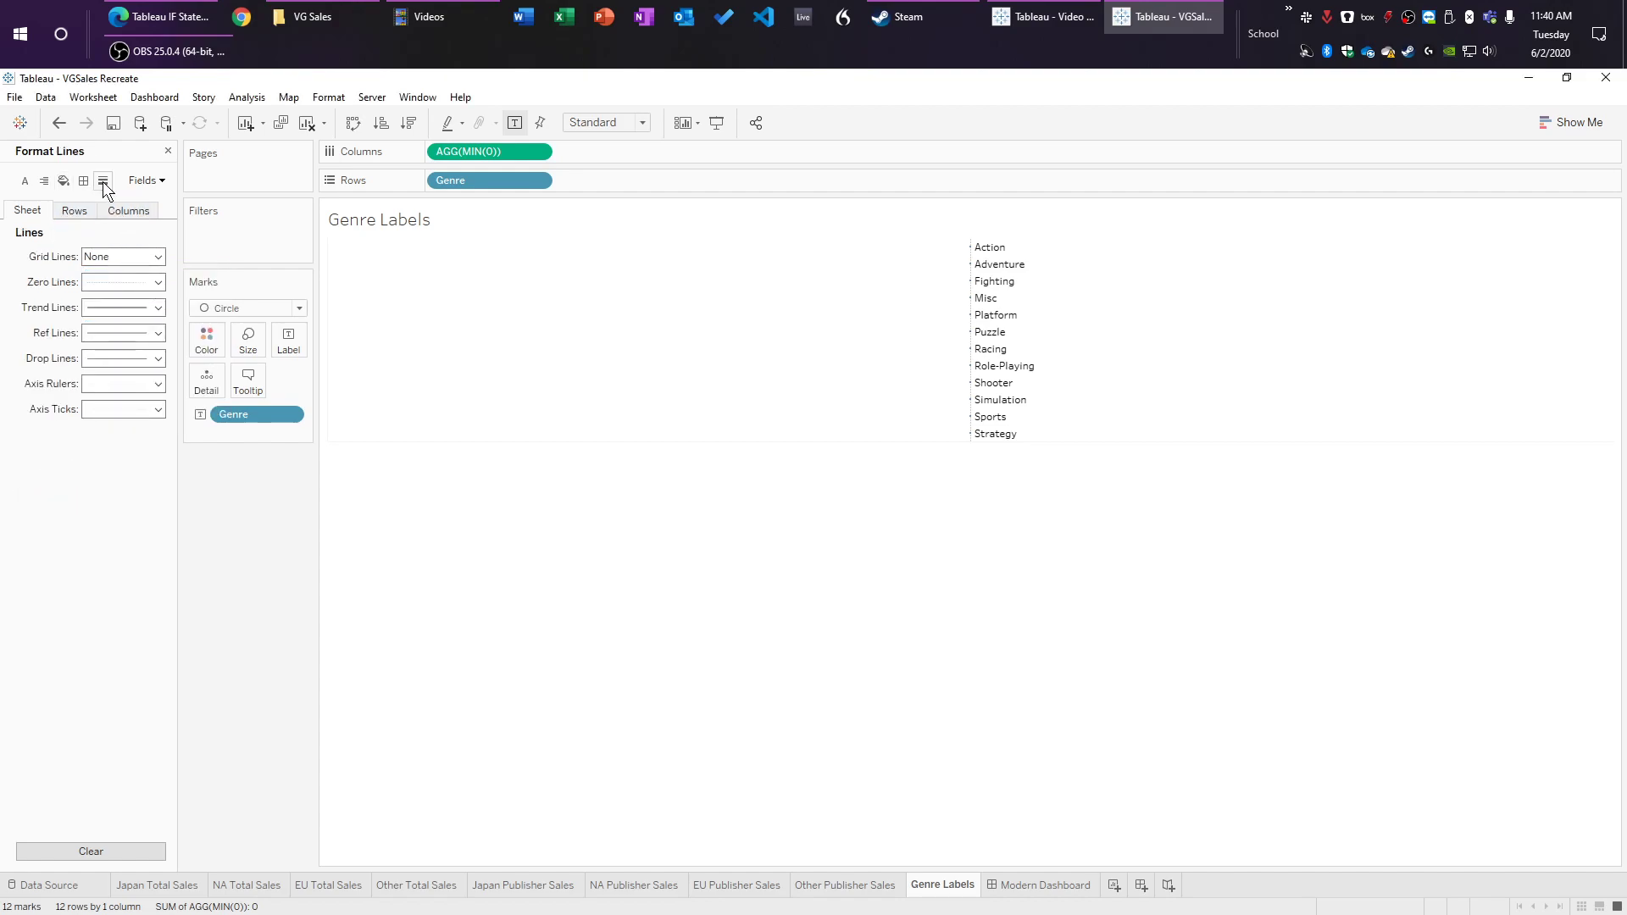
left_click(133, 414)
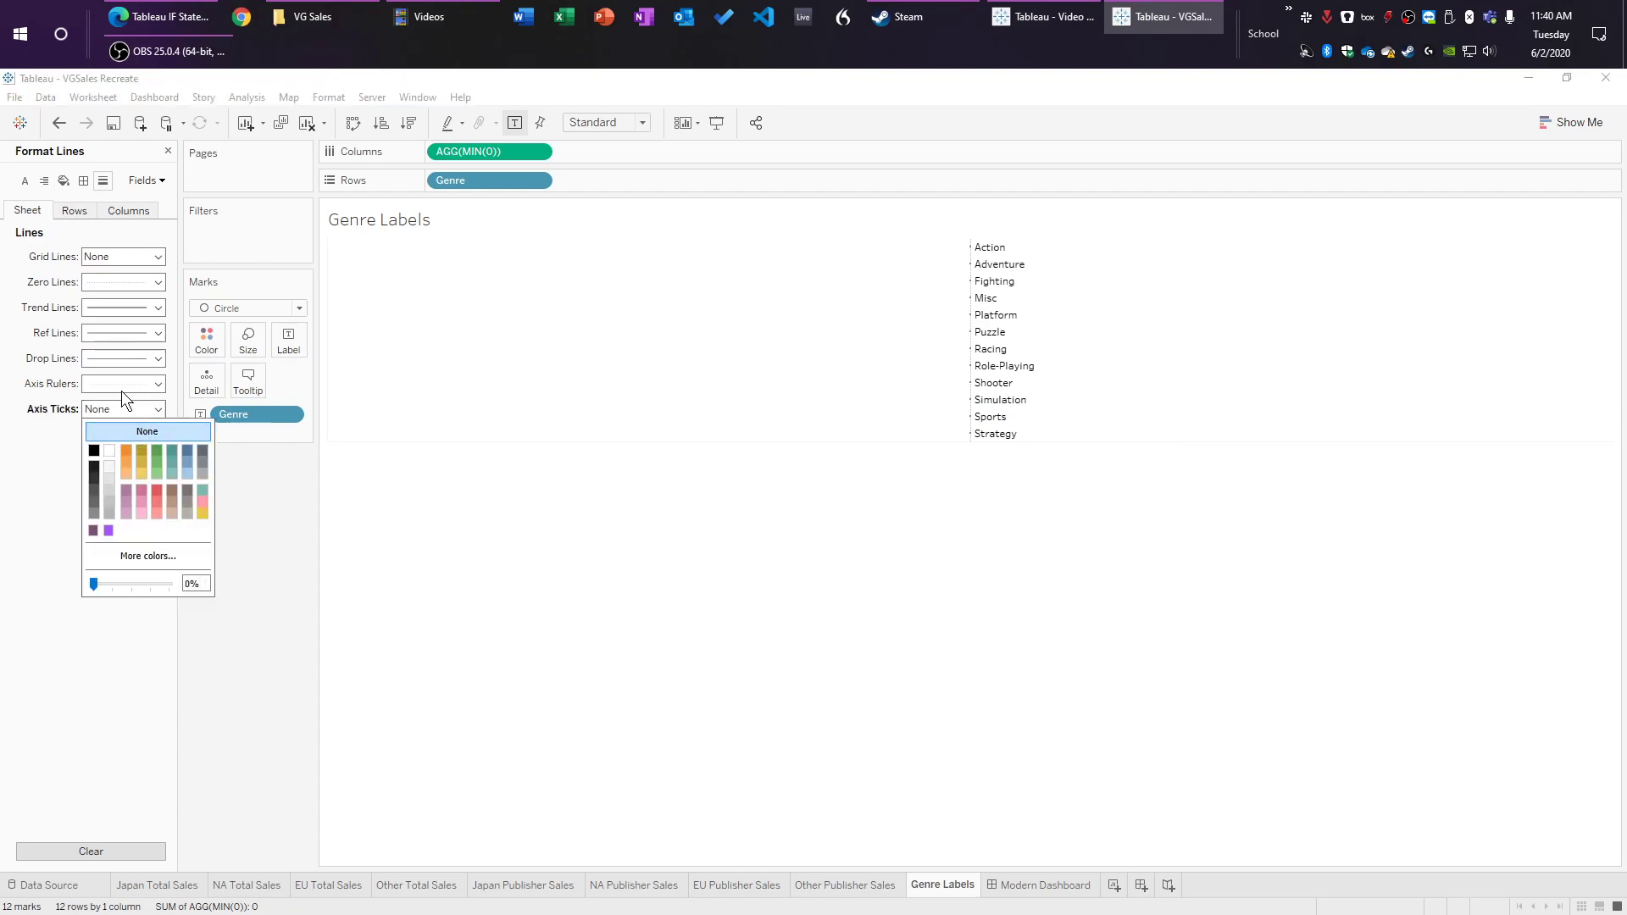
left_click(123, 390)
left_click(127, 287)
left_click(127, 303)
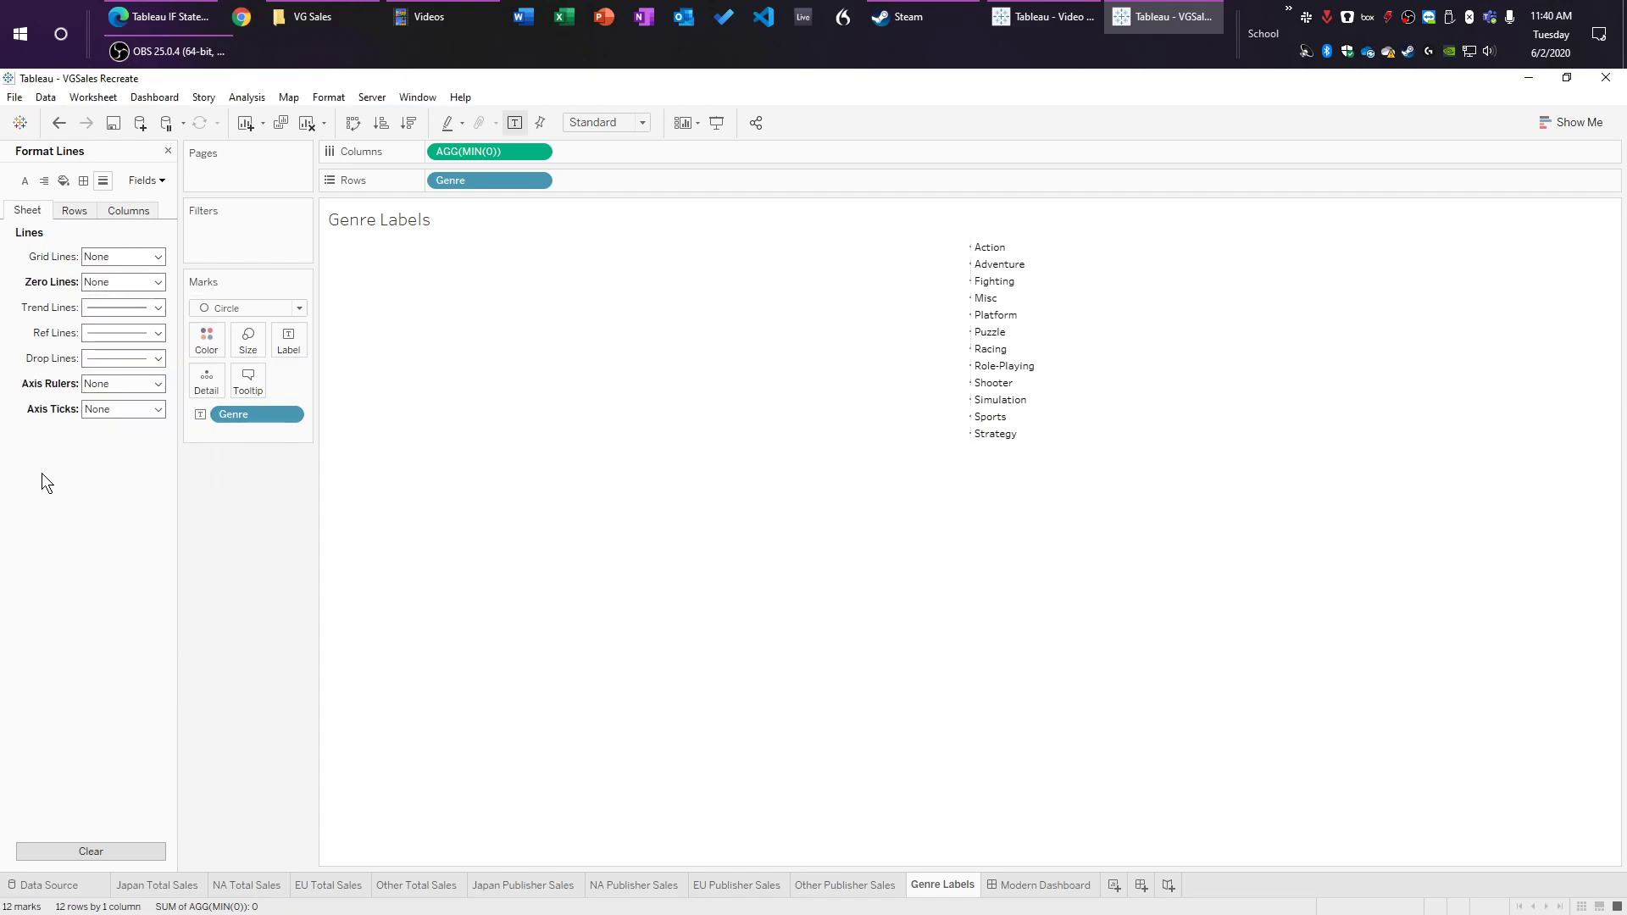
Step: Set the grid lines for the columns to None
left_click(129, 209)
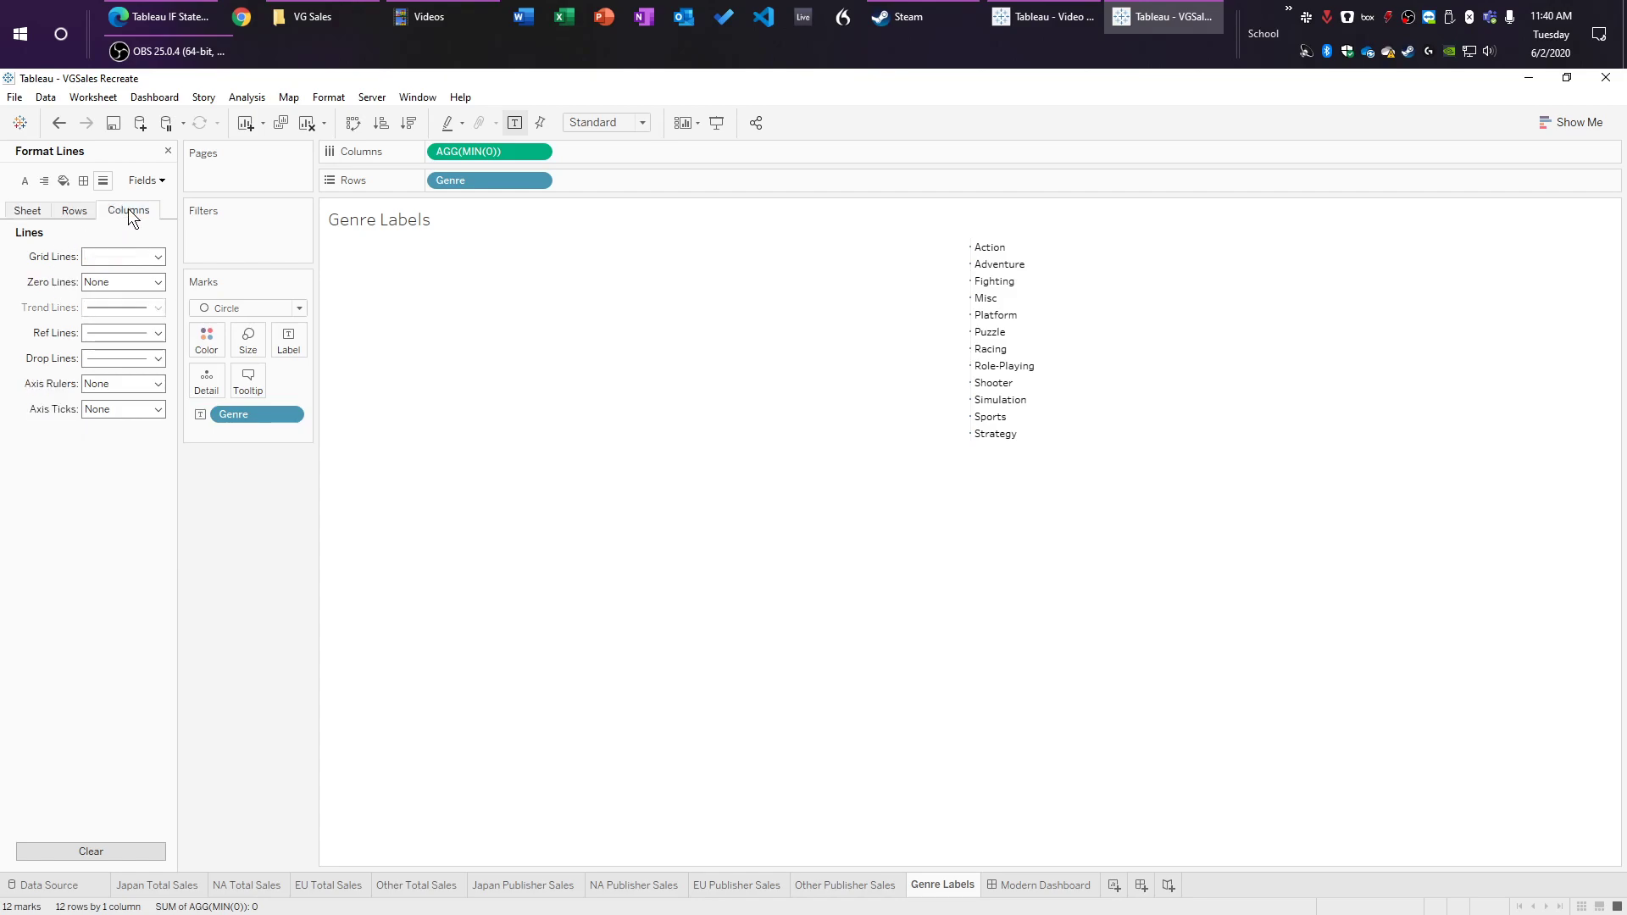
left_click(96, 256)
left_click(156, 276)
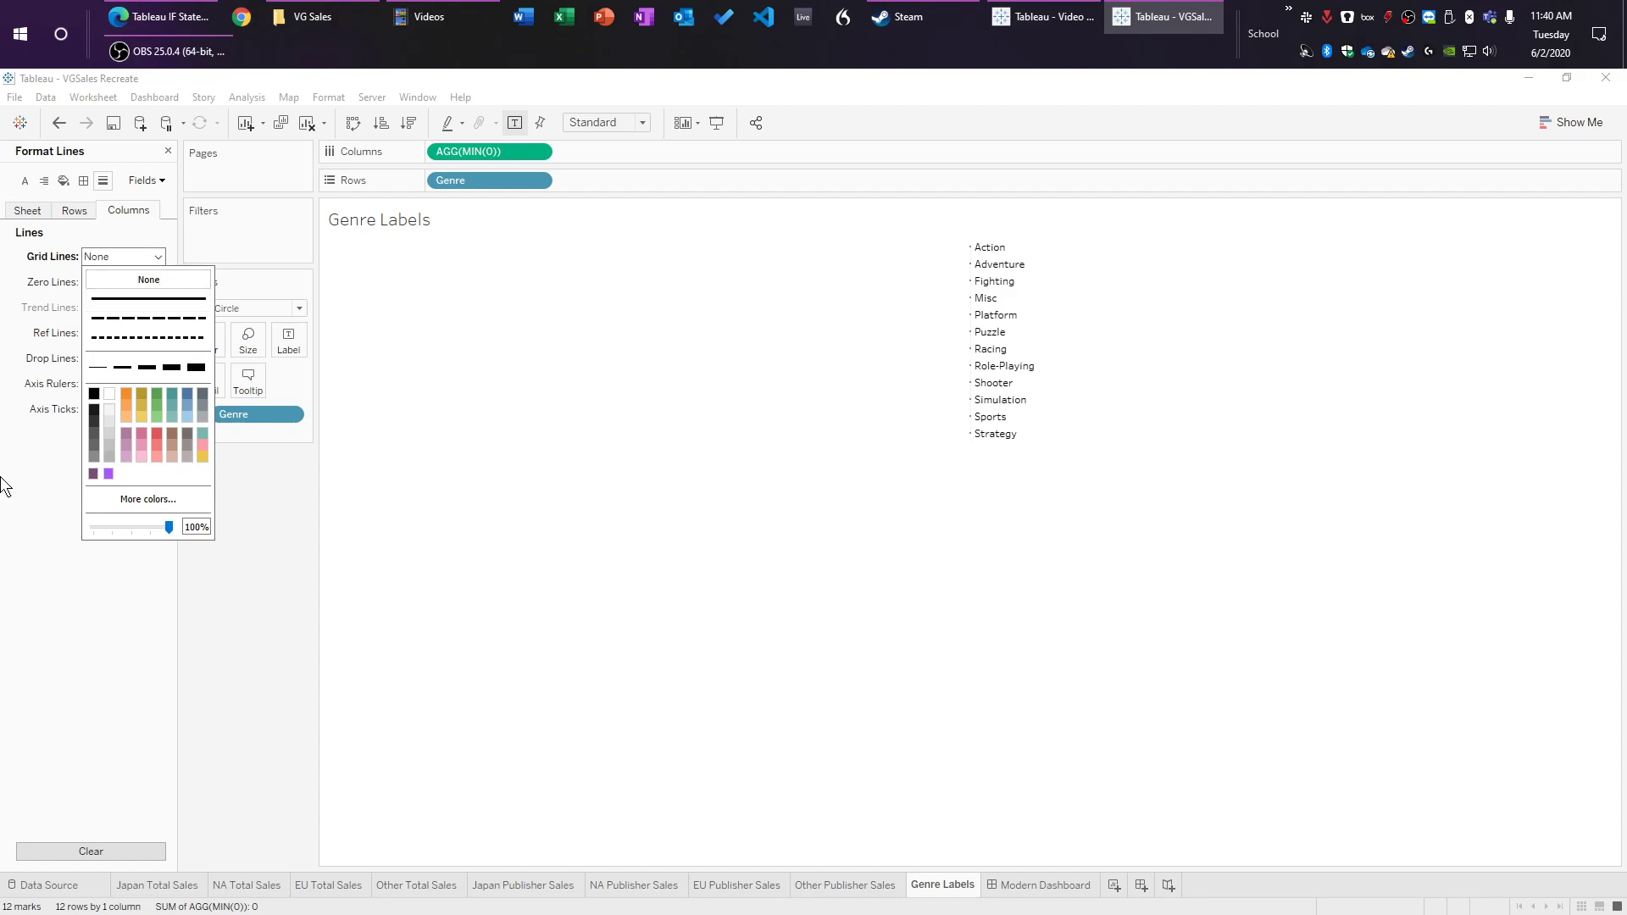
left_click(29, 536)
Step: Check the shading settings and the line settings for the sheet, columns and rows, and close the formatting options
left_click(63, 180)
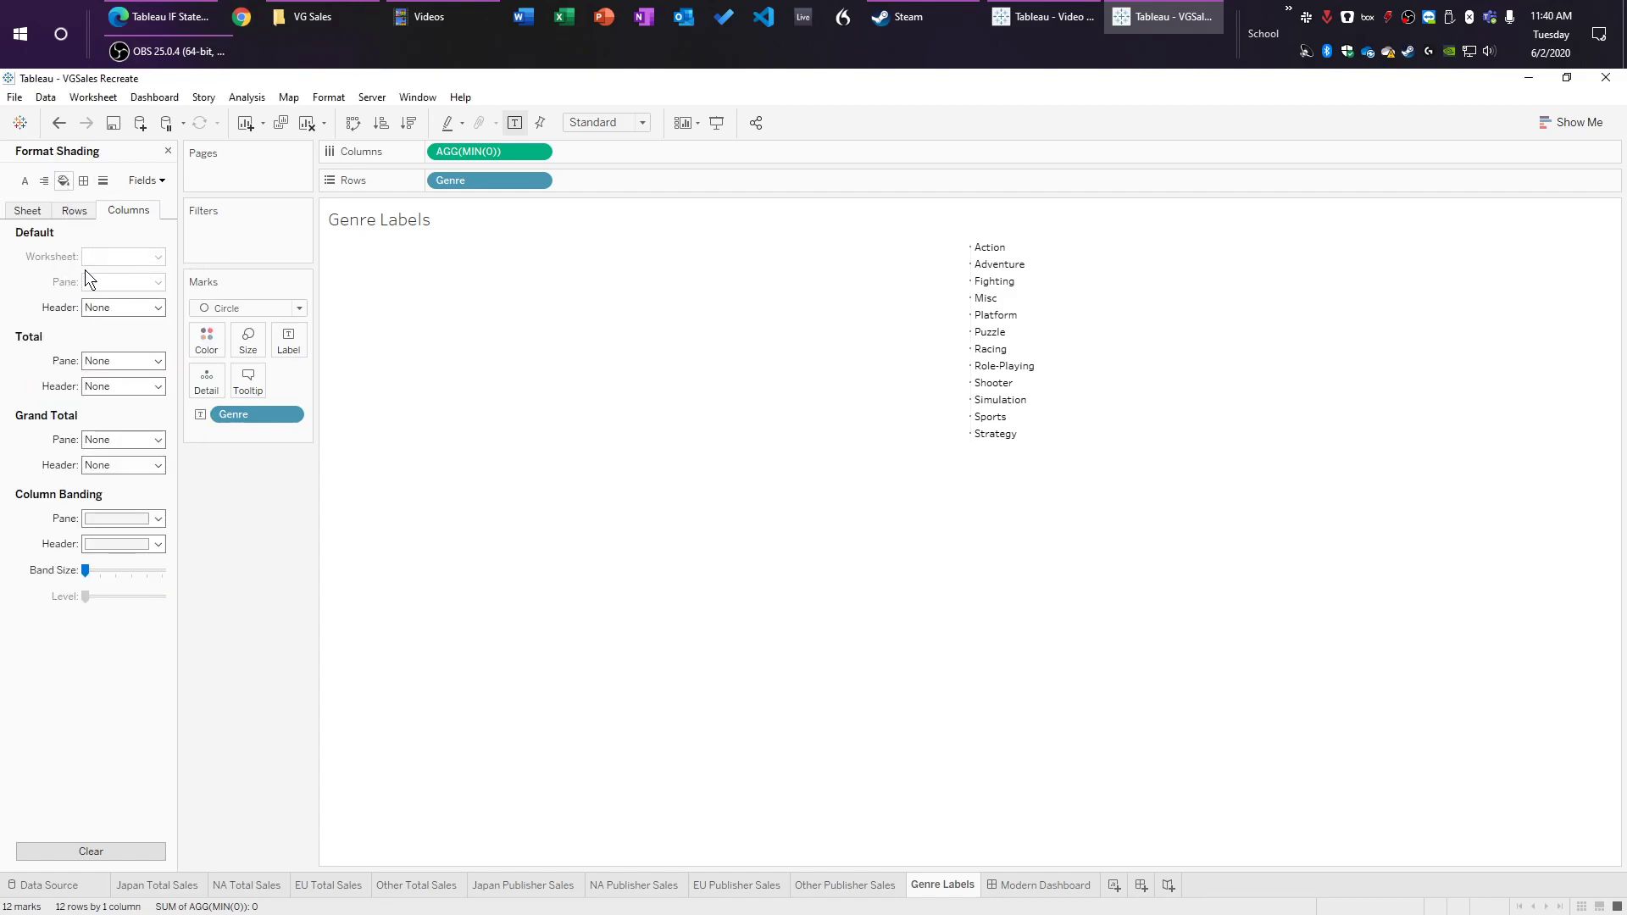
left_click(34, 210)
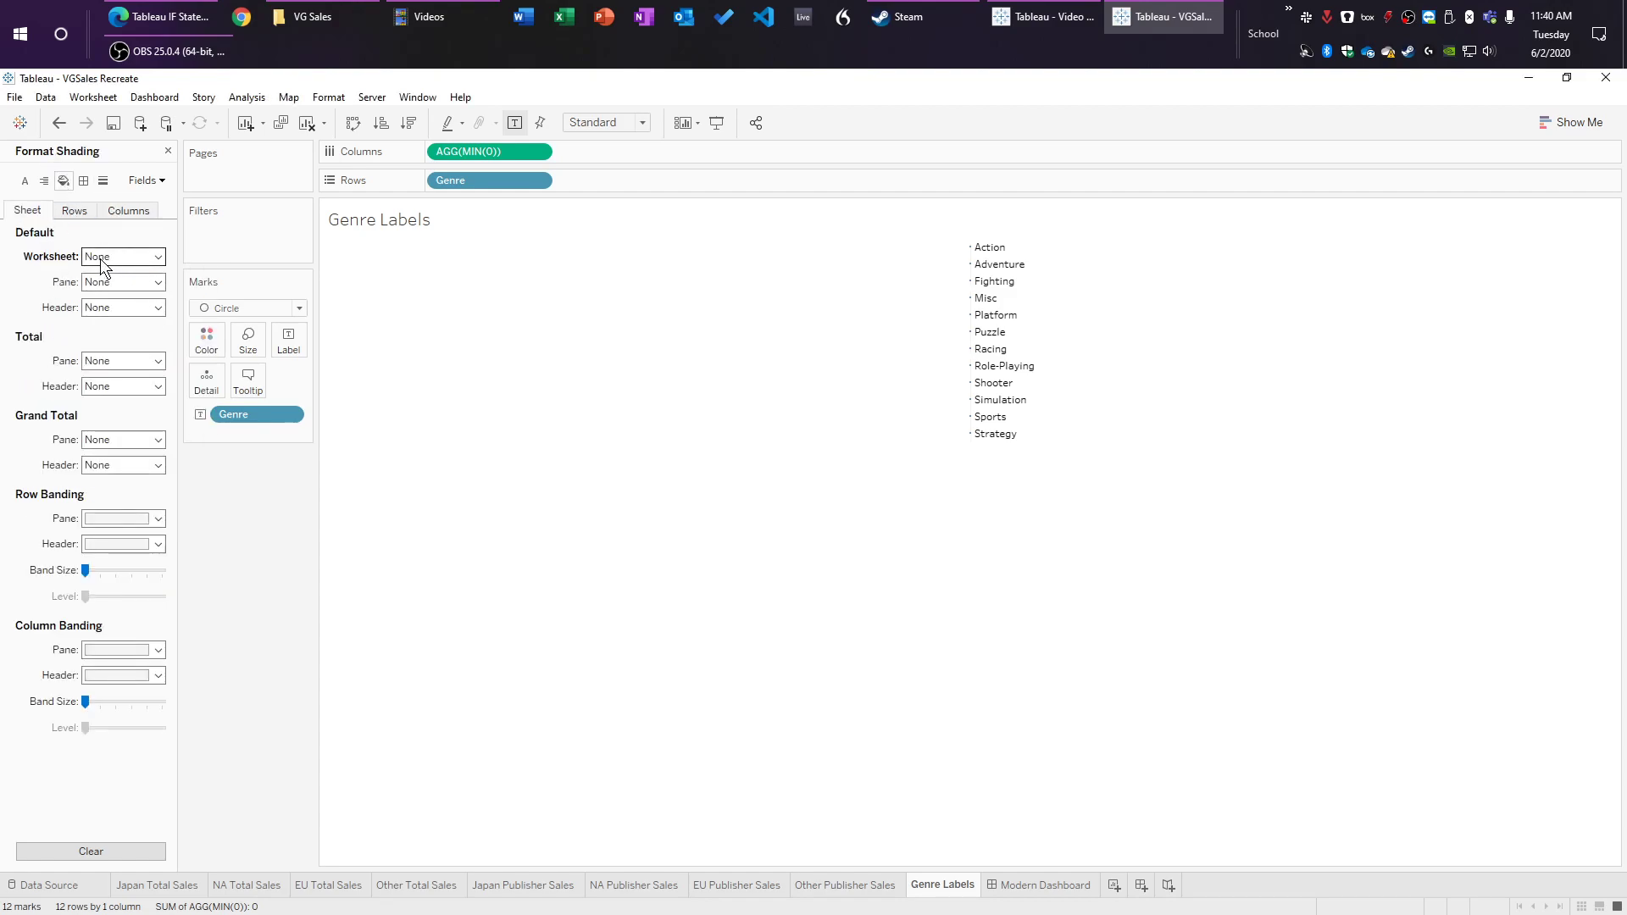
left_click(103, 181)
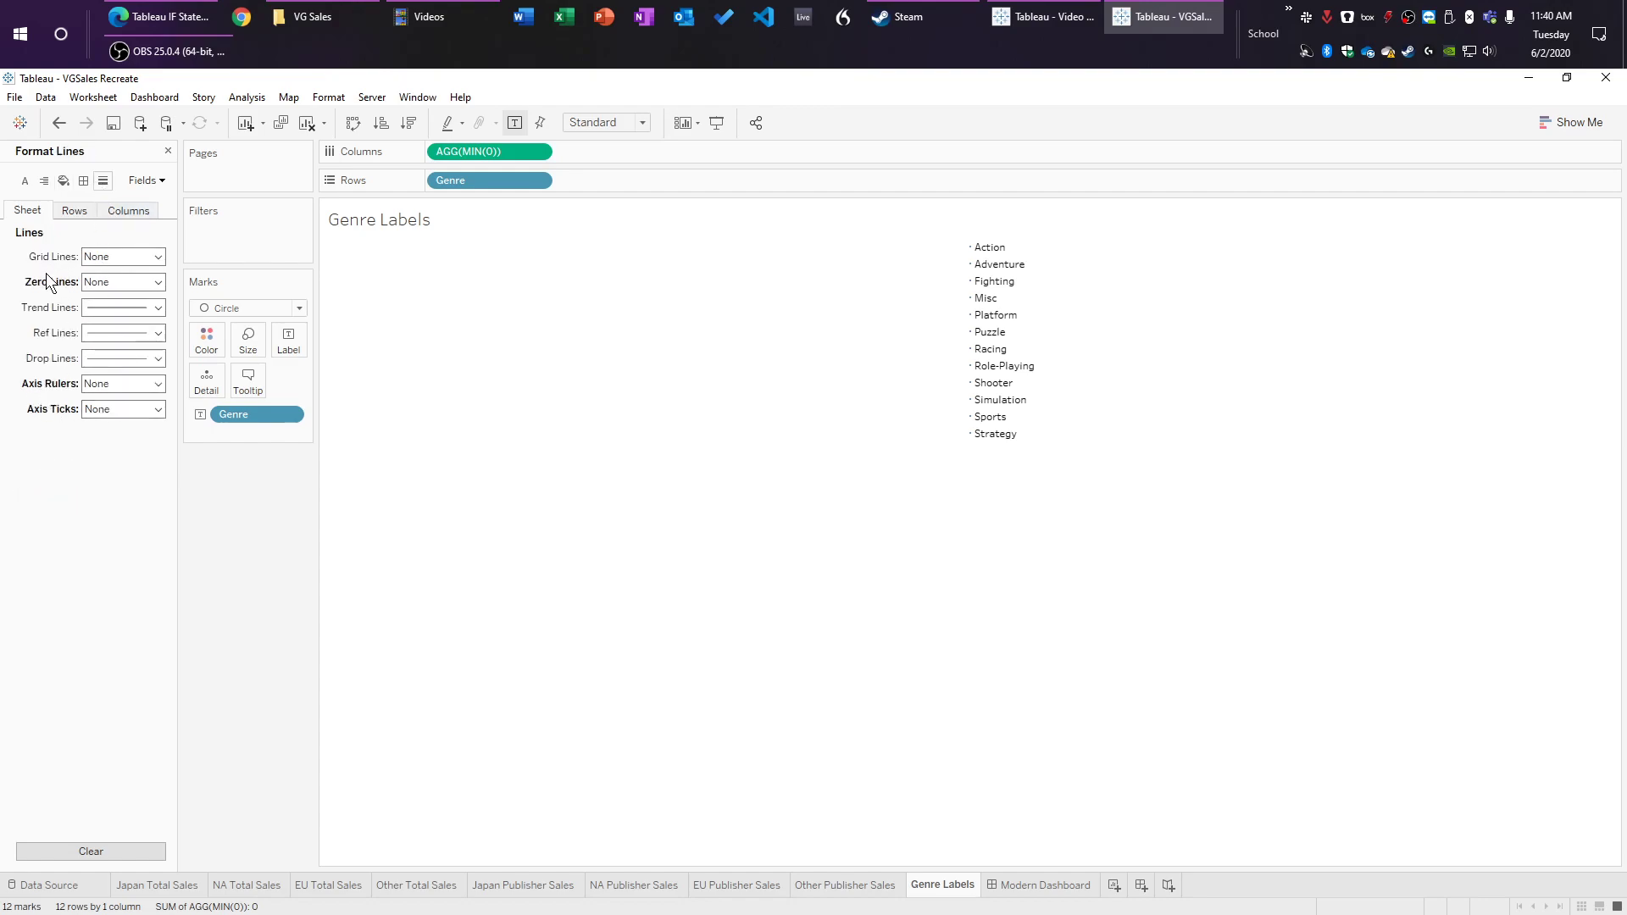
left_click(118, 211)
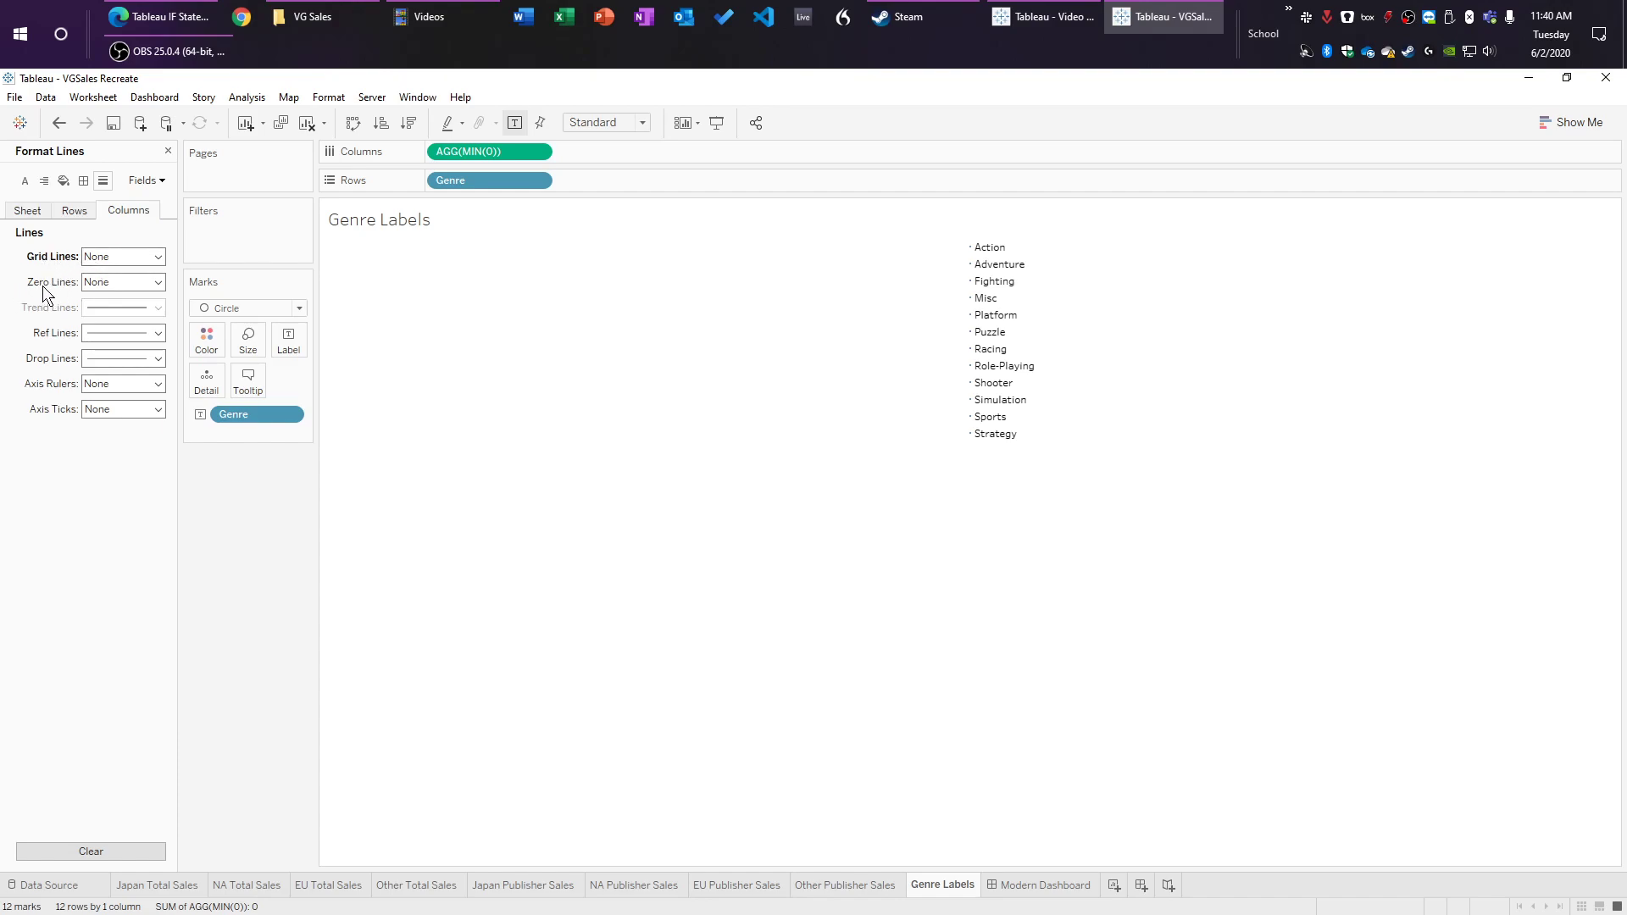
left_click(40, 216)
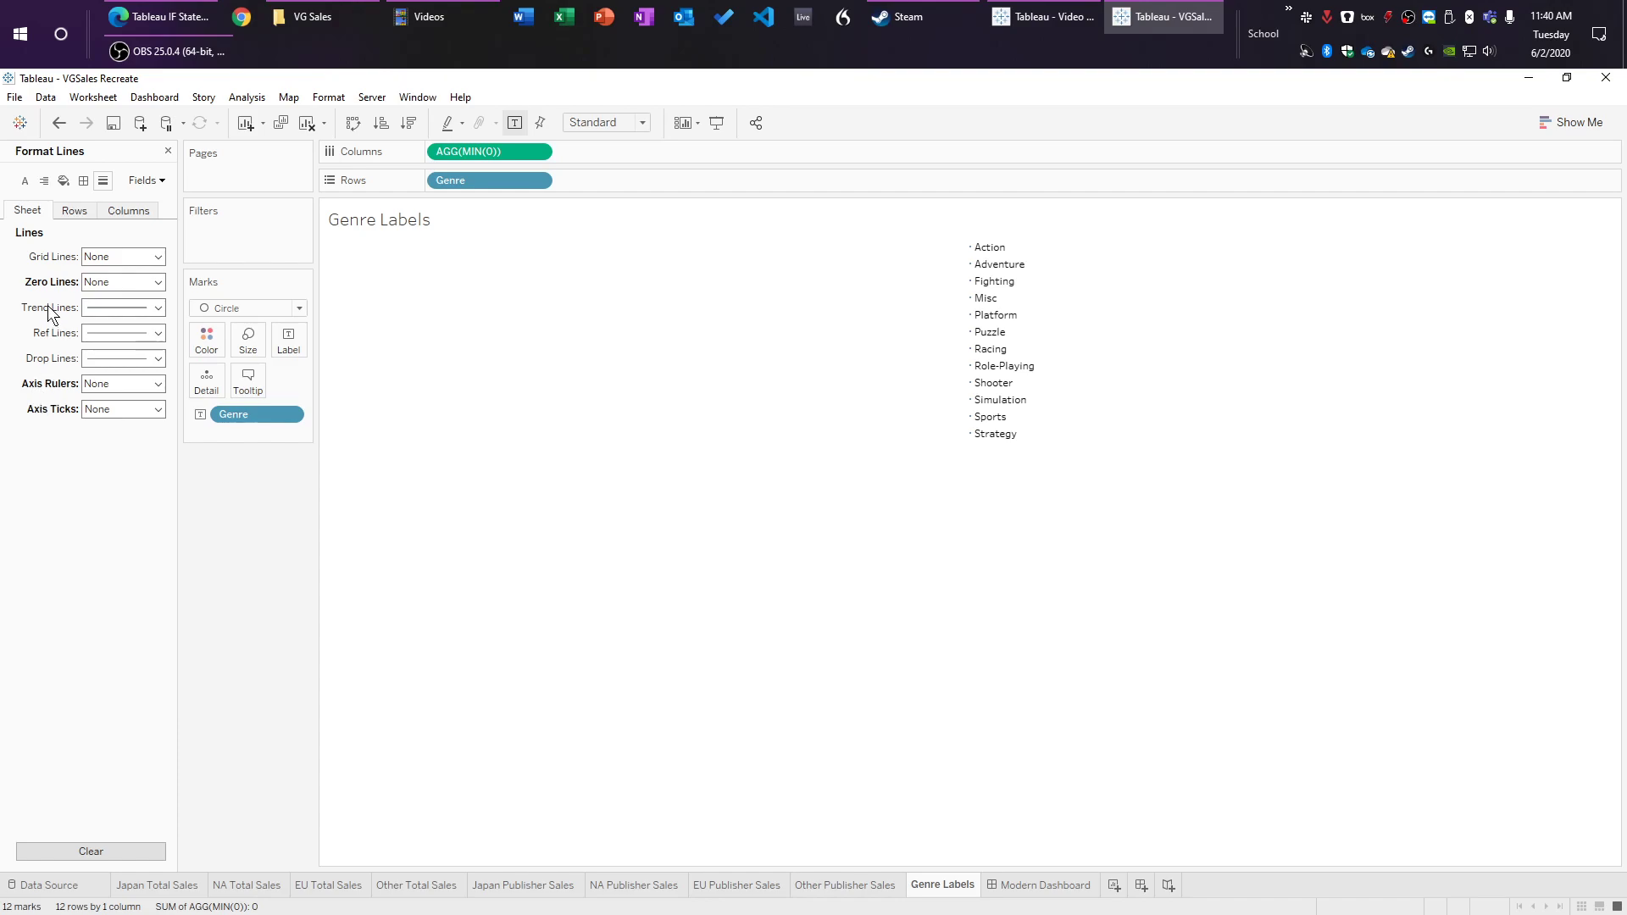
left_click(125, 211)
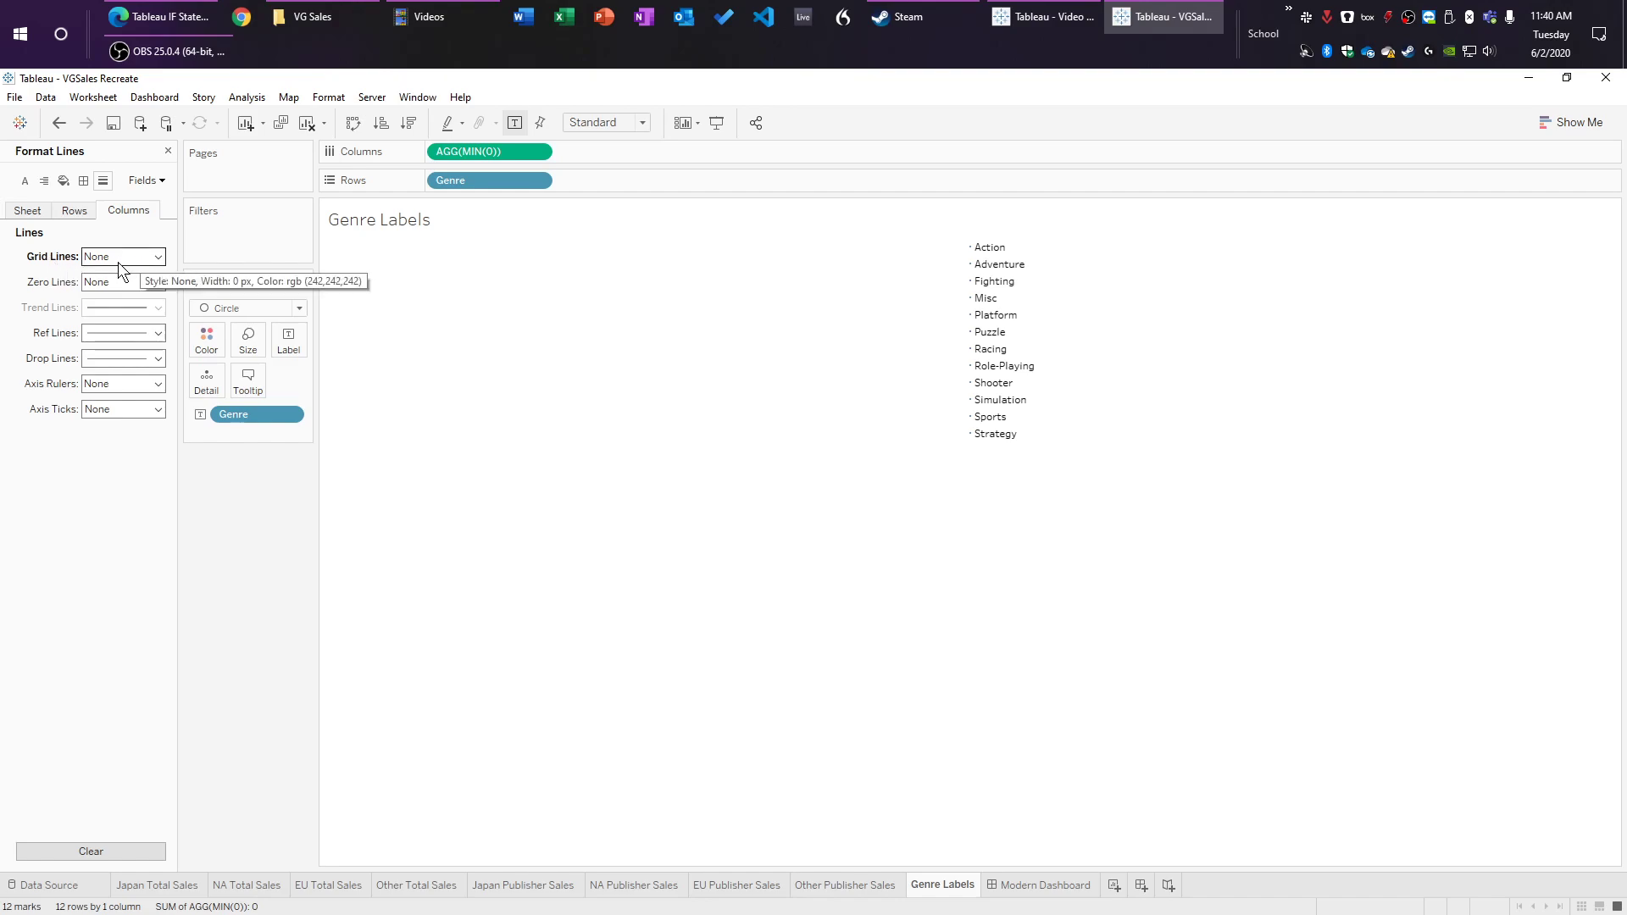
left_click(74, 211)
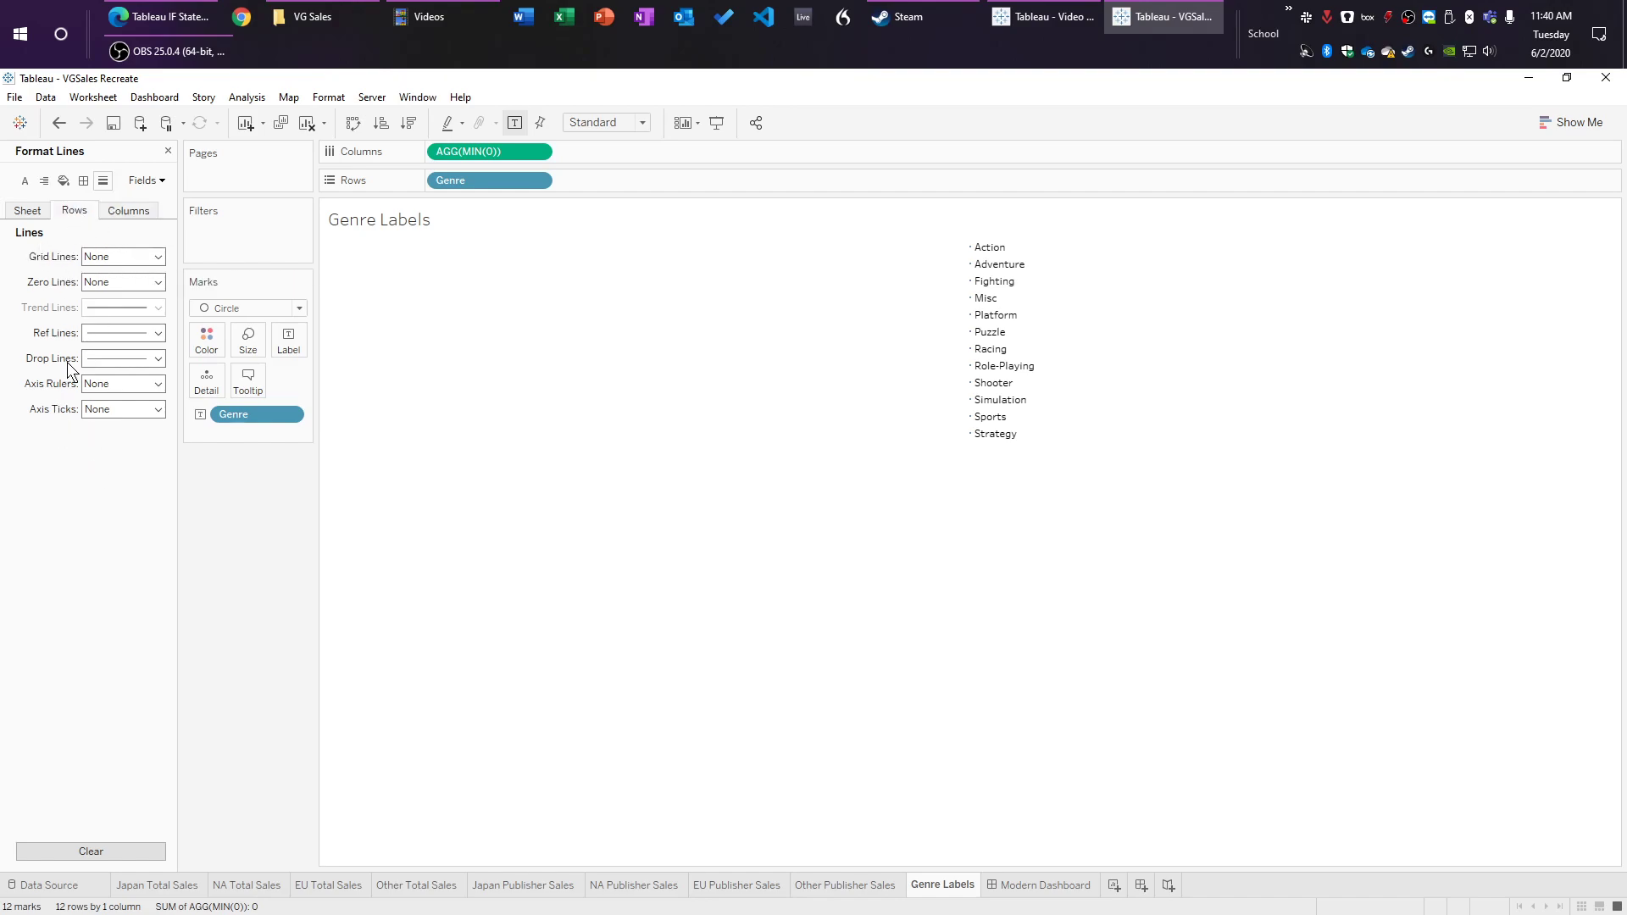
left_click(38, 218)
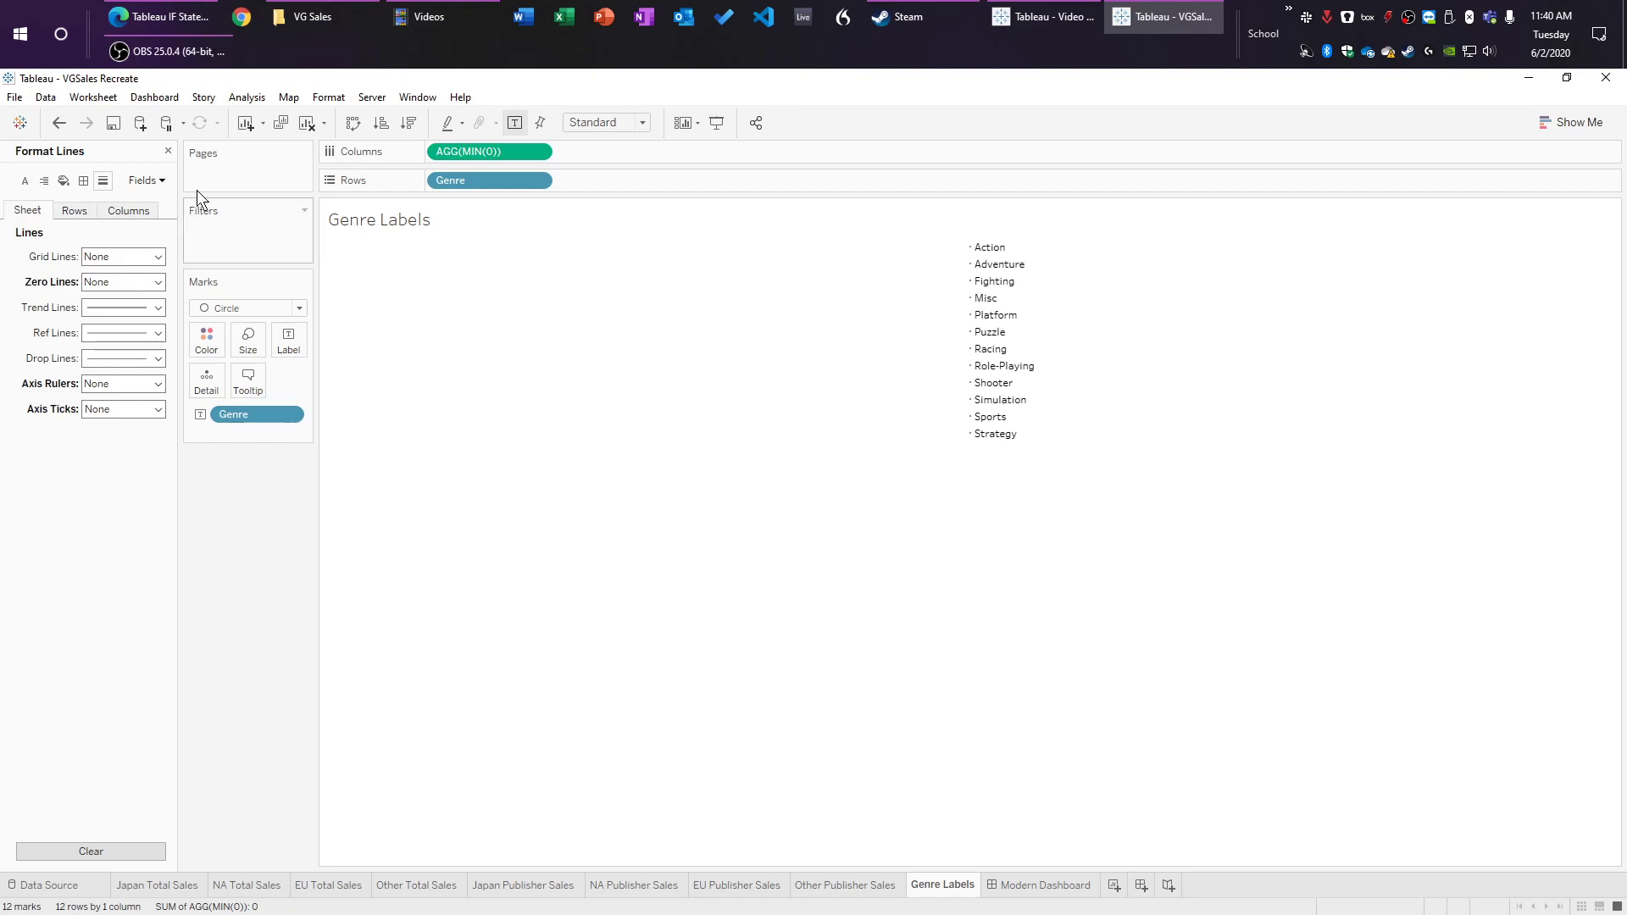
left_click(167, 151)
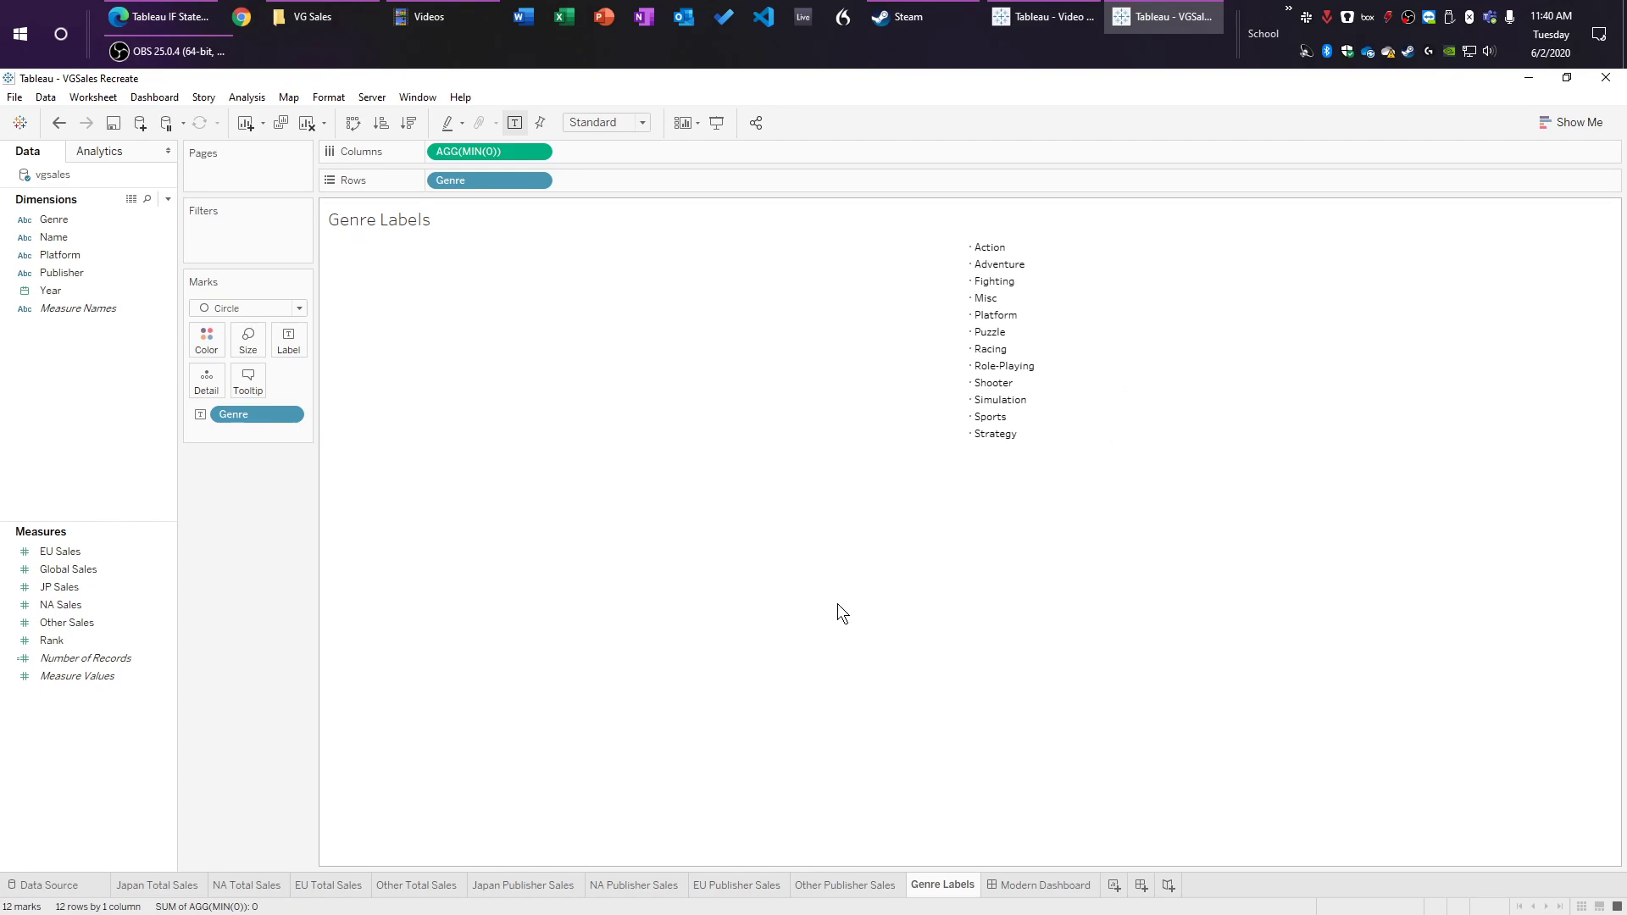
Step: Set the font size of the genre mark labels to 14 and slightly increase the row height of the sheet
left_click(287, 341)
left_click(434, 428)
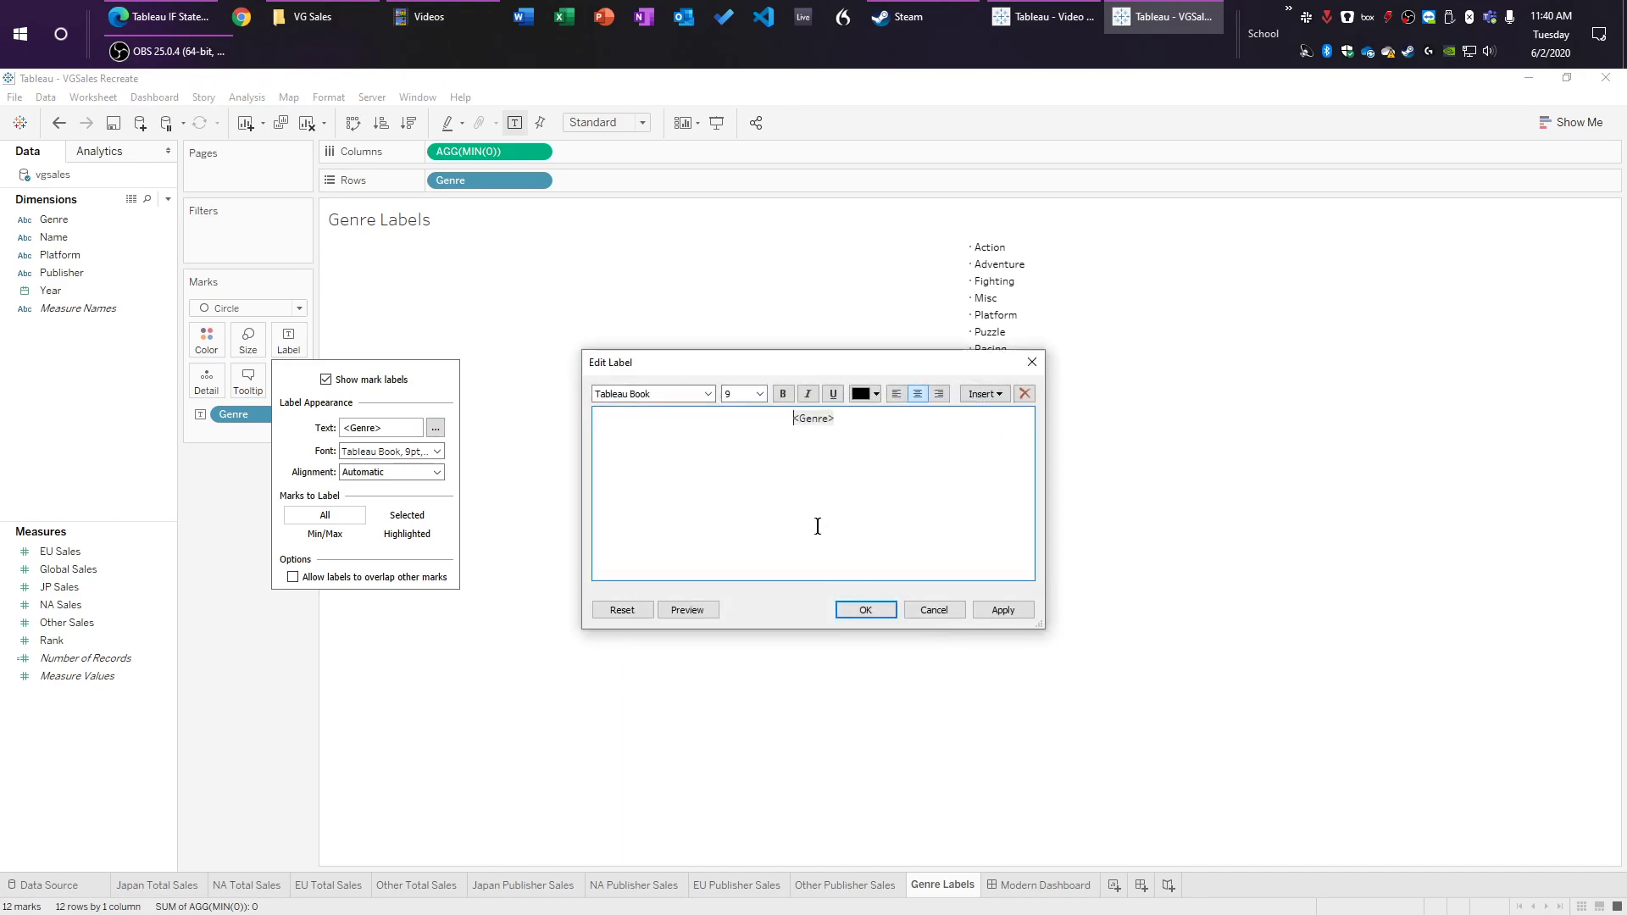
left_click_drag(852, 415, 767, 415)
left_click(760, 394)
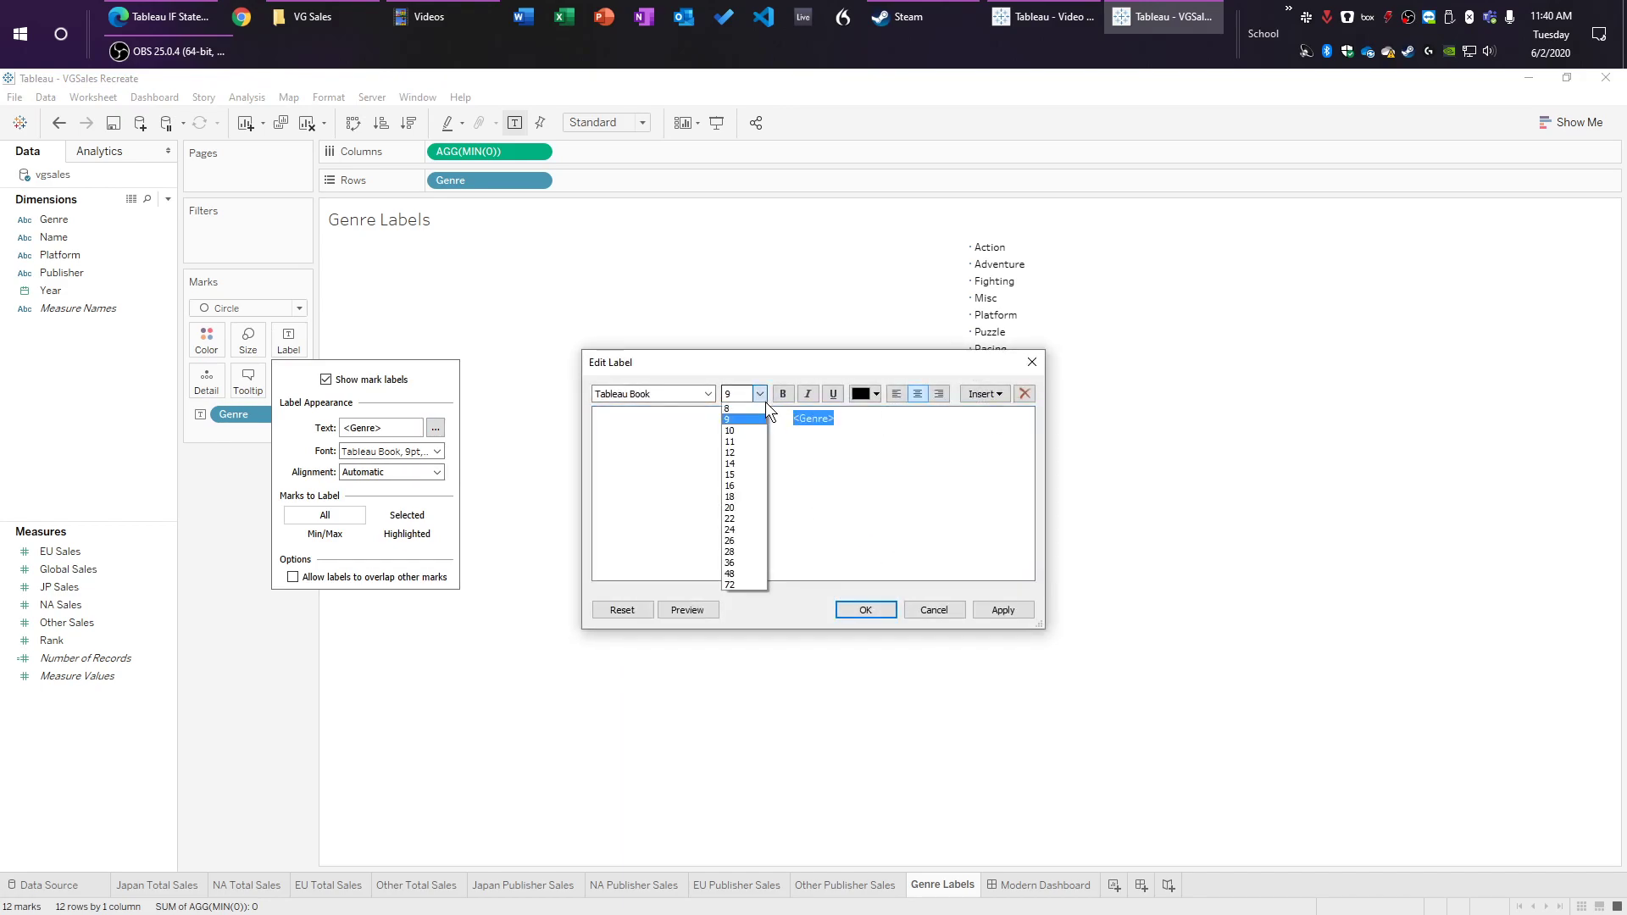
left_click(745, 474)
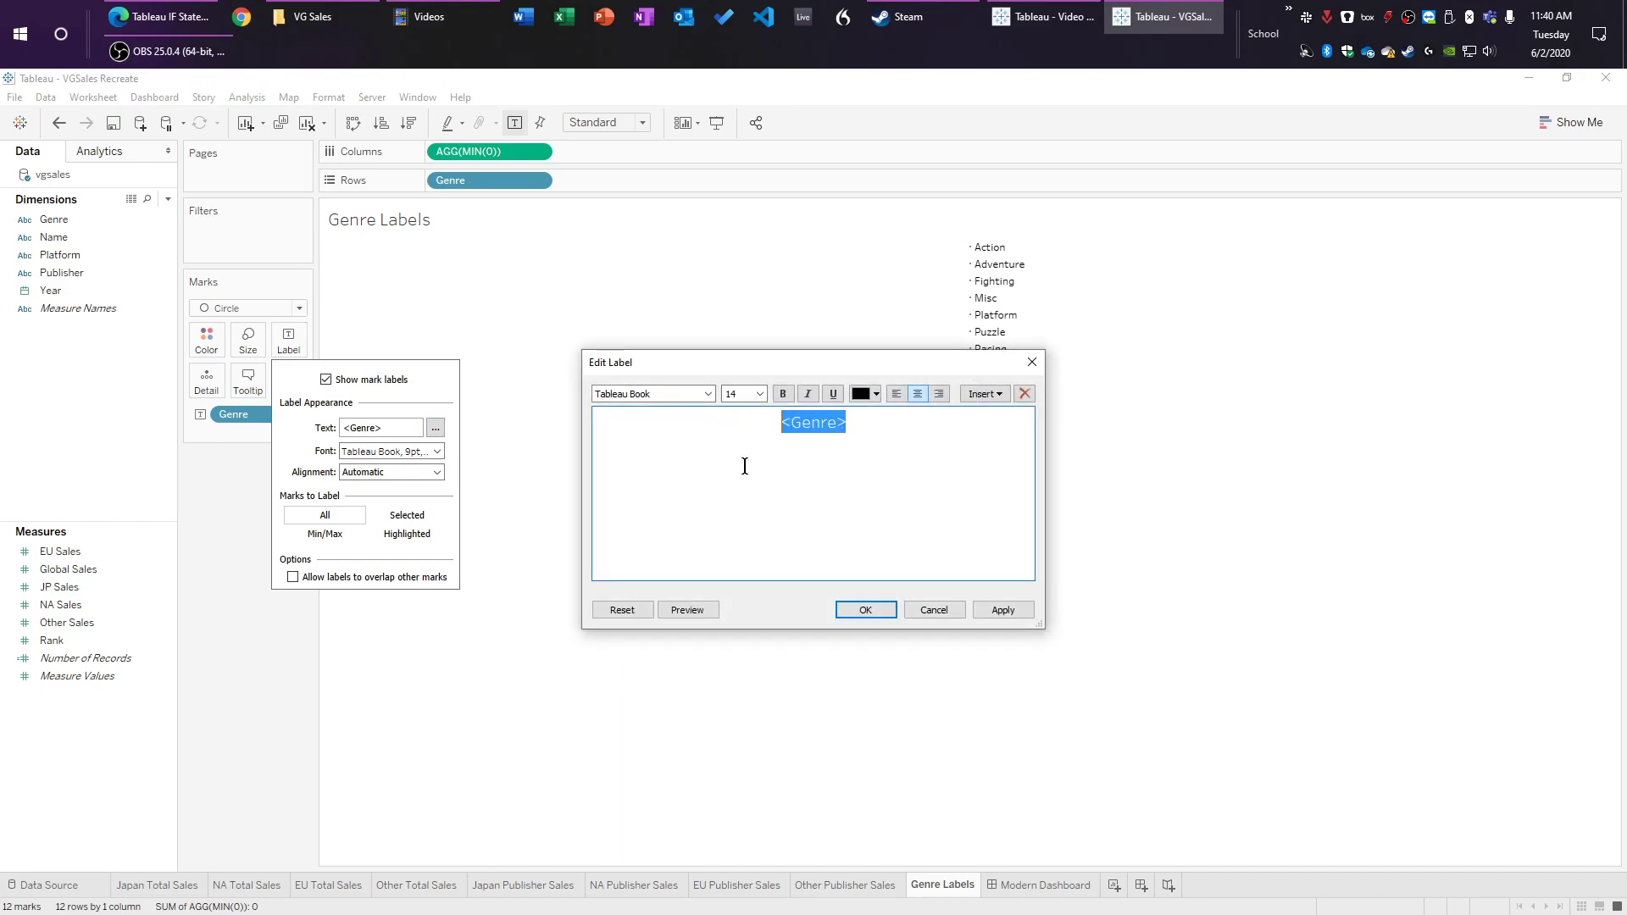
left_click(865, 609)
left_click(1000, 588)
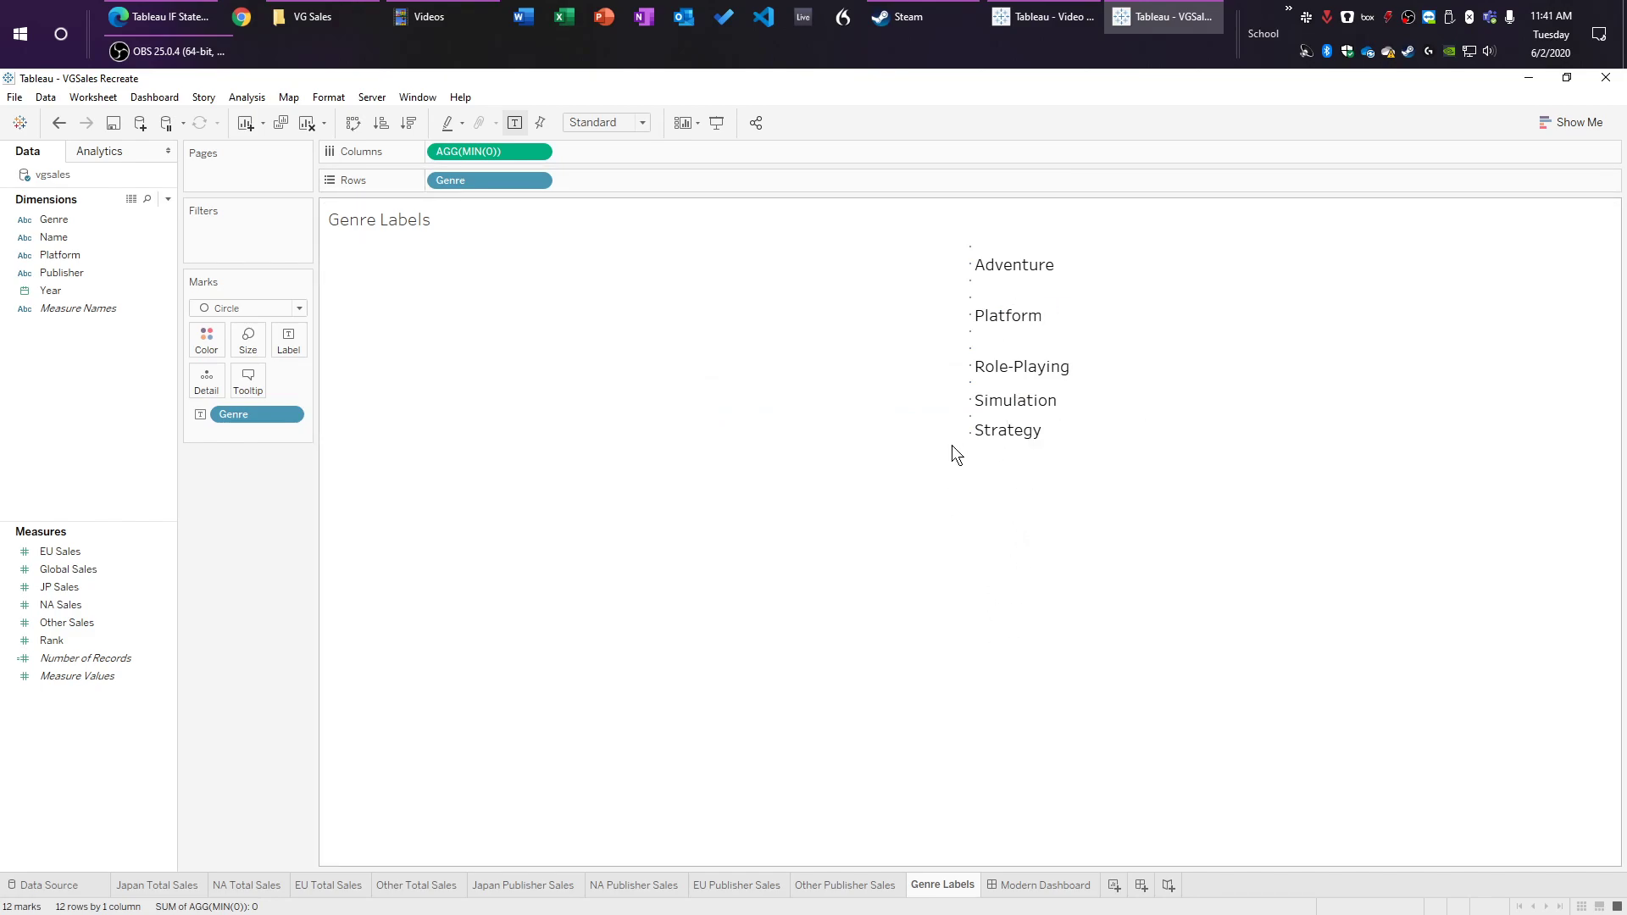
left_click_drag(956, 441, 956, 475)
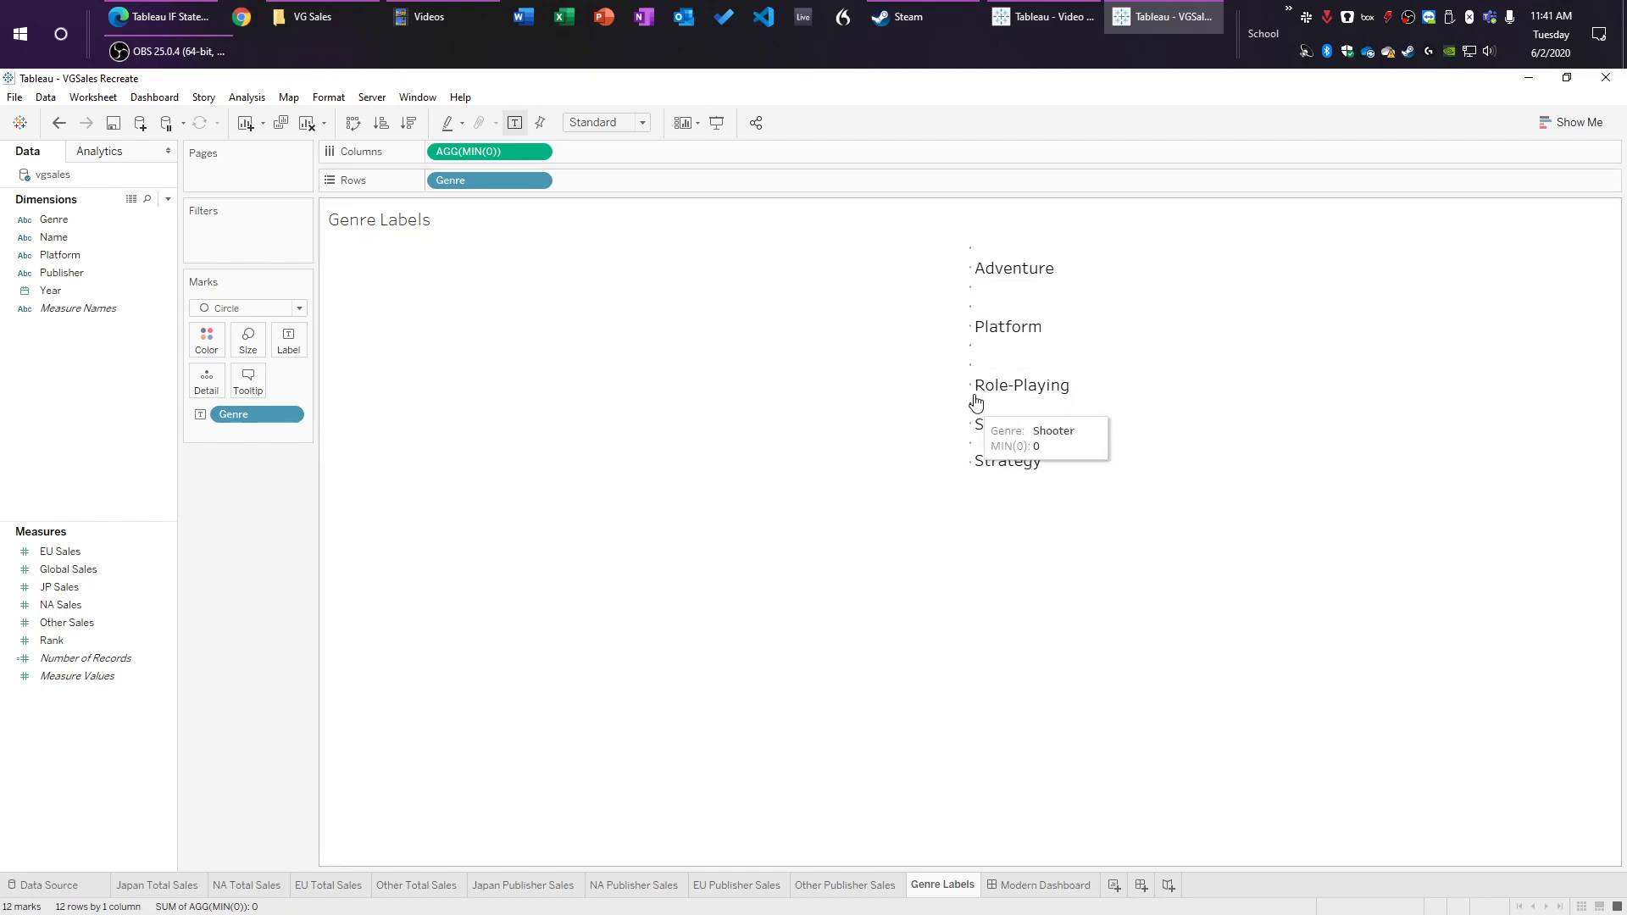
Step: Add the Genre Labels sheet to the Modern Dashboard as a floating object without its title, beside the Japan sales charts
left_click(1046, 885)
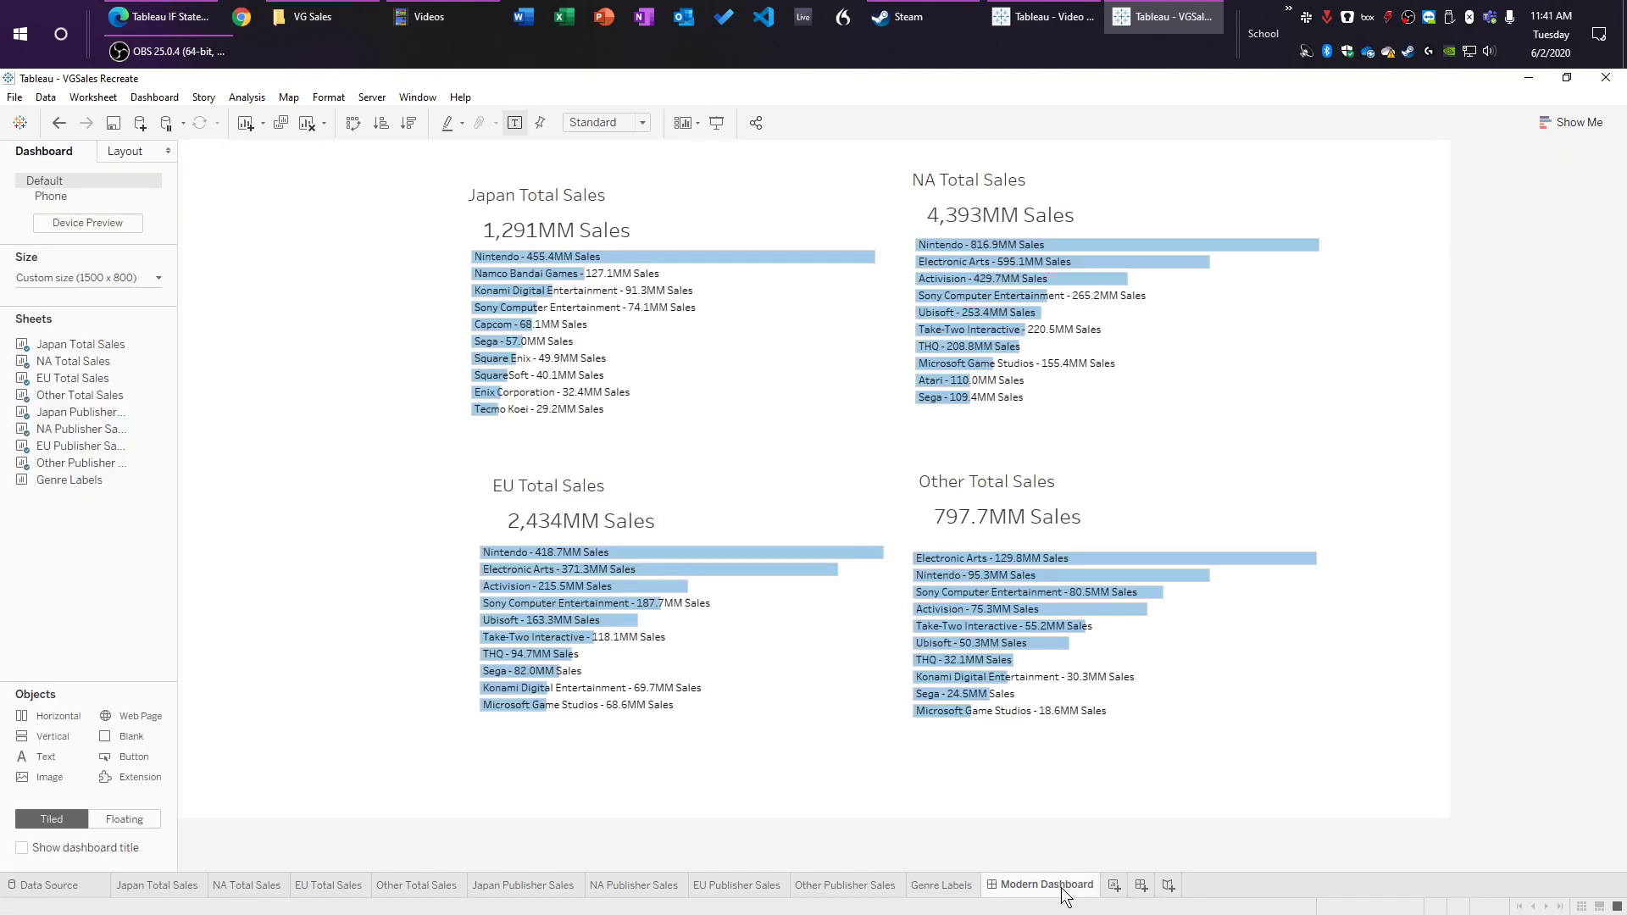
mouse_move(86, 487)
left_click_drag(86, 482, 272, 459)
left_click(143, 821)
right_click(355, 479)
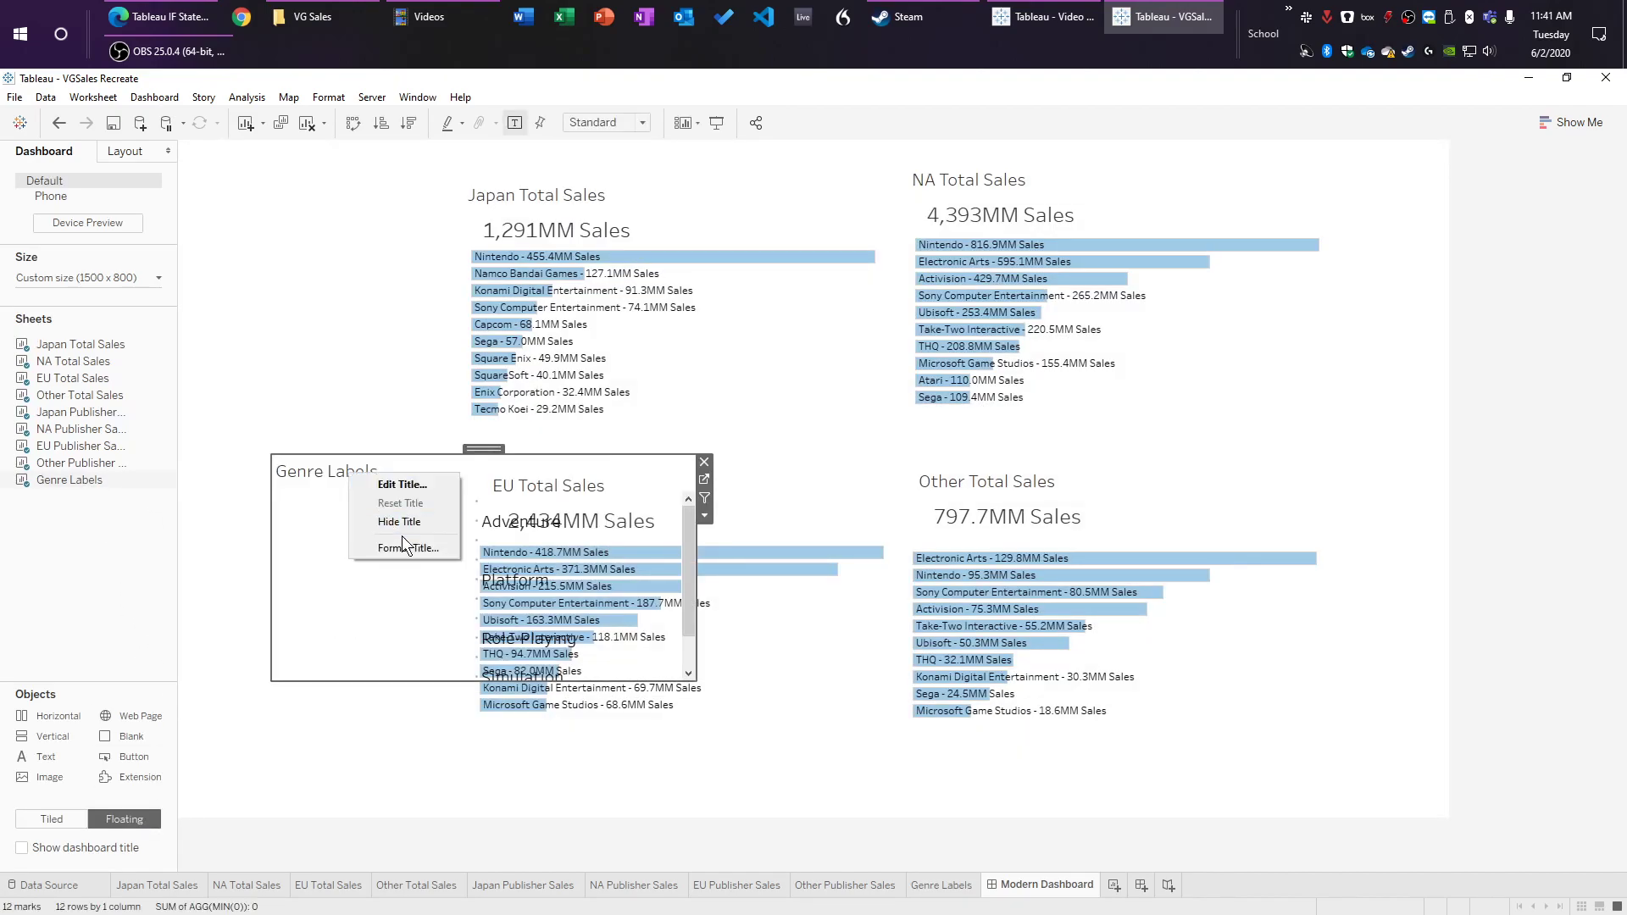
left_click(405, 520)
left_click_drag(484, 448, 239, 296)
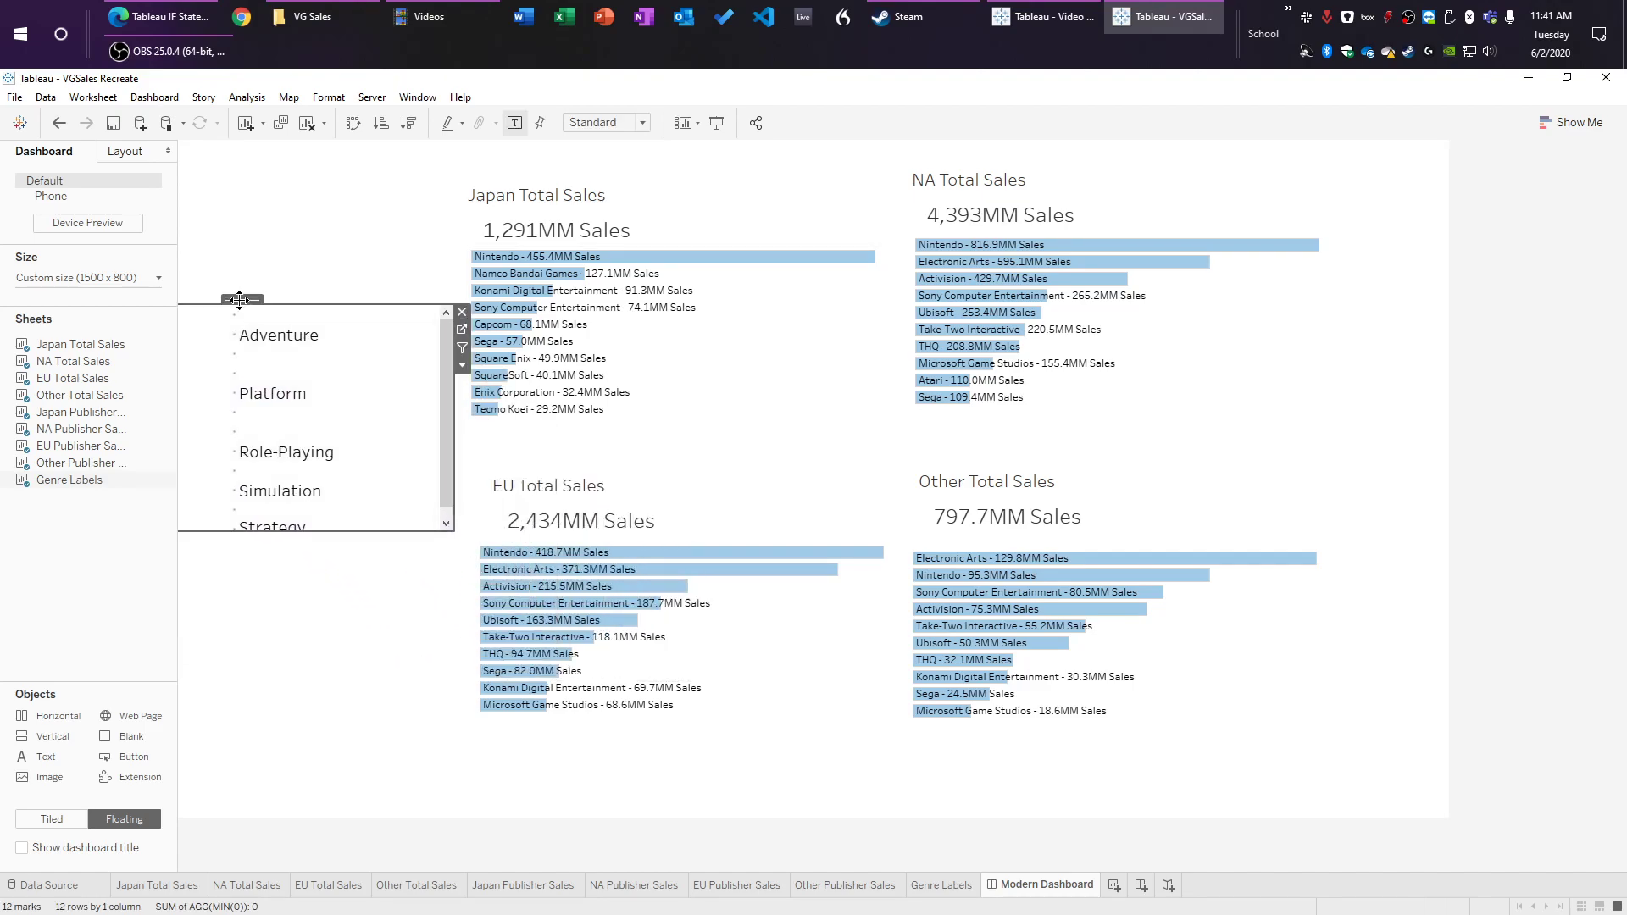
Step: Set the floating genre list to Fit Height and stretch it down to the lower edge of the dashboard
left_click(462, 365)
mouse_move(551, 422)
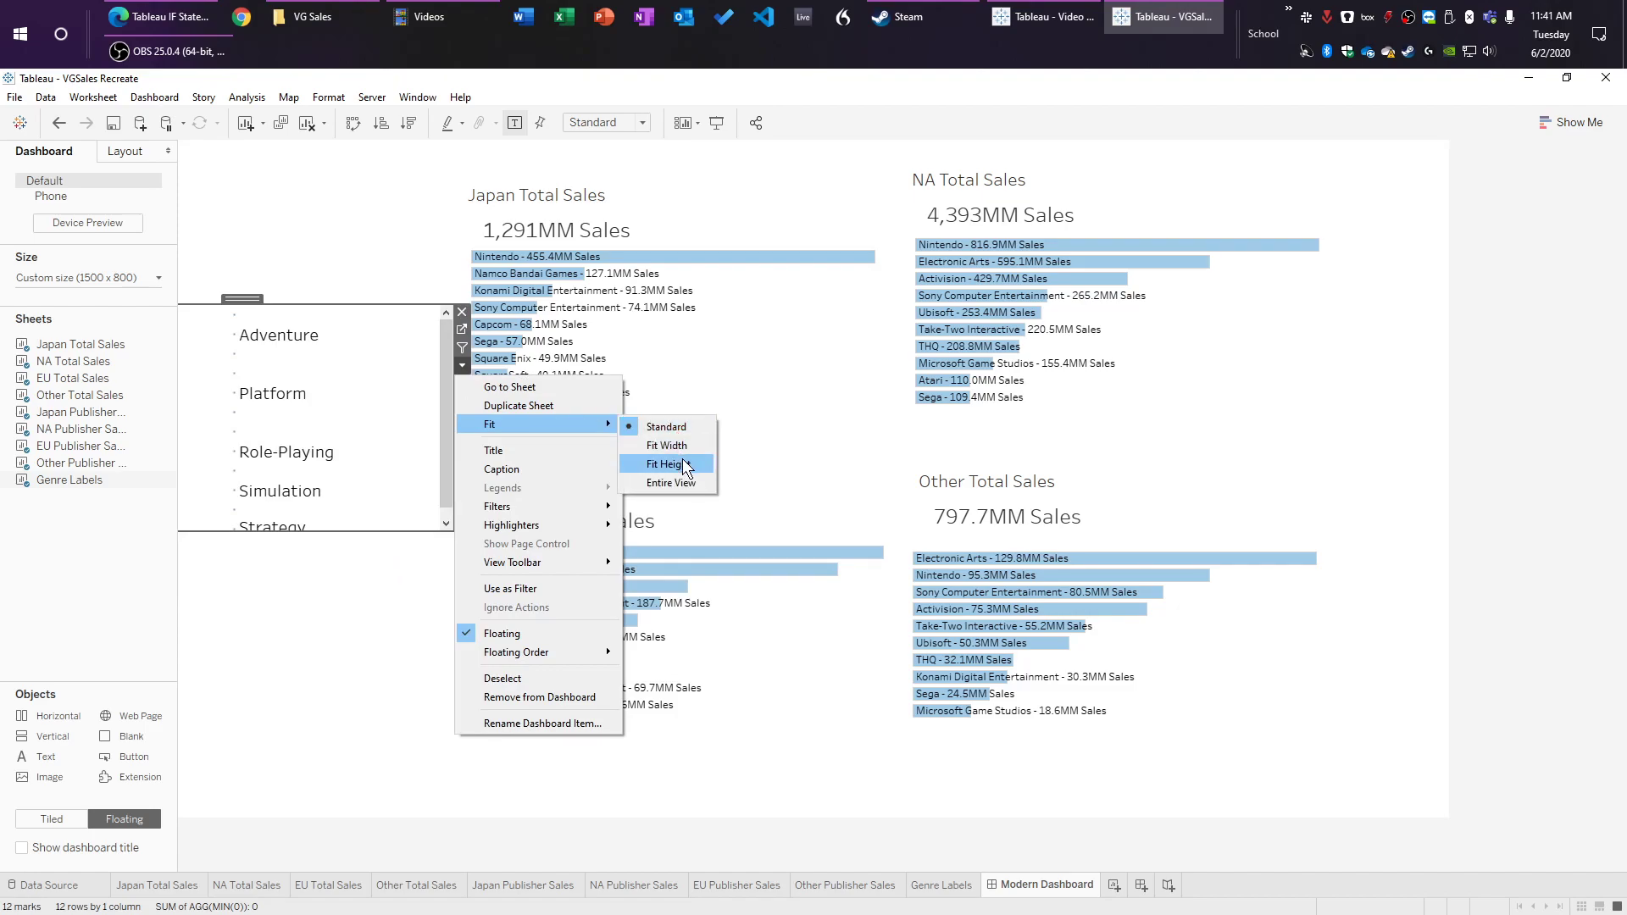
left_click(683, 461)
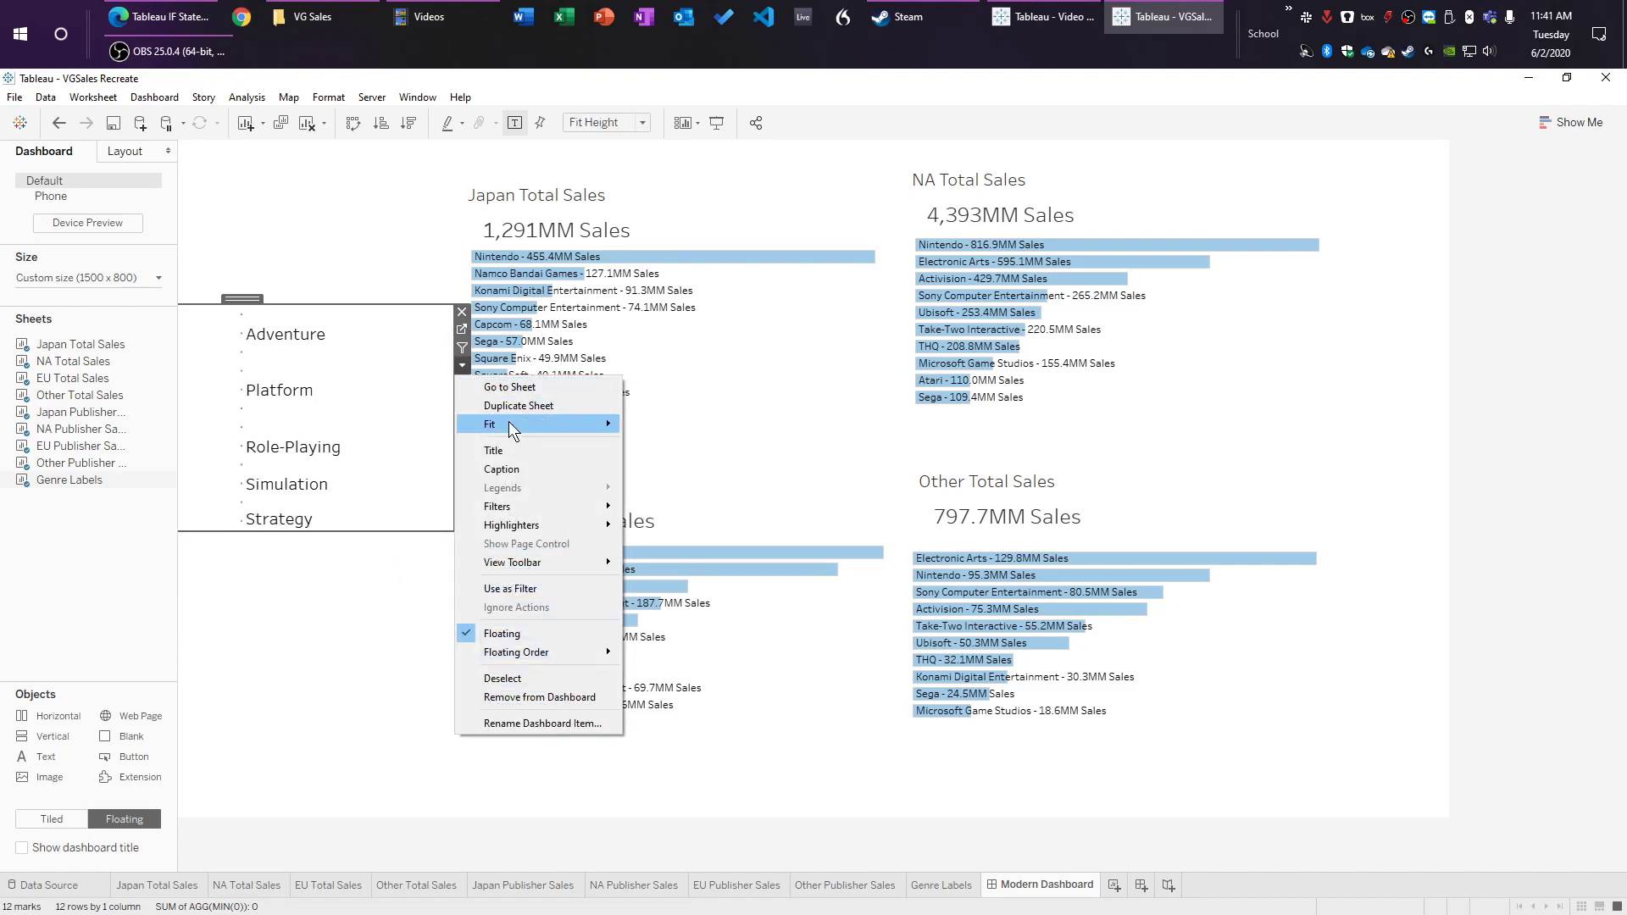
mouse_move(527, 422)
left_click(683, 465)
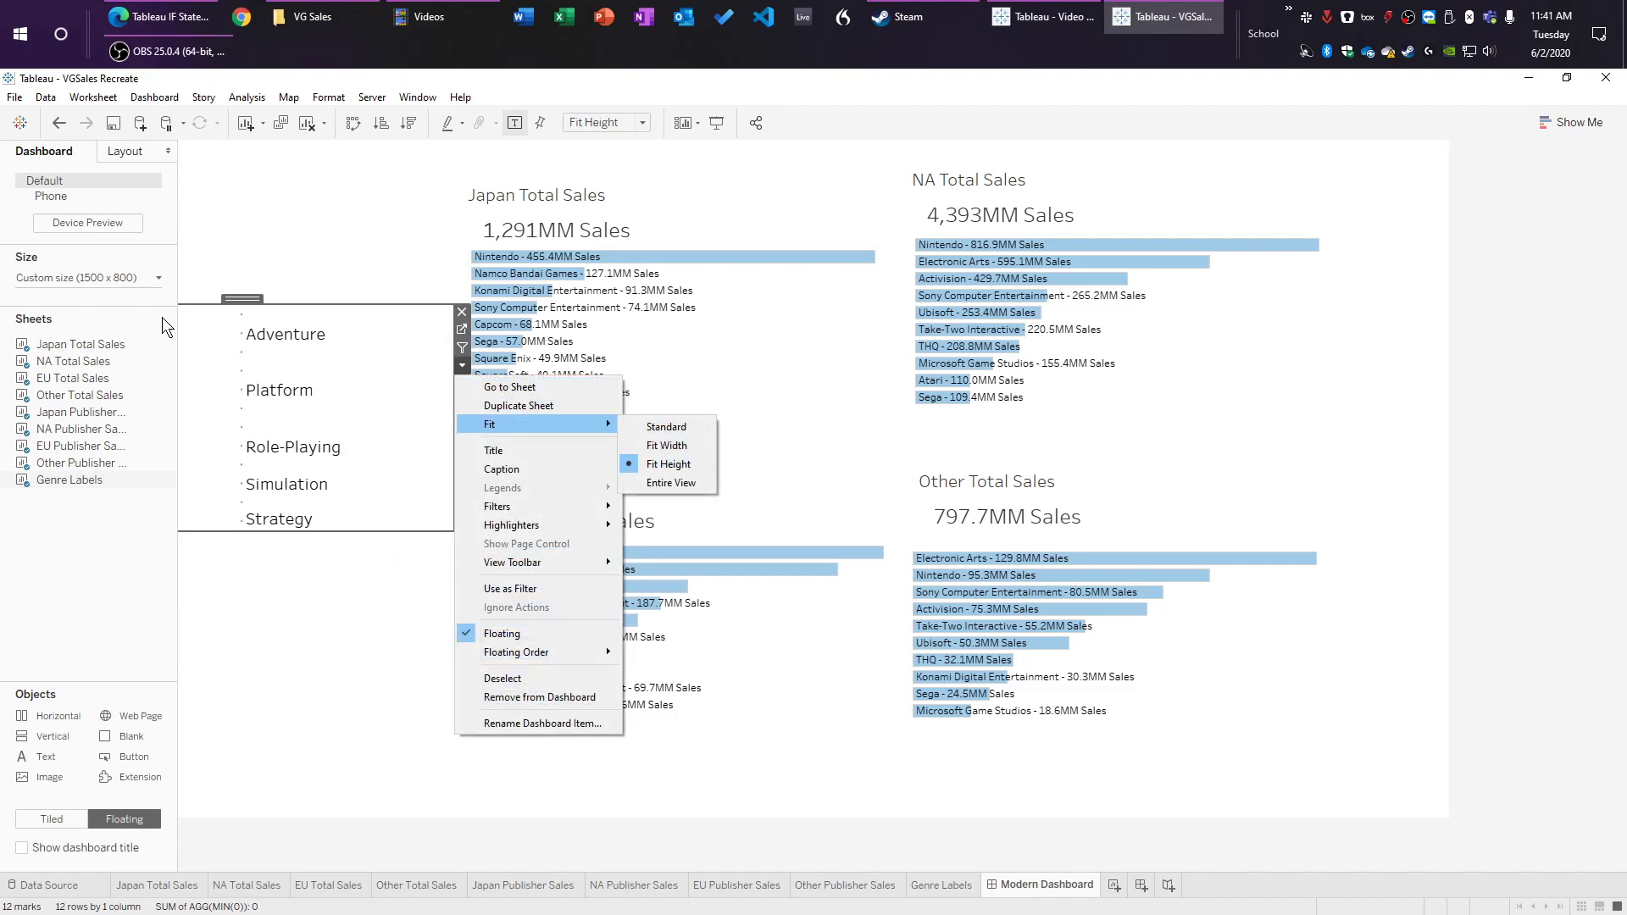
left_click_drag(329, 533, 306, 812)
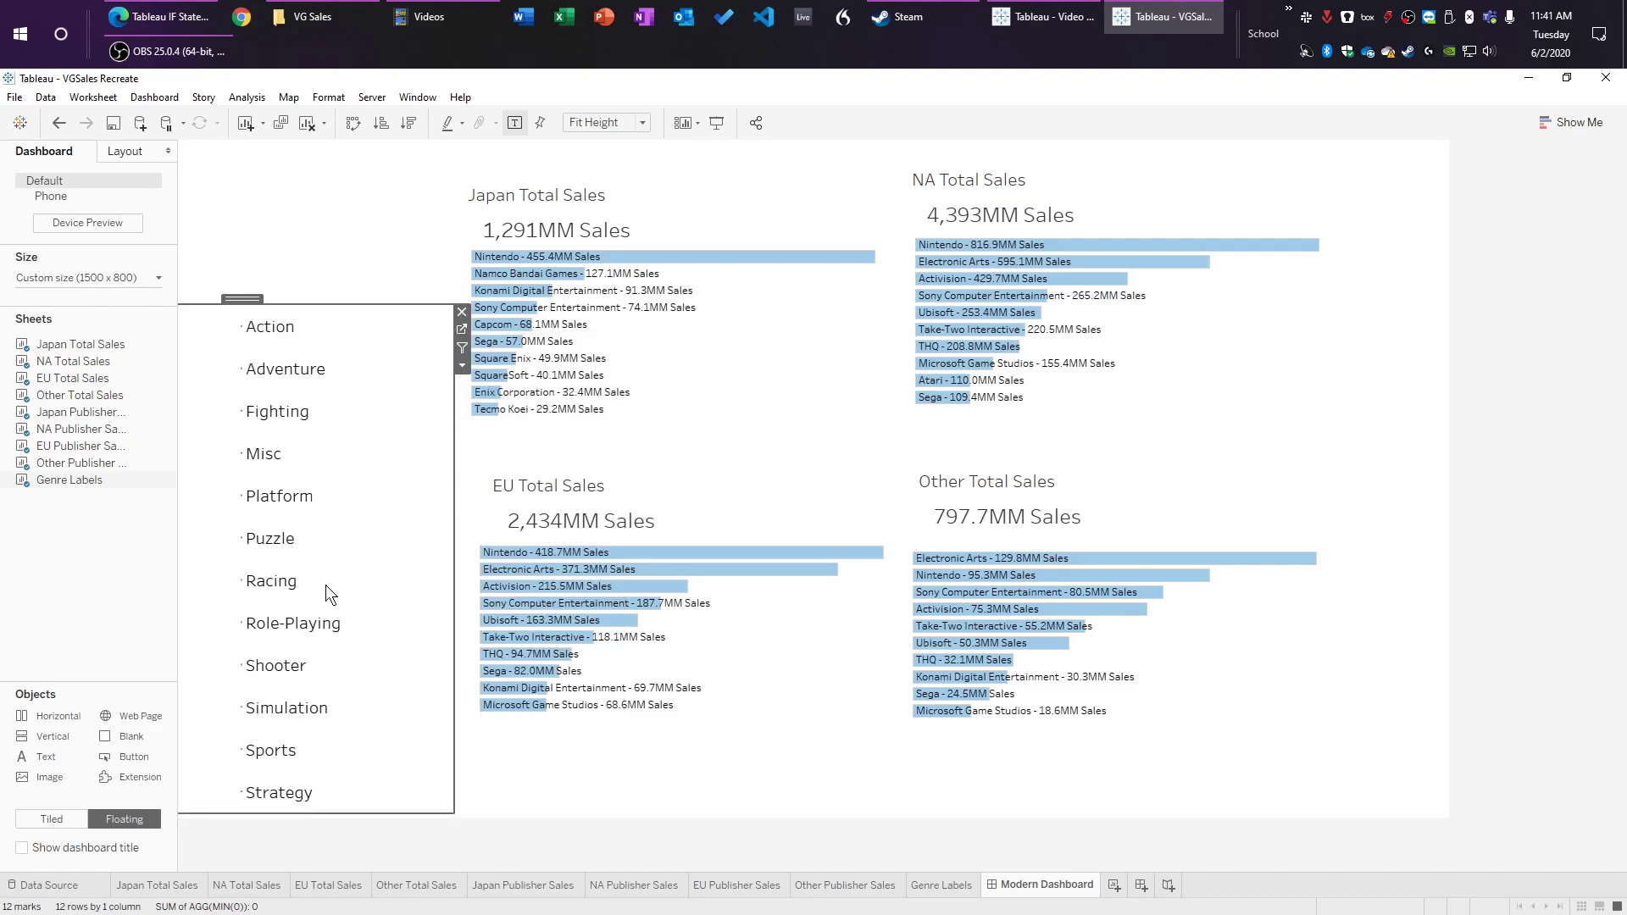
left_click(616, 797)
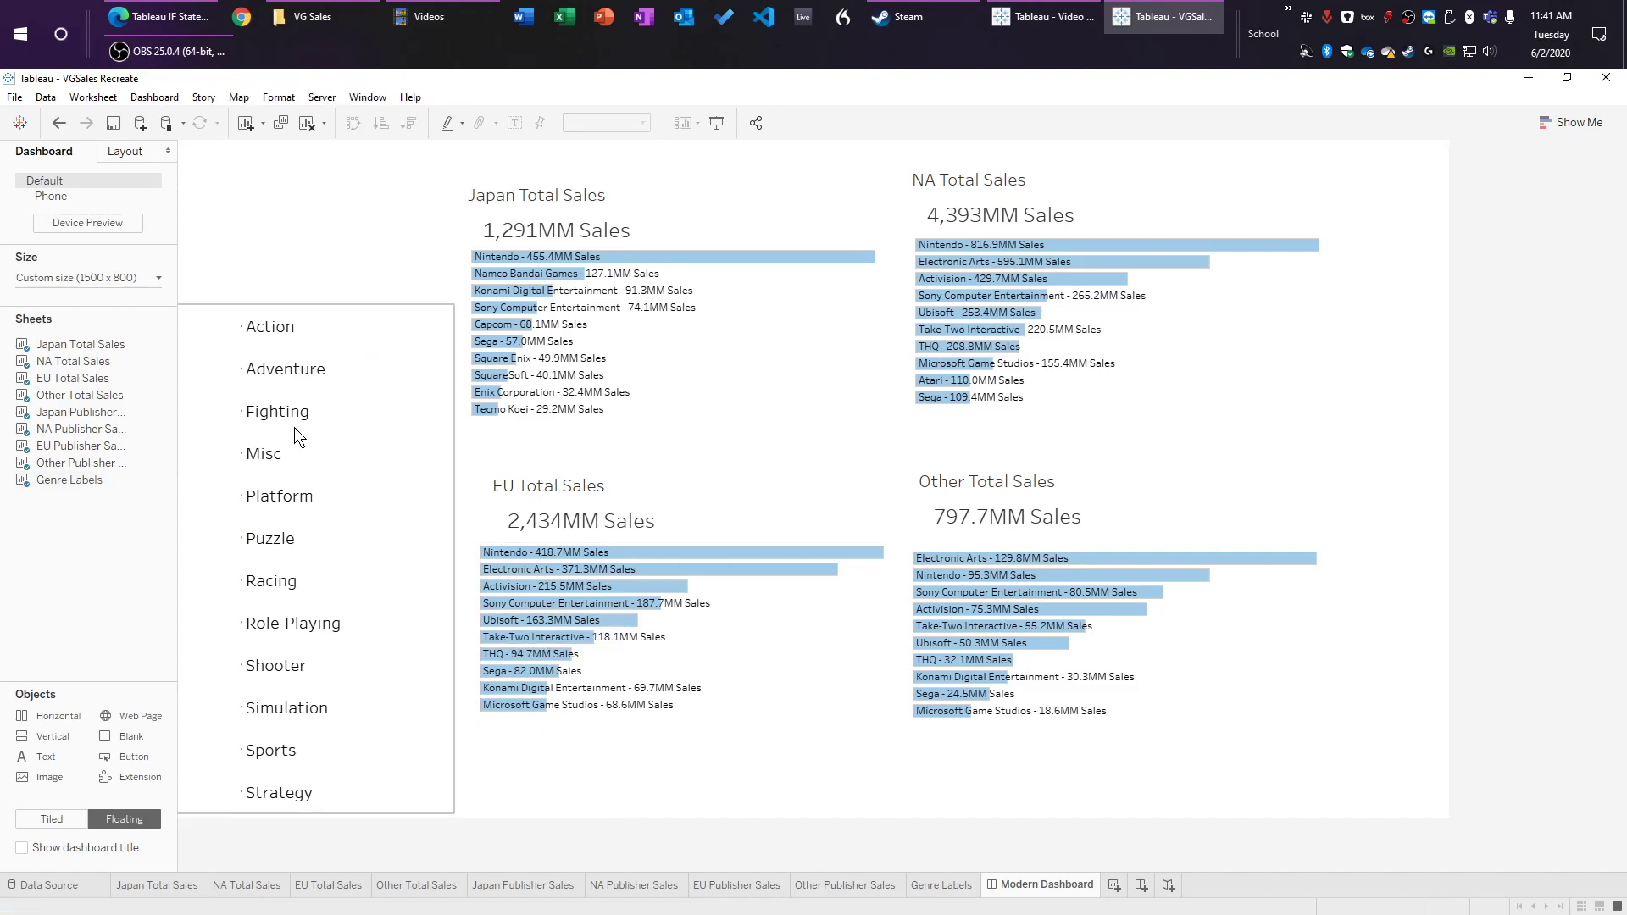
Step: Nudge the floating genre list slightly up and farther away from the sales charts
left_click(346, 322)
left_click_drag(255, 296, 226, 287)
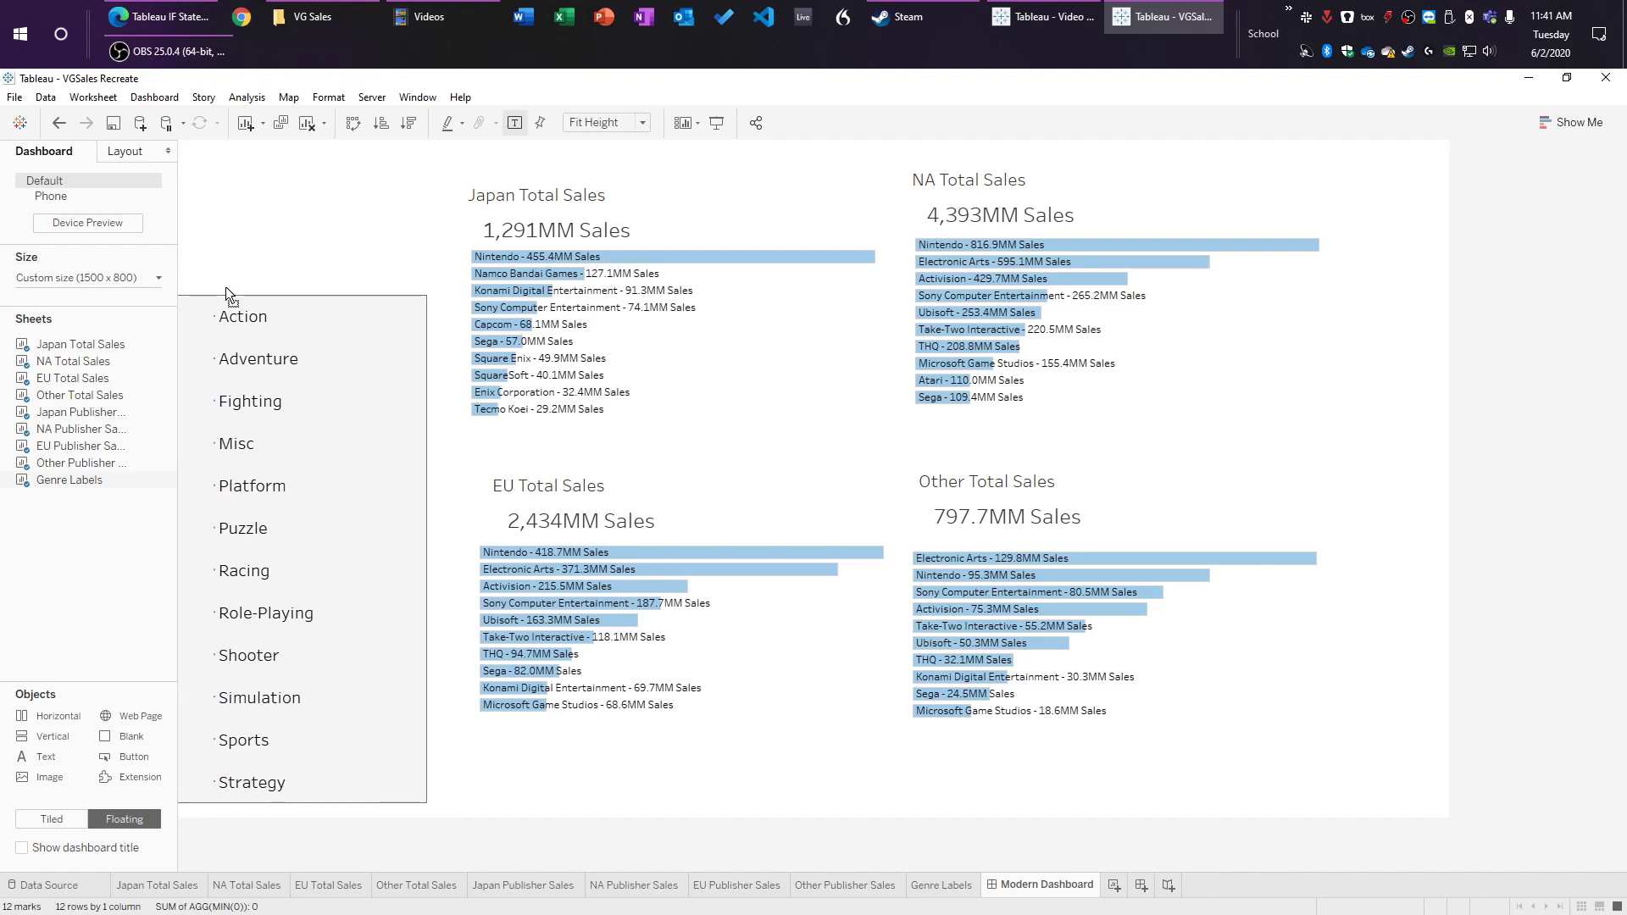
left_click(593, 824)
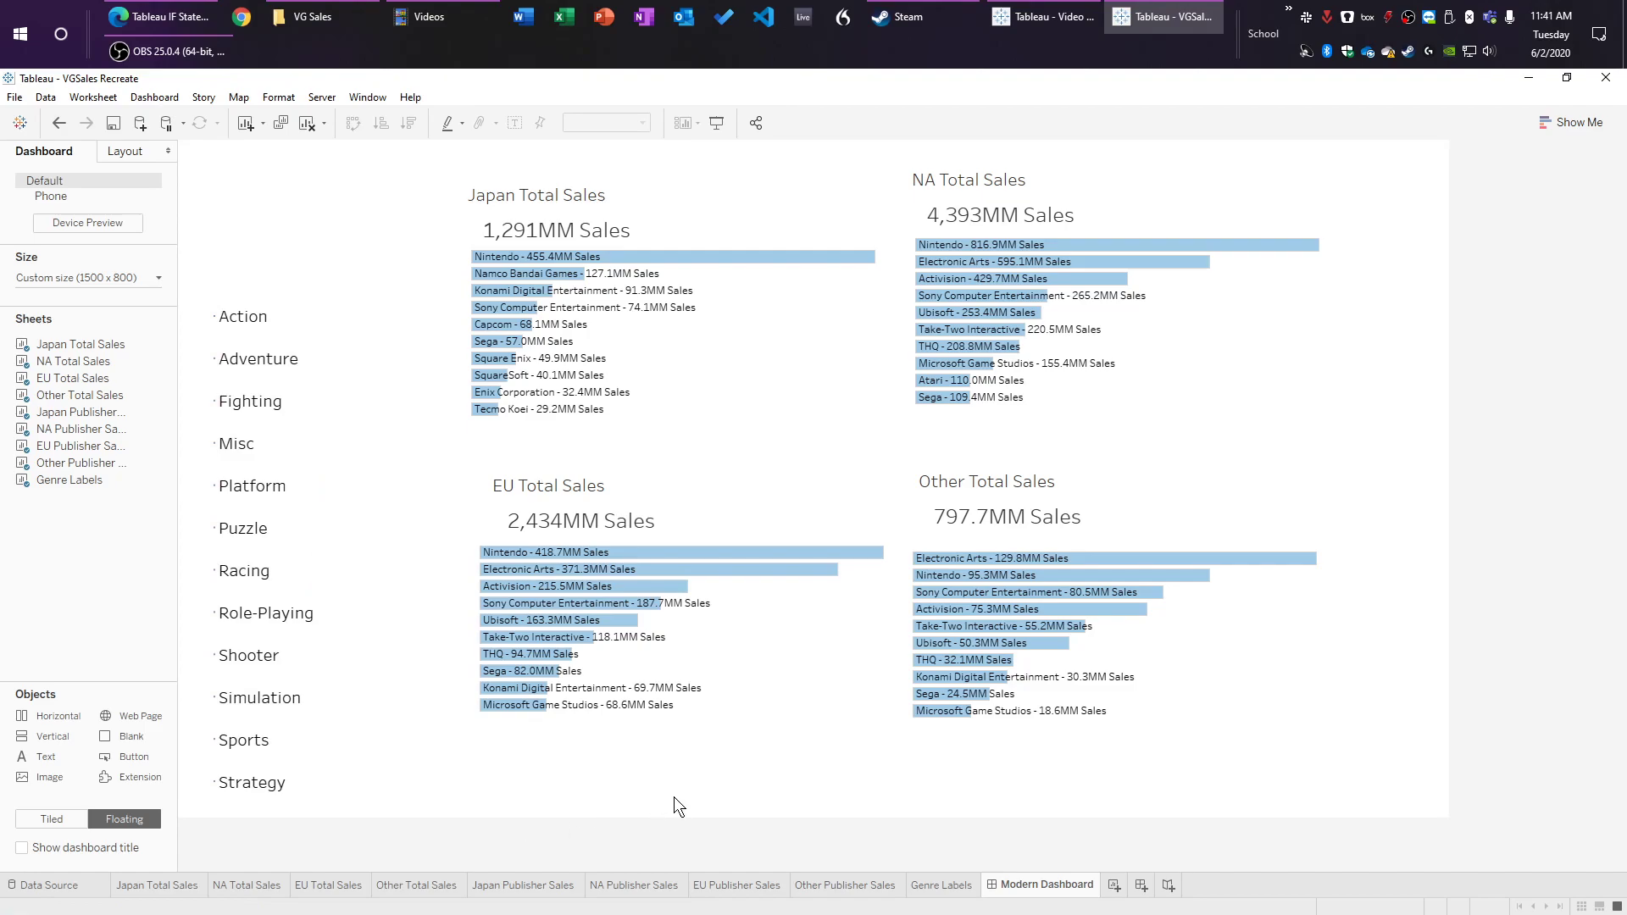
Step: Create a new worksheet between Genre Labels and Modern Dashboard and name it Genre Pills
mouse_move(945, 892)
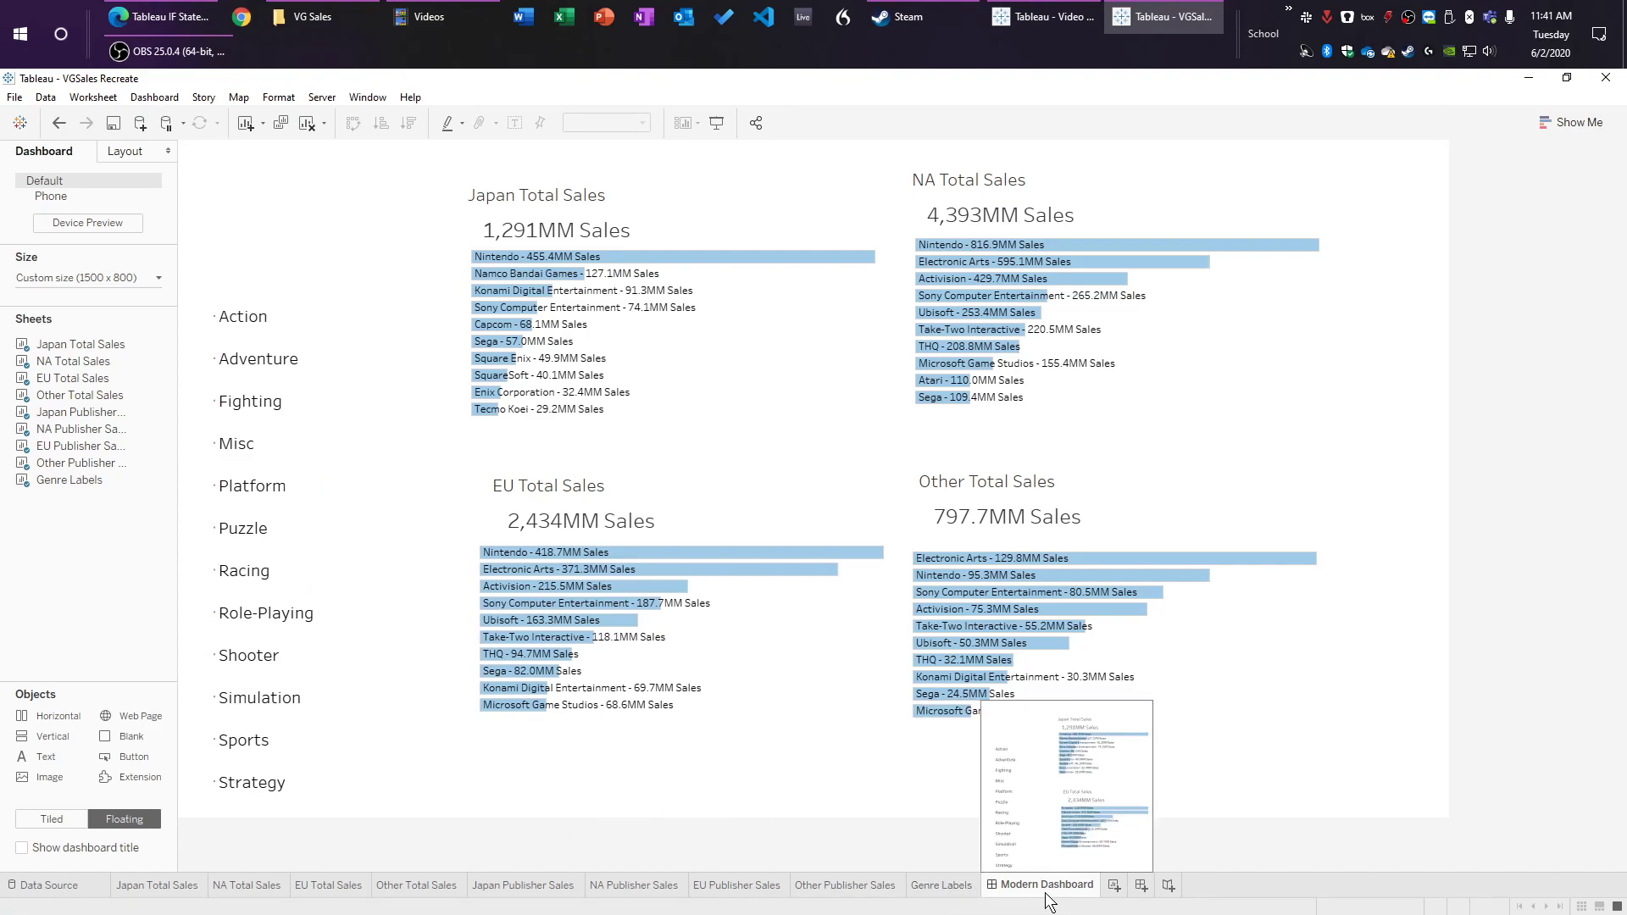
left_click(1115, 887)
right_click(1117, 888)
key("Escape")
left_click_drag(1117, 888, 1006, 888)
double_click(1006, 887)
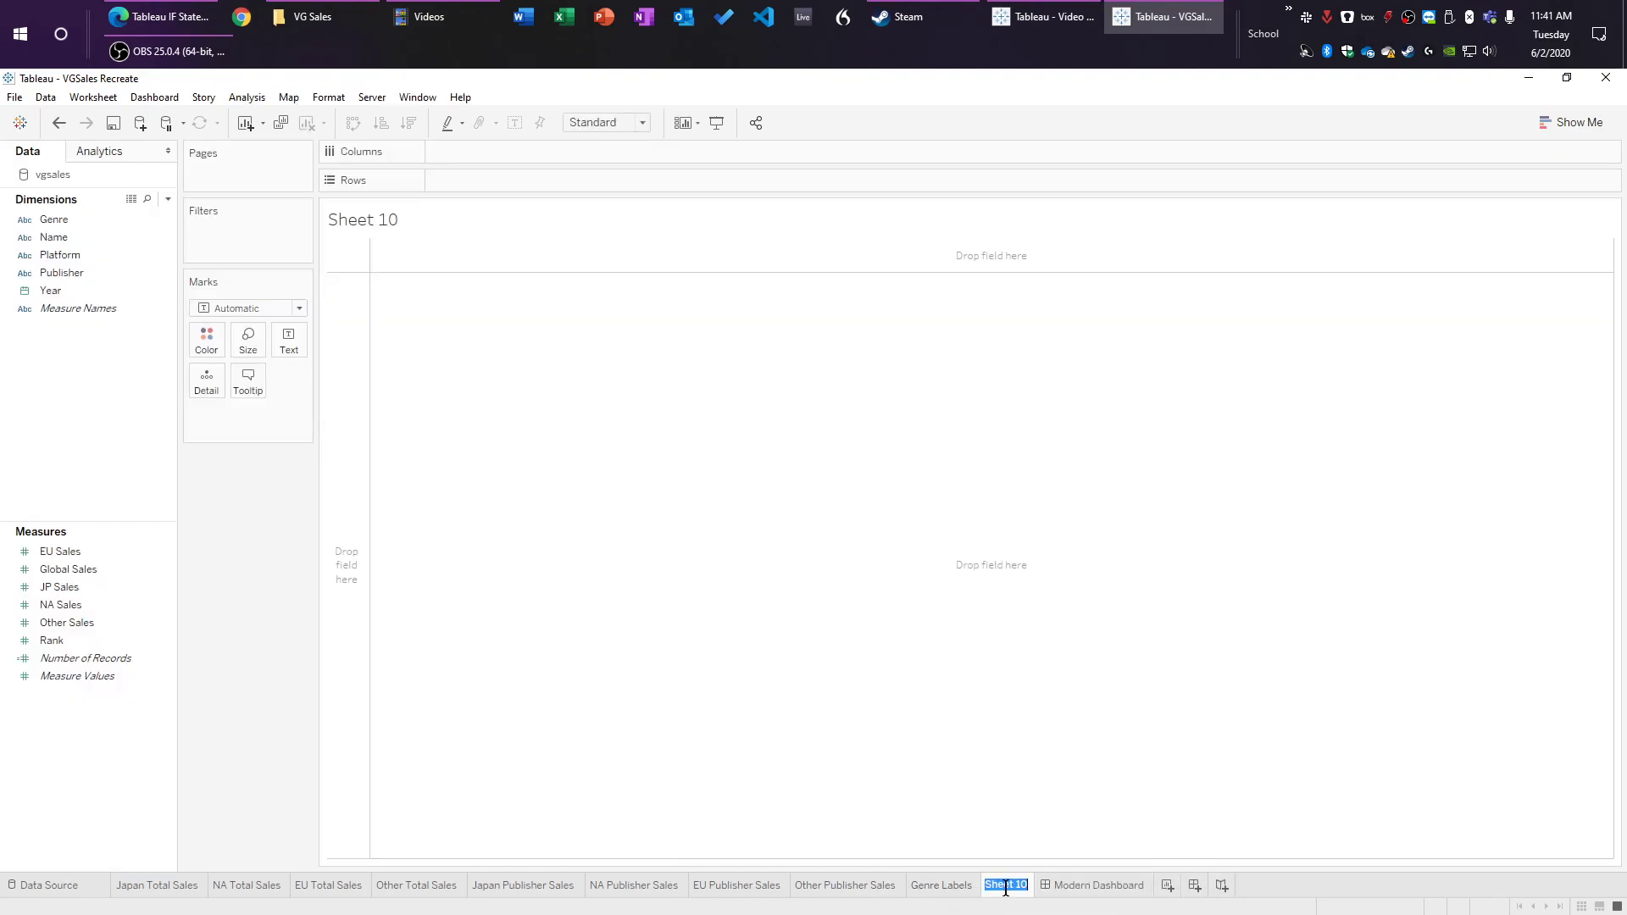
type("Genre Pills")
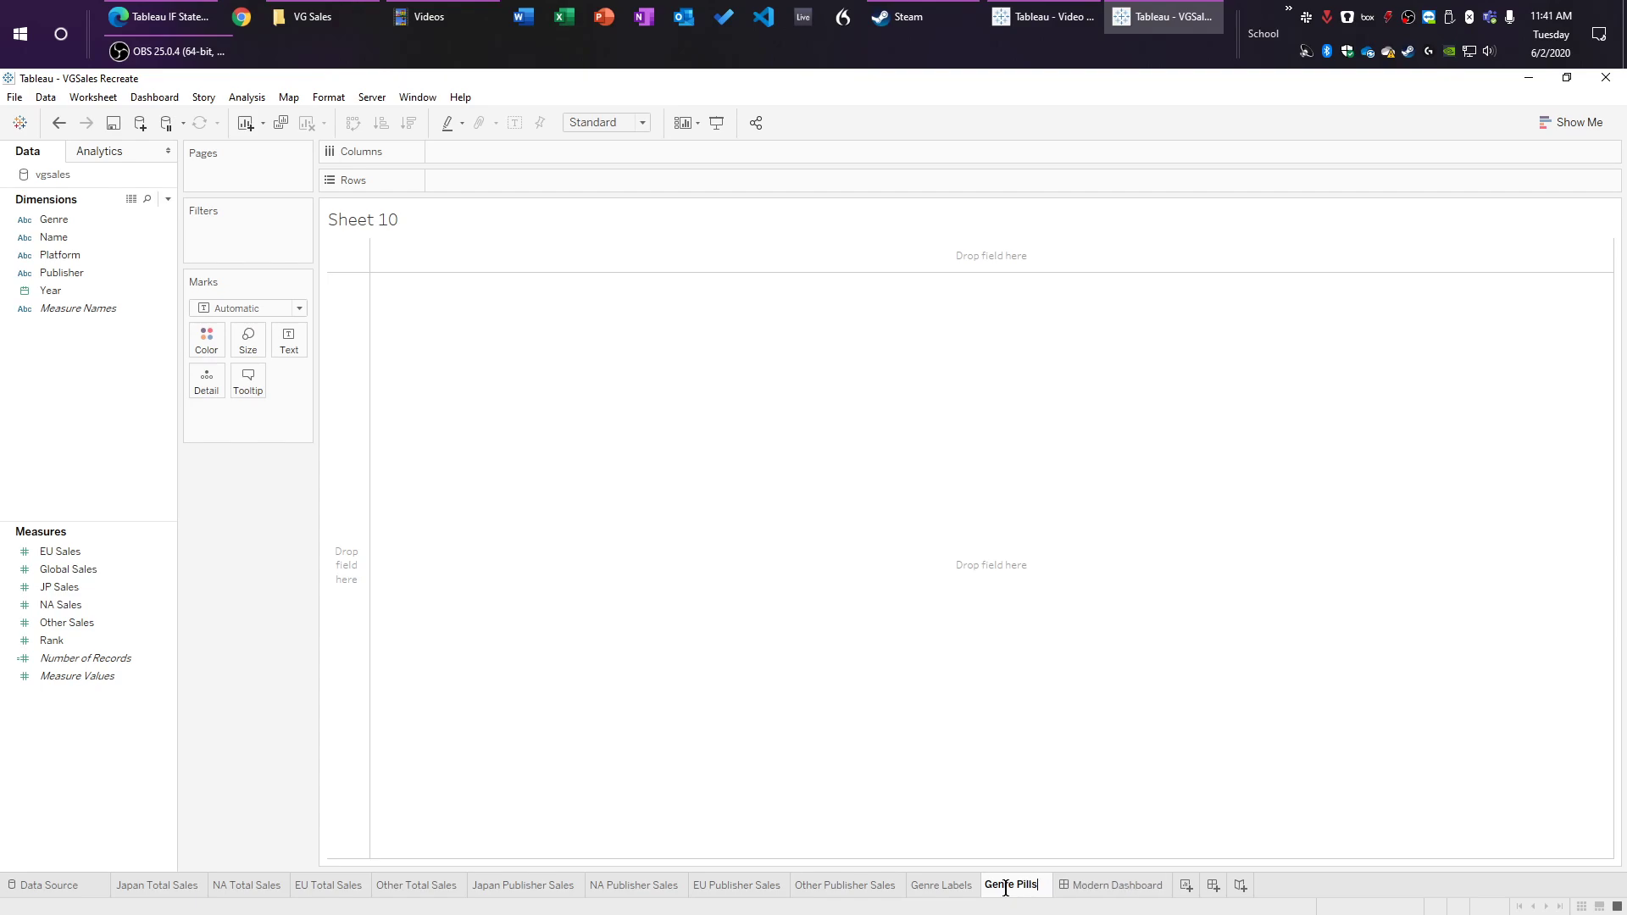
left_click(936, 749)
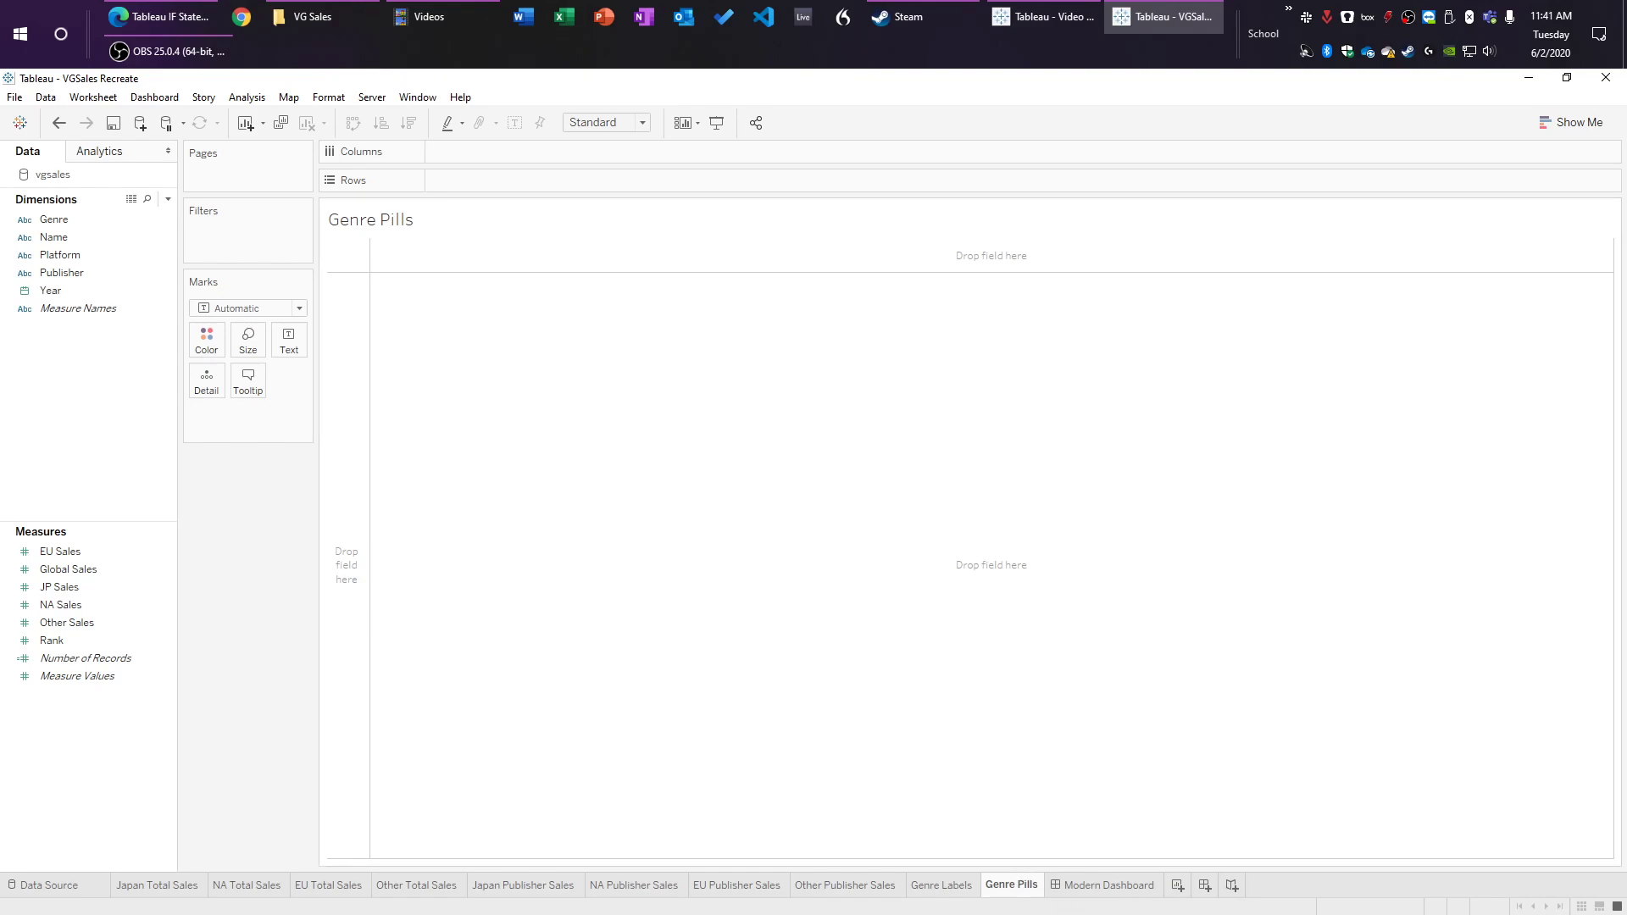
Step: Place Genre on the rows of the Genre Pills sheet without its headers and set the mark type to Line
key("alt+Tab")
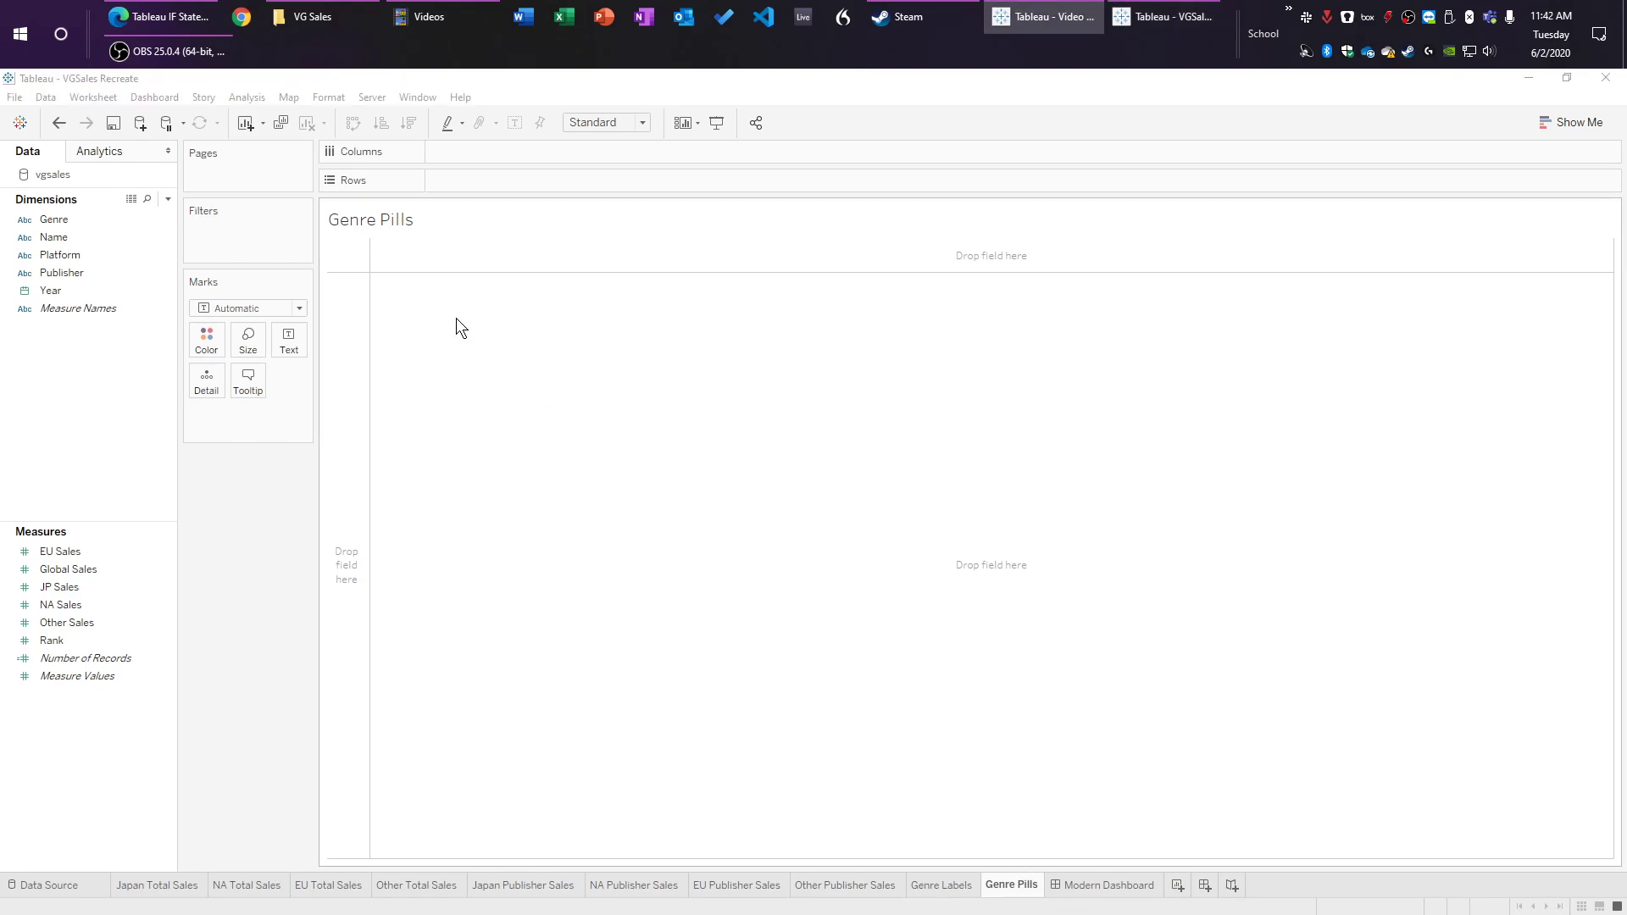
left_click_drag(54, 218, 471, 175)
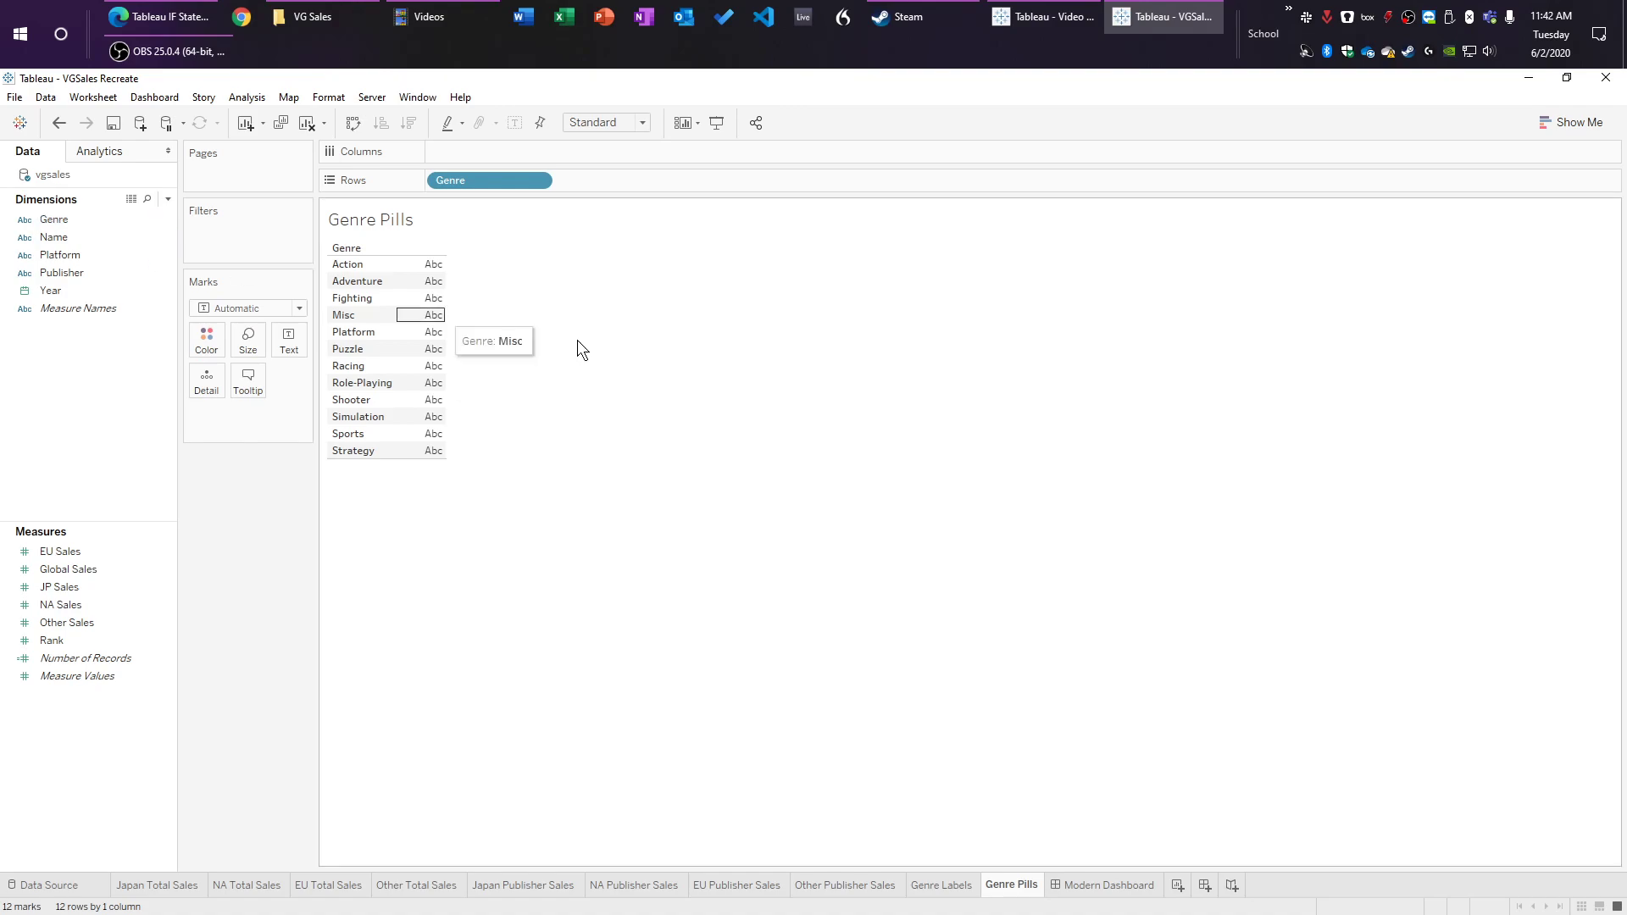
right_click(375, 333)
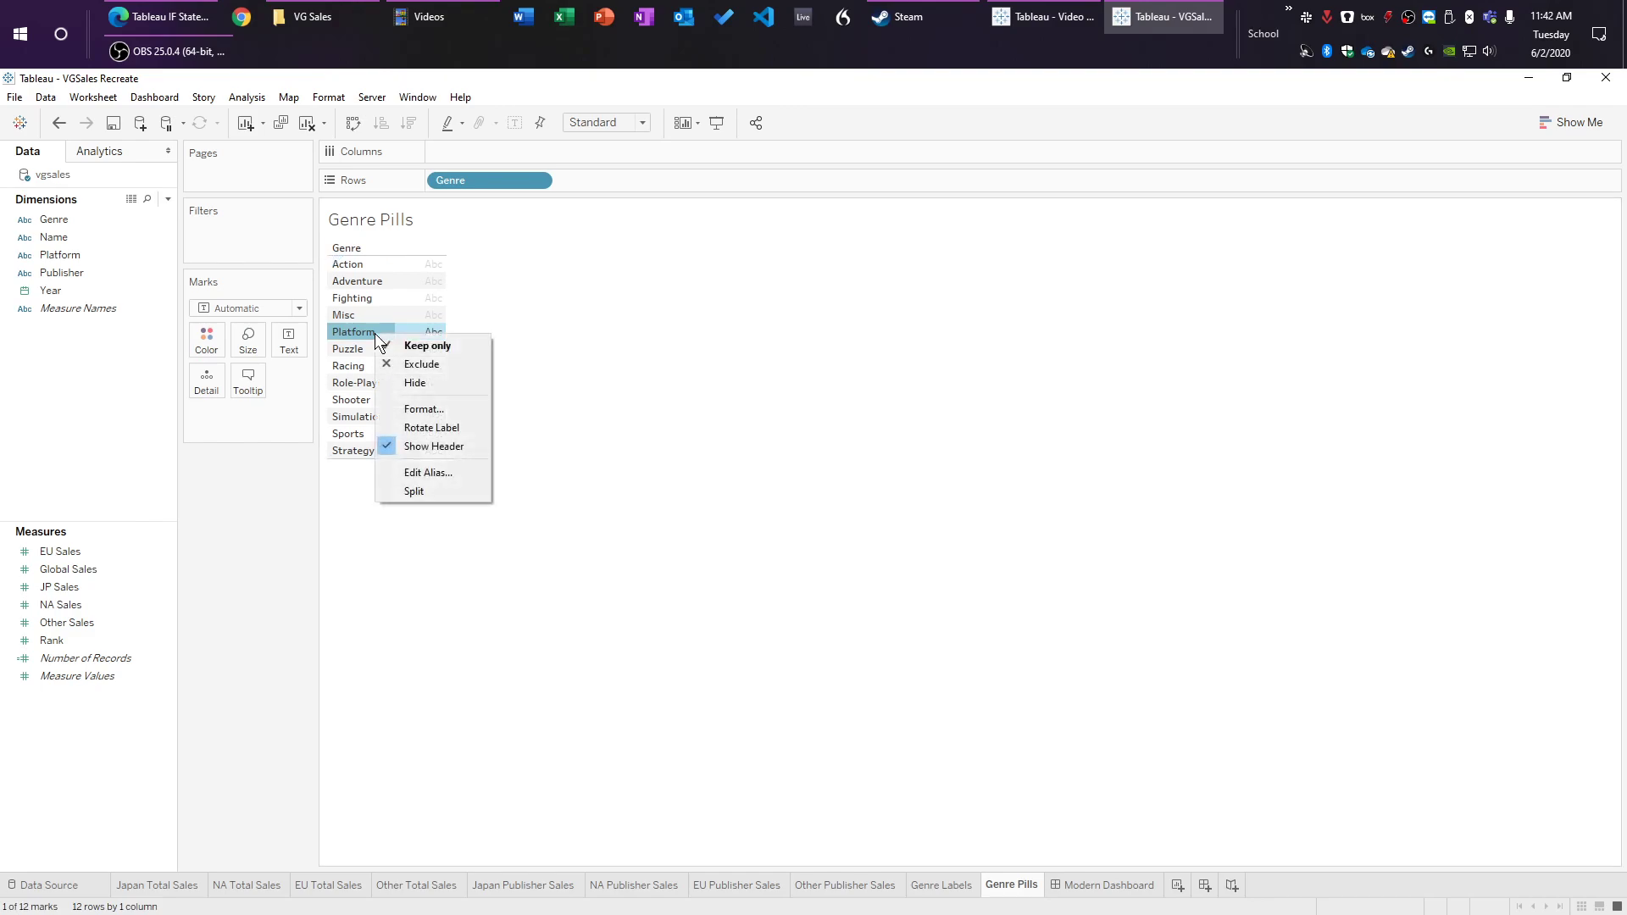
left_click(441, 450)
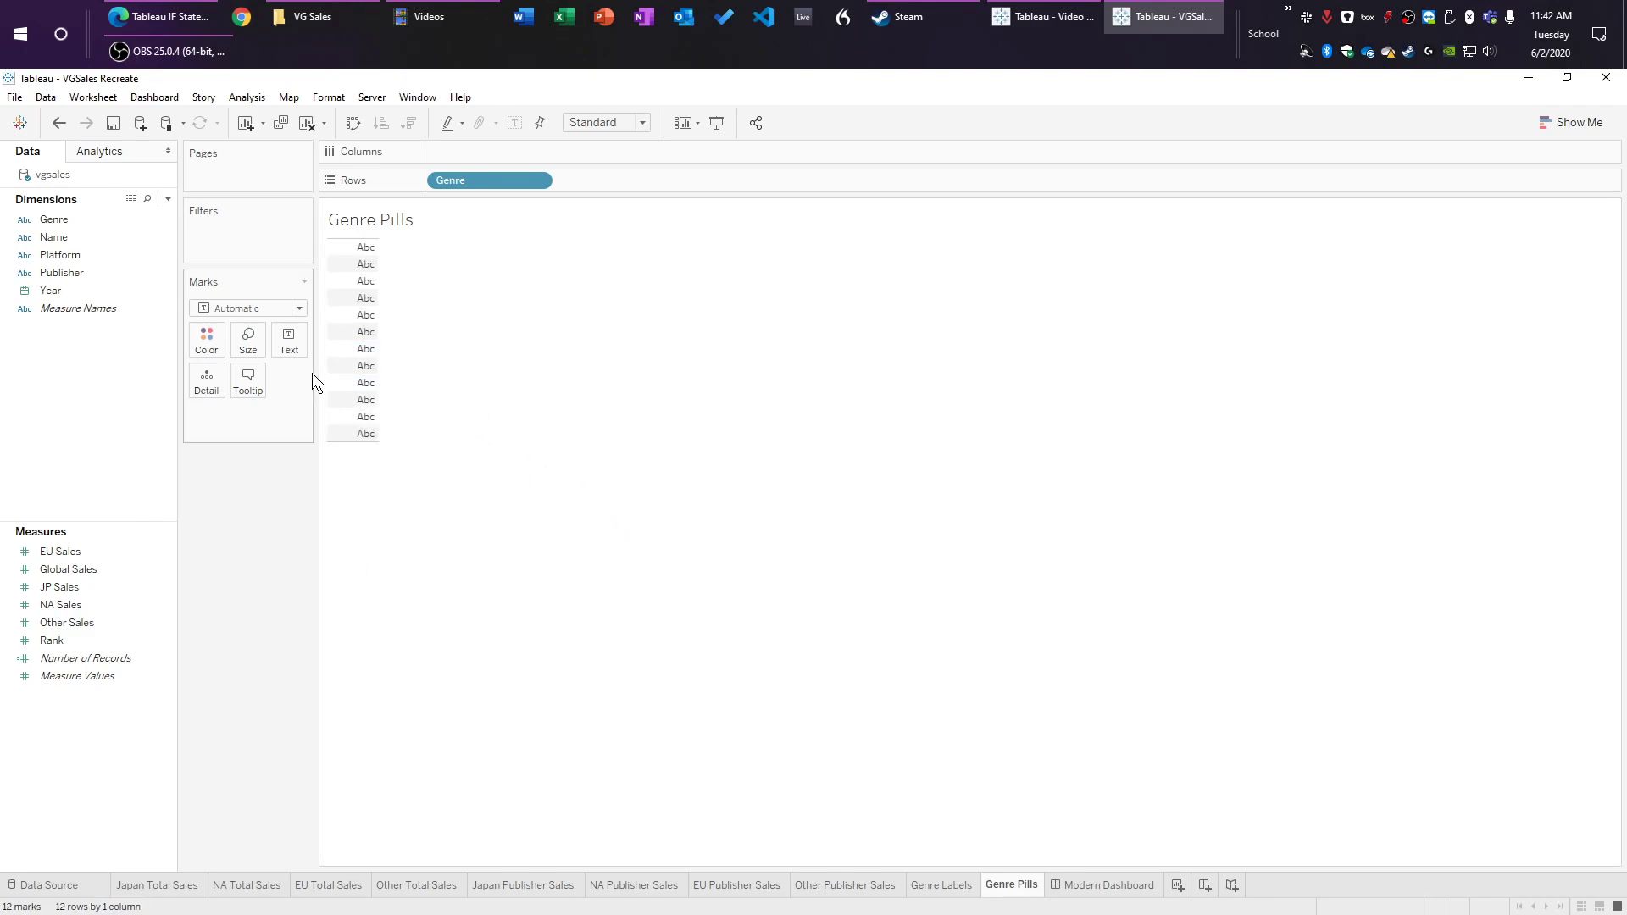
left_click(272, 305)
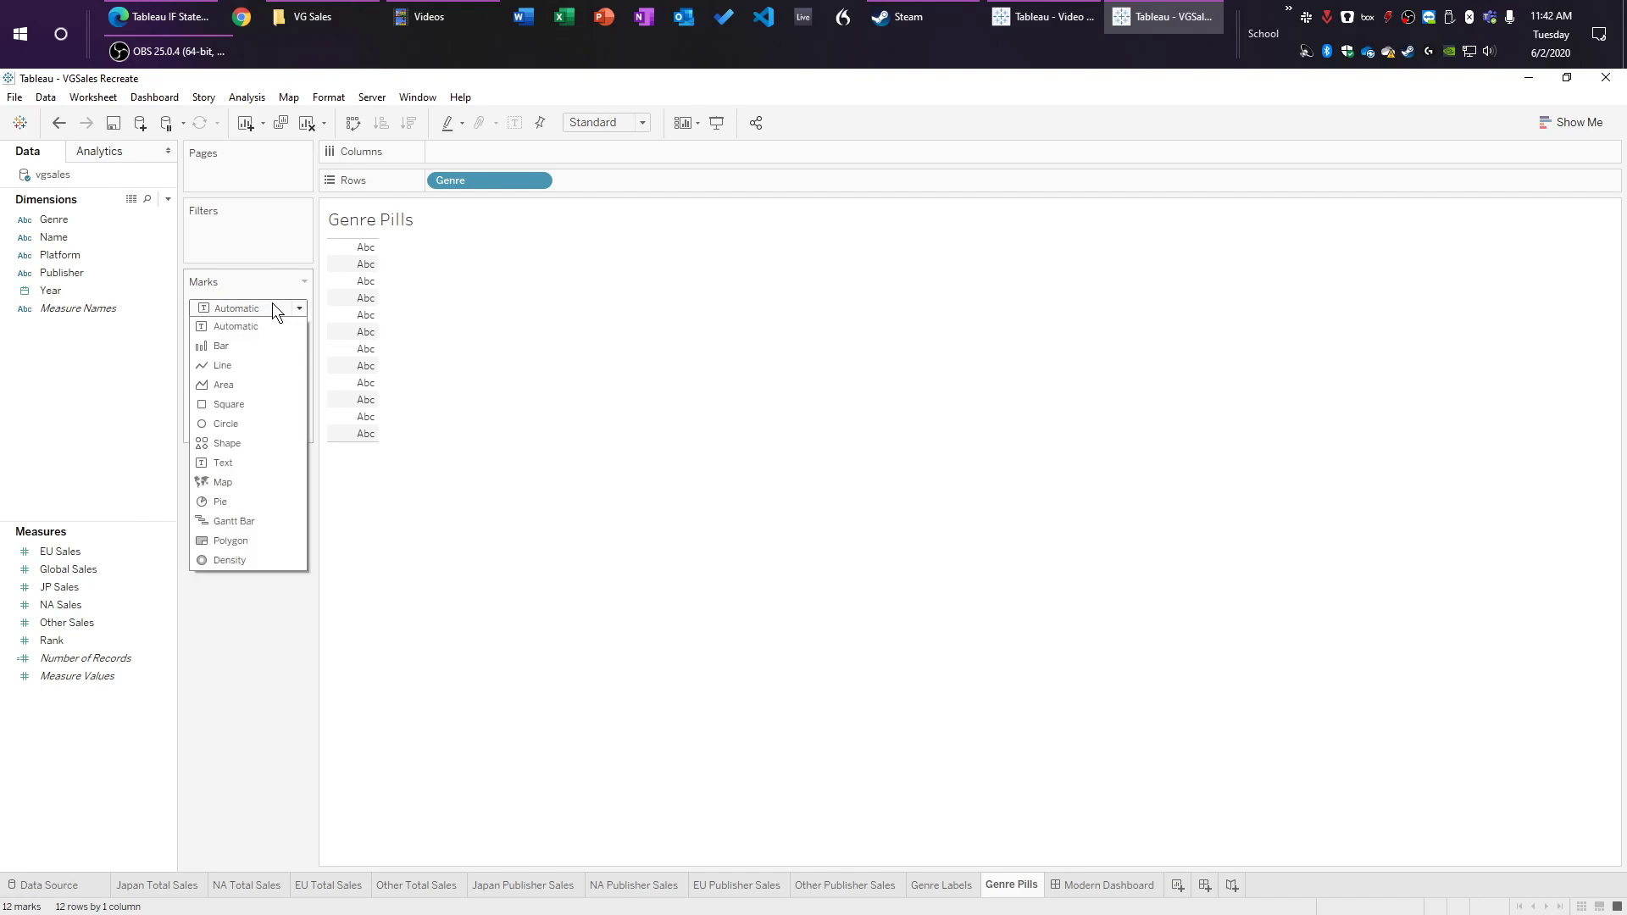
left_click(242, 364)
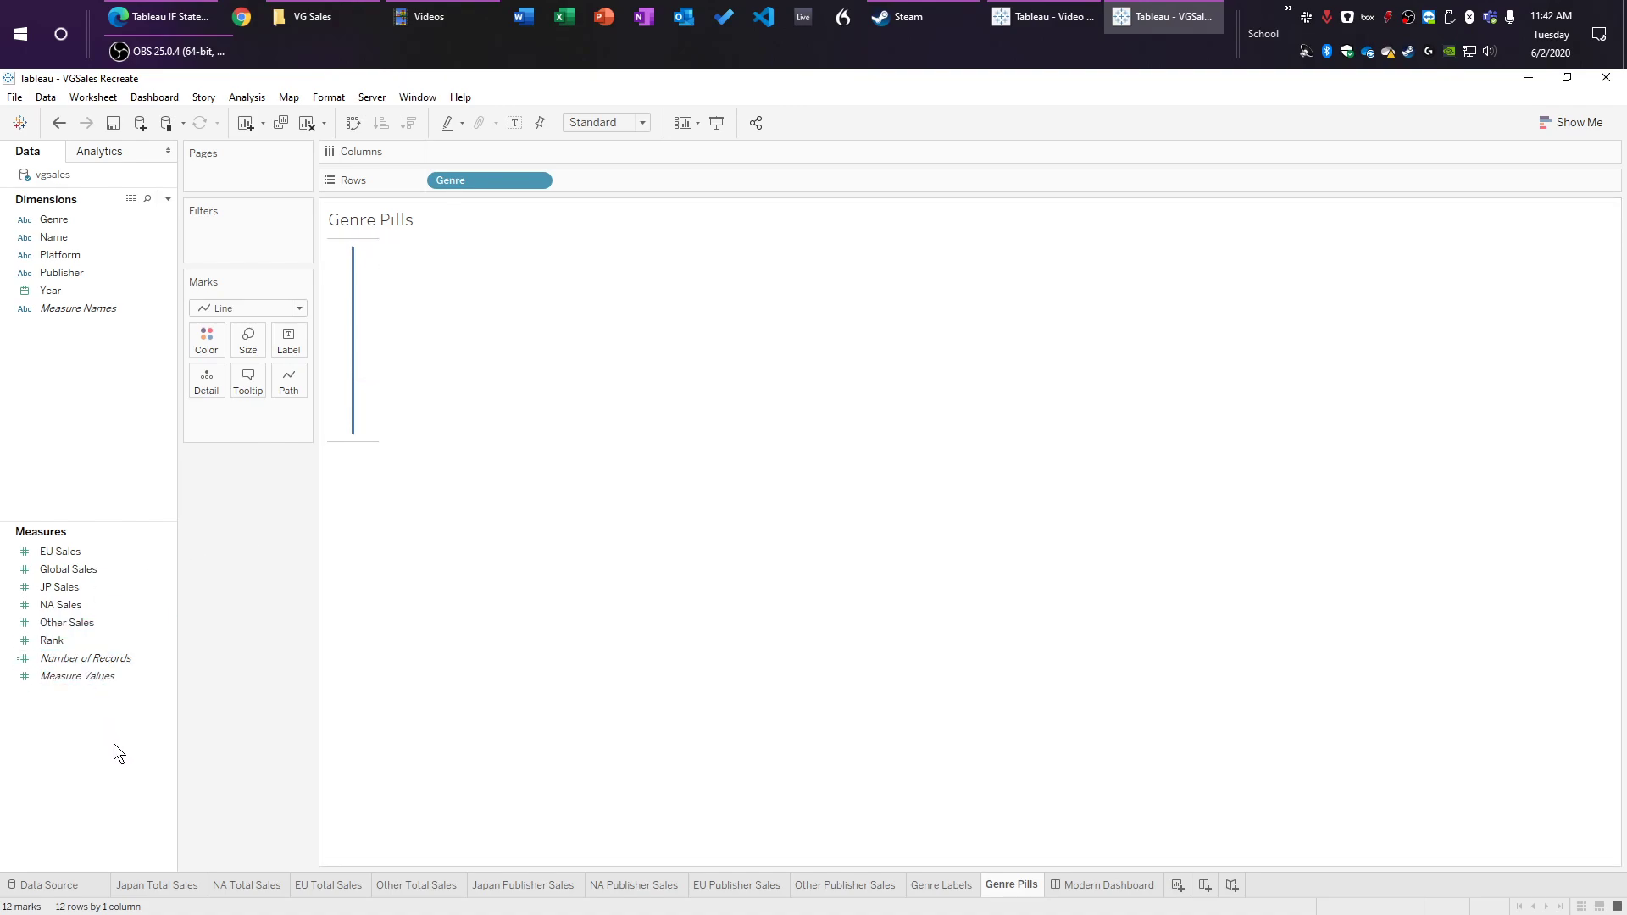
Step: Create a calculated field named Zero with the formula 0
right_click(93, 458)
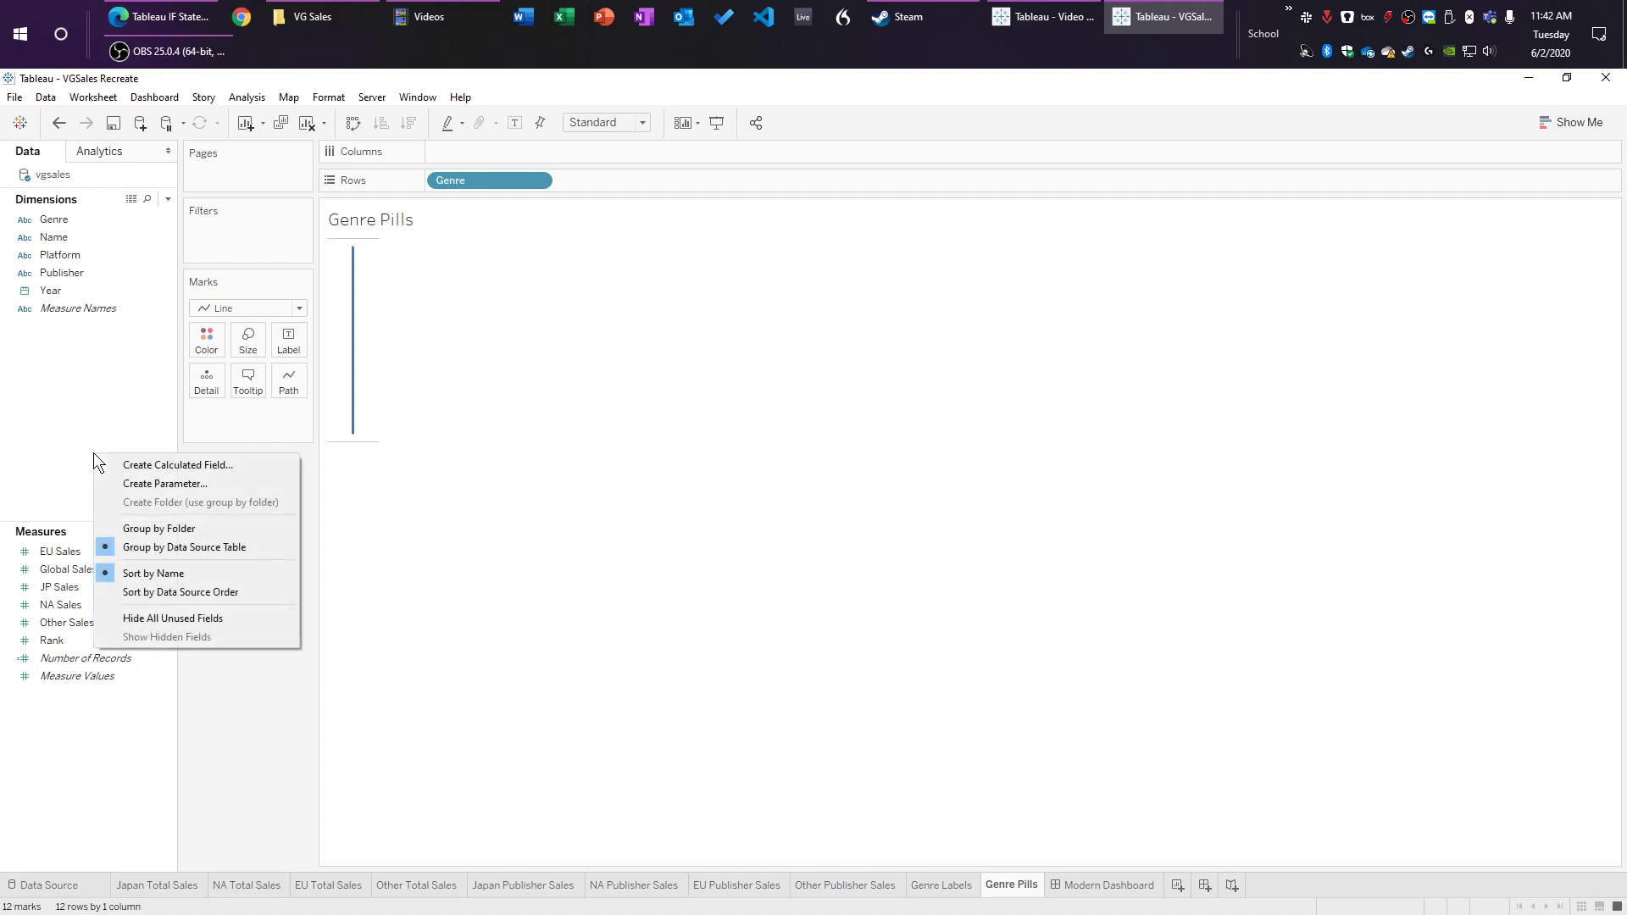
left_click(62, 393)
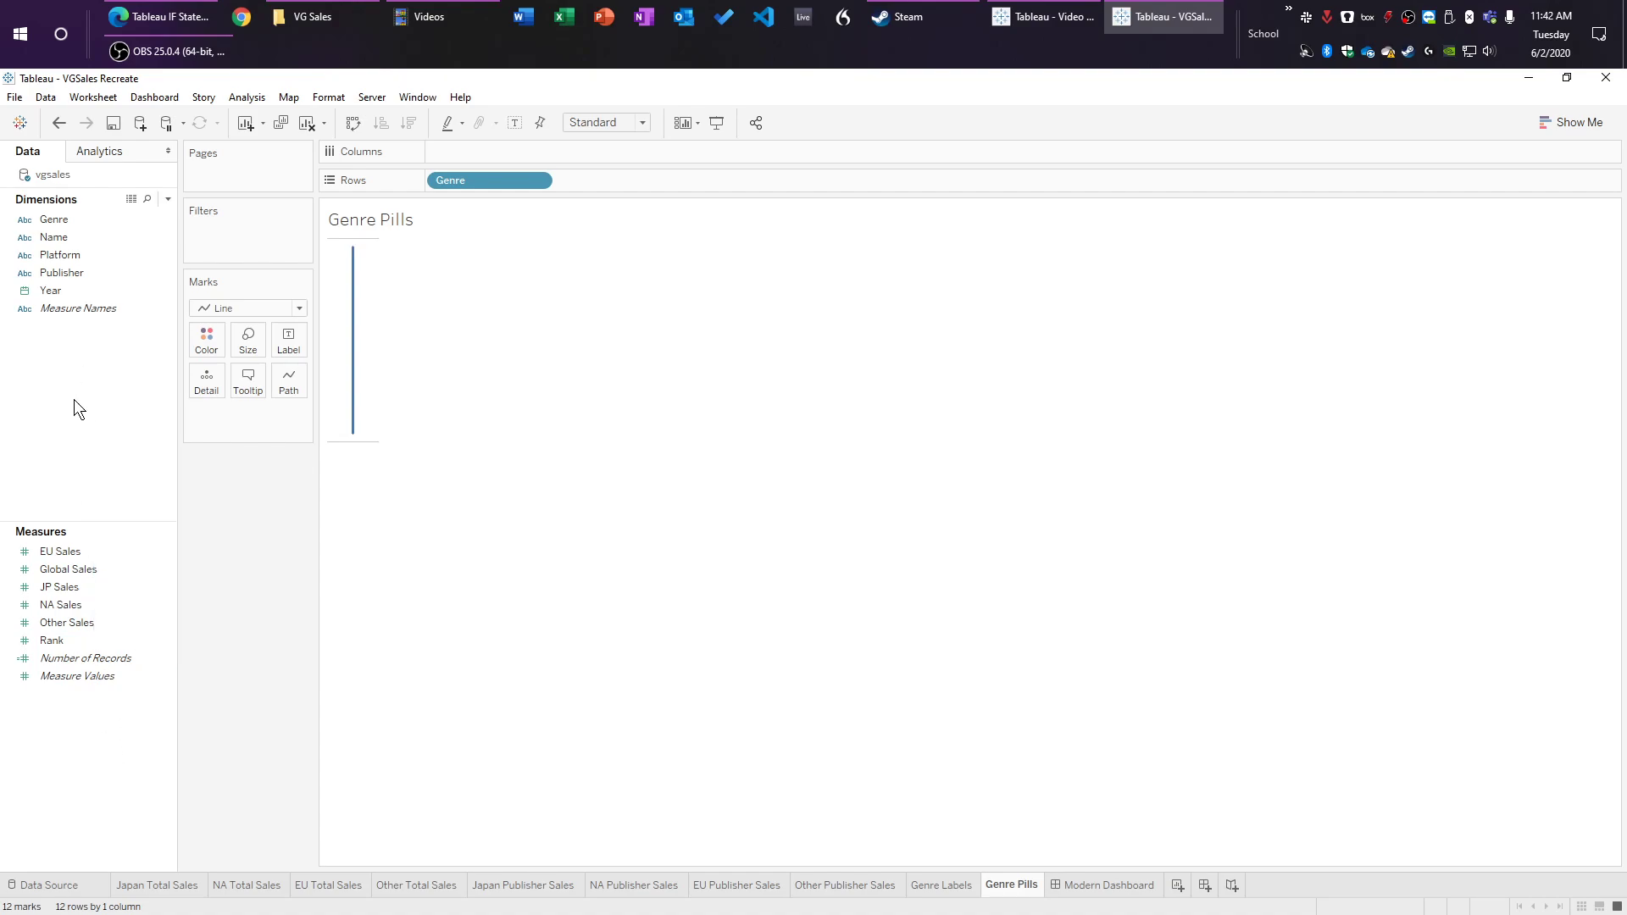
right_click(100, 423)
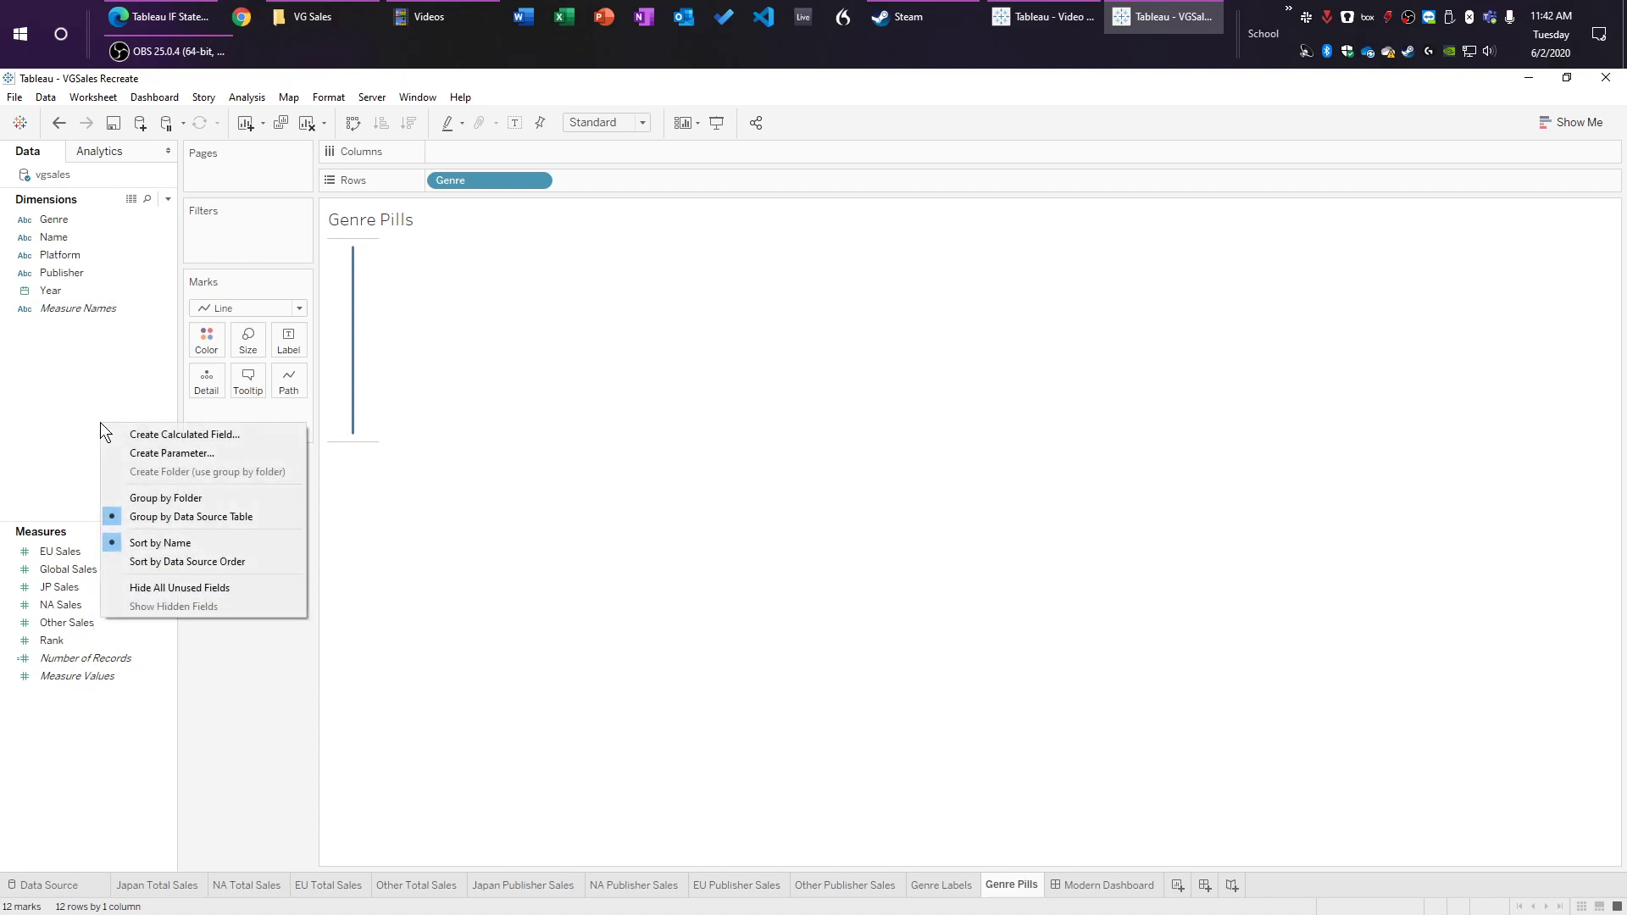
left_click(175, 435)
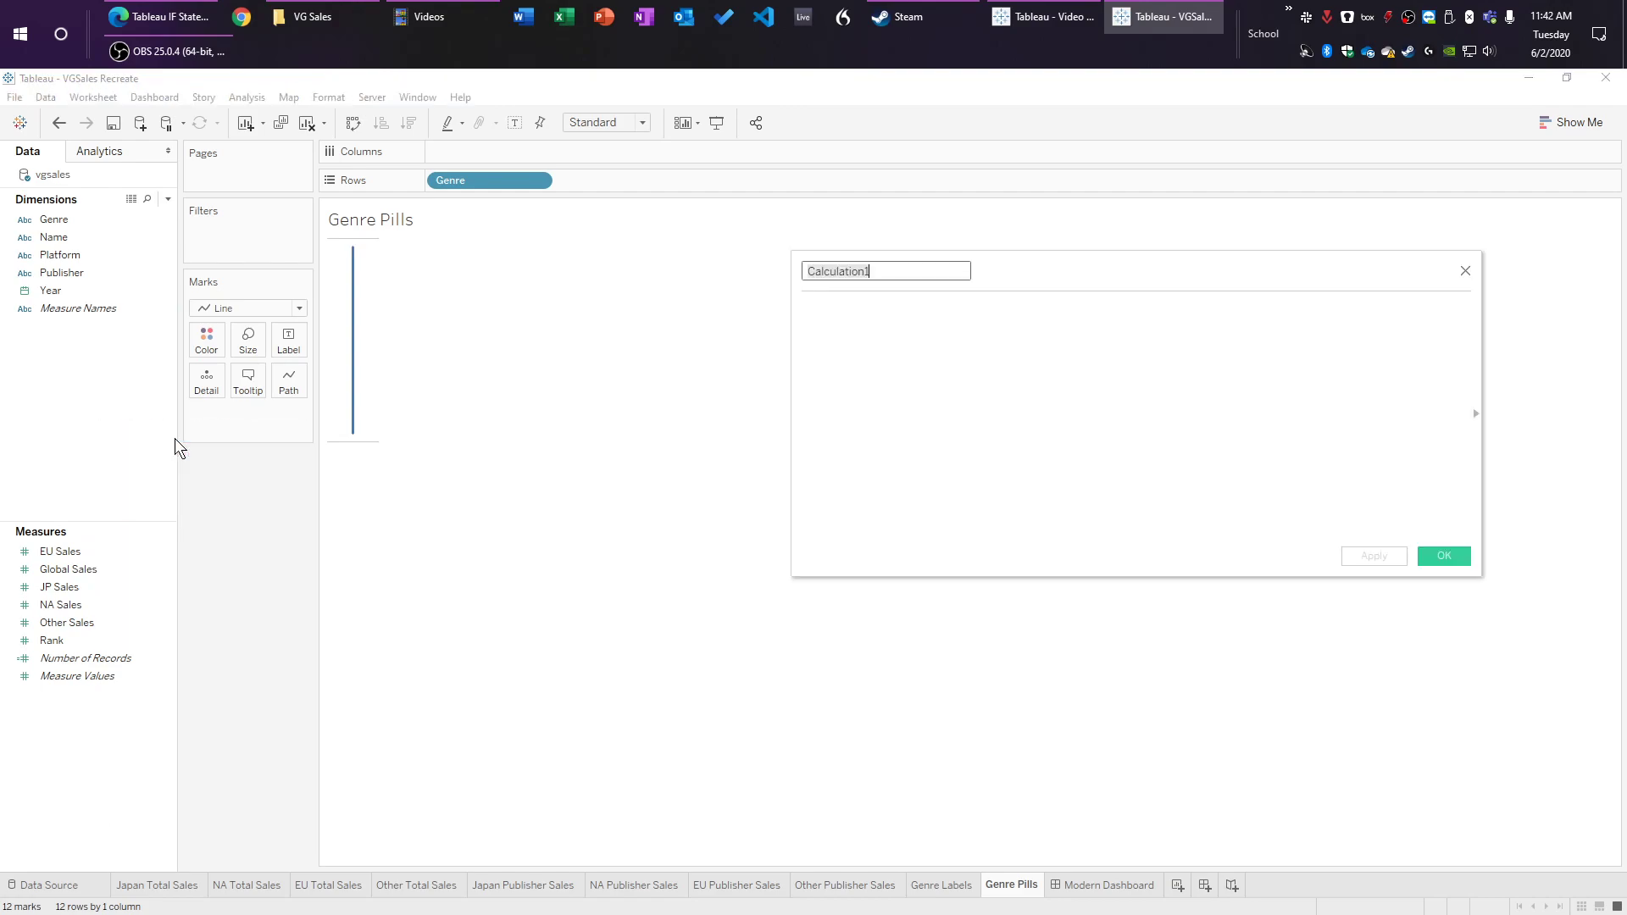
type("Zero")
key("Tab")
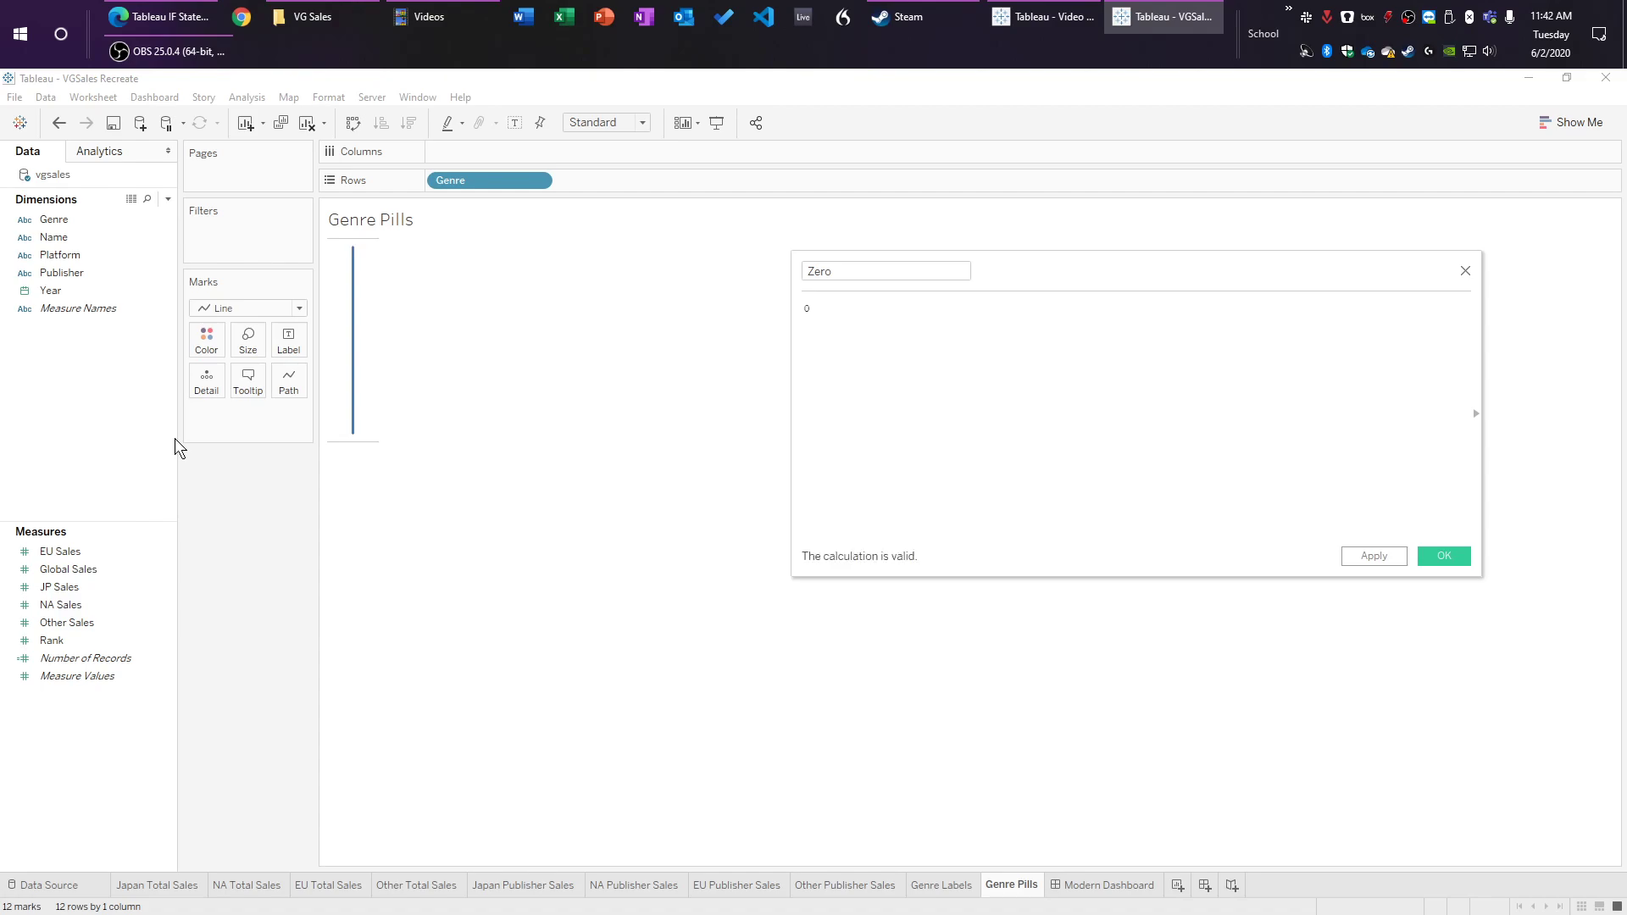
left_click(1464, 565)
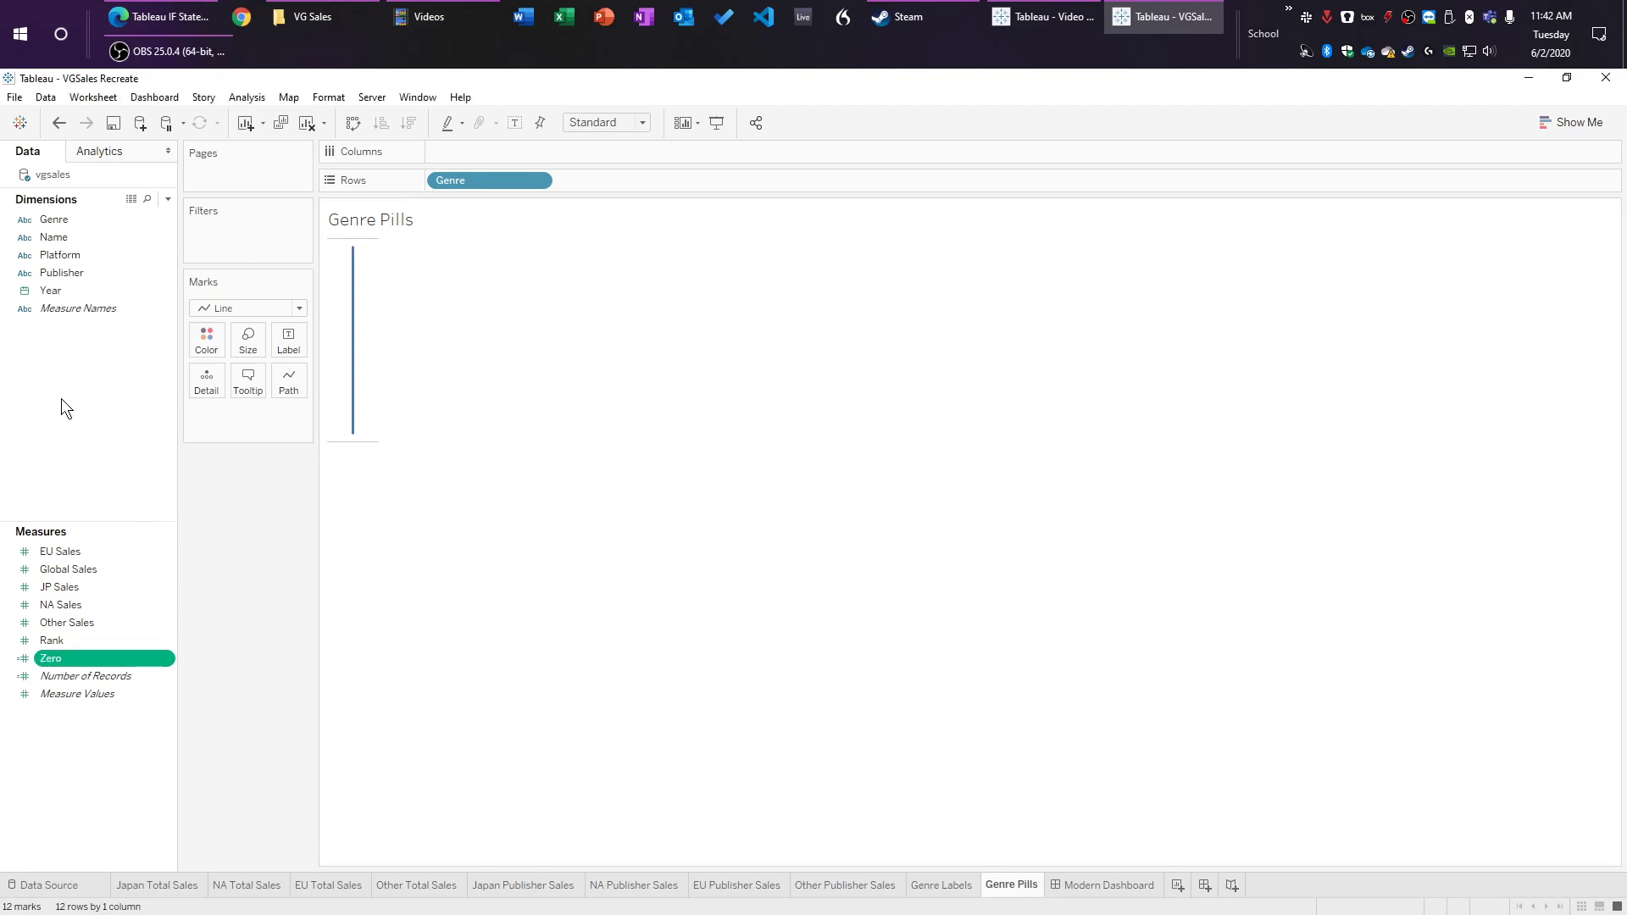
Step: Create a calculated field named One
right_click(66, 450)
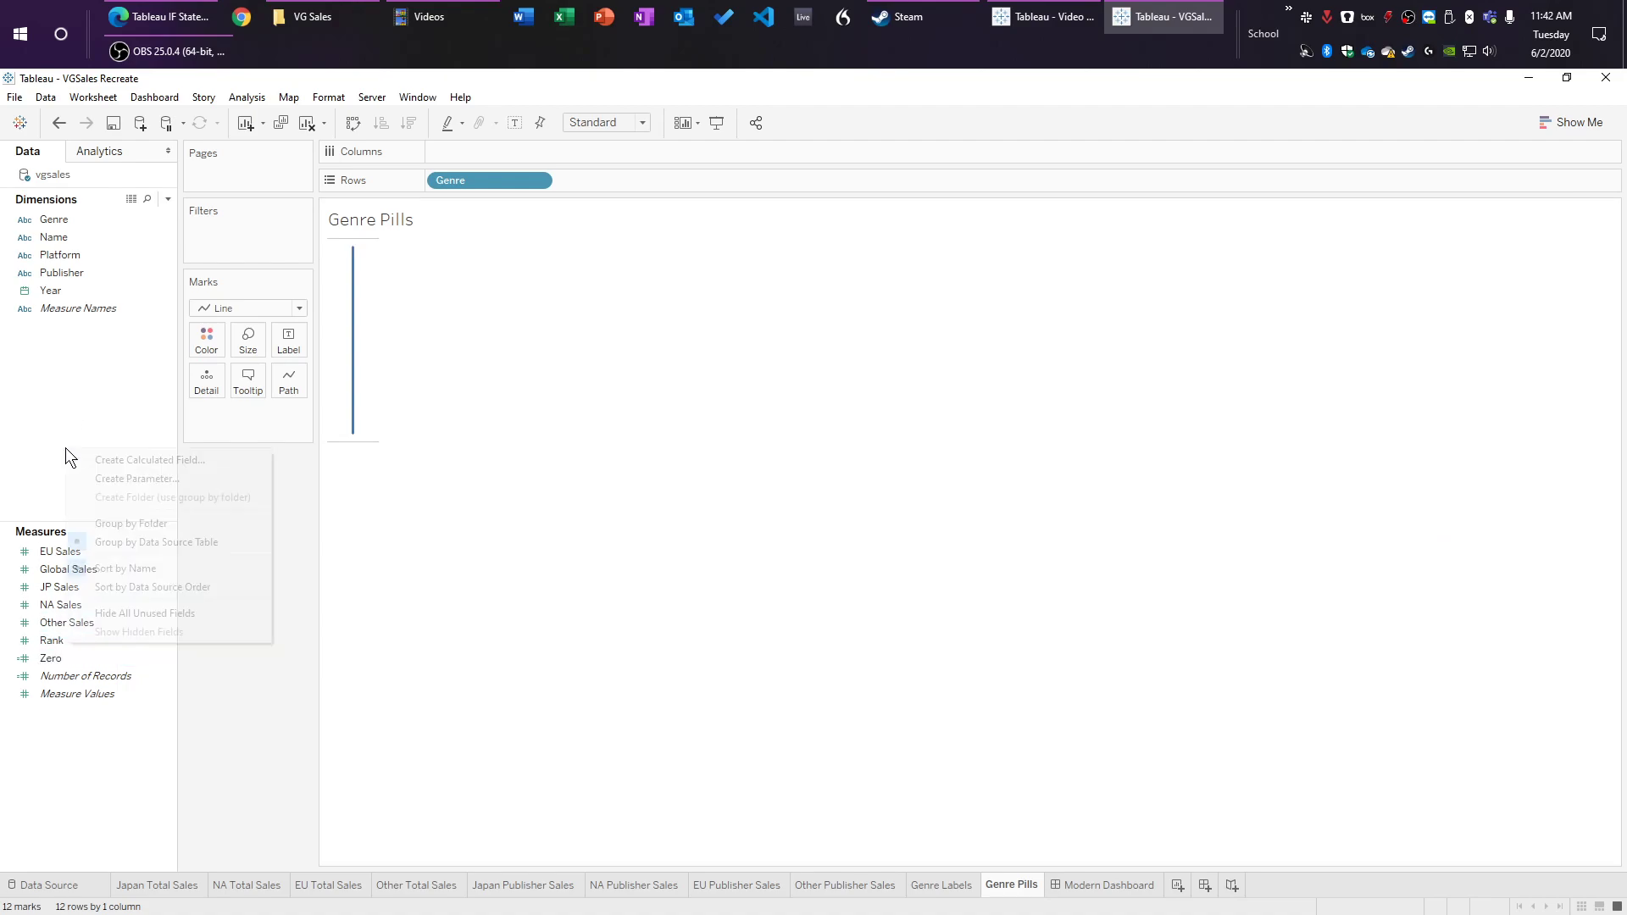
left_click(188, 466)
type("One")
key("Tab")
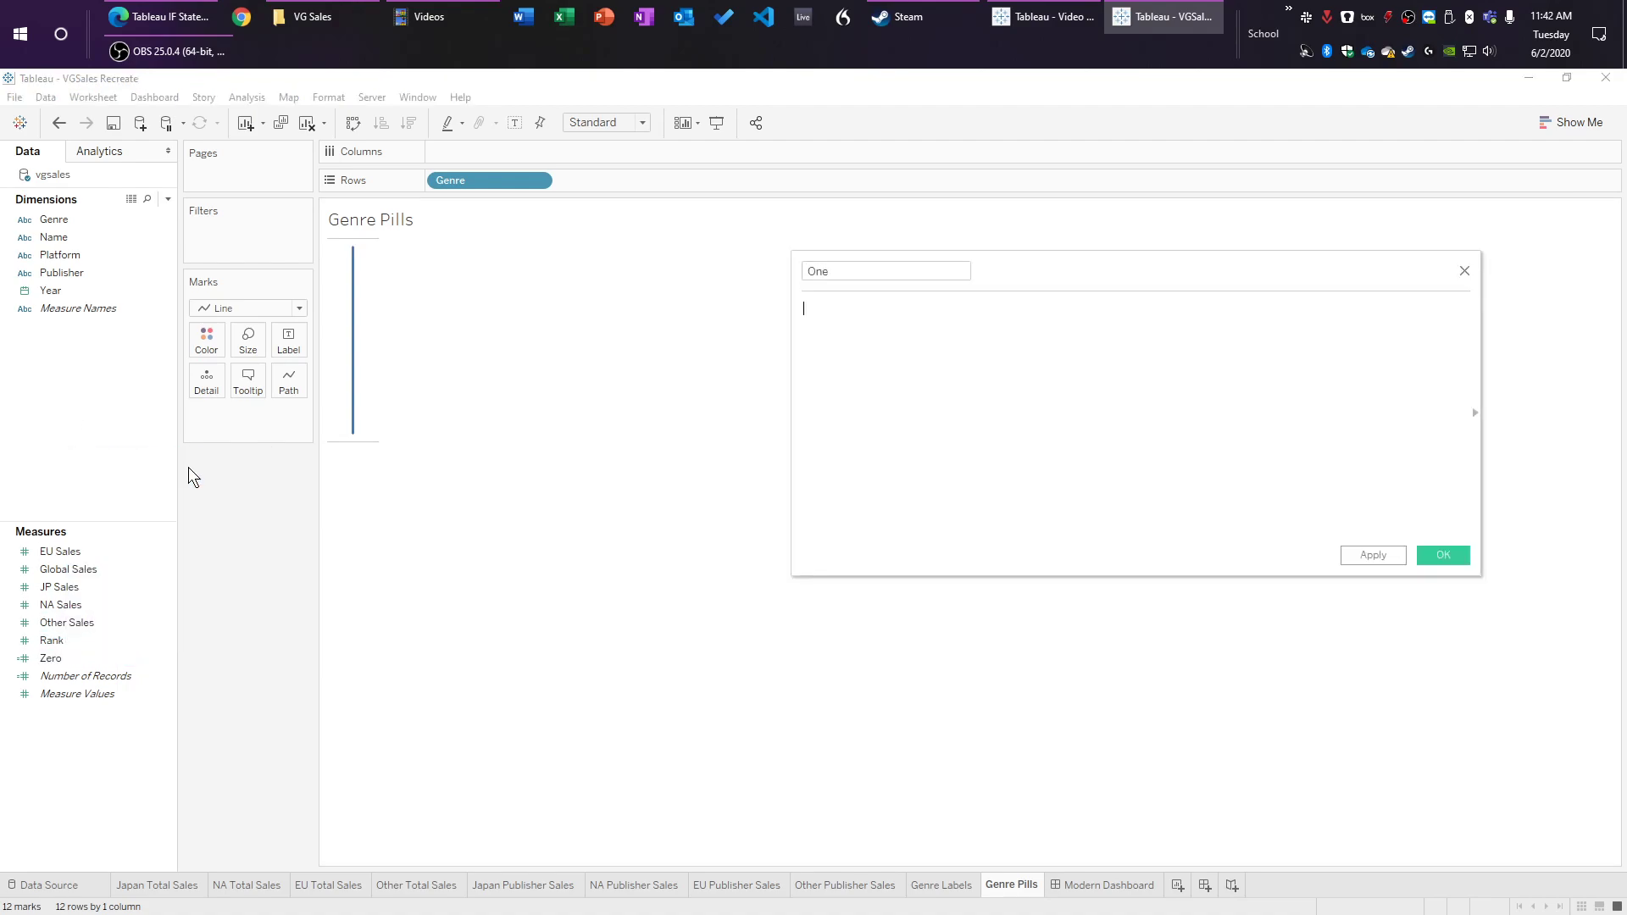
left_click(1443, 555)
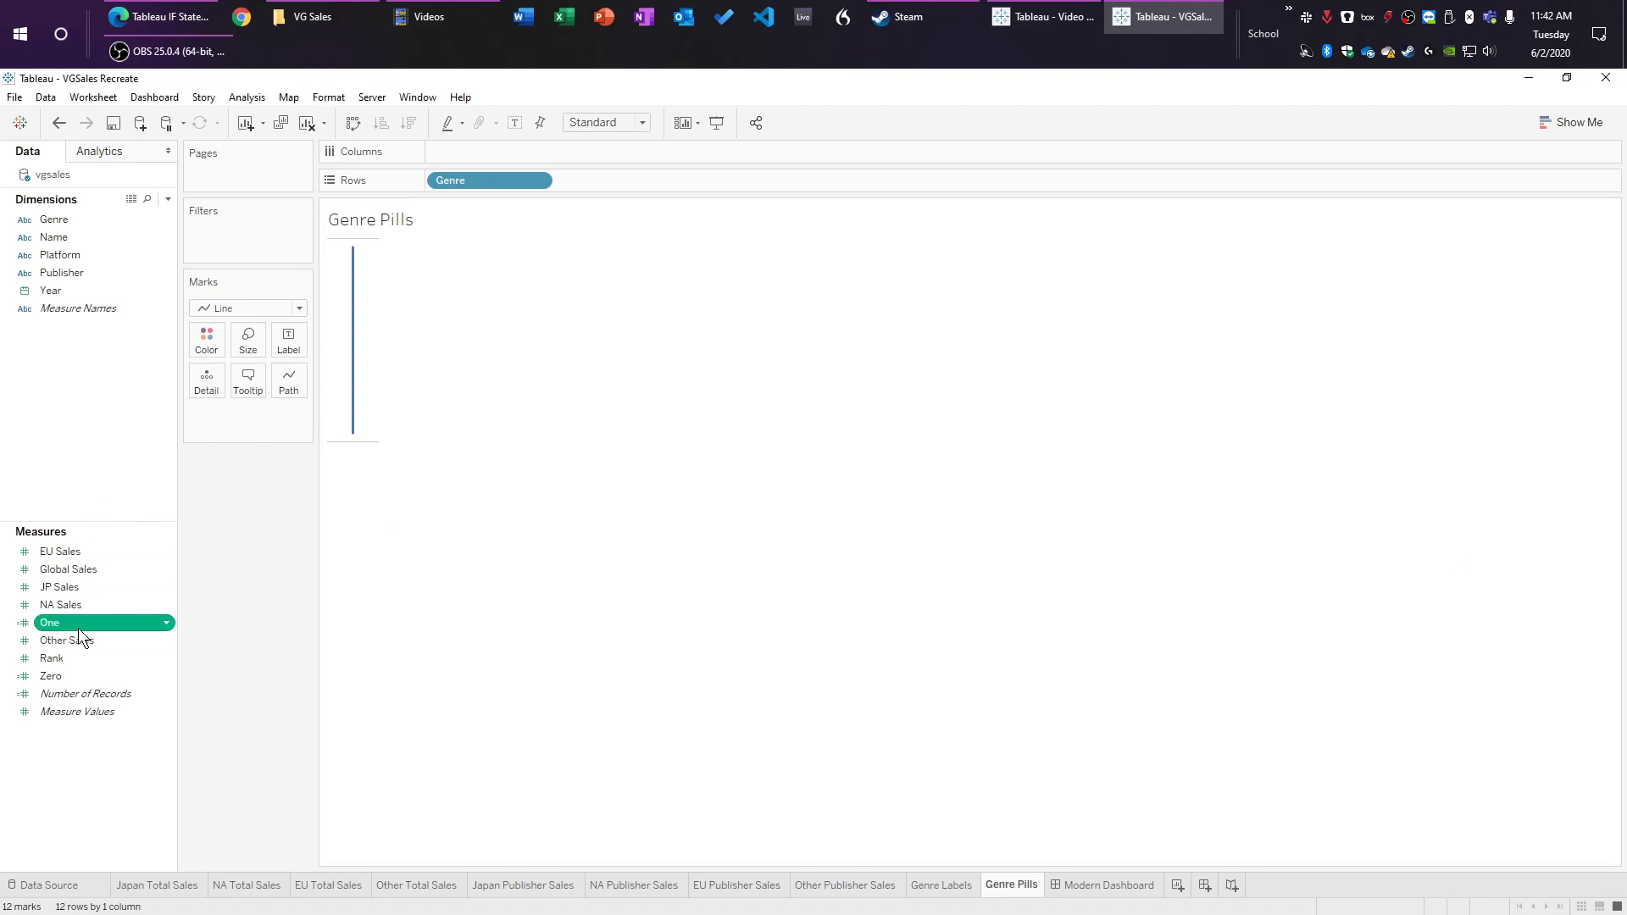
Step: Move the One and Zero fields from the measures to the dimensions and duplicate both
left_click_drag(89, 619, 60, 432)
right_click(80, 327)
left_click(156, 383)
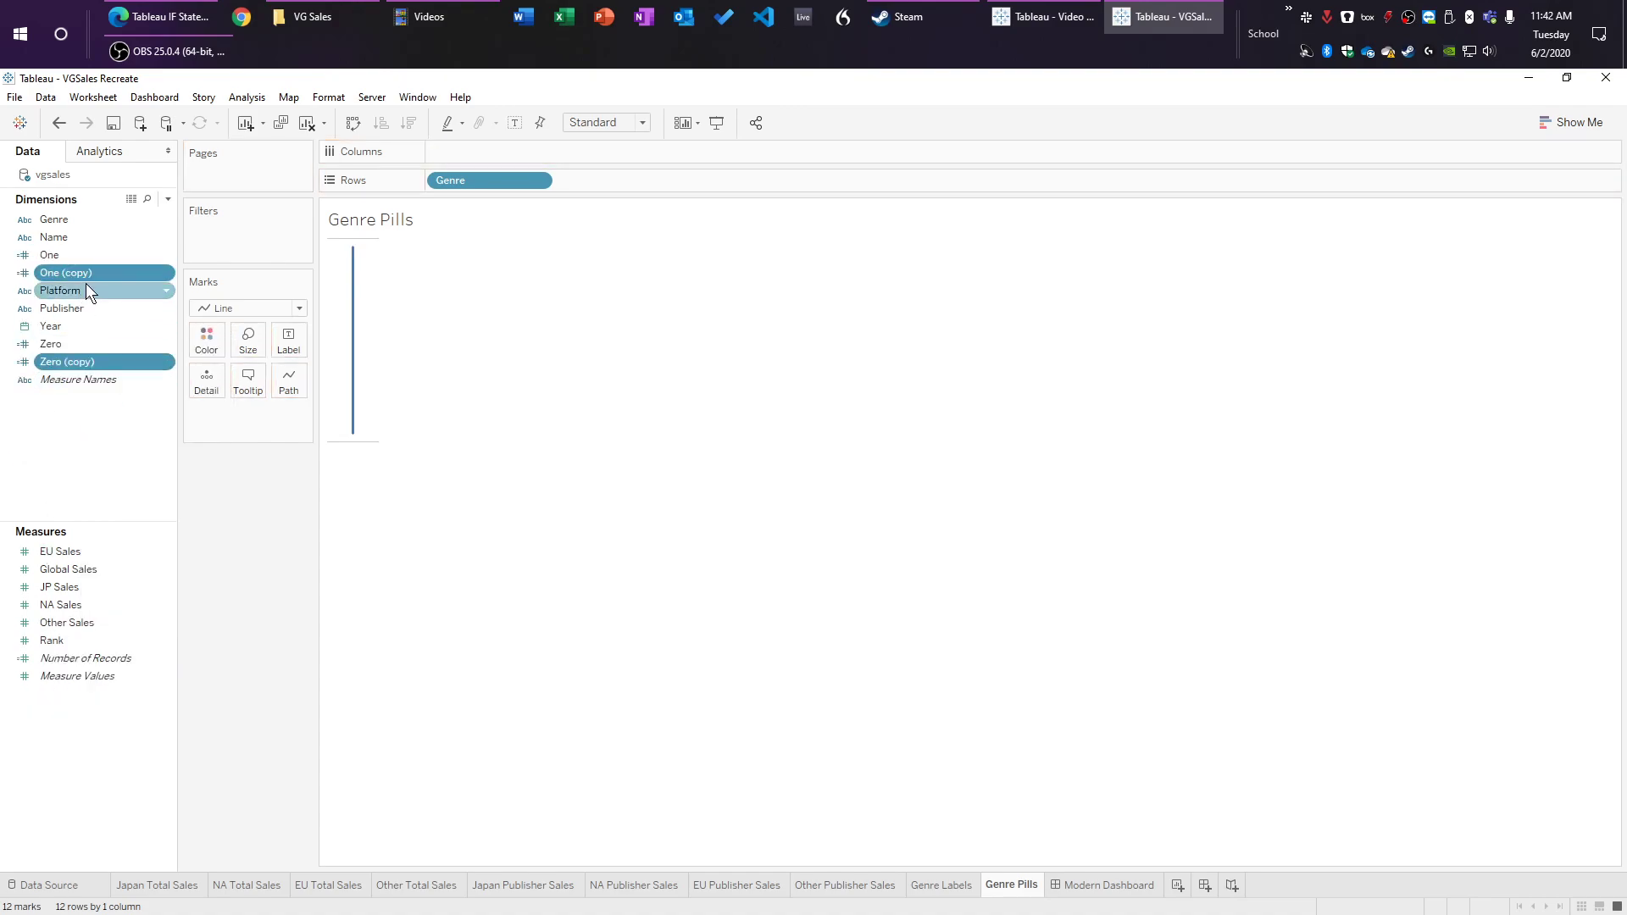
Step: Move One (copy) and Zero (copy) back to the measures and place Measure Values on the columns
left_click_drag(79, 272, 84, 729)
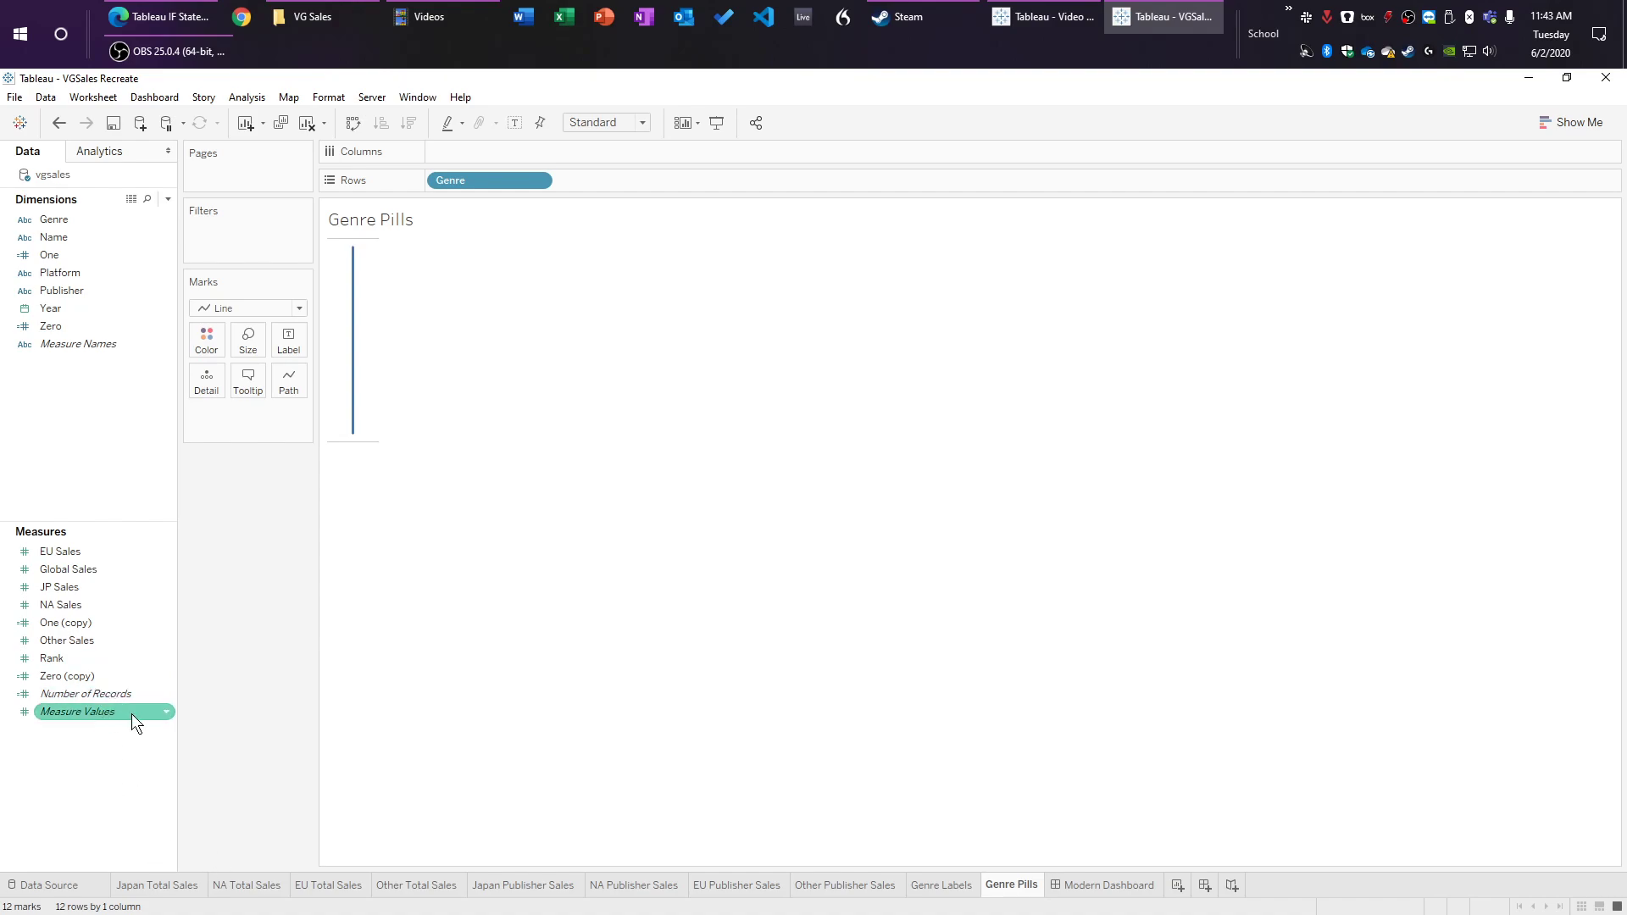
left_click_drag(111, 712, 491, 155)
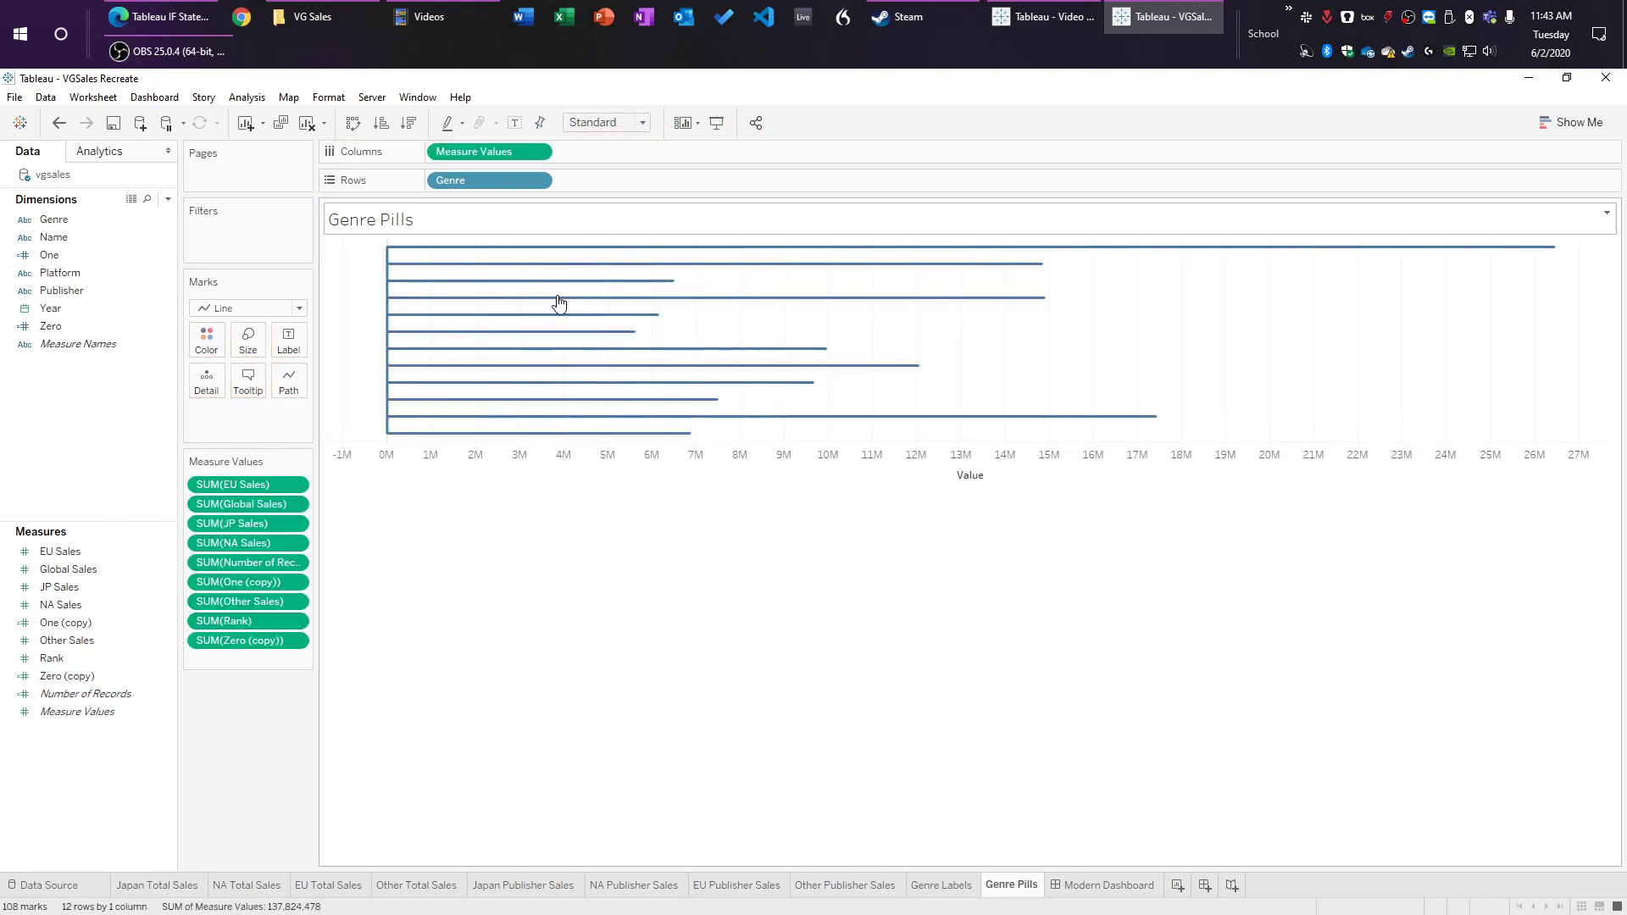
Step: Remove every measure from Measure Values except One (copy) and Zero (copy)
left_click(270, 482)
left_click(269, 560, "shift")
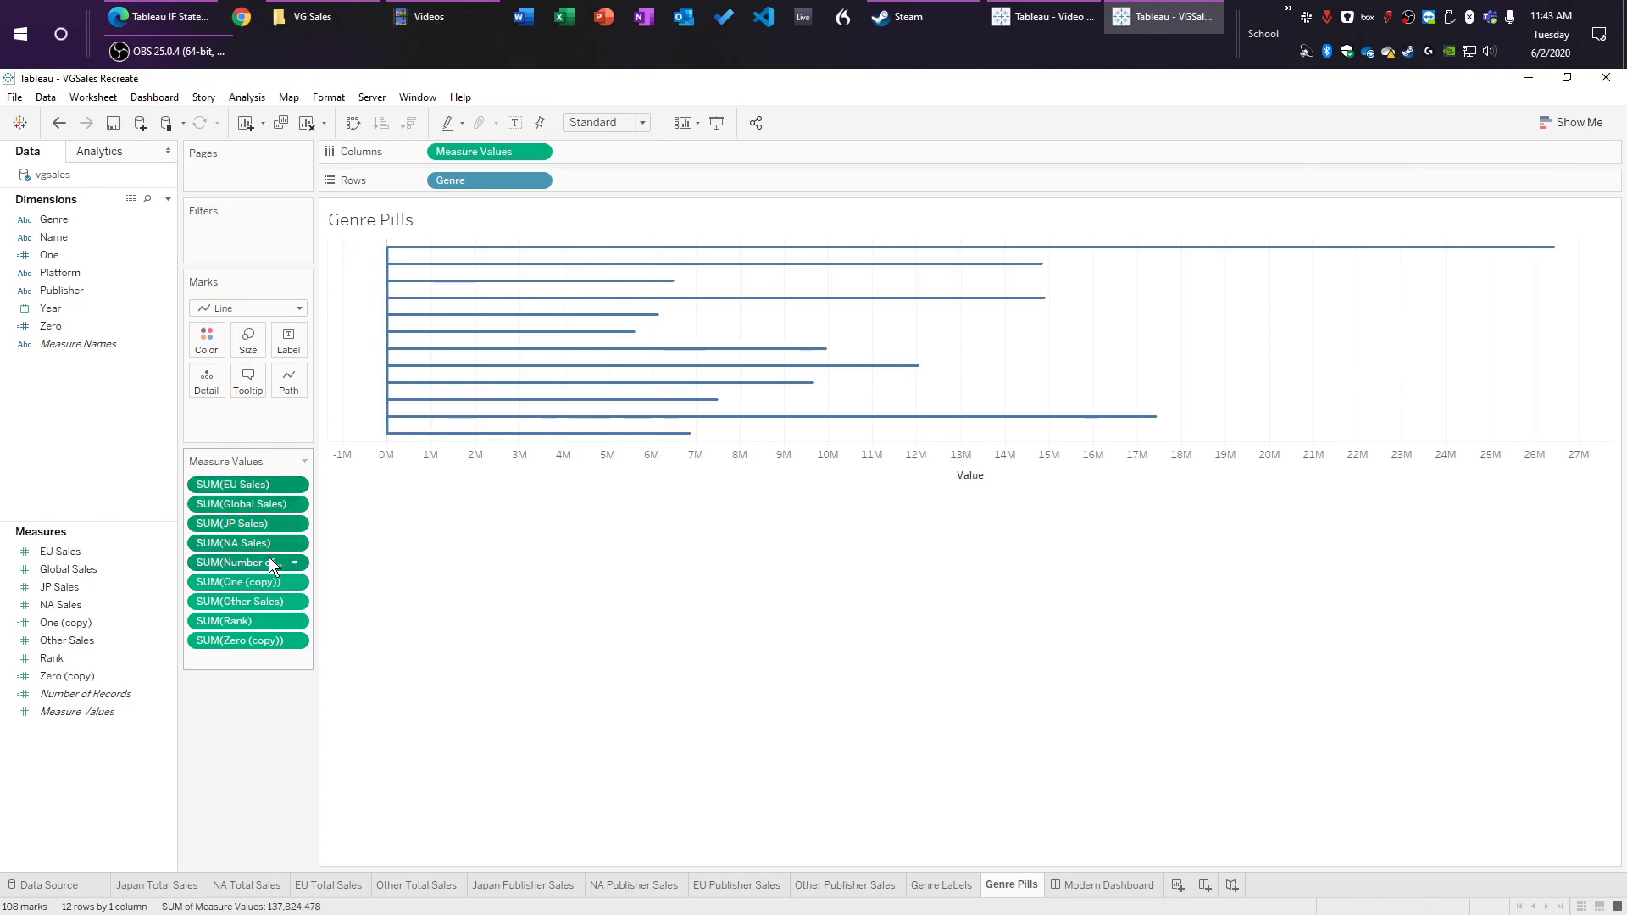
key("Delete")
left_click(248, 506)
key("Delete")
left_click(247, 506)
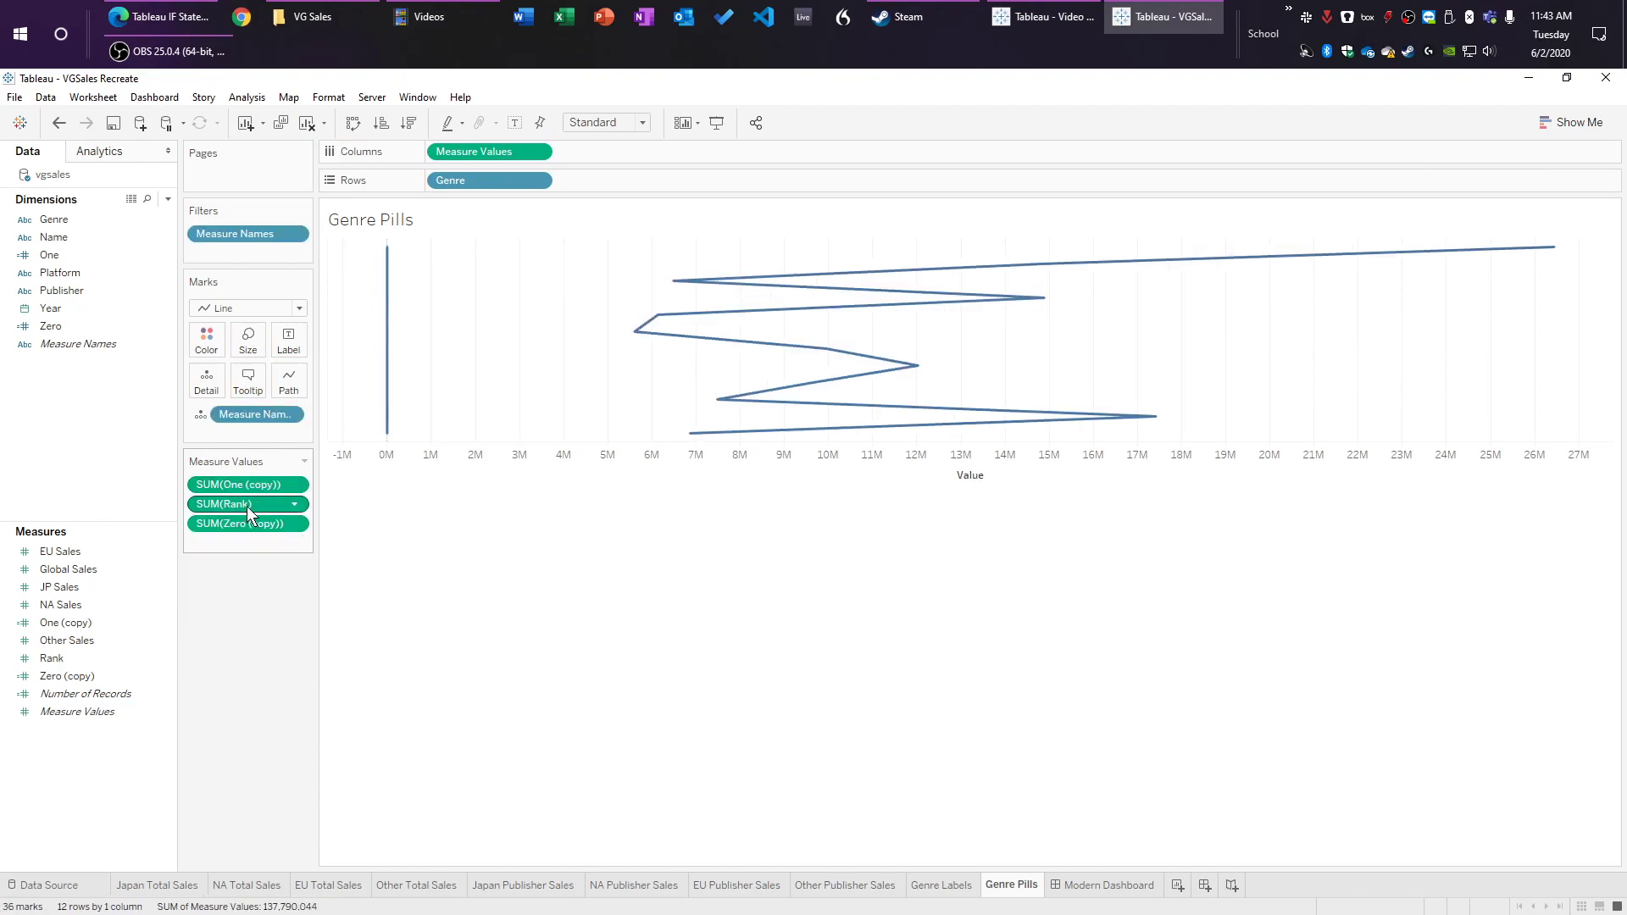
key("Delete")
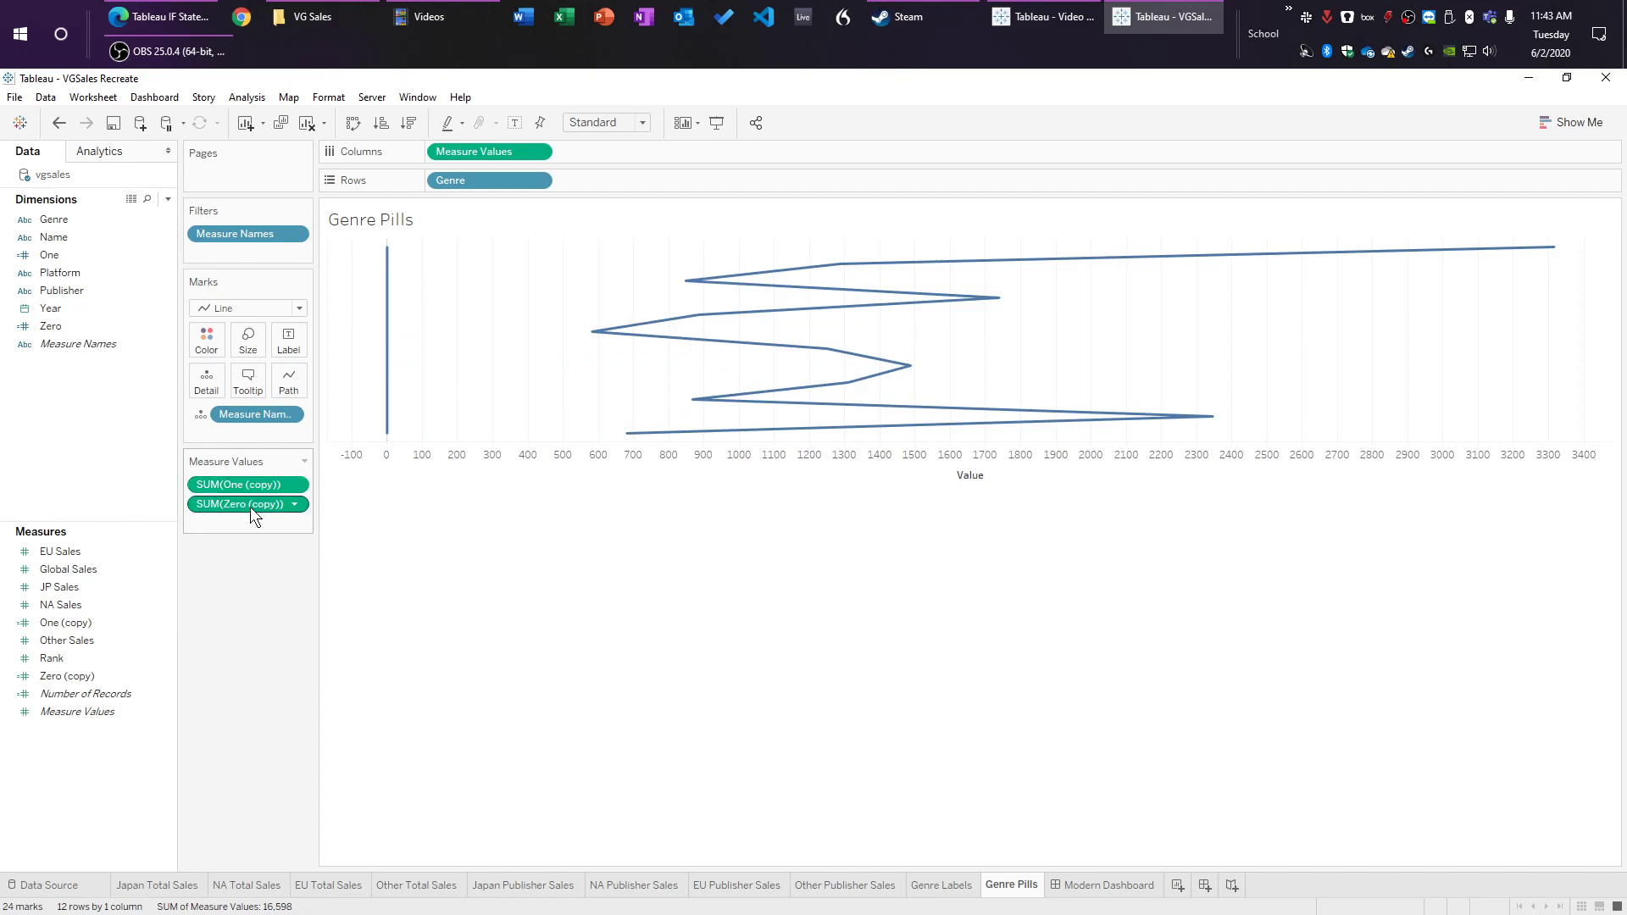
Step: Aggregate One (copy) by Maximum and hide the header of the value axis
left_click(294, 484)
mouse_move(317, 617)
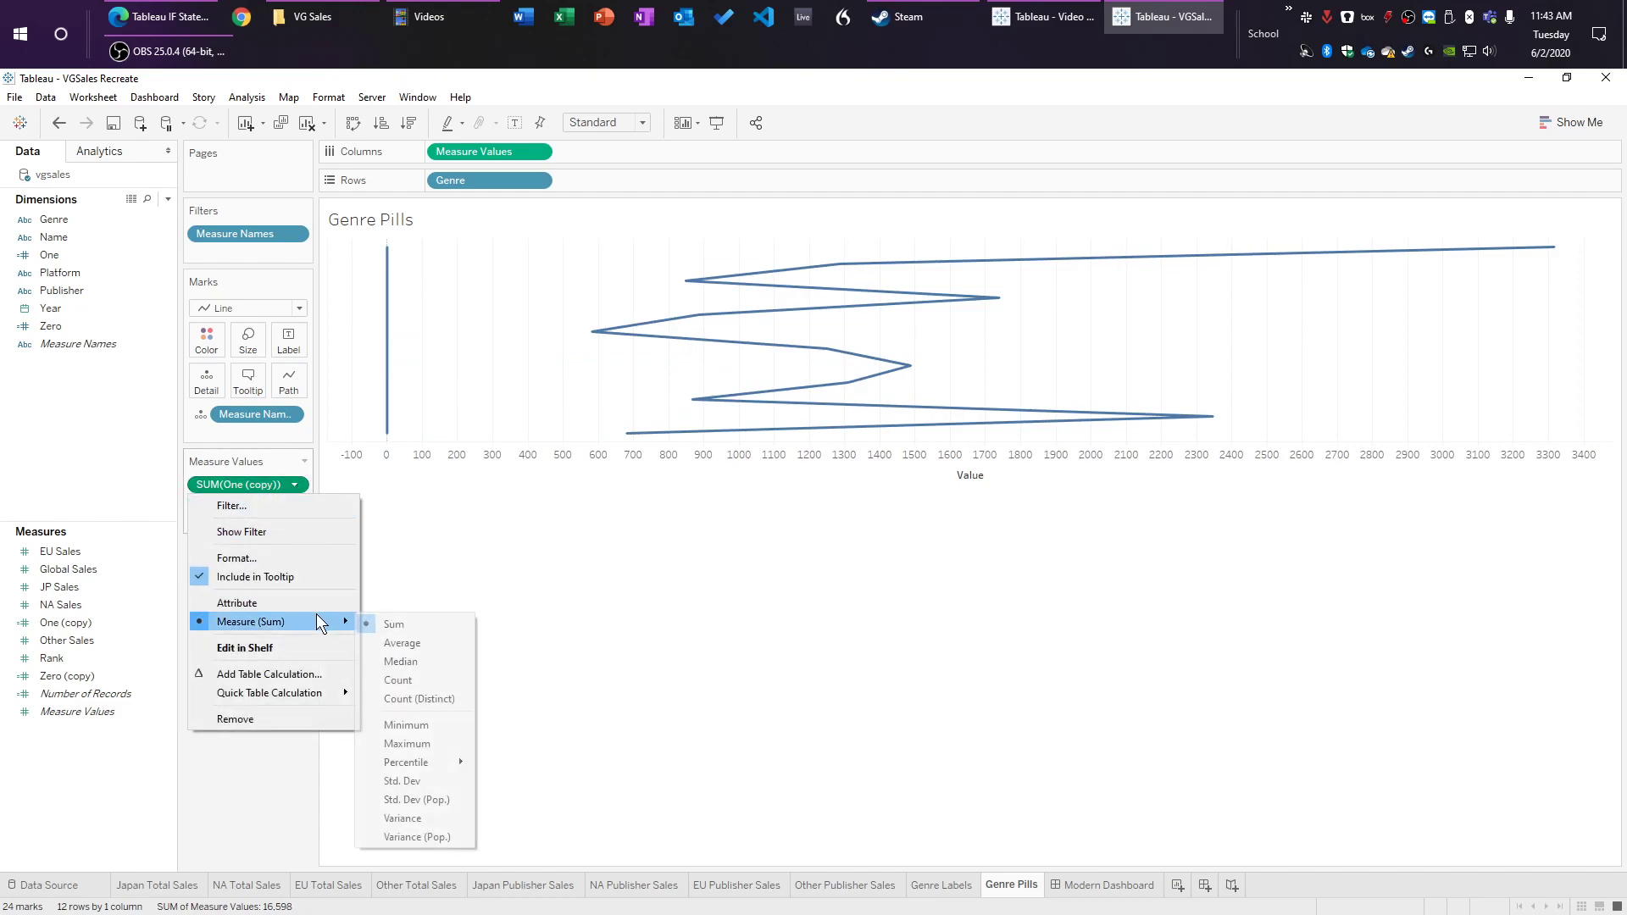
left_click(432, 744)
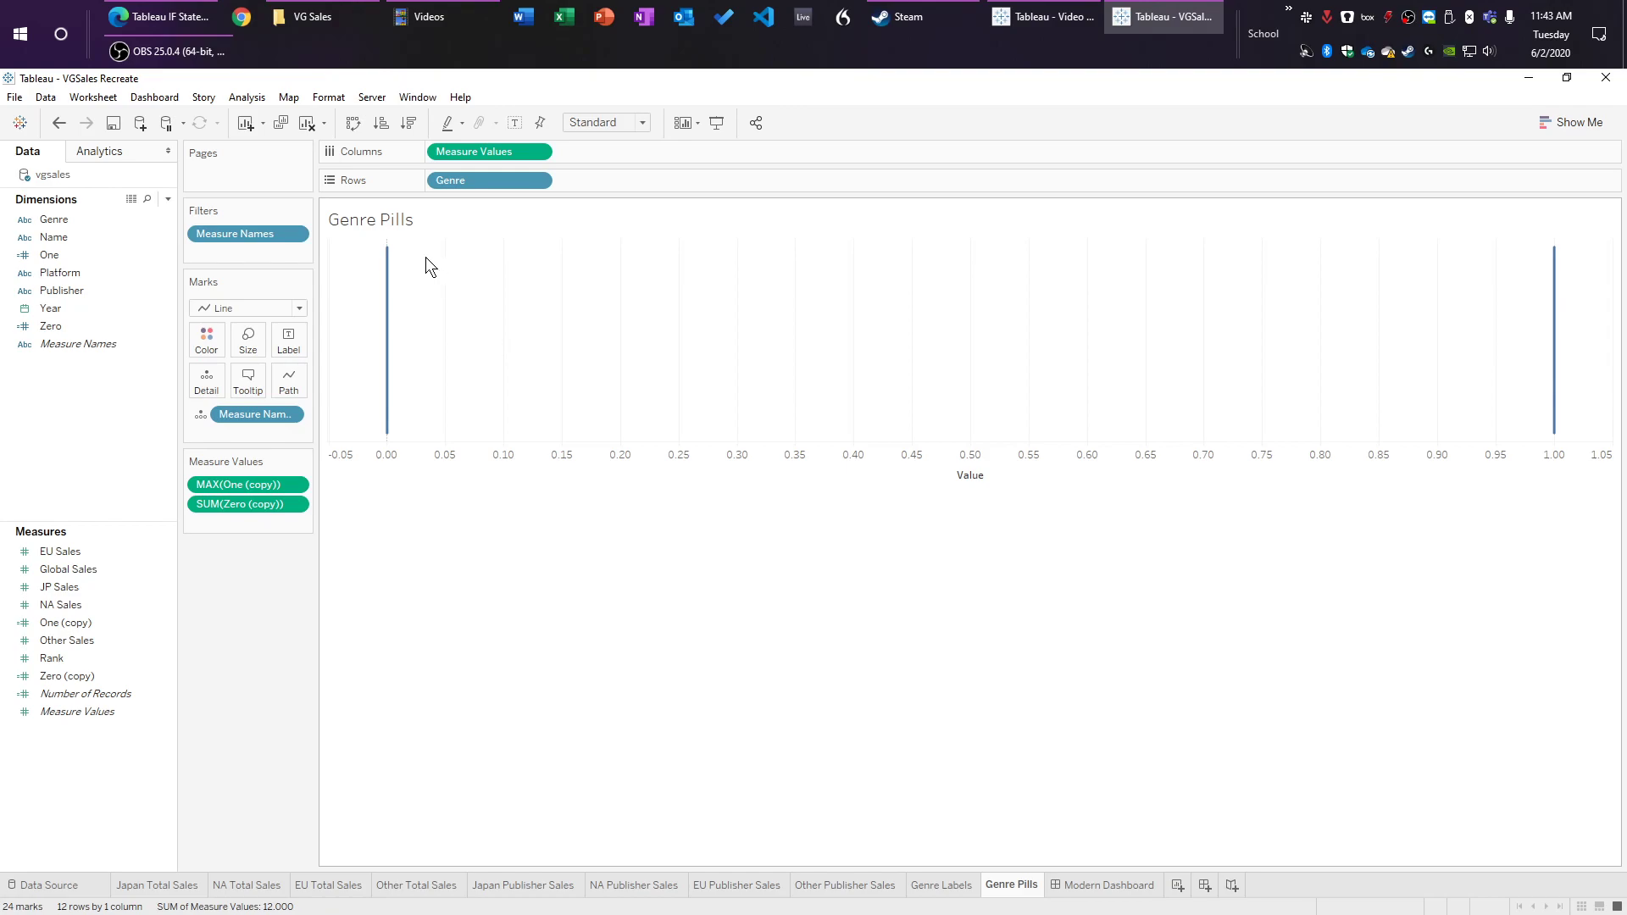
right_click(810, 474)
left_click(847, 574)
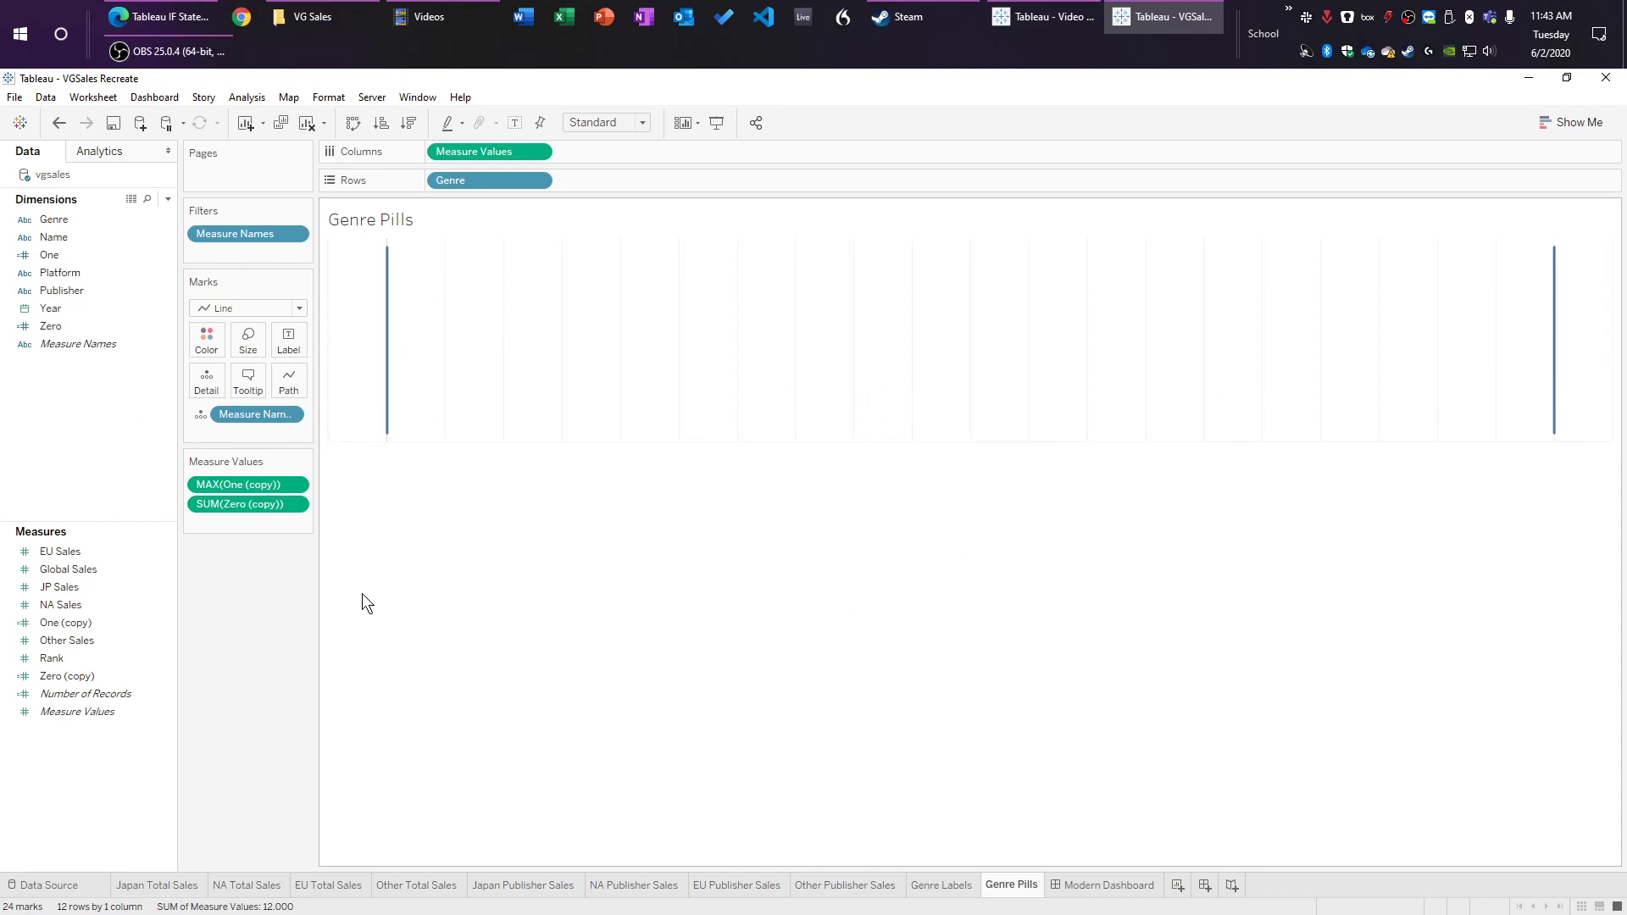
Step: Assign Measure Names to Path so each genre is drawn as its own horizontal line
left_click(202, 415)
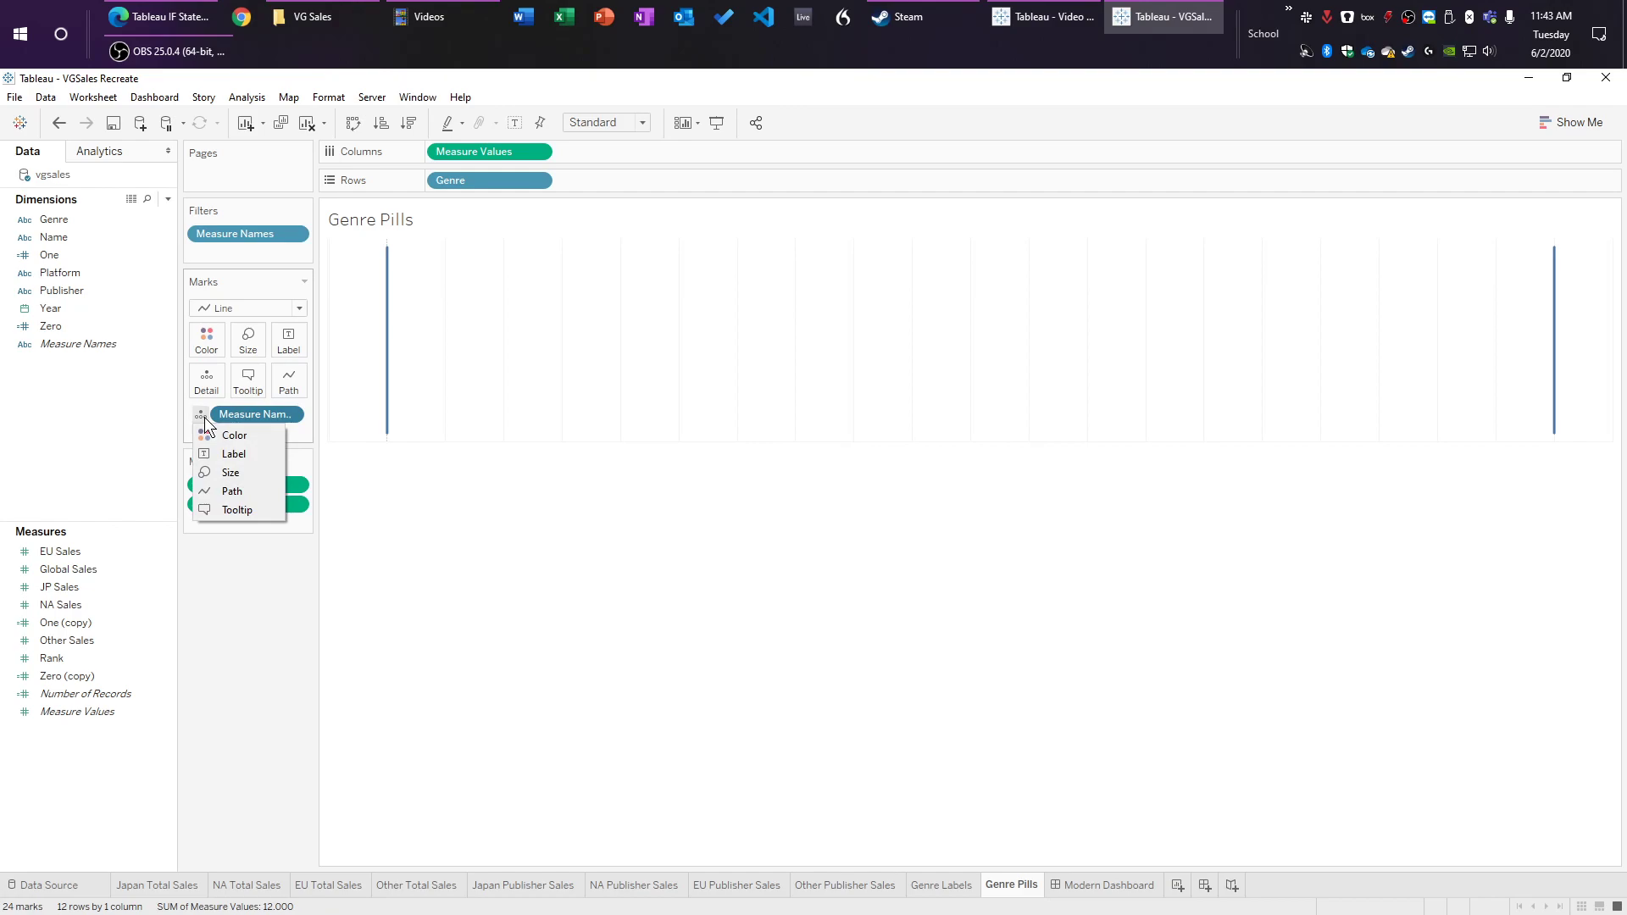
left_click_drag(260, 412, 291, 389)
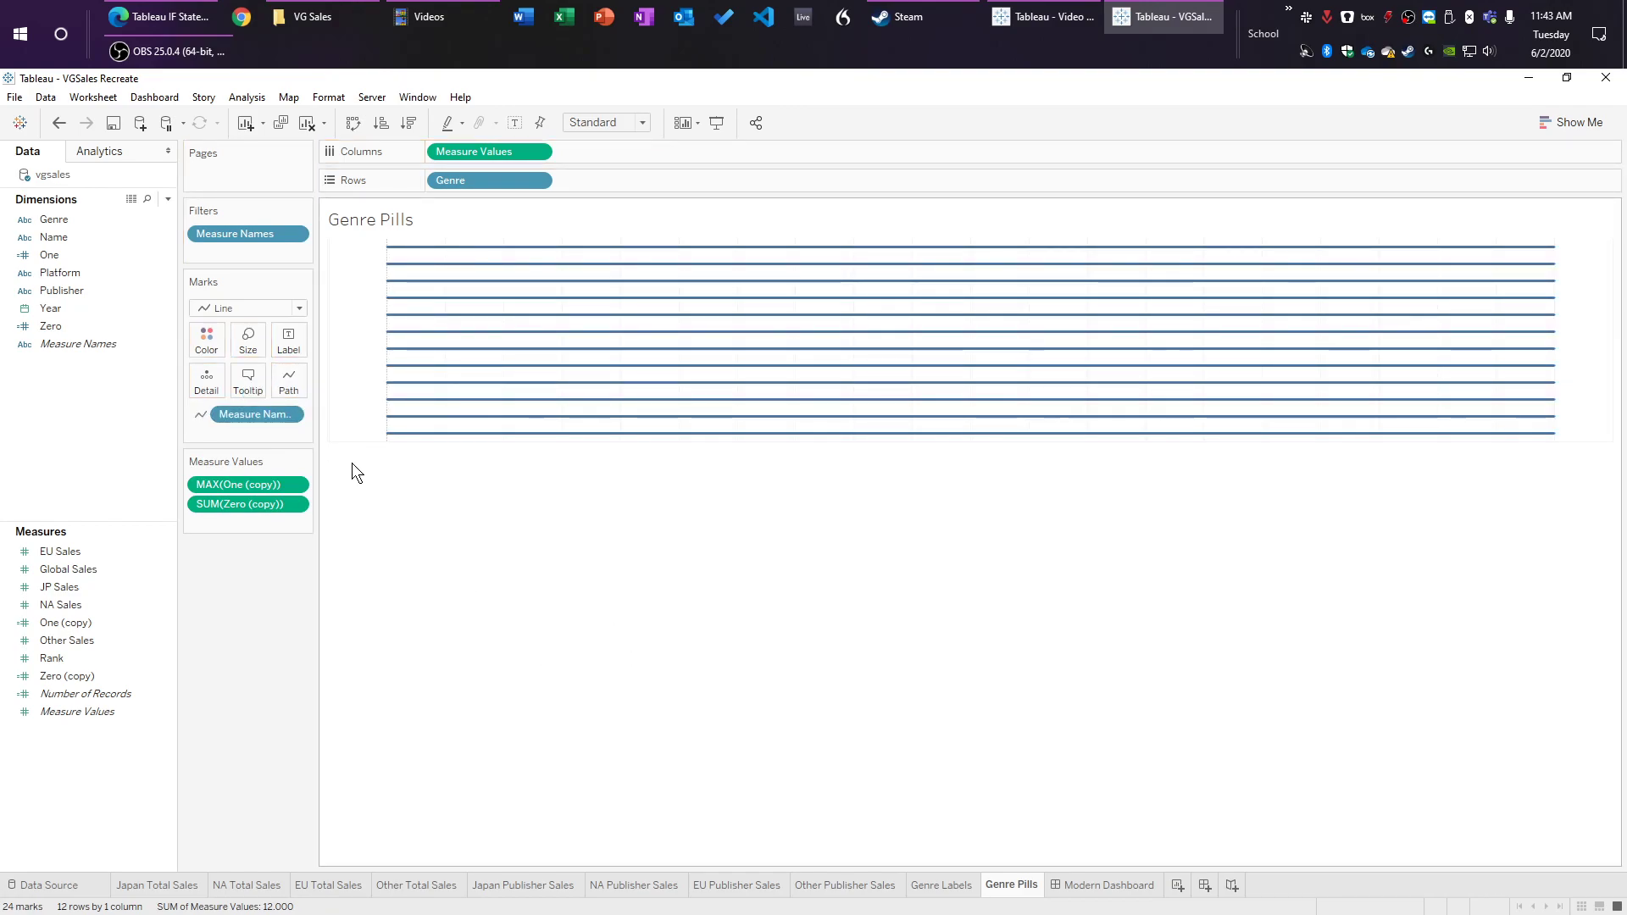
key("ctrl+z")
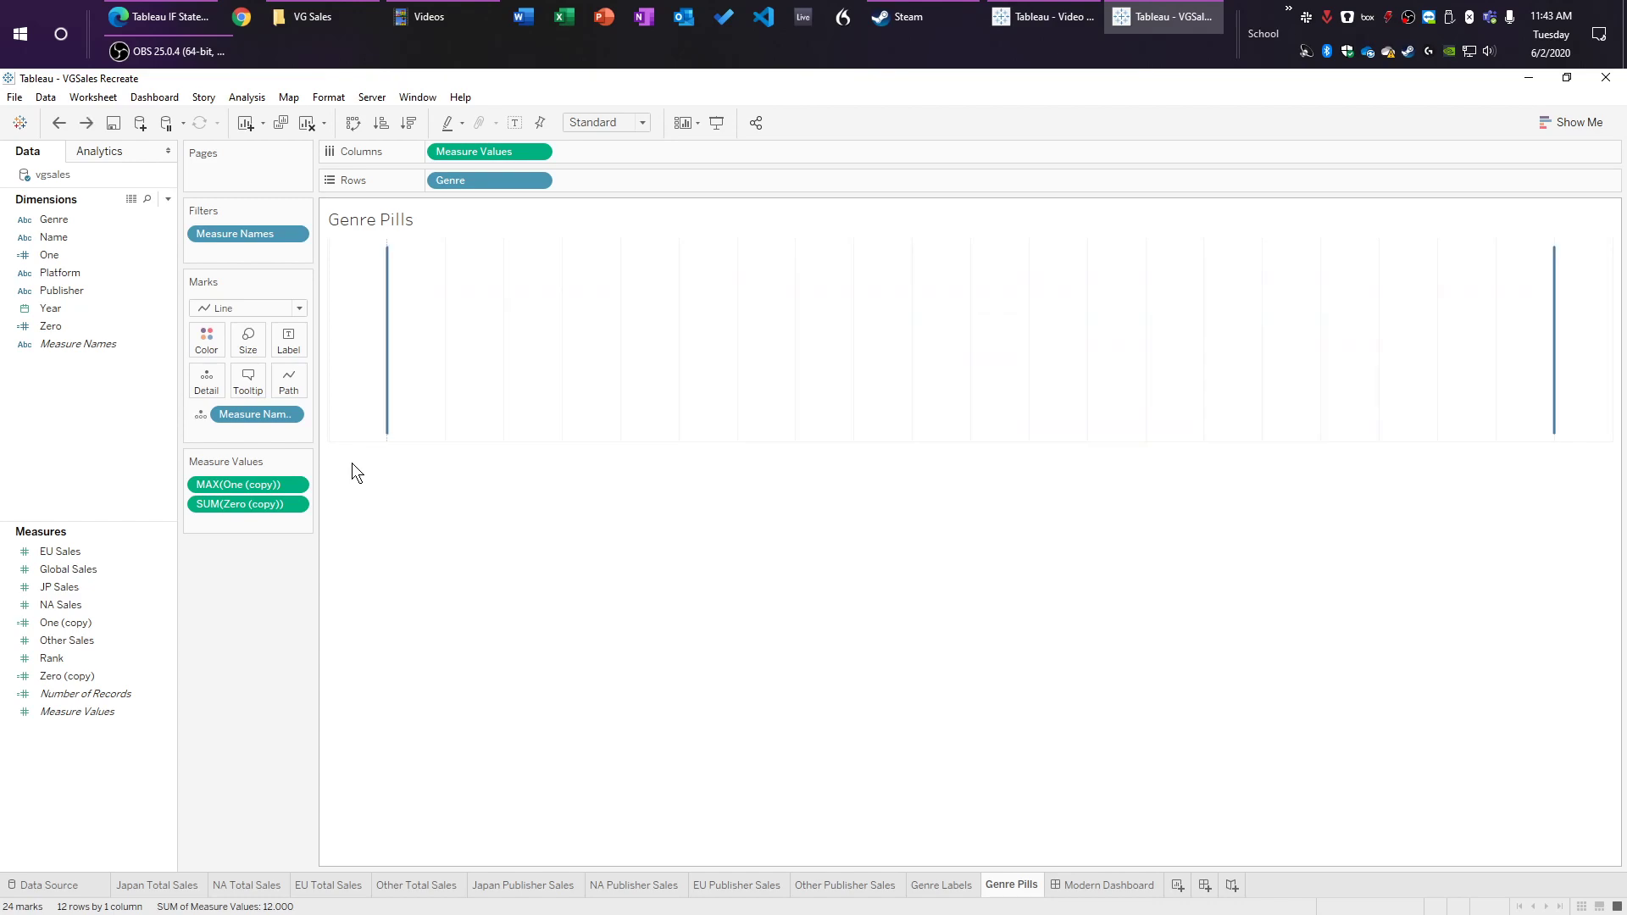
left_click_drag(256, 419, 288, 386)
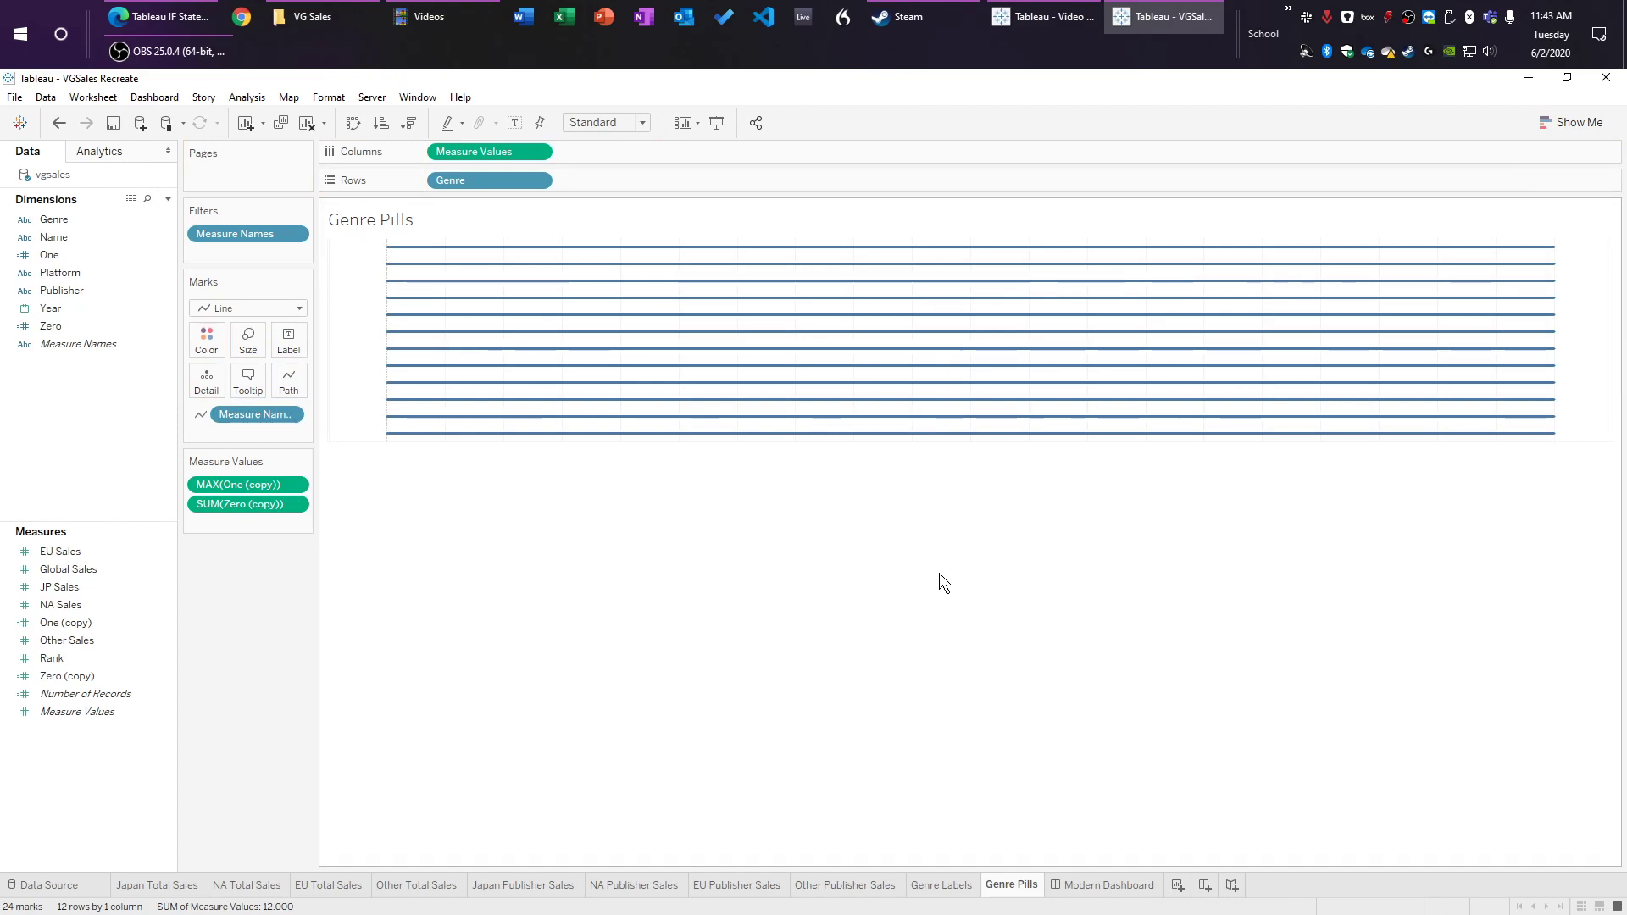
Step: Add an ad hoc MIN(10) calculation to the marks
double_click(235, 435)
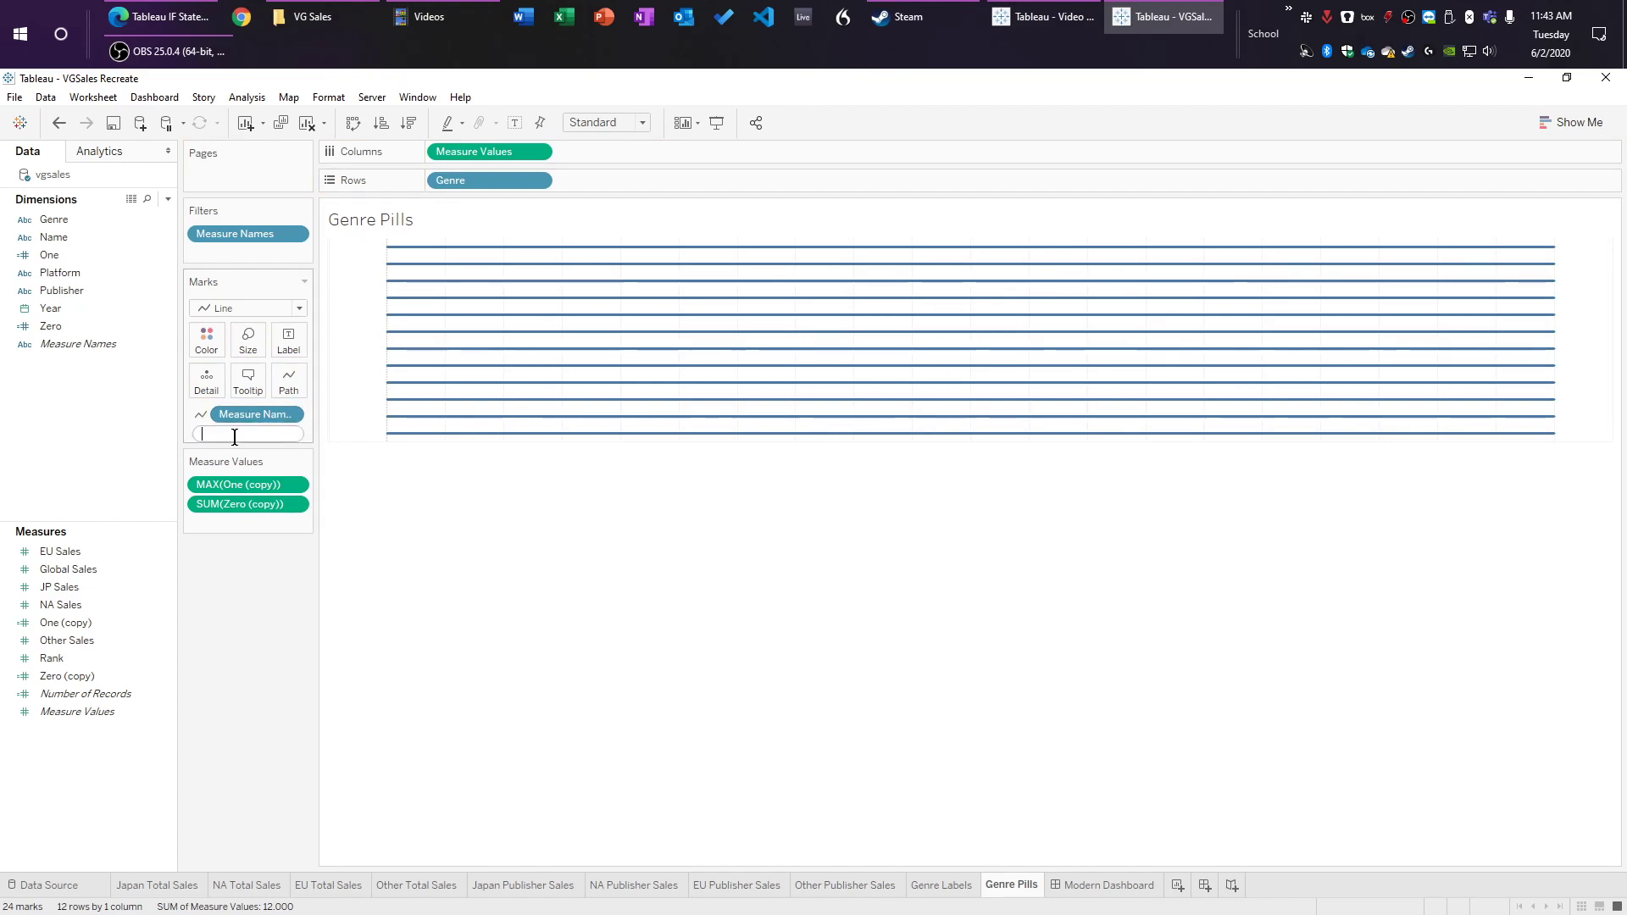
type("Mine")
key("BackSpace")
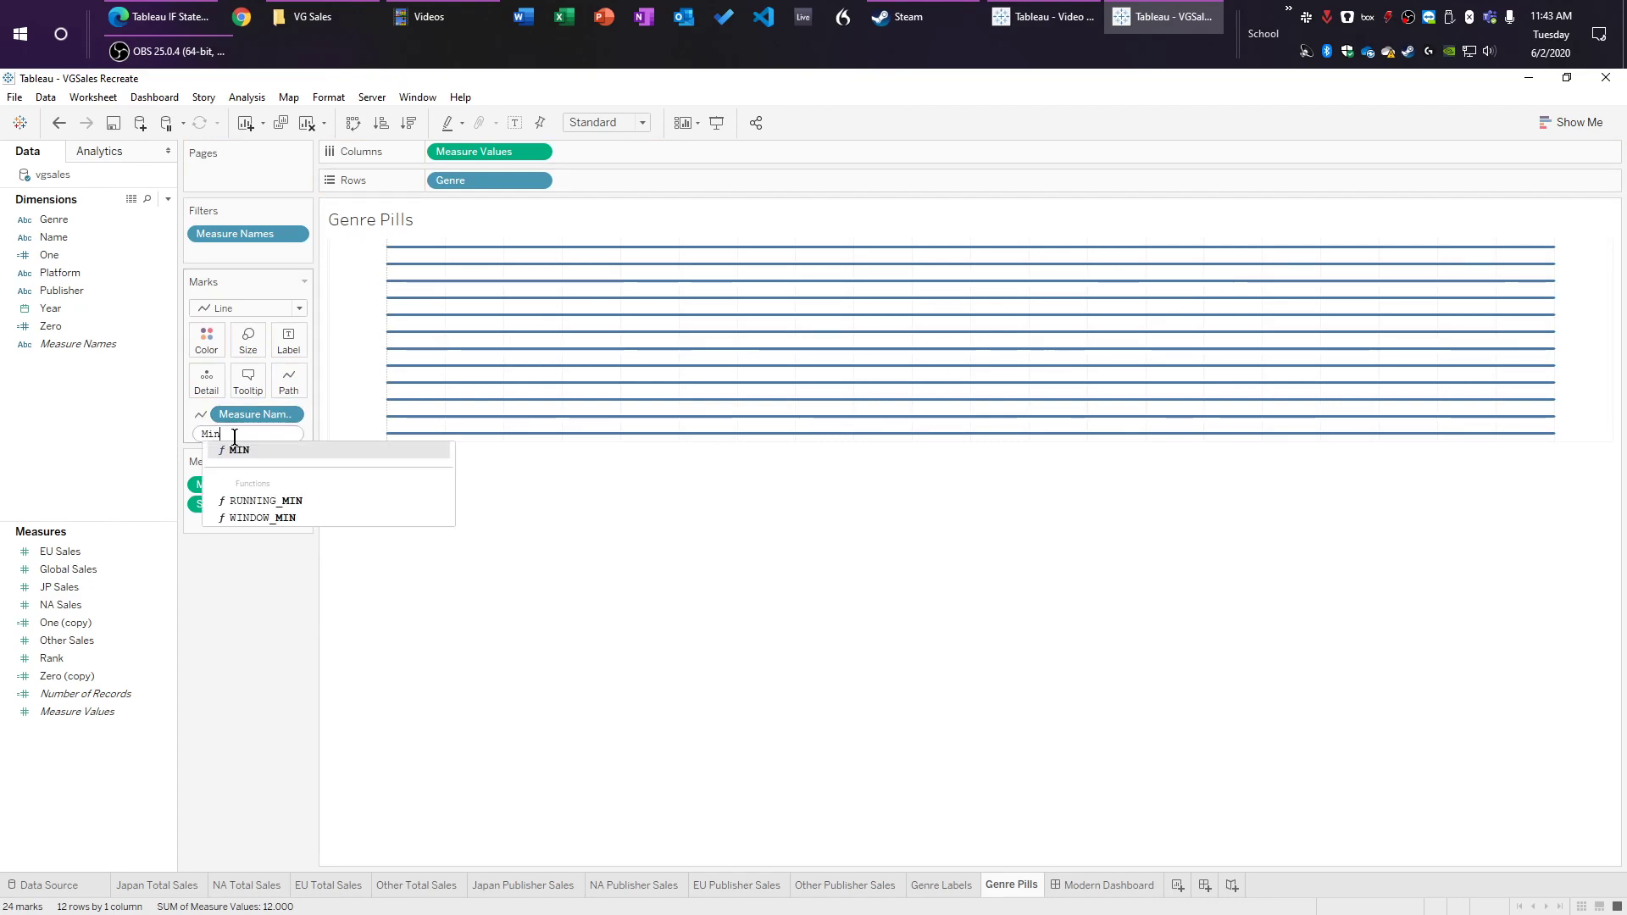
key("Return")
type("1")
key("Return")
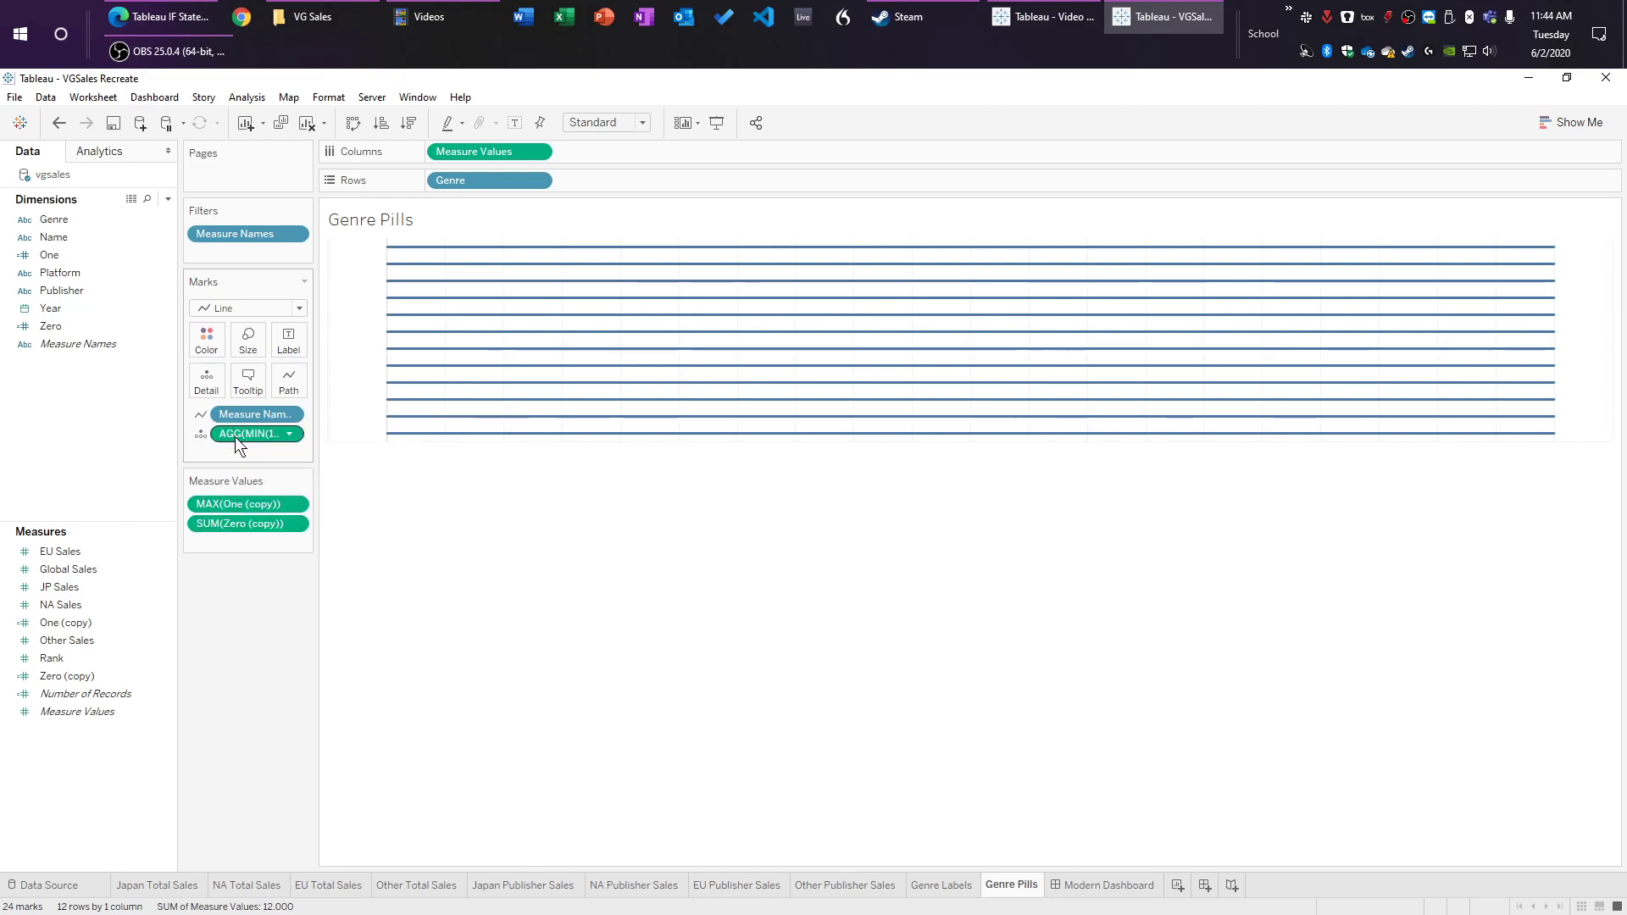
Step: Thicken the lines into rounded bars and assign the MIN(10) calculation to Size
left_click_drag(237, 434, 408, 384)
left_click(243, 341)
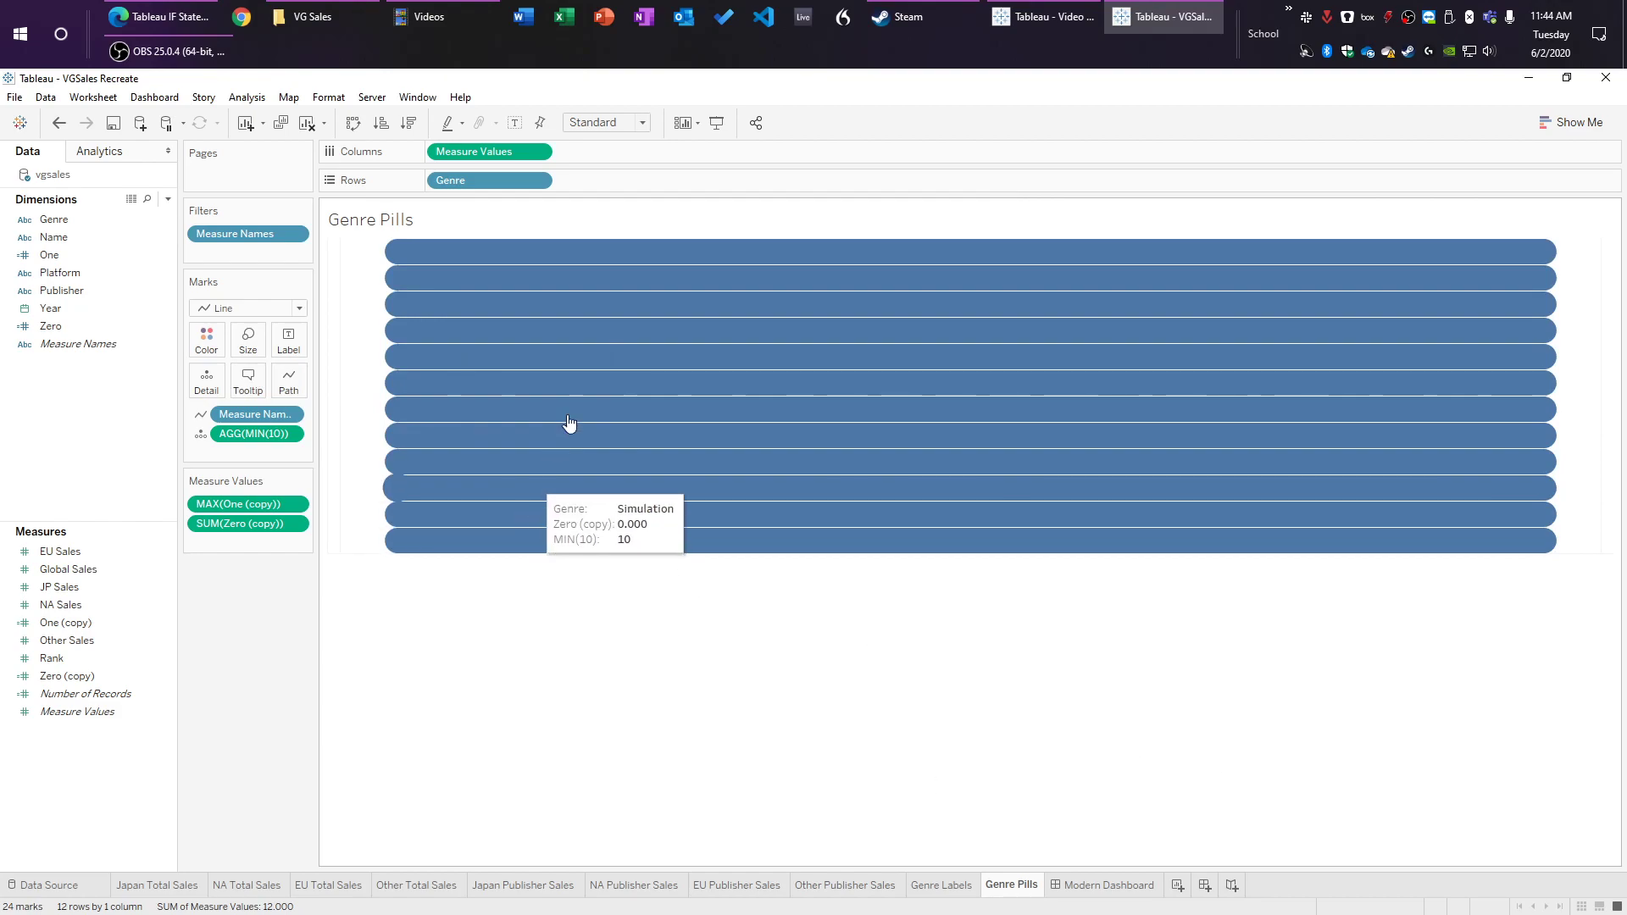
left_click(241, 434)
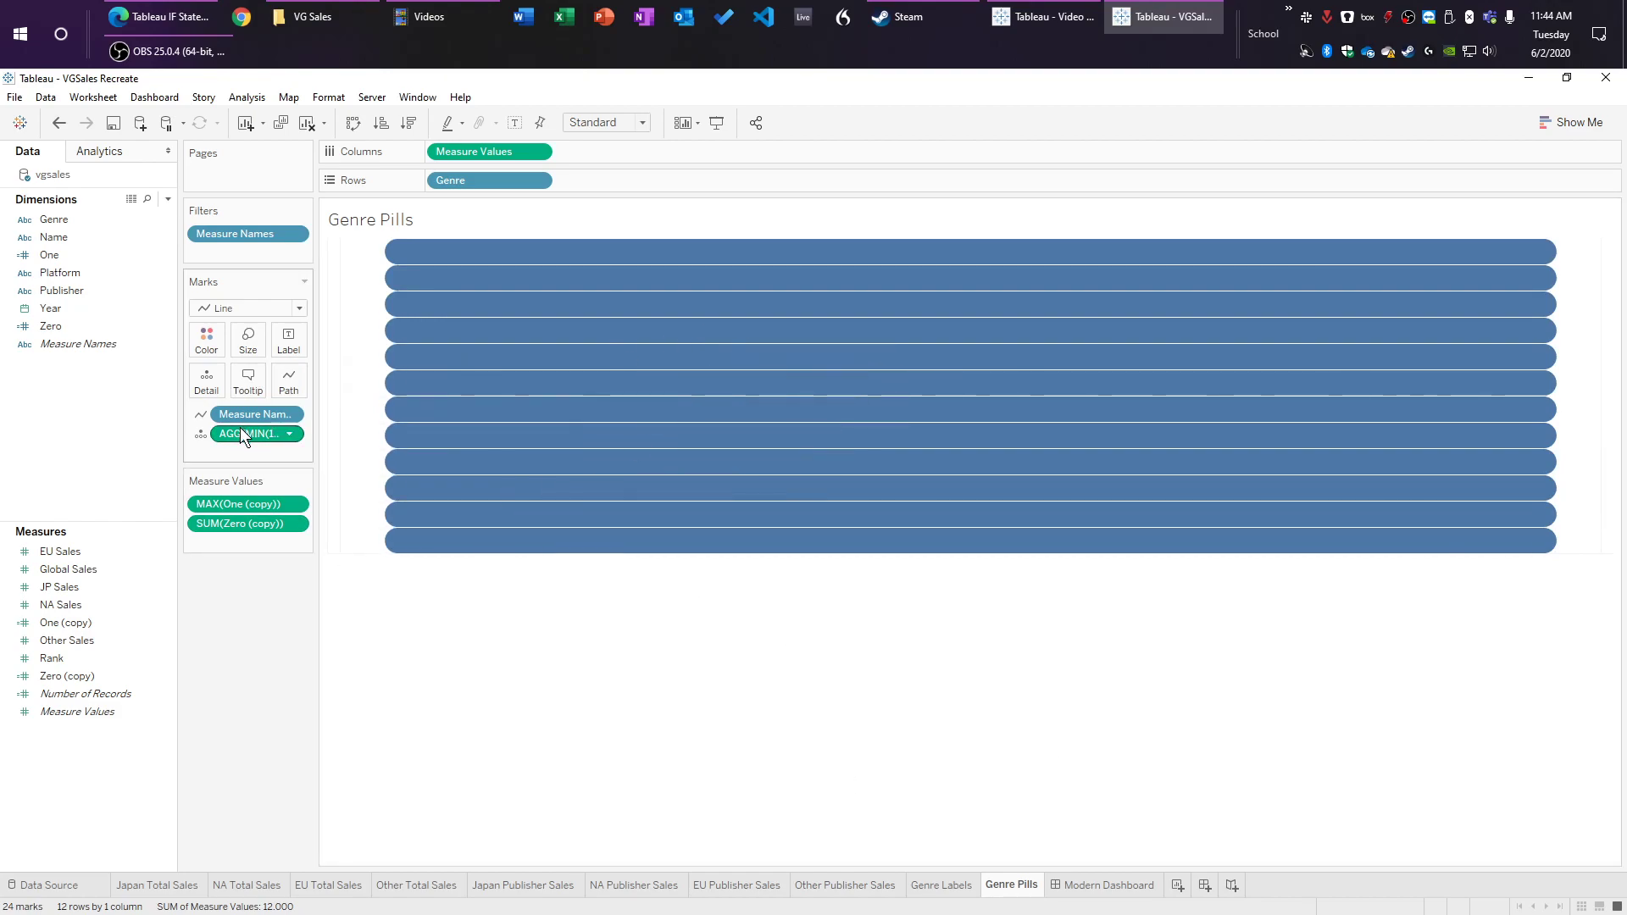
left_click_drag(248, 434, 252, 339)
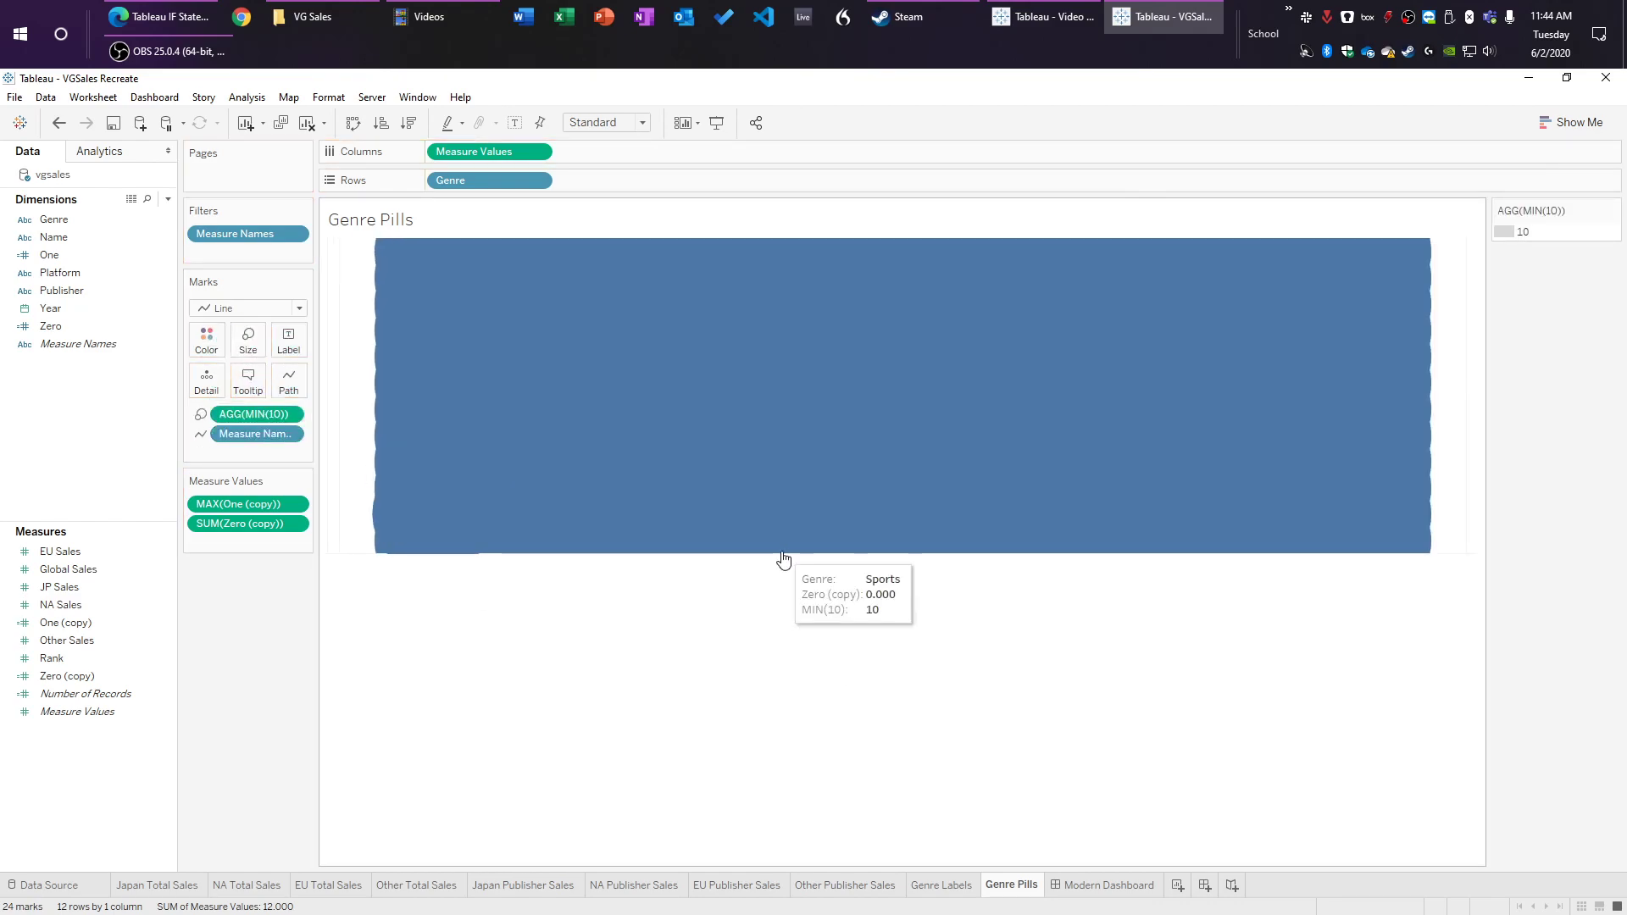
Step: Stretch the genre rows to fill most of the sheet height and reduce the mark size until gaps separate the pills
left_click_drag(783, 554, 802, 786)
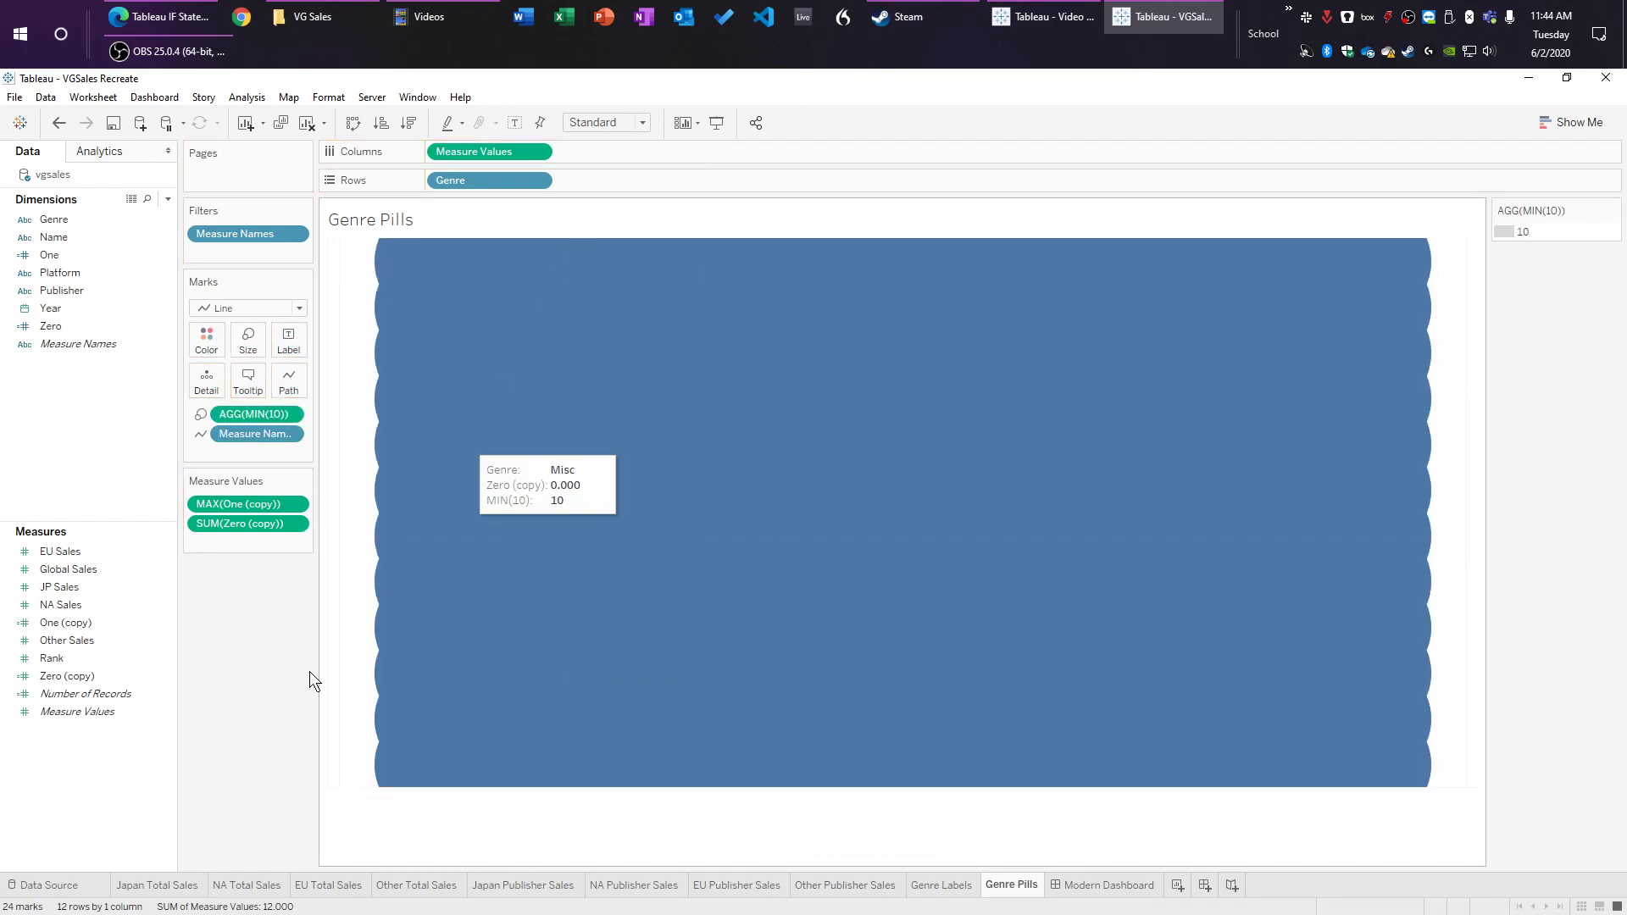
left_click(246, 342)
left_click_drag(355, 389, 357, 386)
left_click(269, 635)
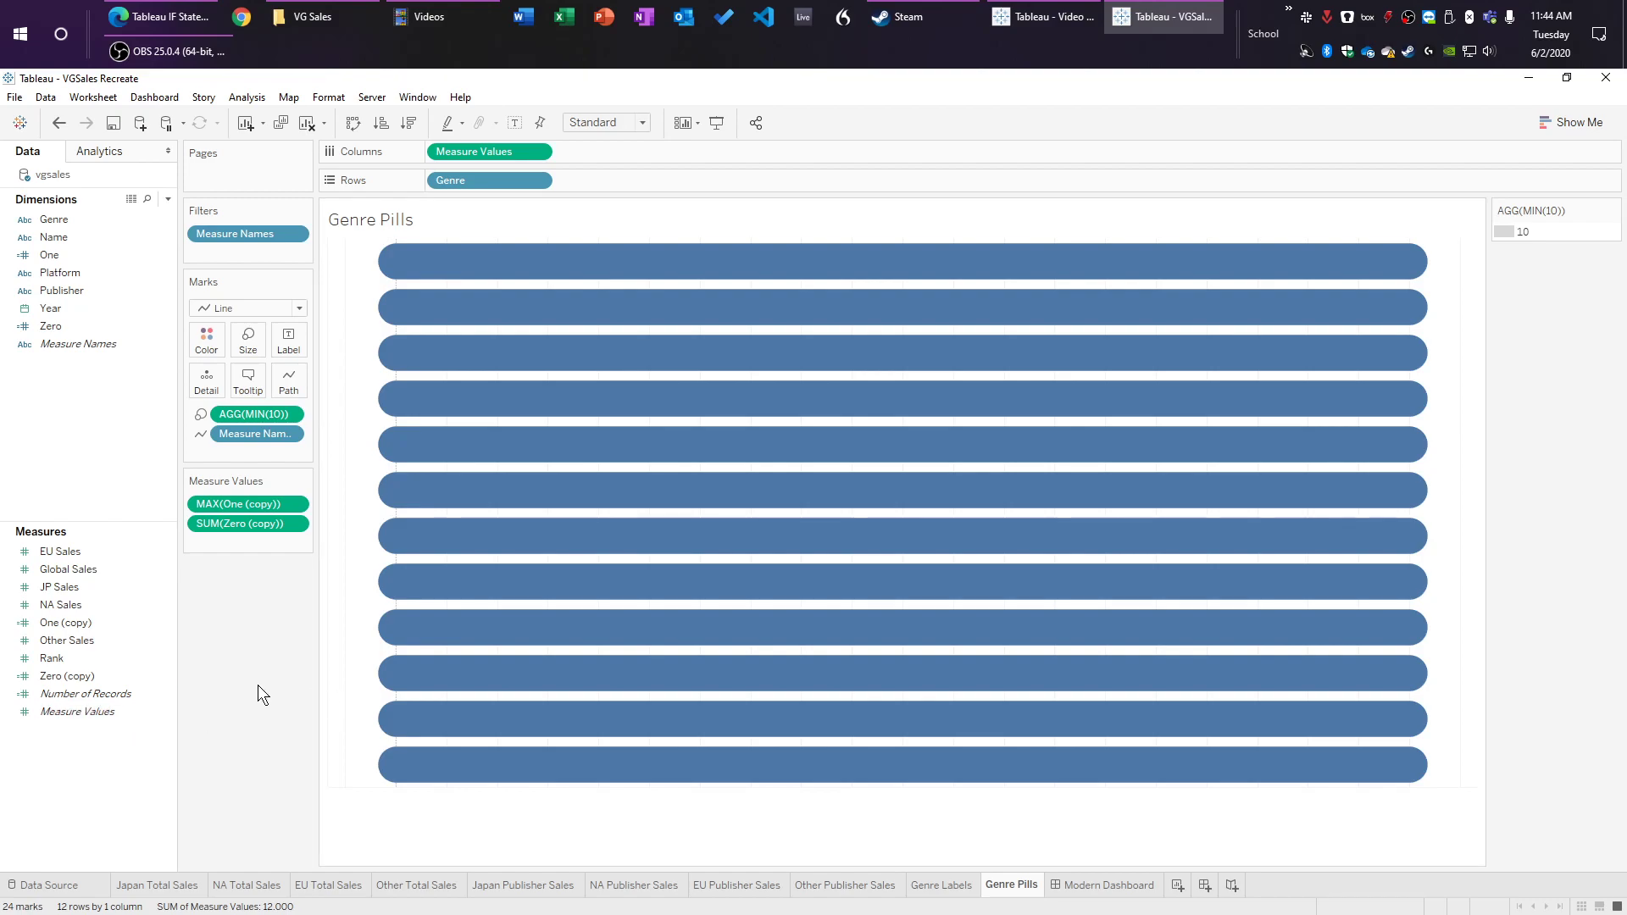
Step: Format the worksheet lines with axis ticks and axis rulers set to None
right_click(94, 445)
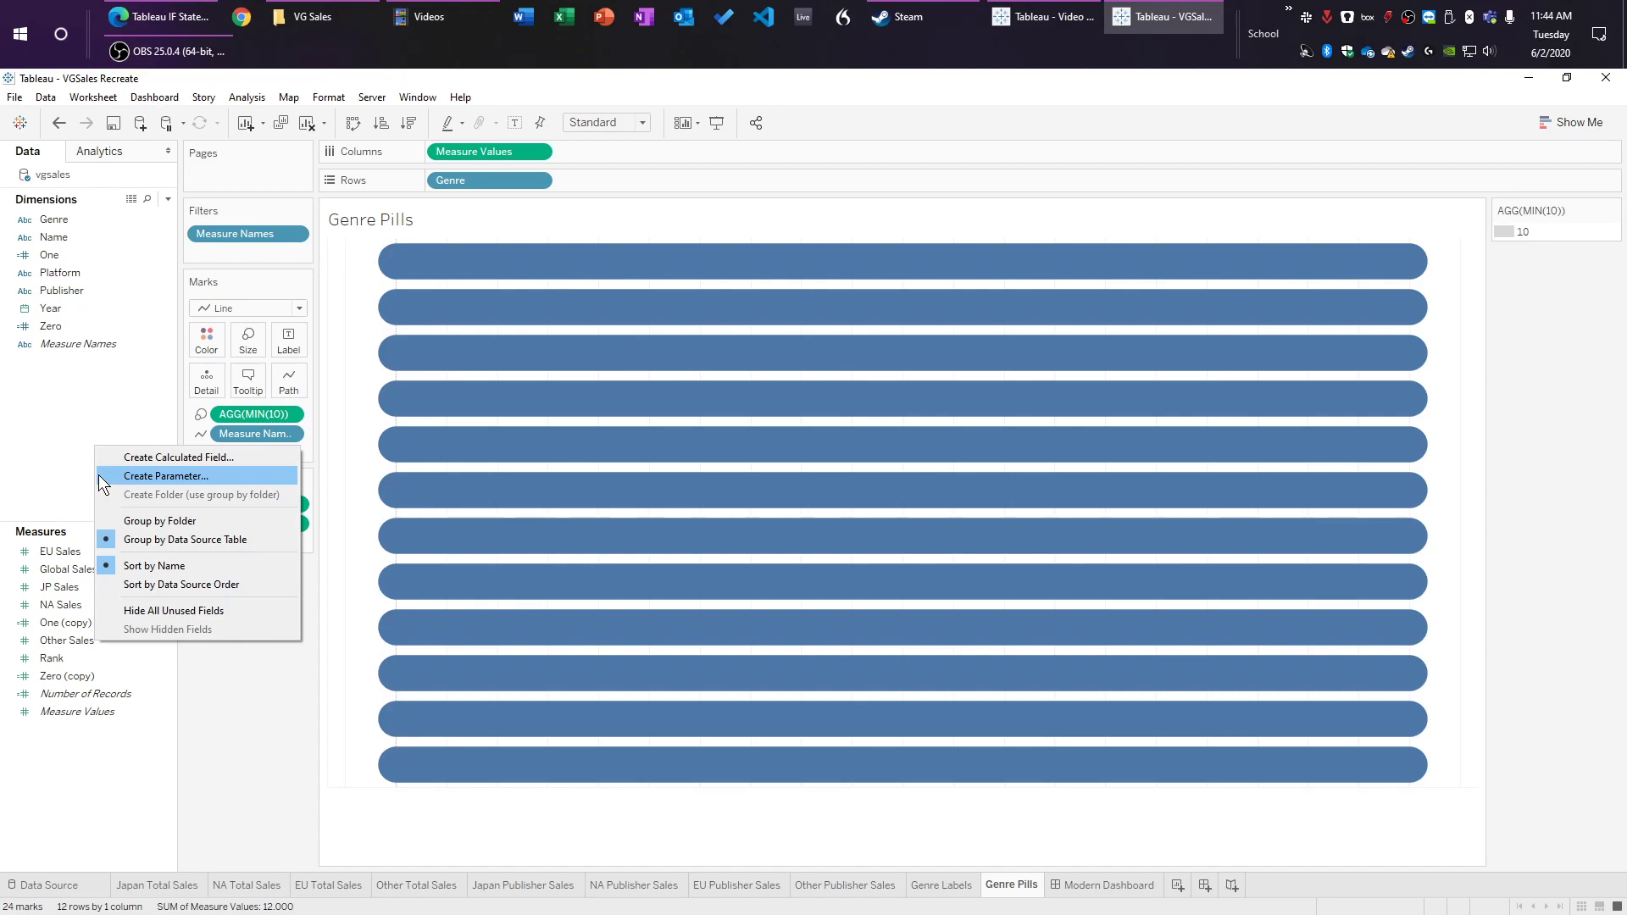
right_click(355, 391)
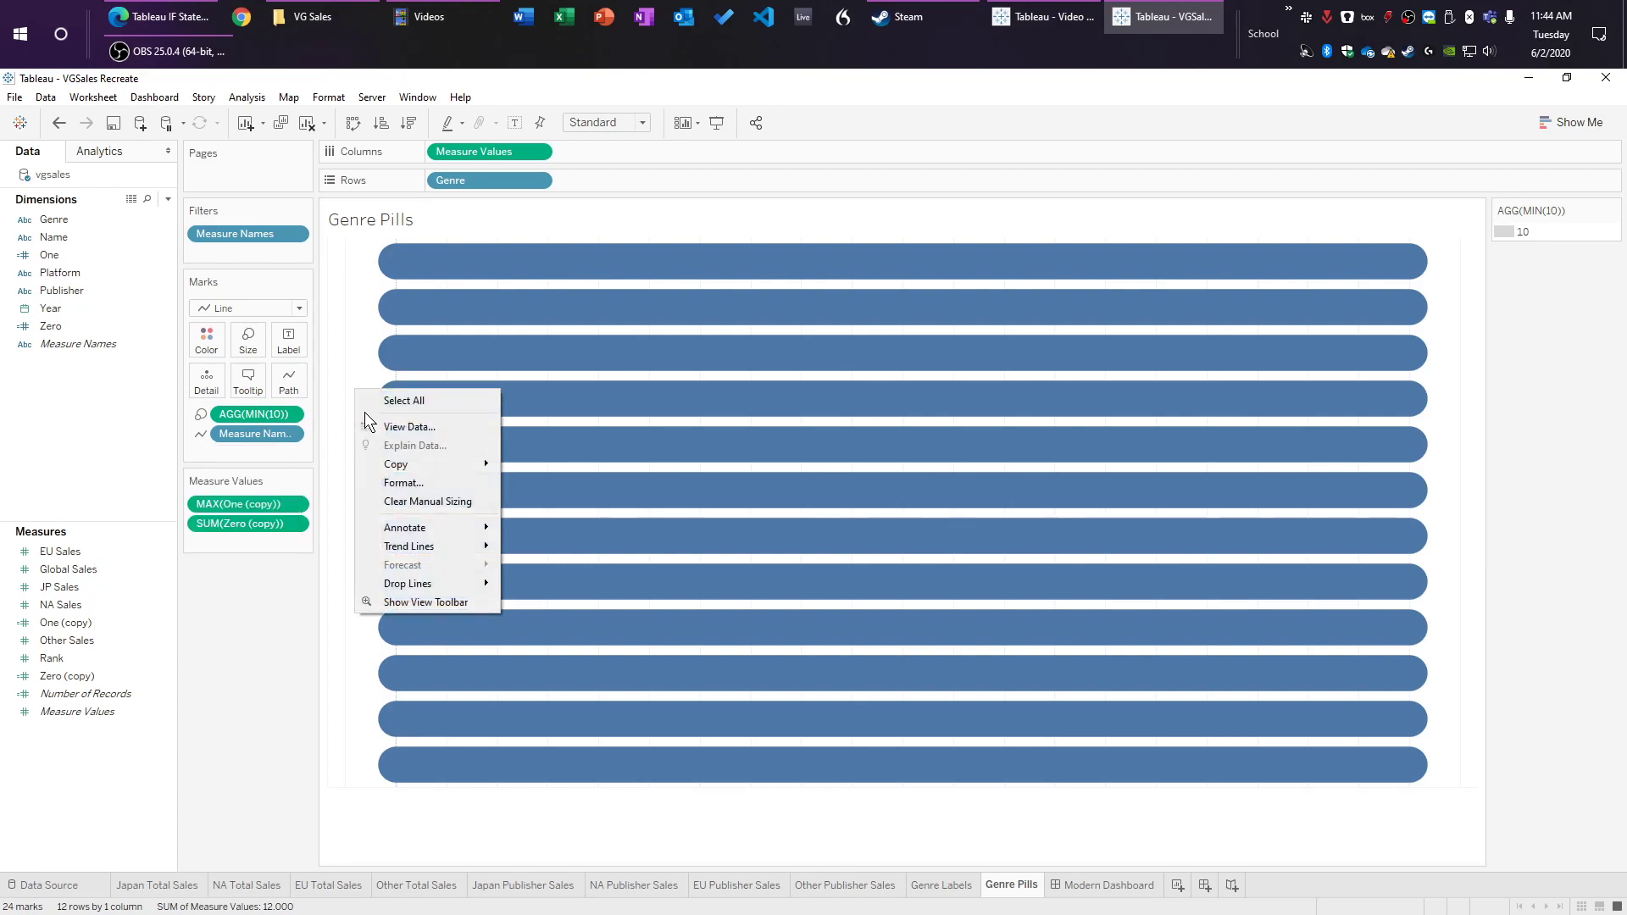
left_click(428, 479)
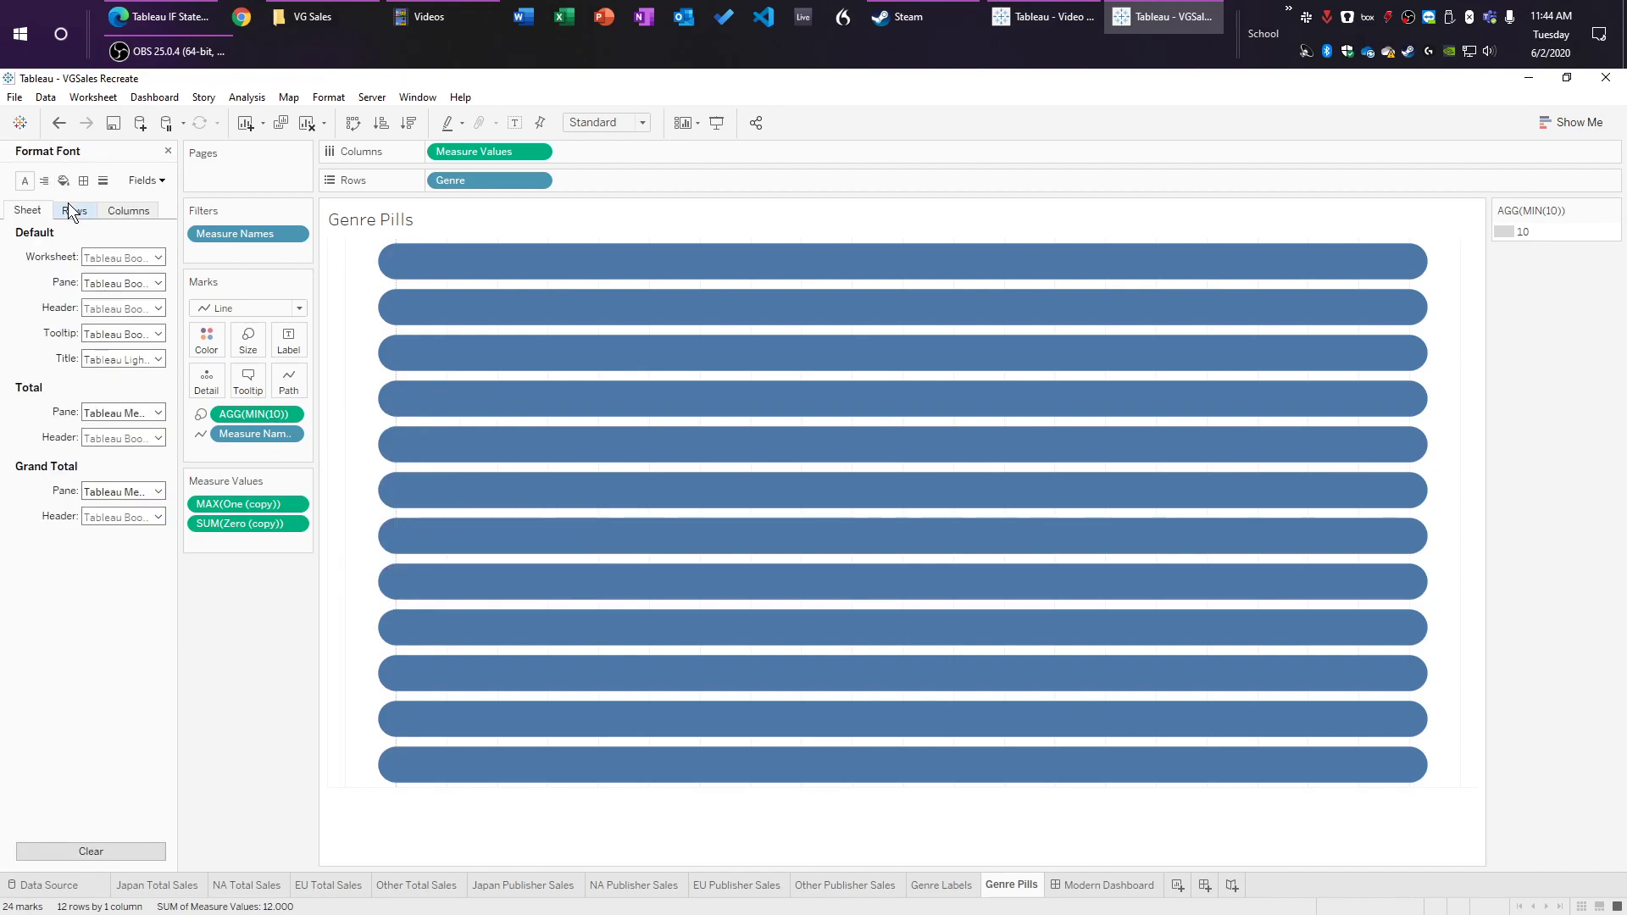
right_click(835, 489)
left_click(898, 572)
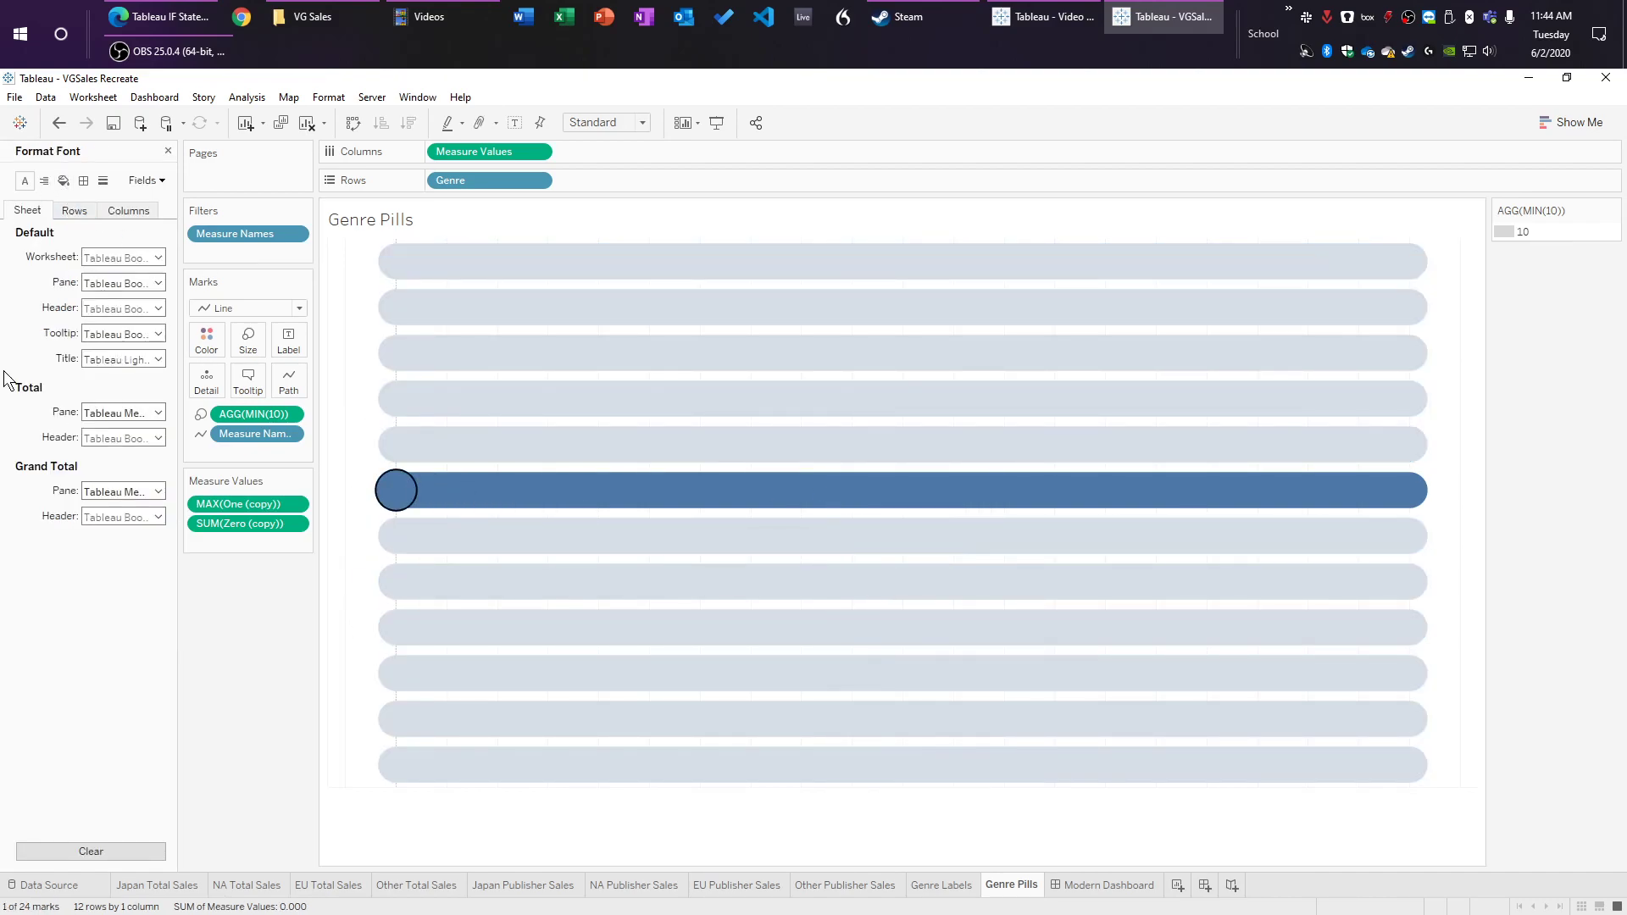
left_click(64, 181)
left_click(131, 260)
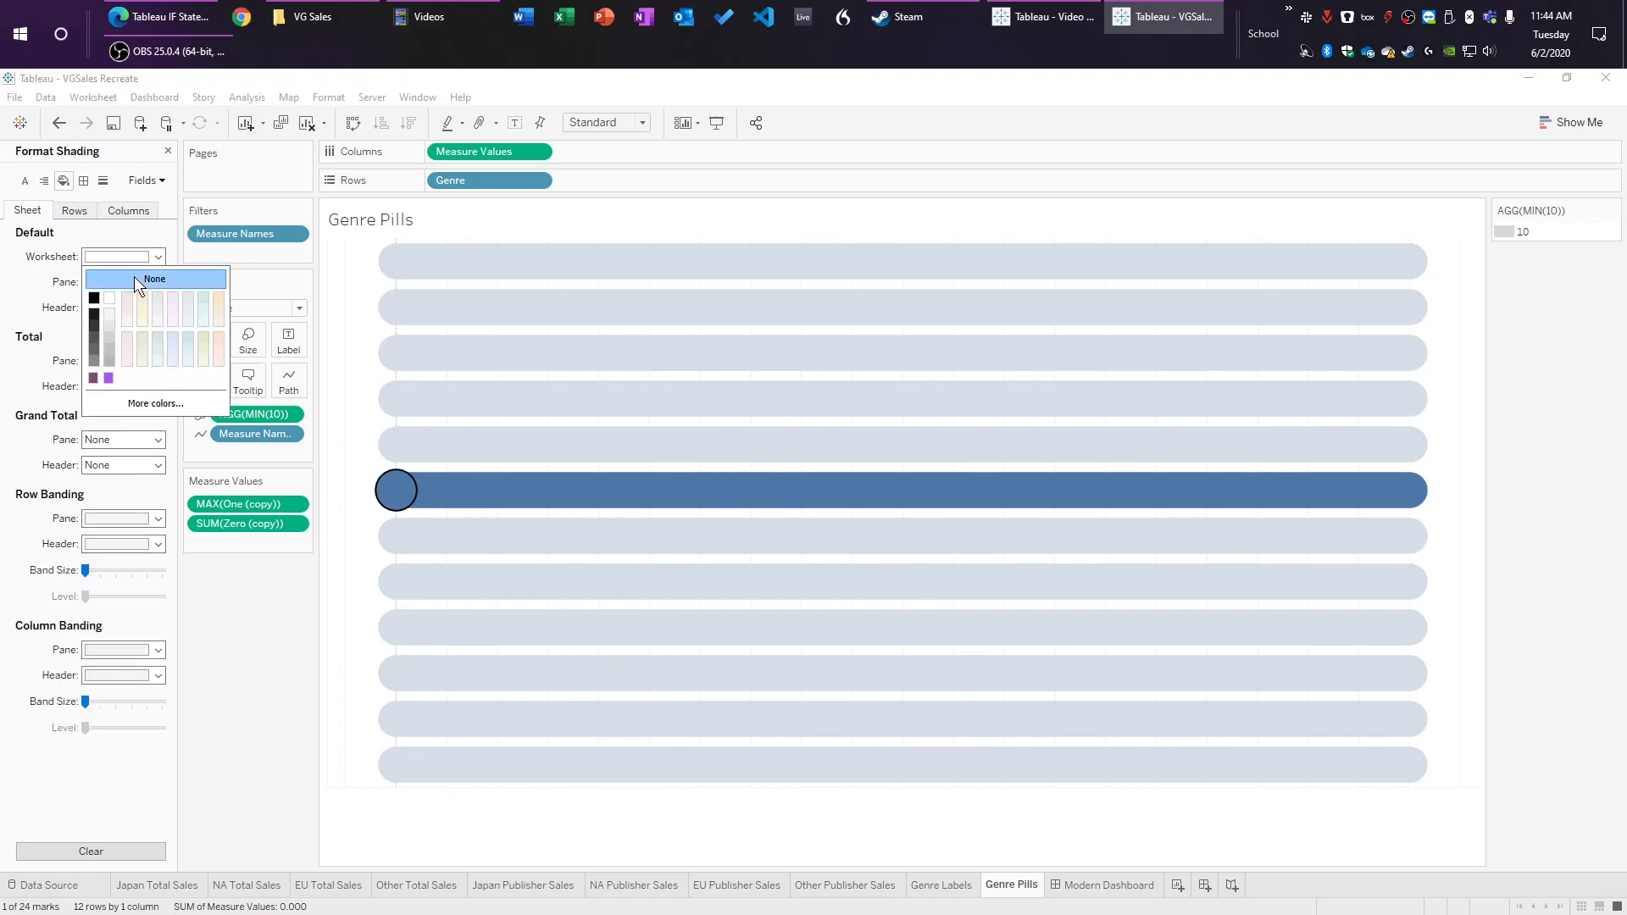
left_click(102, 181)
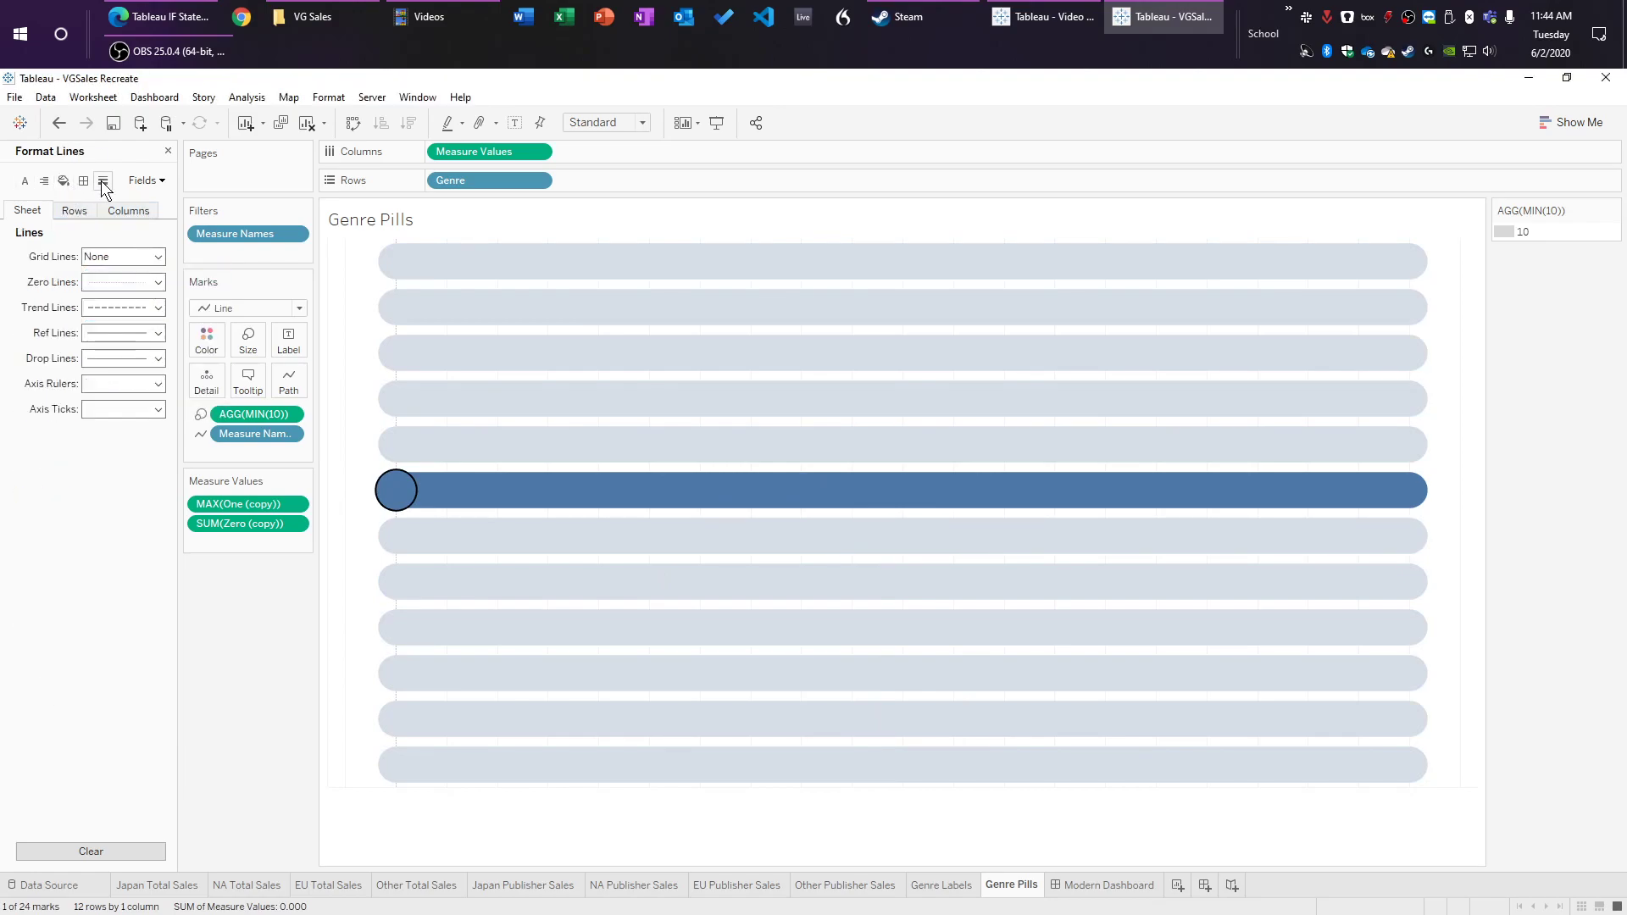
left_click(122, 409)
left_click(123, 424)
left_click(132, 386)
left_click(140, 407)
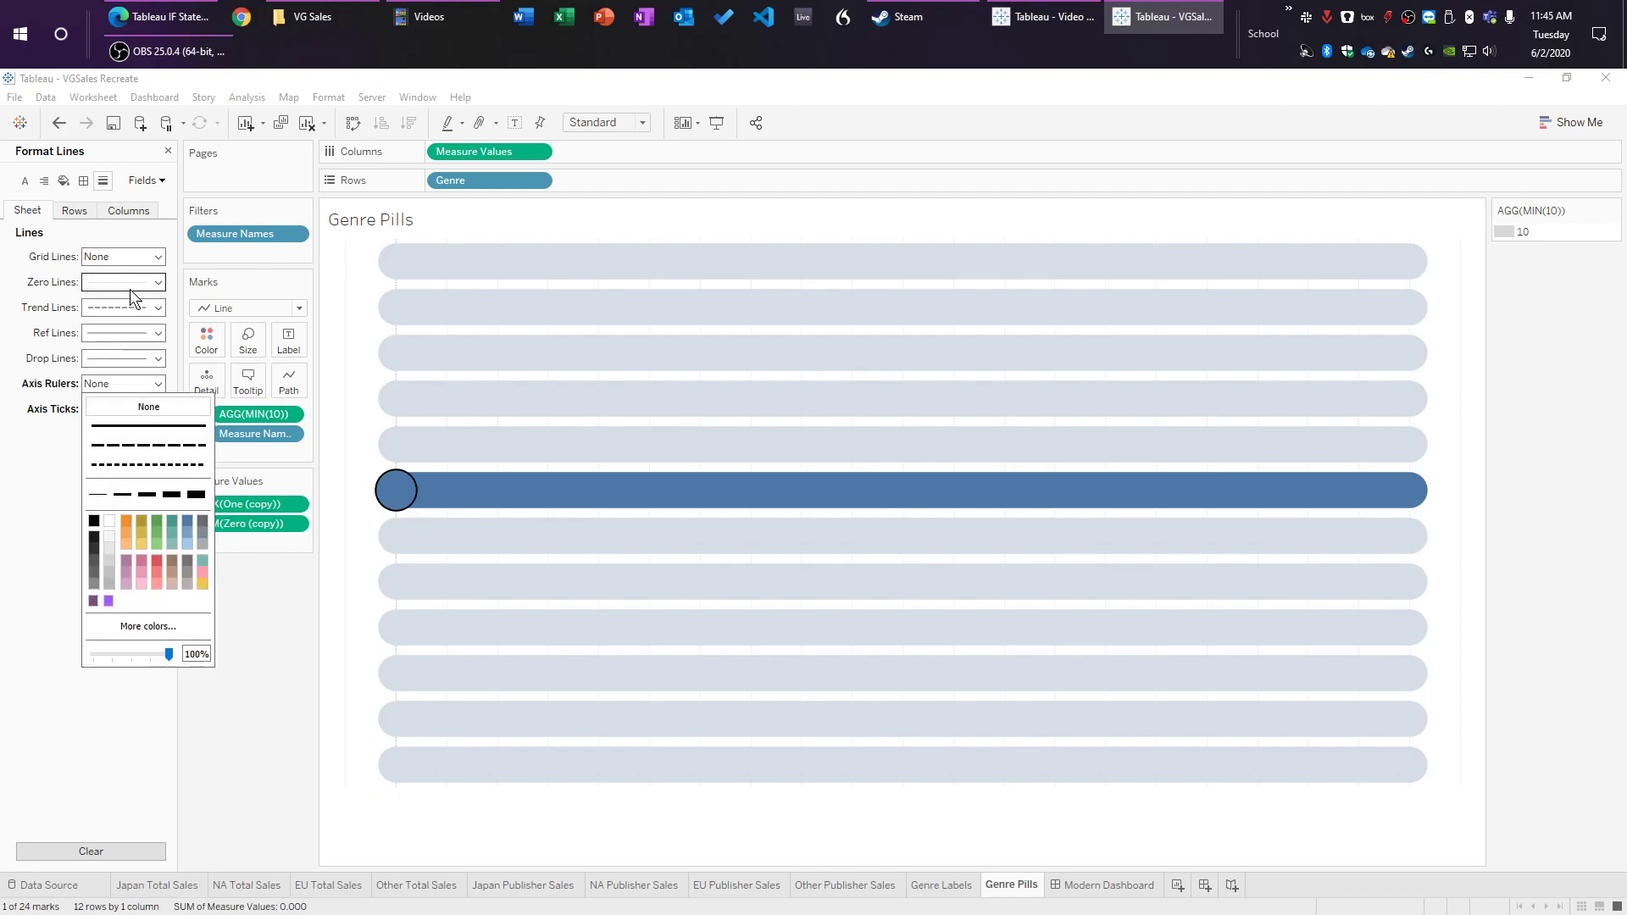
Step: Set the zero lines and the column grid lines to None and close the formatting options
left_click(128, 288)
left_click(139, 216)
left_click(130, 258)
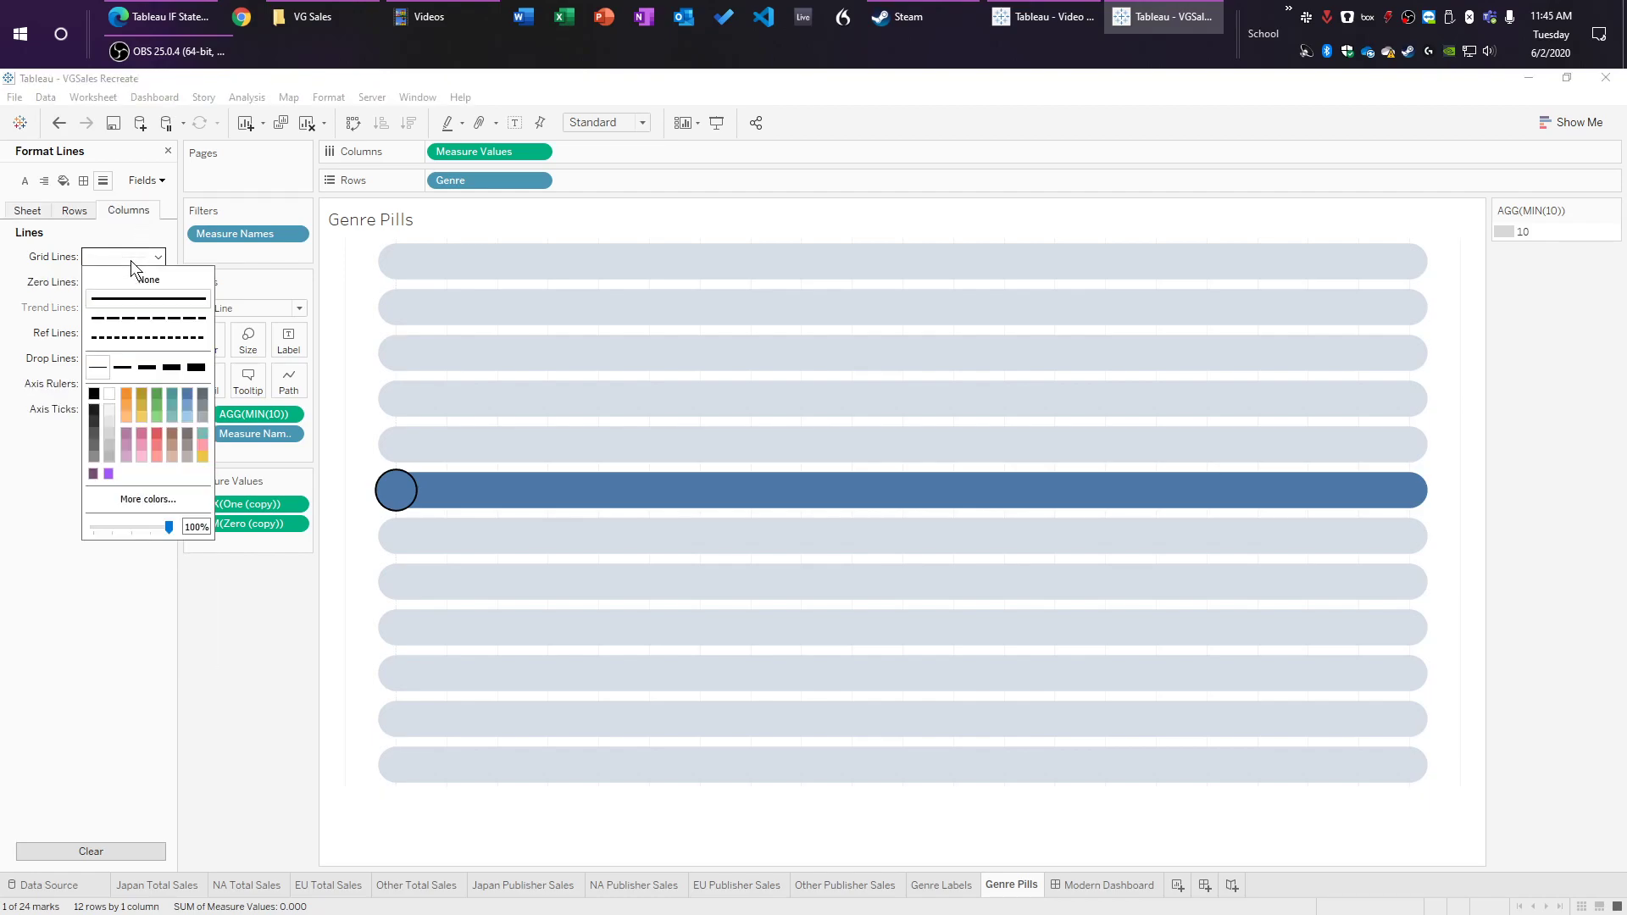
left_click(150, 282)
left_click(346, 559)
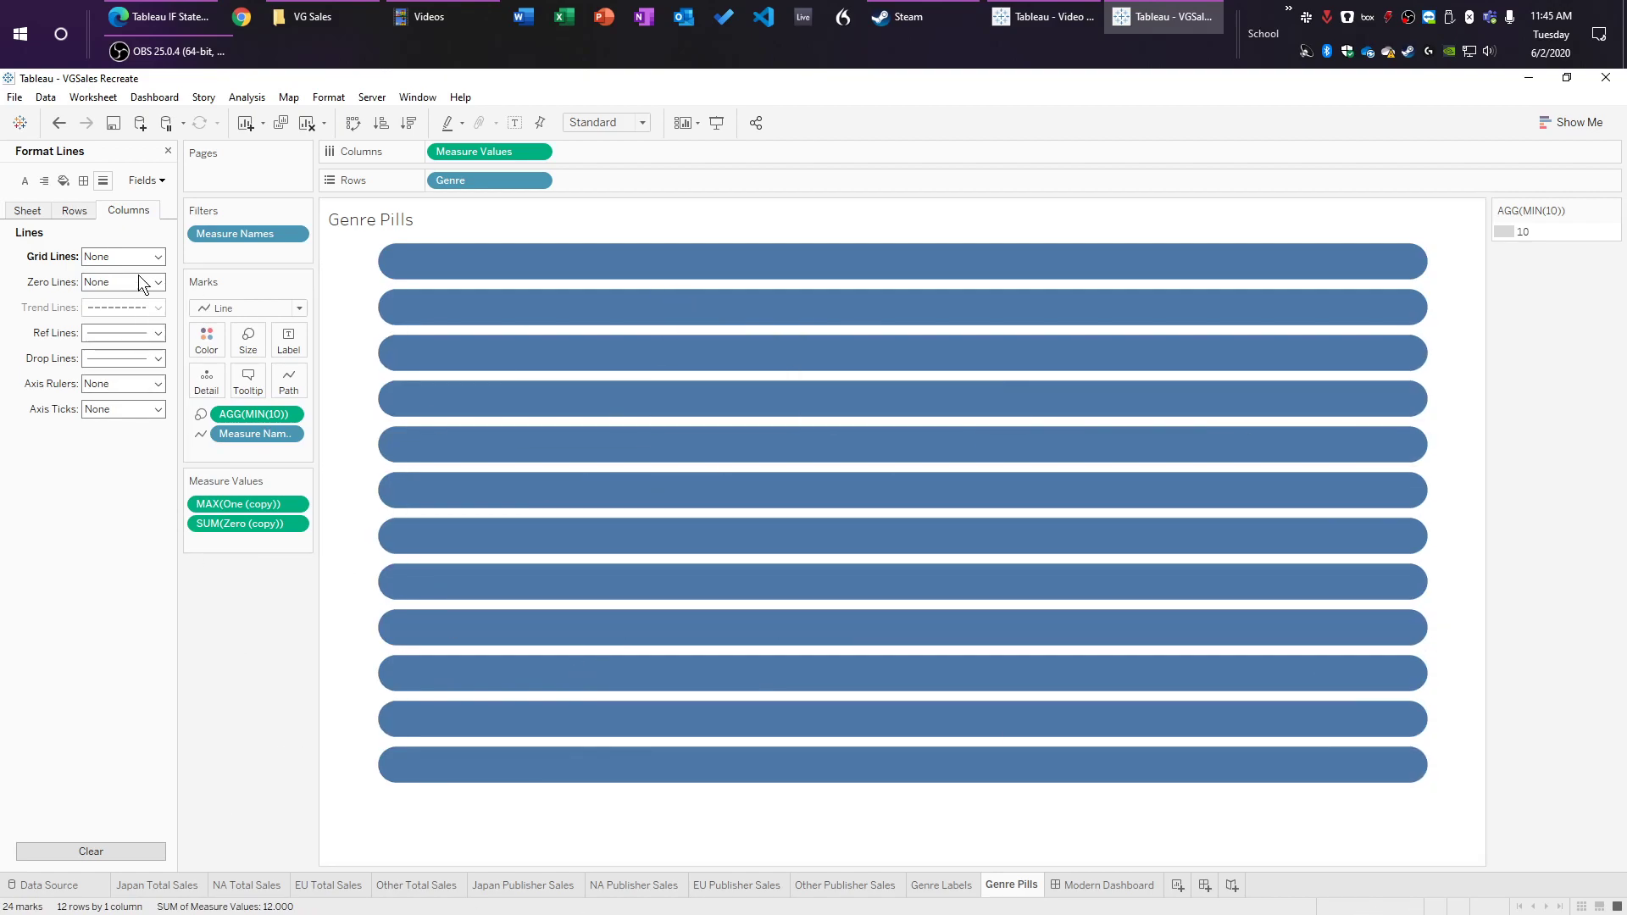
left_click(168, 151)
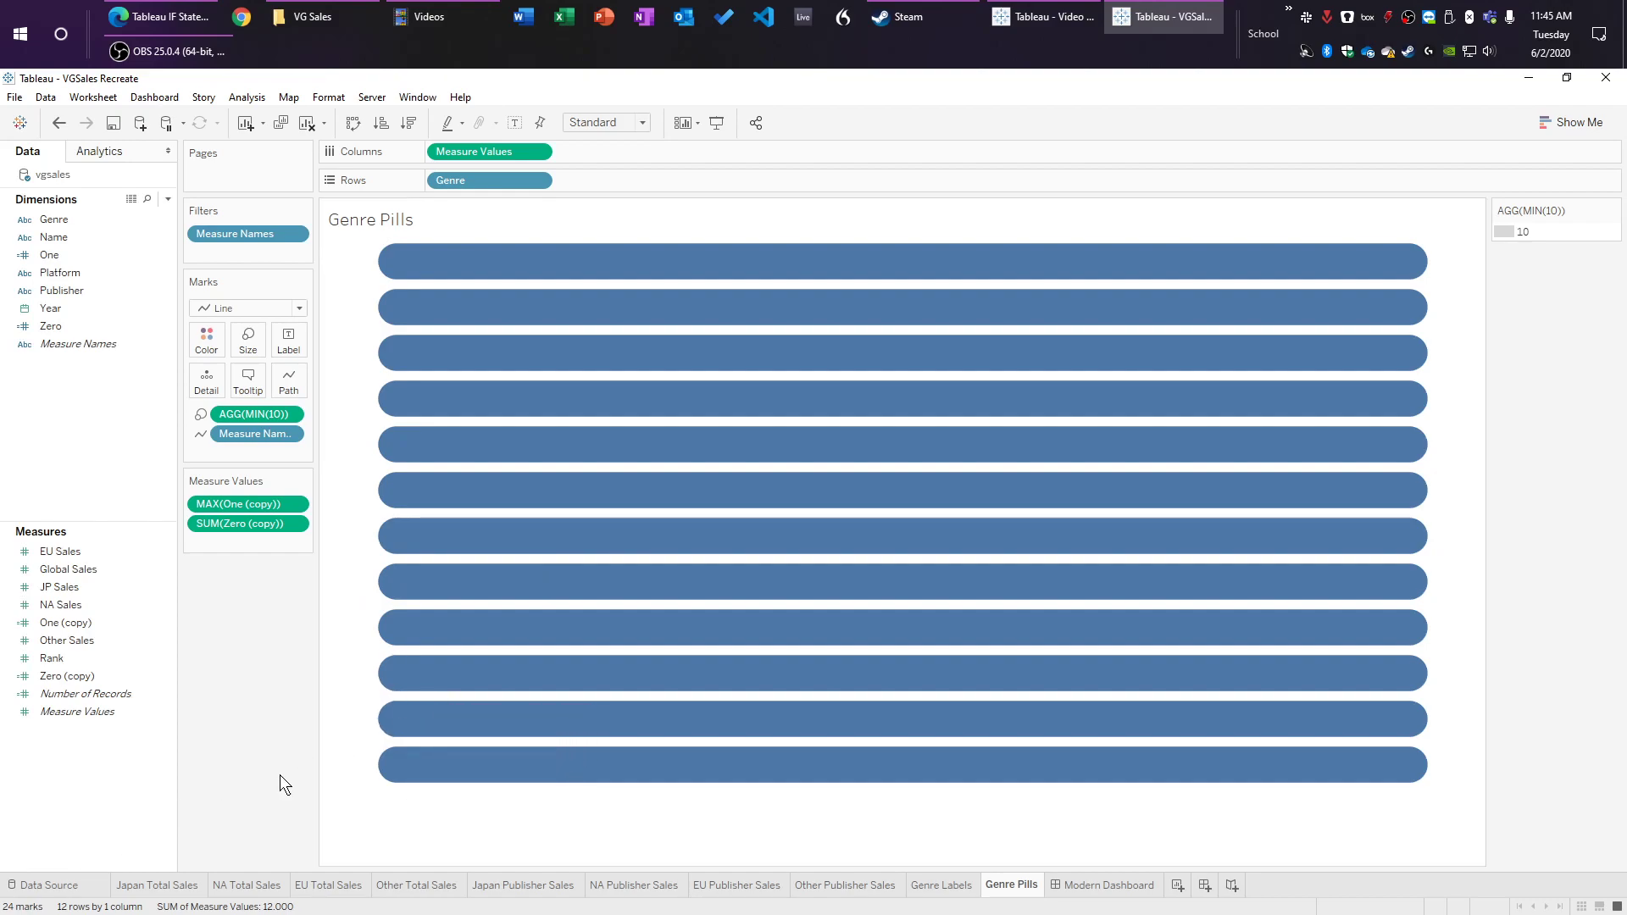
Step: Create a String parameter named "Genre Par" with the current value Action
right_click(40, 832)
right_click(83, 429)
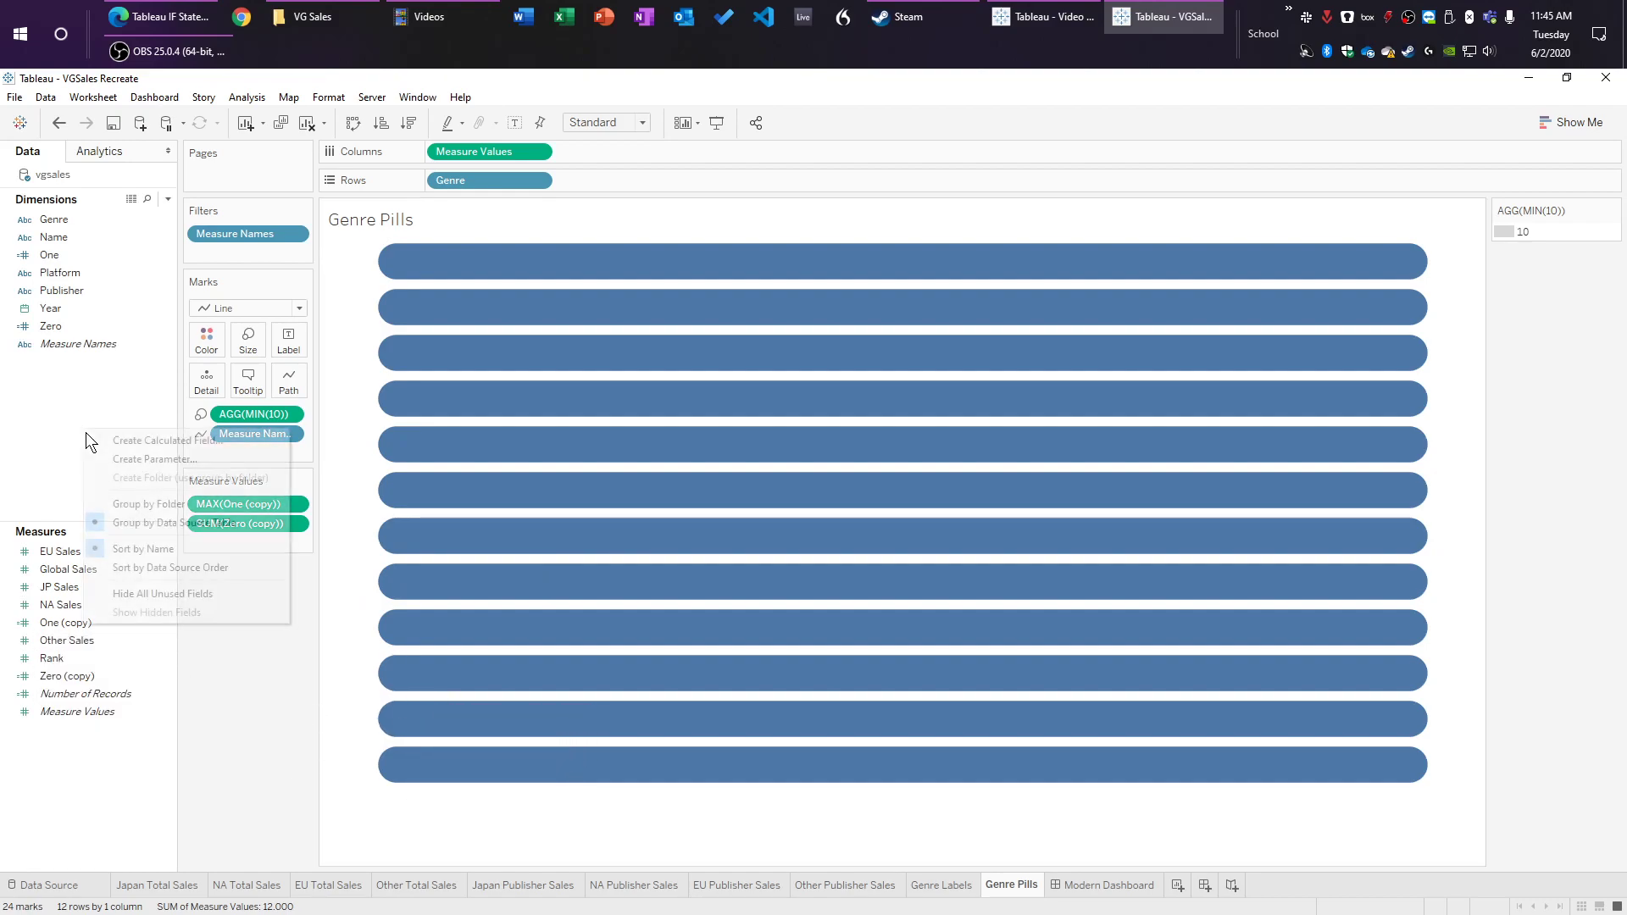
right_click(52, 852)
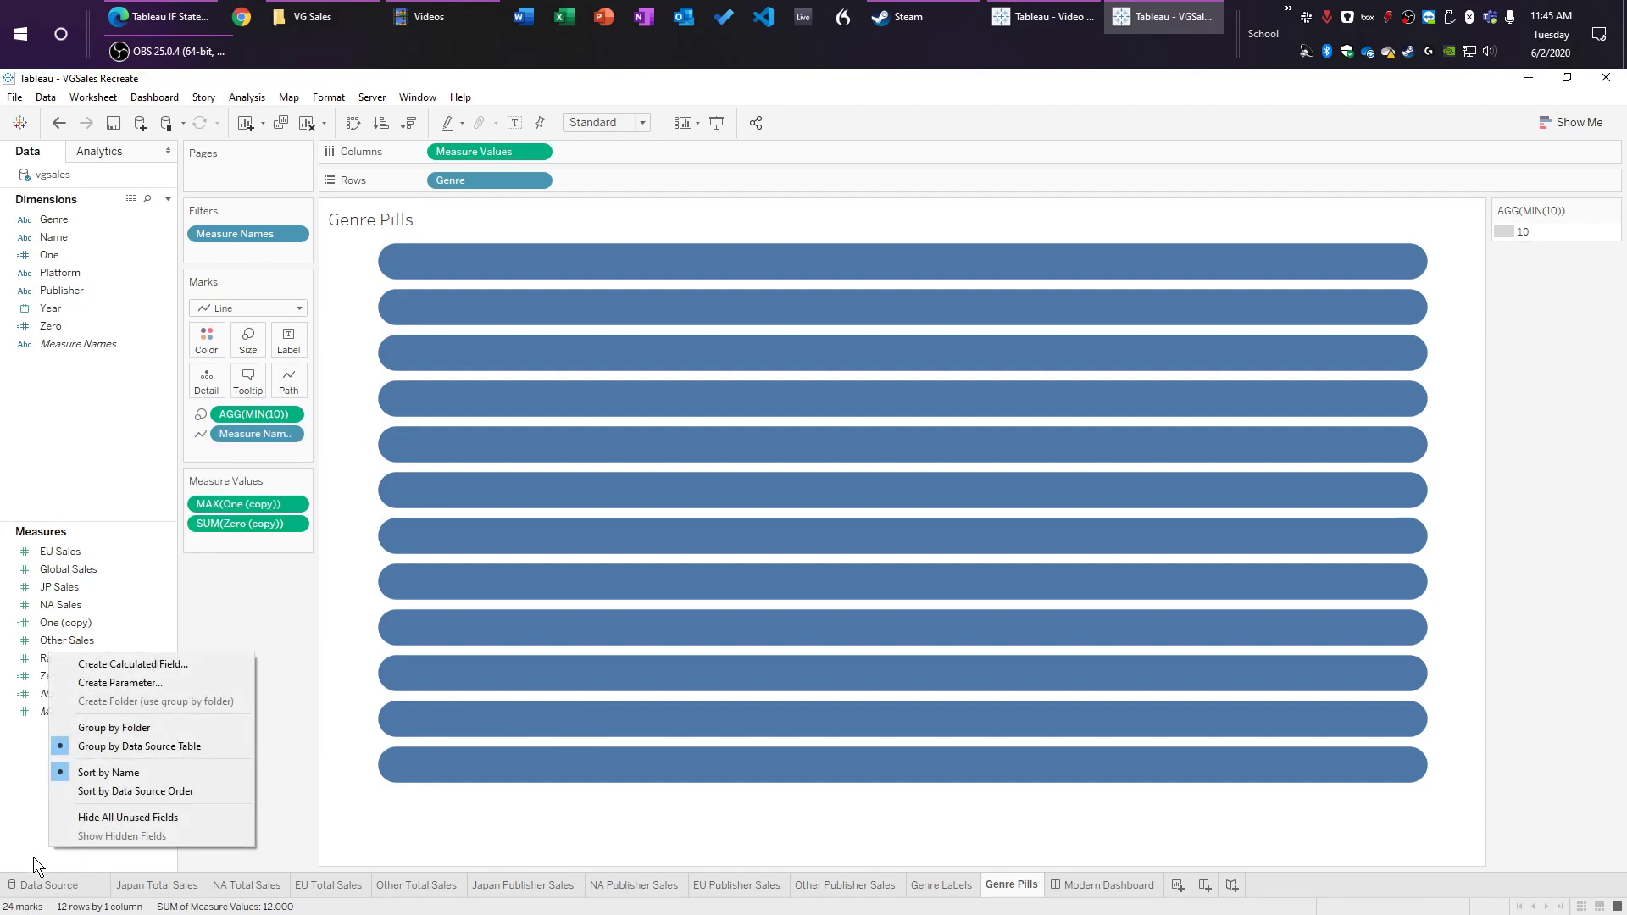
left_click(166, 683)
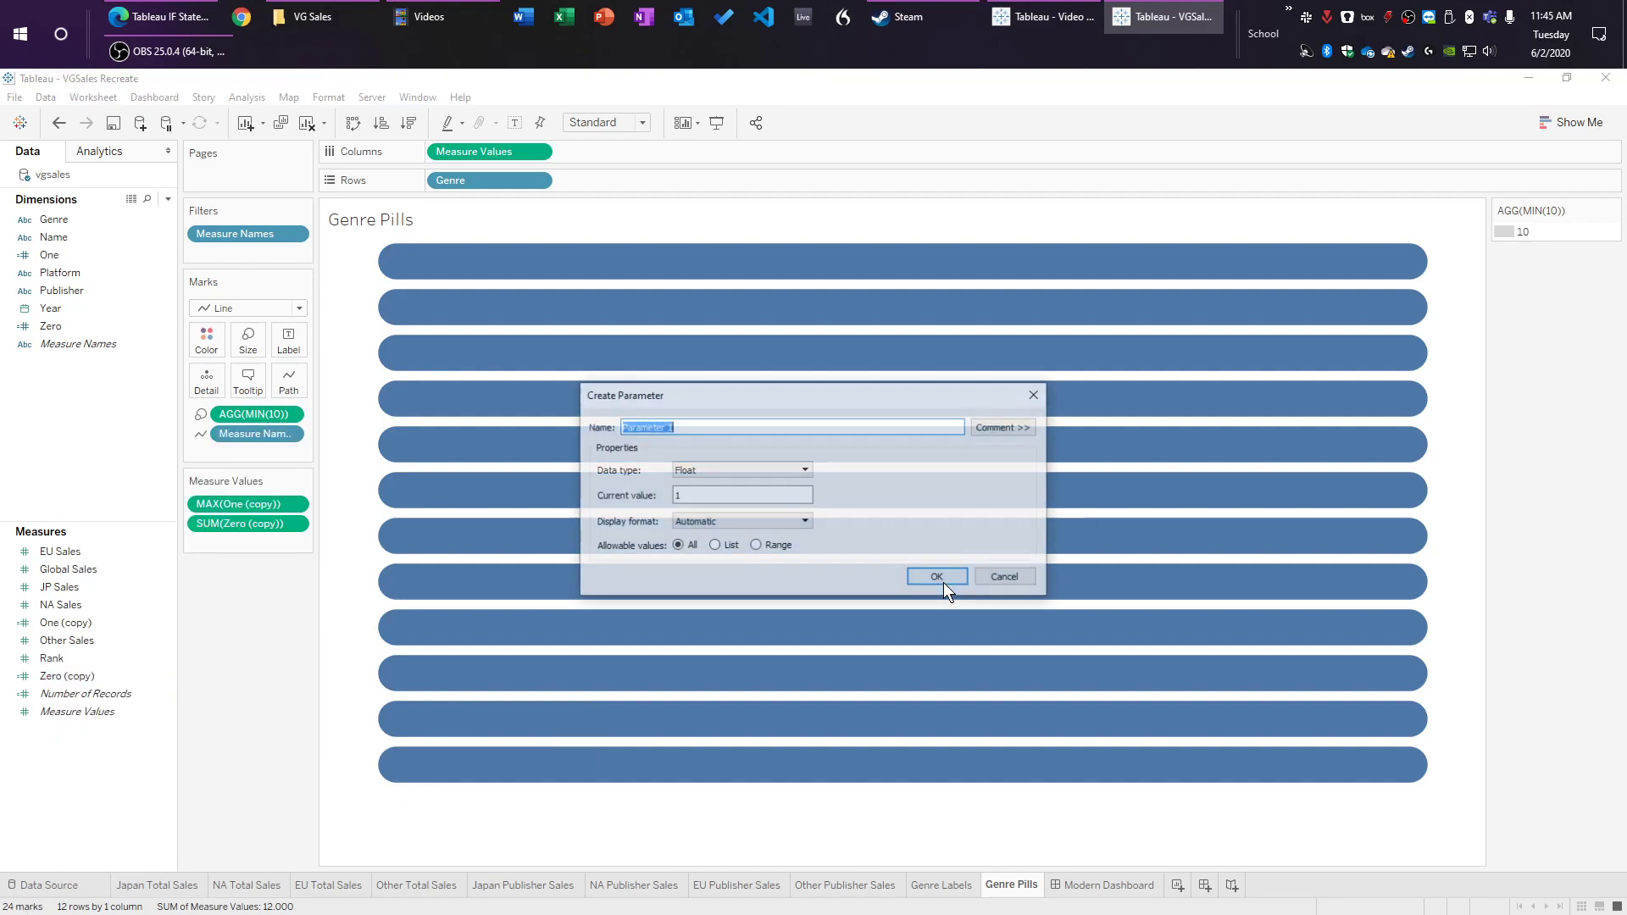
type("Ge")
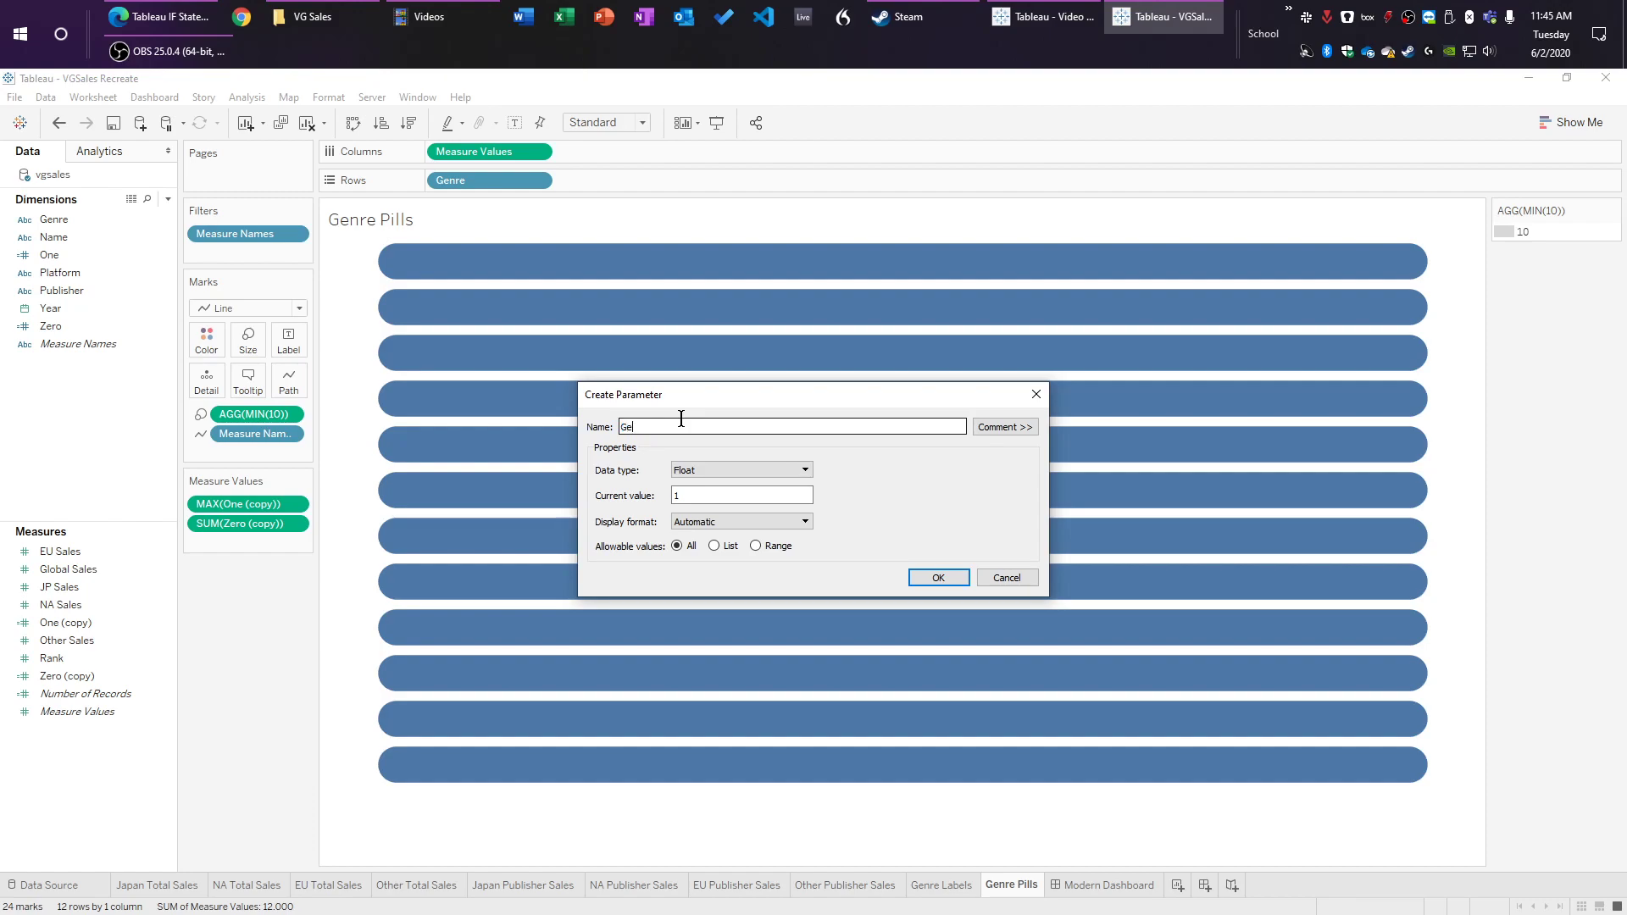
type("nre Par")
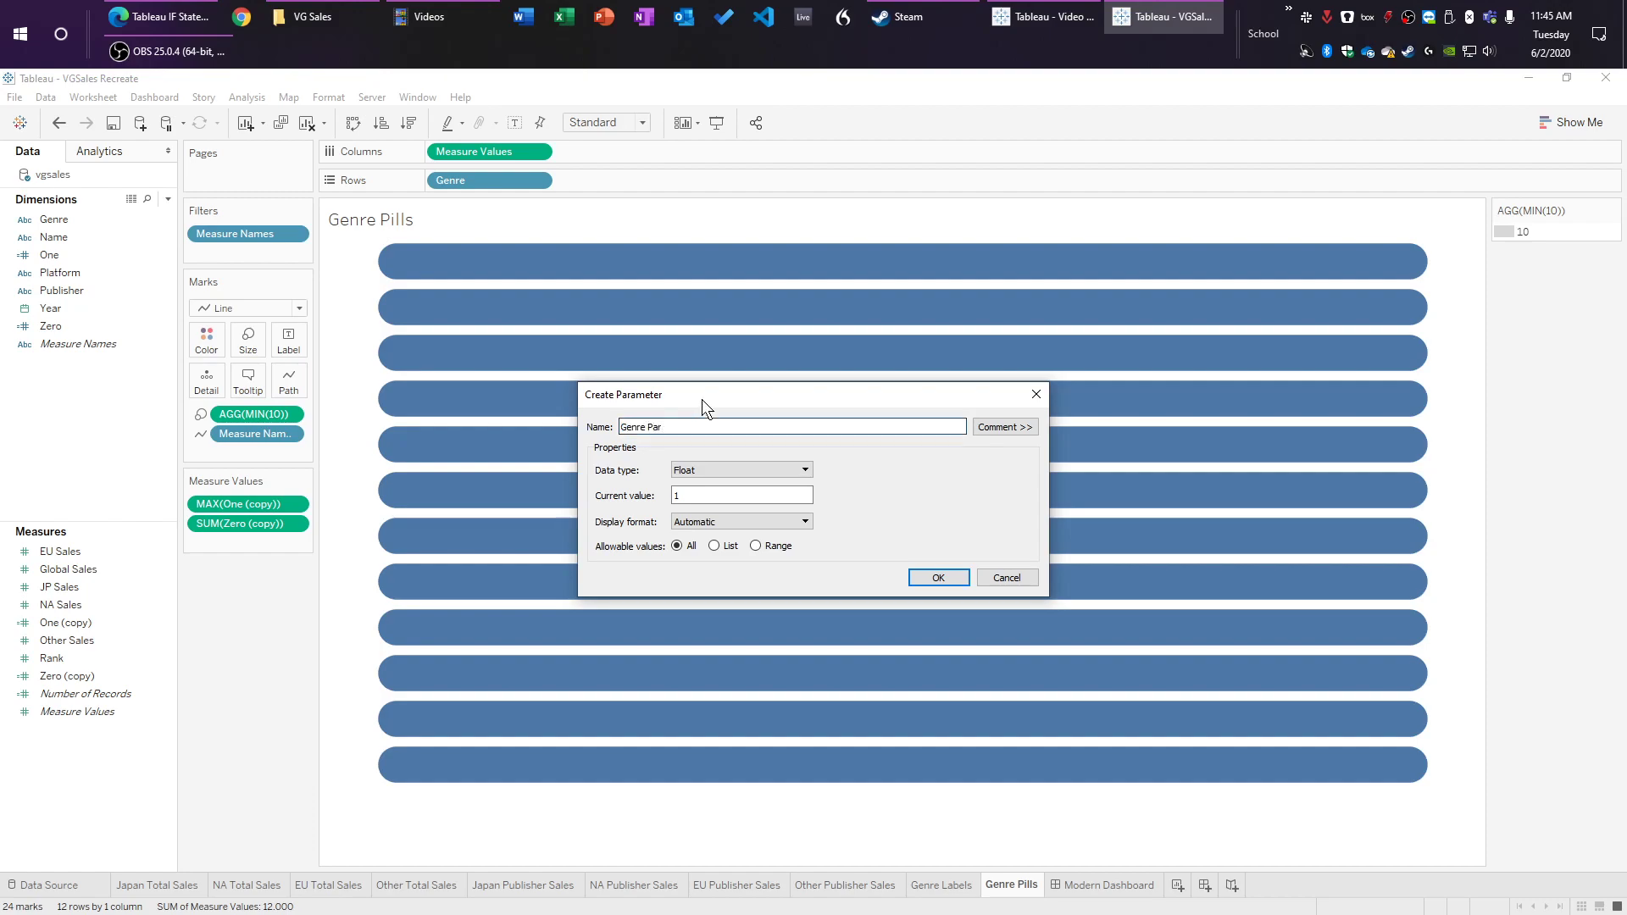
left_click(775, 471)
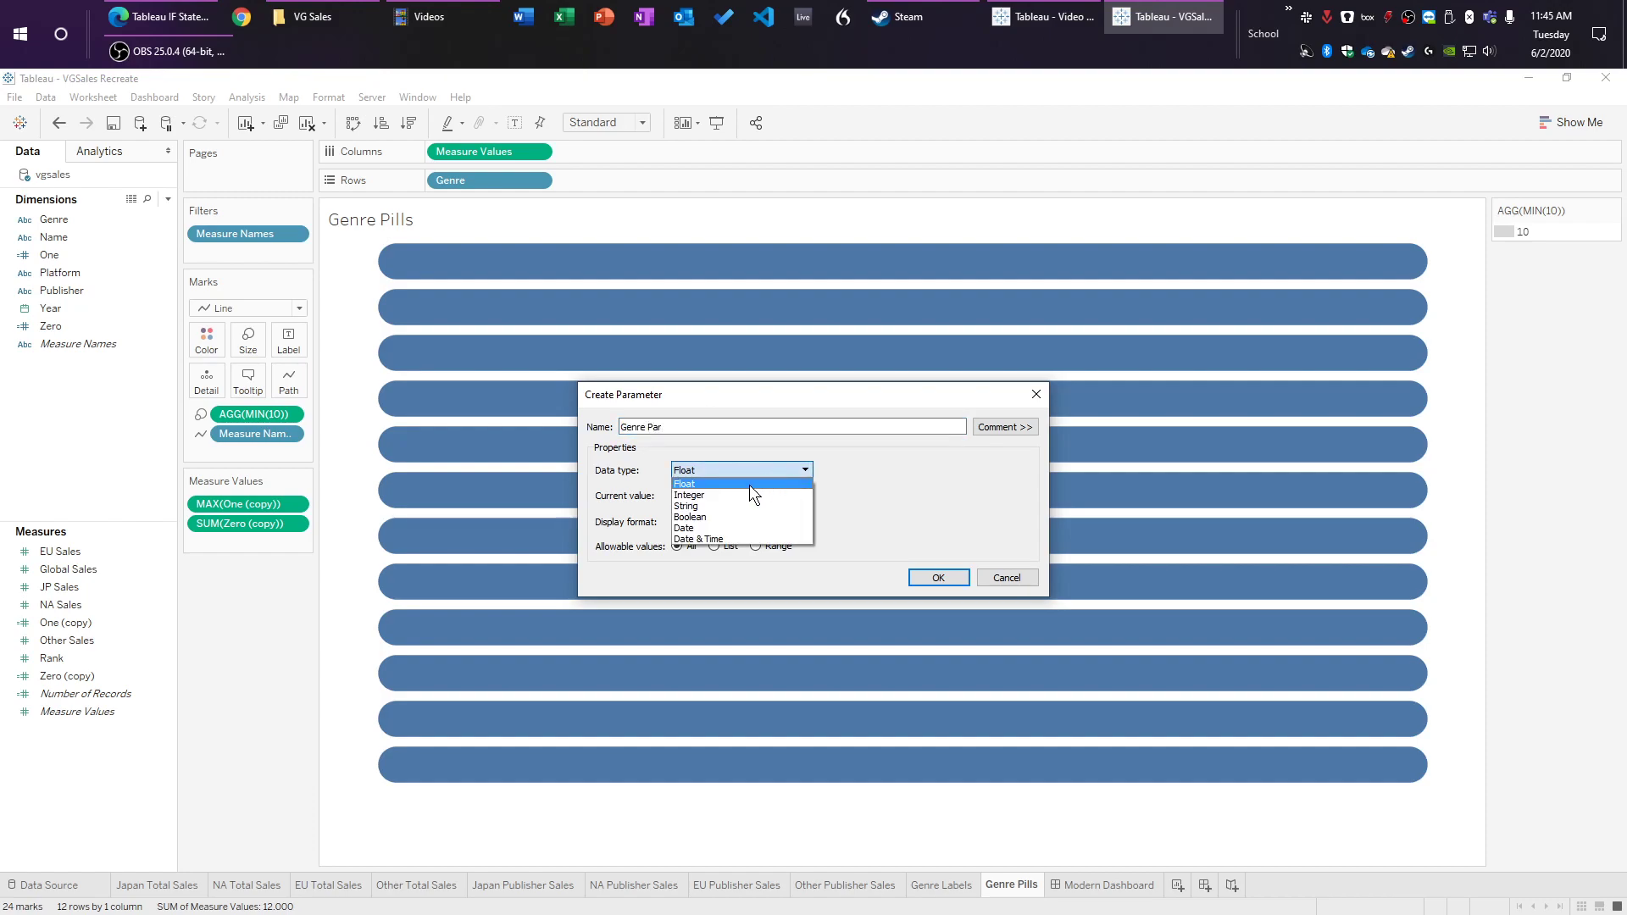
left_click(694, 506)
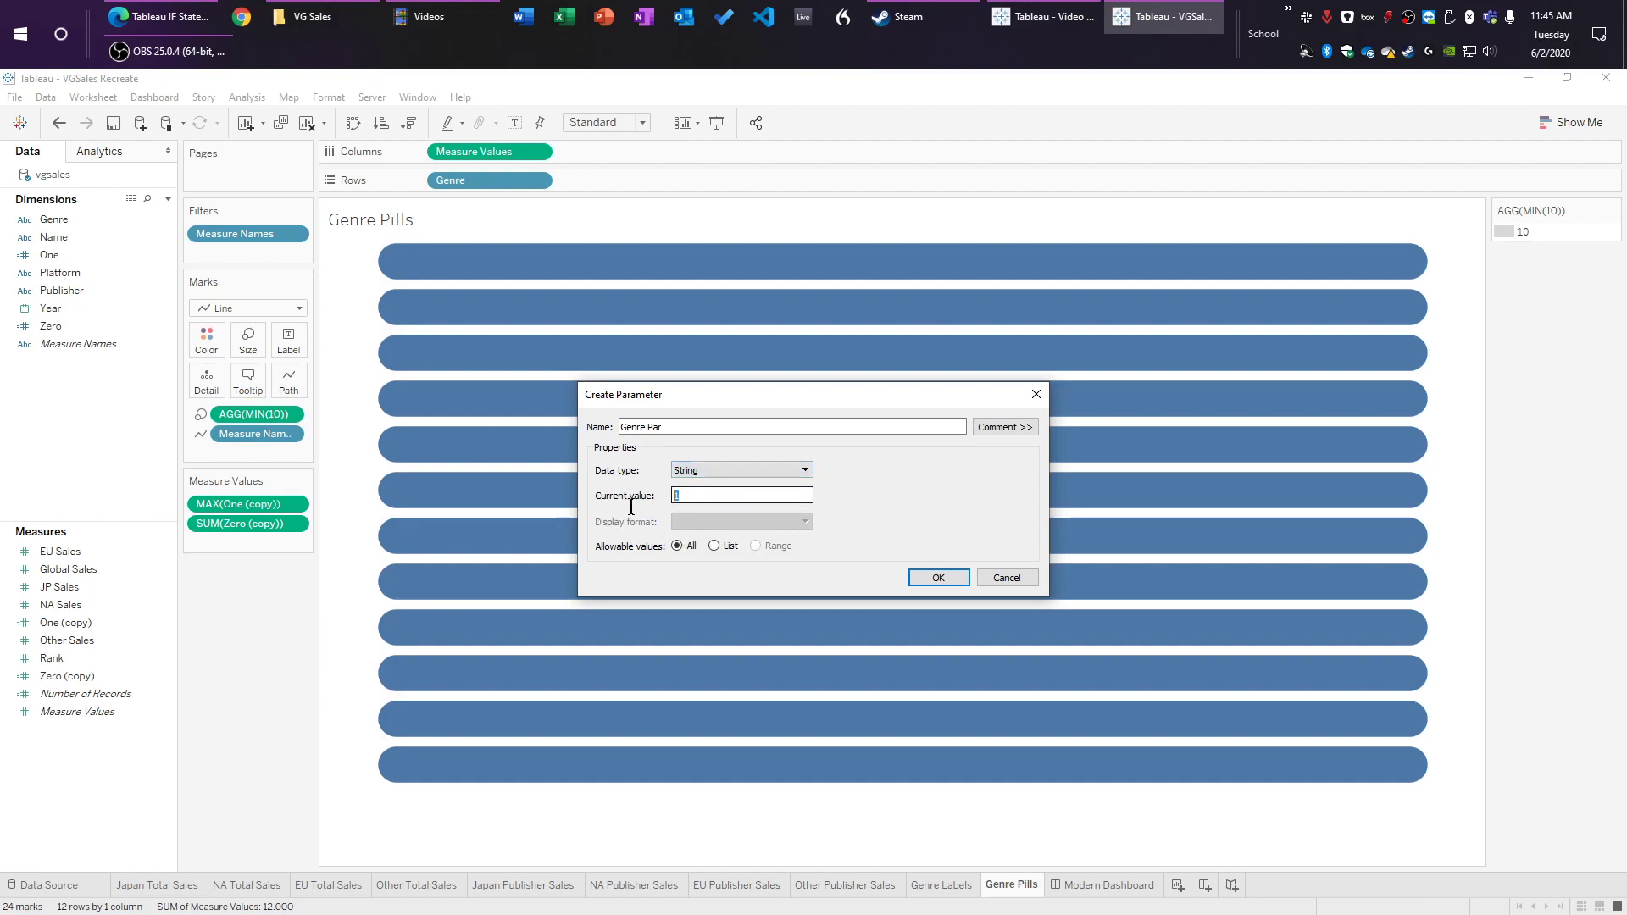
type("Action")
left_click(939, 577)
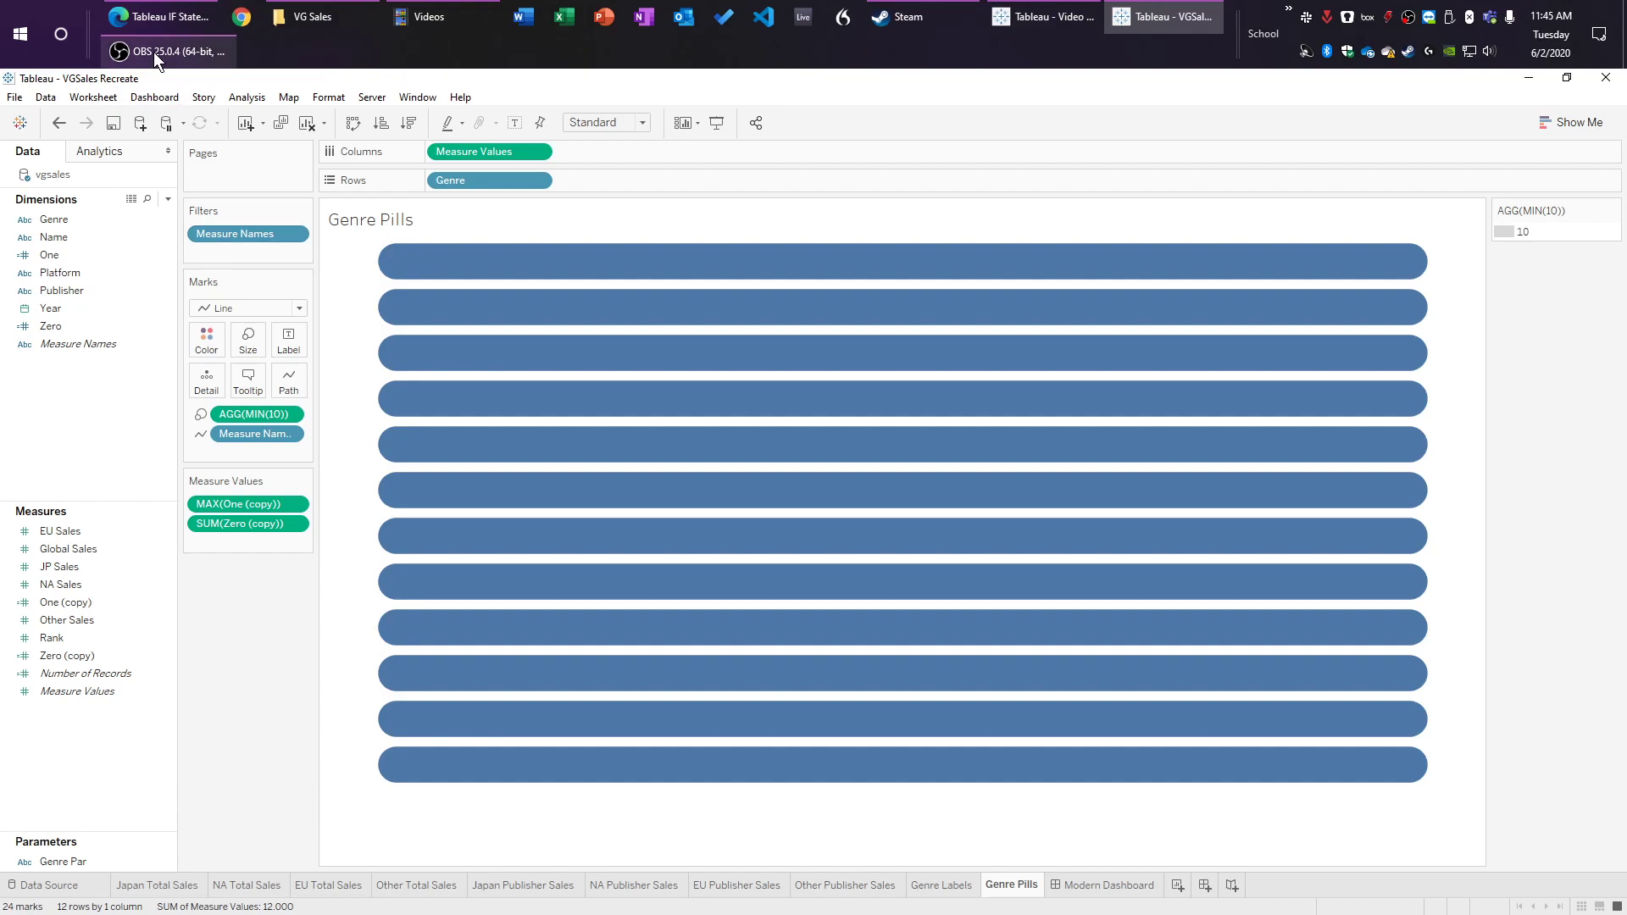
Step: Switch to the web browser and search for "tableau parameters"
left_click(171, 29)
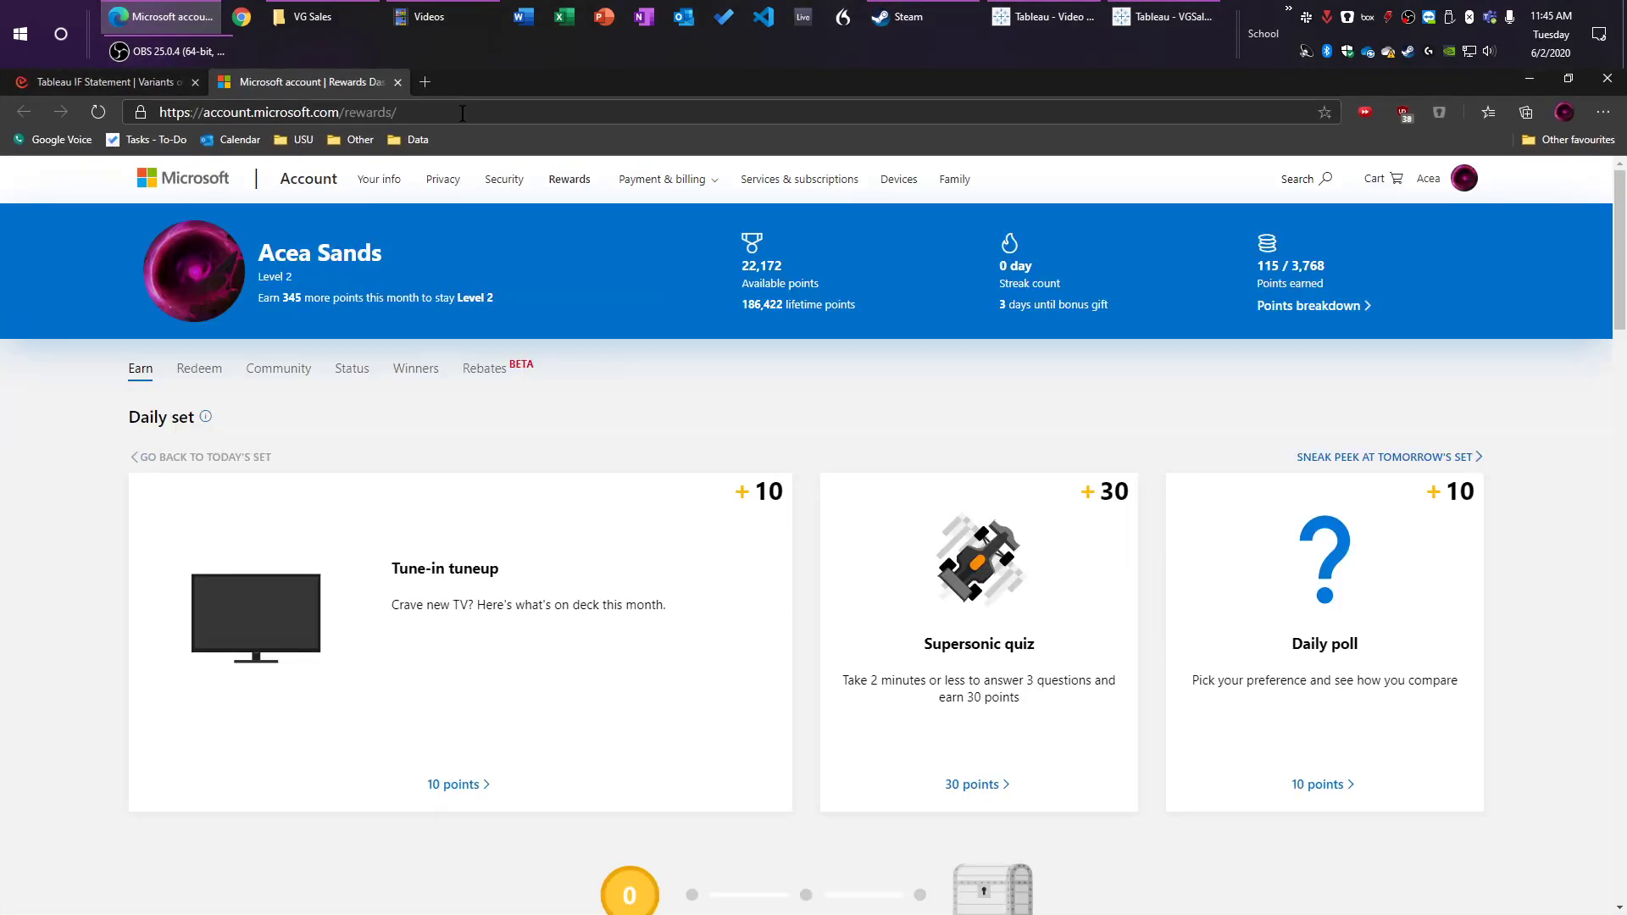
left_click(462, 113)
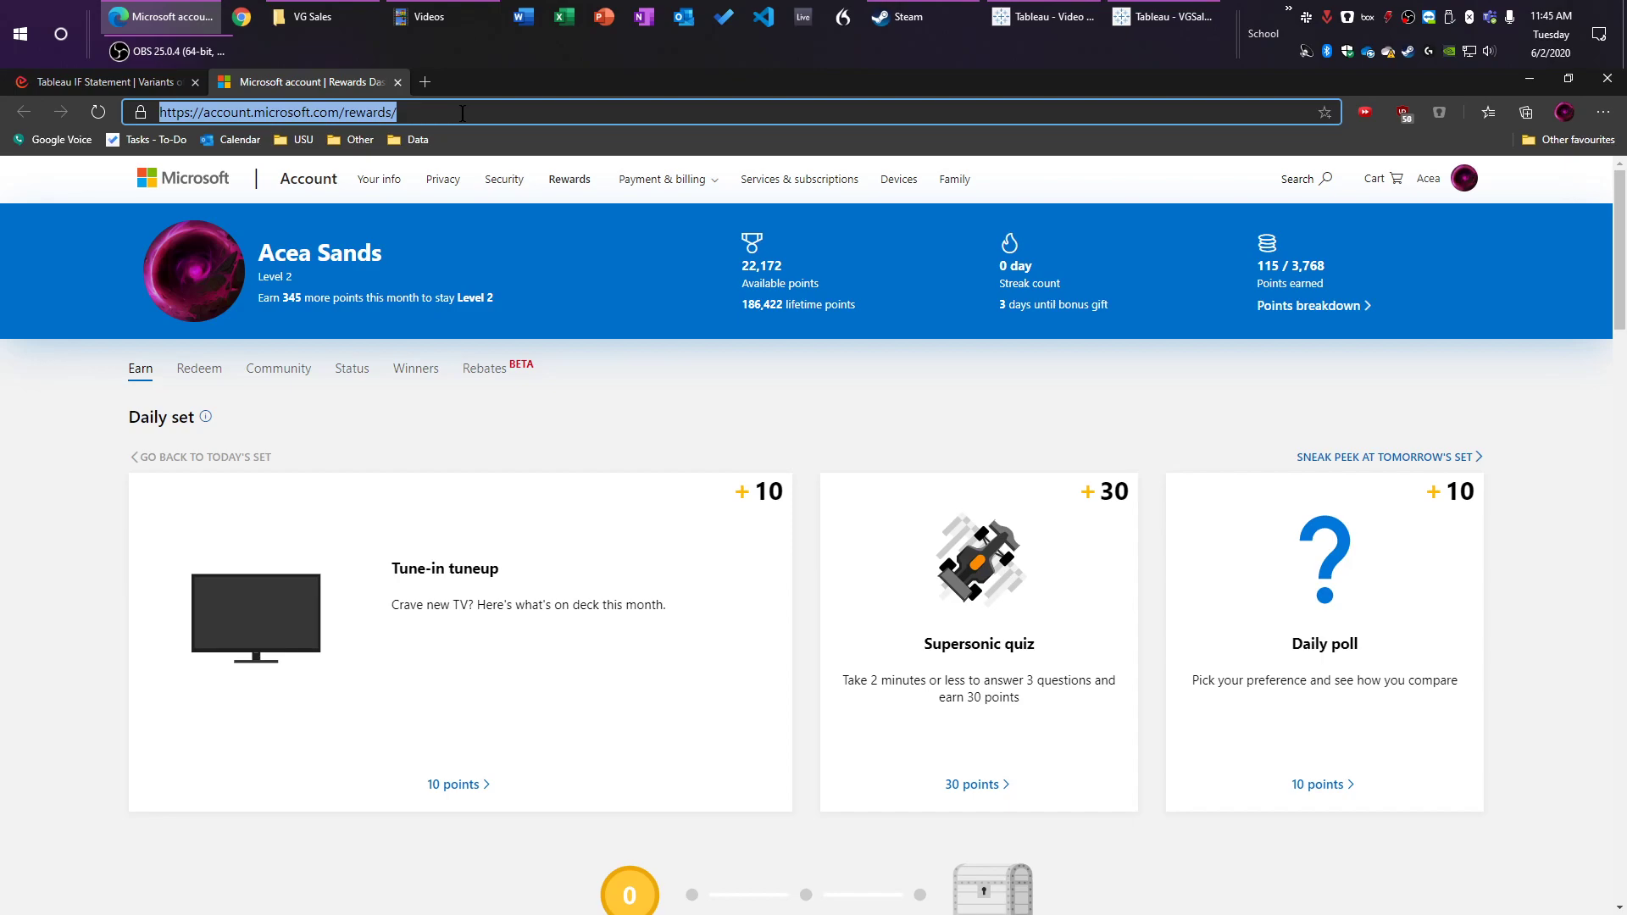
type("tabl")
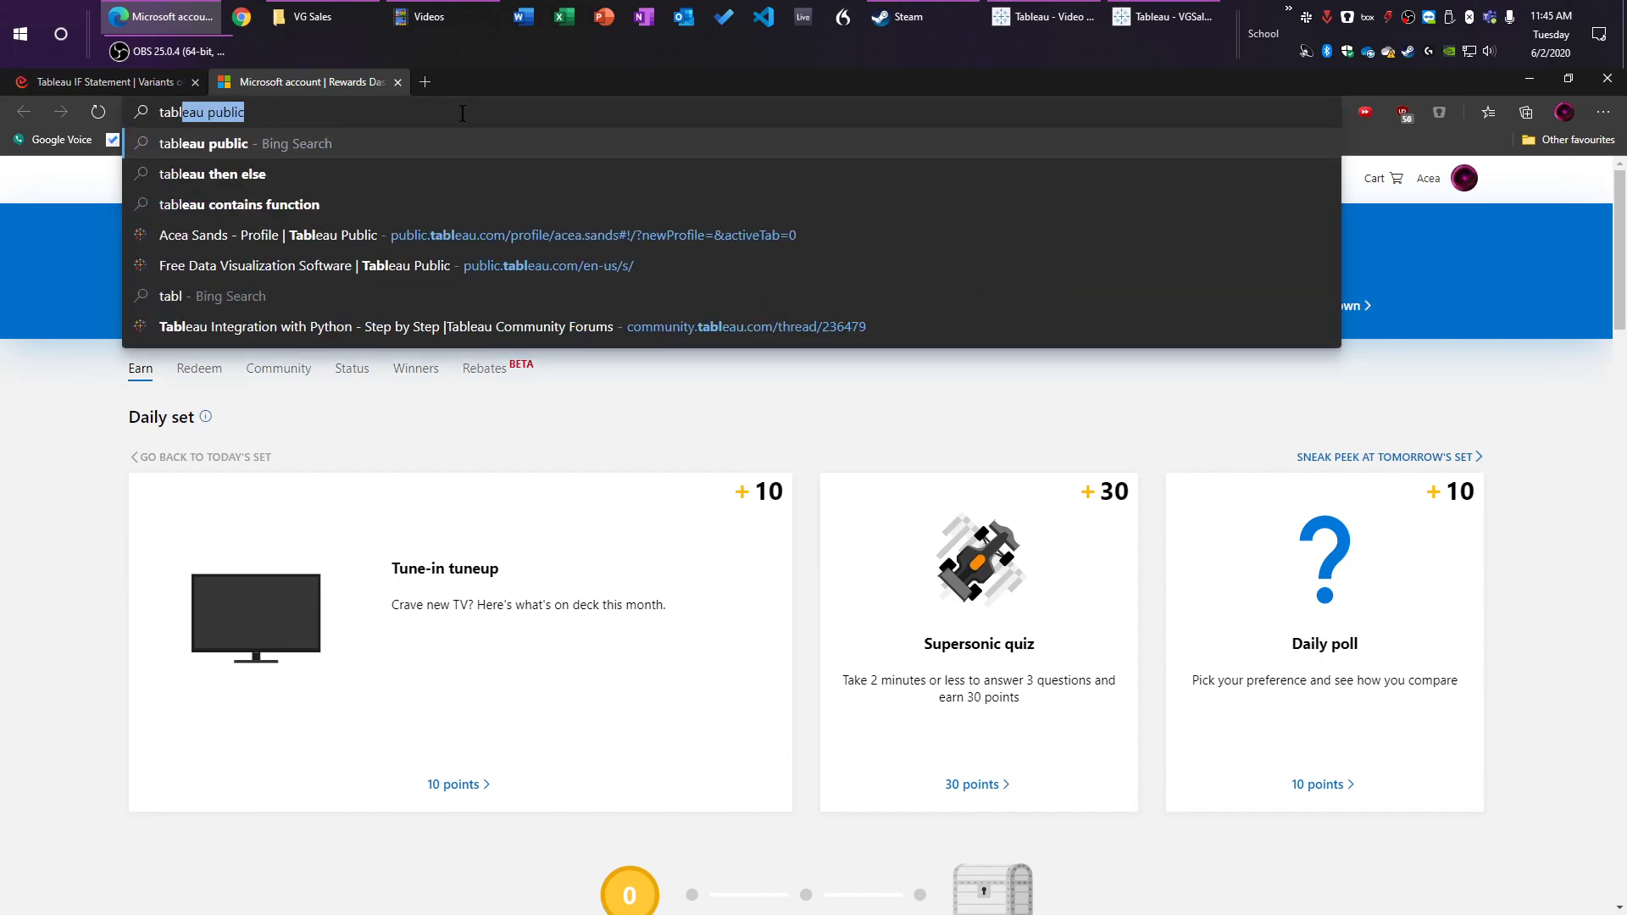
type("eau parameters")
key("Return")
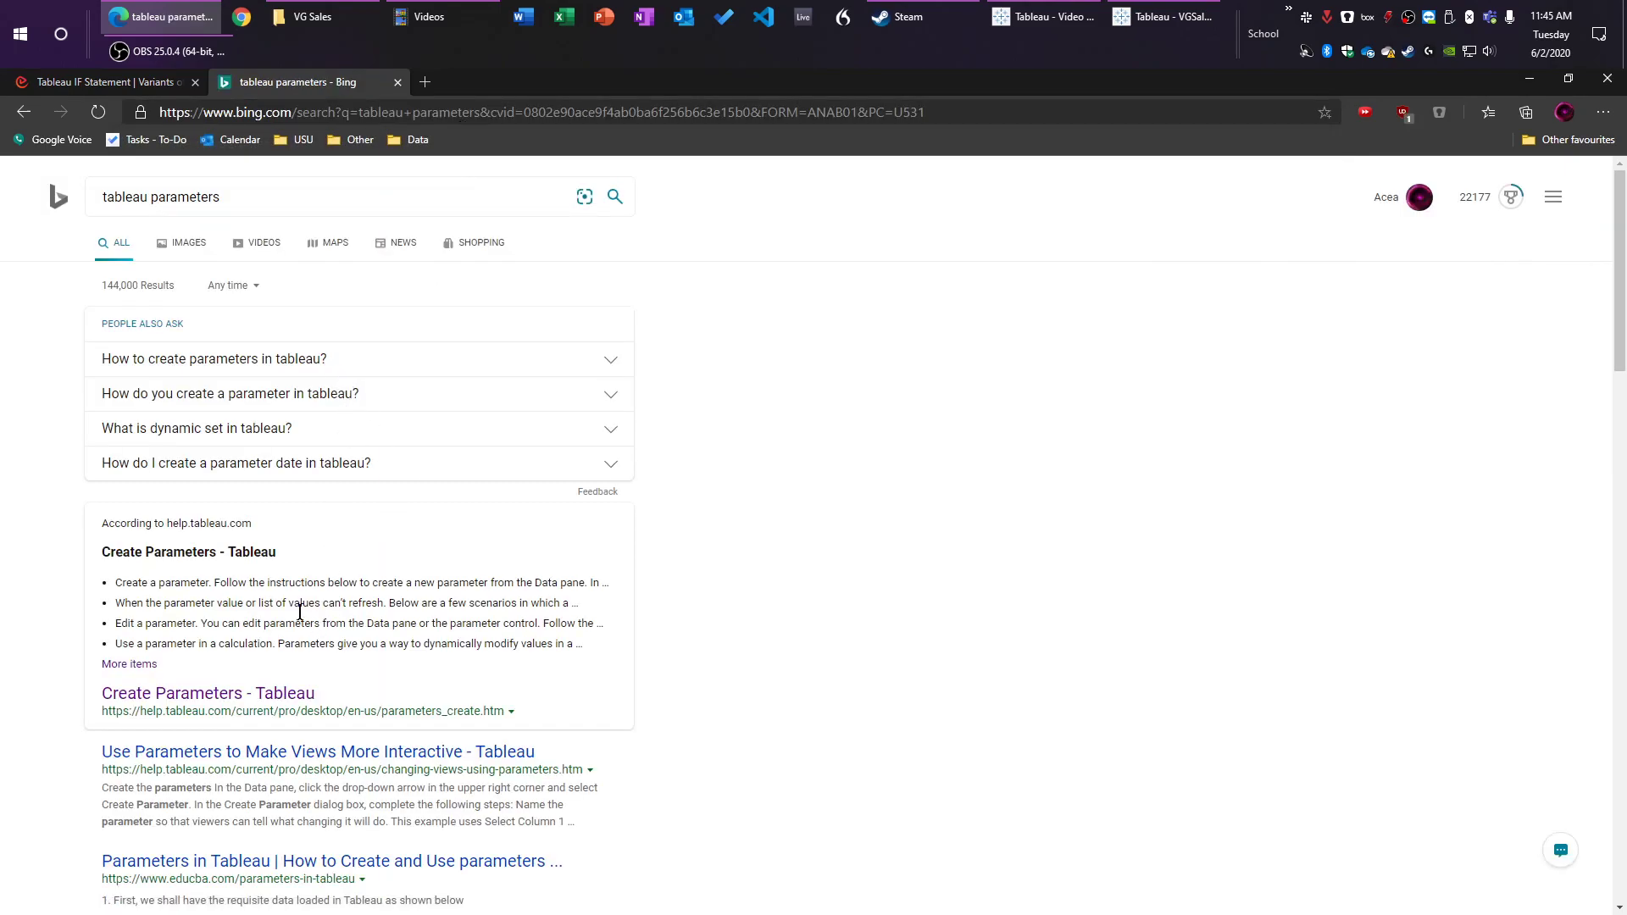
Step: Open the educba article on parameters in Tableau, read its introduction and close the browser
scroll(289, 559, "down", 1)
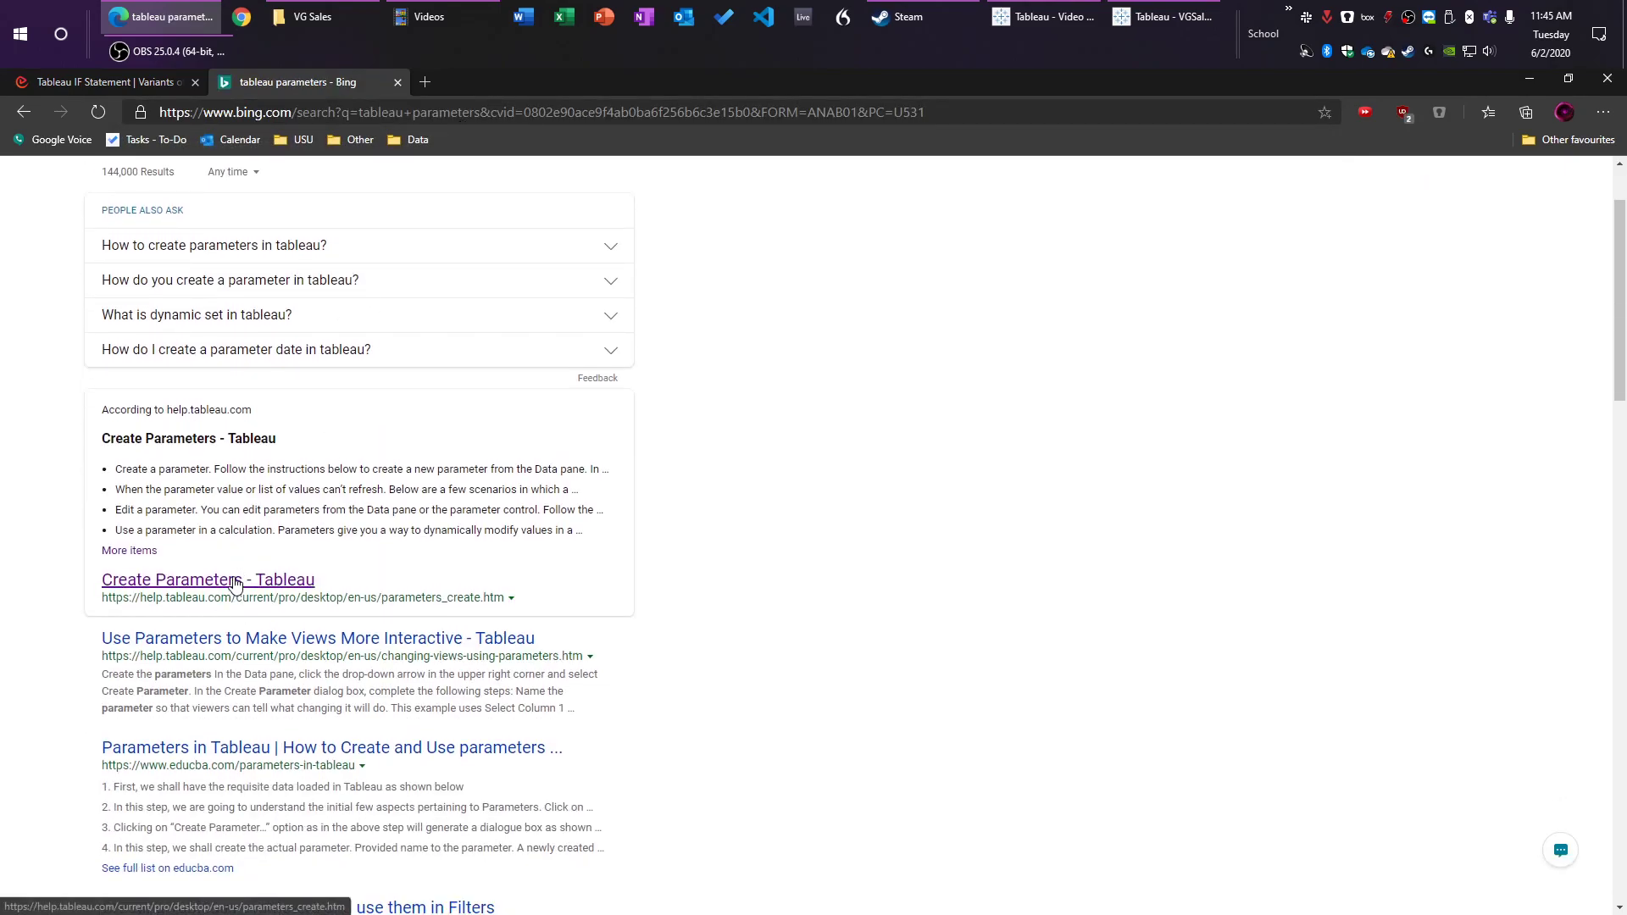
left_click(436, 749)
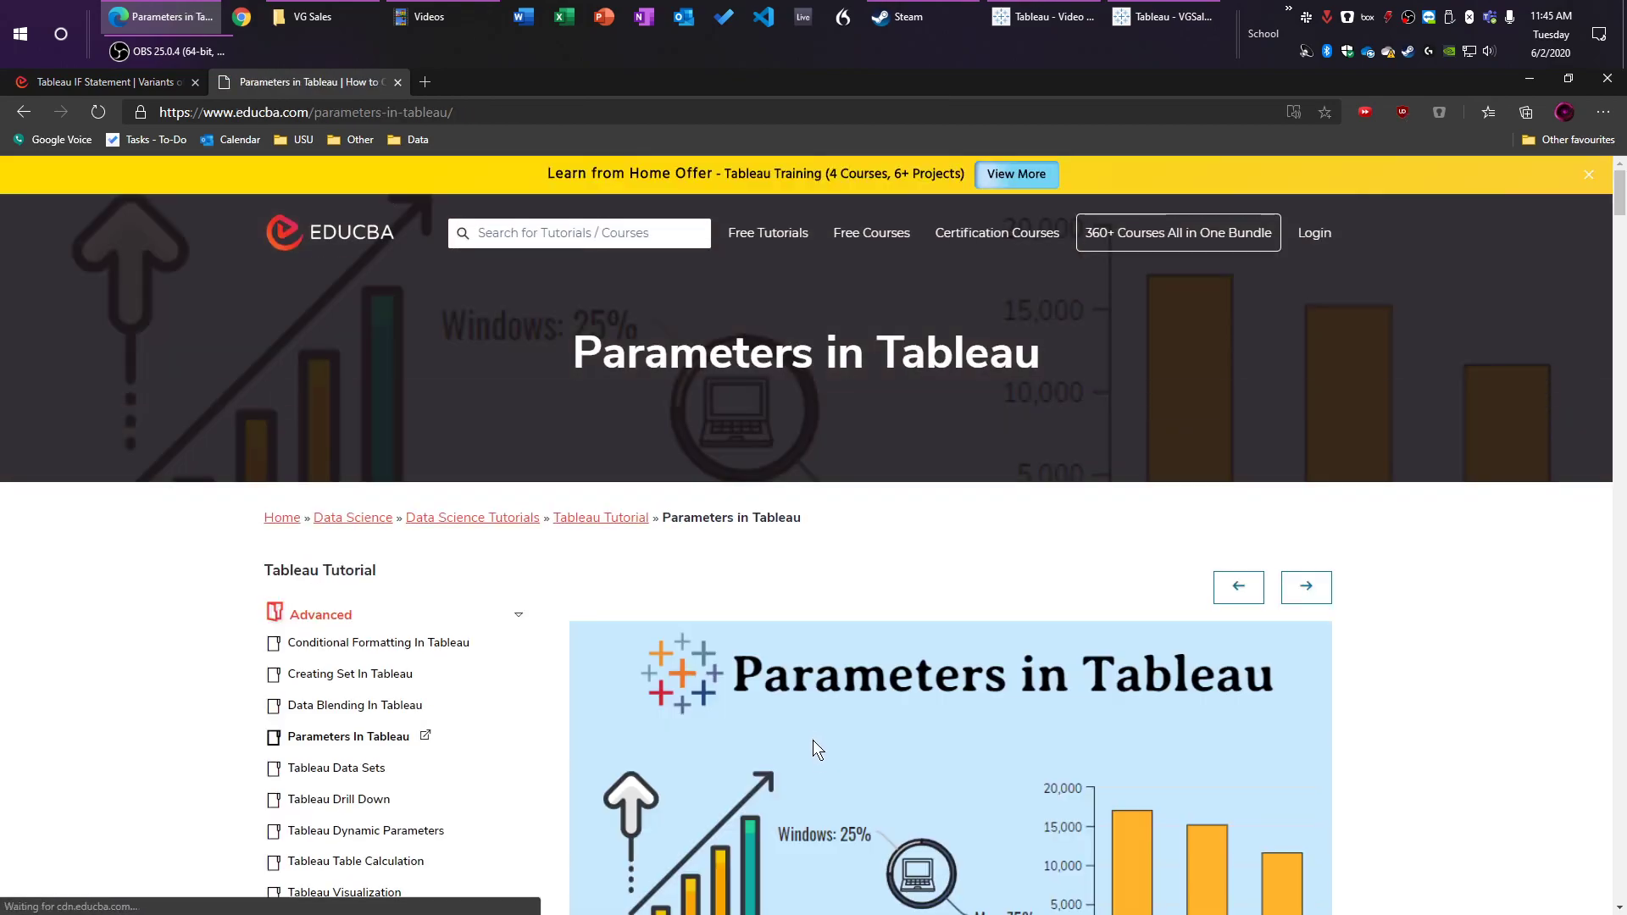
scroll(813, 744, "down", 8)
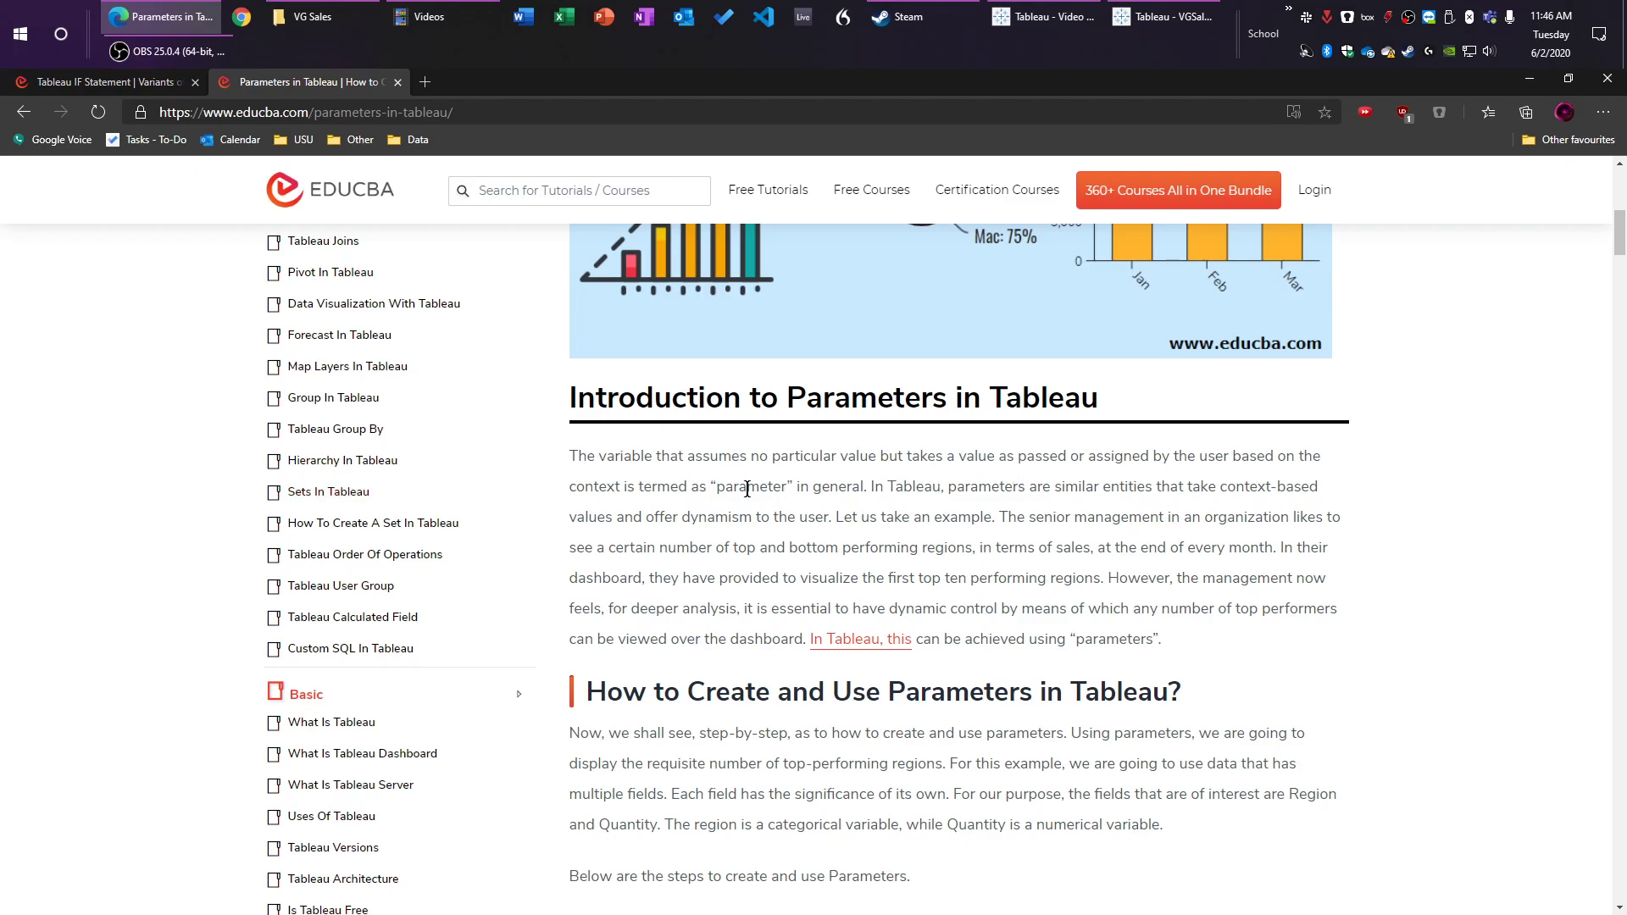
left_click(1615, 77)
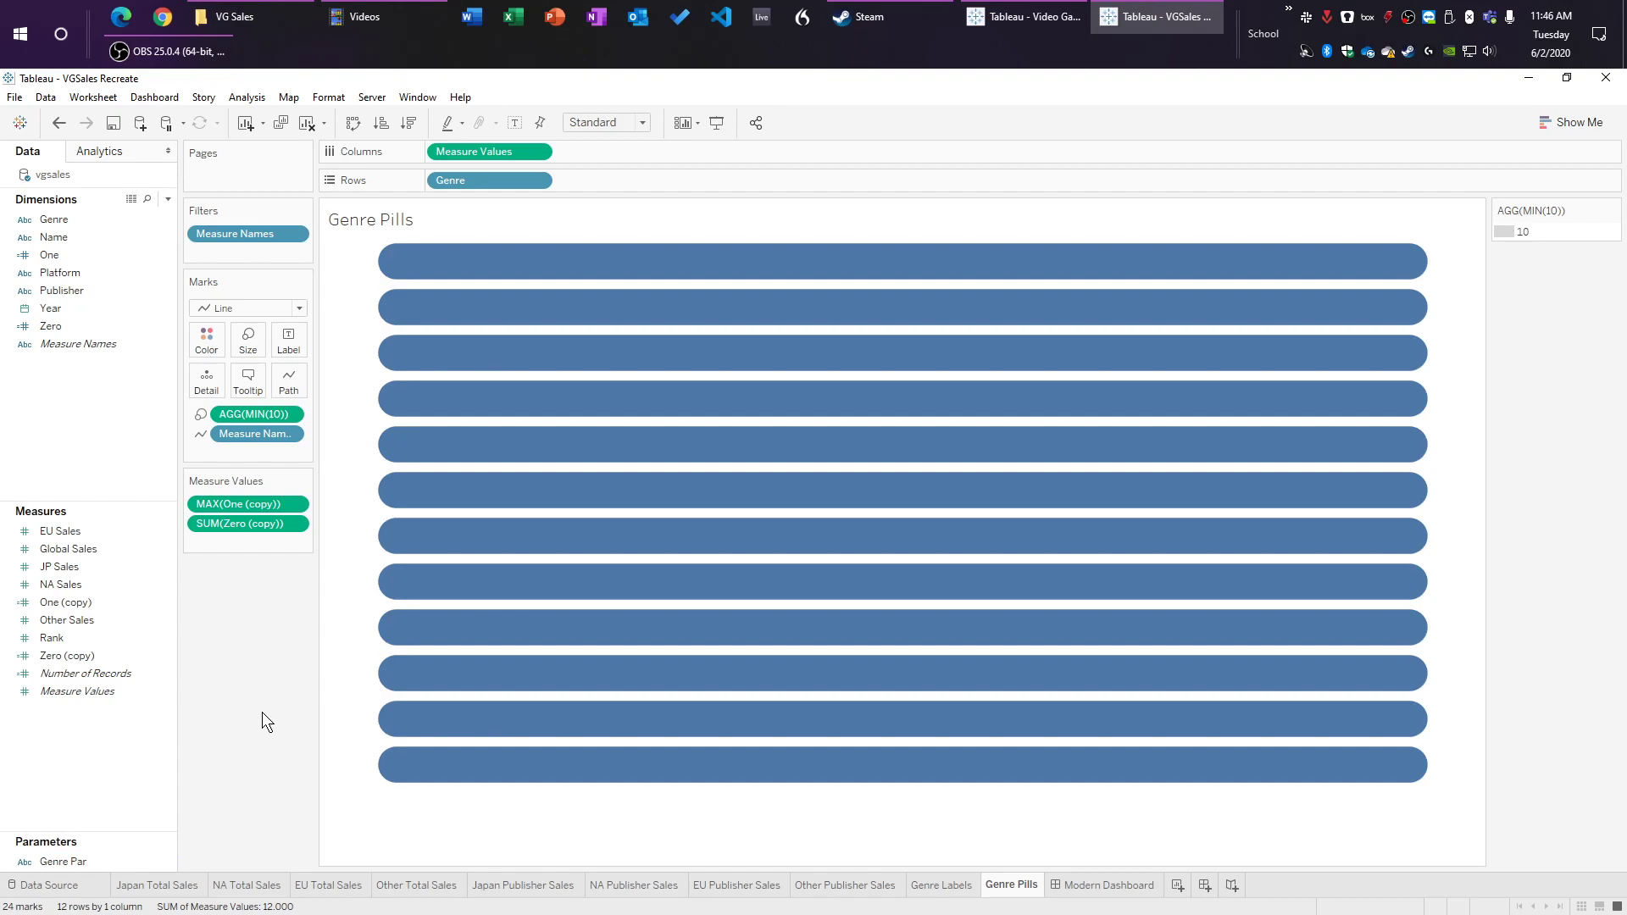
Step: Review the settings of the Genre Par parameter without changing them
right_click(67, 861)
left_click(149, 650)
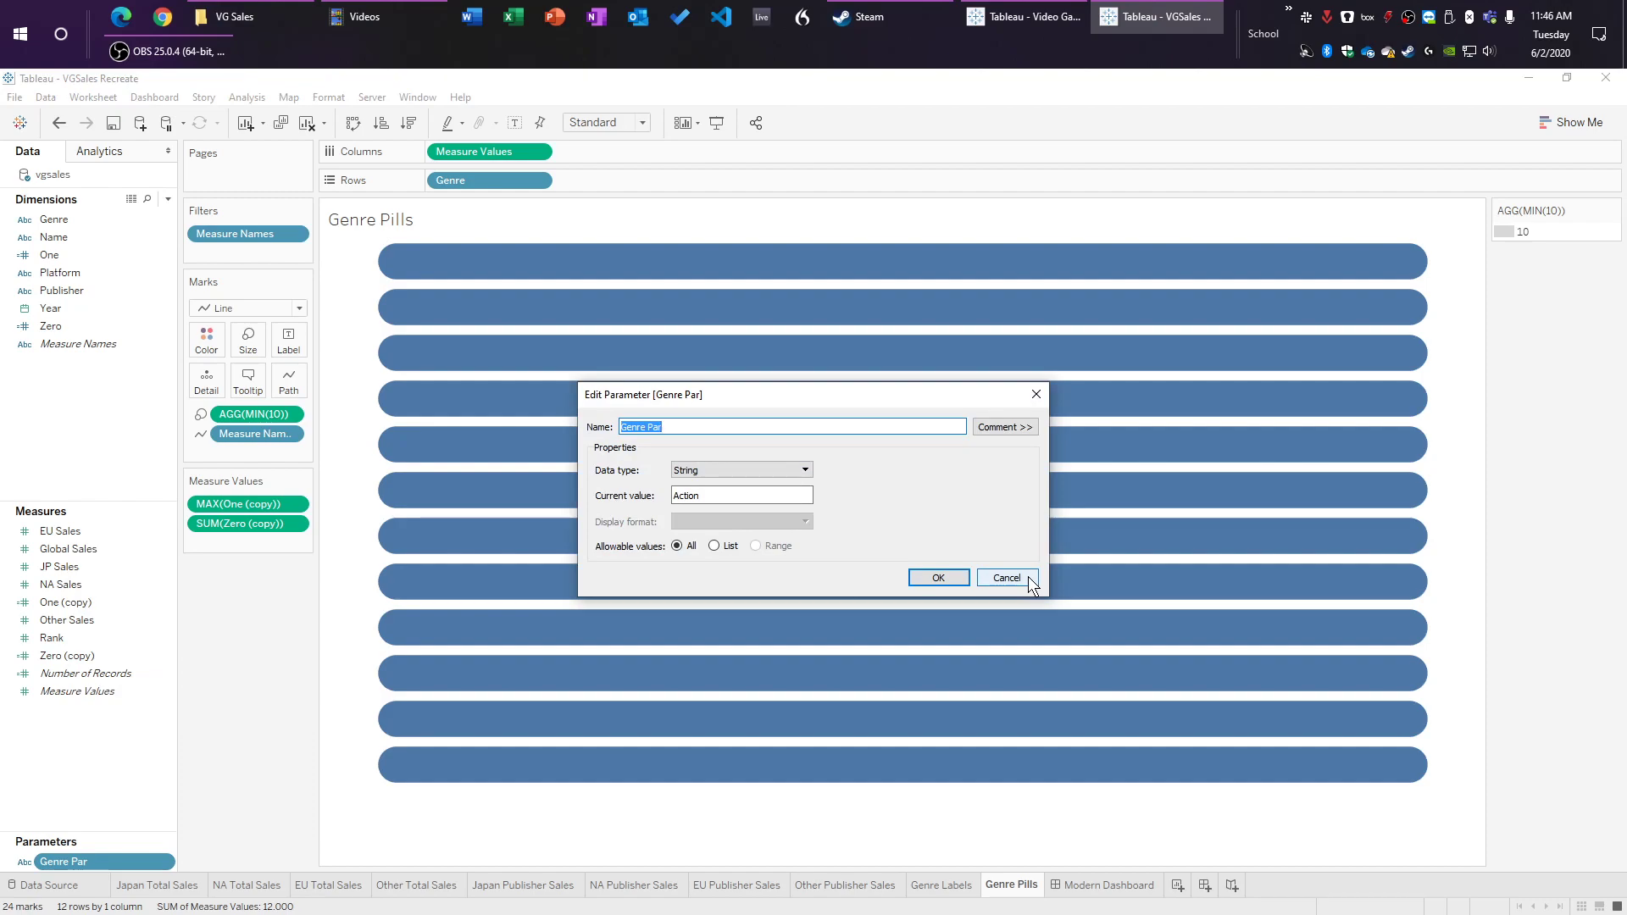
left_click(1029, 576)
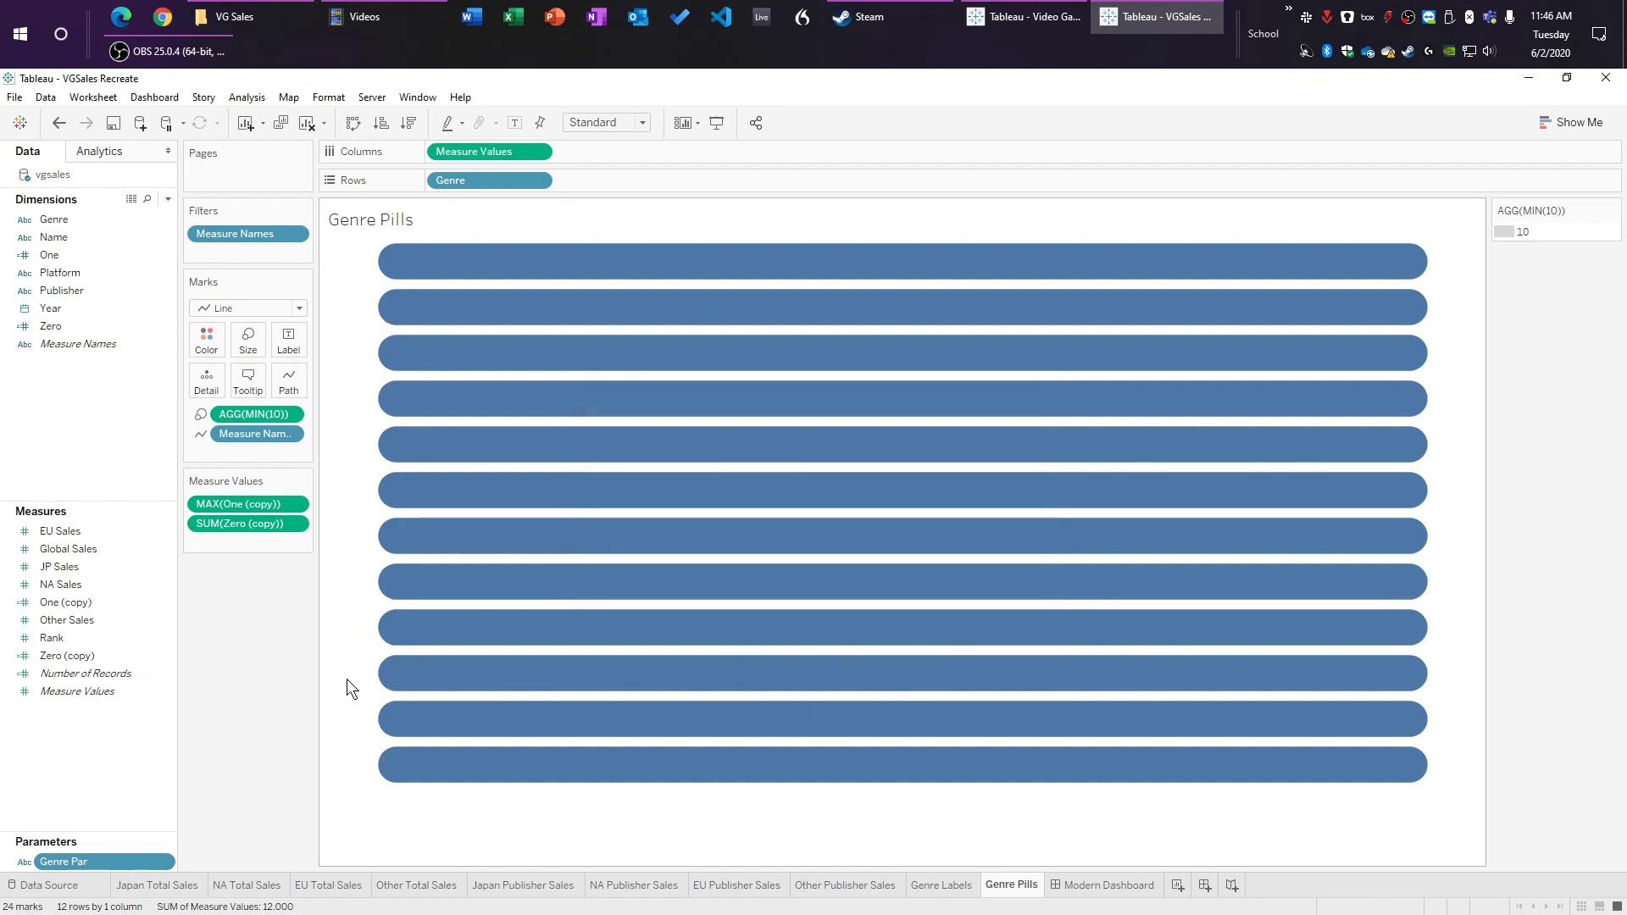
left_click(129, 781)
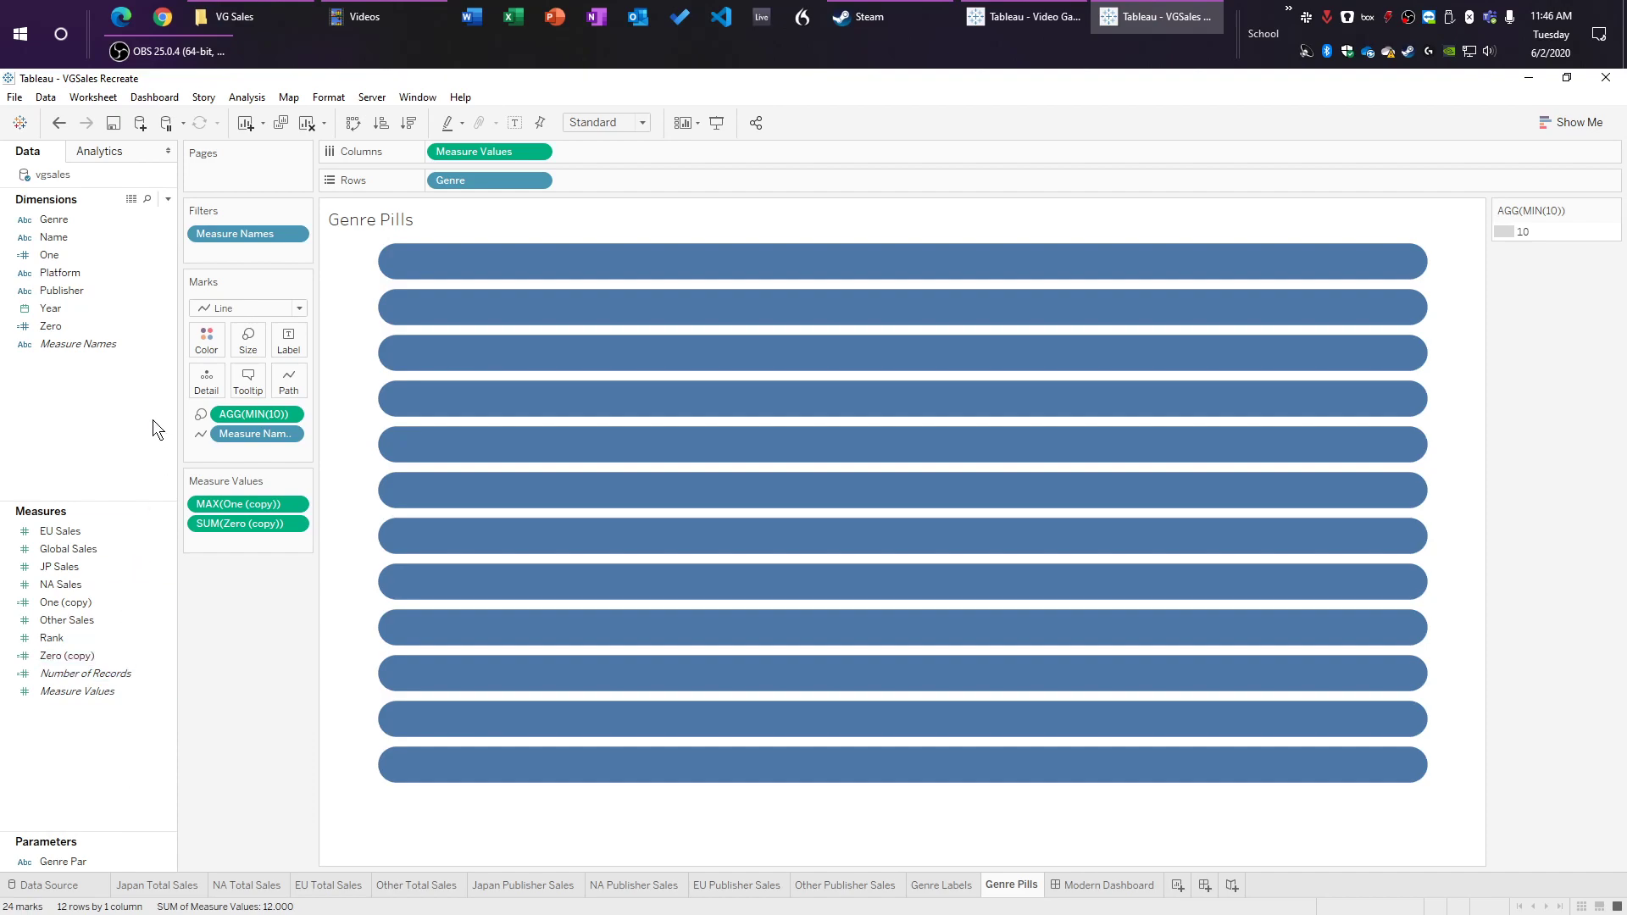
Step: Create a calculated field named "Genre = Genre" with the formula [Genre] = [Genre Par] and assign it to Color
right_click(104, 405)
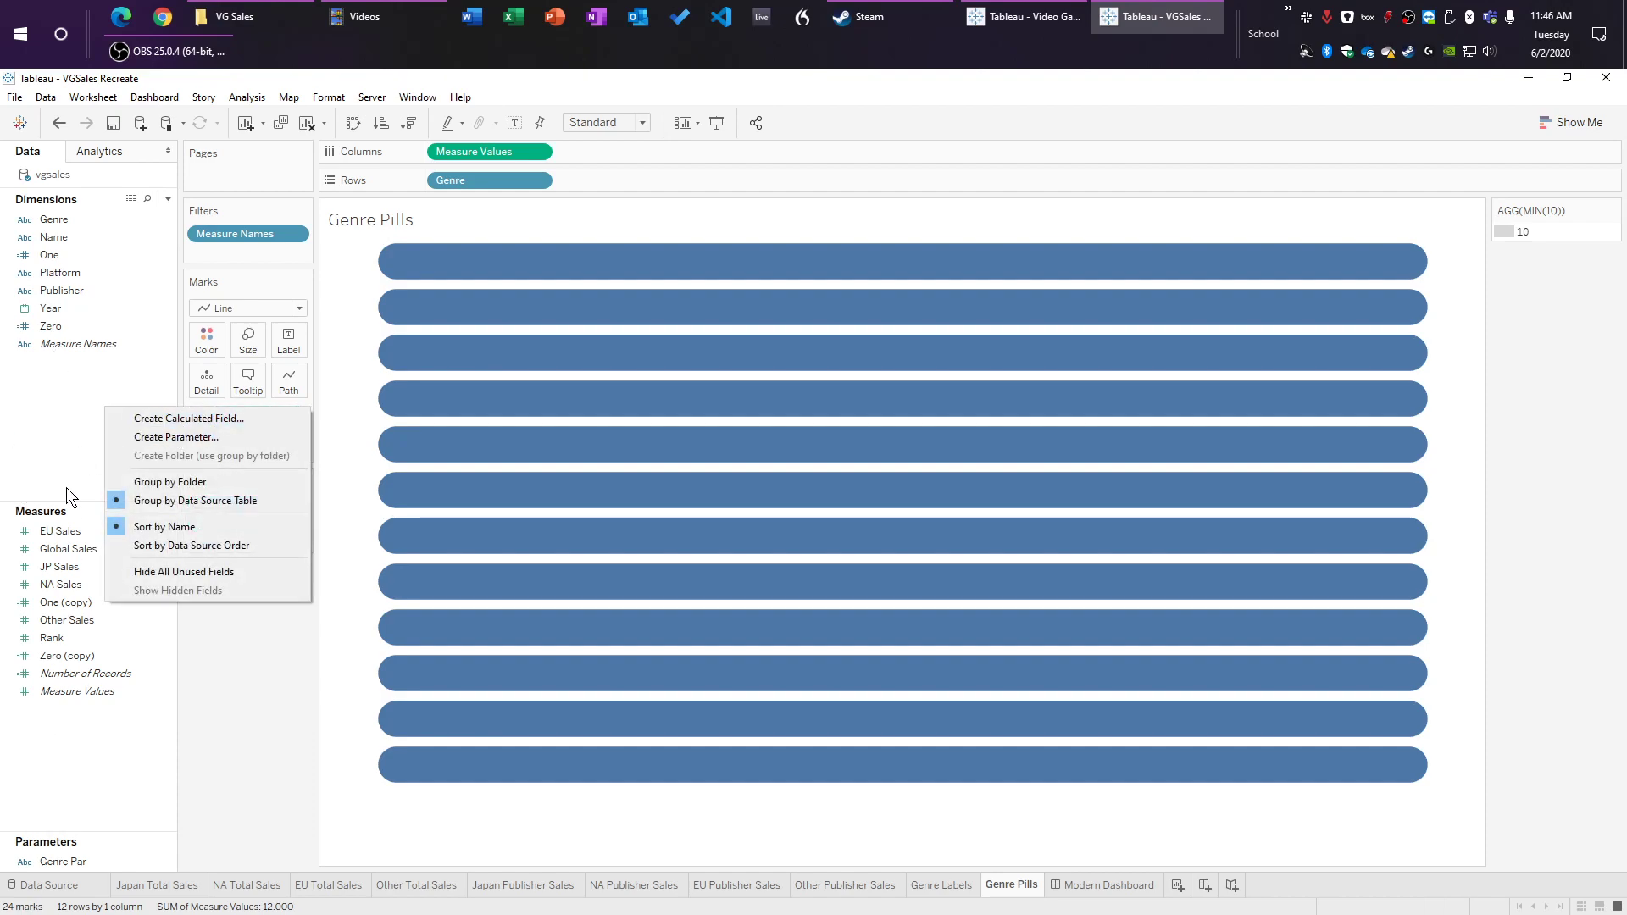
left_click(197, 419)
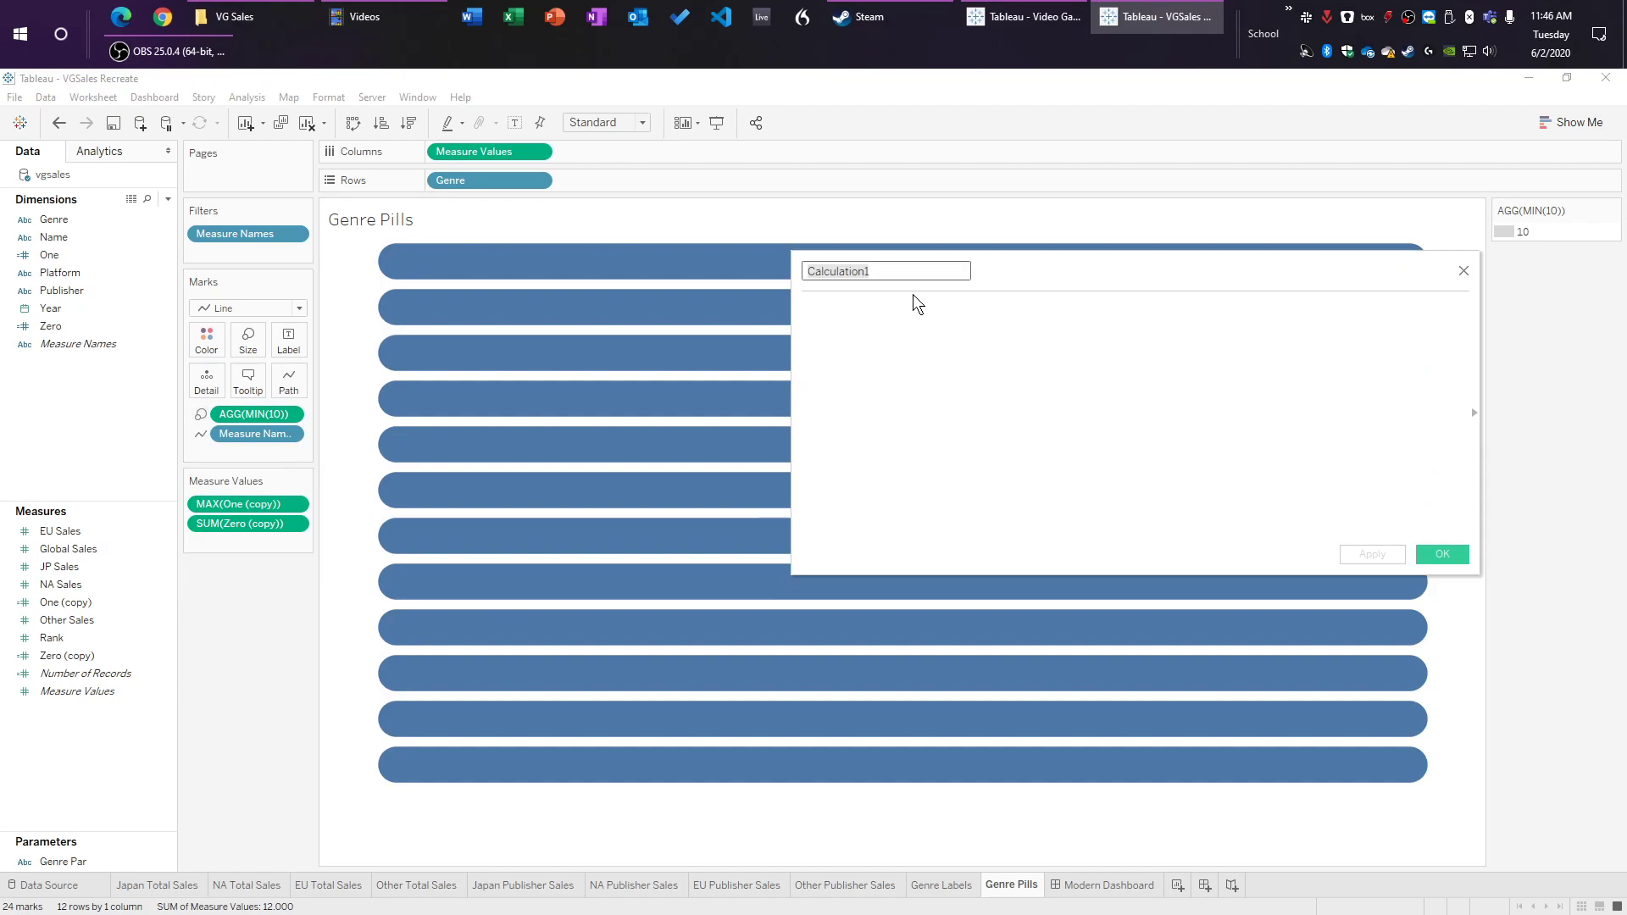
type("Genre = Genre")
key("Tab")
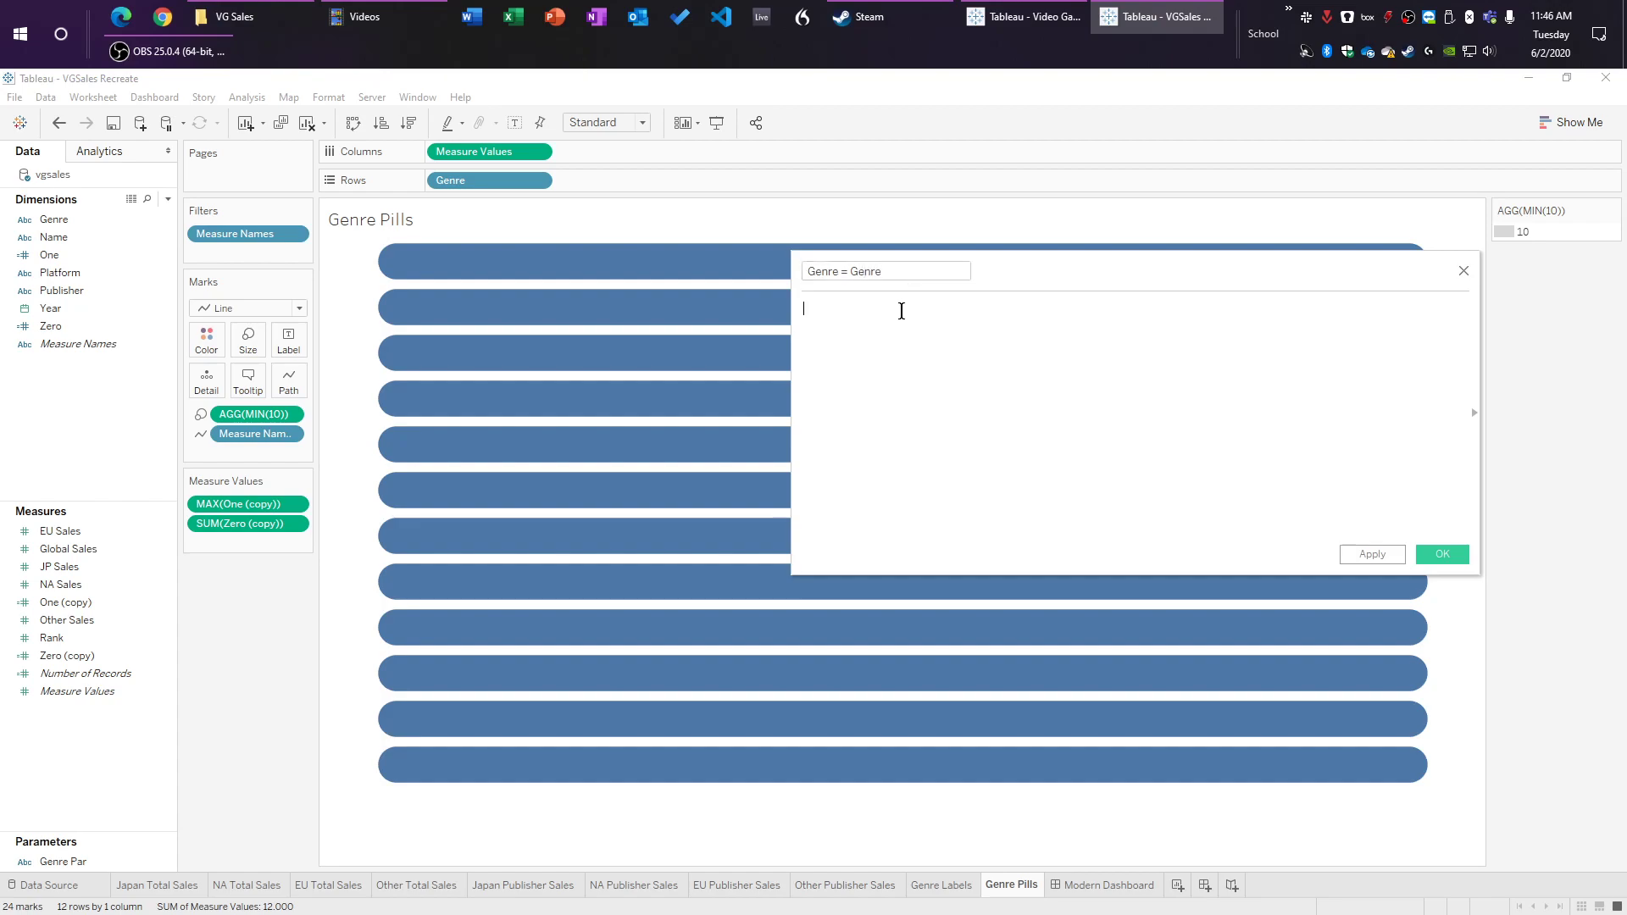
type("gen")
key("Return")
type("= genre")
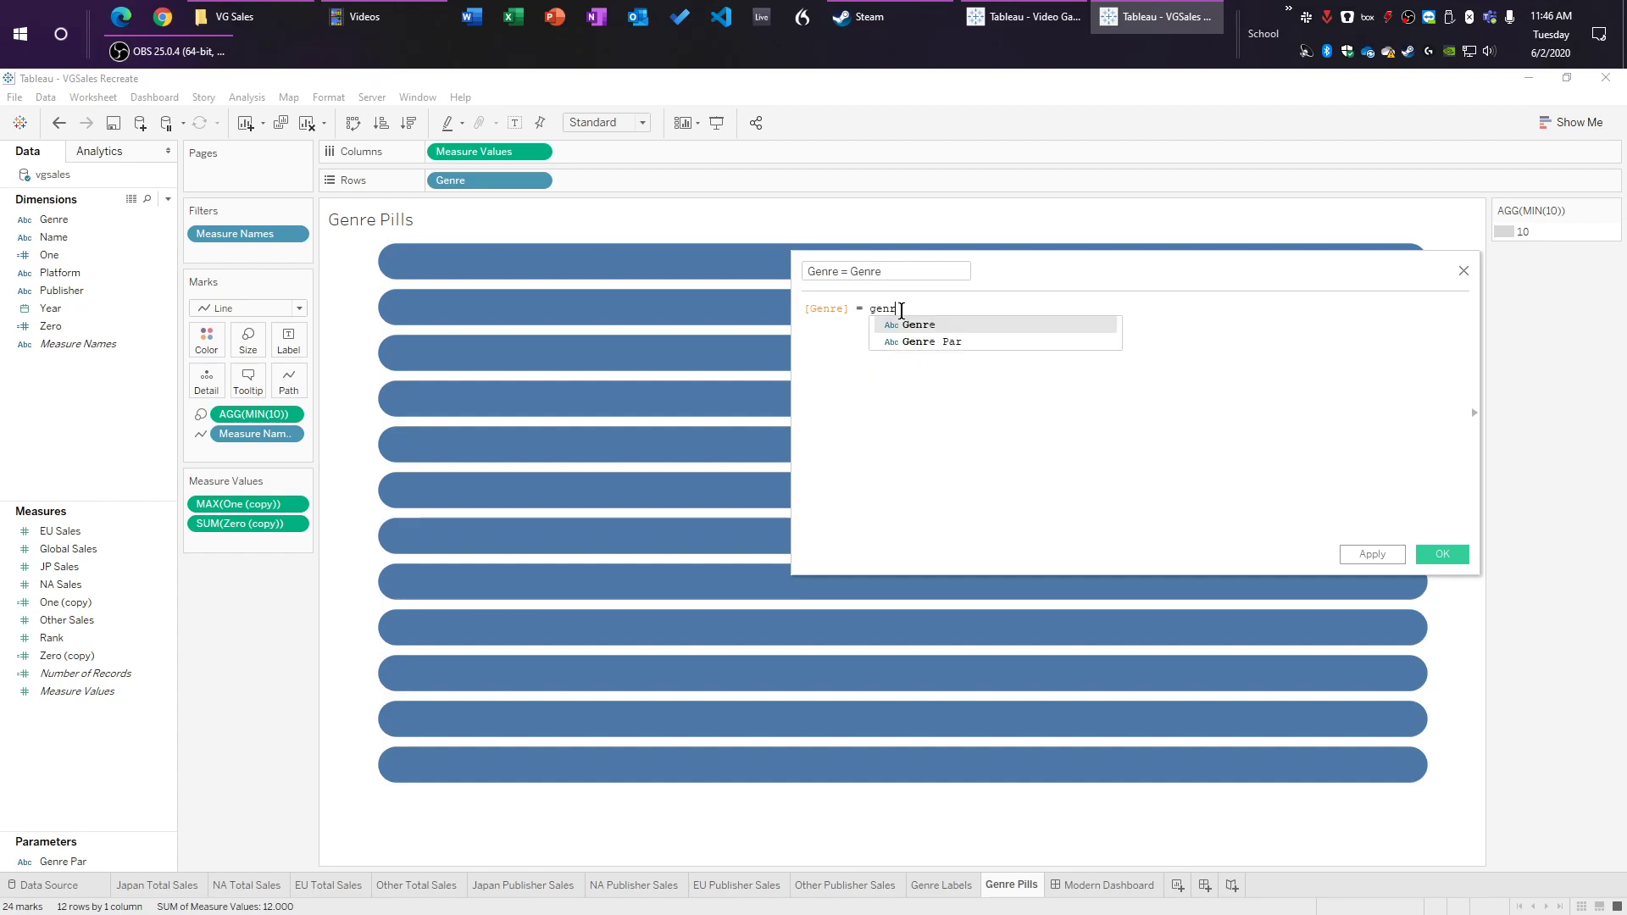
key("Return")
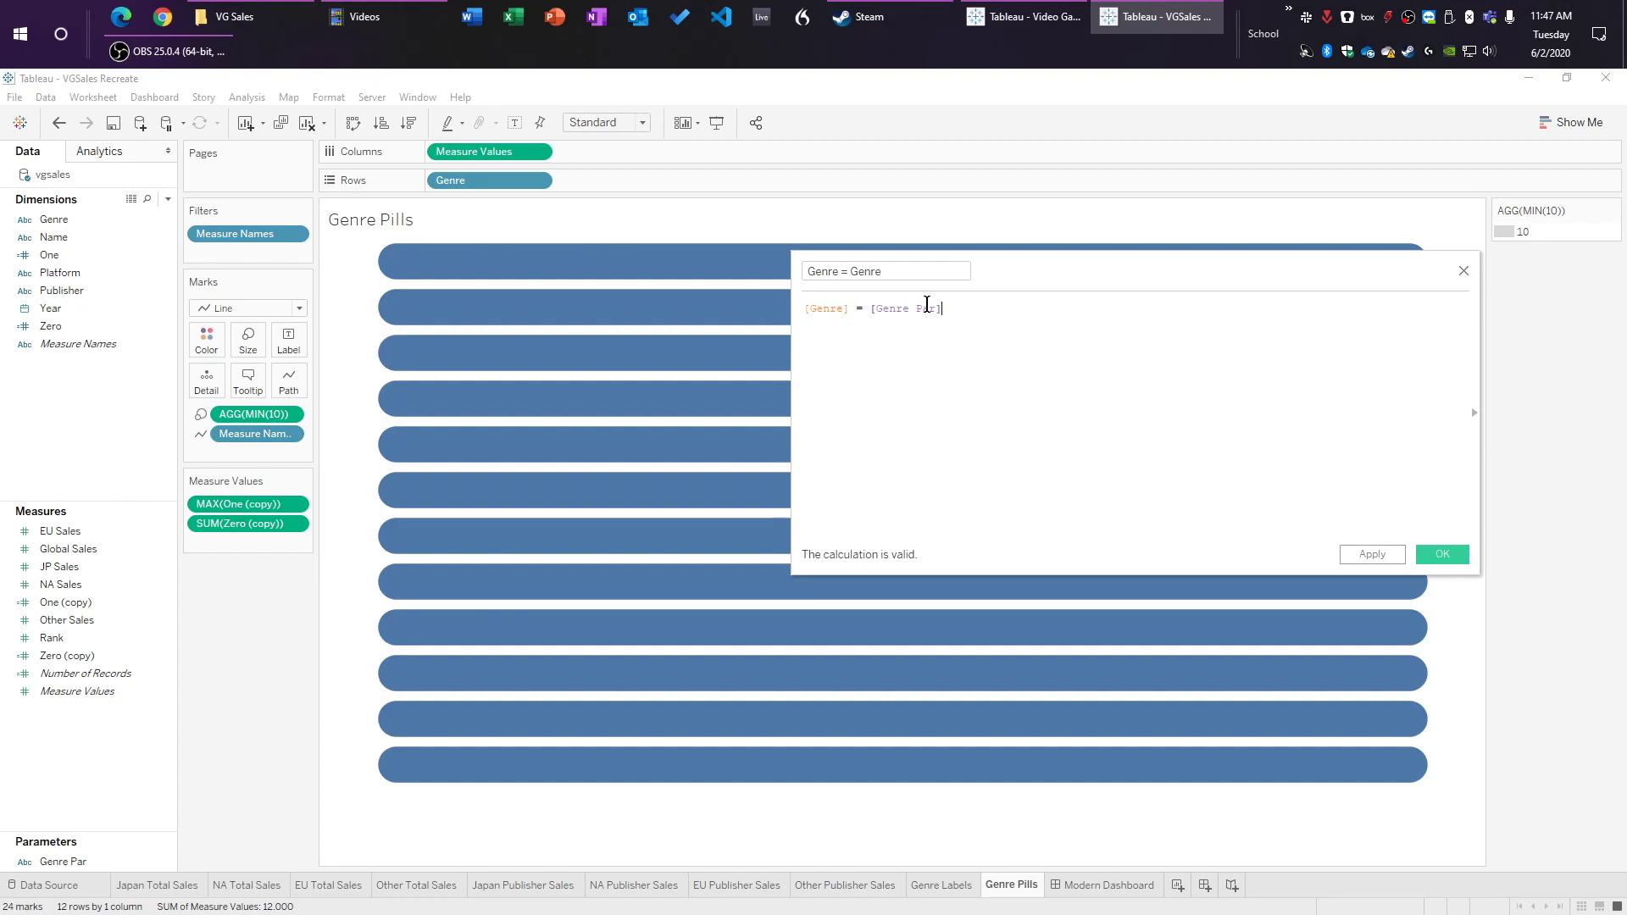
left_click(1443, 555)
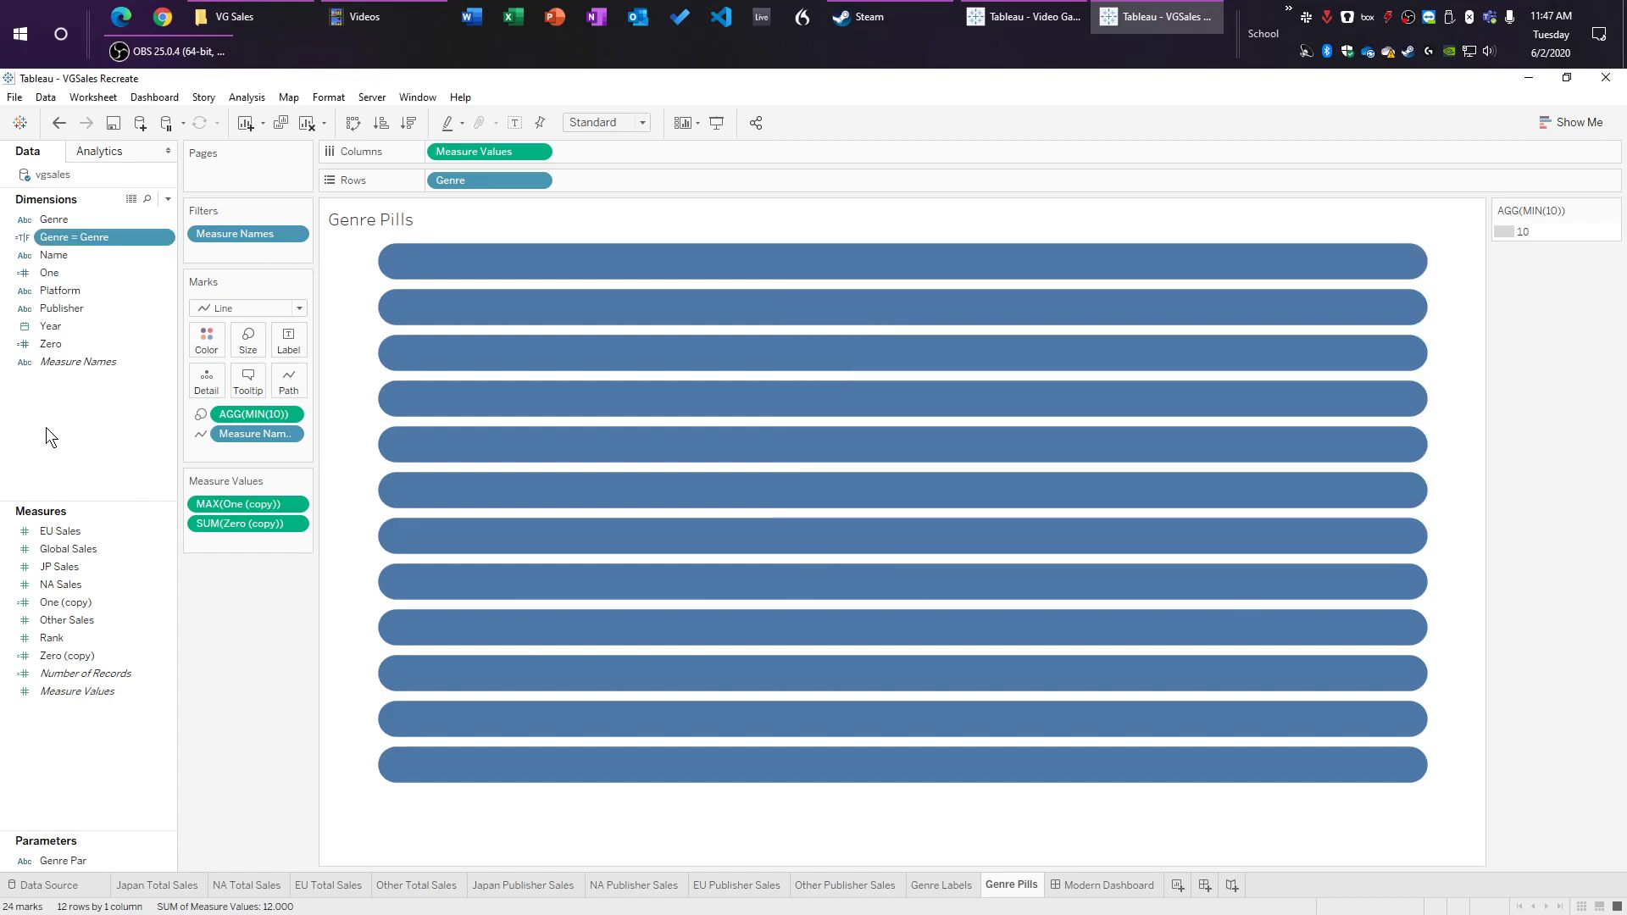
left_click(84, 475)
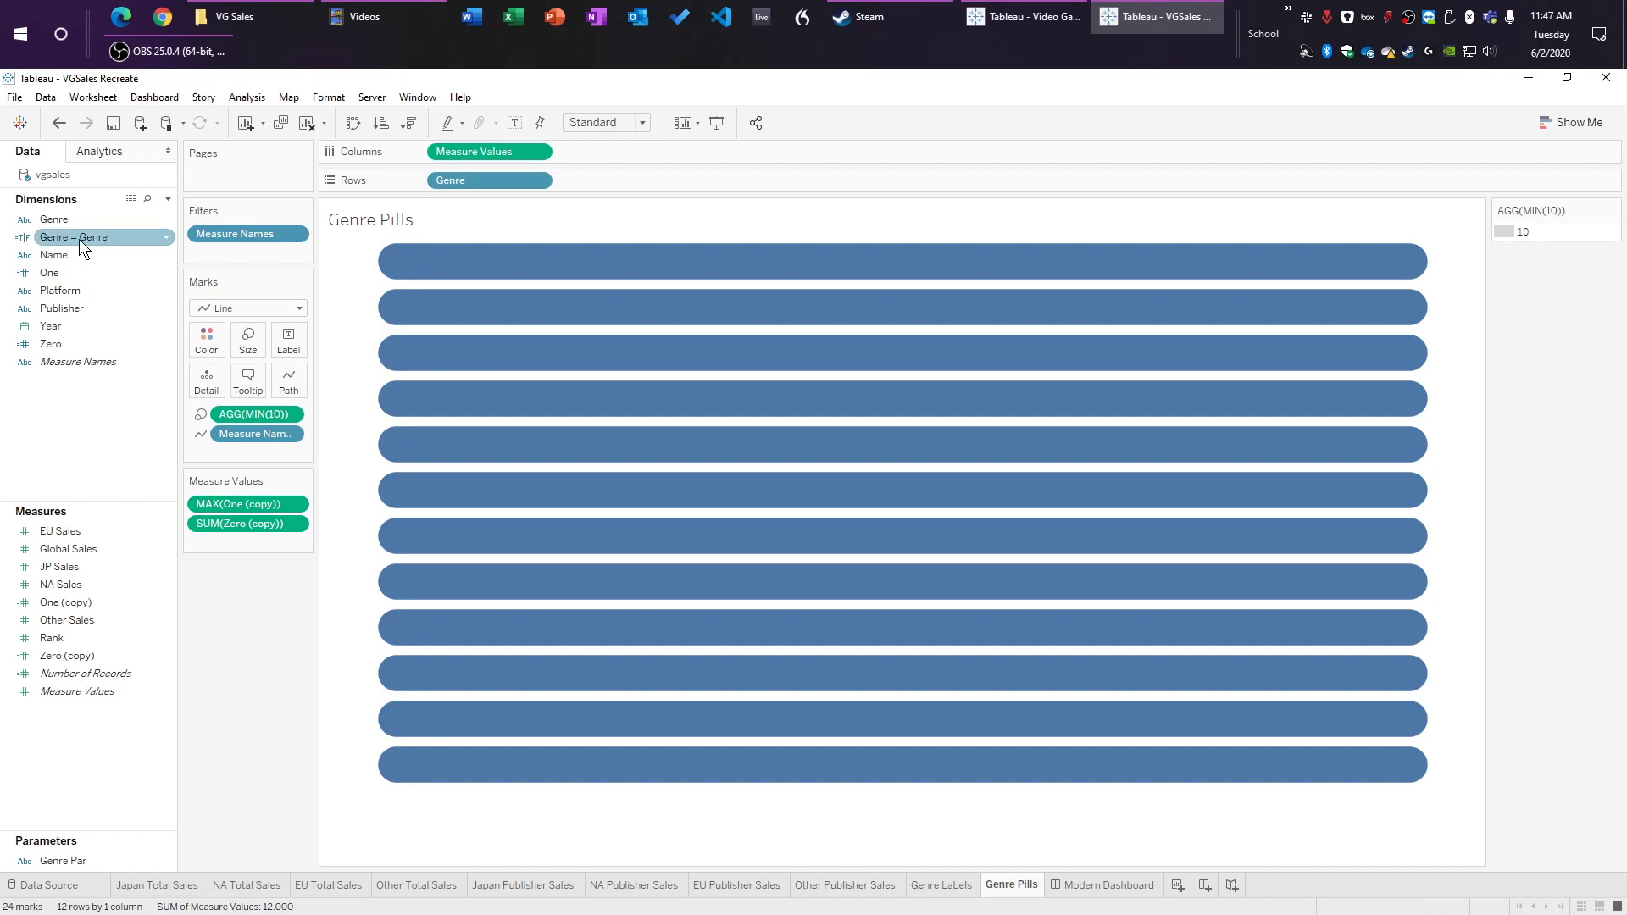
left_click_drag(77, 239, 208, 346)
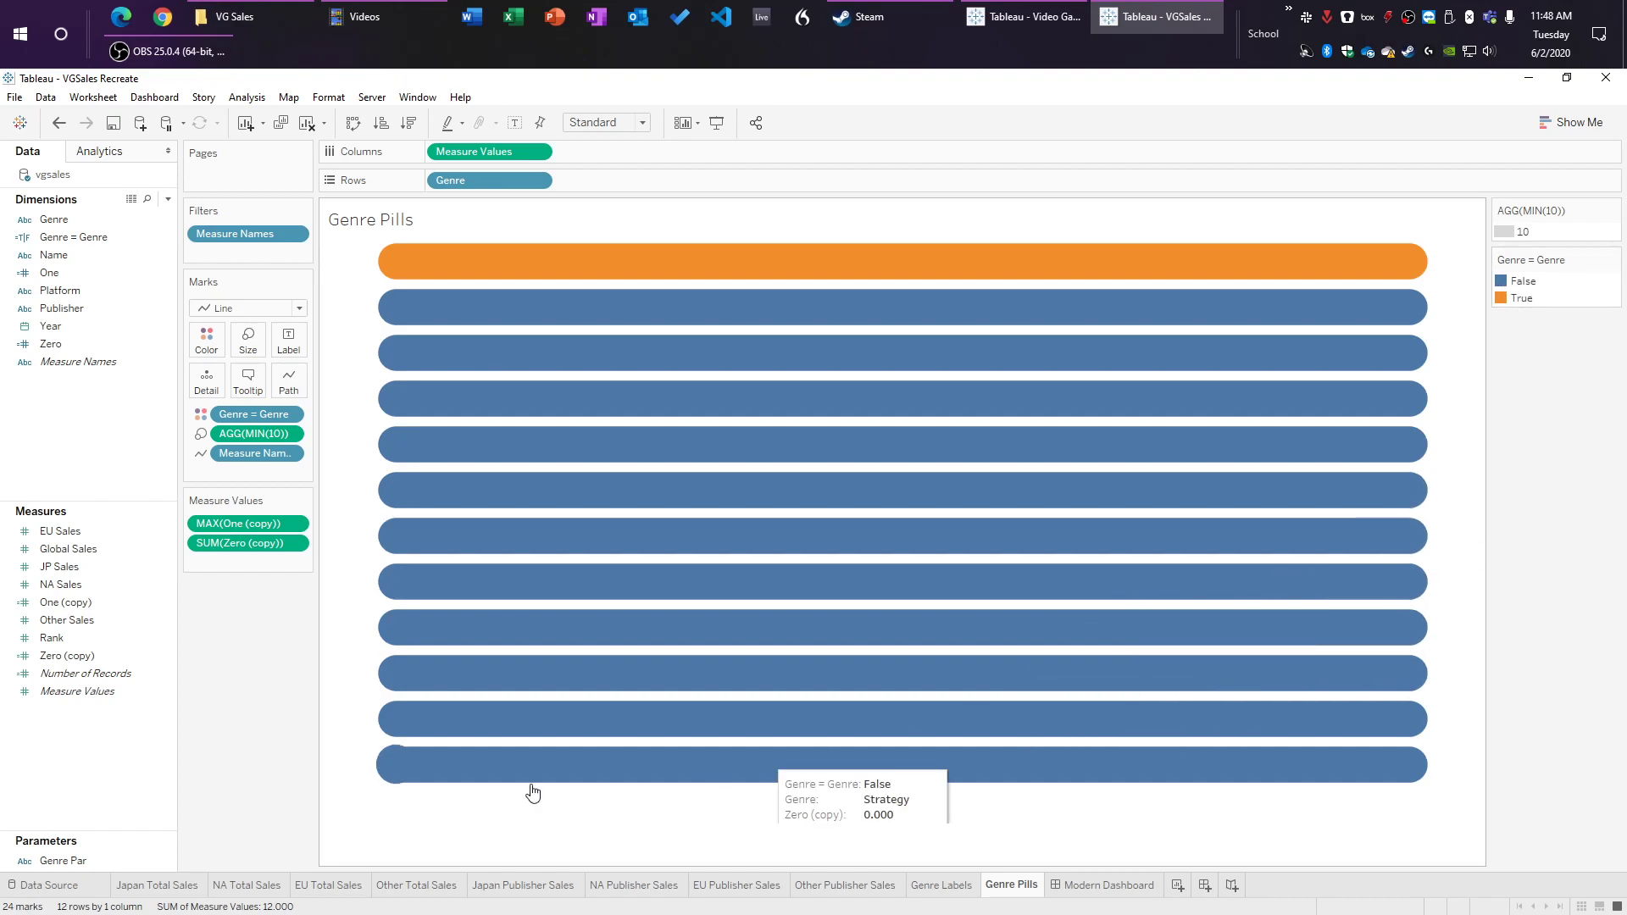
Step: Set the current value of the Genre Par parameter to Adventure to test the pill highlighting
left_click(103, 862)
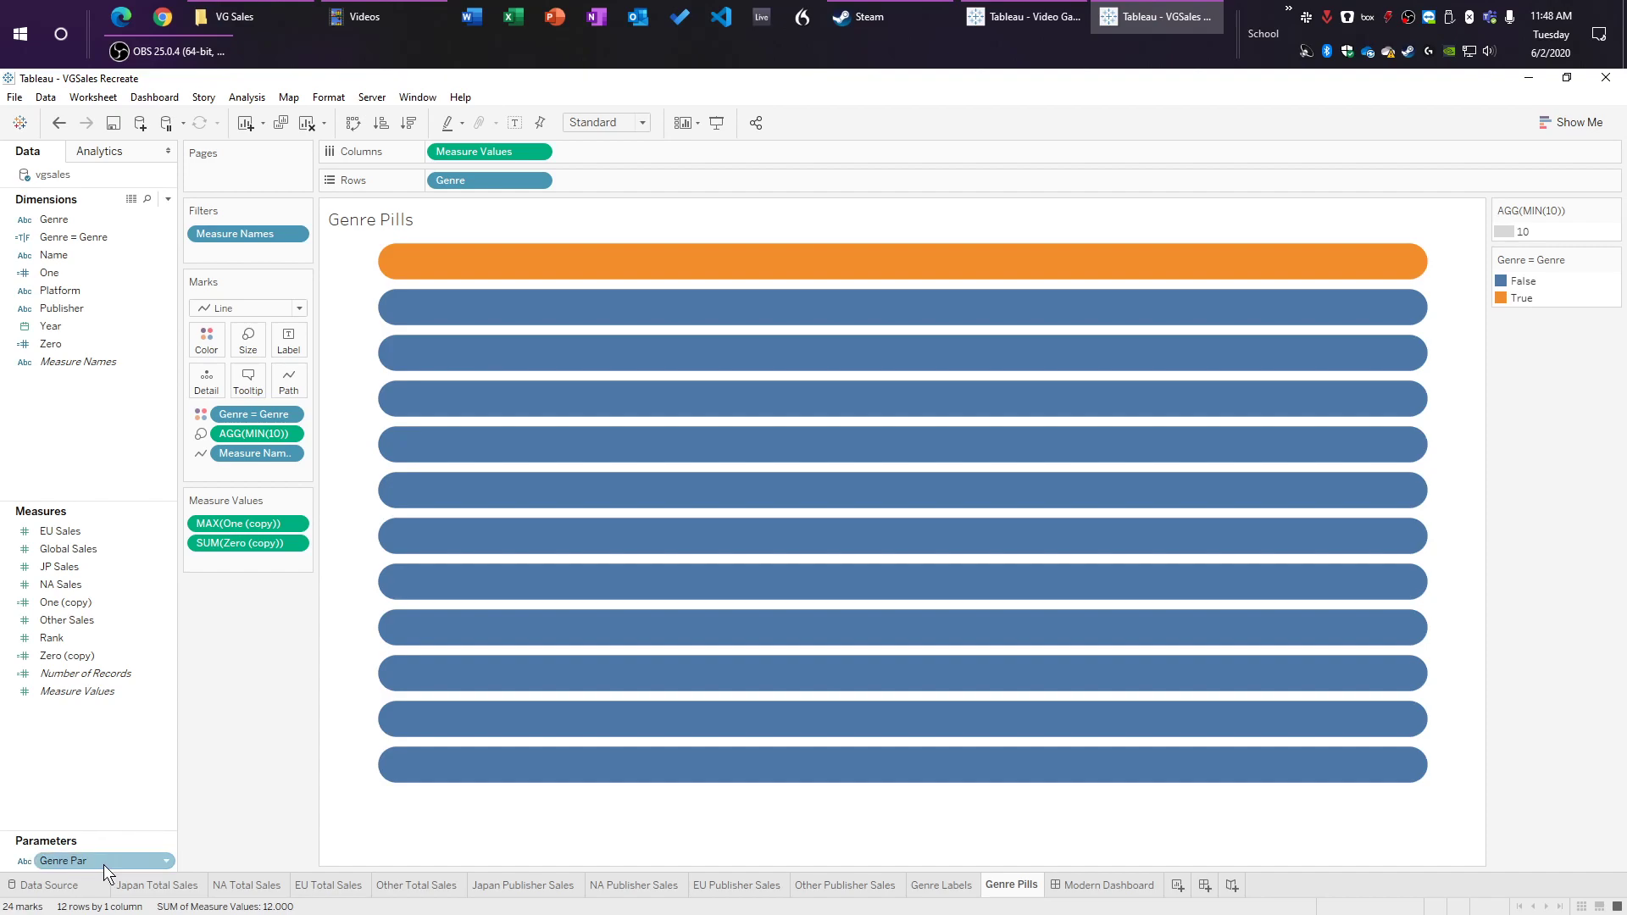
right_click(104, 865)
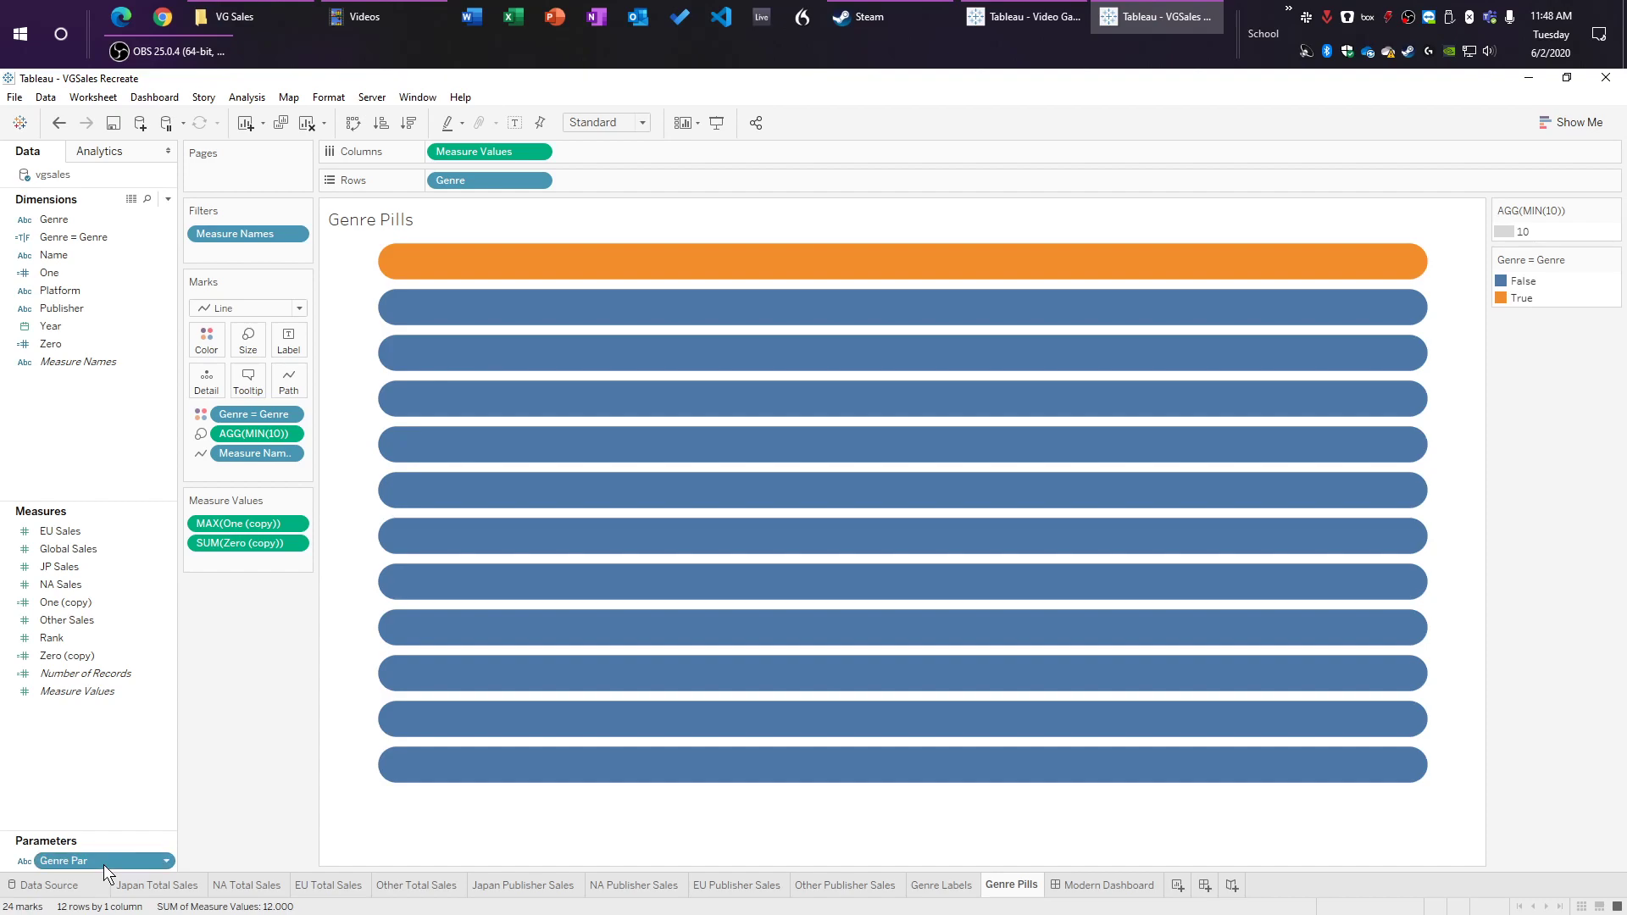
left_click(217, 627)
left_click(713, 498)
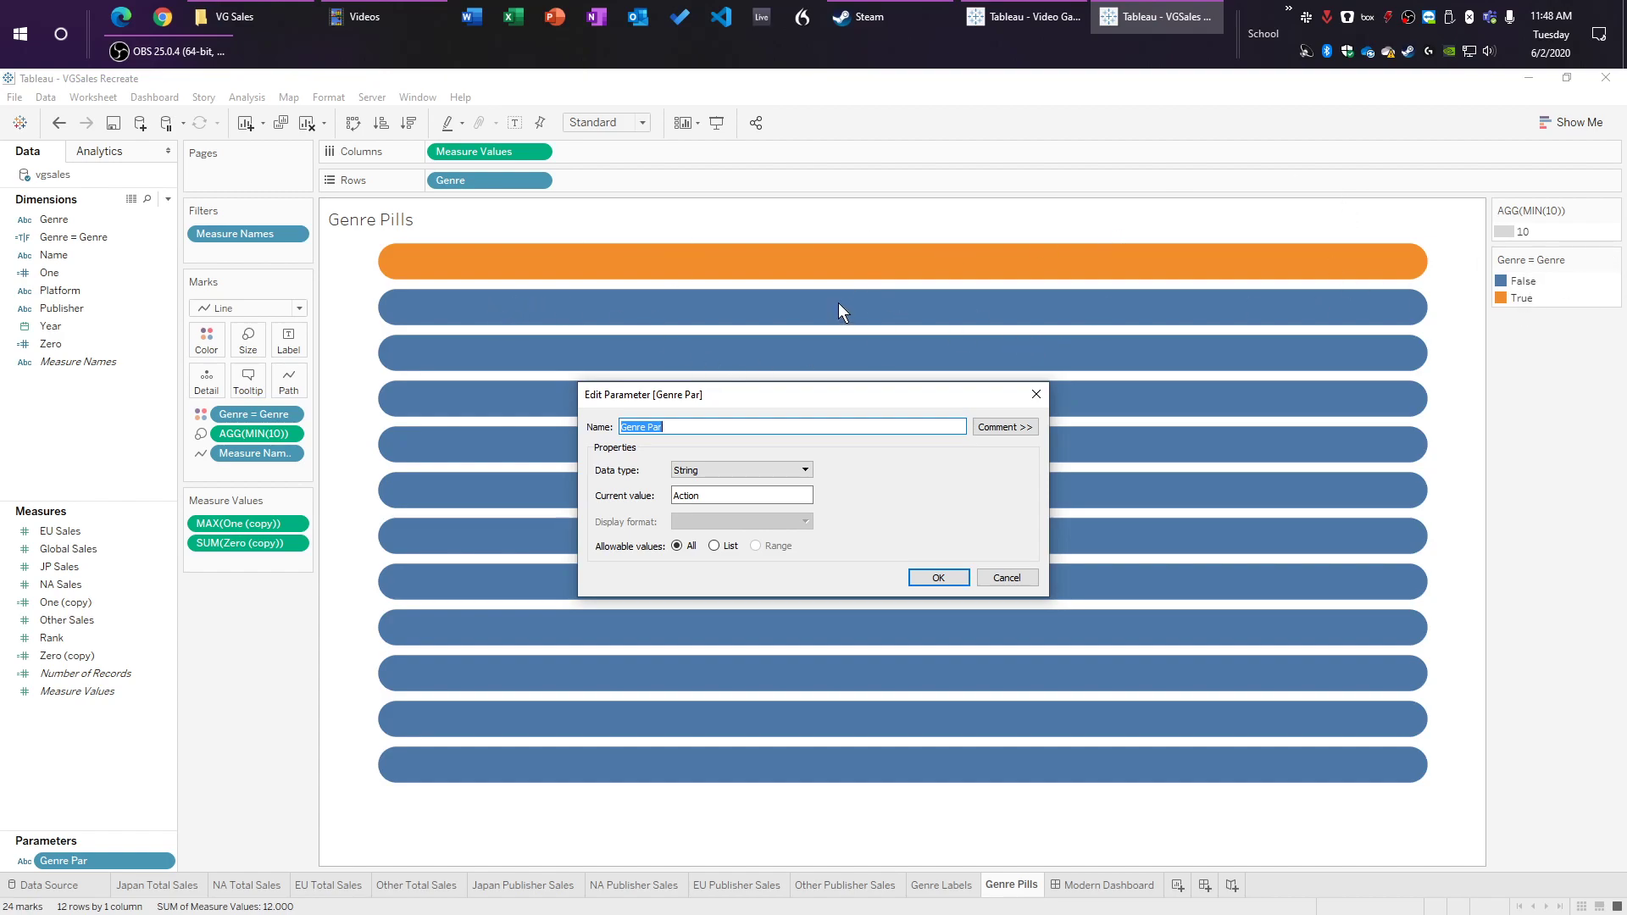
double_click(708, 496)
type("adventure")
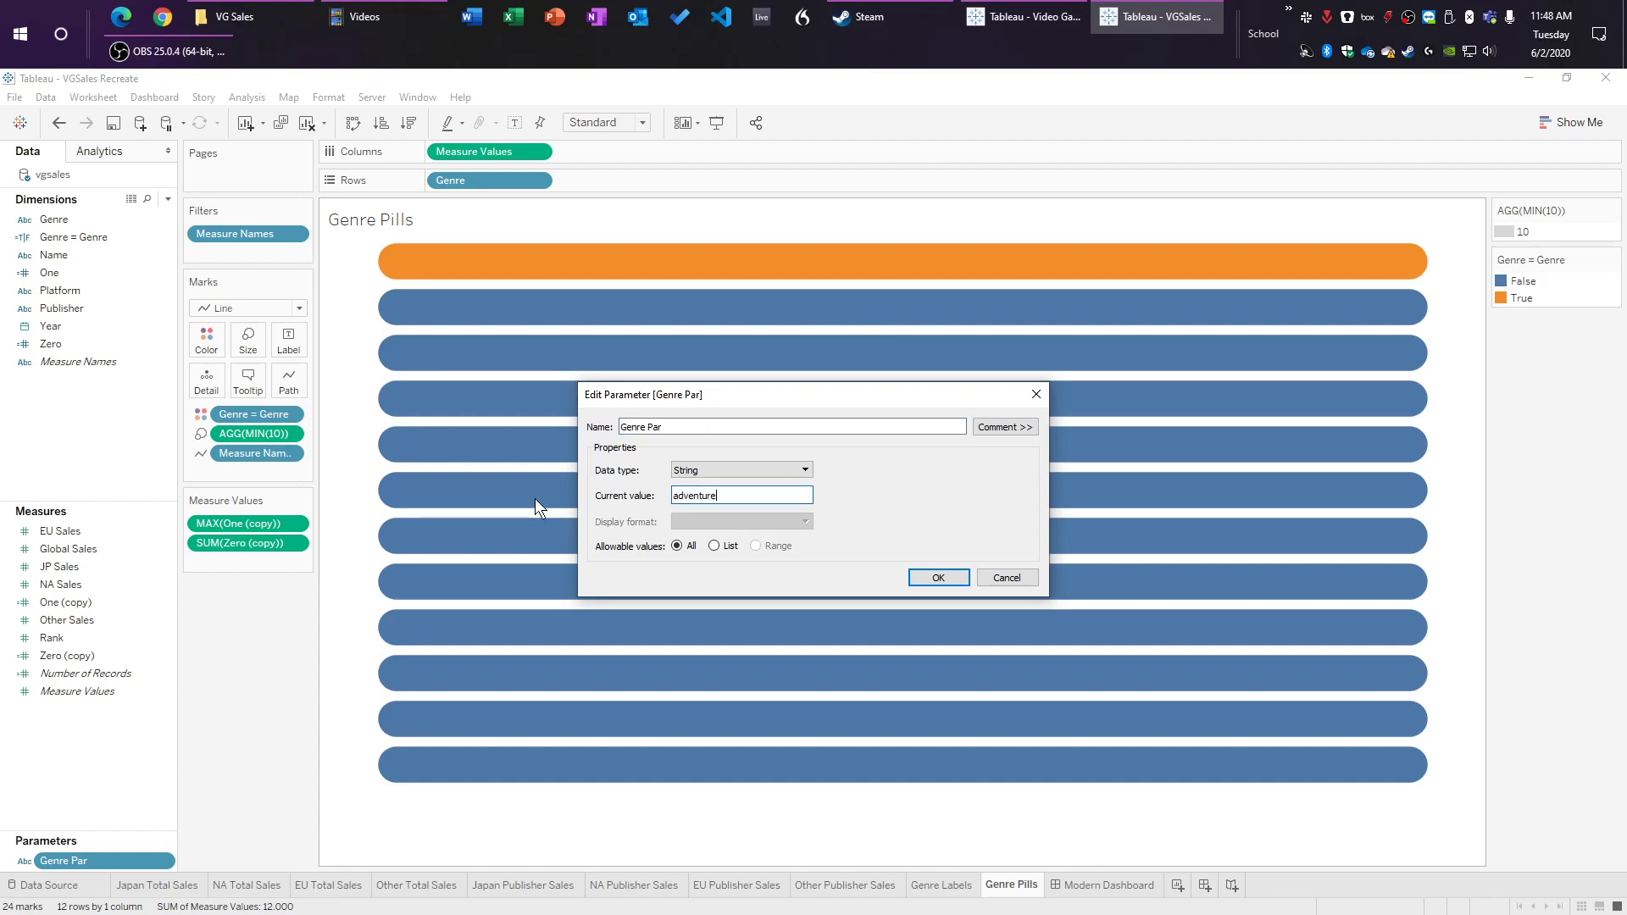
key("ctrl+BackSpace")
type("Adventure")
key("Return")
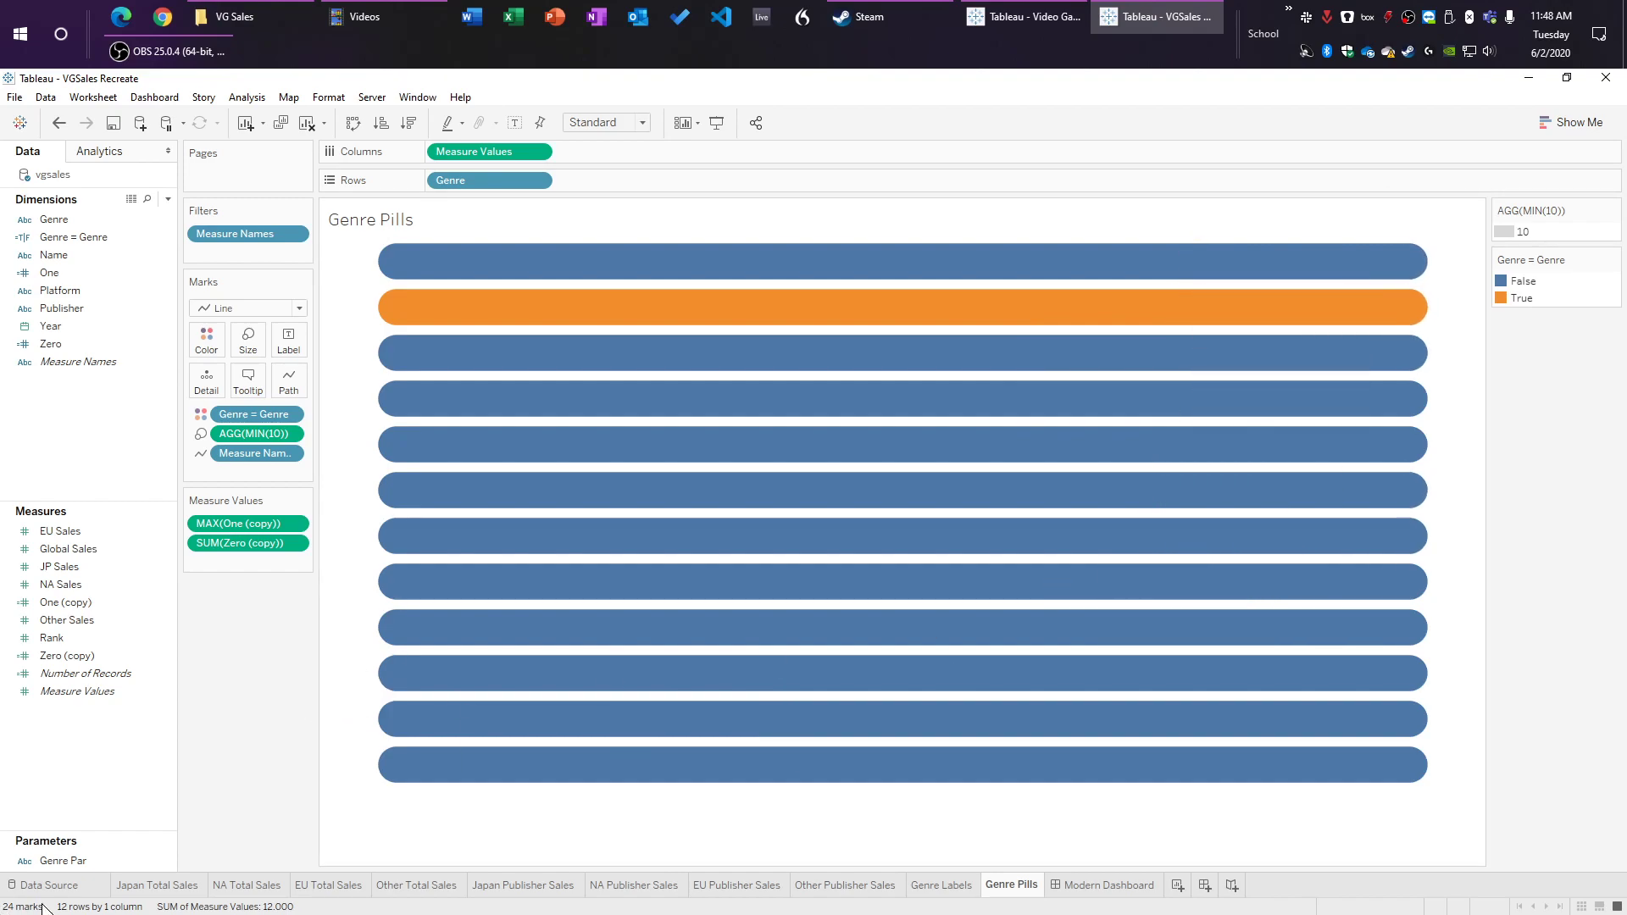
Step: Set the current value of the Genre Par parameter back to Action
right_click(69, 862)
left_click(165, 651)
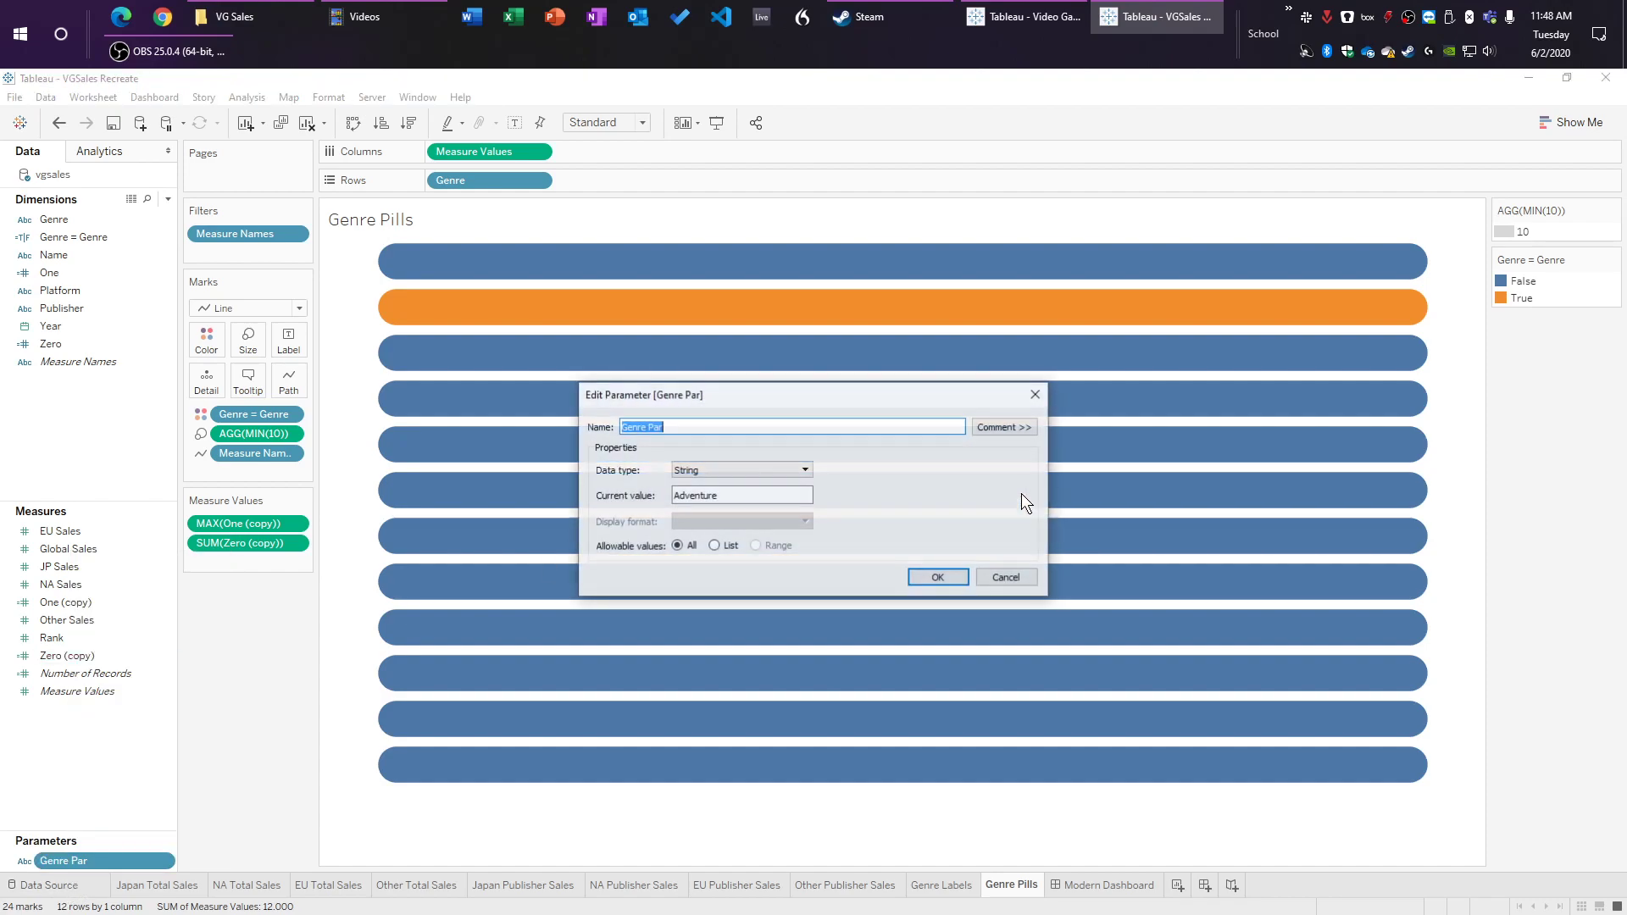
left_click_drag(722, 496, 588, 492)
type("A")
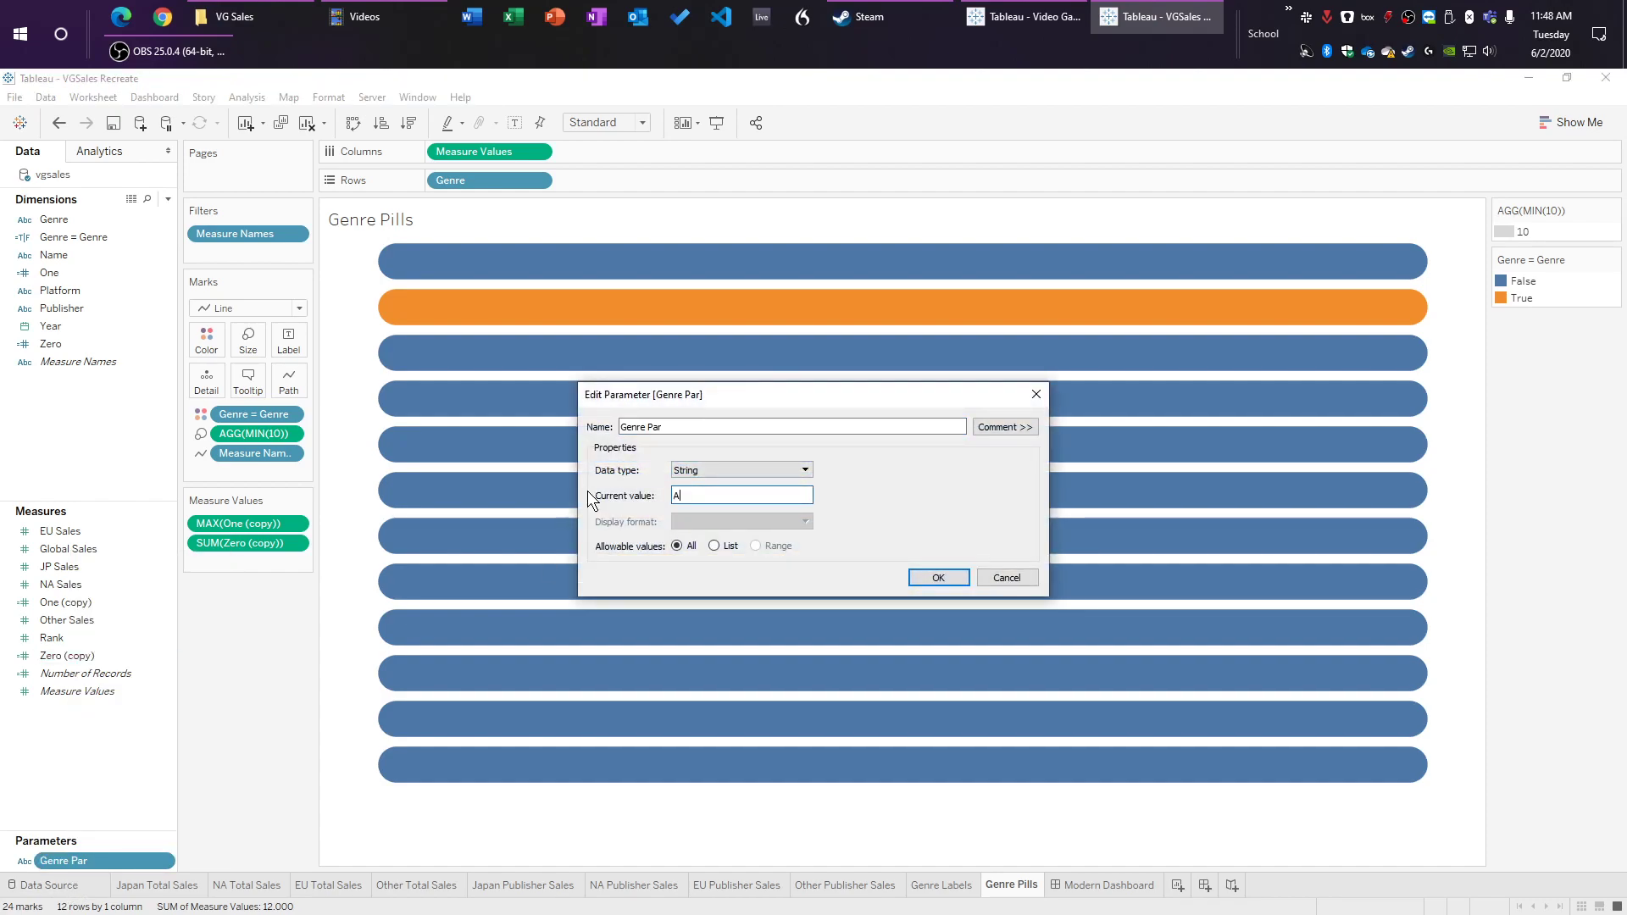
type("ction")
left_click(937, 578)
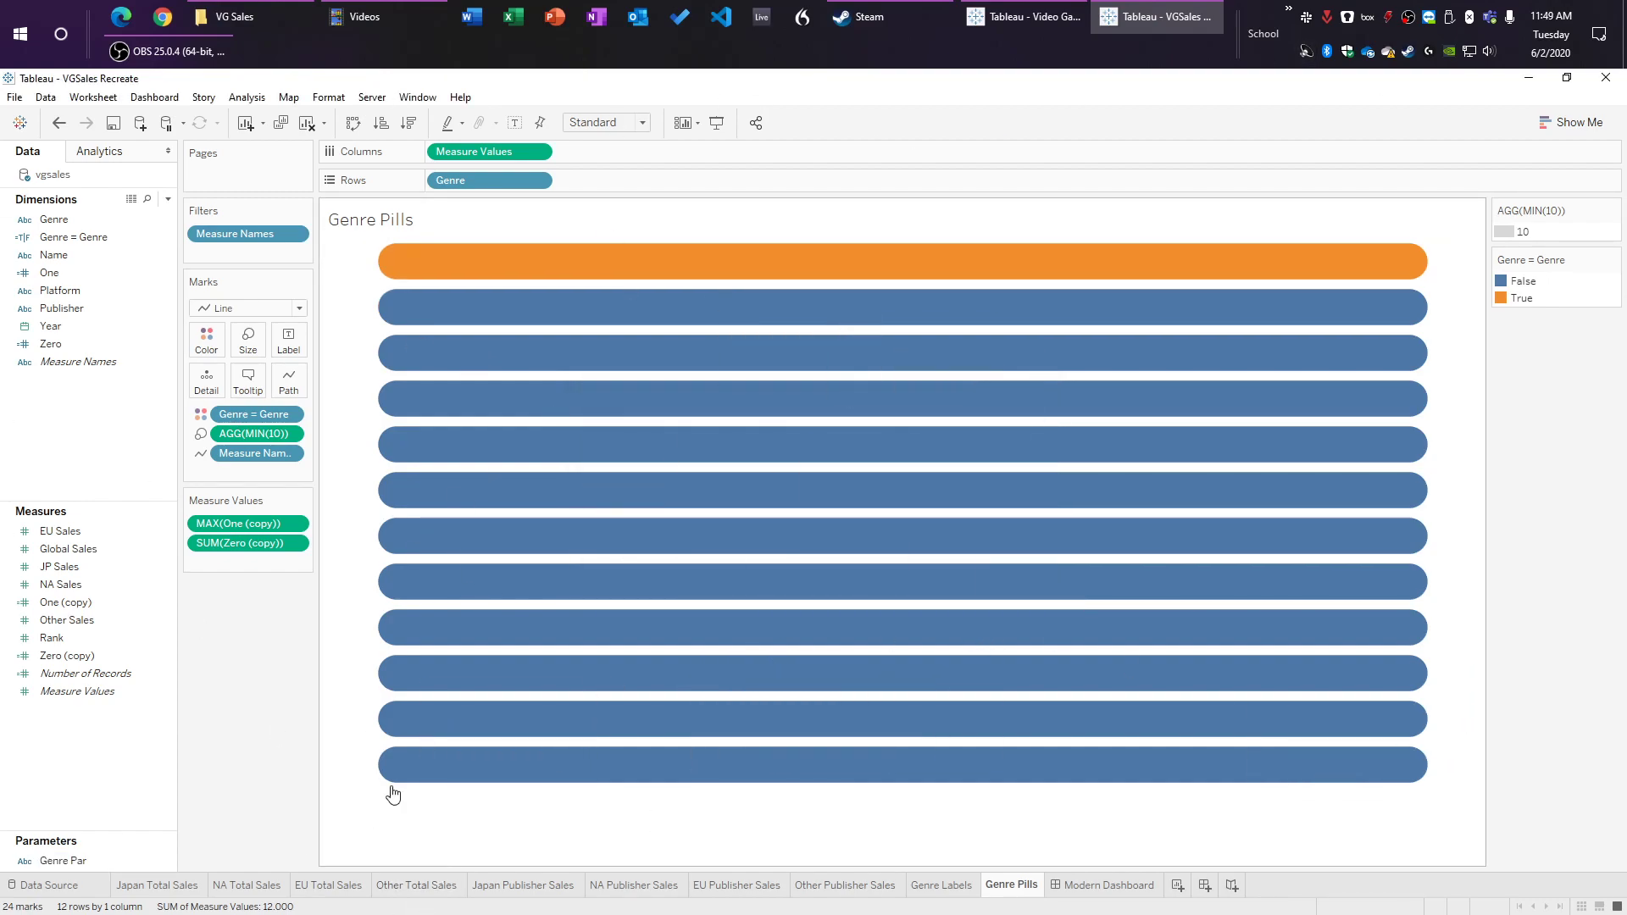
Step: Add the Genre Pills sheet as a floating object to the Modern Dashboard and hide its title
left_click(1105, 886)
left_click_drag(85, 497, 386, 437)
right_click(428, 458)
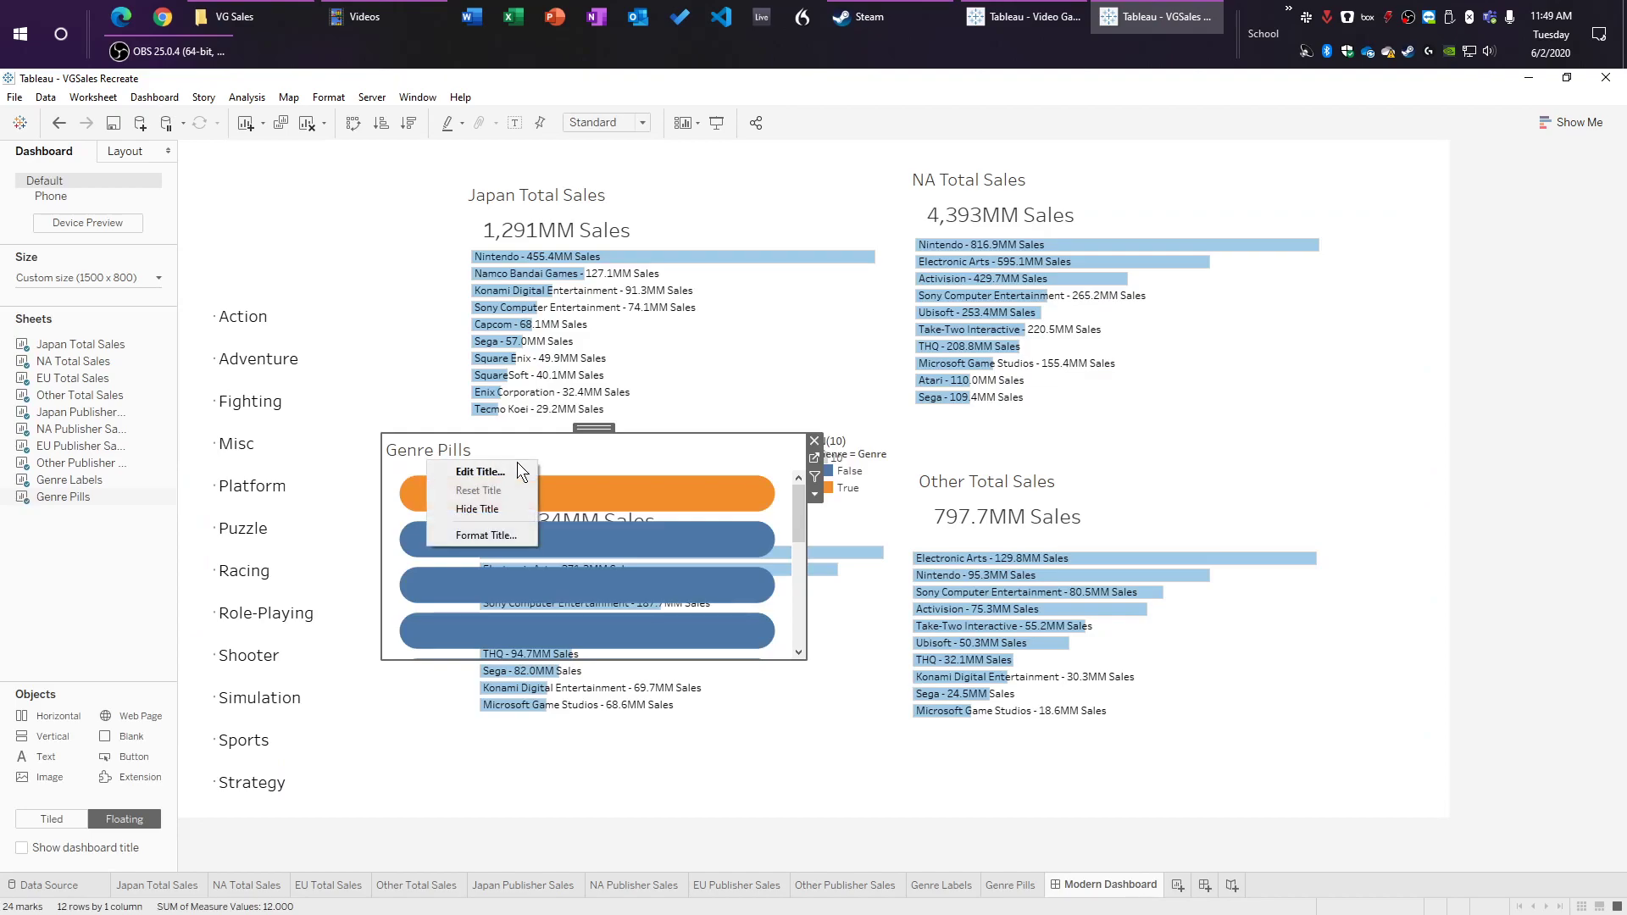
left_click(490, 510)
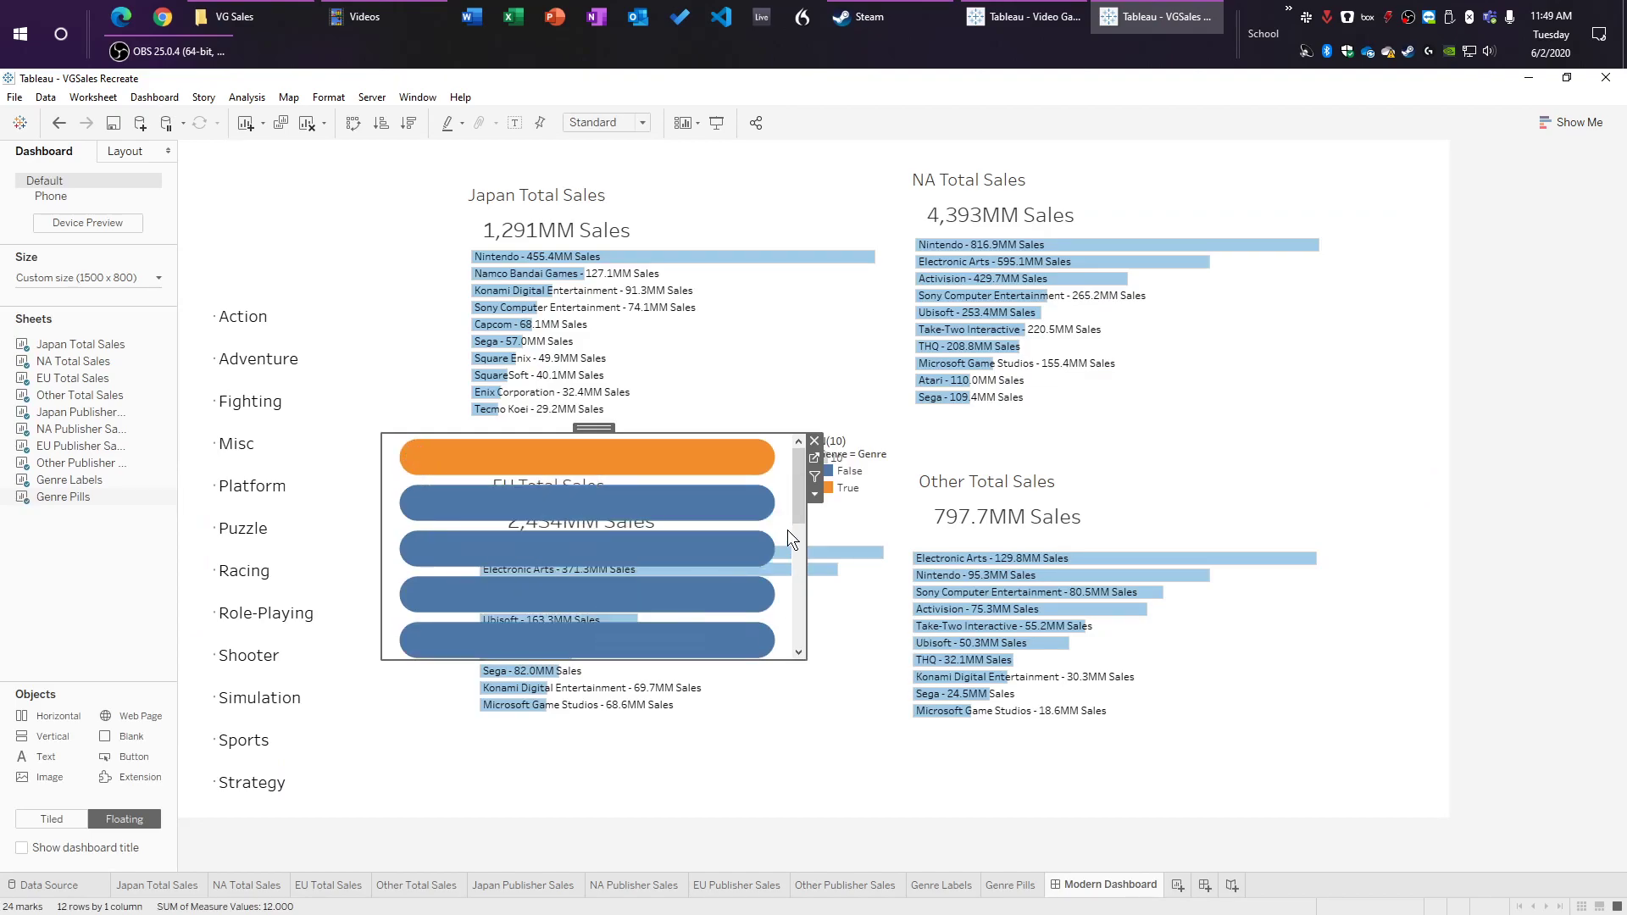
Step: Send the floating Genre Pills sheet to the back of the dashboard's floating order
left_click(815, 495)
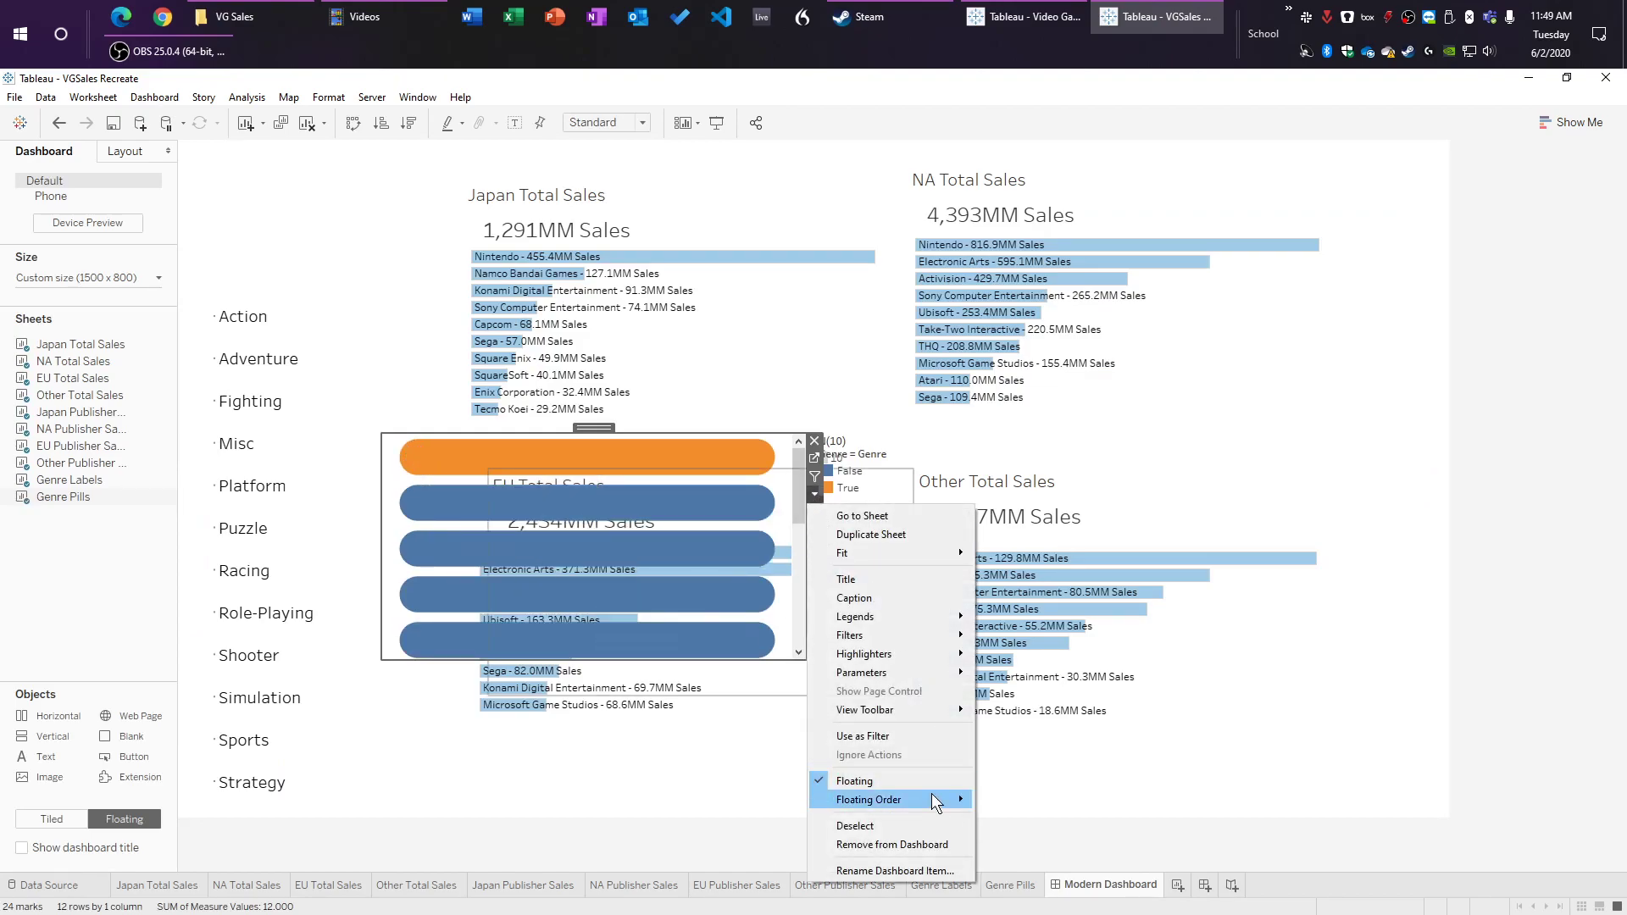
mouse_move(937, 801)
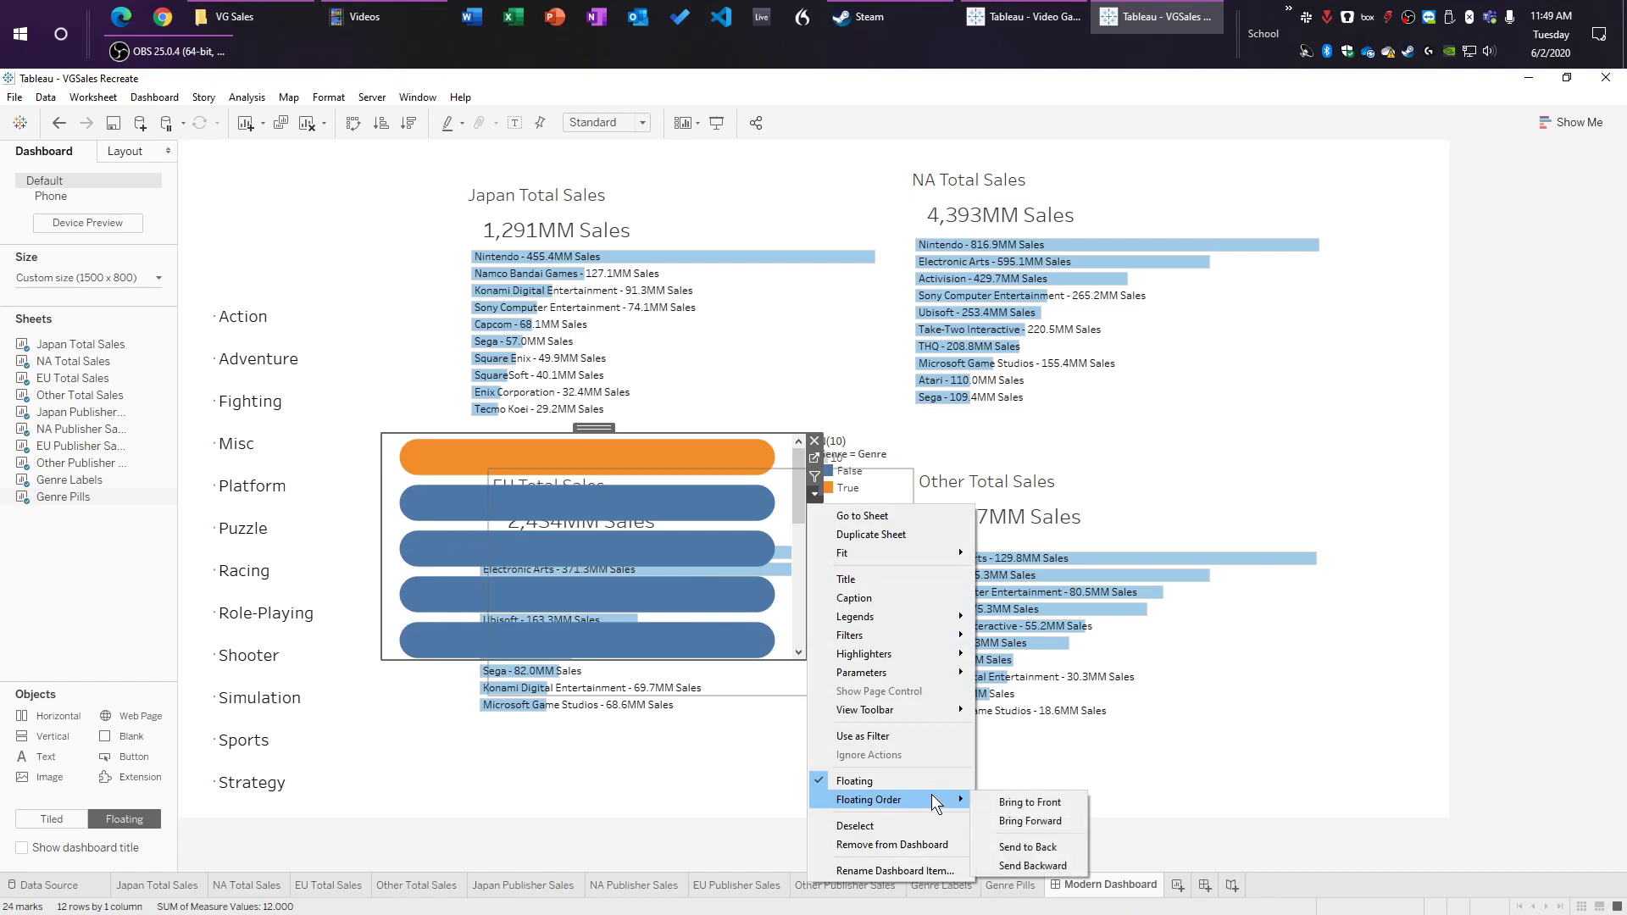
left_click(1044, 847)
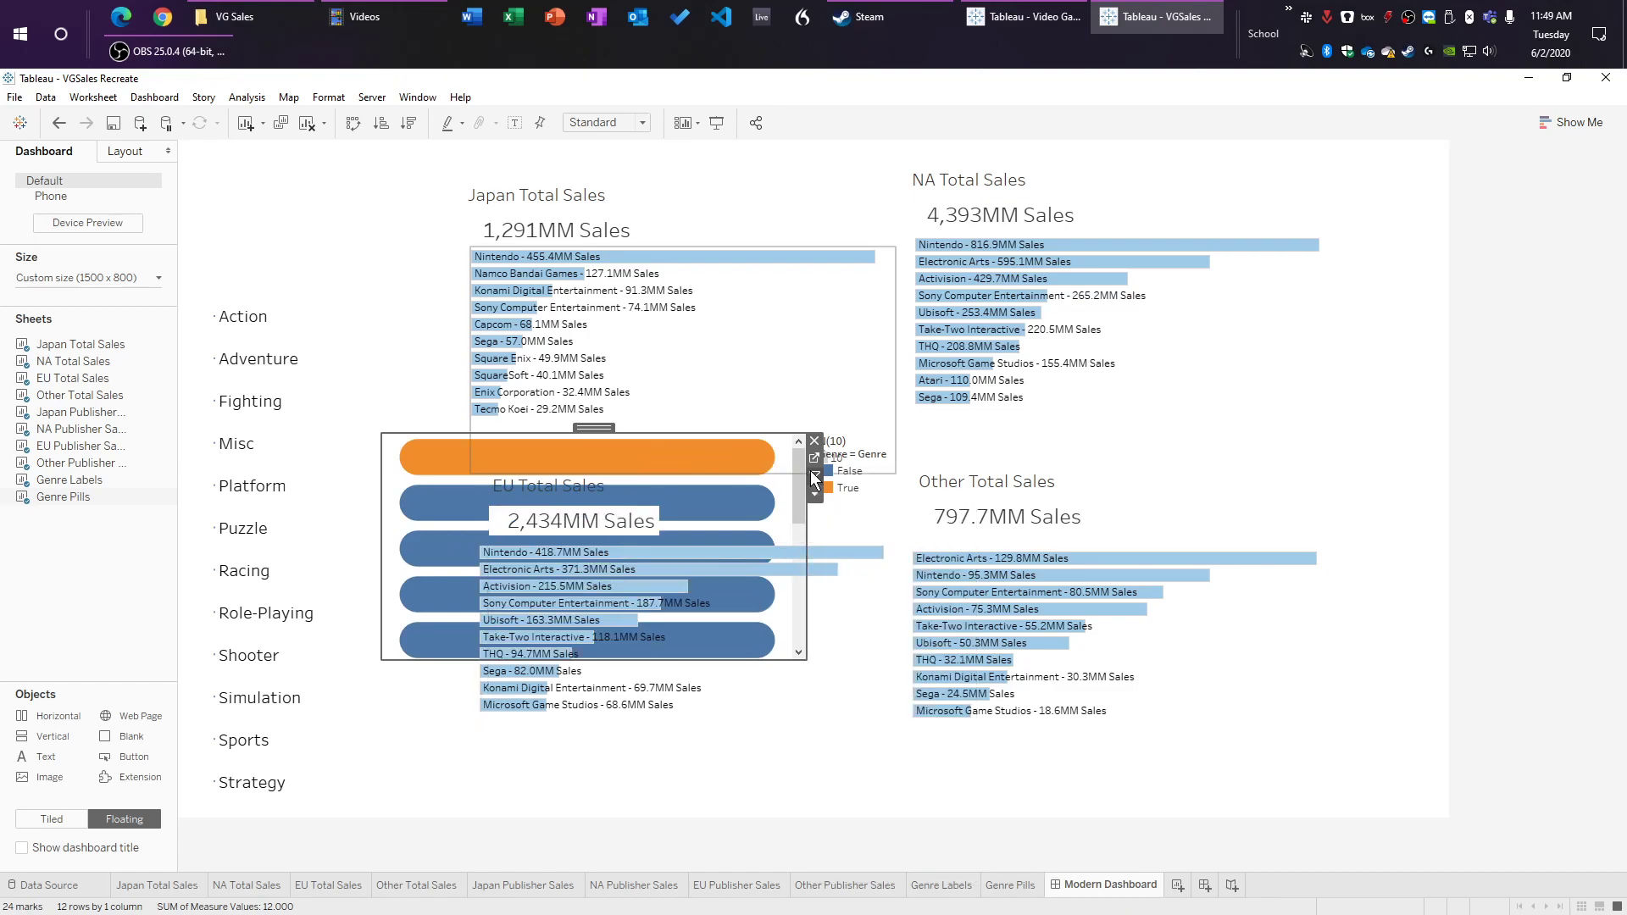
Step: Set the Genre Pills sheet to Fit Height and move it behind the genre labels
left_click(814, 495)
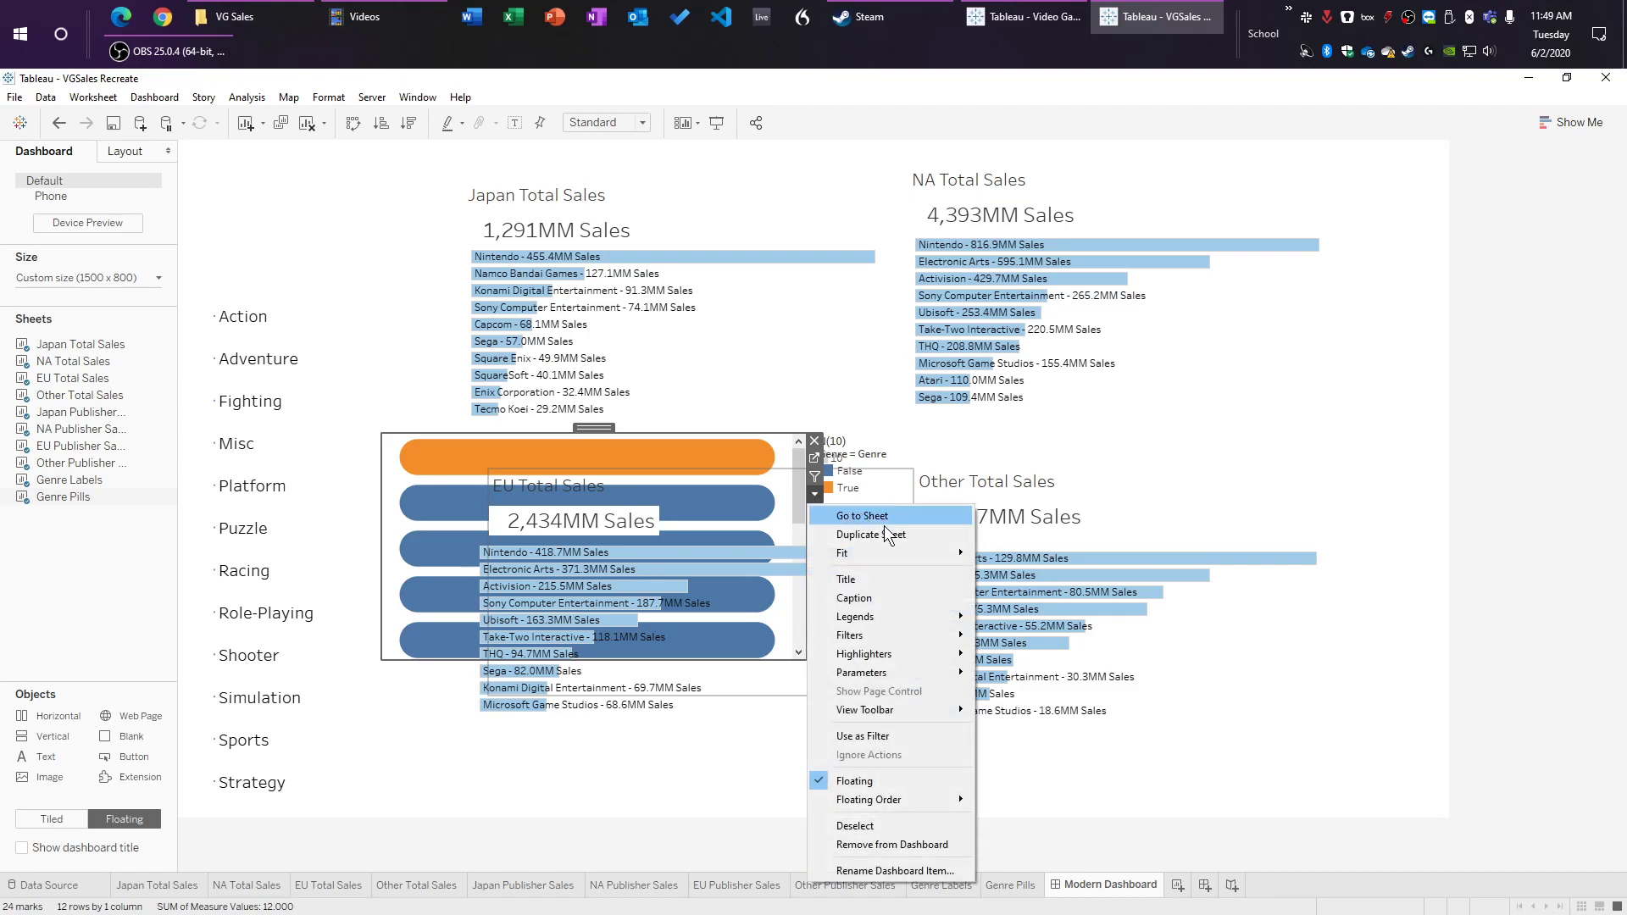
mouse_move(897, 549)
left_click(1022, 593)
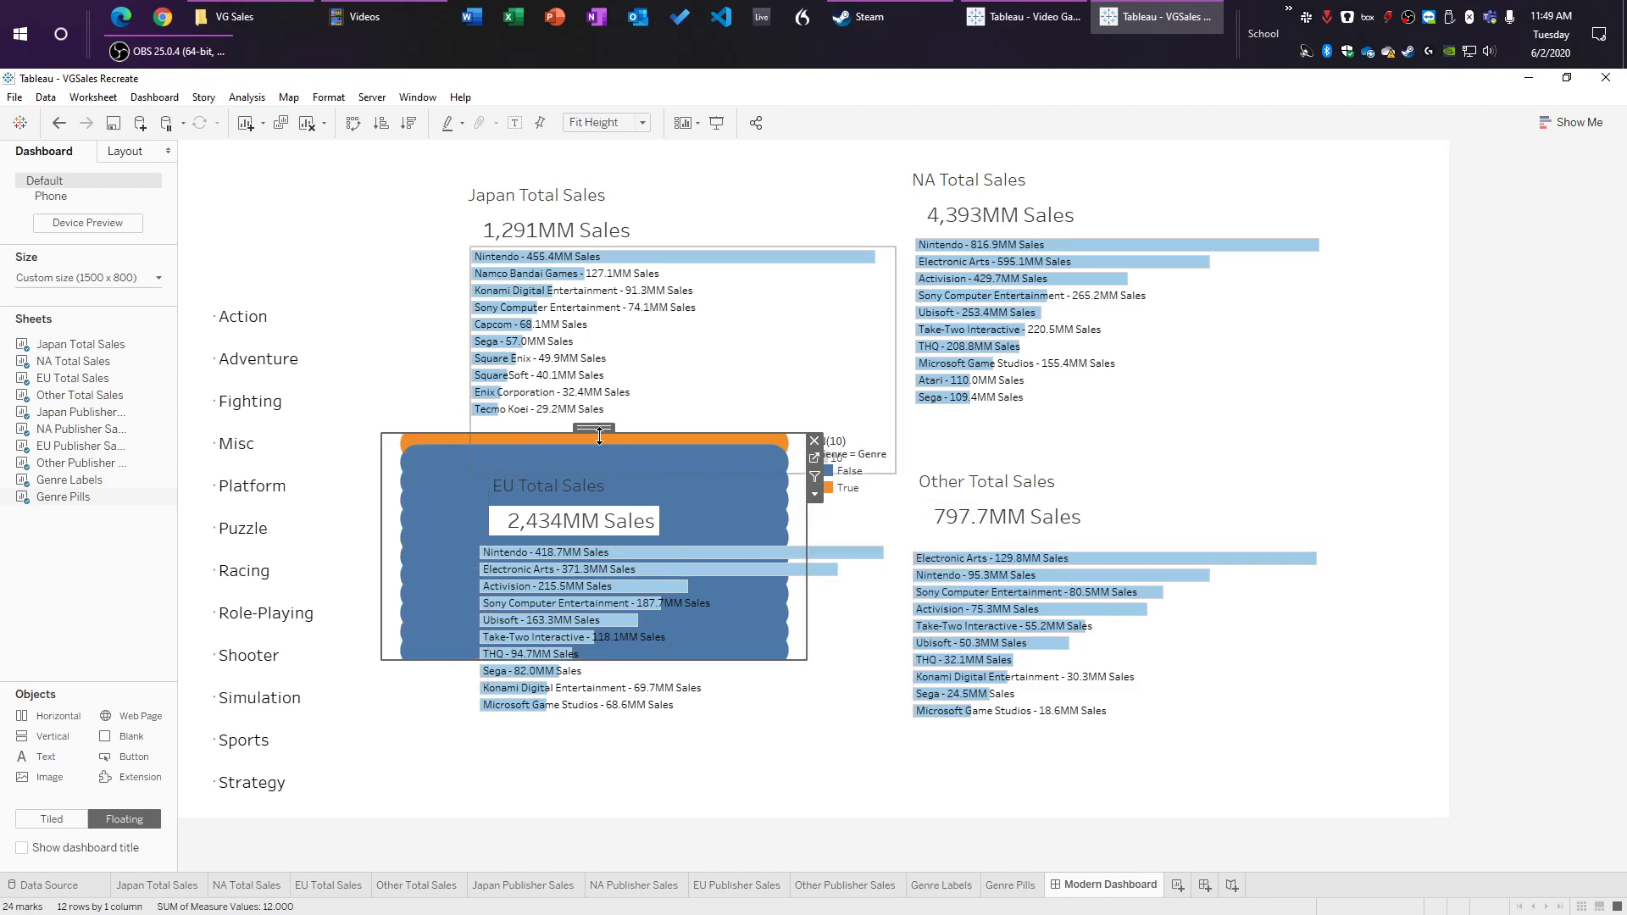
left_click_drag(594, 428, 291, 295)
Step: Set the height of the Genre Labels sheet on the dashboard to 600
left_click(385, 666)
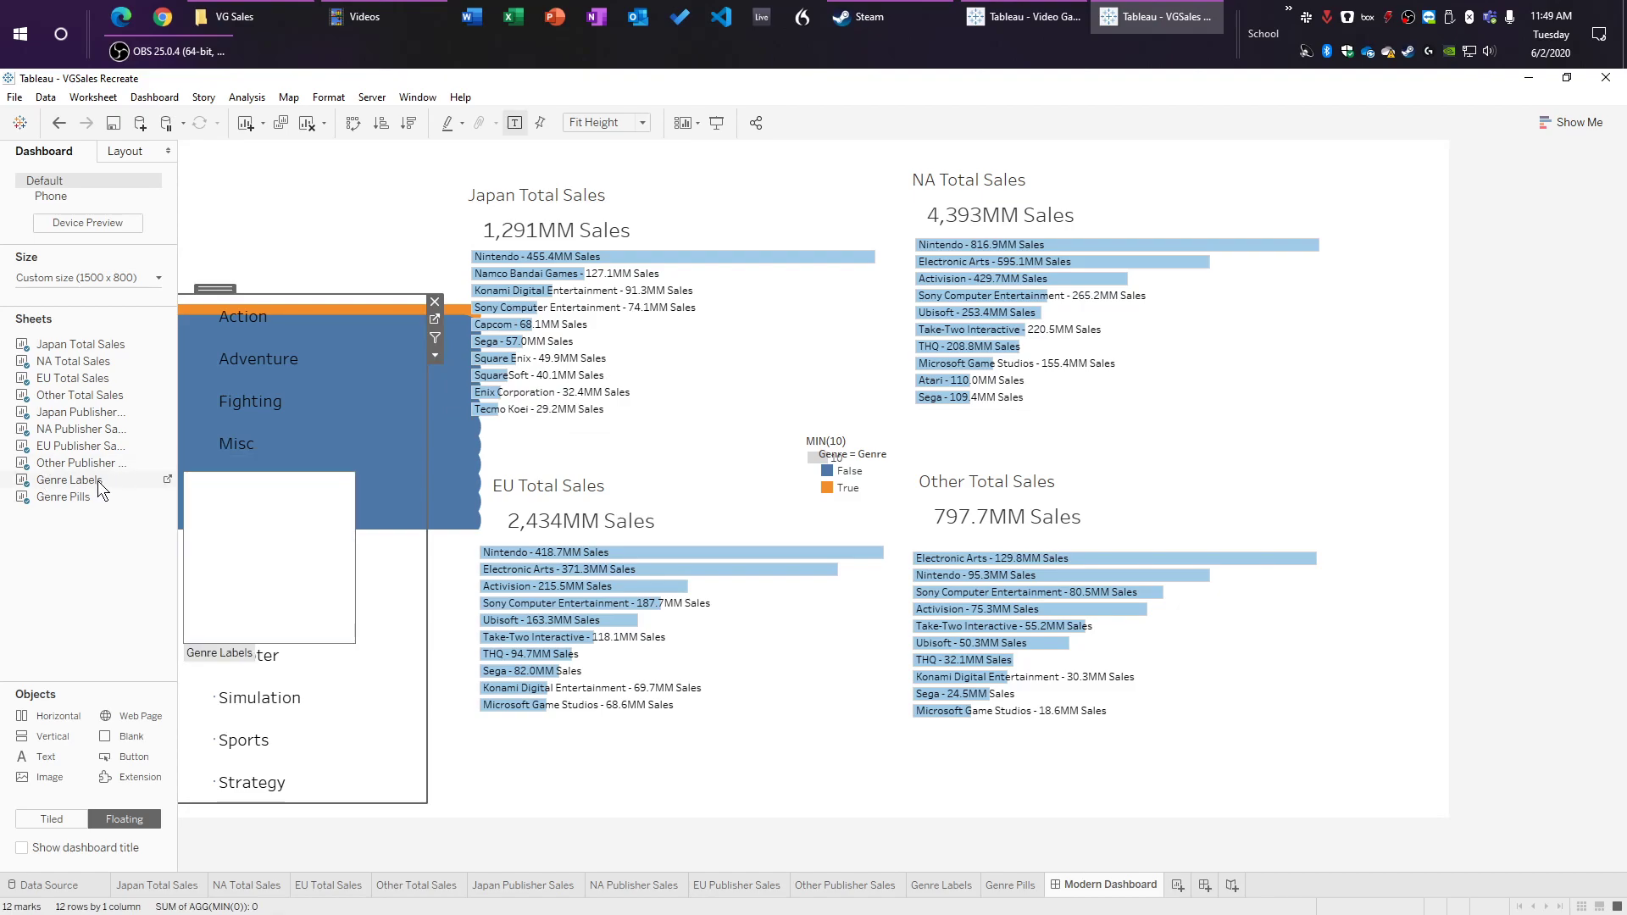
left_click(125, 154)
left_click_drag(118, 348, 73, 347)
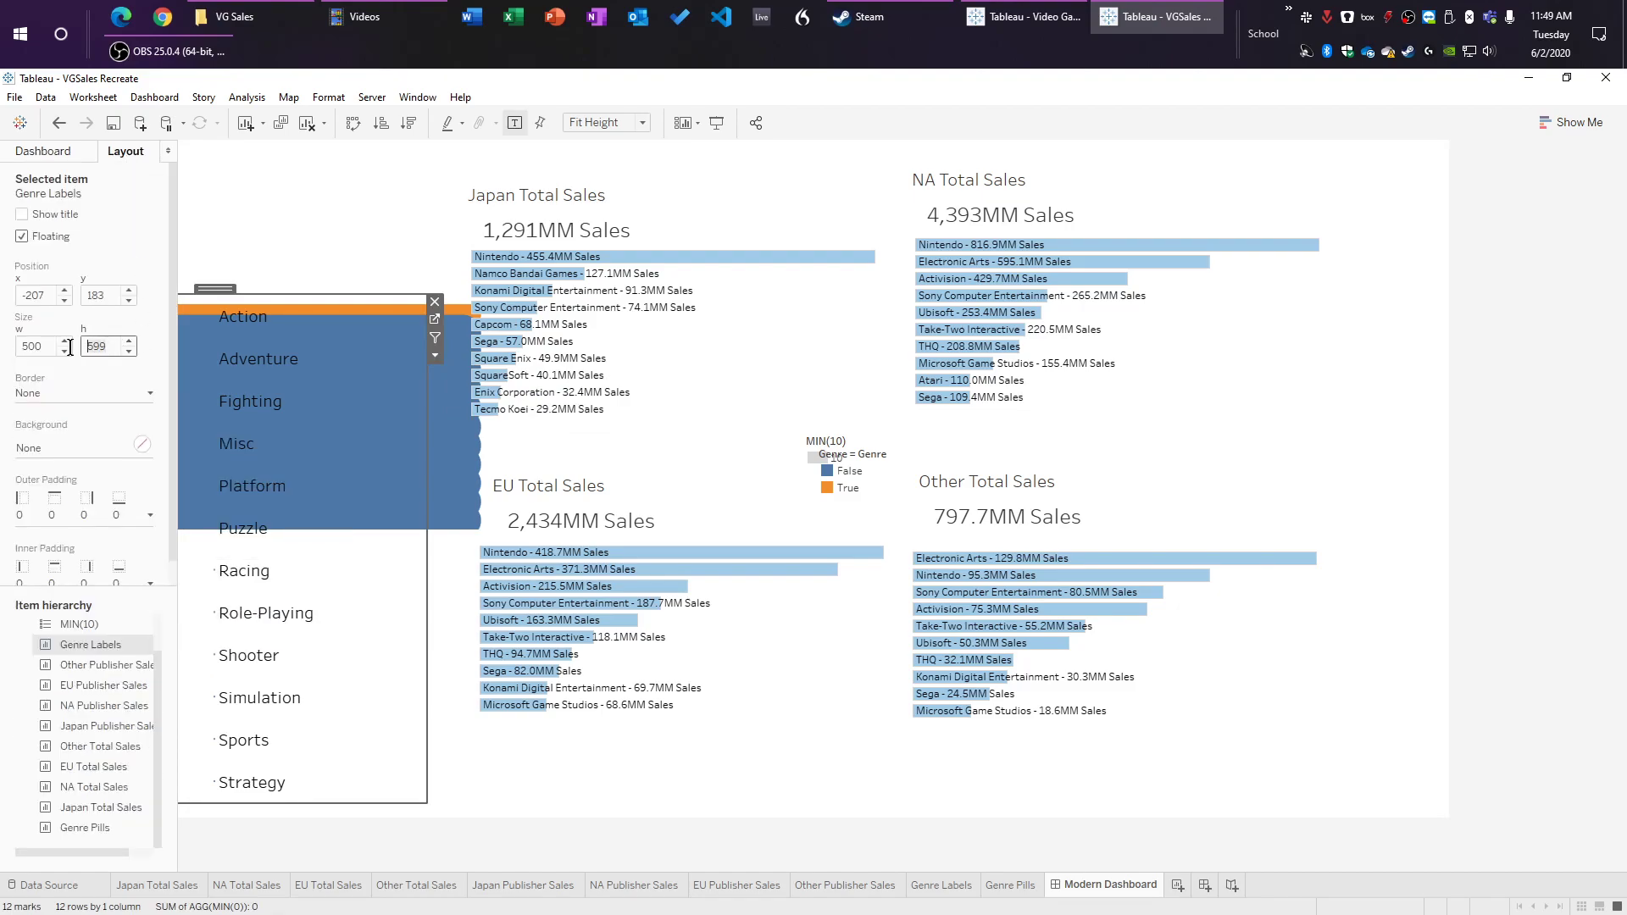
type("9")
key("BackSpace")
type("600")
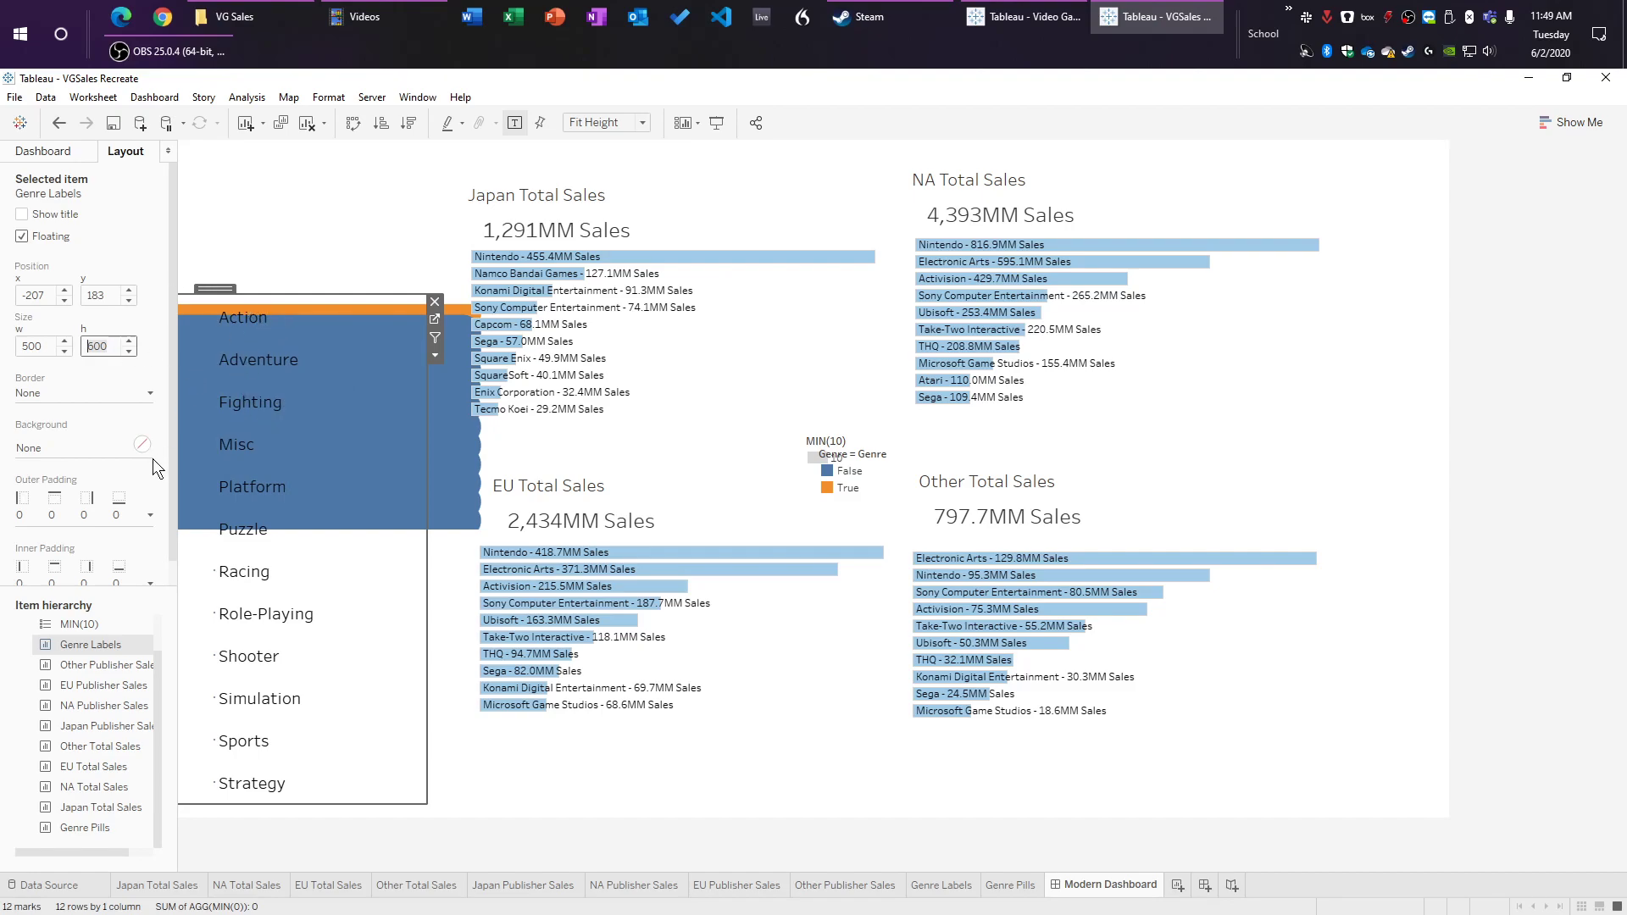
Step: Set the height of the Genre Pills sheet on the dashboard to 600
left_click(88, 156)
left_click(83, 491)
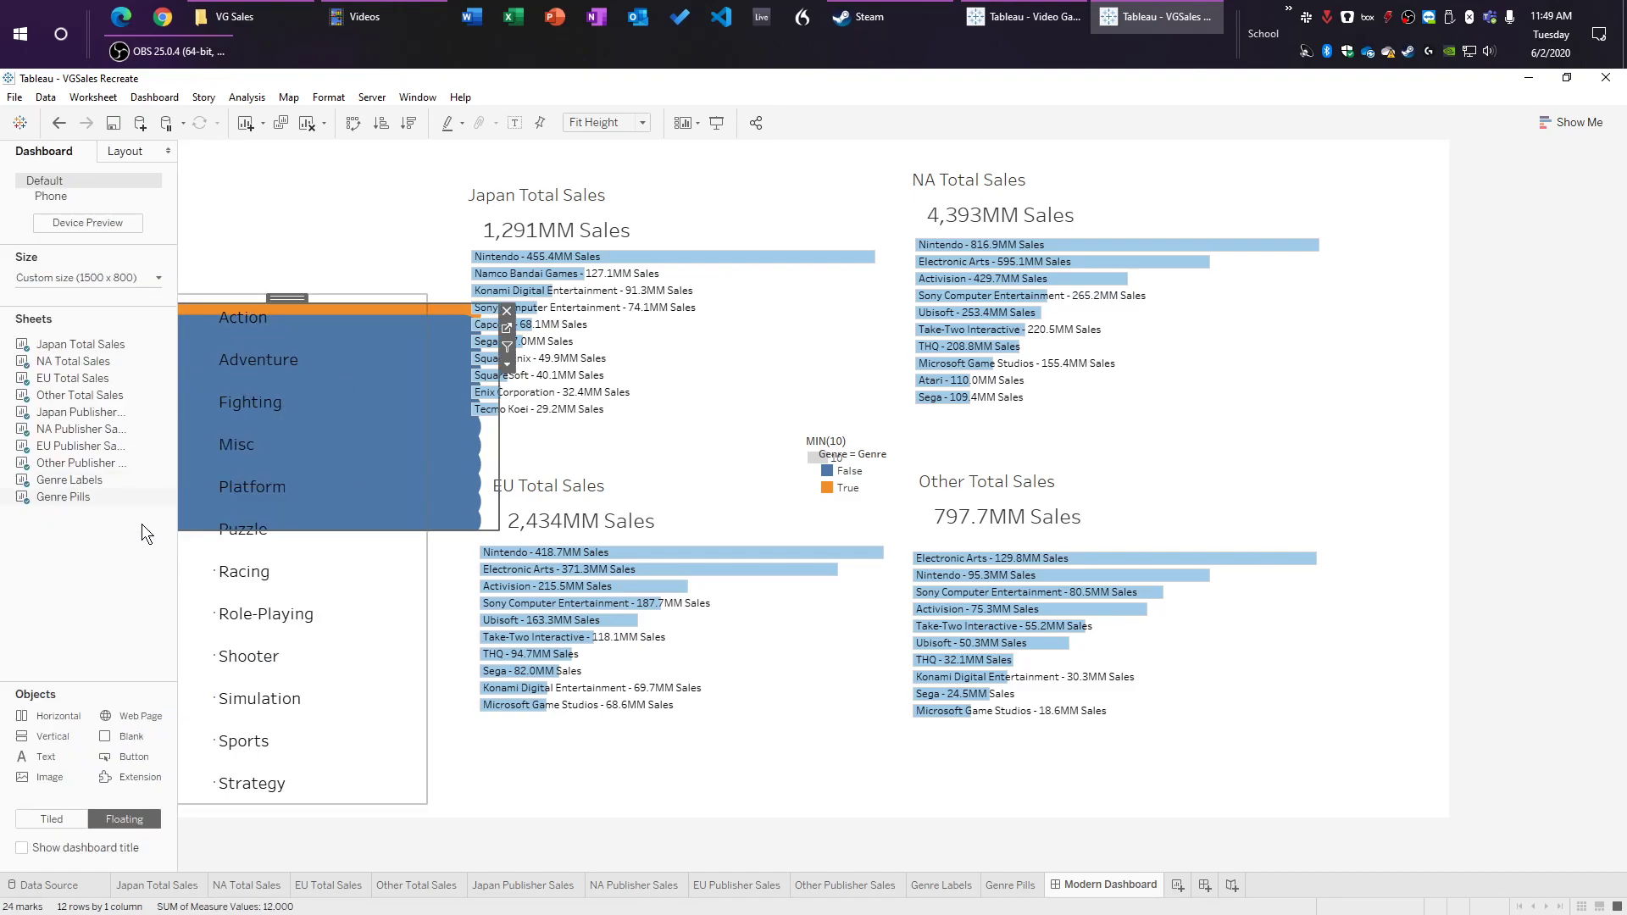
left_click(108, 152)
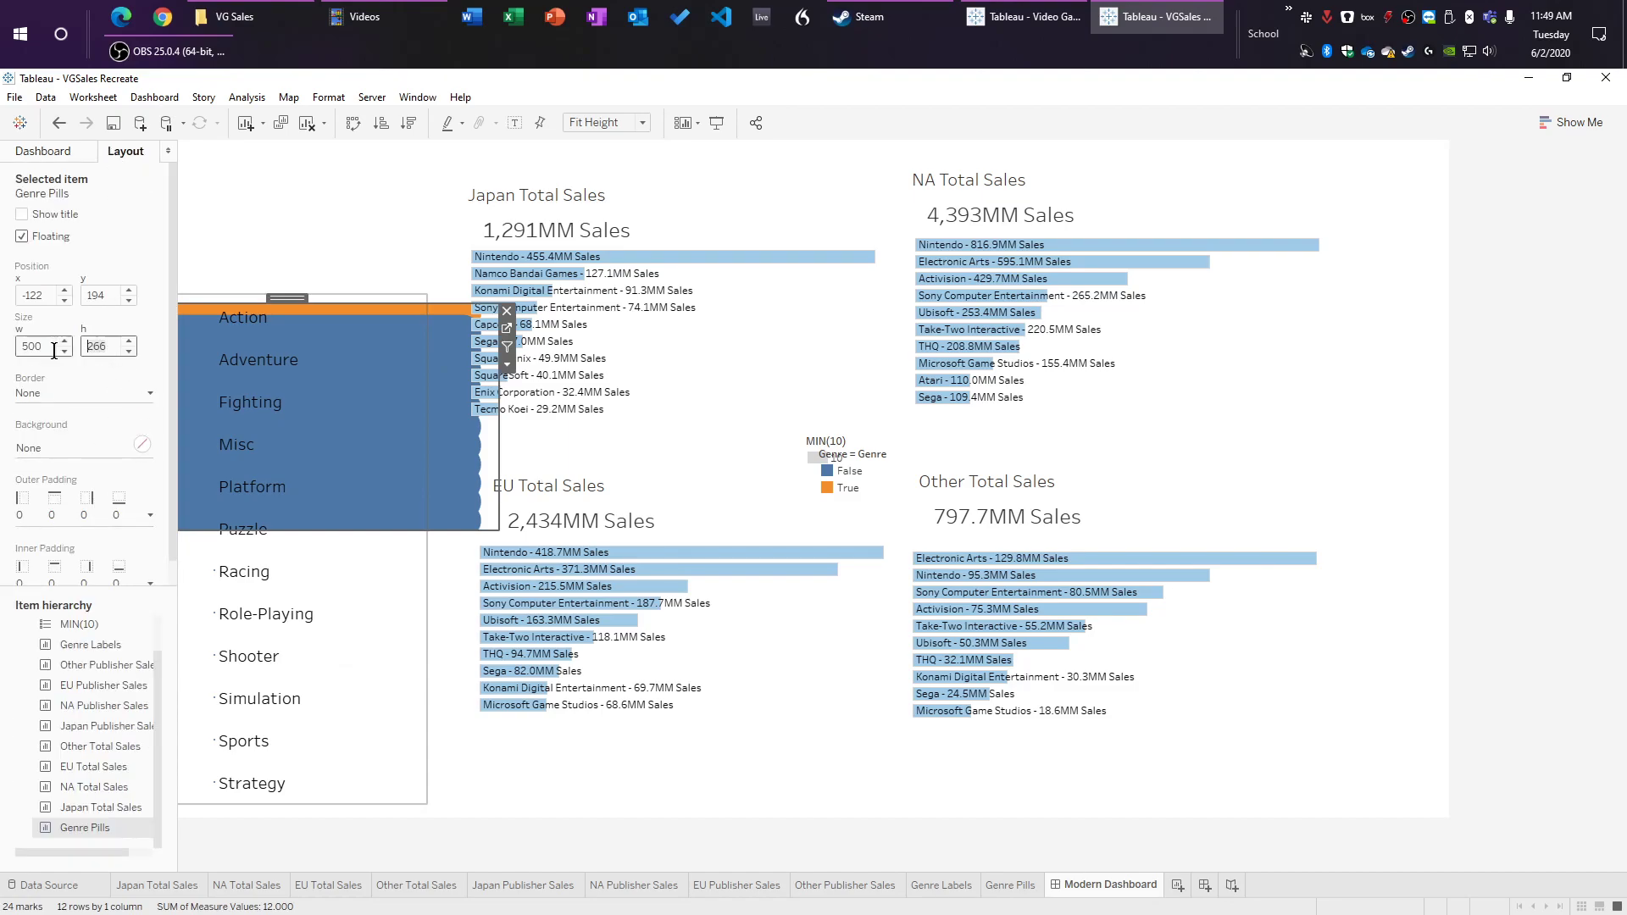
key("Return")
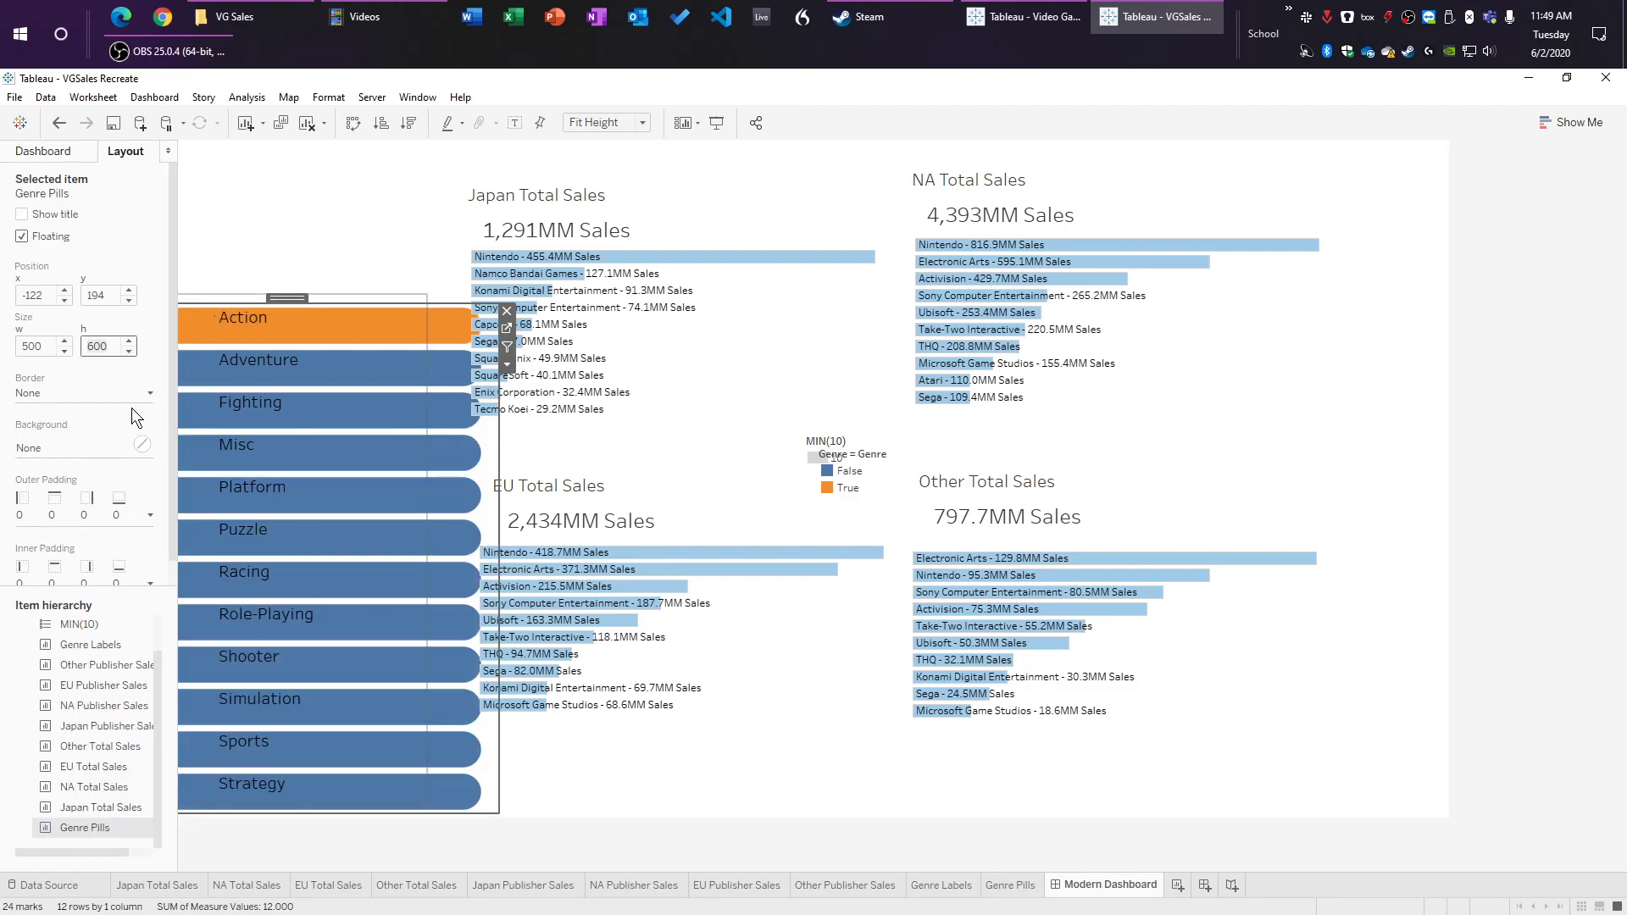
Step: Align the Genre Pills with the genre labels so each name sits on its bar, and test selecting Adventure
left_click_drag(289, 297, 192, 289)
left_click(456, 582)
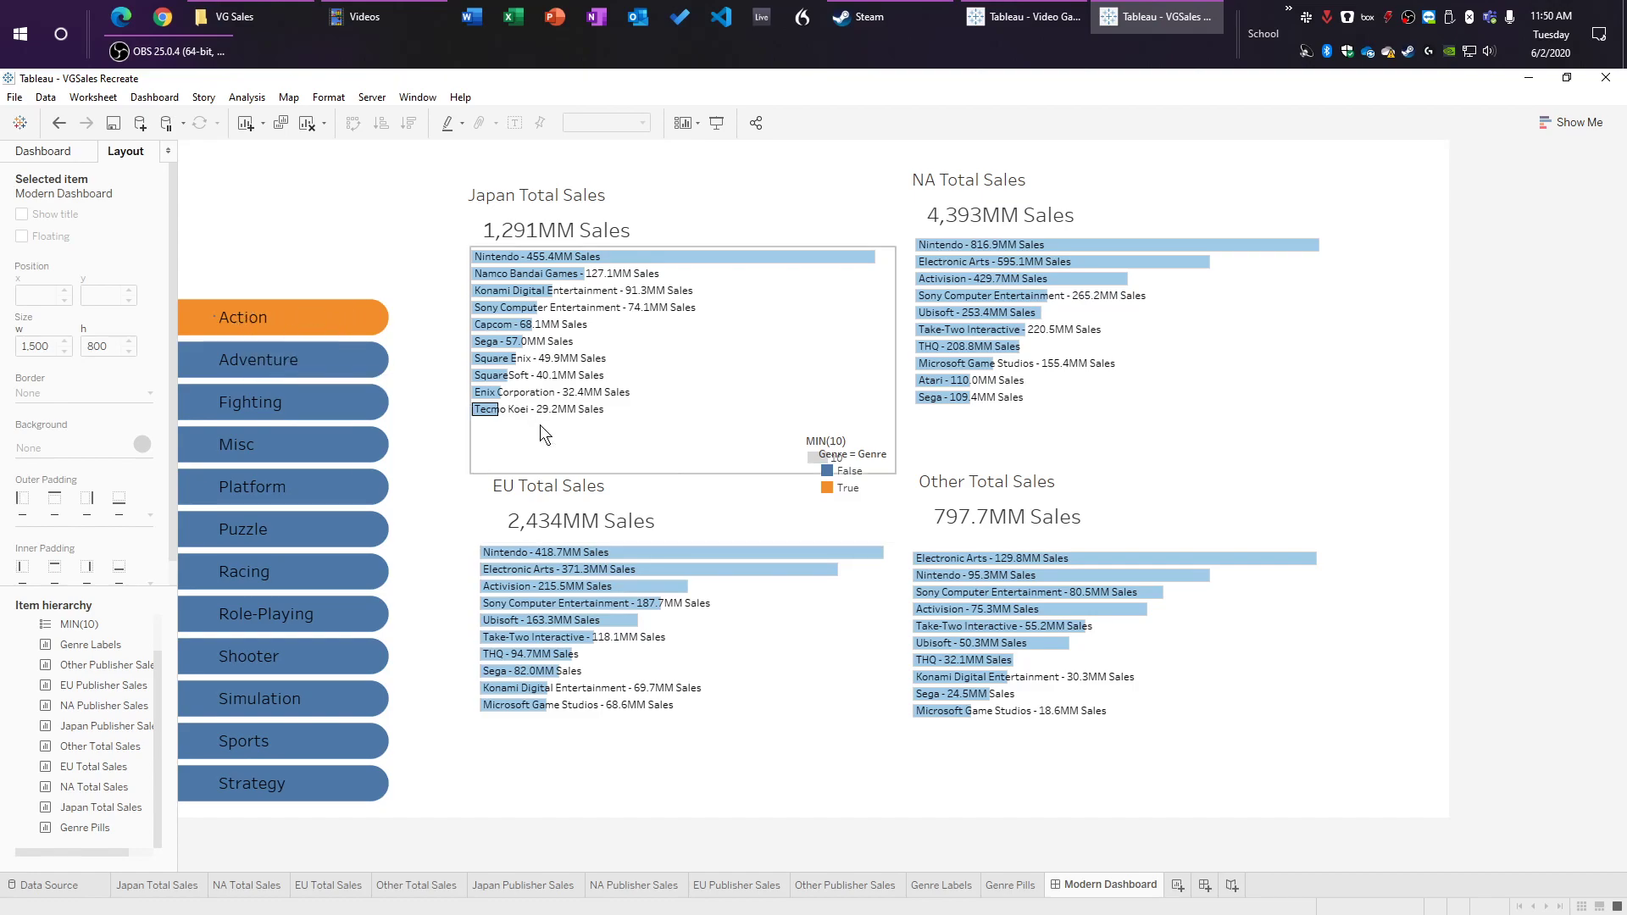
left_click(251, 362)
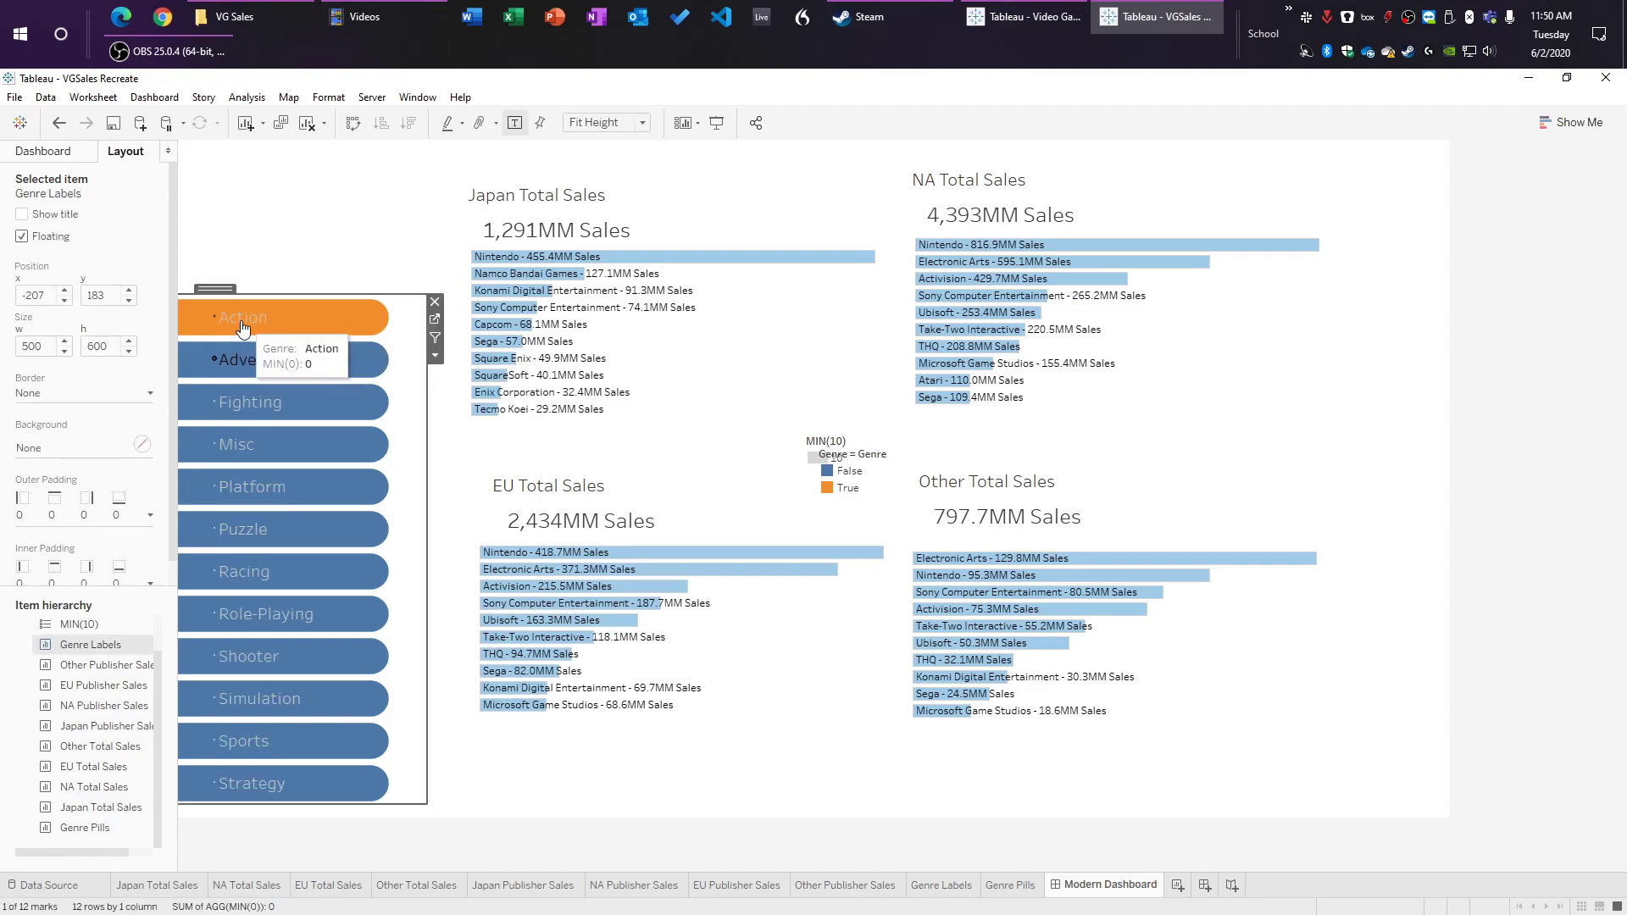
left_click(328, 243)
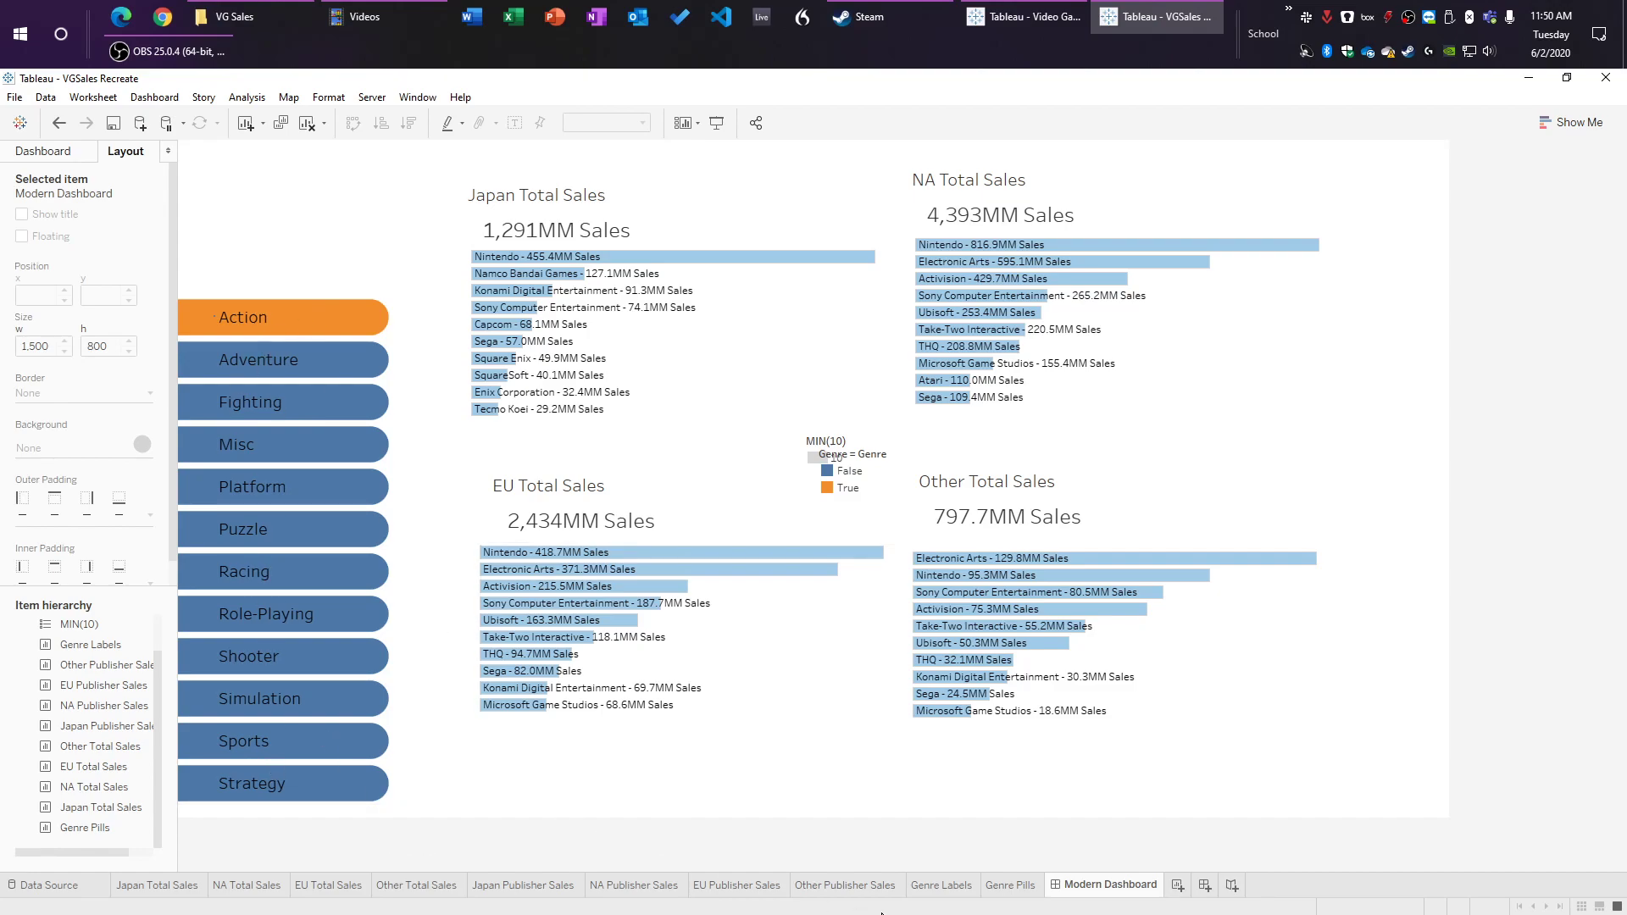
Step: Create a new worksheet named "All" and place it between Genre Pills and Modern Dashboard
mouse_move(1116, 887)
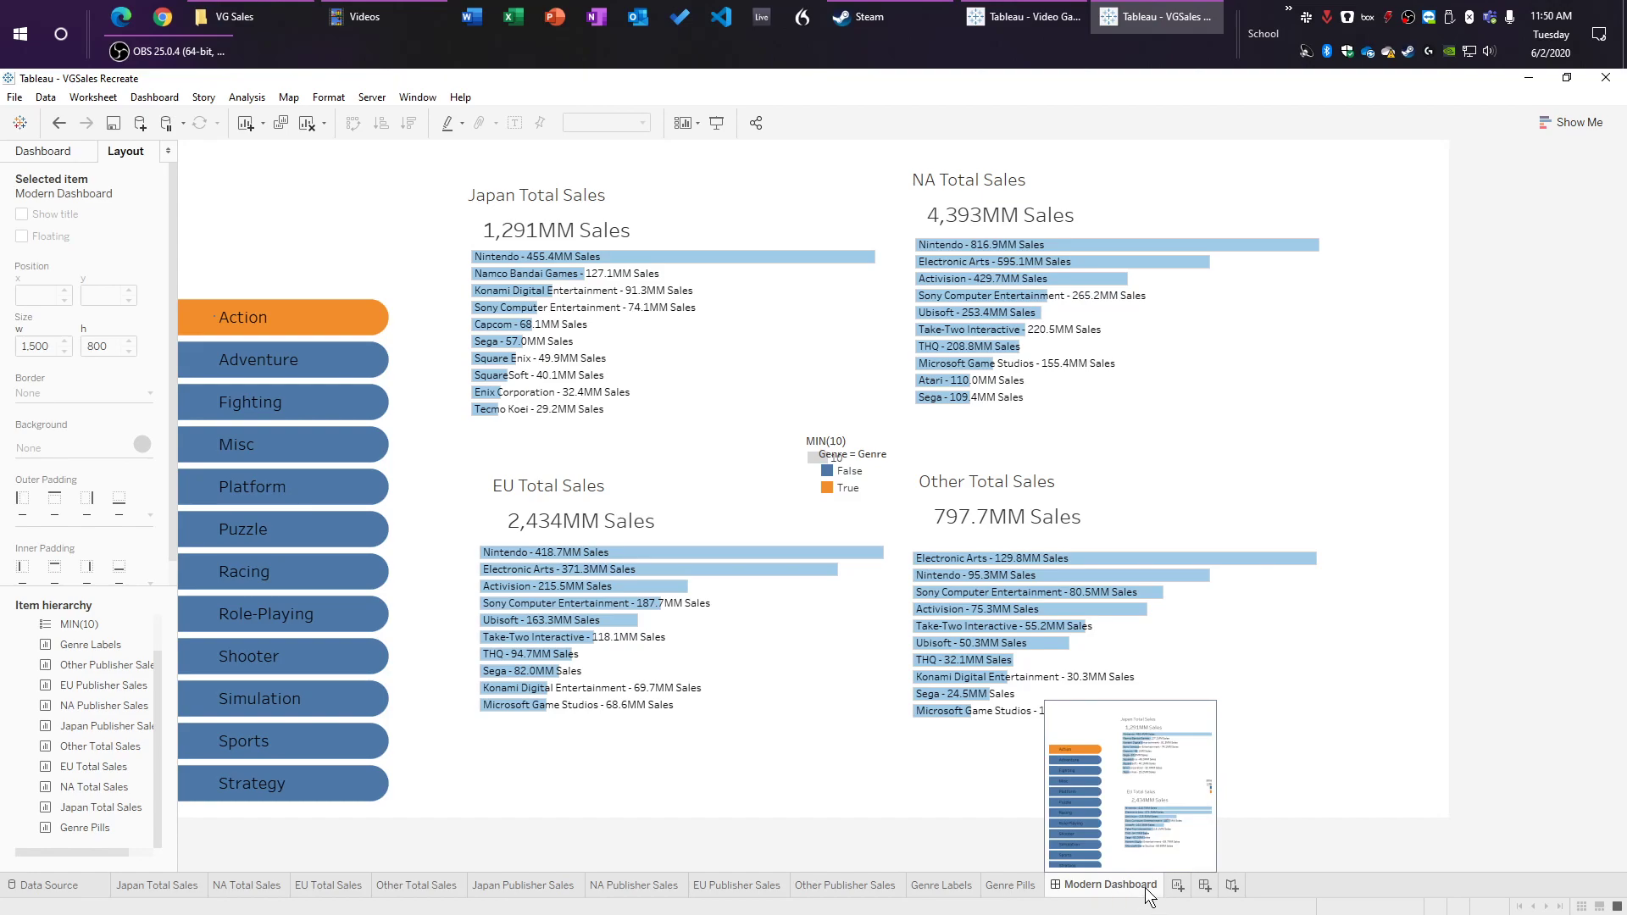
left_click(1178, 886)
right_click(1190, 892)
left_click(1190, 890)
left_click_drag(1190, 889, 1061, 890)
double_click(1064, 886)
type("All")
key("Return")
Step: Create another worksheet named "All Pill" and place it directly after the All sheet
left_click(1208, 886)
left_click_drag(1115, 900, 1074, 897)
double_click(1089, 885)
type("All Pil")
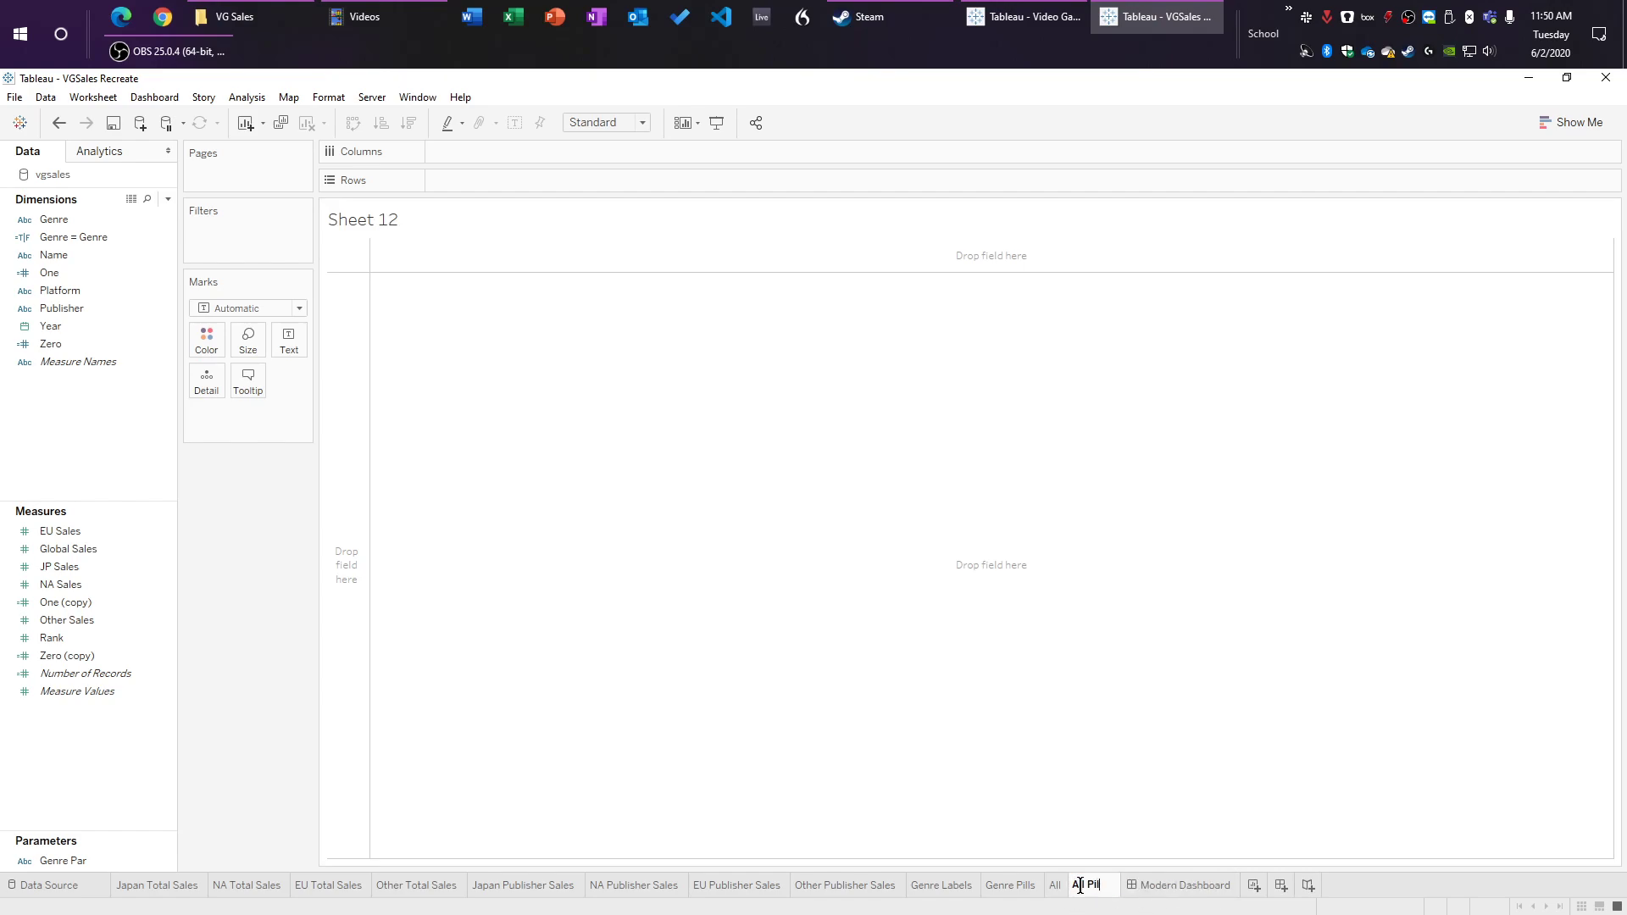
type("l")
key("Return")
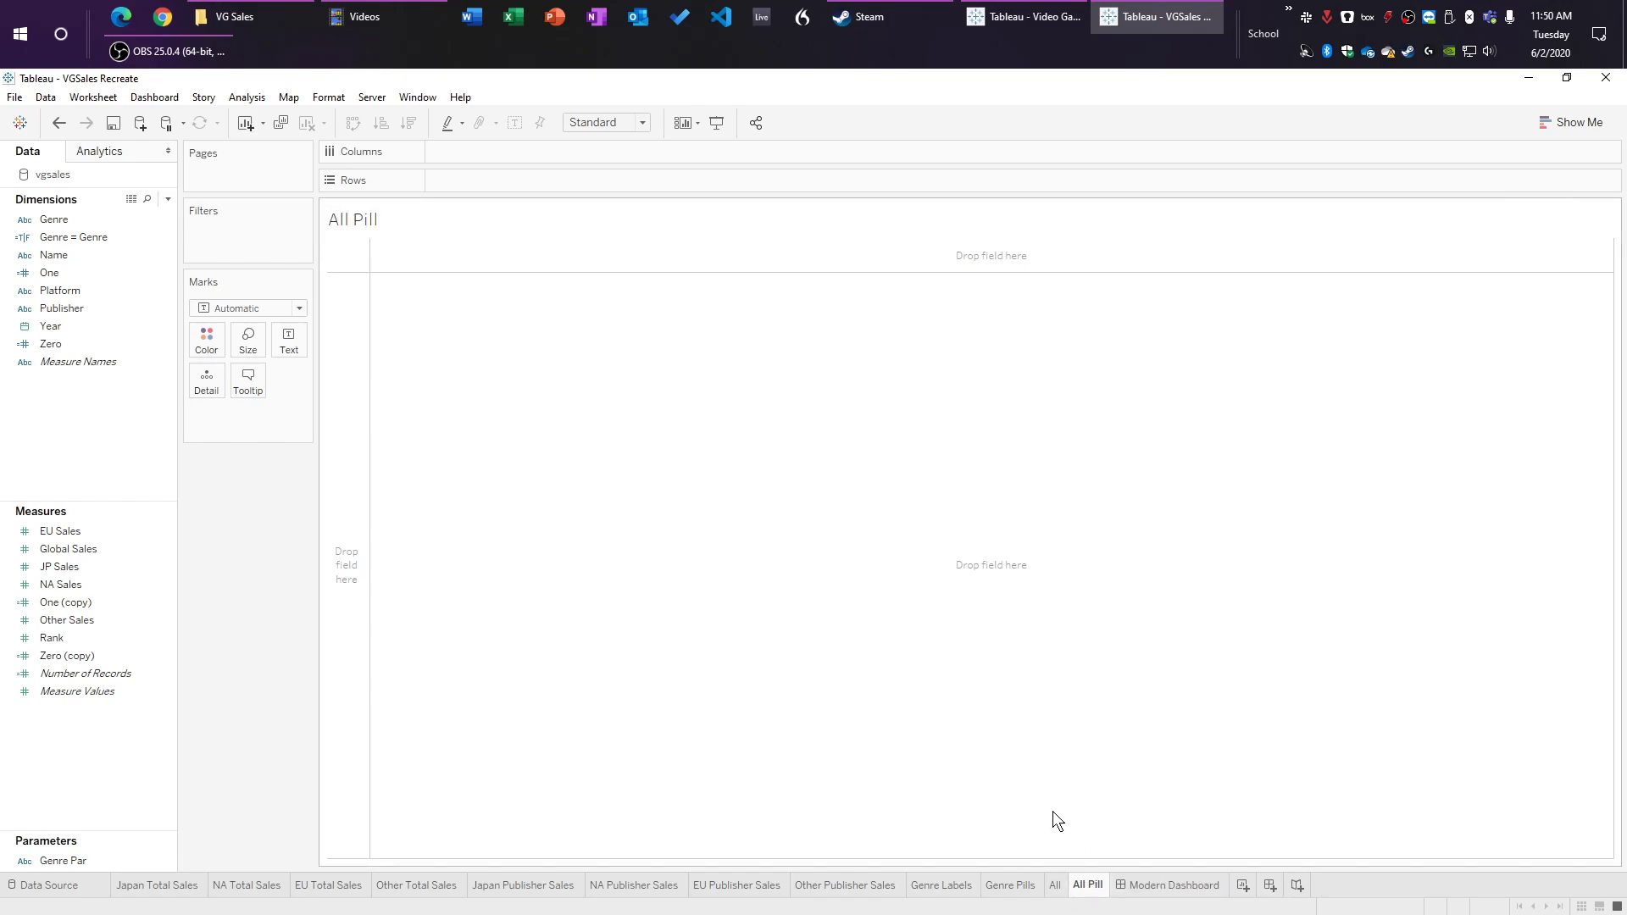
Step: Remove the MIN(10) size legend and the Genre = Genre color legend from the Modern Dashboard
left_click(1055, 885)
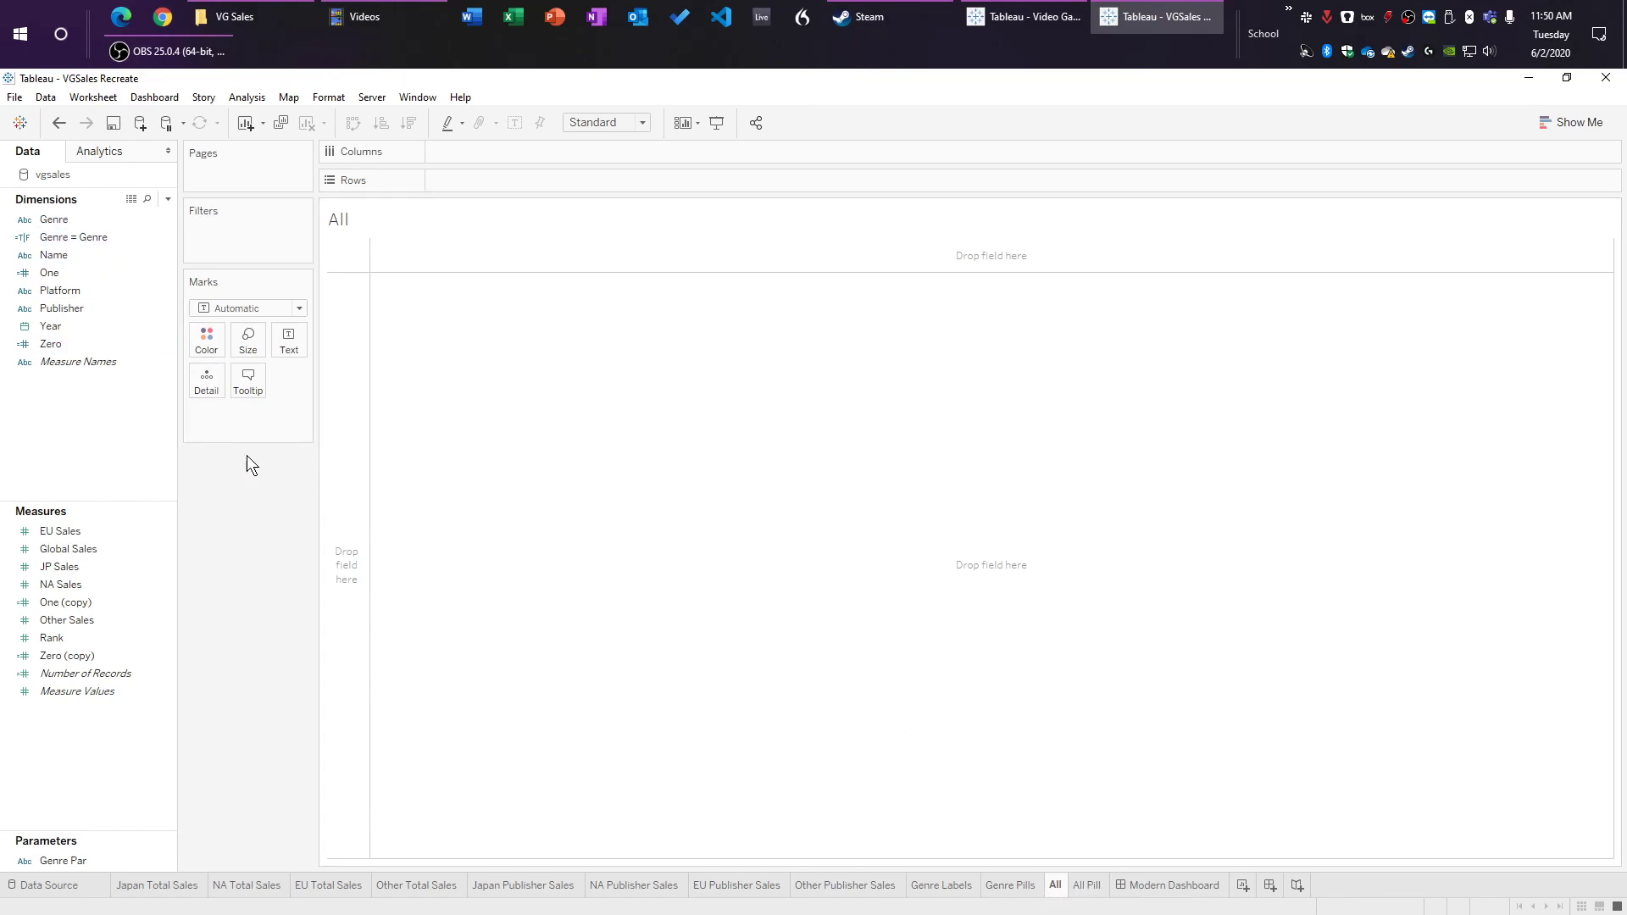
key("alt+Tab")
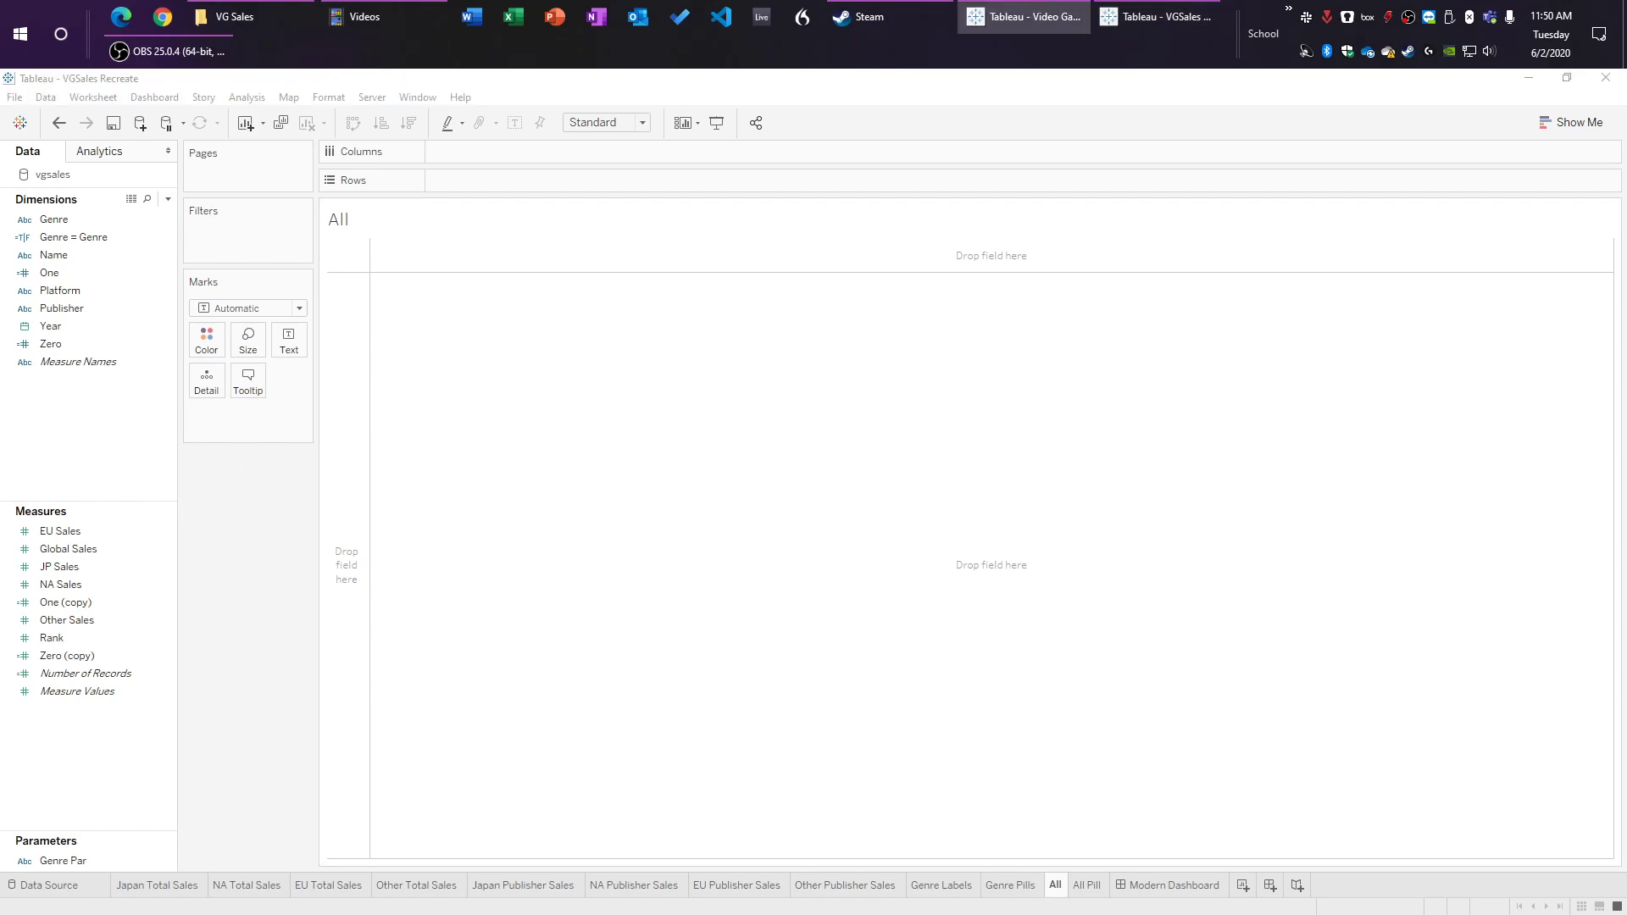
left_click(1146, 884)
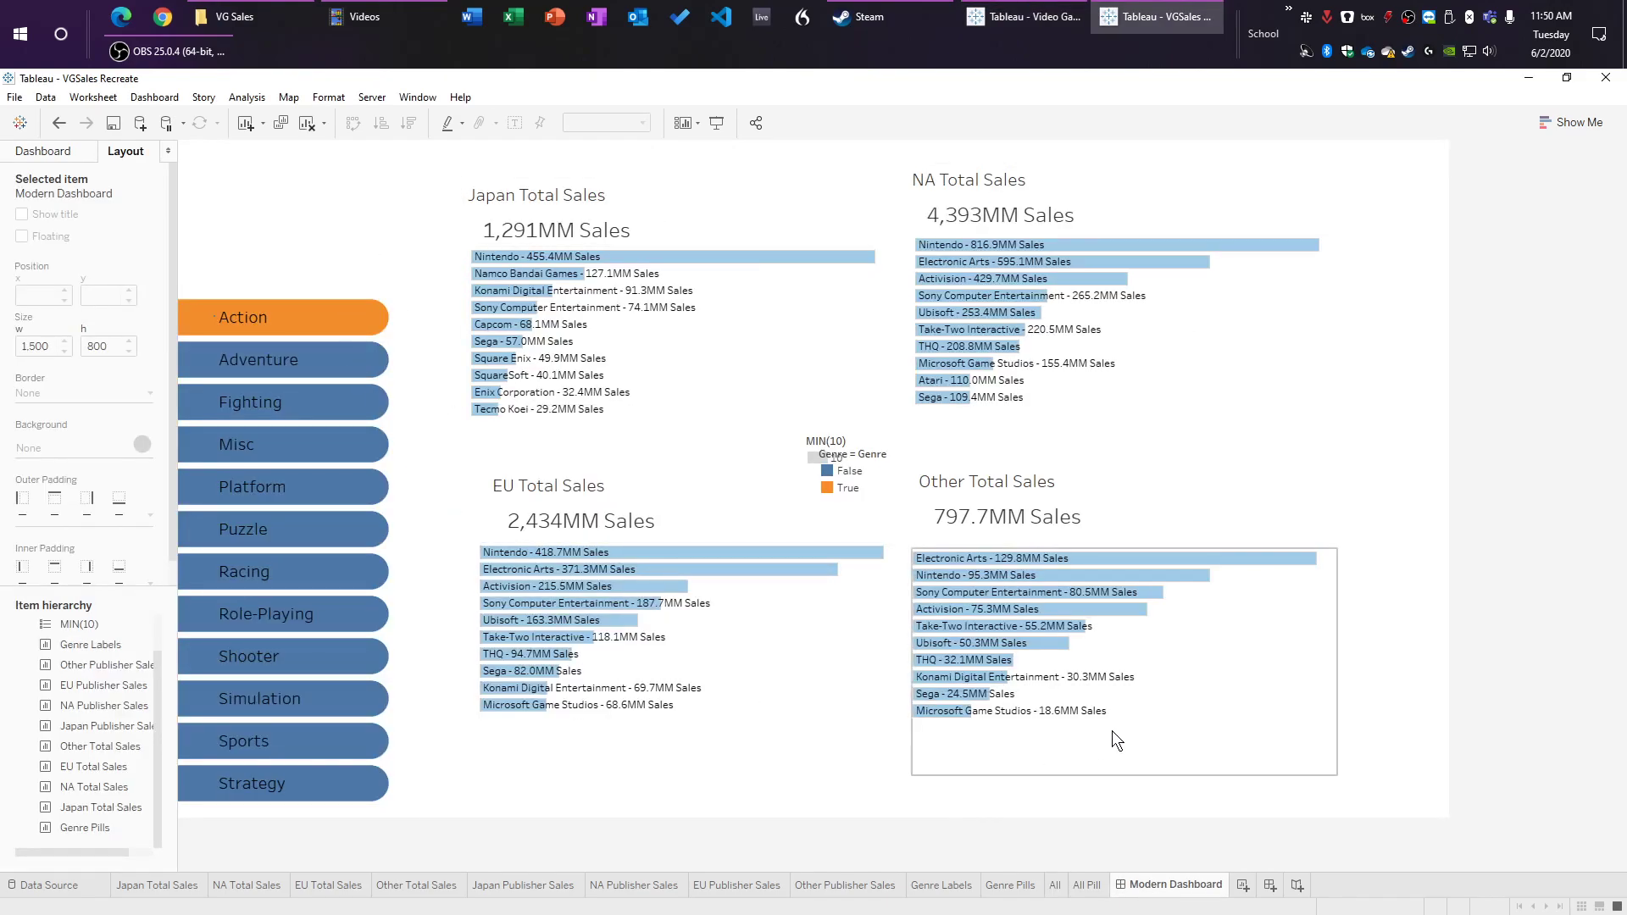
left_click(894, 458)
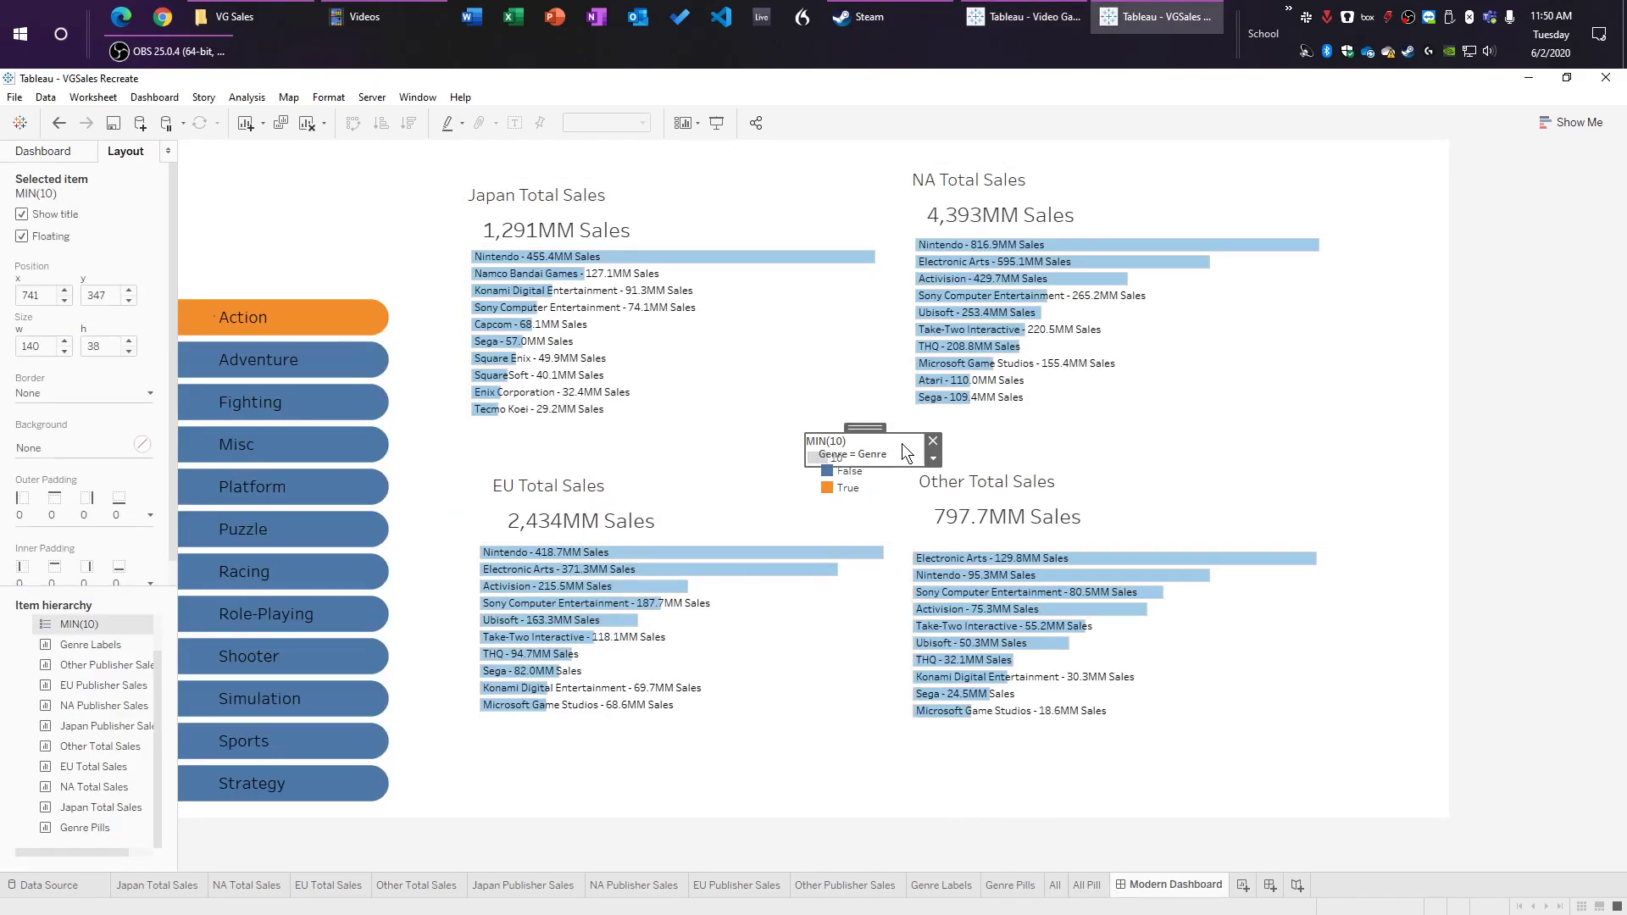
left_click(946, 455)
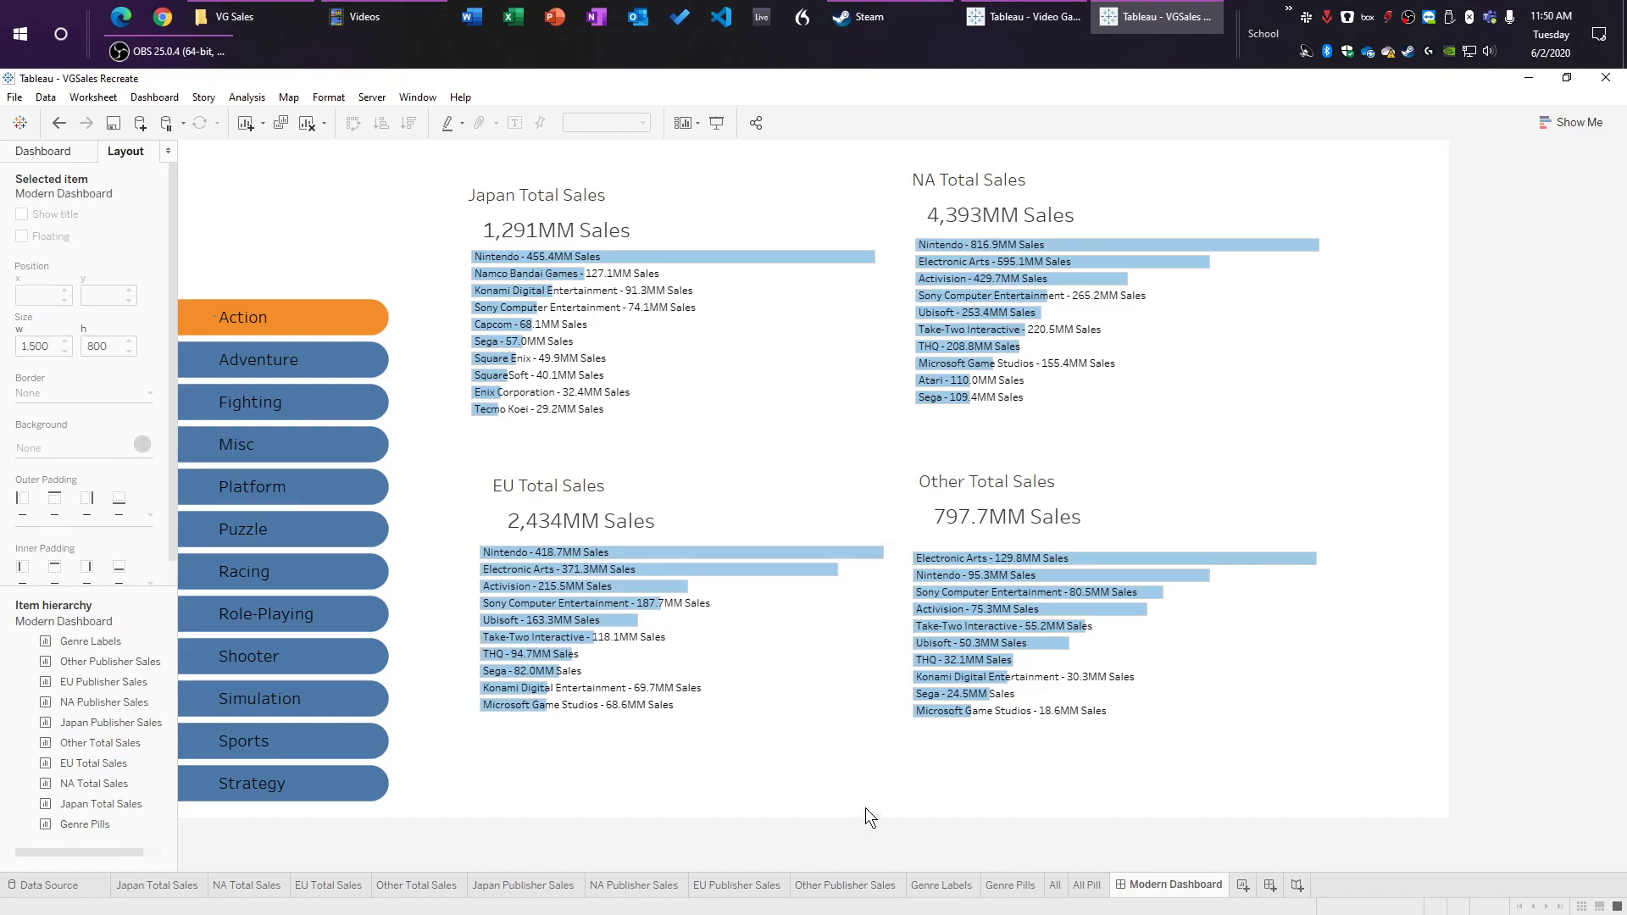
Step: Select the Action label on the dashboard to check how the genre selector responds
left_click(234, 329)
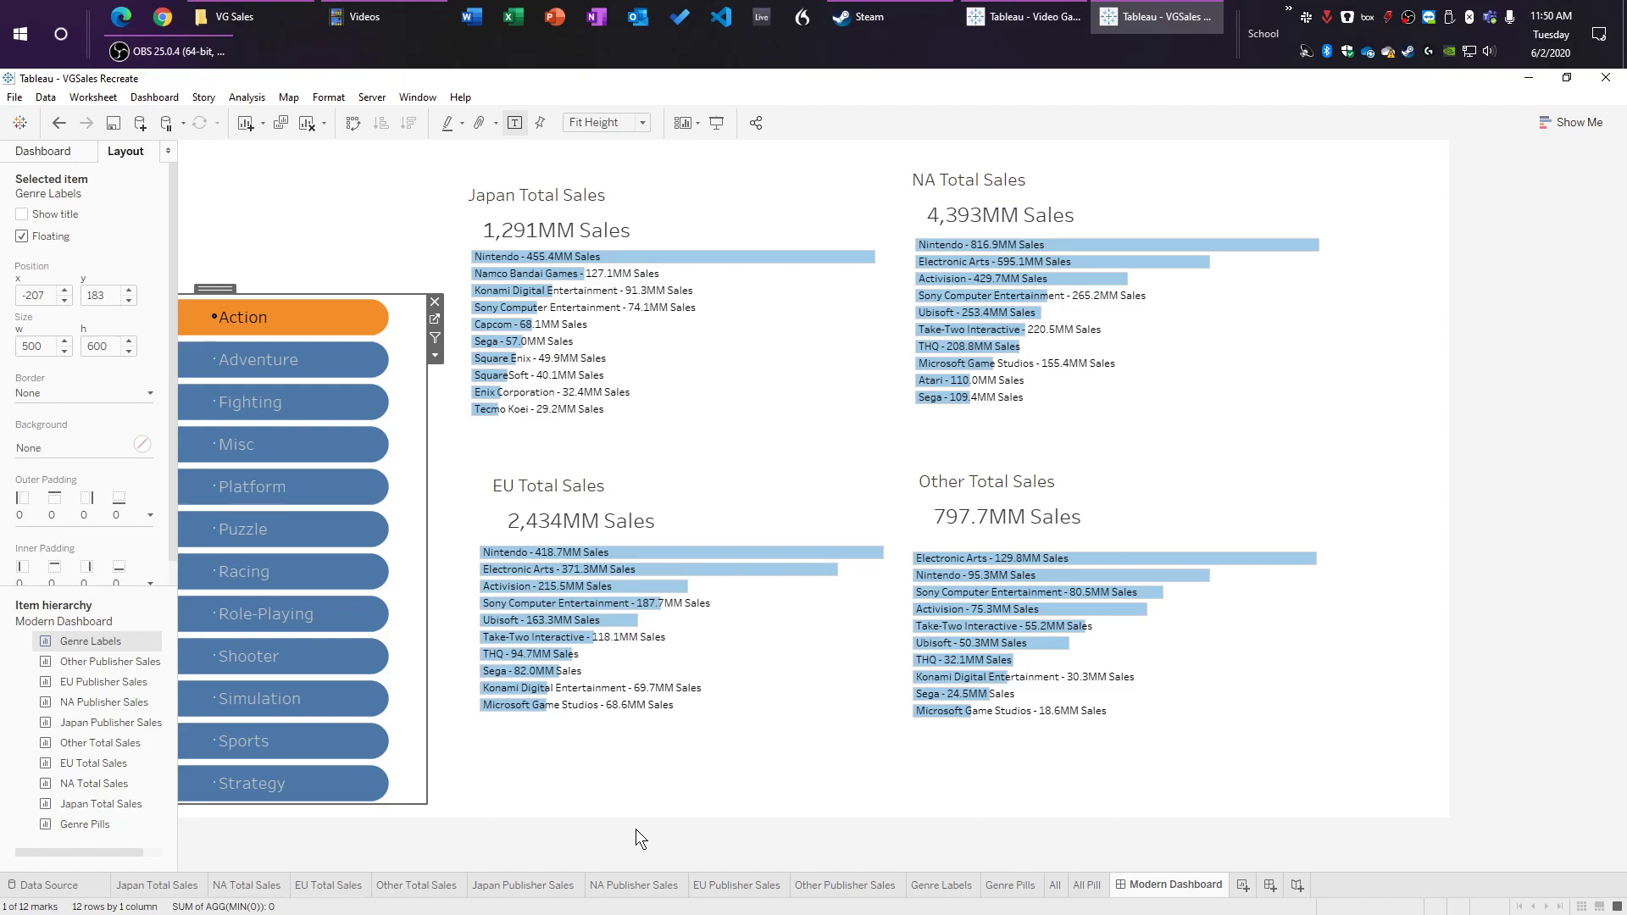
left_click(48, 152)
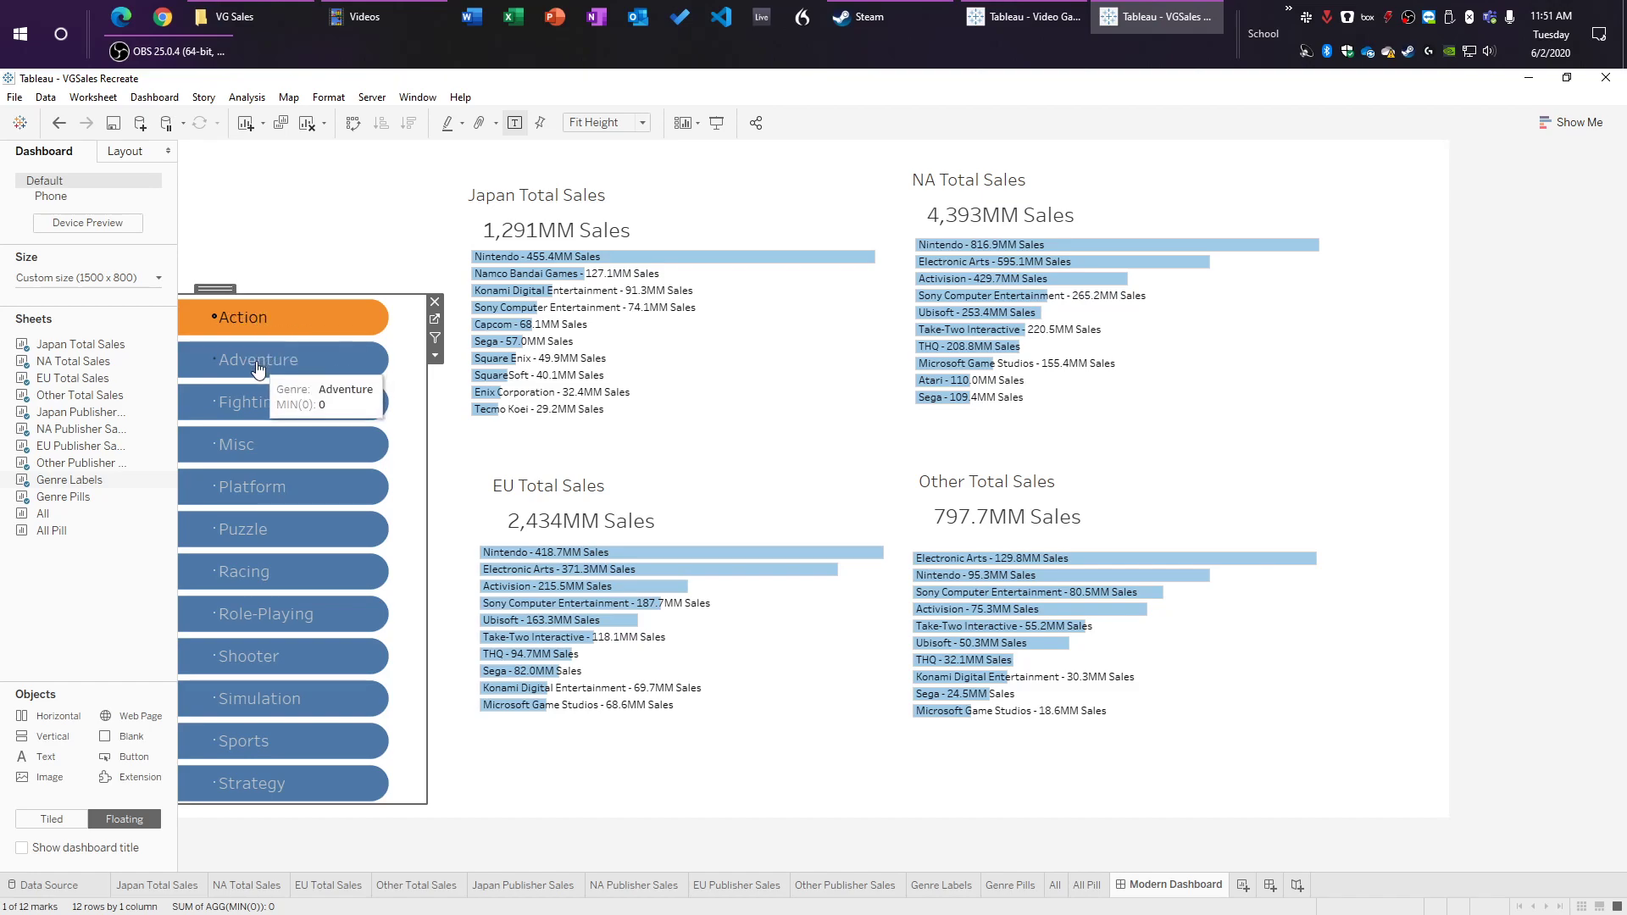
left_click(236, 257)
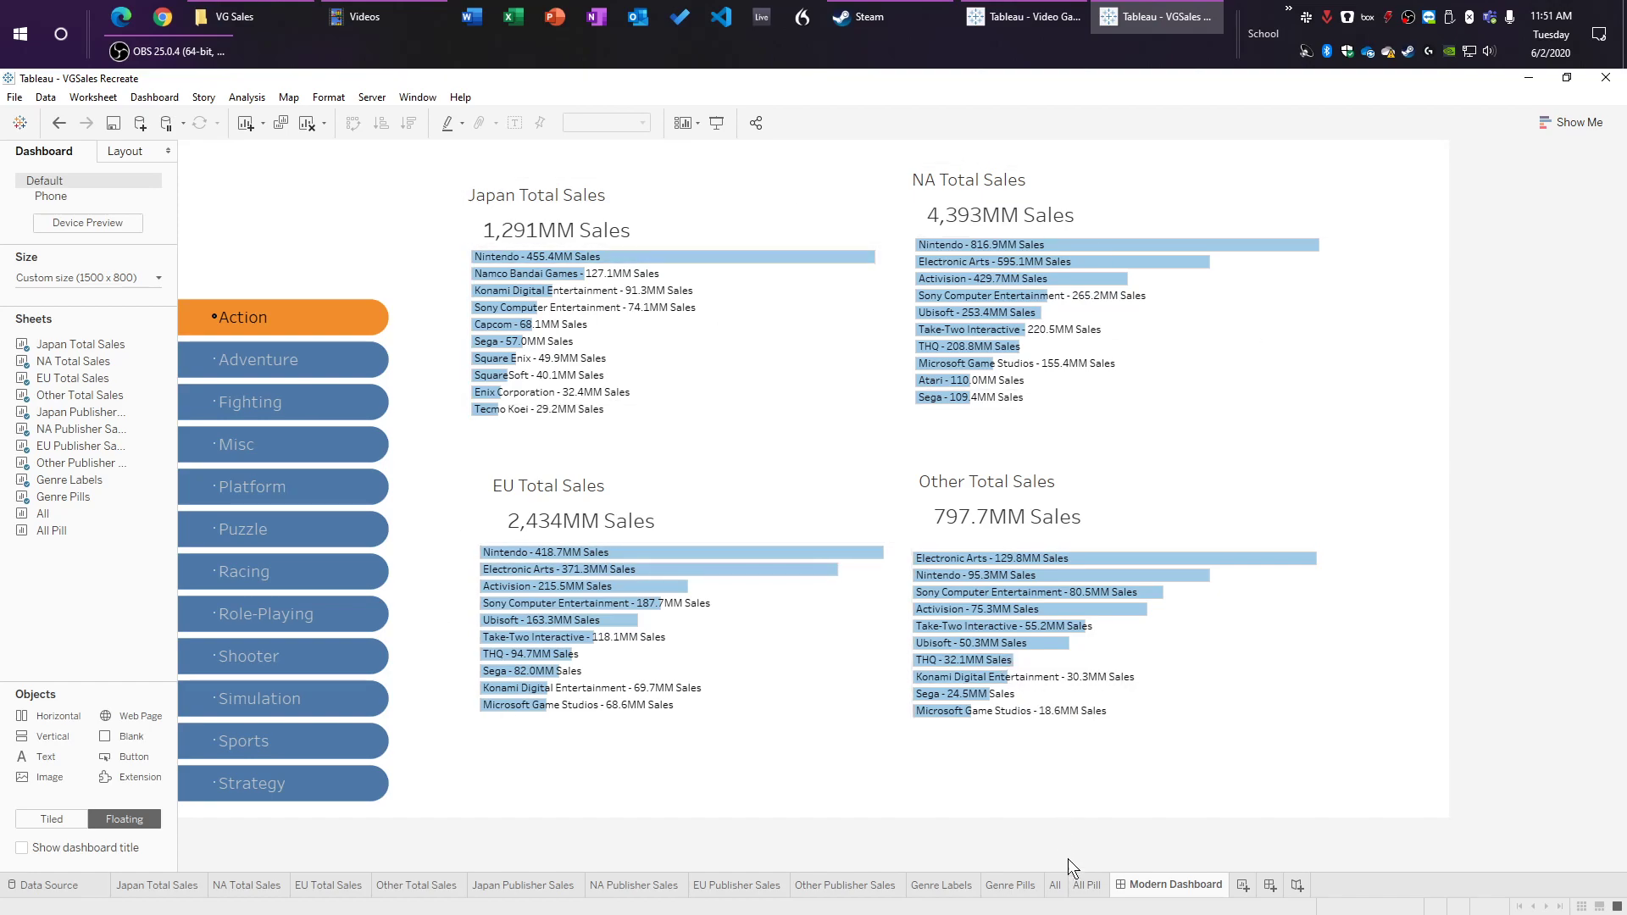
Step: Start a new calculated field named "All" on the All worksheet
left_click(1056, 887)
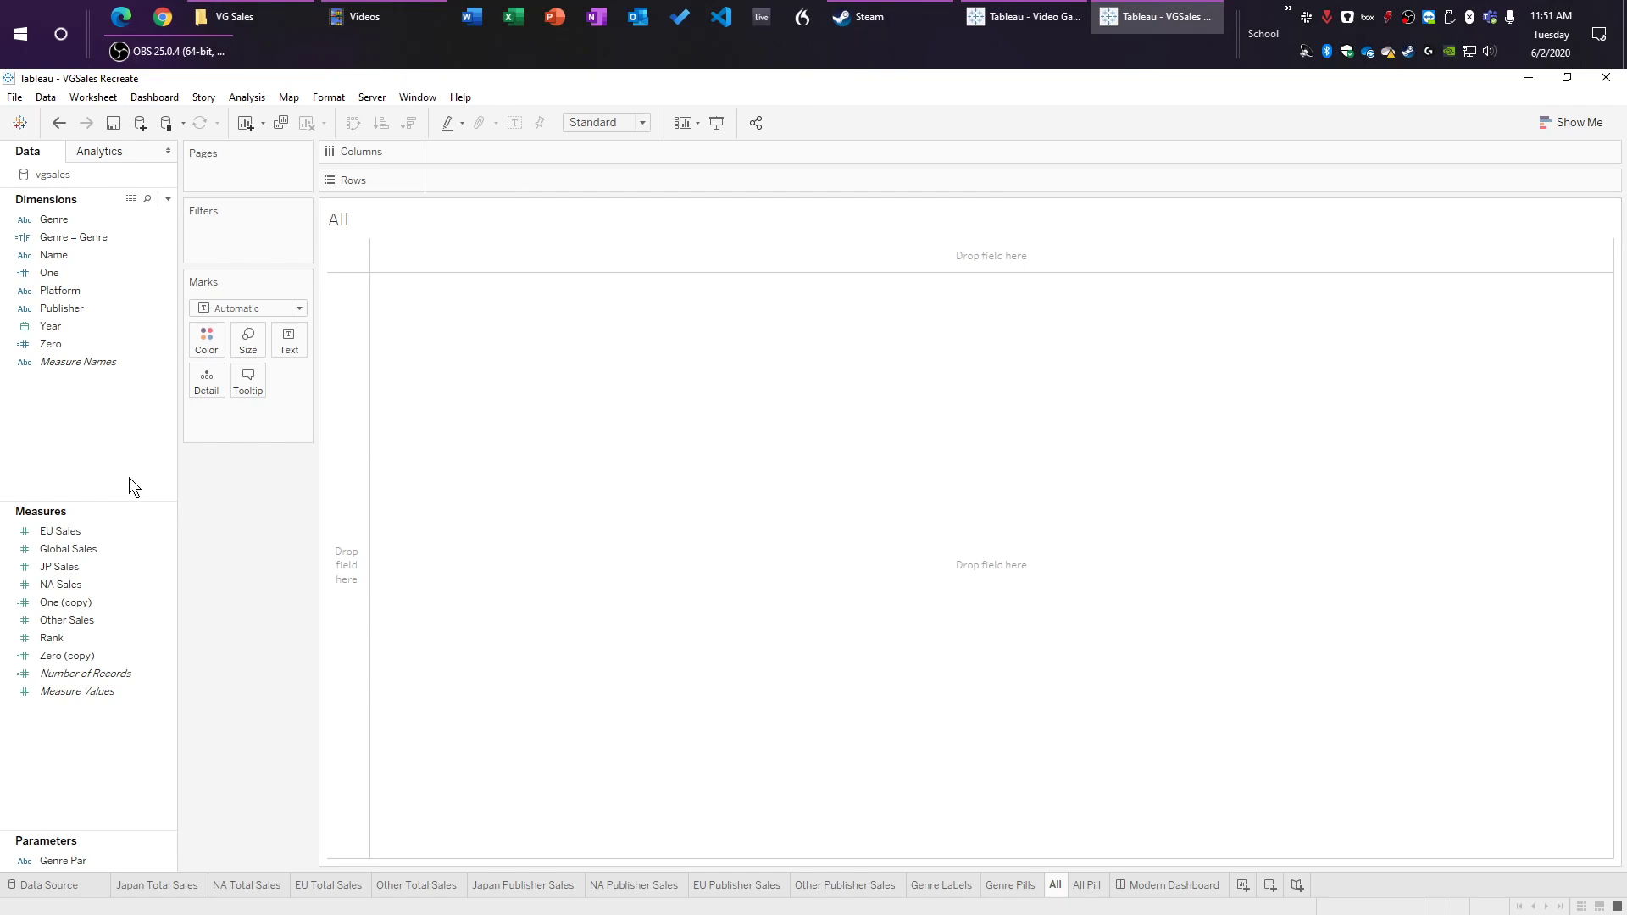
right_click(88, 418)
left_click(150, 433)
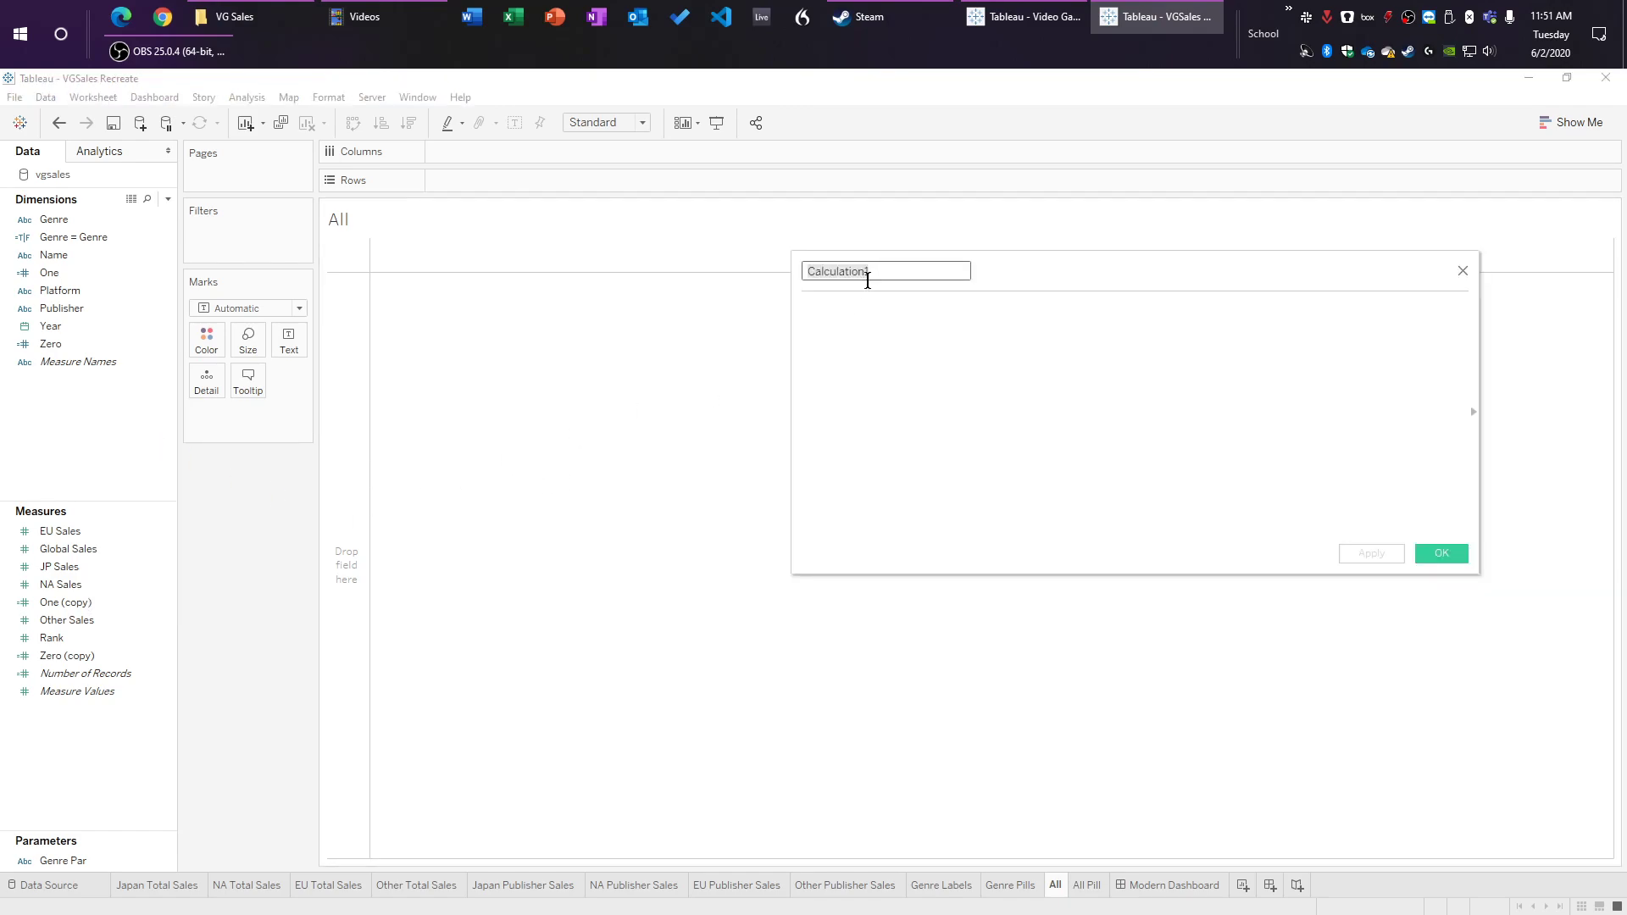
type("All")
left_click(1096, 383)
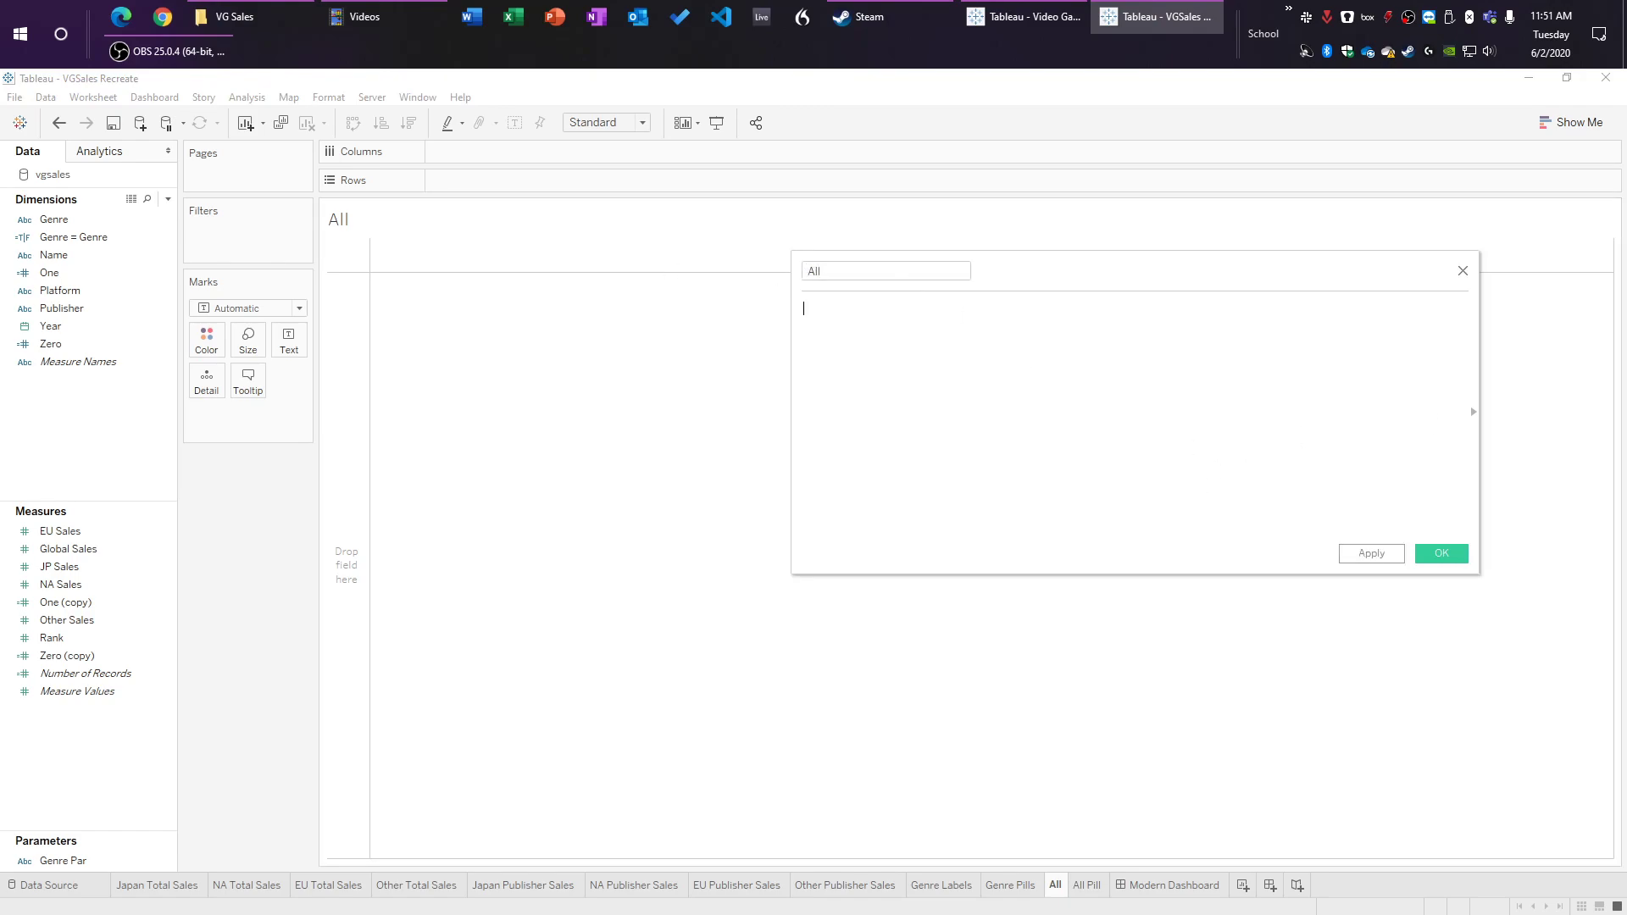
Step: Switch to the reference workbook and examine its All calculation, covering the CONTAINS test on Genre and the "None" and "All" results
key("alt+Tab")
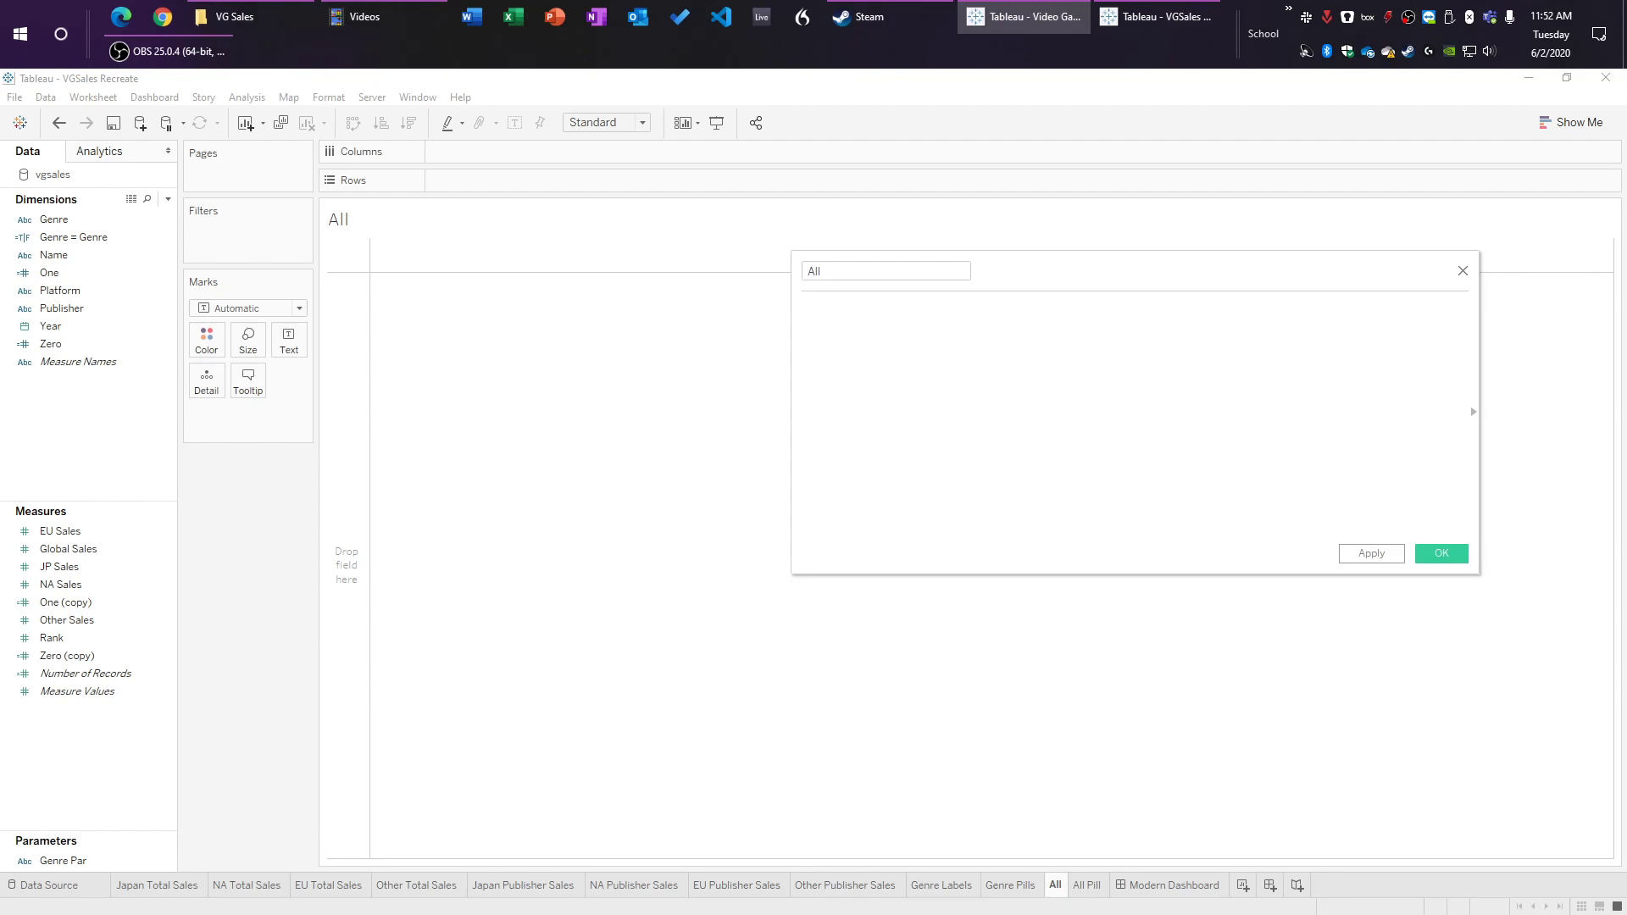
type("if CONTAINS([Genre], \"All\") then \"None\" else \"All\" END")
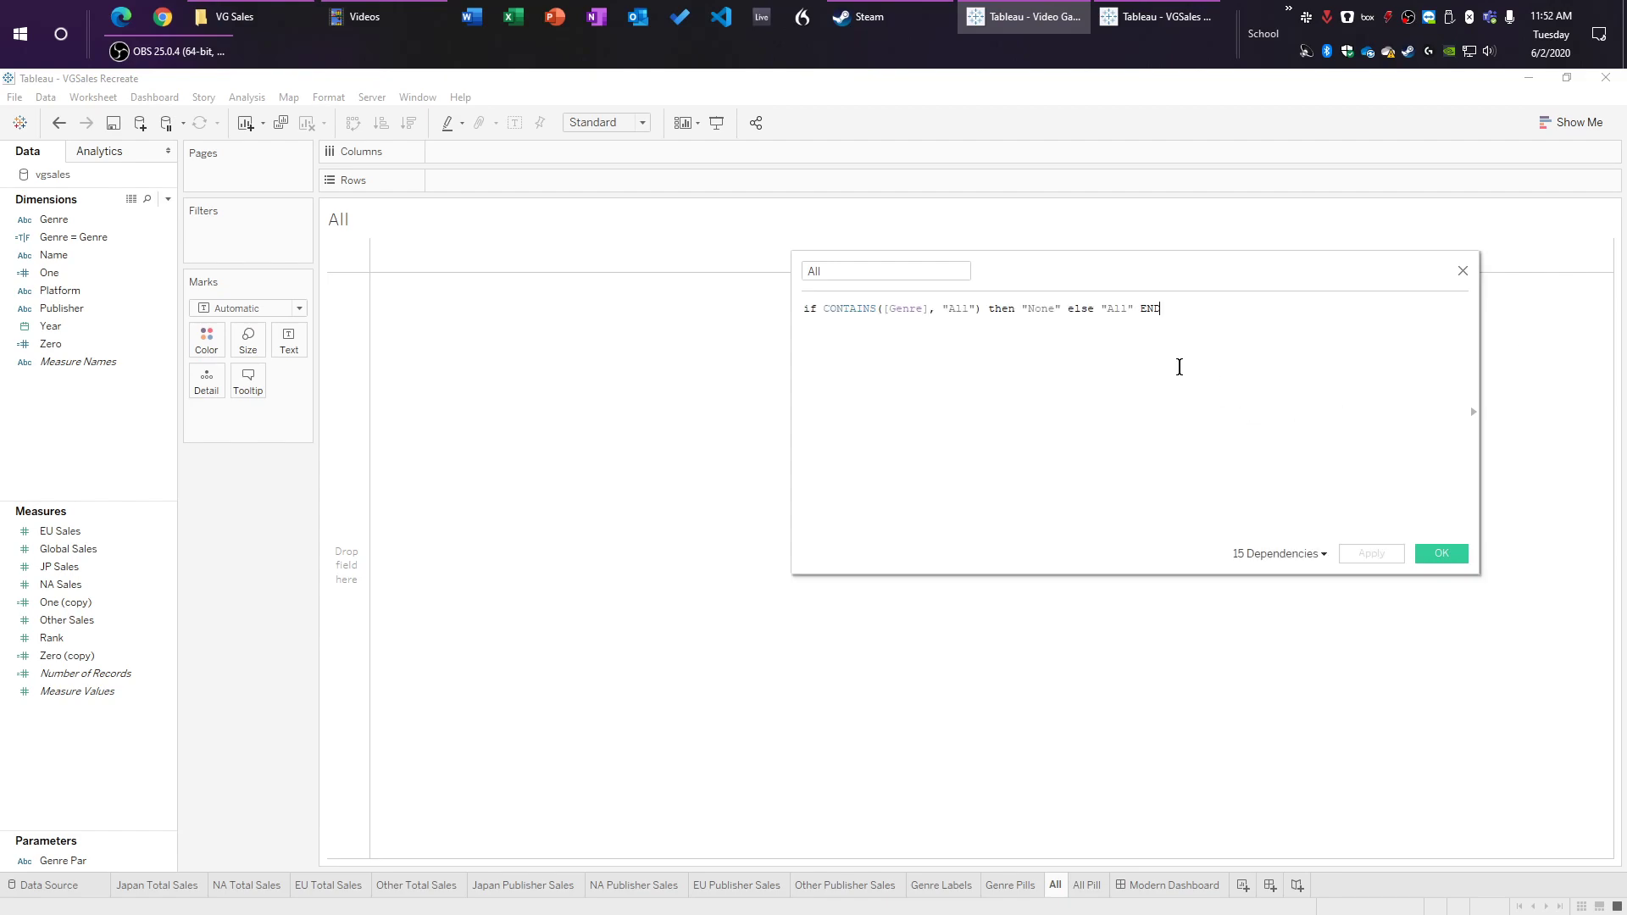
left_click_drag(1164, 268, 1161, 318)
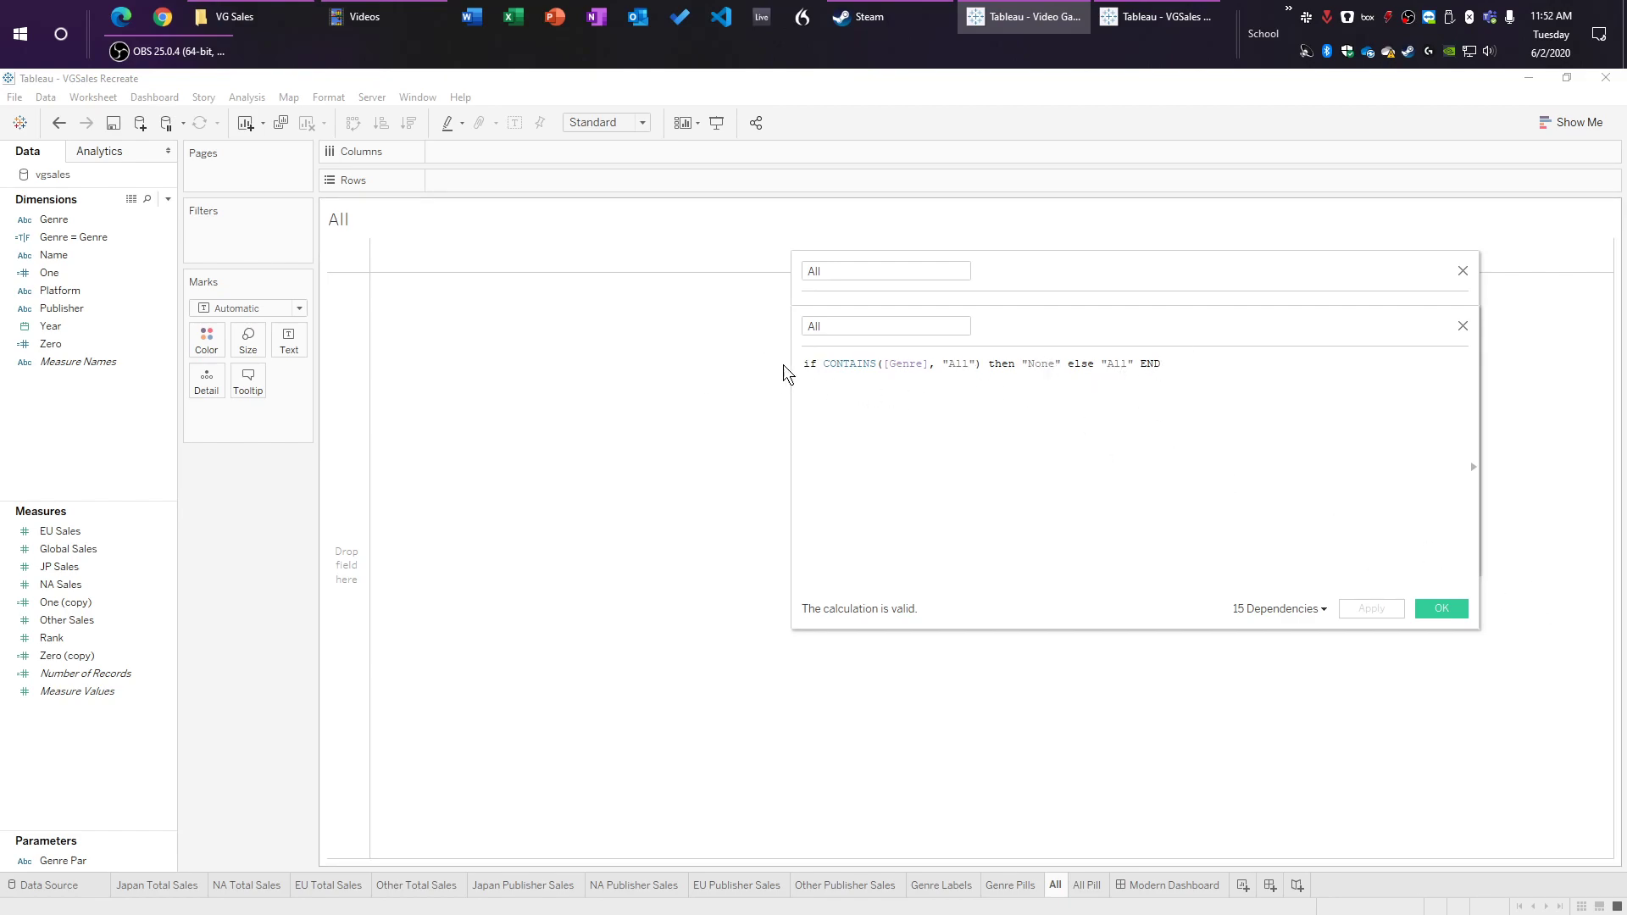
double_click(809, 364)
left_click(834, 453)
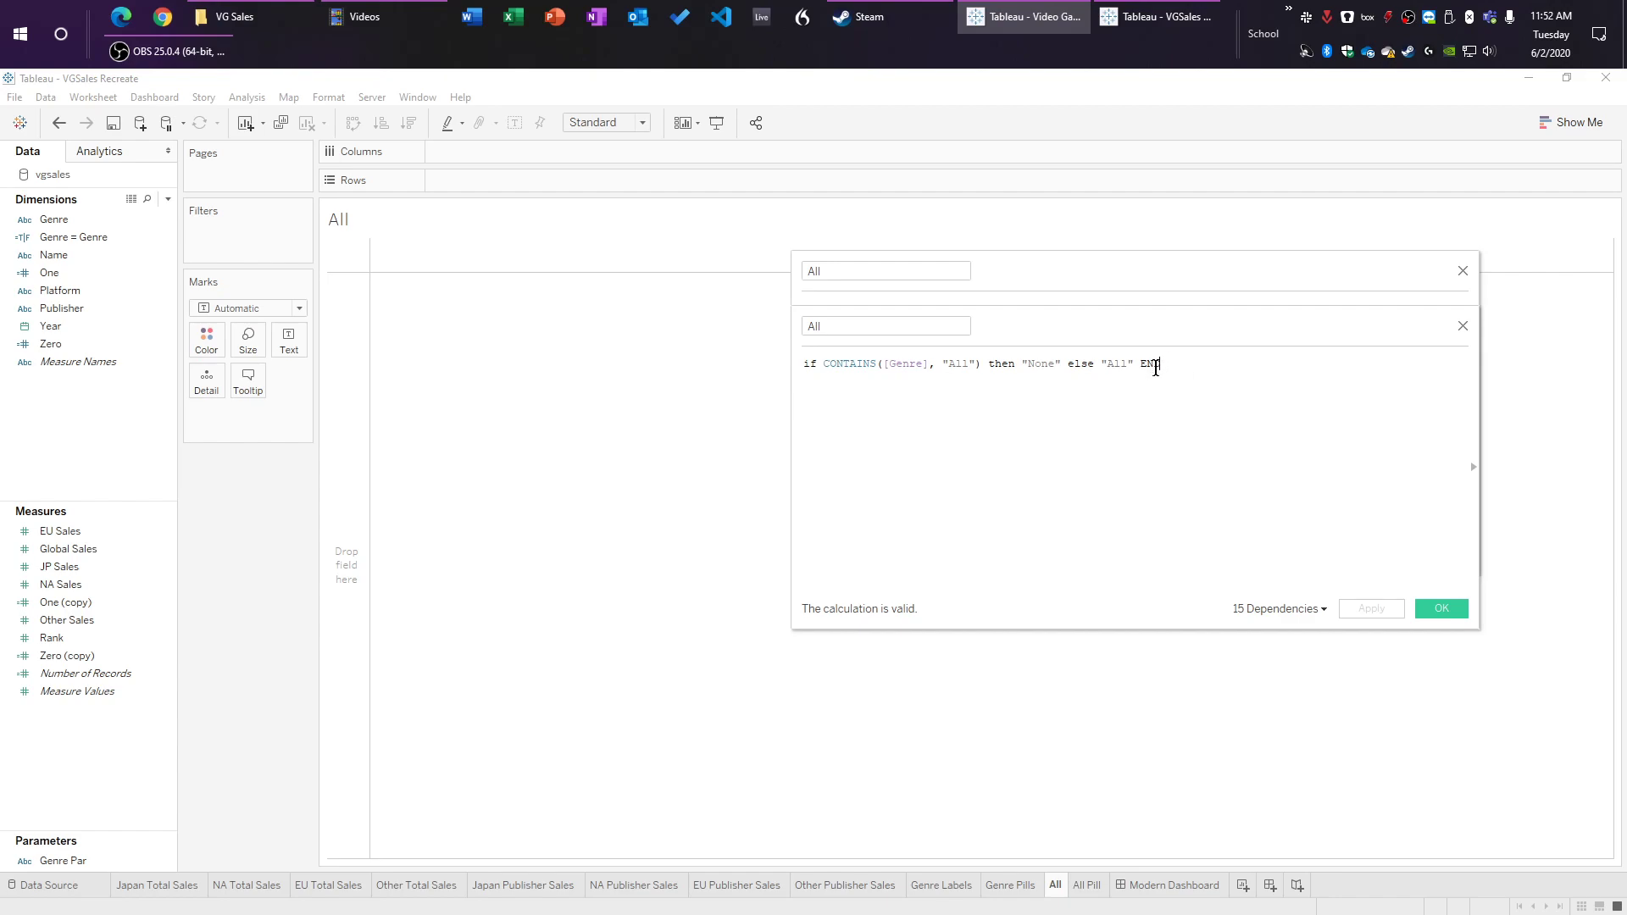
left_click_drag(821, 364, 976, 366)
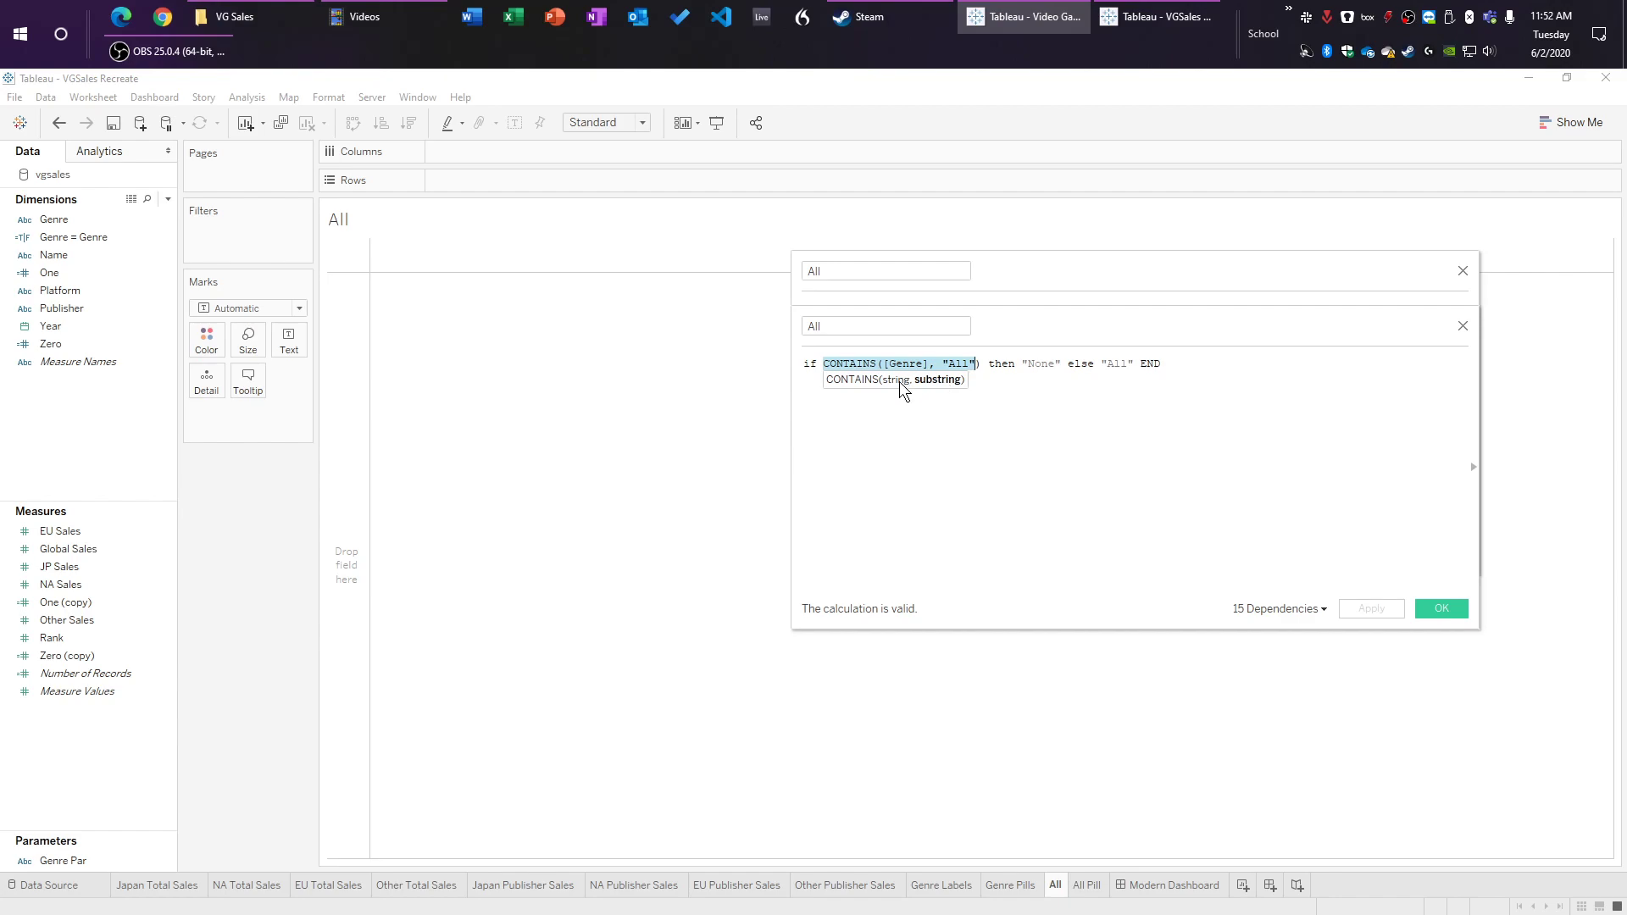
left_click(1011, 373)
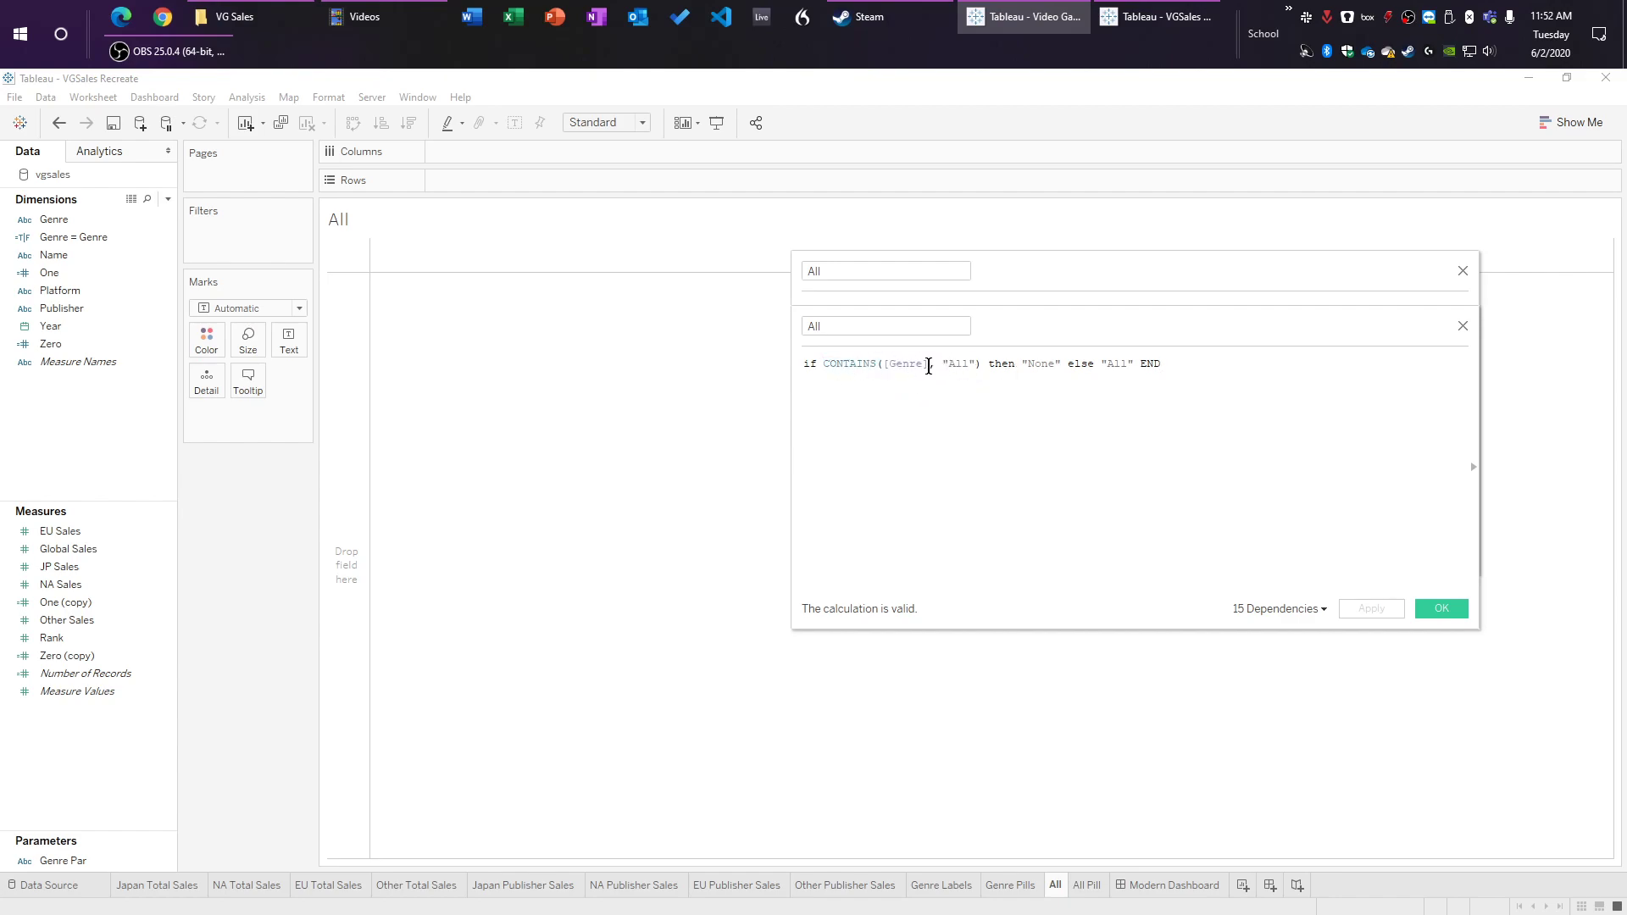
left_click_drag(923, 365, 896, 365)
left_click(973, 375)
left_click_drag(1059, 373, 1031, 383)
left_click_drag(1133, 365, 1106, 364)
left_click(1125, 429)
left_click_drag(978, 363, 923, 480)
left_click(924, 480)
Step: Copy the reference formula if CONTAINS([Genre], "All") then "None" else "All" END into the new All calculated field and save it
left_click_drag(1206, 368, 726, 352)
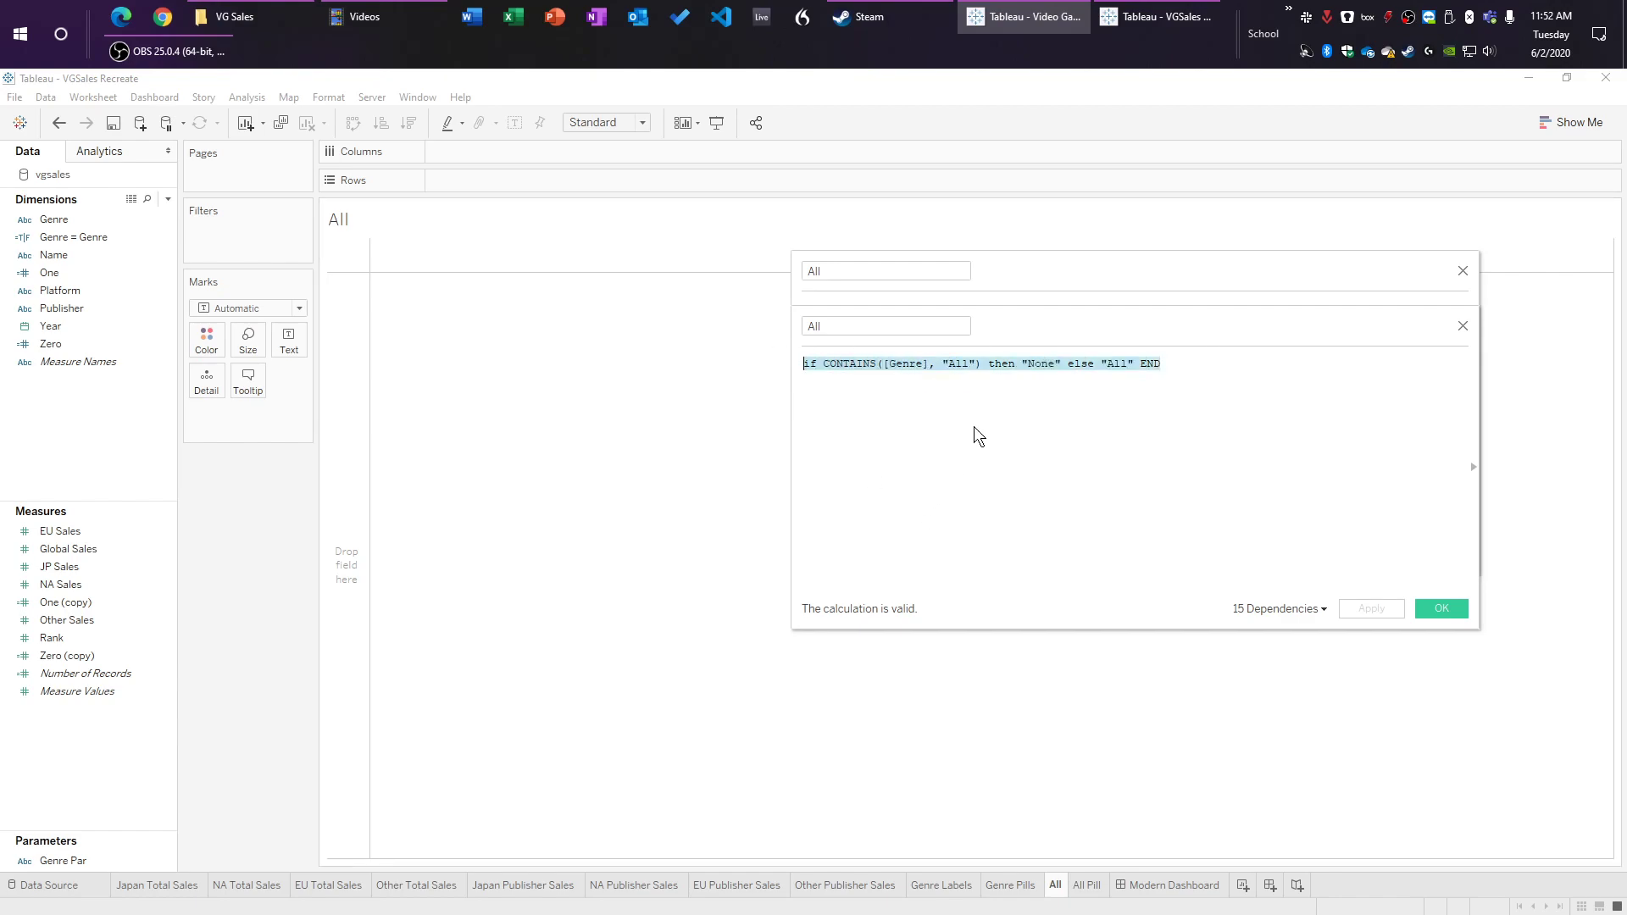
key("ctrl+x")
key("ctrl+v")
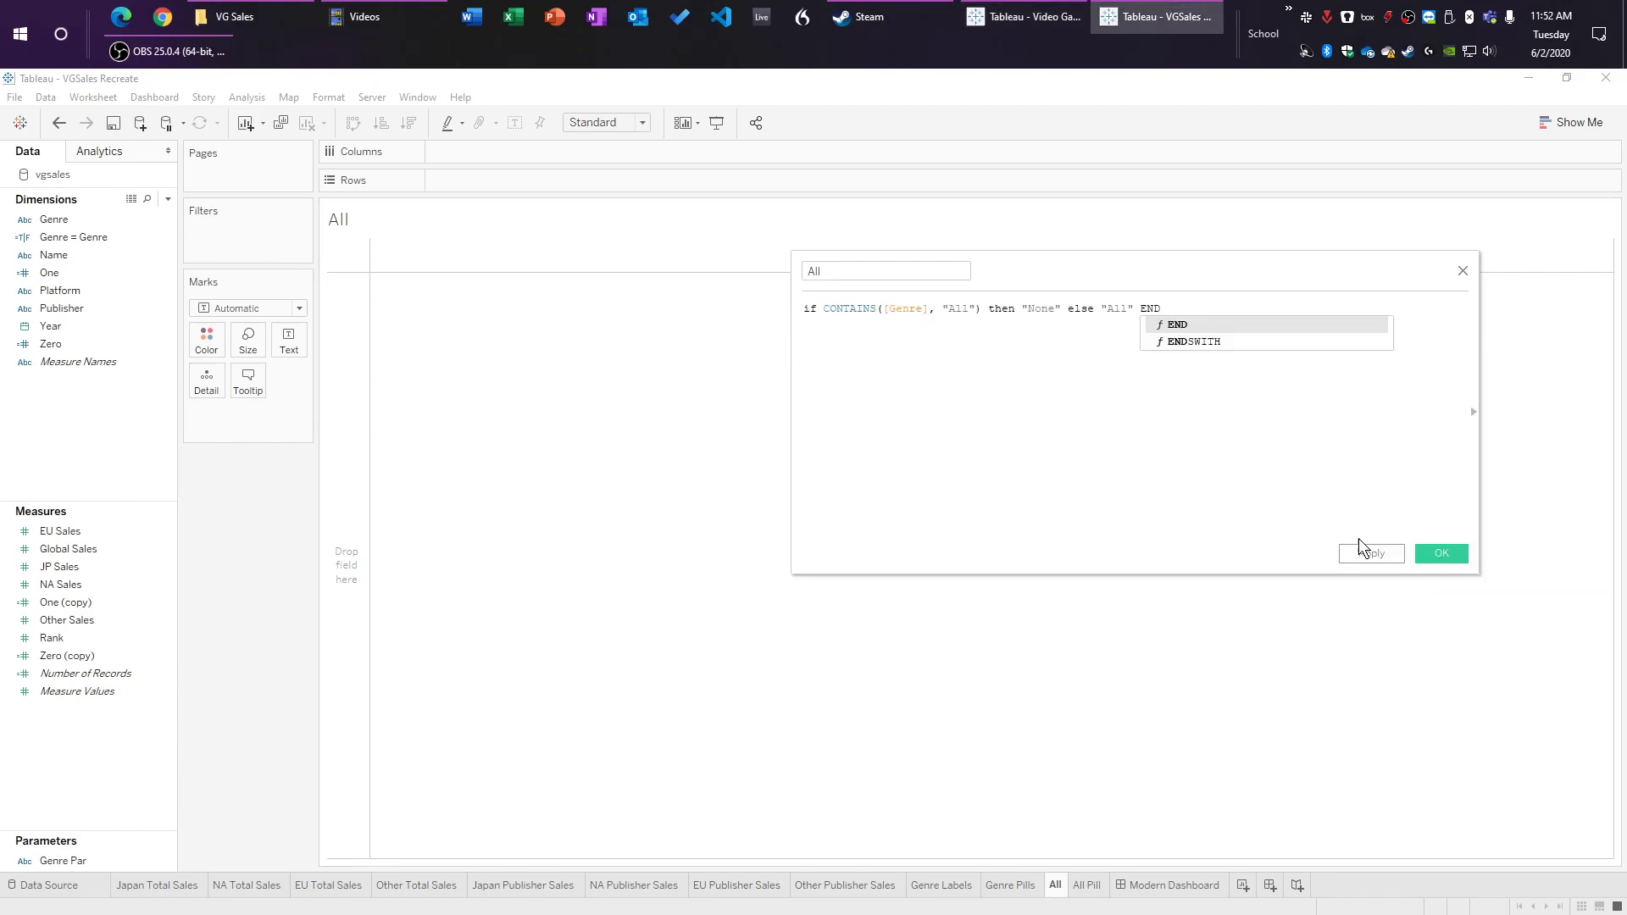
left_click(1430, 553)
Step: Build the All worksheet with the All field on Rows and an ad hoc min(0) calculation on Columns
left_click_drag(76, 222, 512, 178)
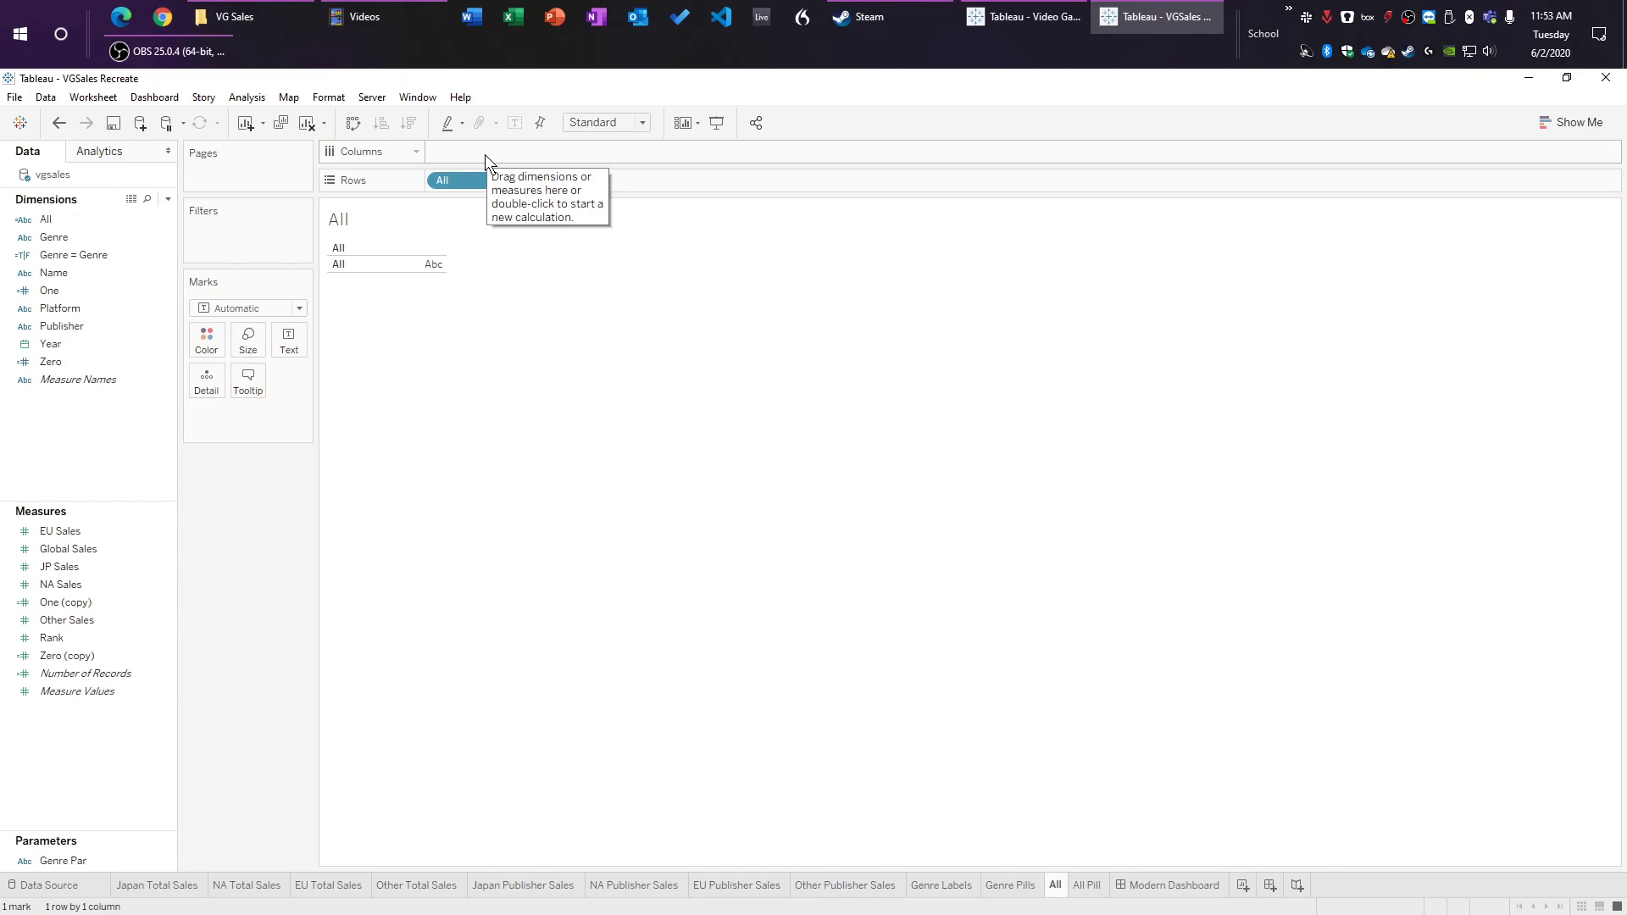
double_click(485, 154)
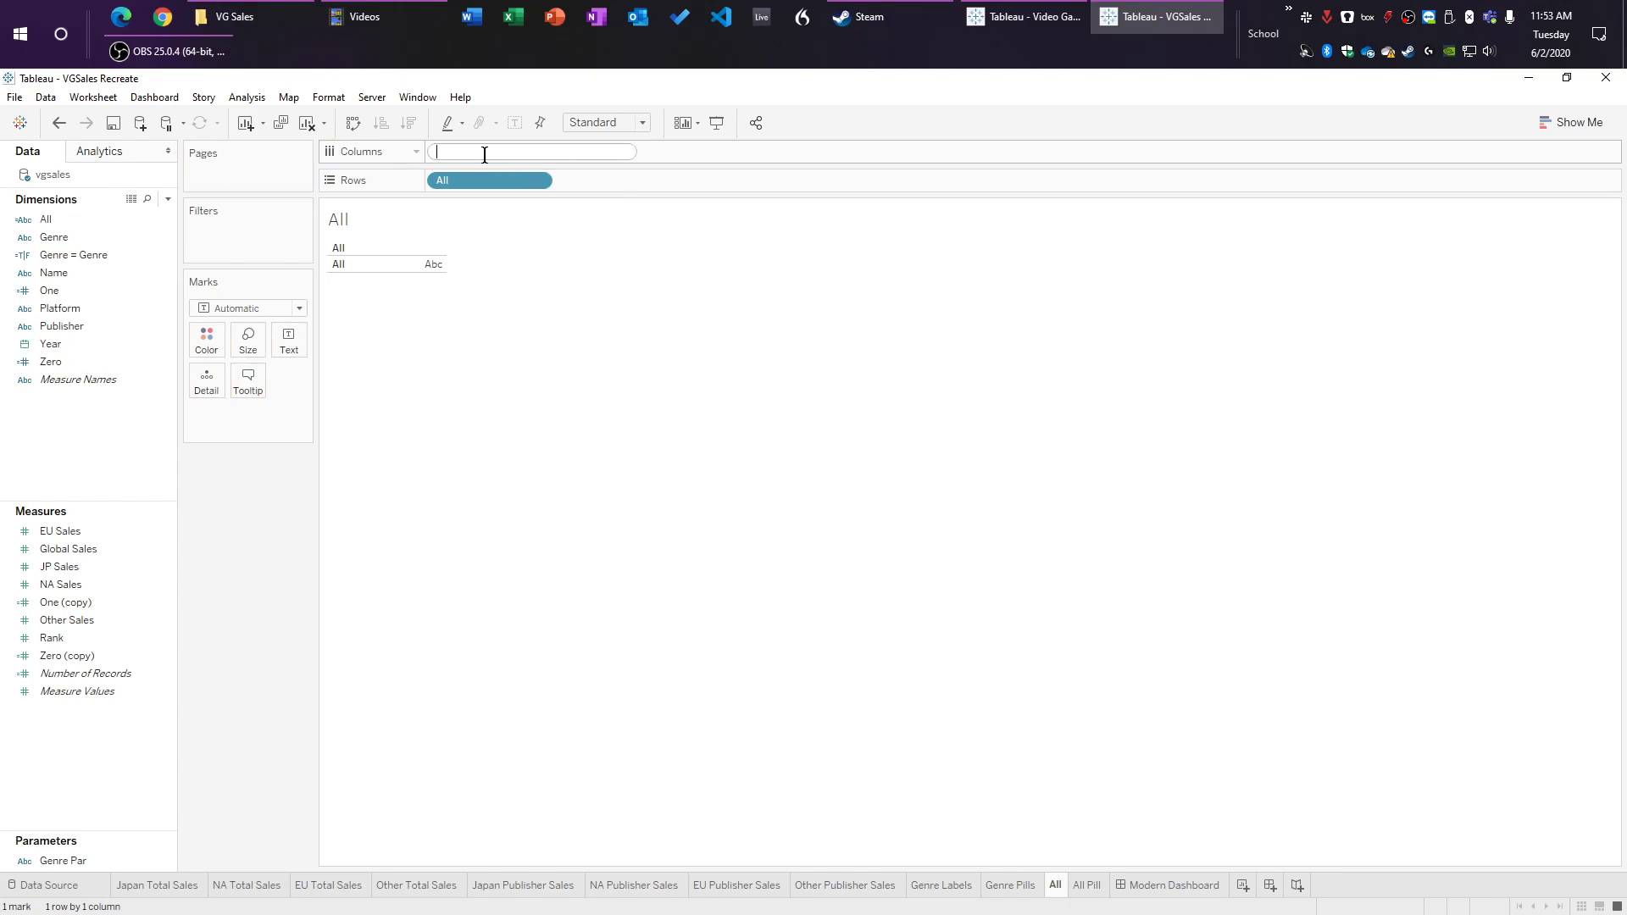
type("min(0)")
key("Return")
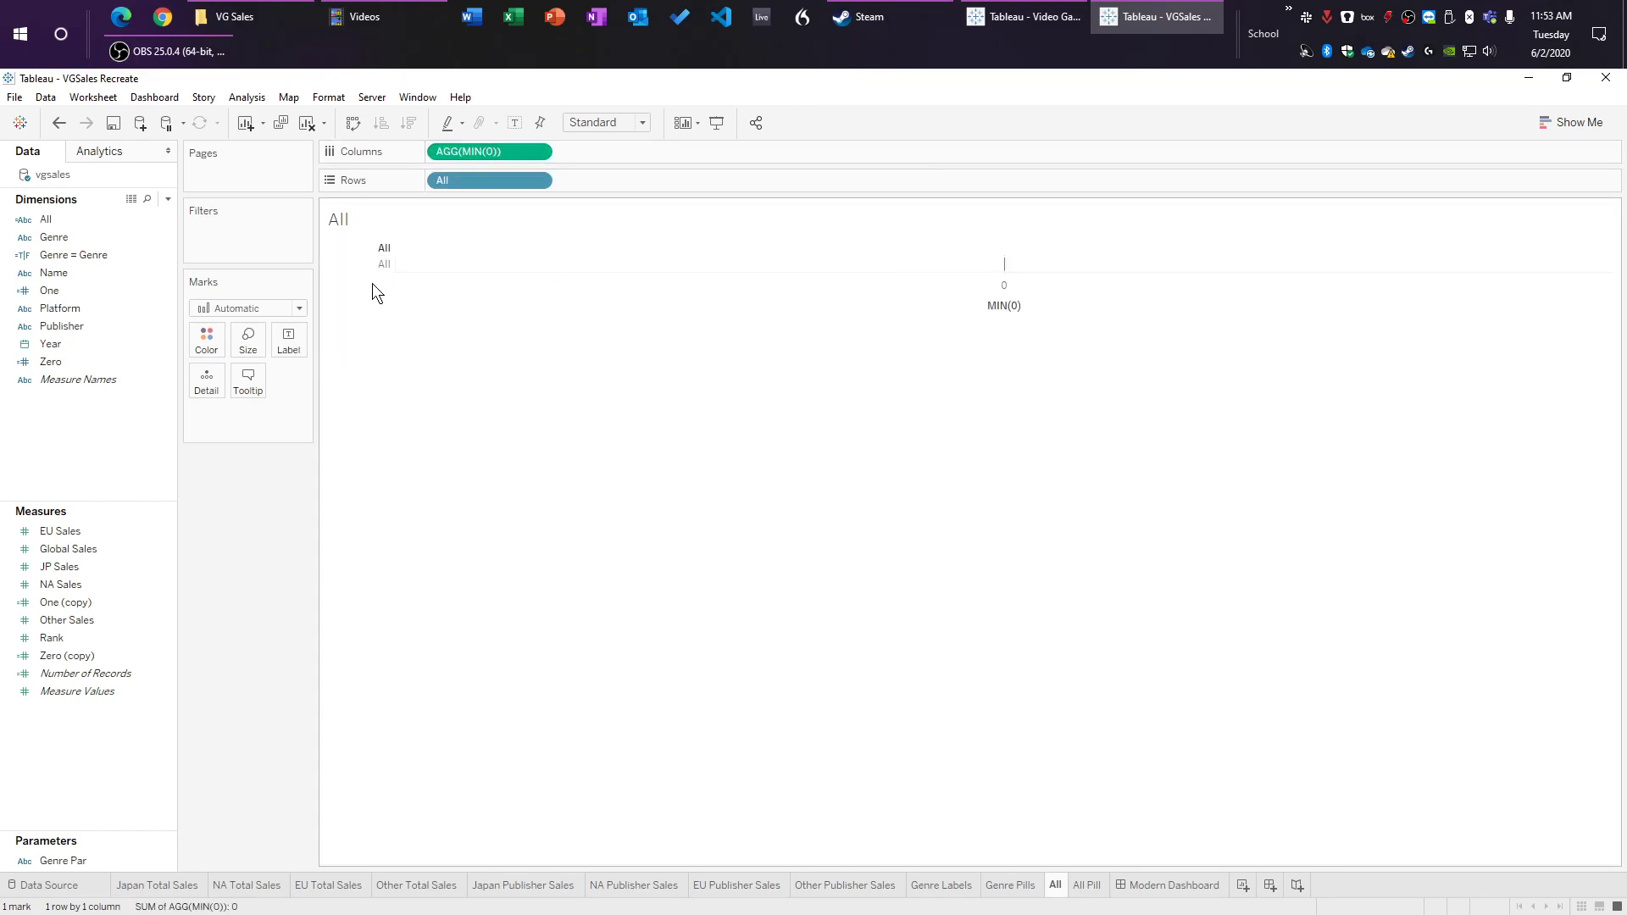
Step: Create an ad hoc "Genre" text calculation on the marks and use it as the mark label
double_click(253, 412)
type("\"Genre\"")
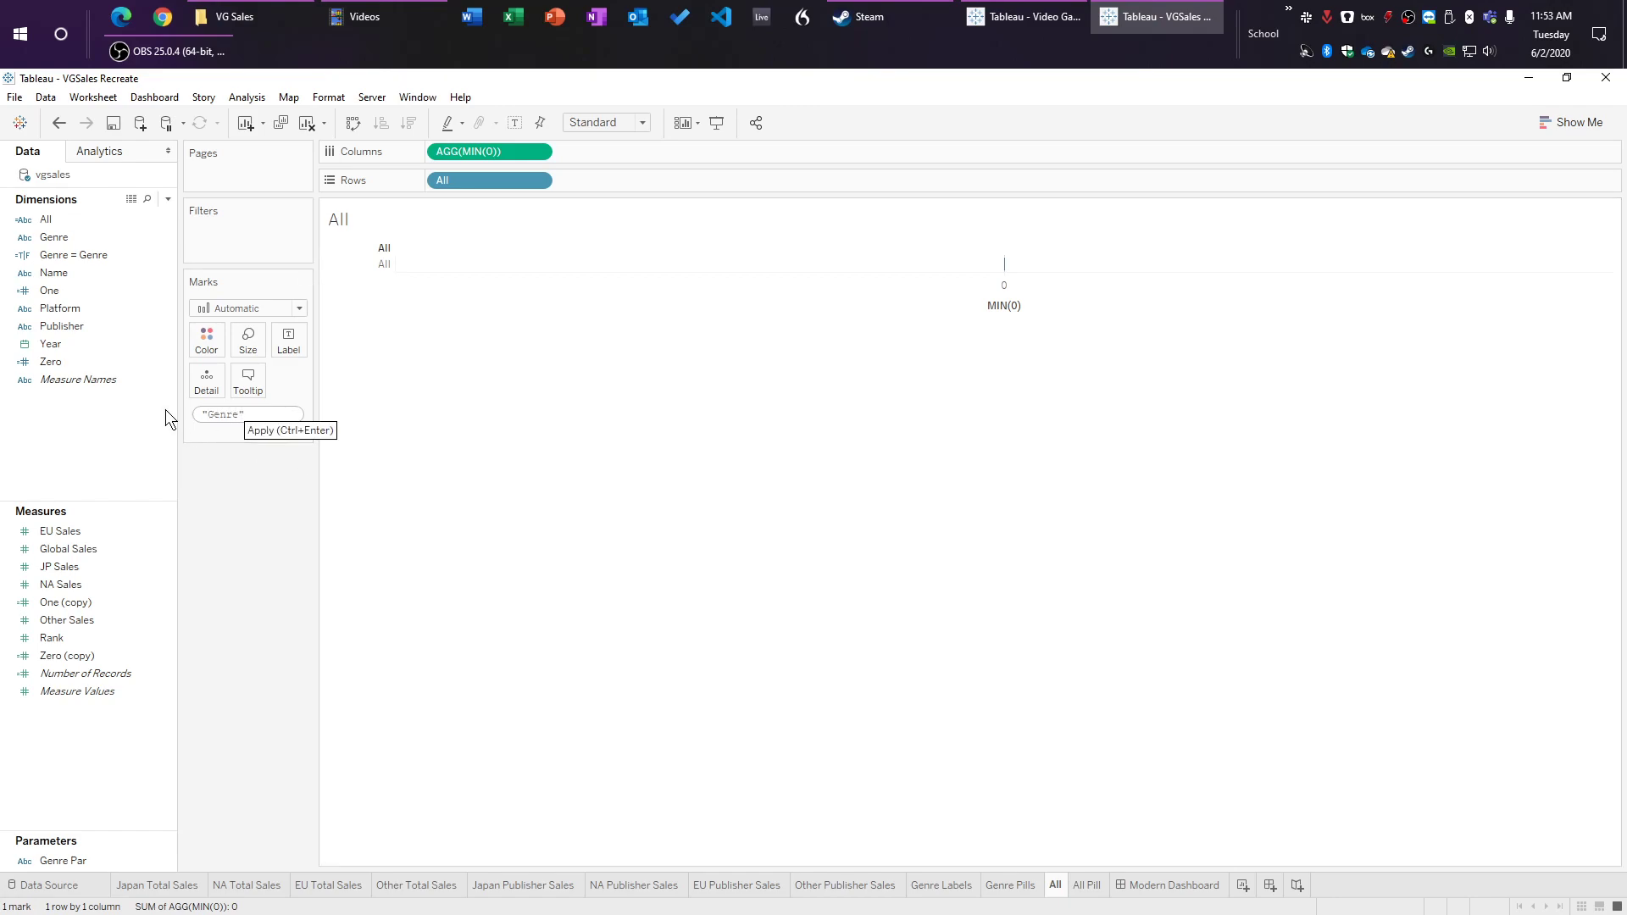
left_click(233, 500)
left_click_drag(258, 412, 289, 343)
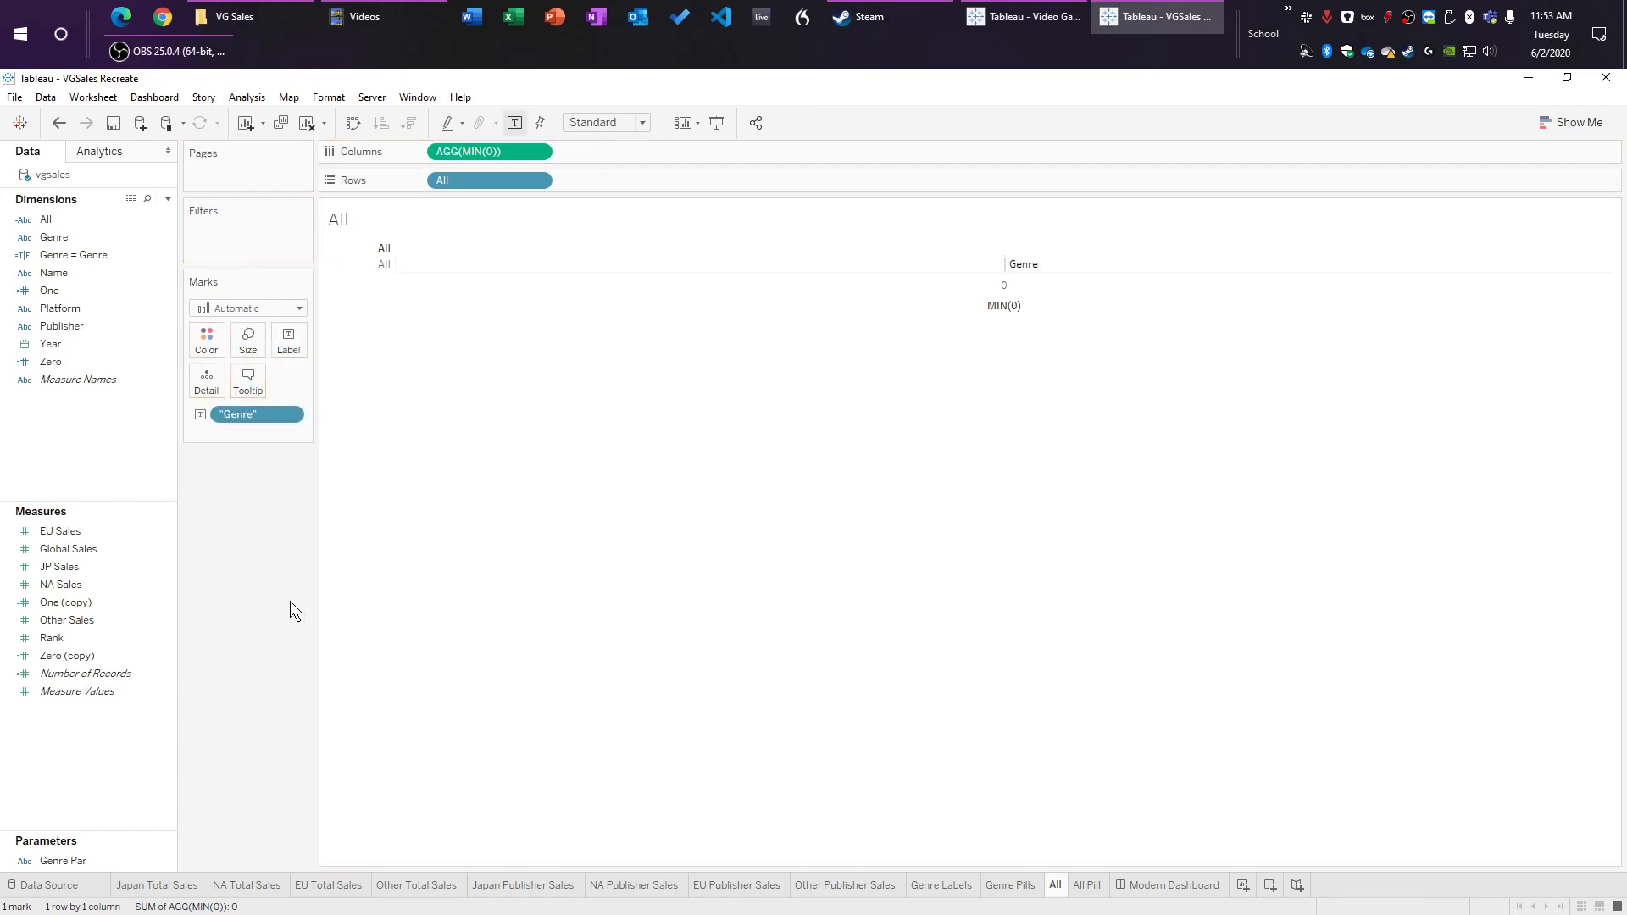
Step: Hide the All row header and the MIN(0) axis header on the worksheet
right_click(370, 268)
left_click(441, 374)
right_click(542, 278)
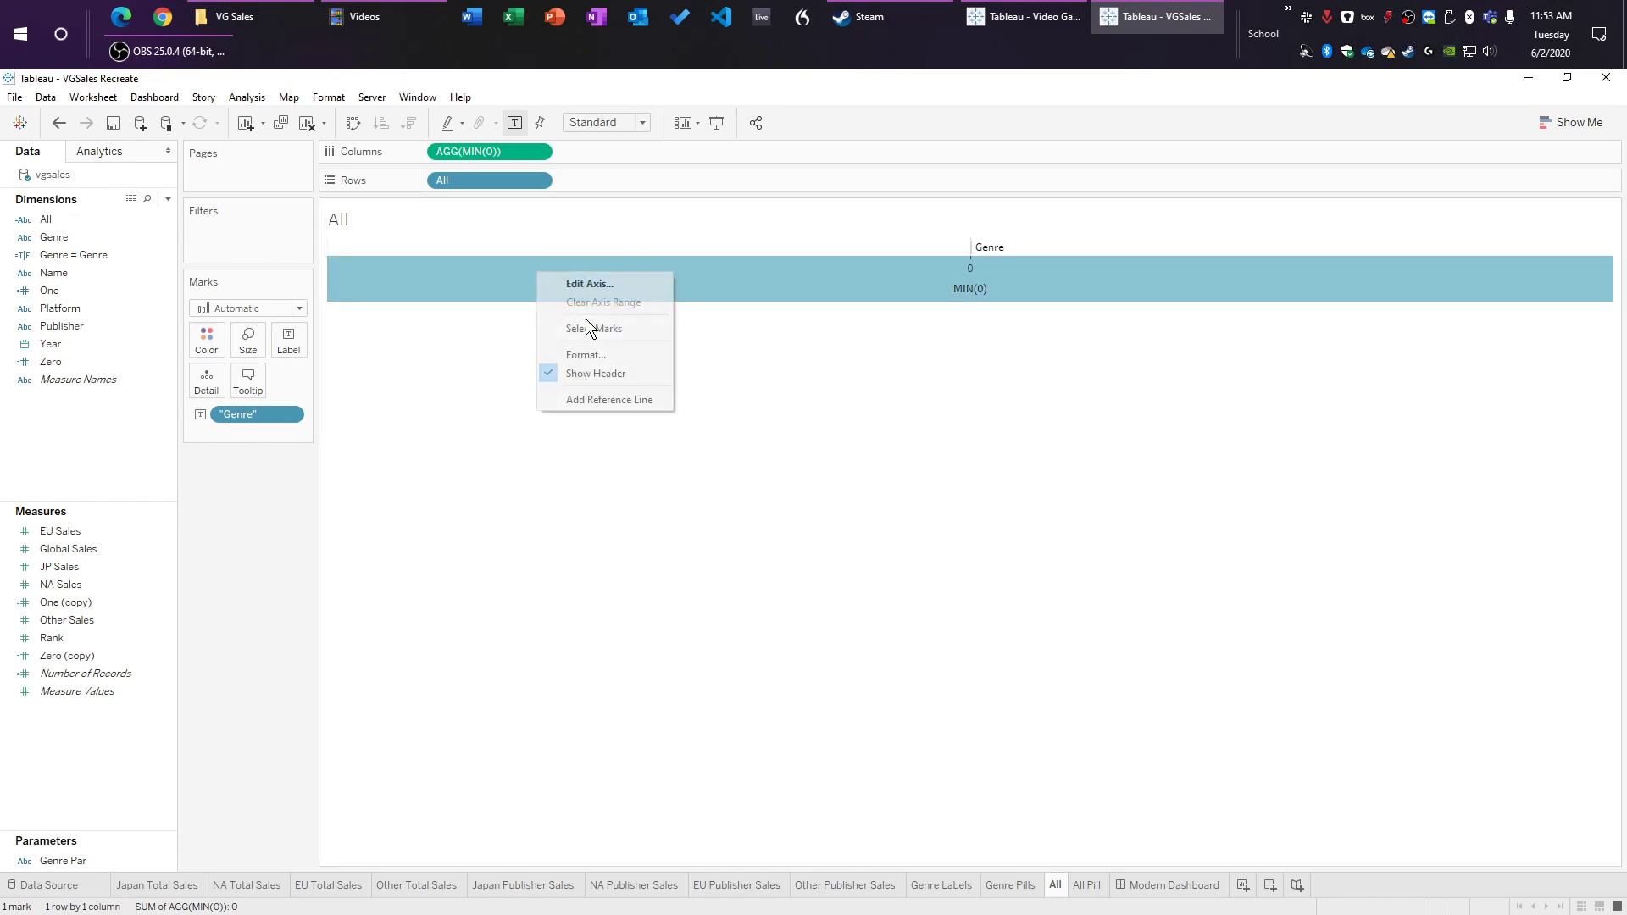
left_click(607, 373)
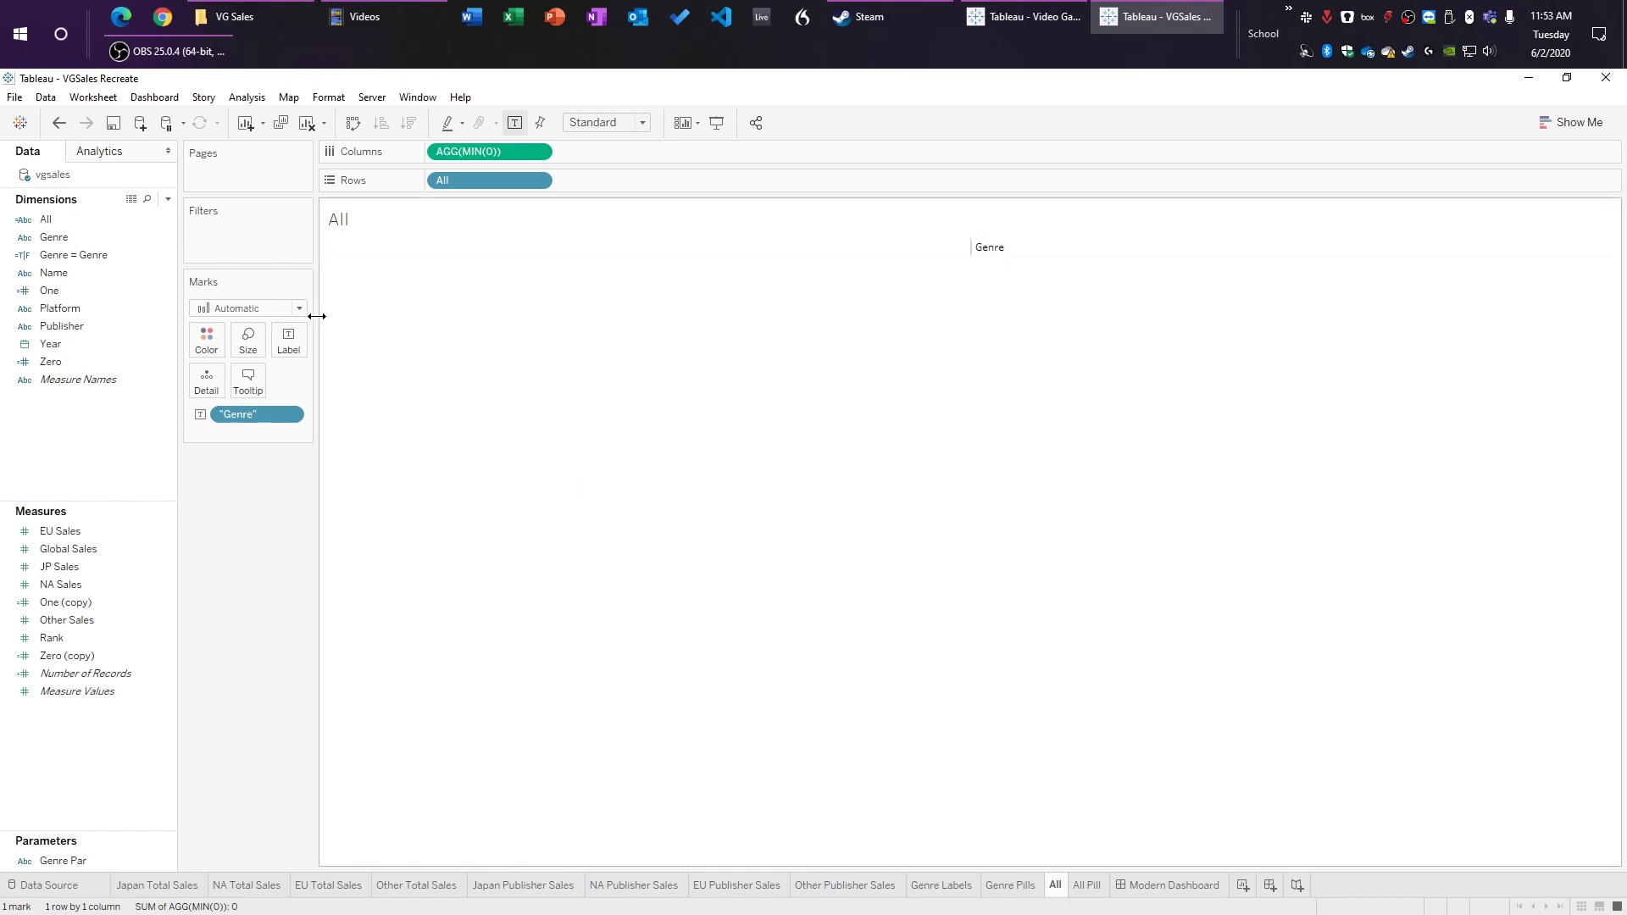
Step: Format the All worksheet's lines so that zero lines, axis rulers and axis ticks are set to None
right_click(548, 247)
left_click(663, 348)
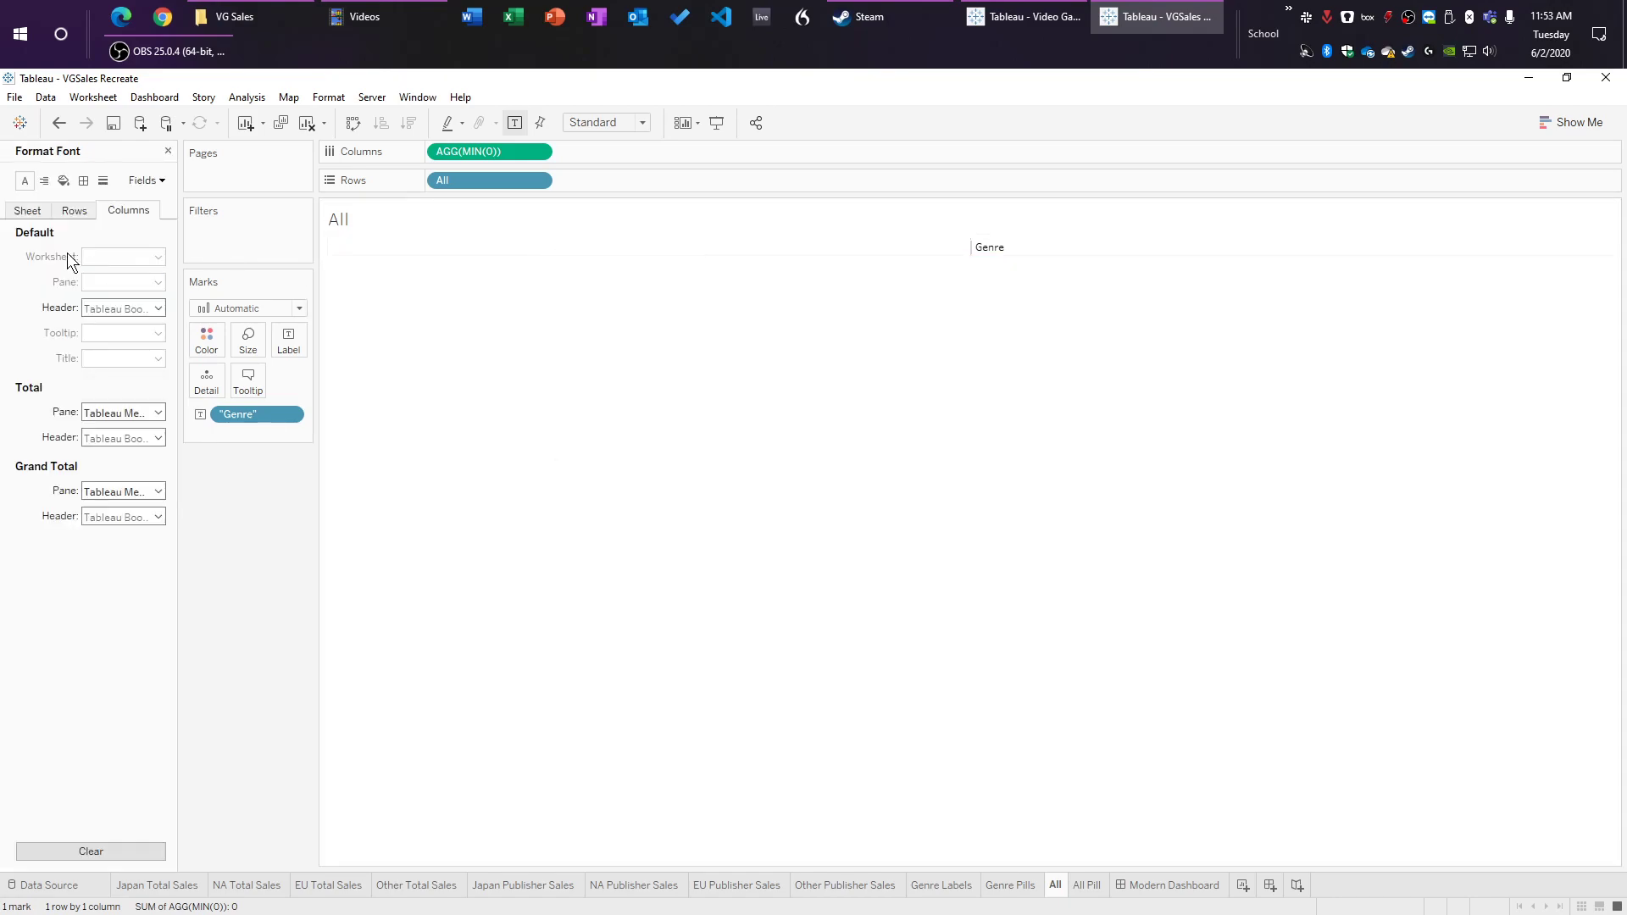
left_click(62, 181)
left_click(28, 212)
left_click(126, 257)
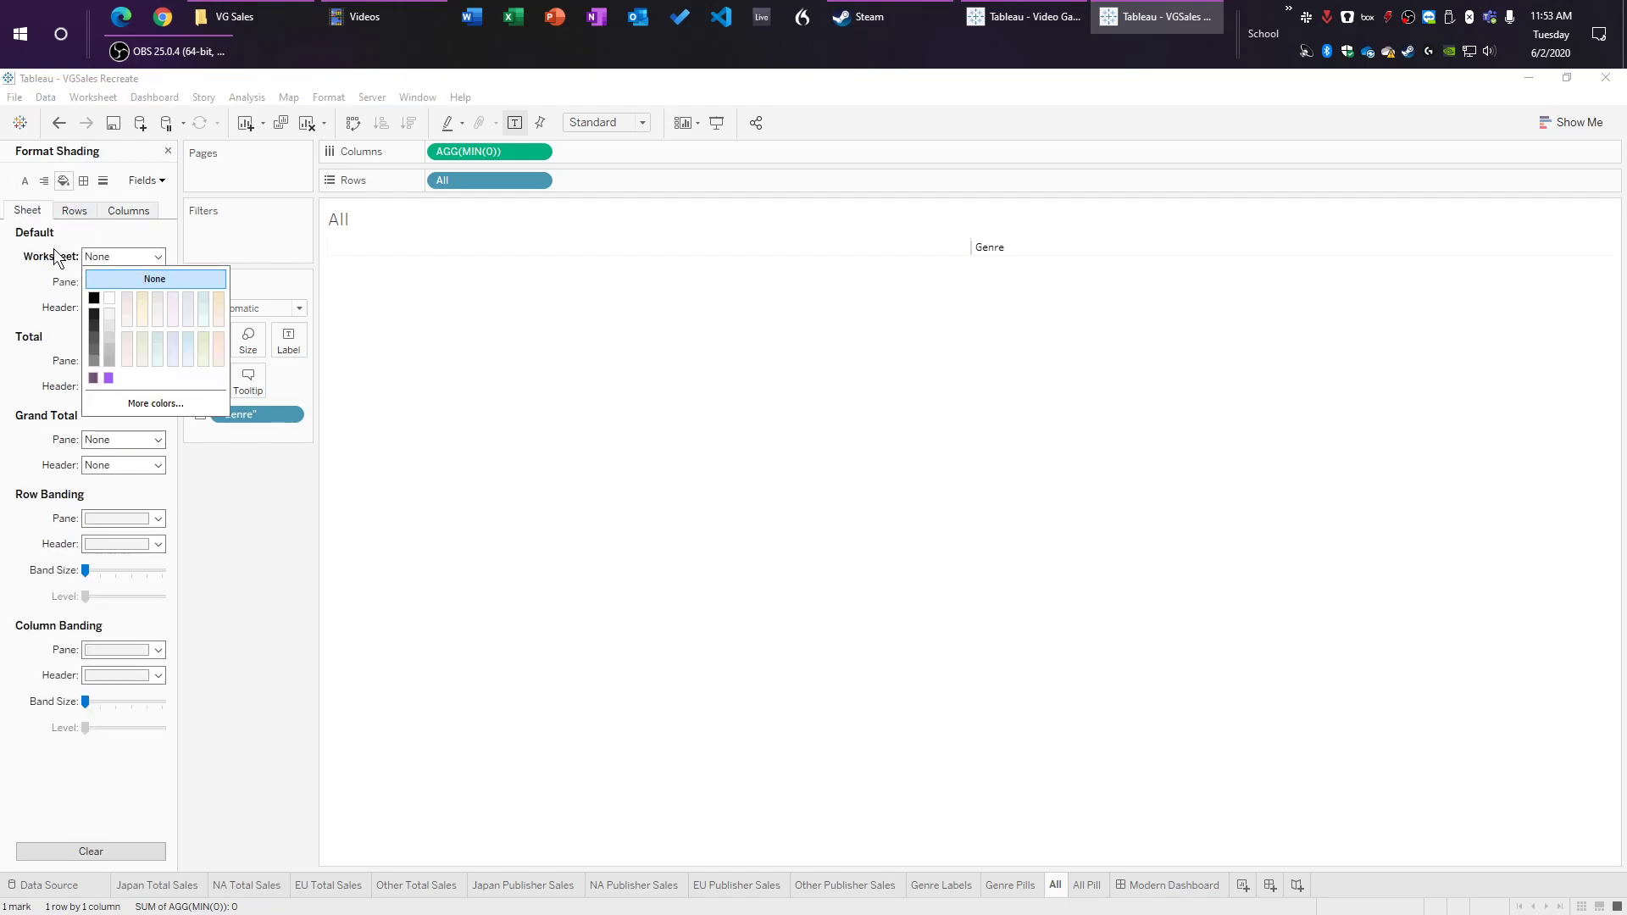
left_click(126, 211)
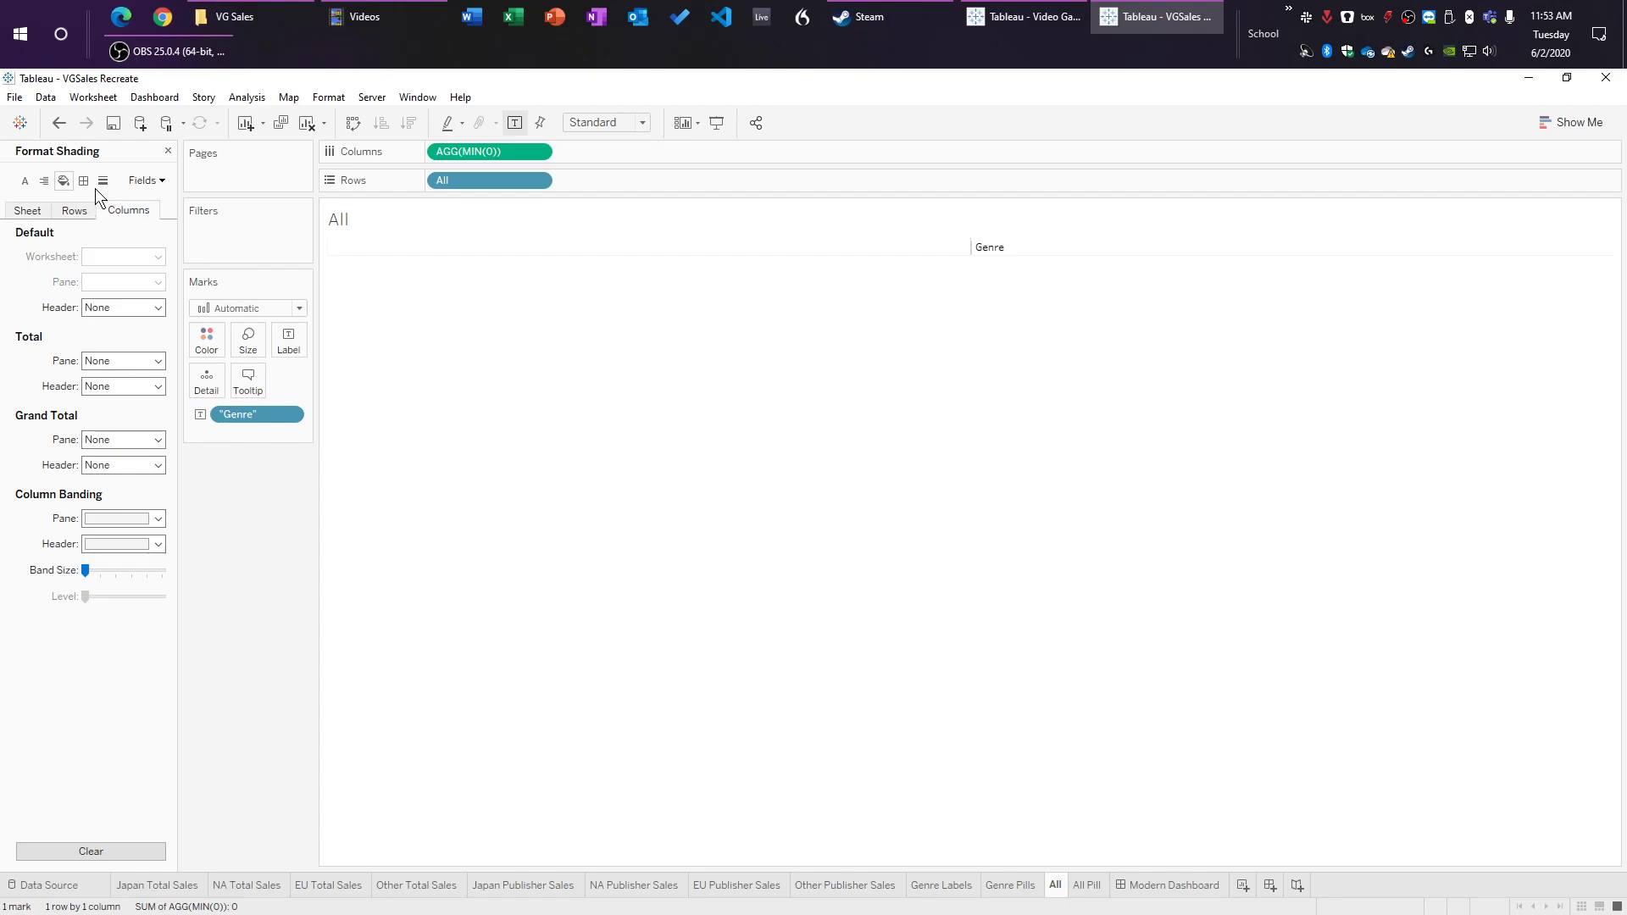
left_click(103, 181)
left_click(27, 210)
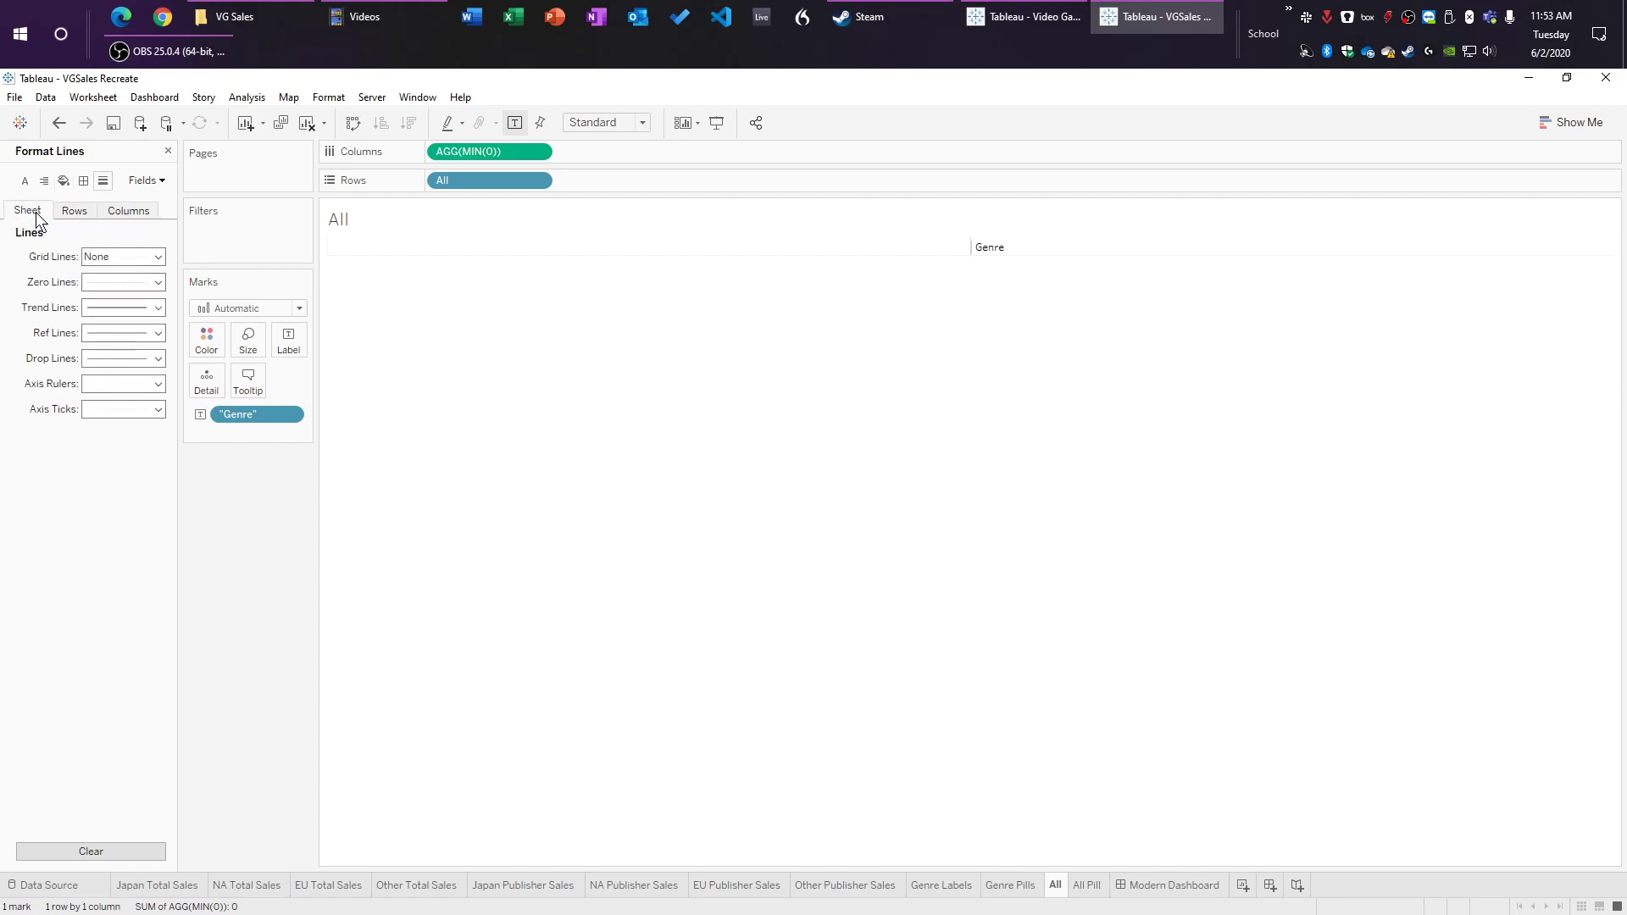
left_click(95, 412)
left_click(114, 403)
left_click(112, 287)
left_click(115, 304)
Step: Set the column grid lines to None and close the line formatting
left_click(114, 212)
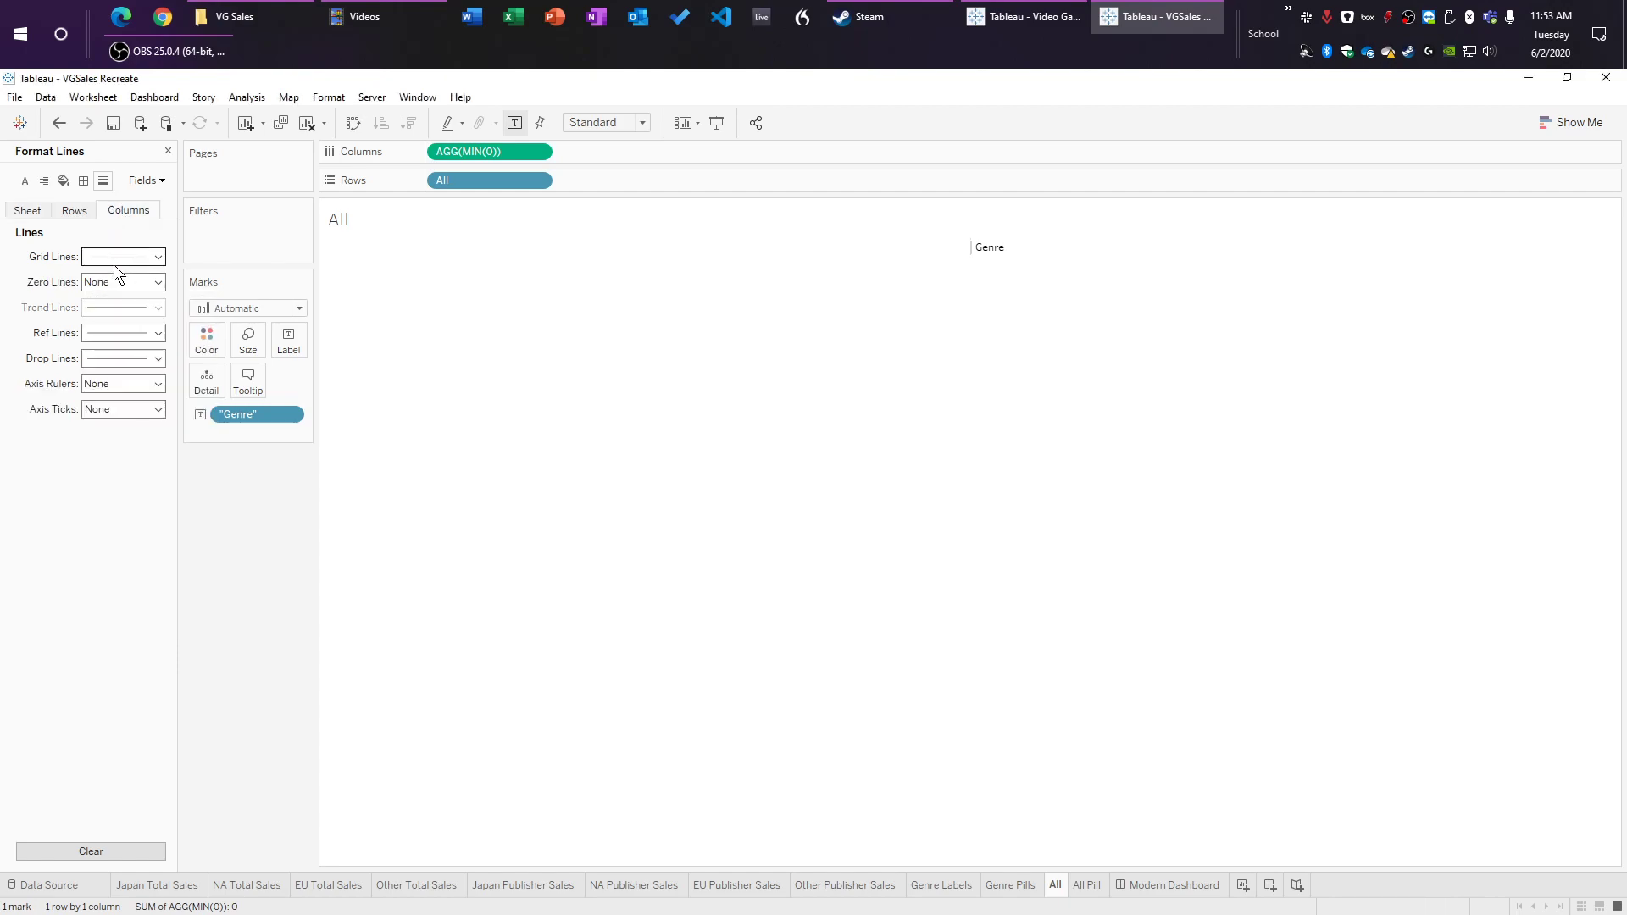
left_click(119, 258)
left_click(29, 212)
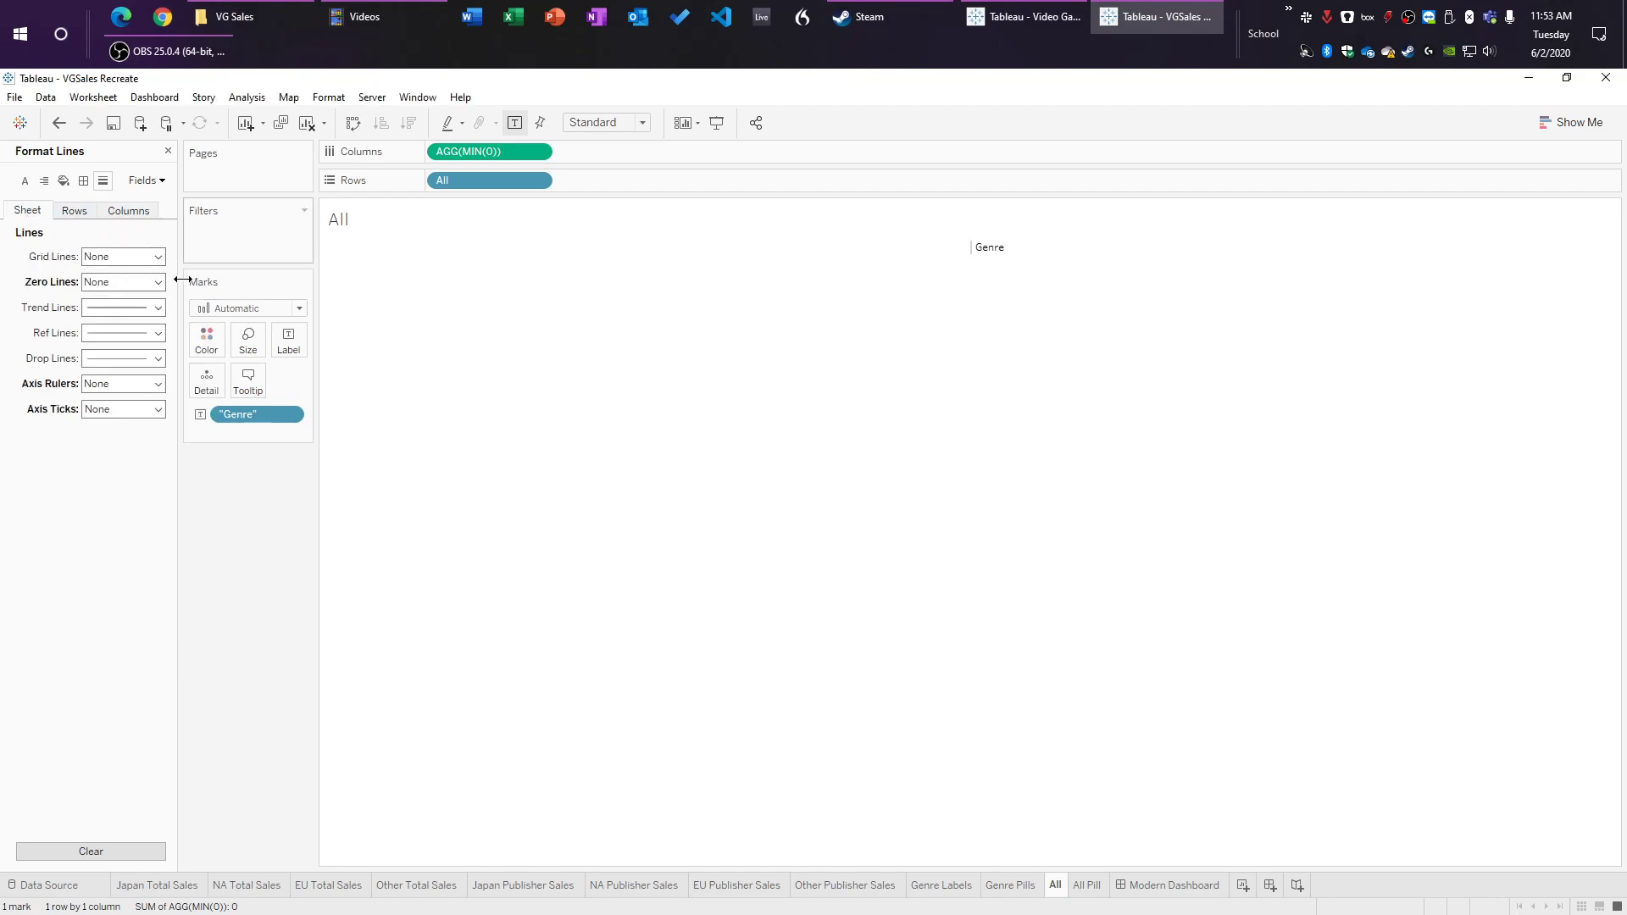
left_click(128, 211)
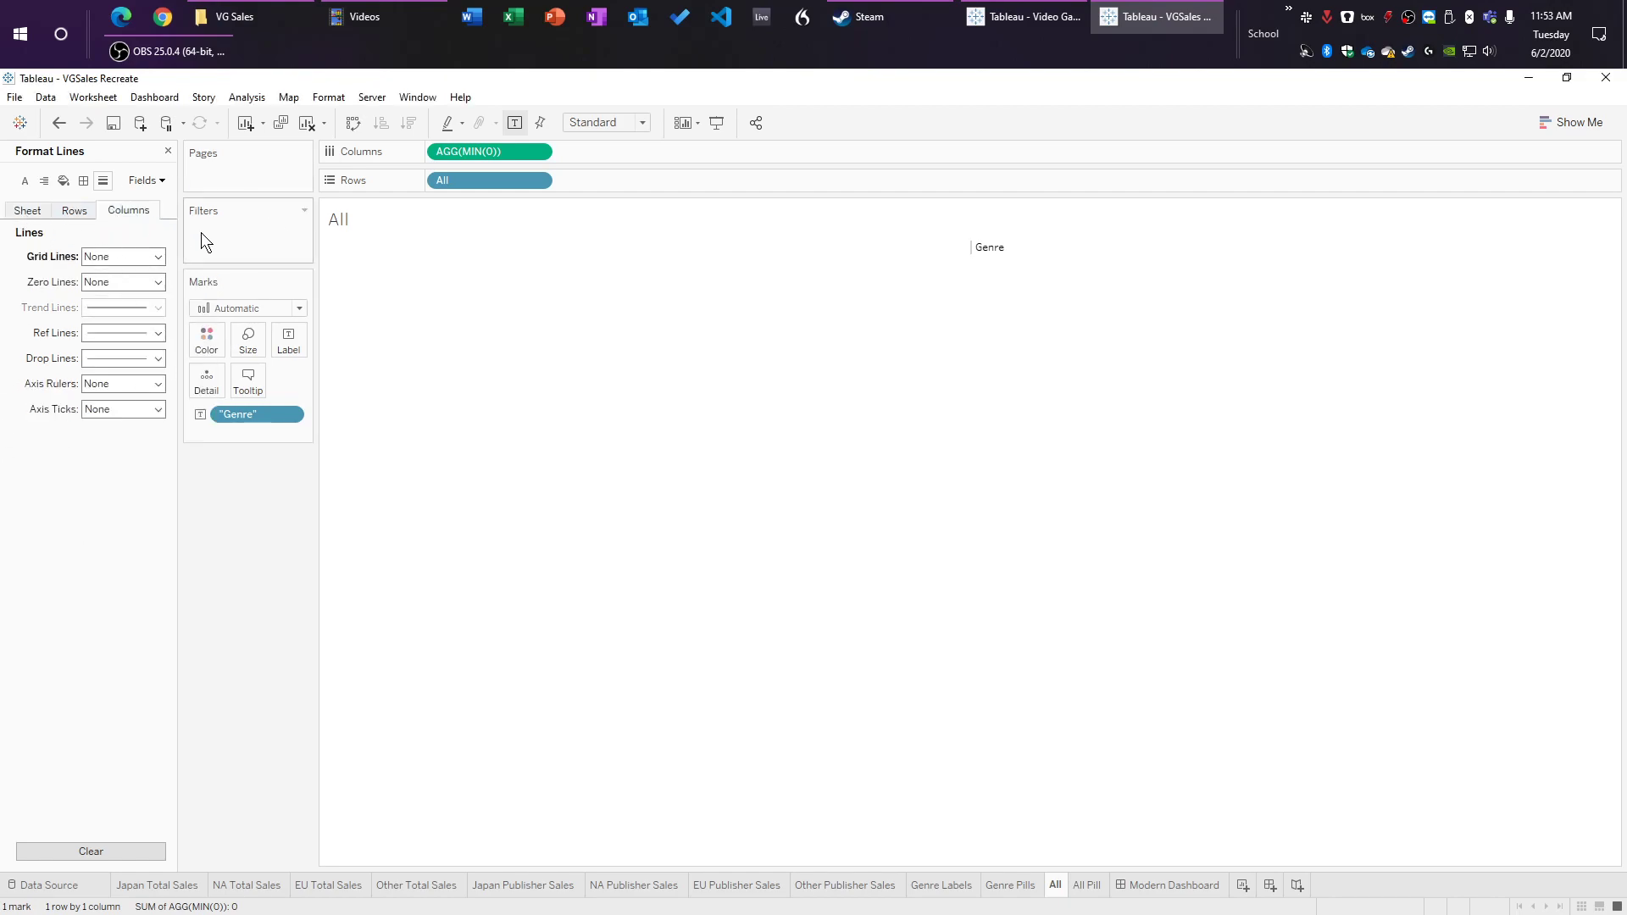
left_click(168, 153)
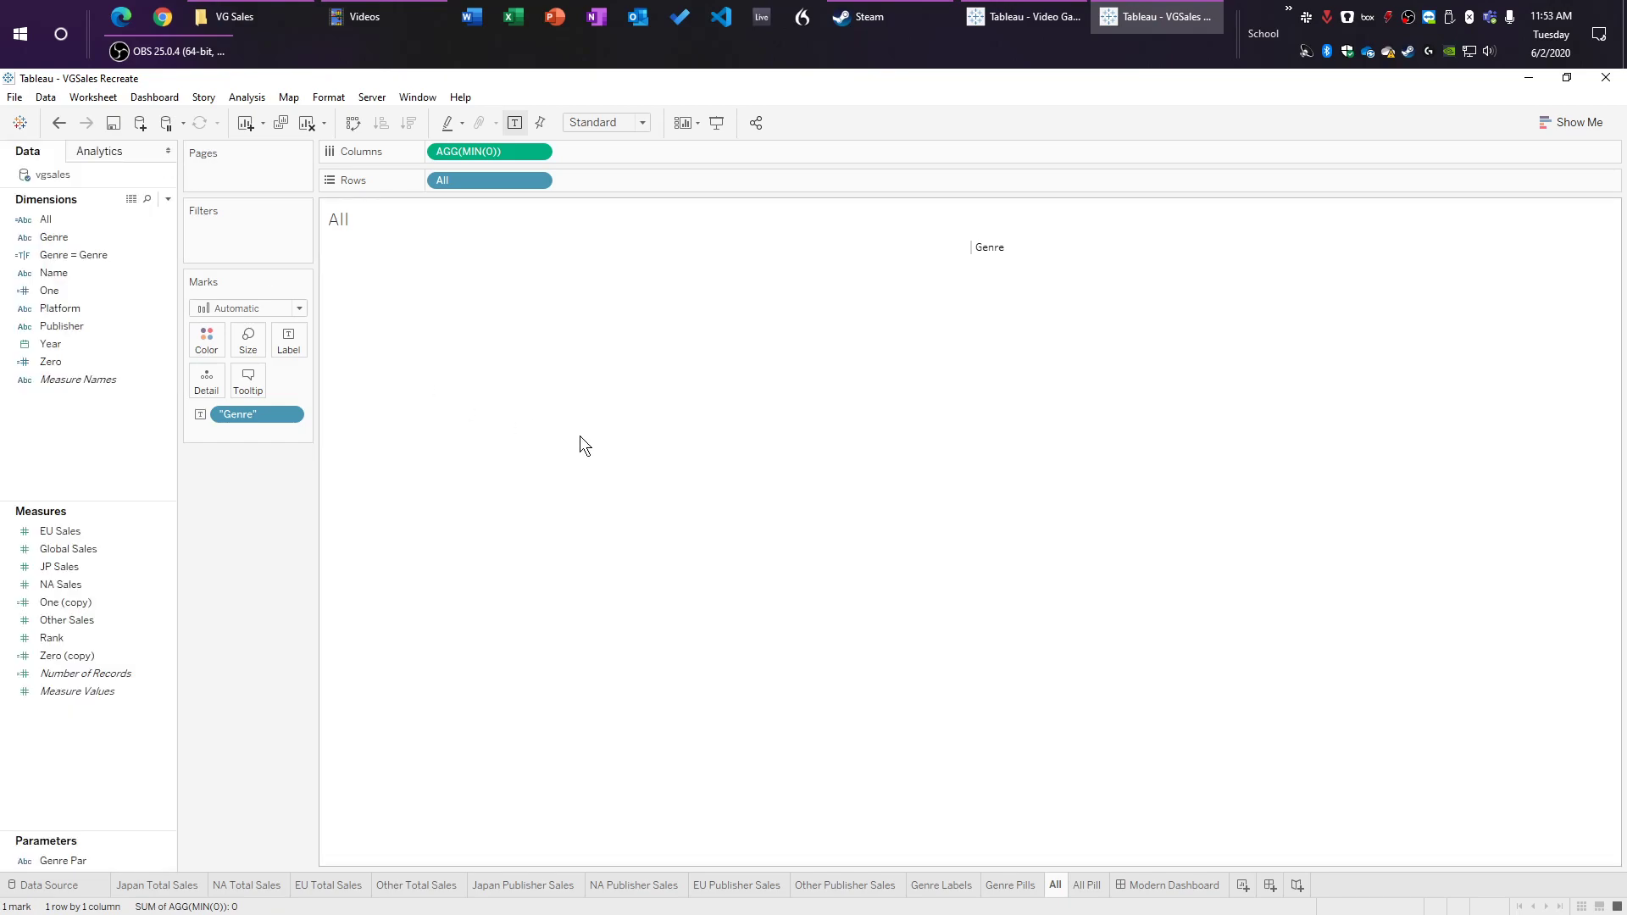
Step: Change the mark type to Circle and shrink the mark to the smallest size
left_click(299, 309)
left_click(254, 416)
left_click(248, 349)
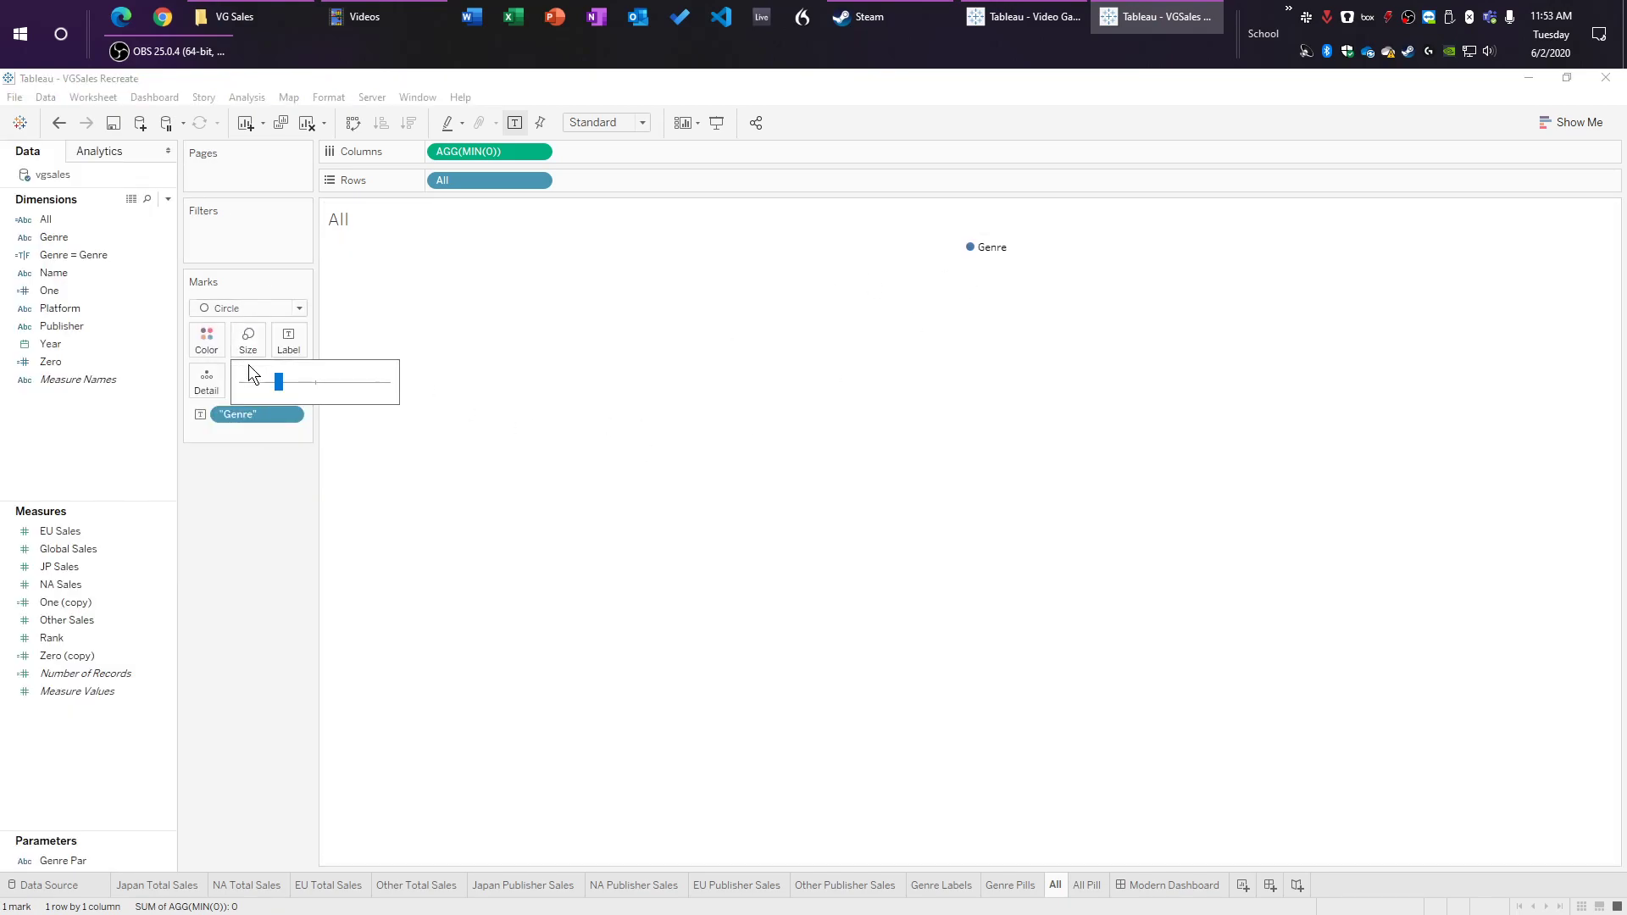
left_click_drag(278, 380, 242, 383)
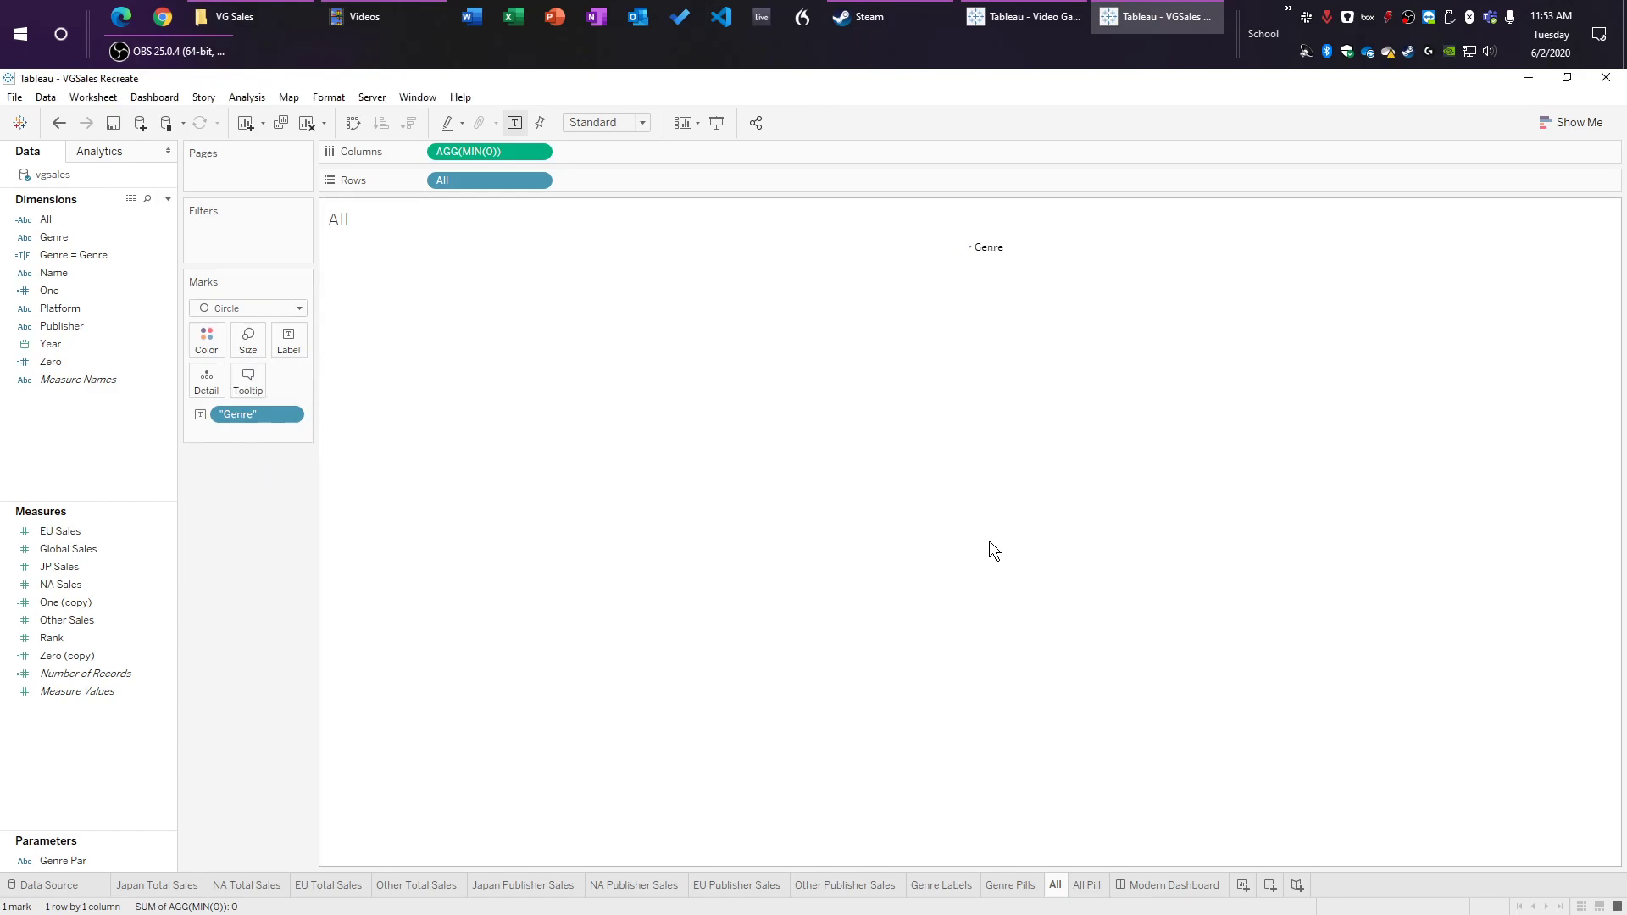
Step: Add the Zero dimension to the marks' detail and clear all text from the tooltip
left_click_drag(49, 361, 205, 408)
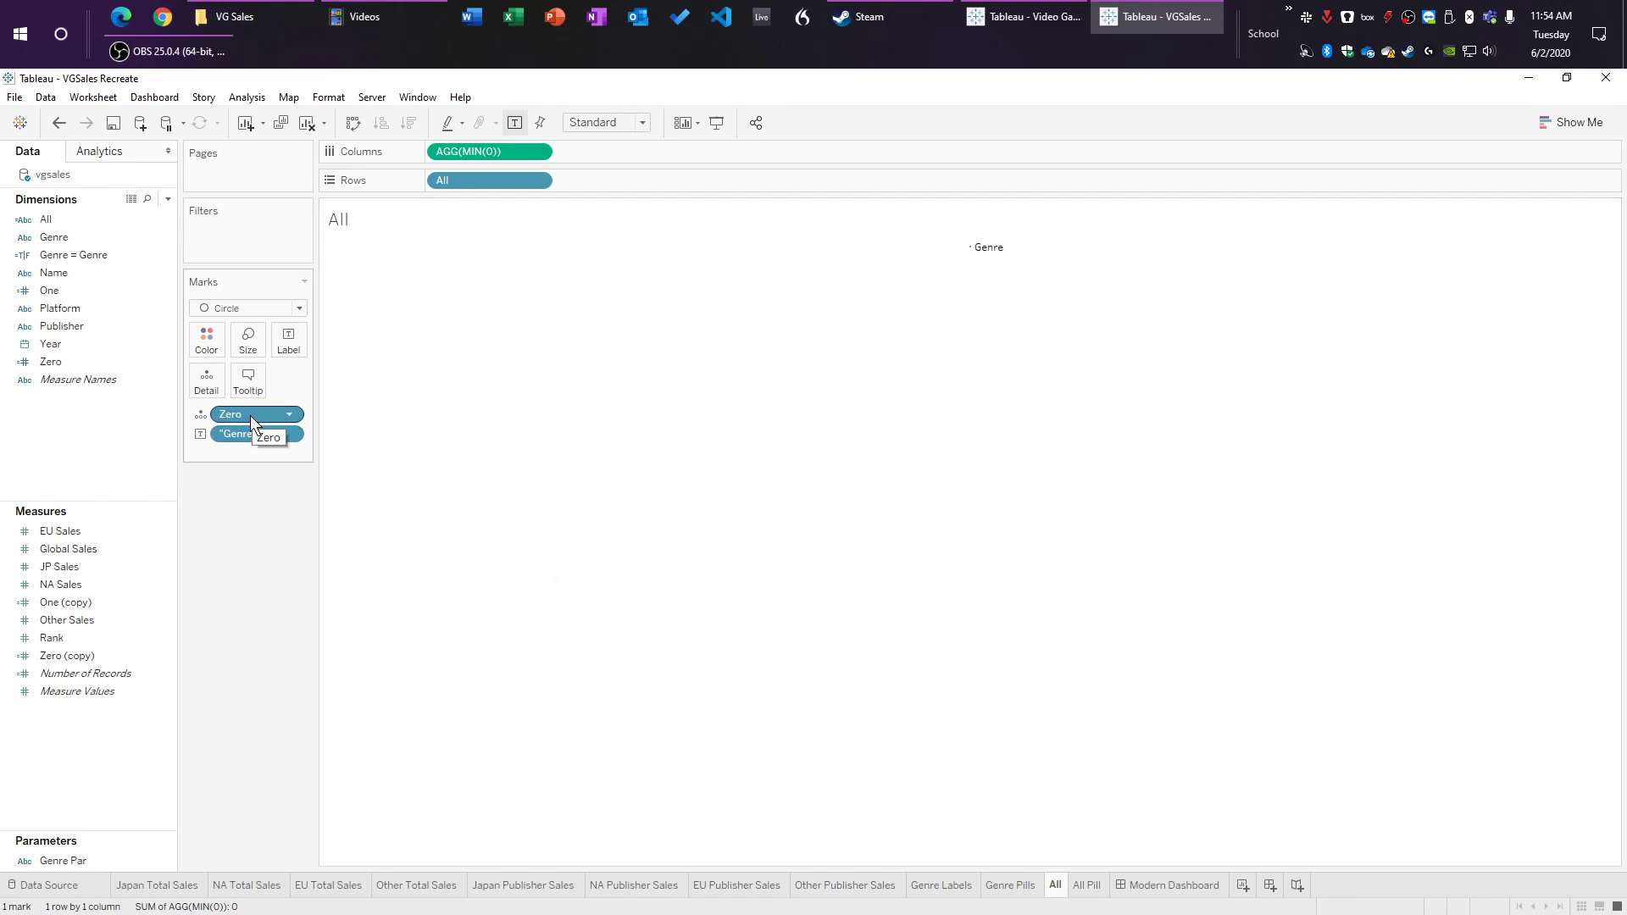
mouse_move(988, 256)
left_click(247, 383)
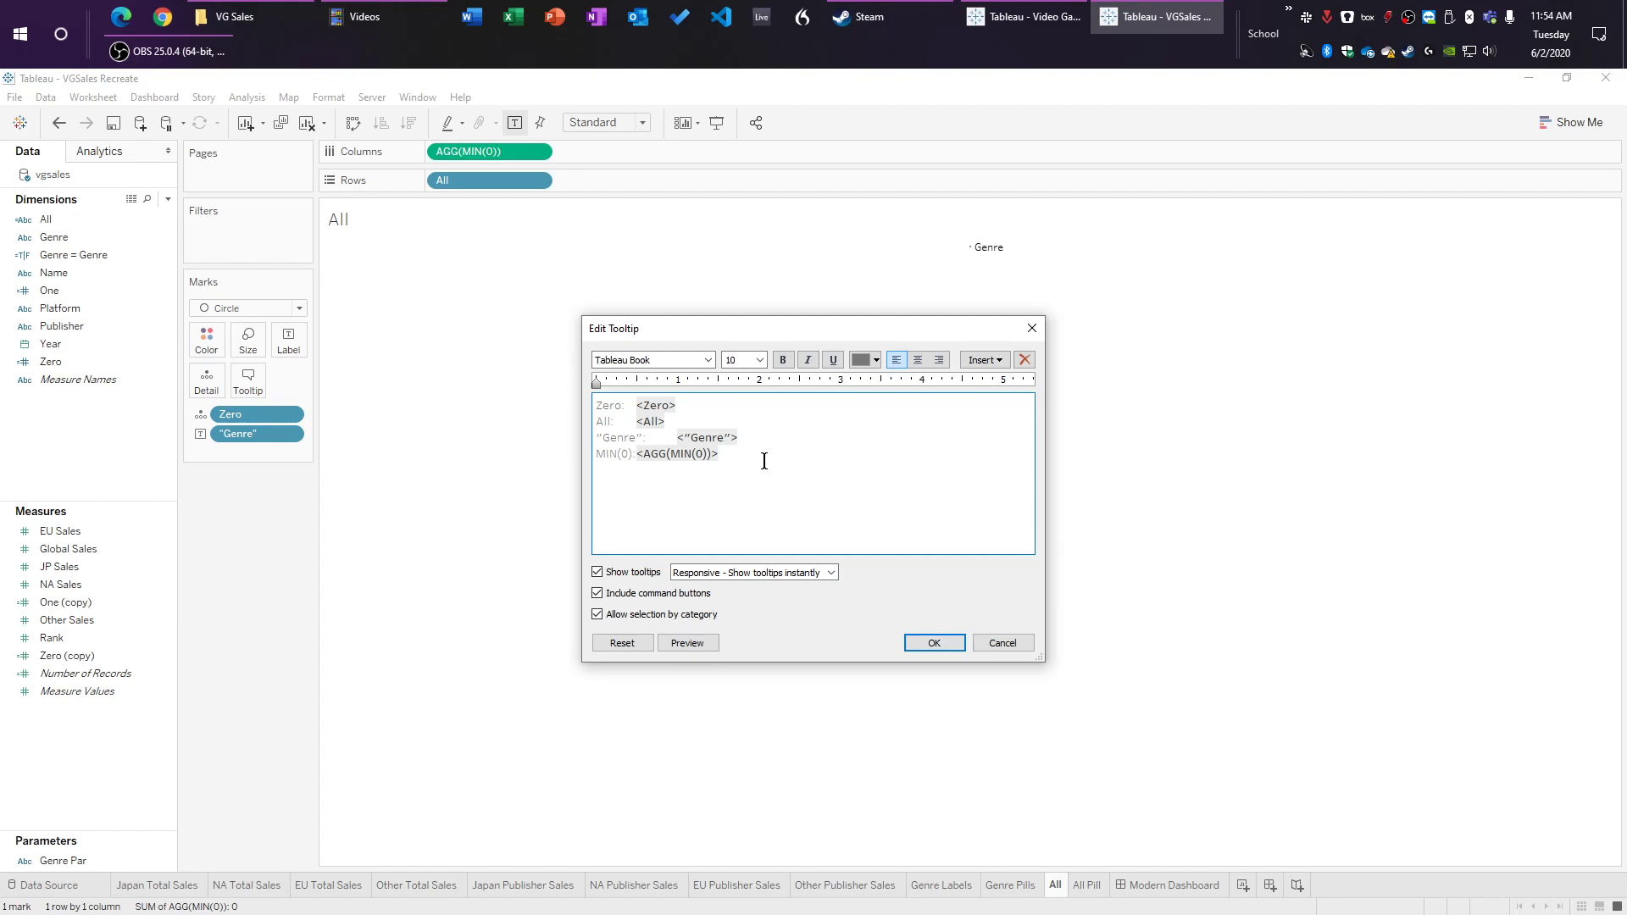
left_click_drag(762, 461, 545, 403)
key("Delete")
left_click(957, 646)
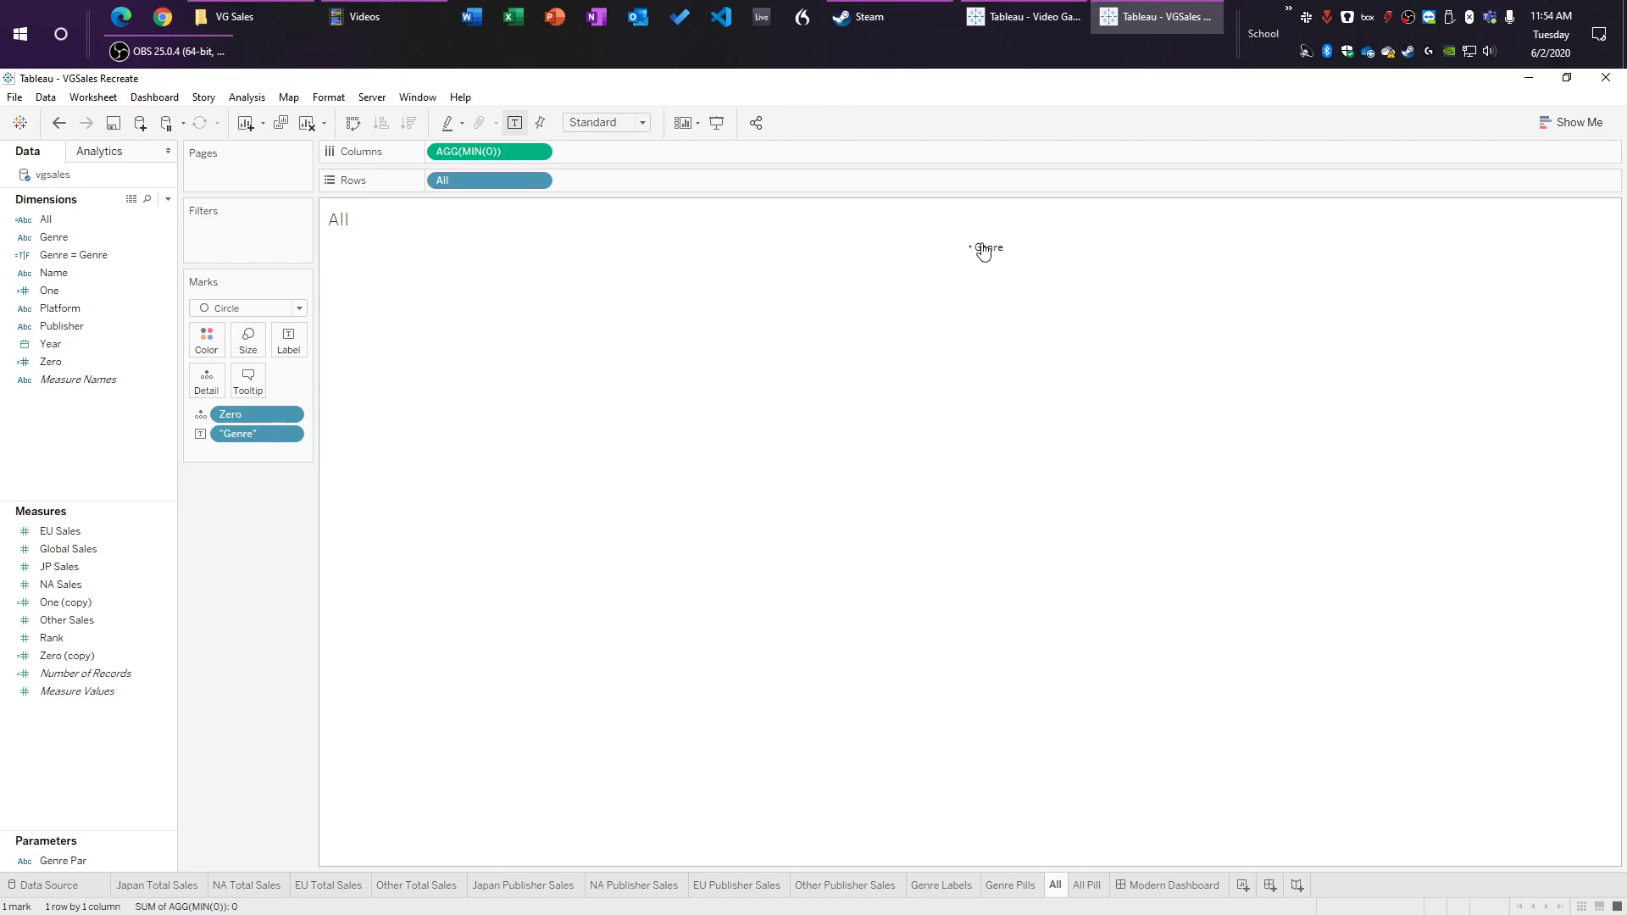
Step: Set the "Genre" mark label's font size to 15
left_click(292, 343)
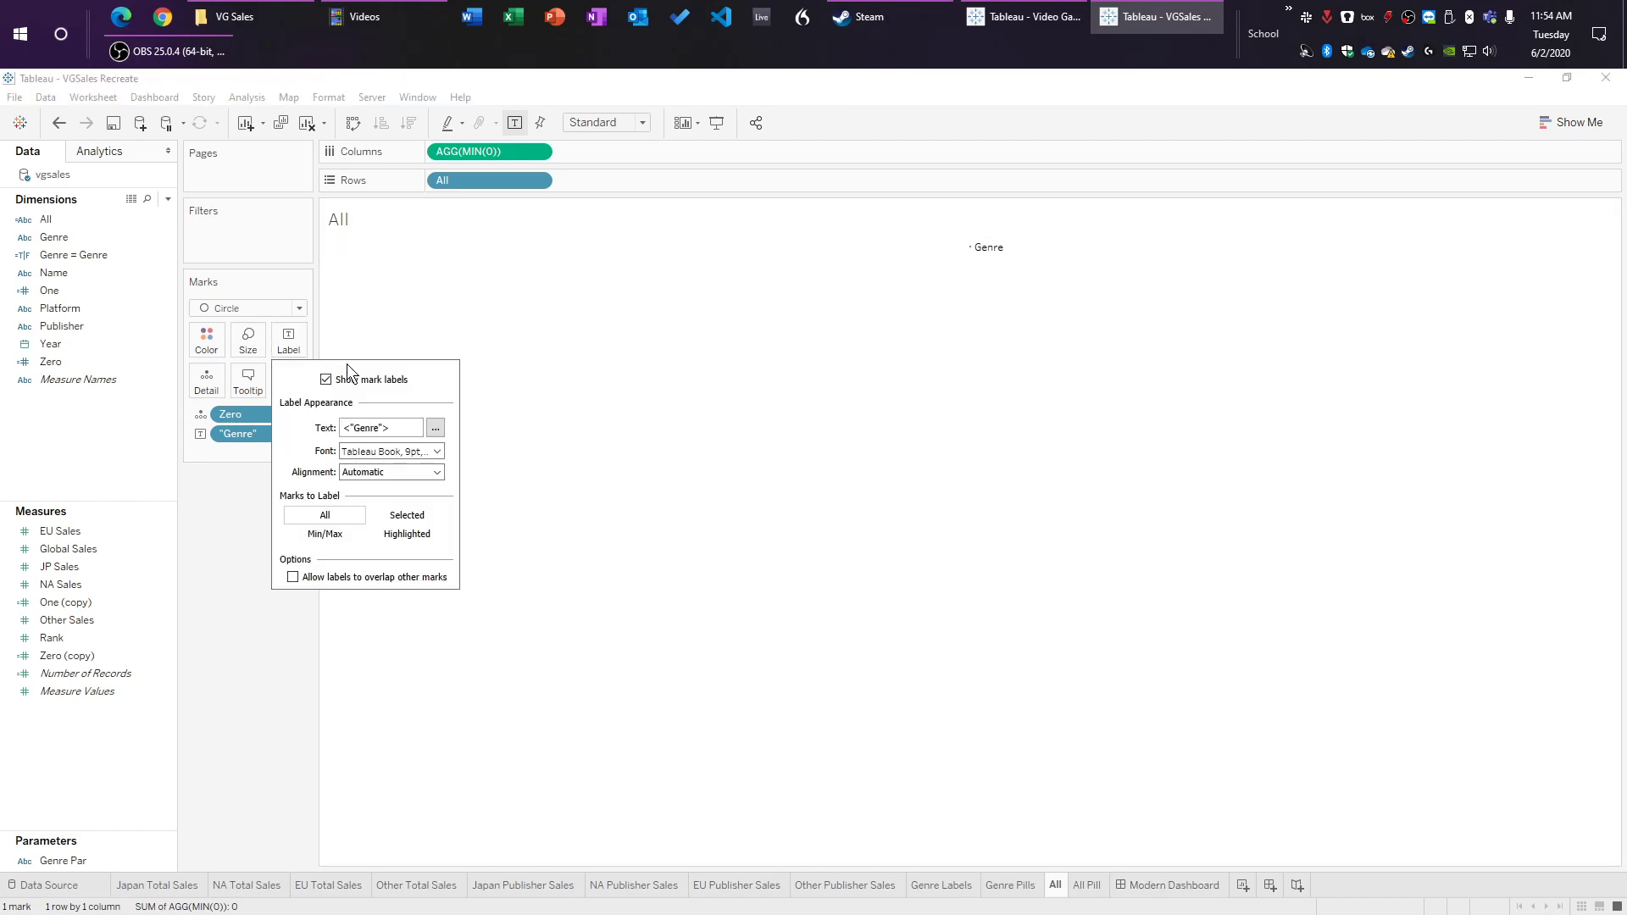
left_click(434, 428)
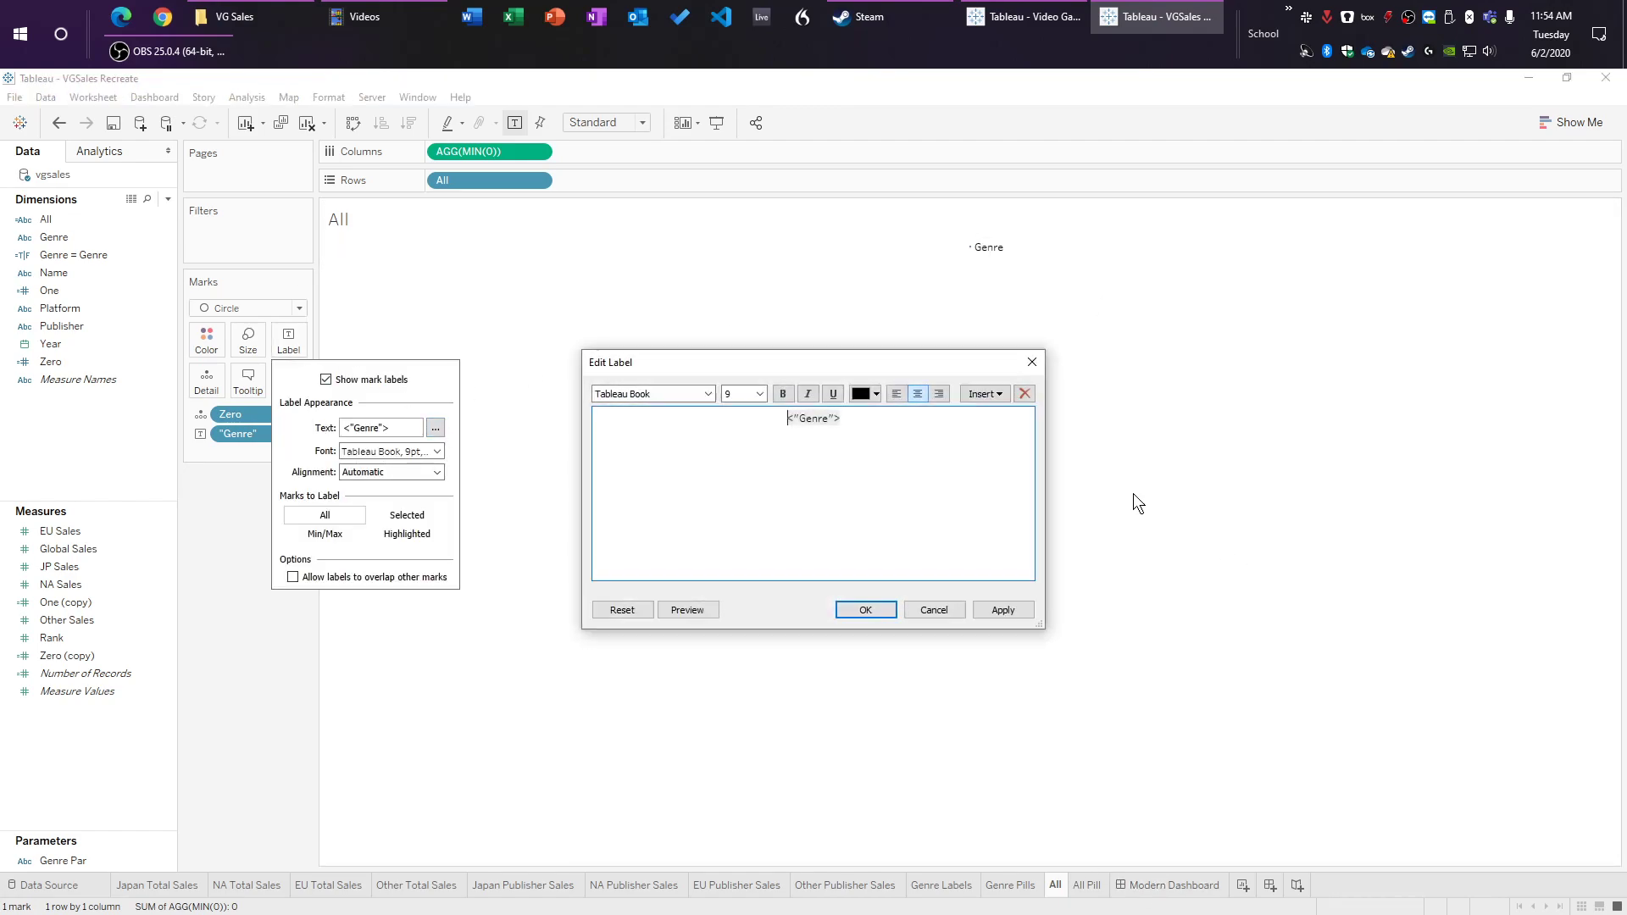
left_click(760, 394)
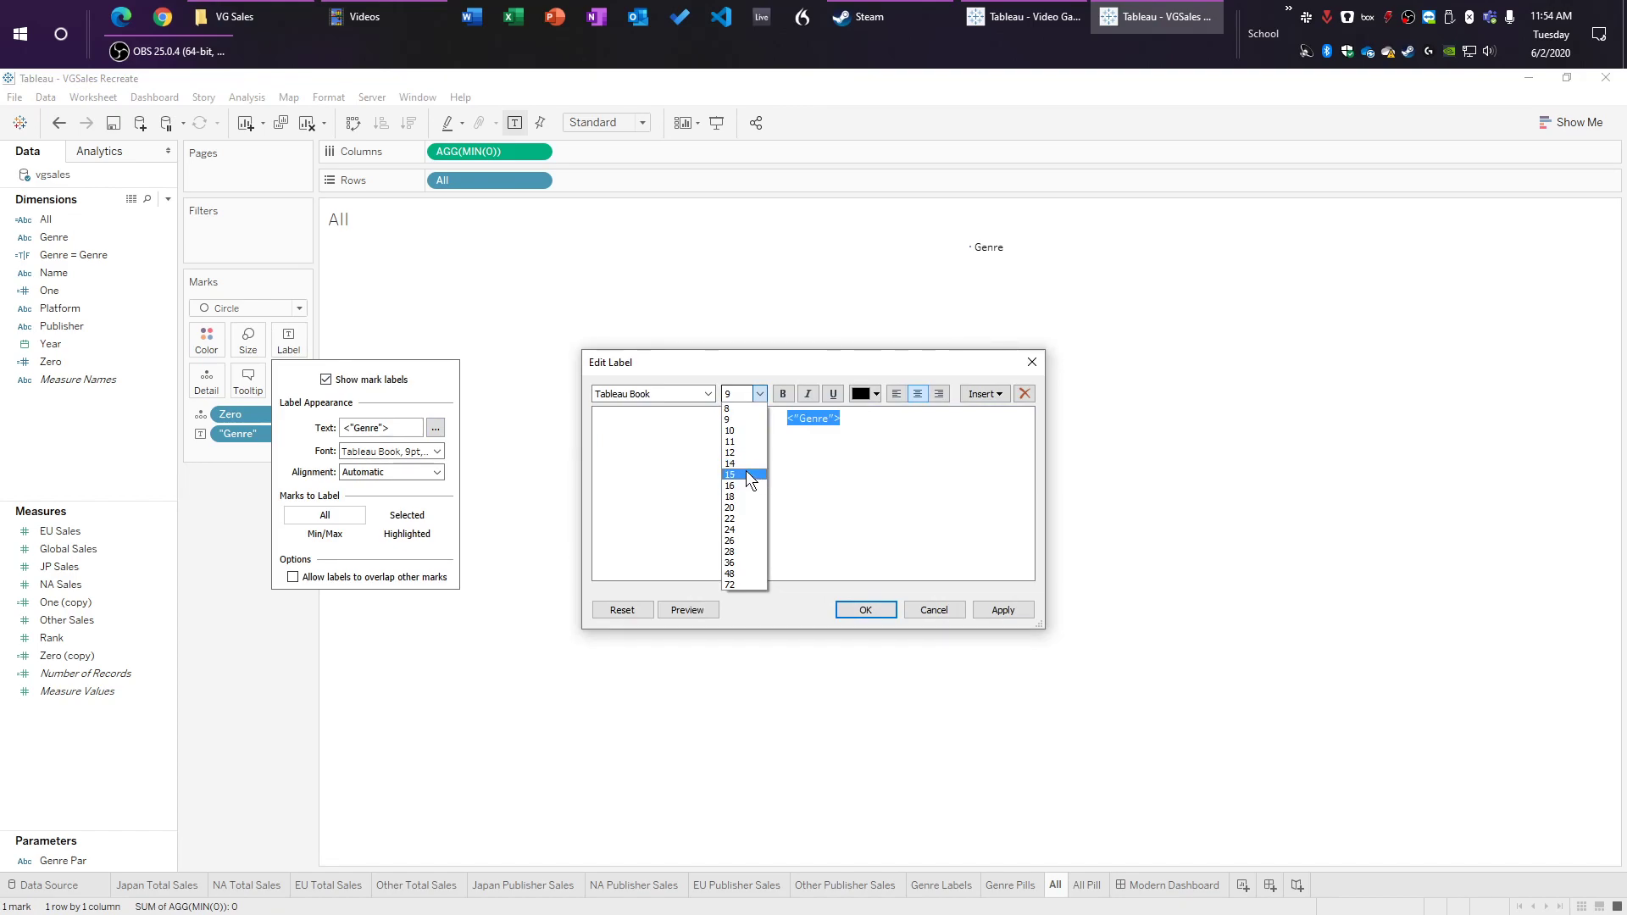
left_click(746, 471)
left_click(865, 610)
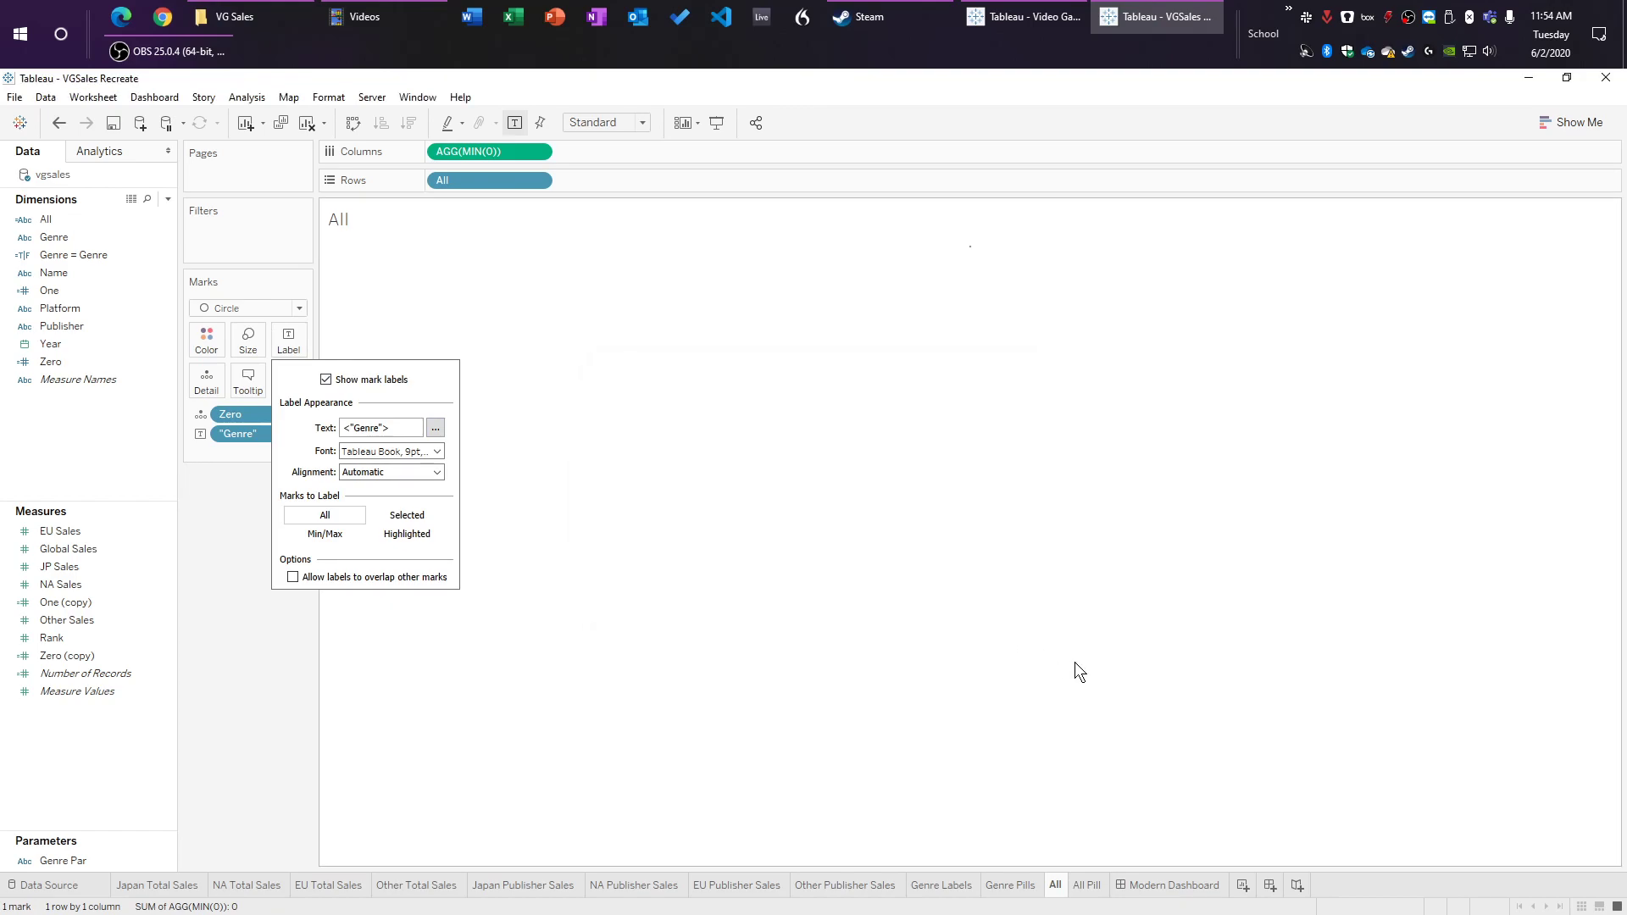
left_click(1074, 663)
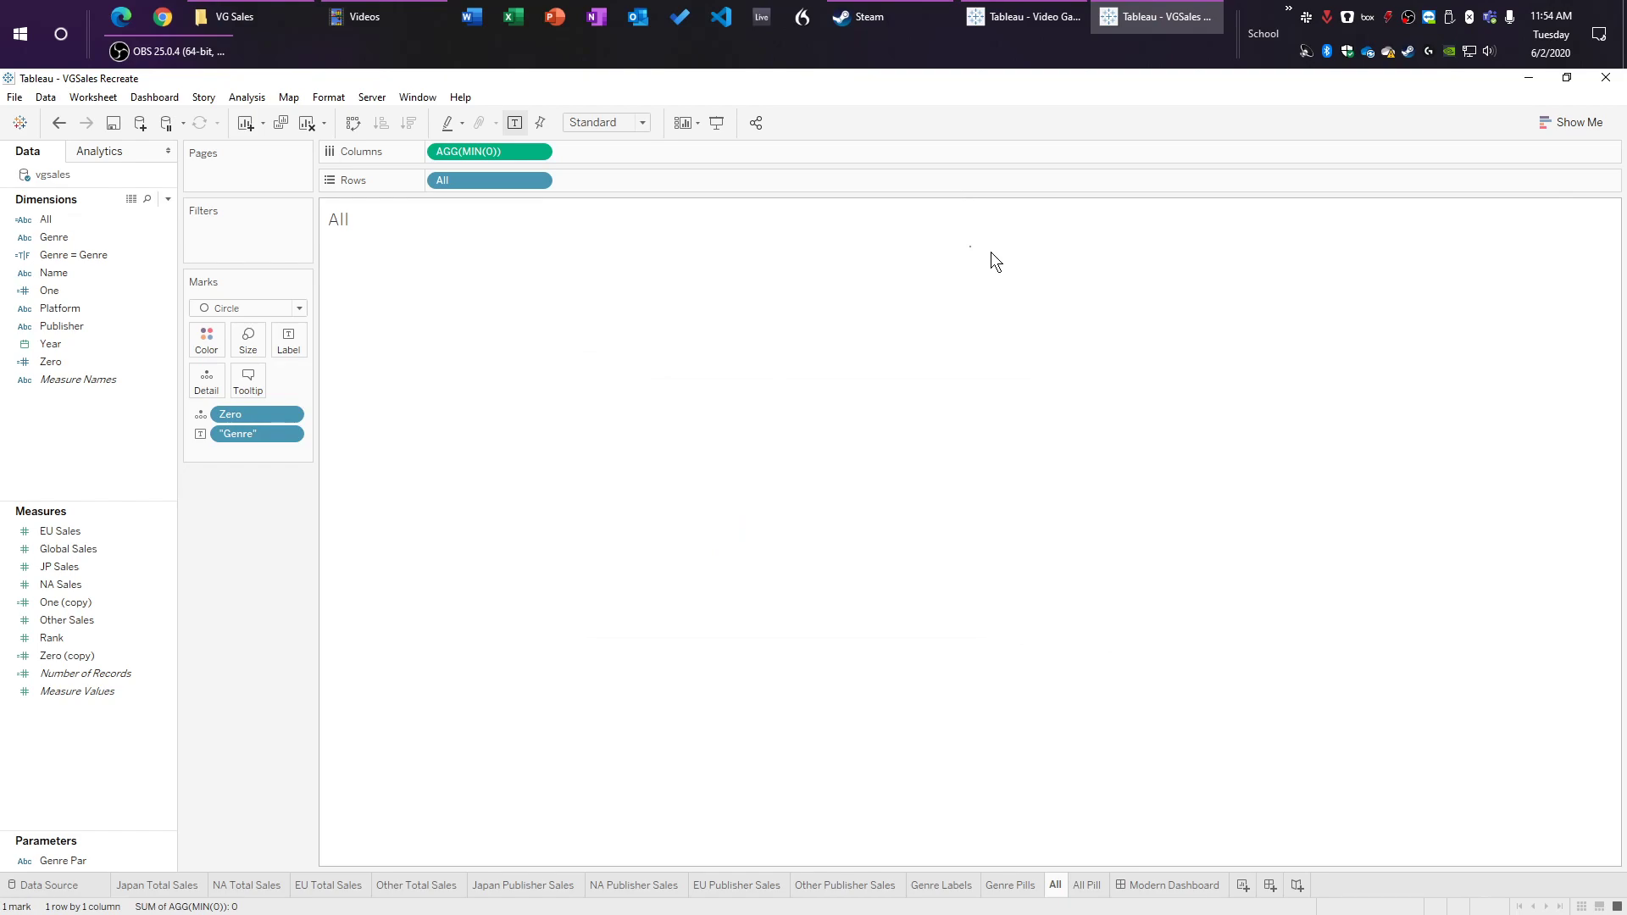
Step: Place the All worksheet as a floating object on the Modern Dashboard, over the area above the Action pill
left_click(1161, 886)
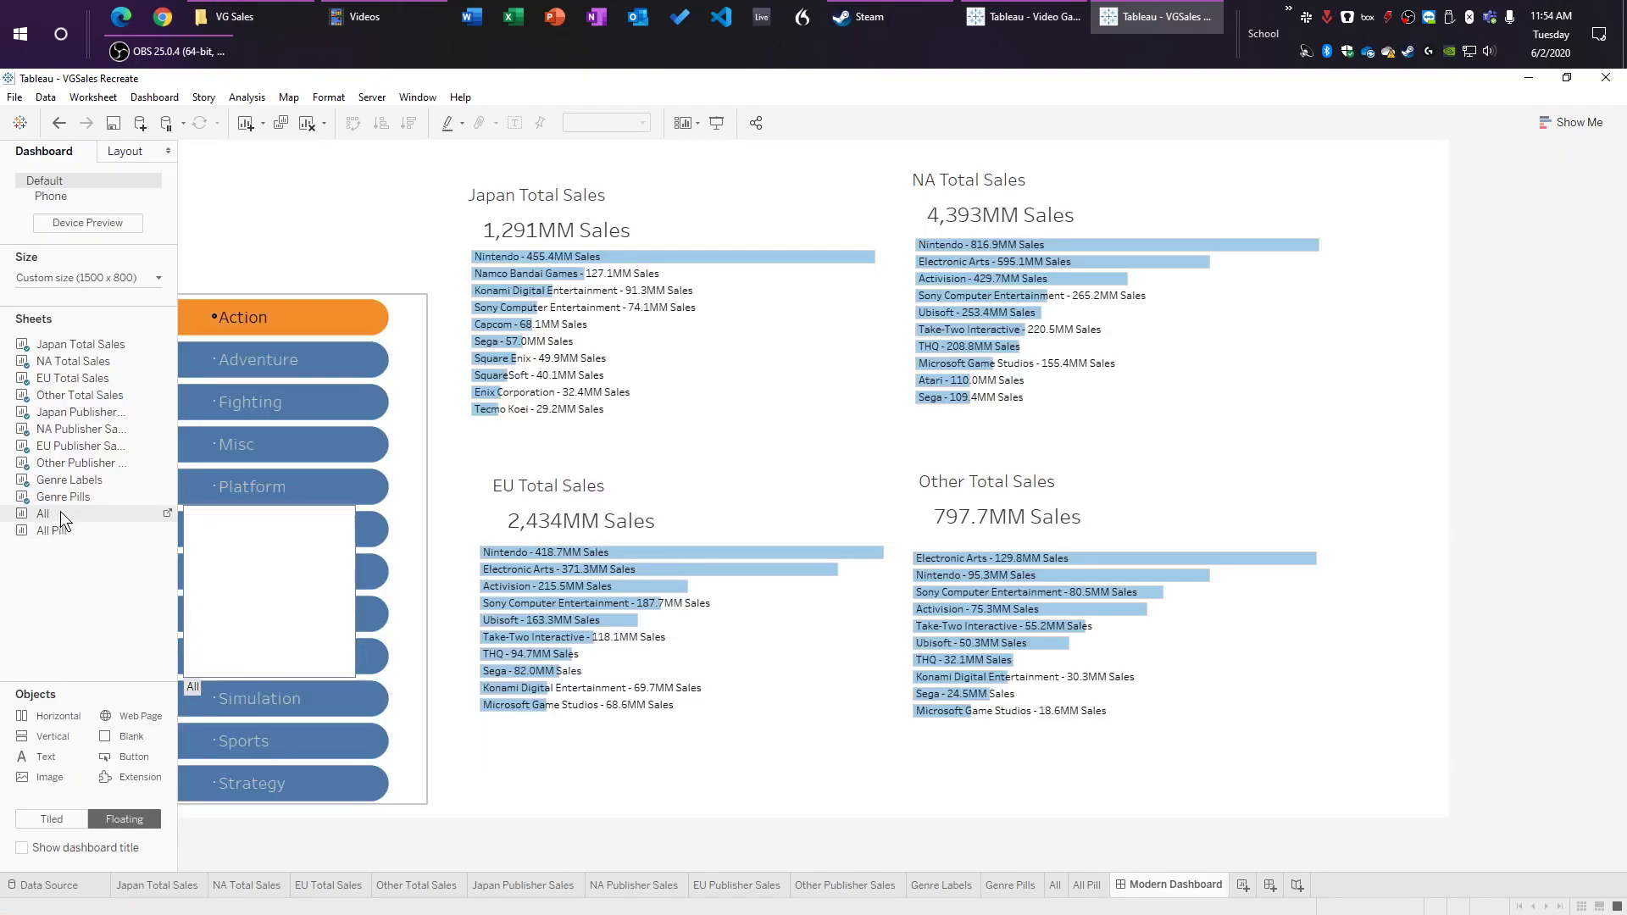
left_click_drag(68, 514, 307, 225)
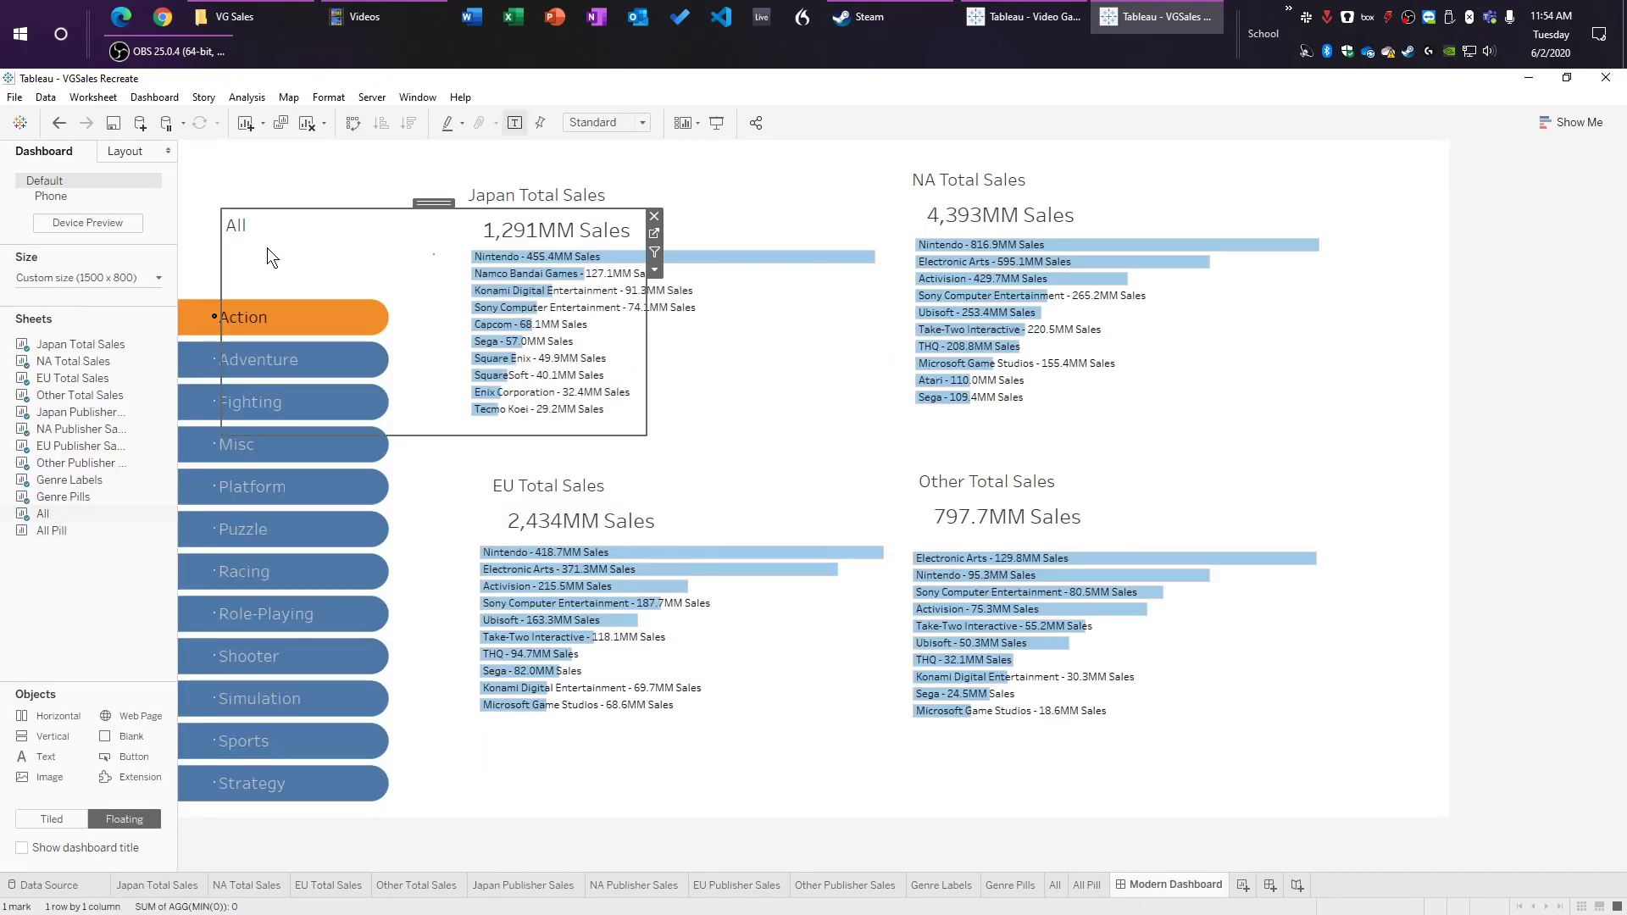
Step: Hide the title of the All sheet on the Modern Dashboard and set it to fit the entire view
right_click(252, 225)
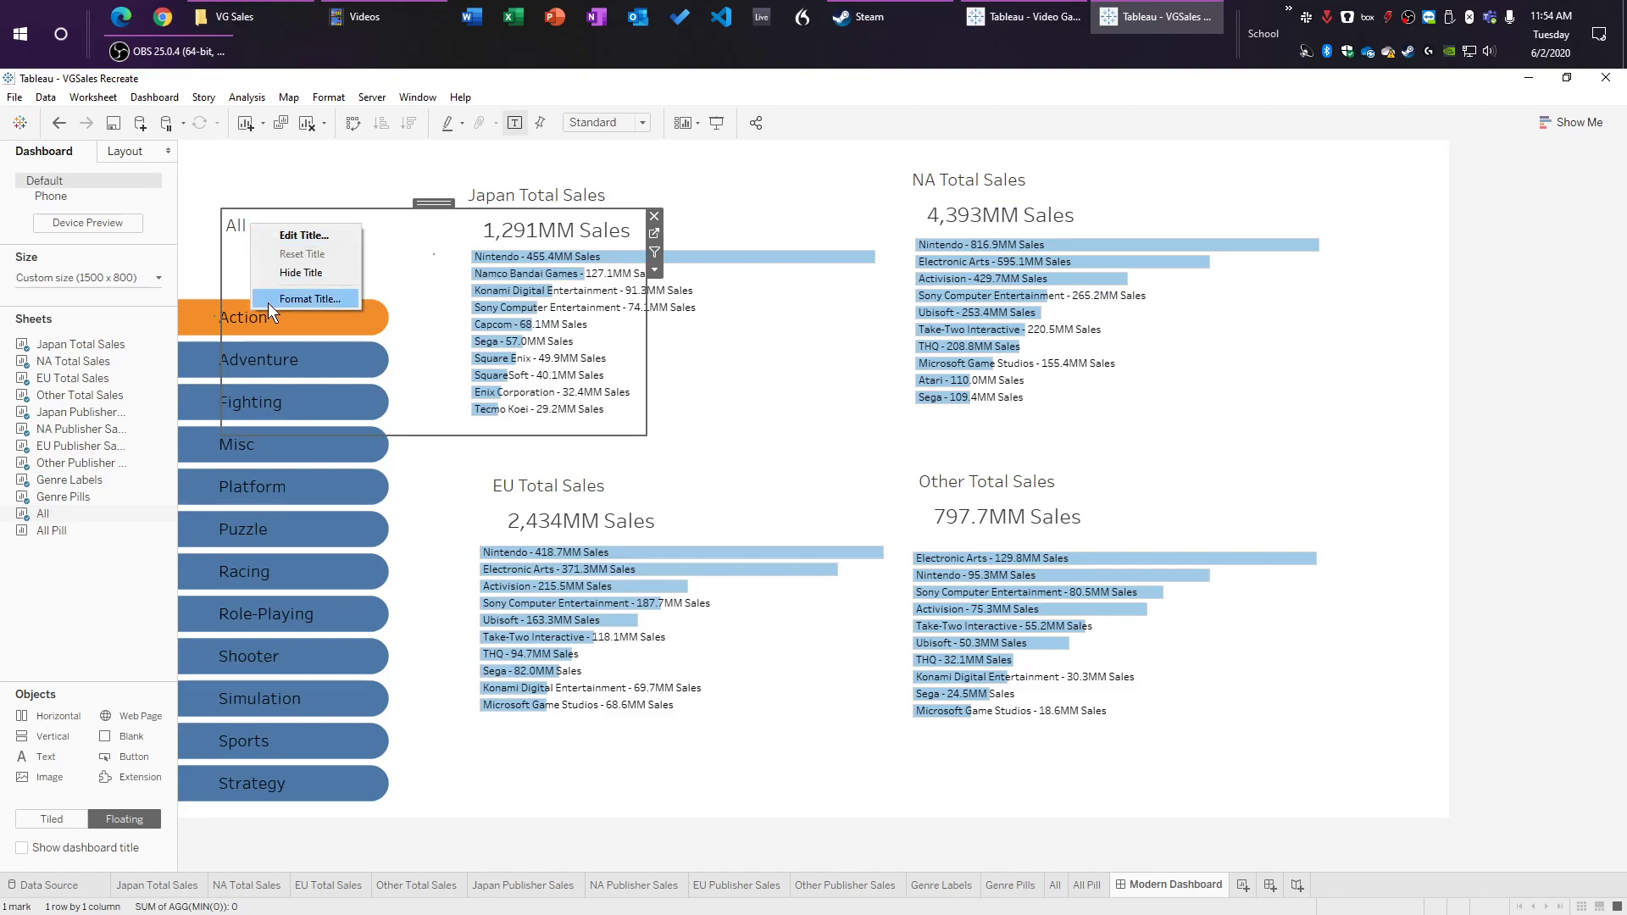
left_click(326, 272)
left_click(656, 266)
right_click(653, 278)
mouse_move(723, 329)
left_click(877, 387)
Step: Shrink the floating All object and position it directly above the Action pill, in line with the genre labels
left_click_drag(648, 441, 393, 283)
left_click_drag(306, 200, 201, 217)
left_click(351, 201)
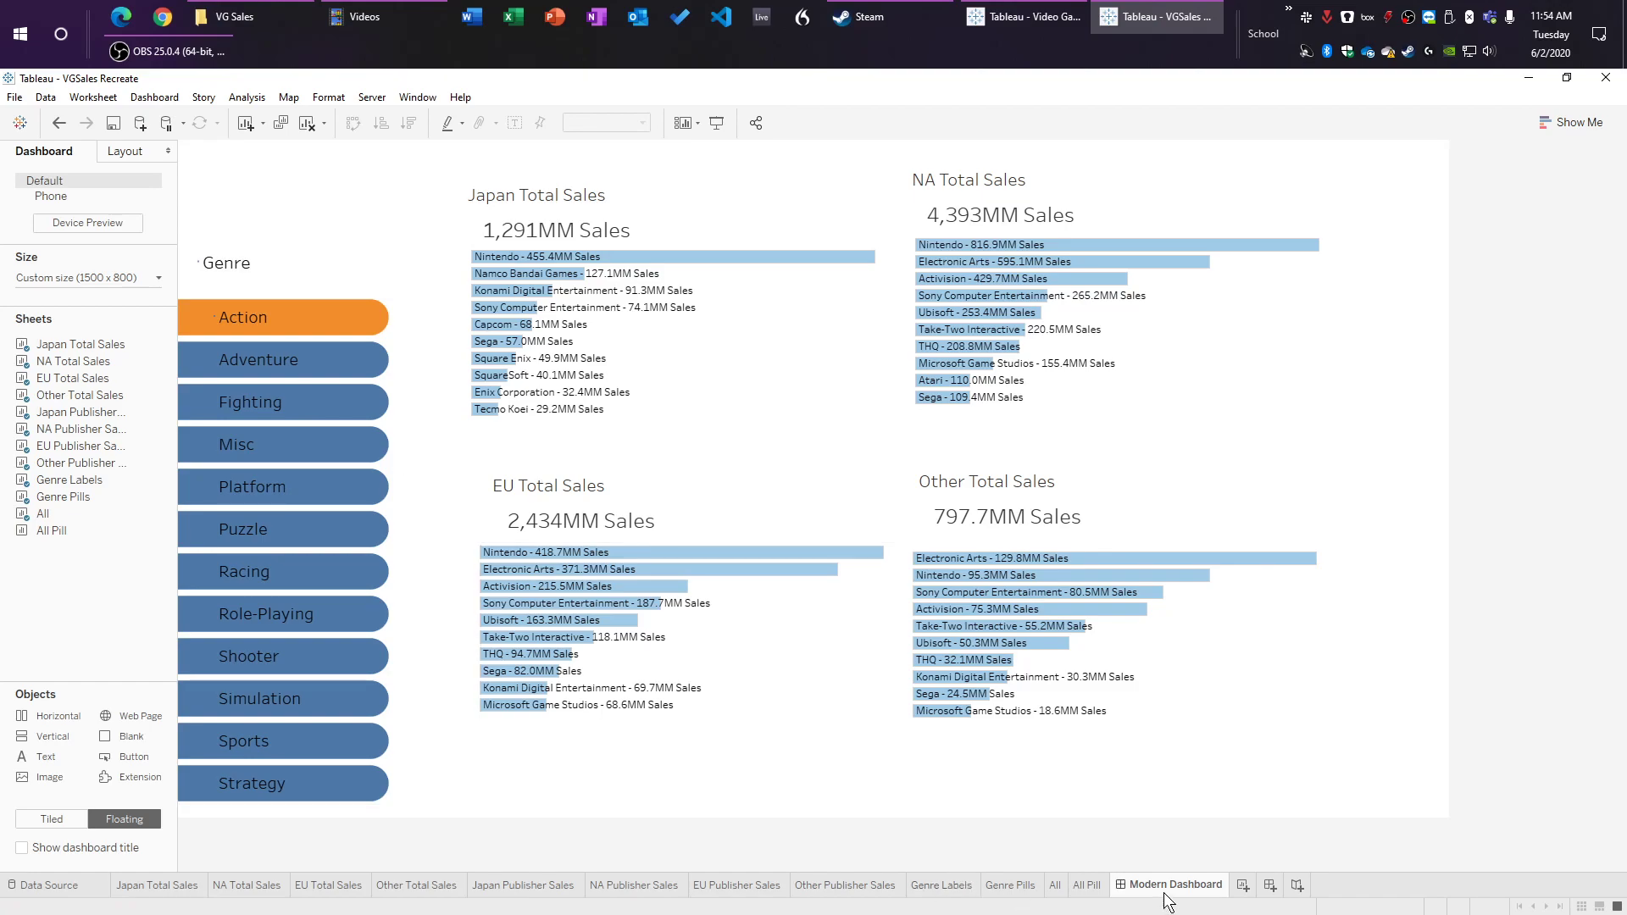
Step: Close the reference workbook's All calculation and start a calculated field named "All = All" from the All Pill worksheet
left_click(1088, 885)
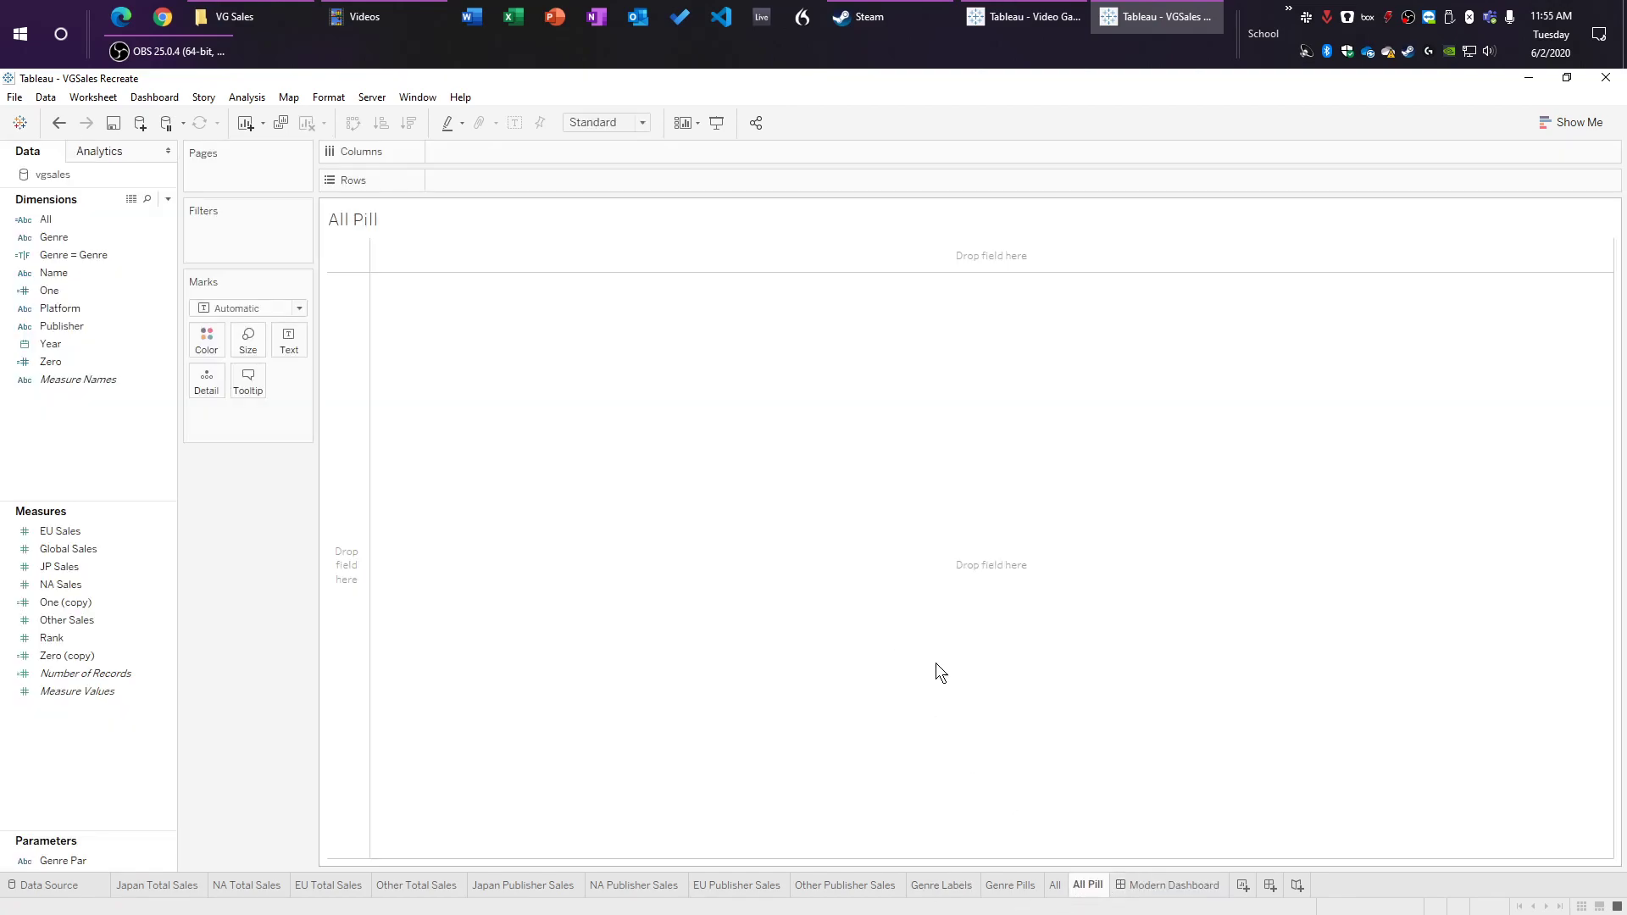
key("alt+Tab")
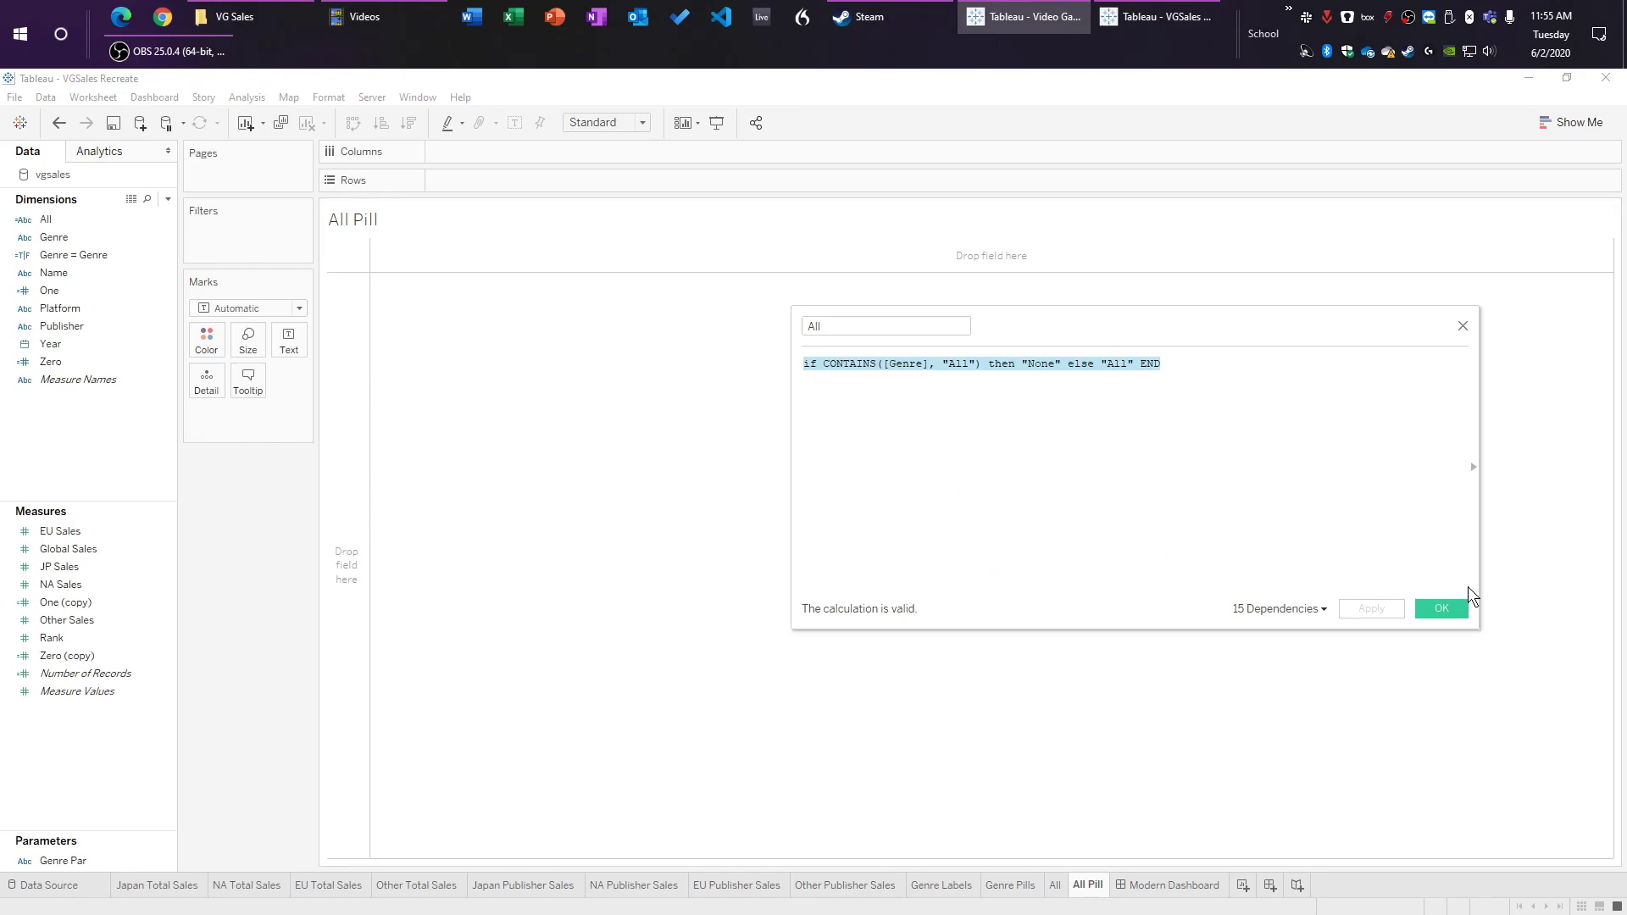
left_click(1462, 326)
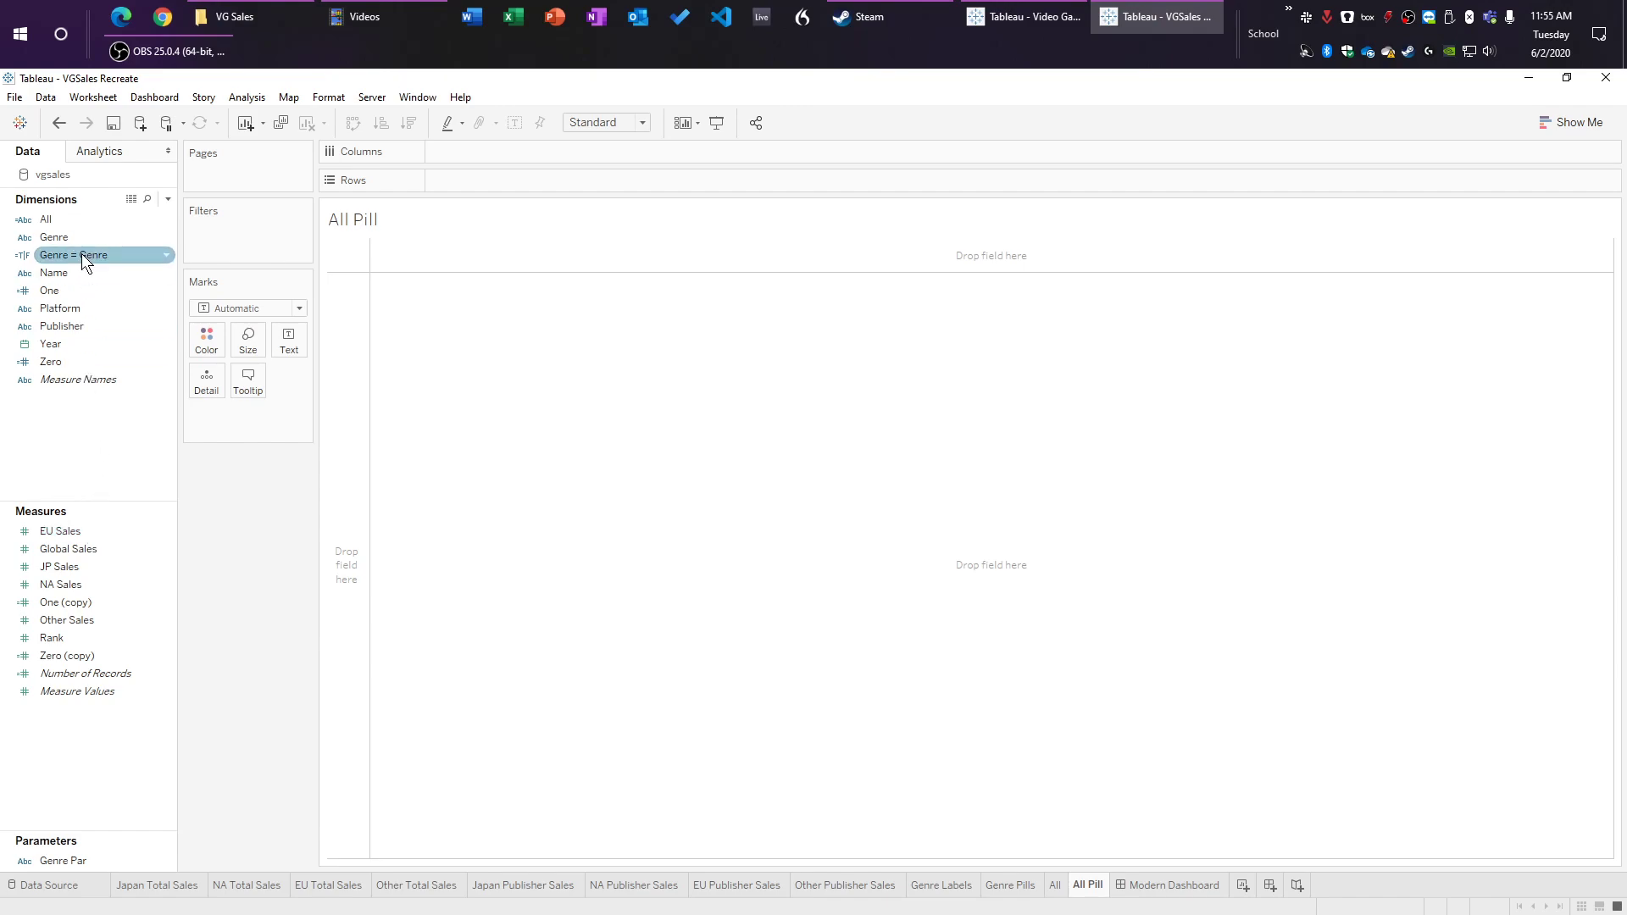
right_click(87, 434)
left_click(139, 442)
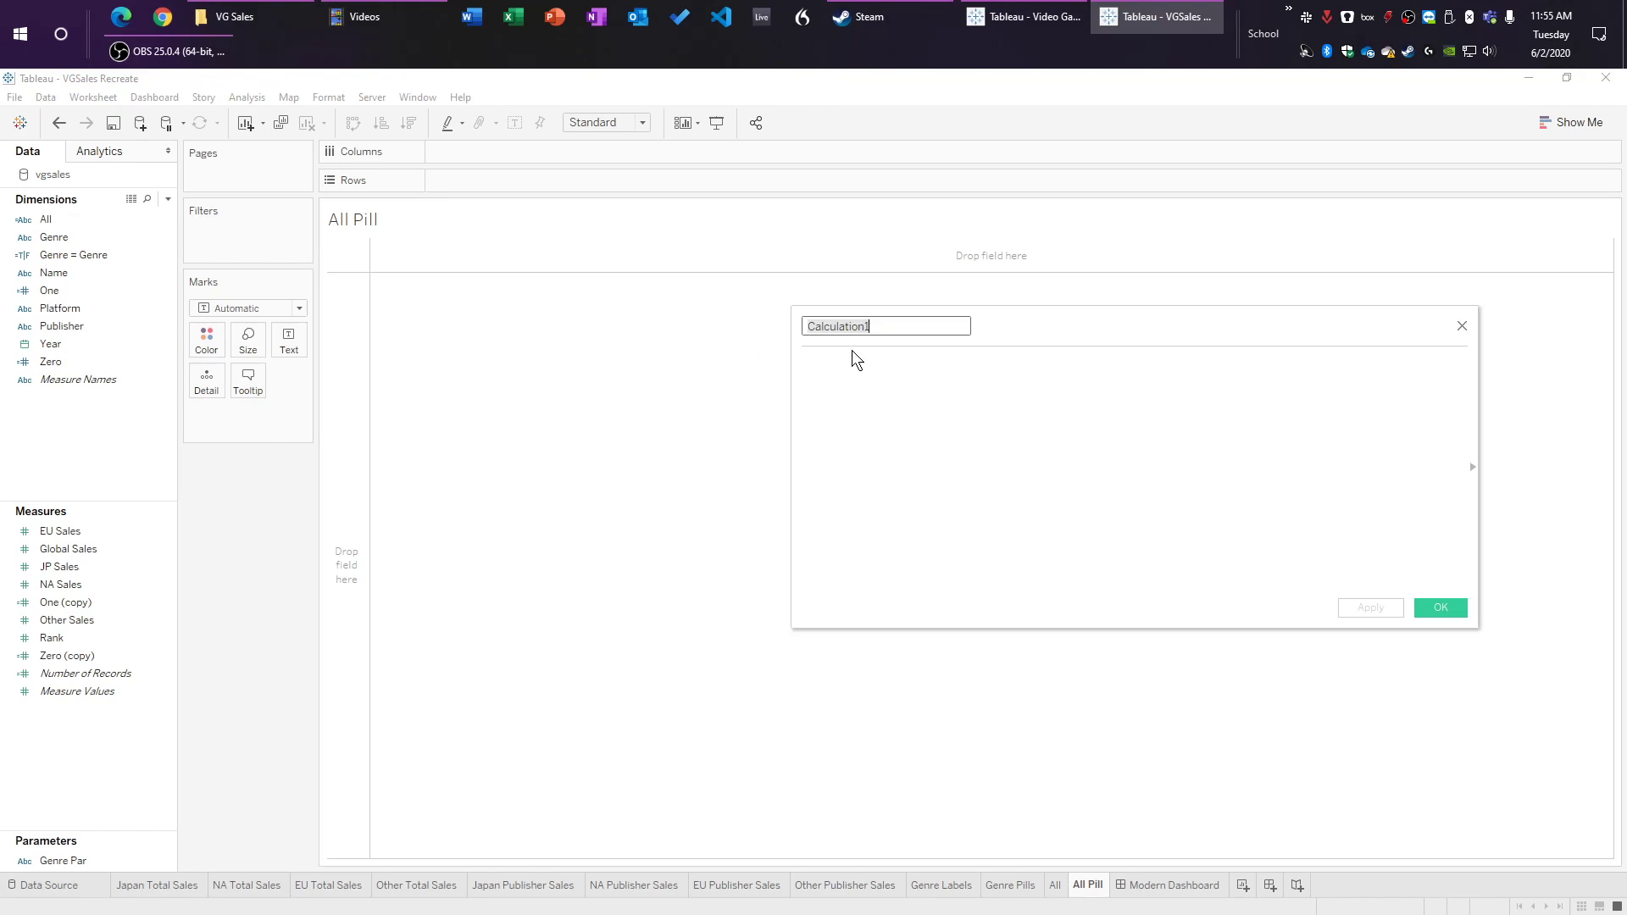
type("All = All")
Step: Copy the formula [Genre] = 'All' from the reference workbook's calculation into the new field, save it and close the reference calculation
key("alt+Tab")
type("[Genre] = 'All'")
left_click_drag(1009, 323, 1009, 417)
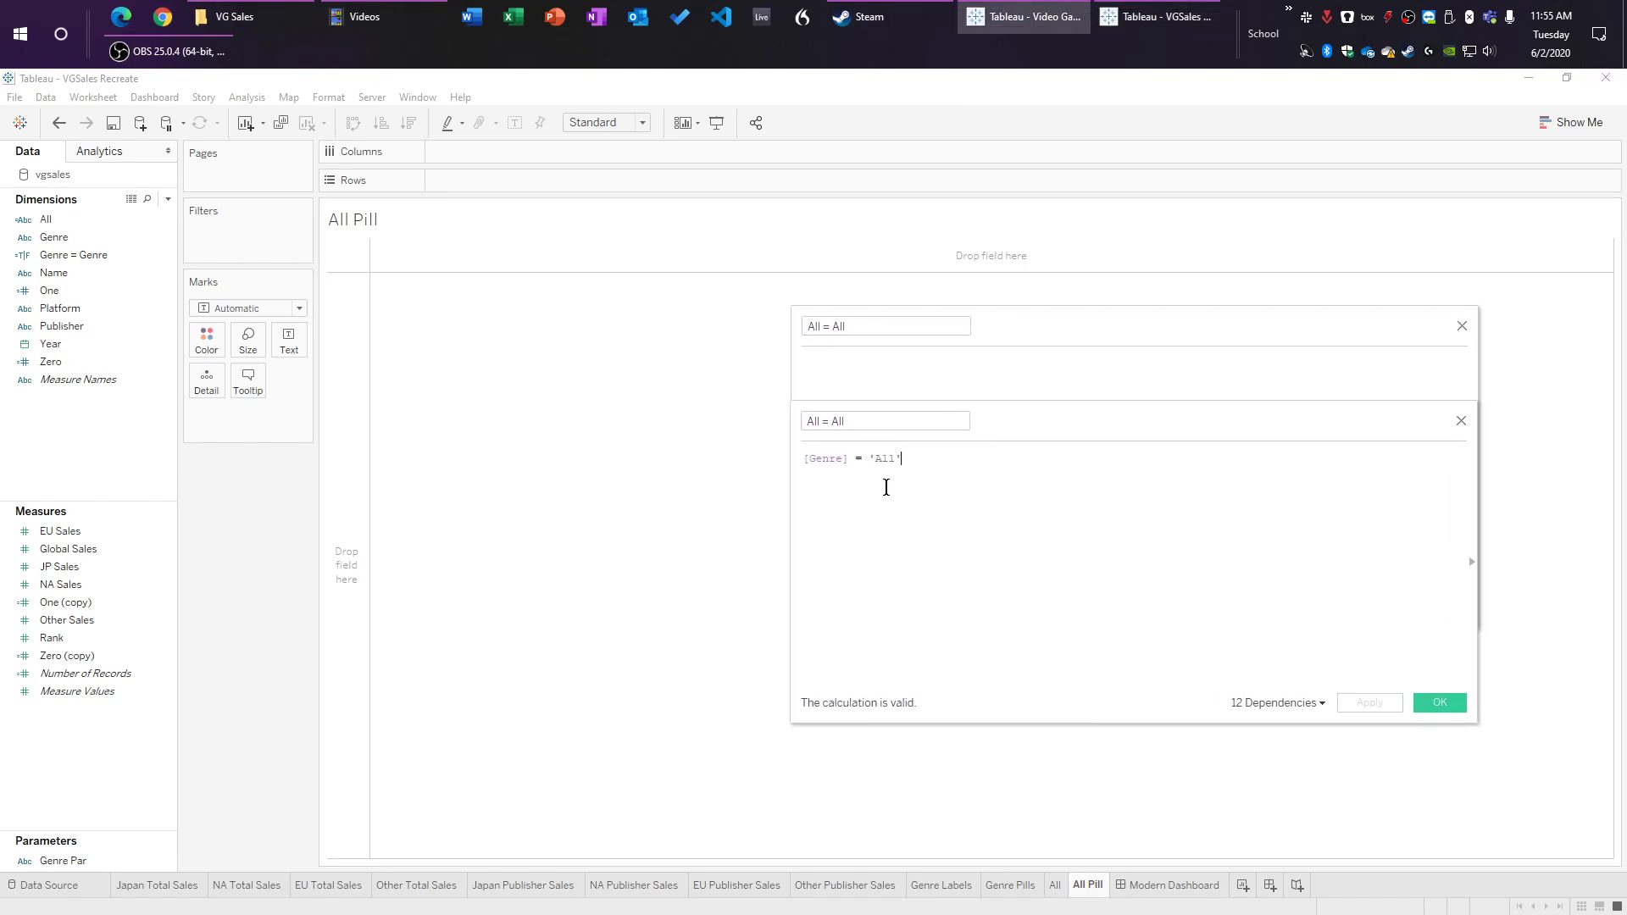
left_click_drag(901, 463, 790, 454)
key("ctrl+c")
left_click(904, 370)
key("ctrl+v")
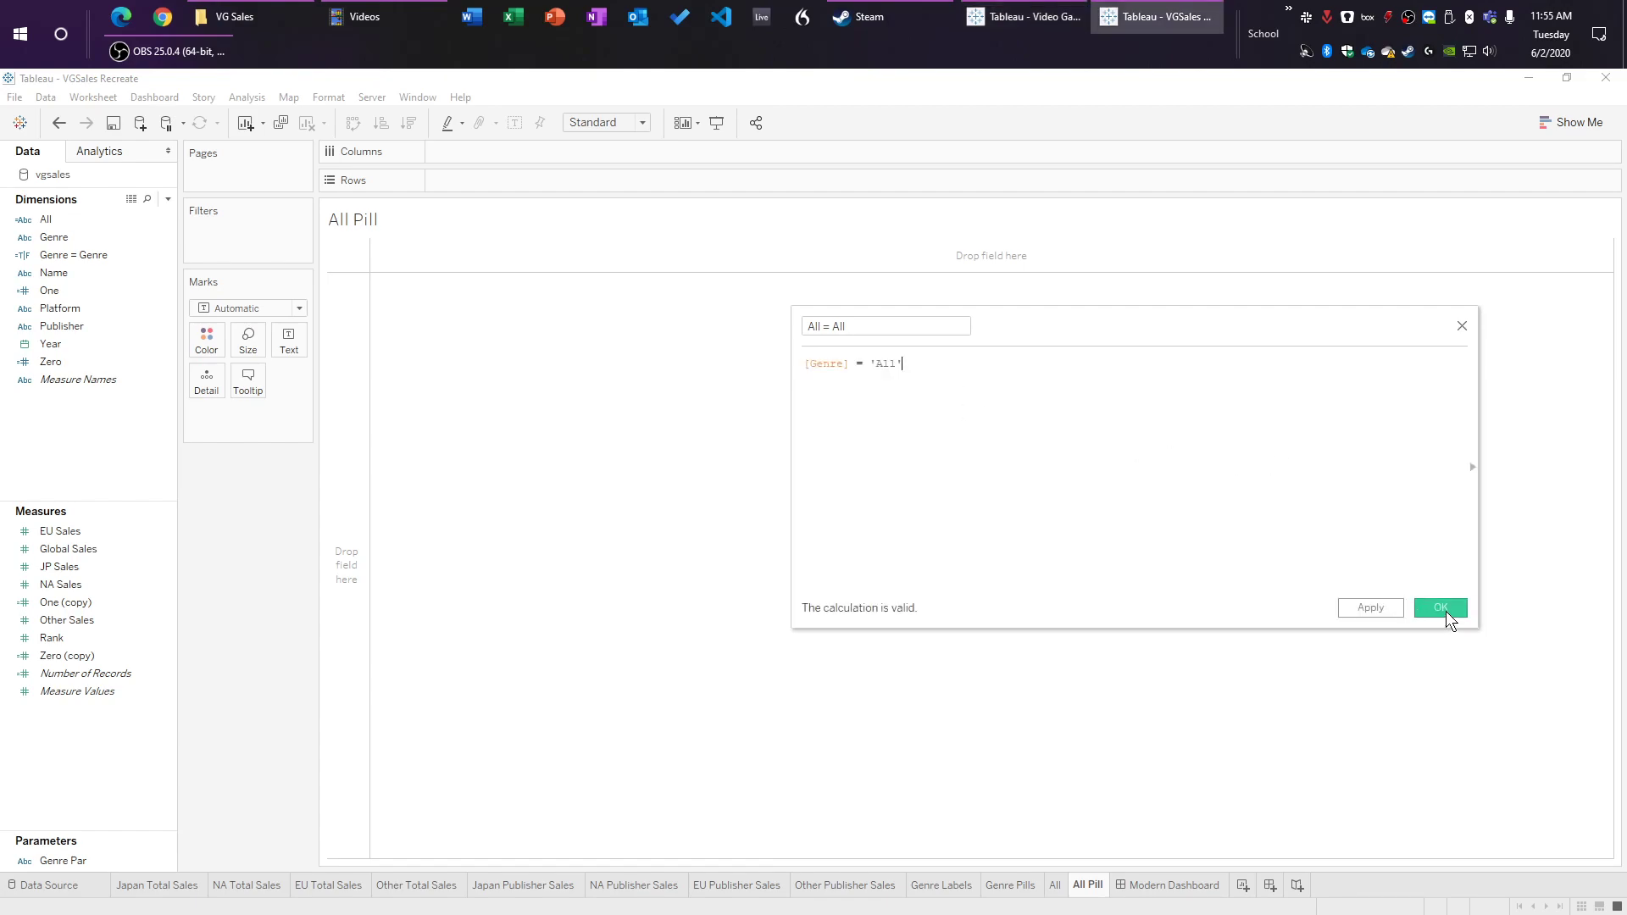
left_click(1443, 610)
key("alt+Tab")
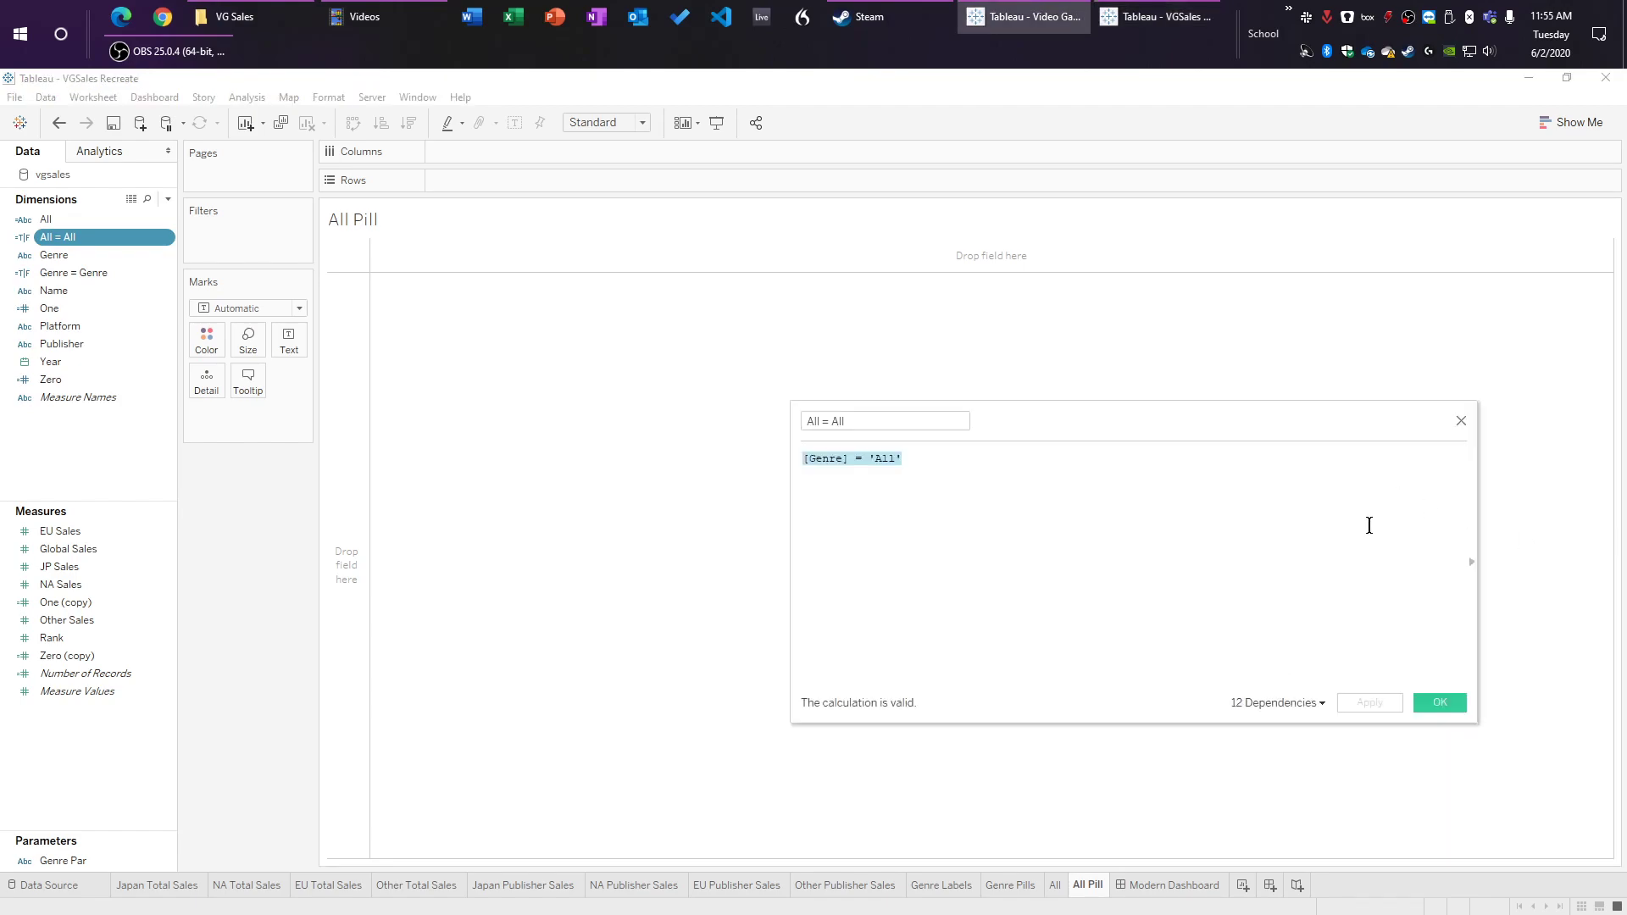
left_click(1462, 424)
left_click(251, 557)
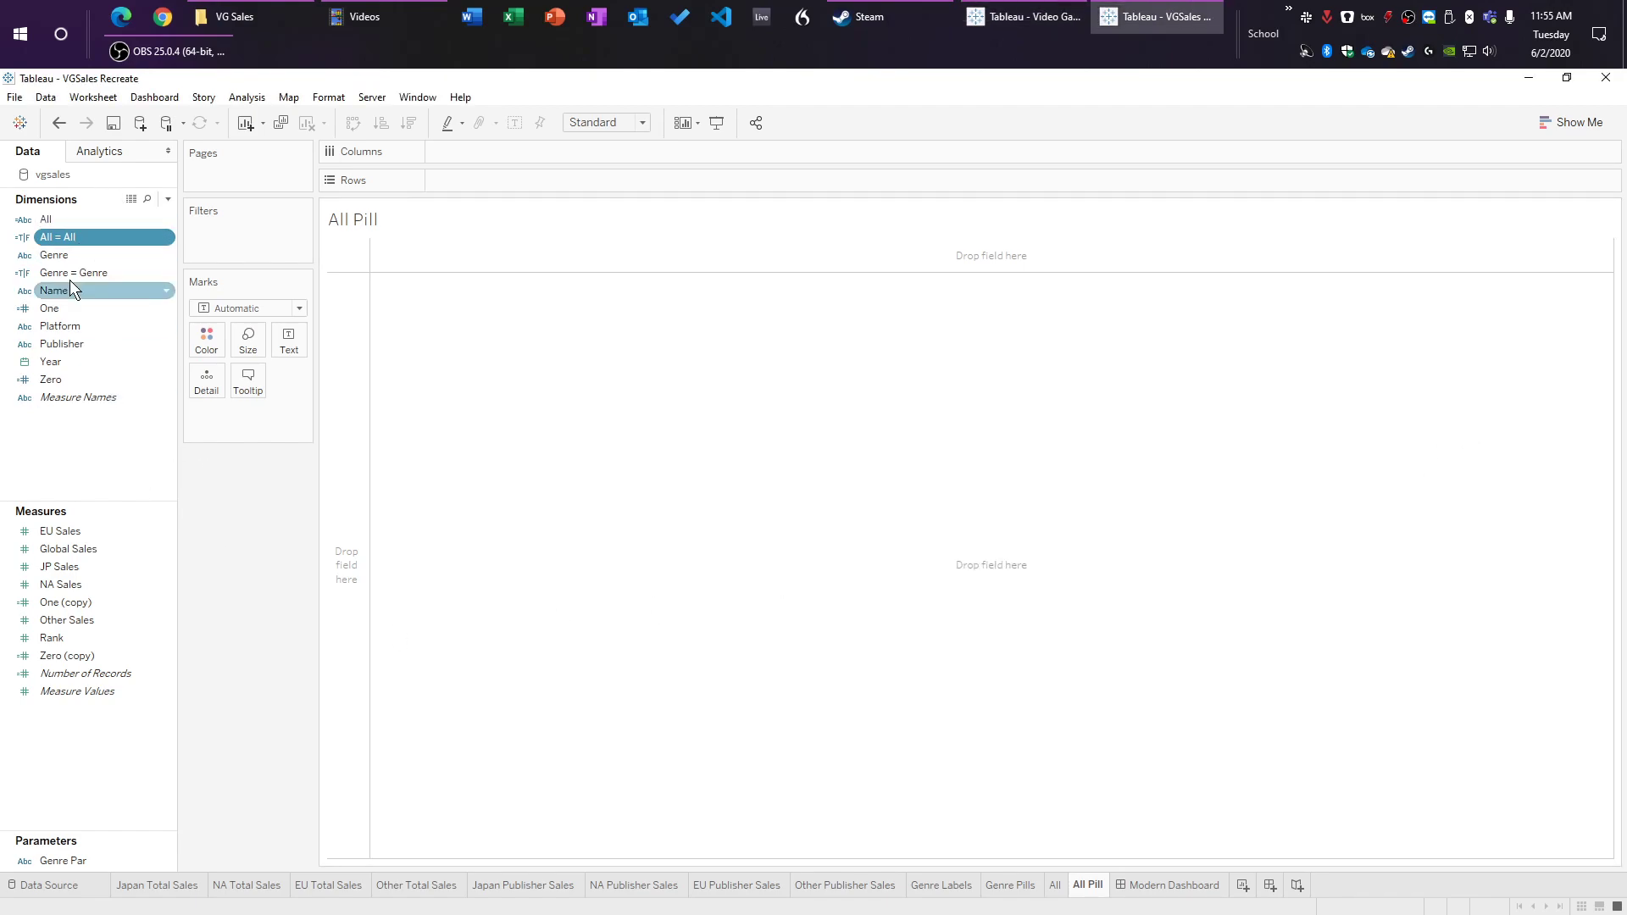
Step: Build the All Pill view with the All dimension on Rows and Measure Values on Columns
left_click_drag(68, 215, 505, 178)
key("alt+Tab")
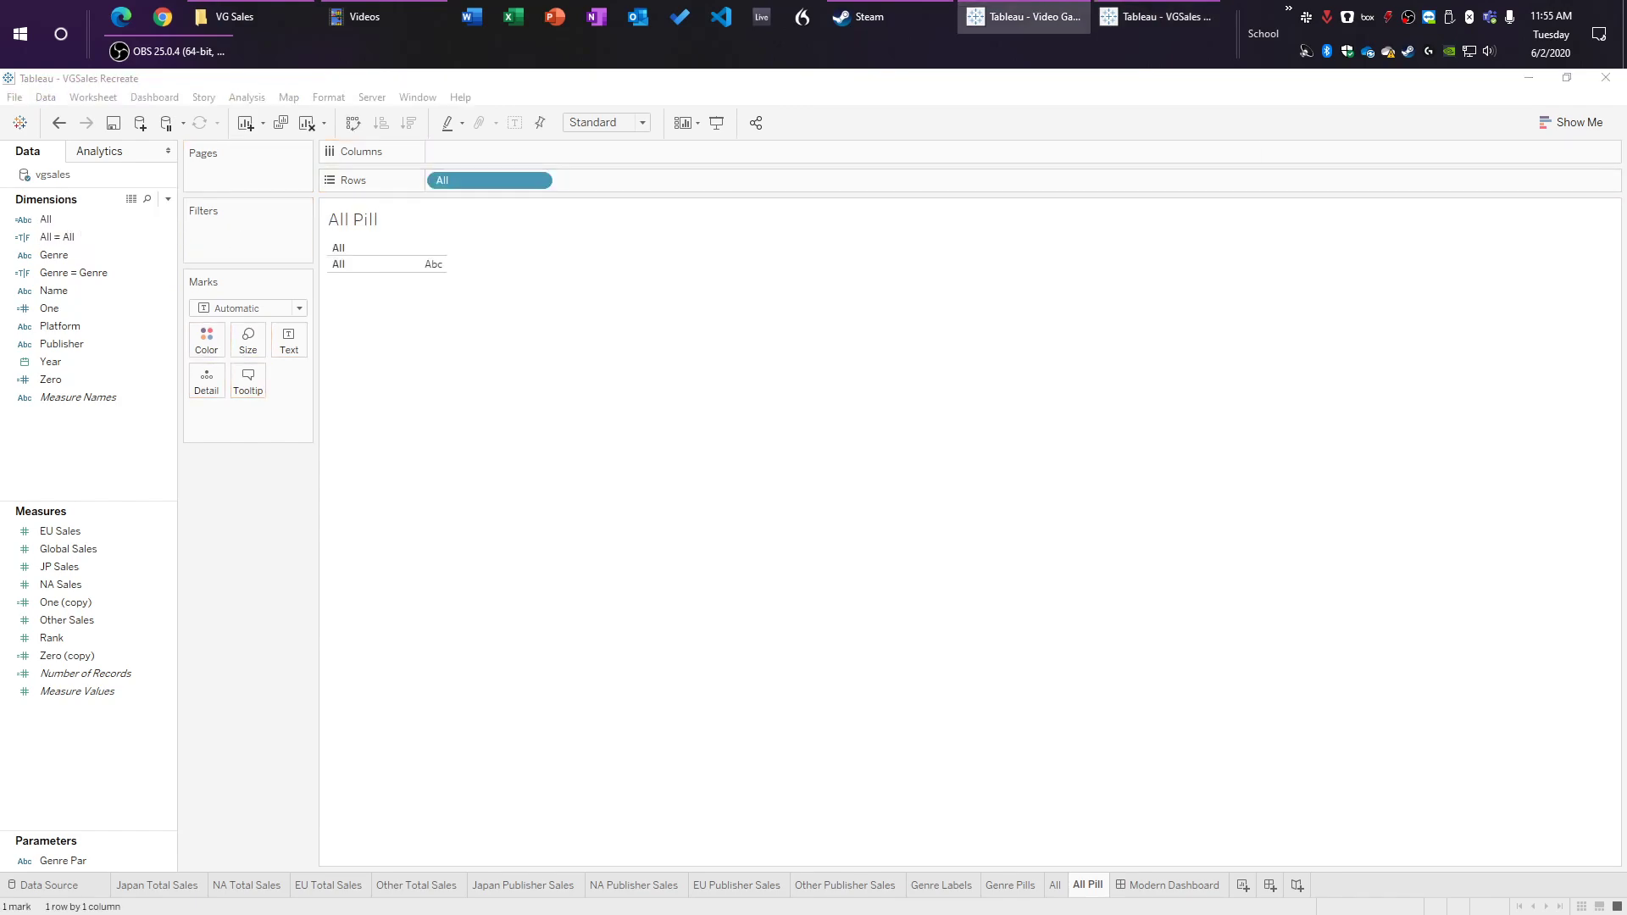
left_click(222, 526)
left_click_drag(93, 692, 519, 154)
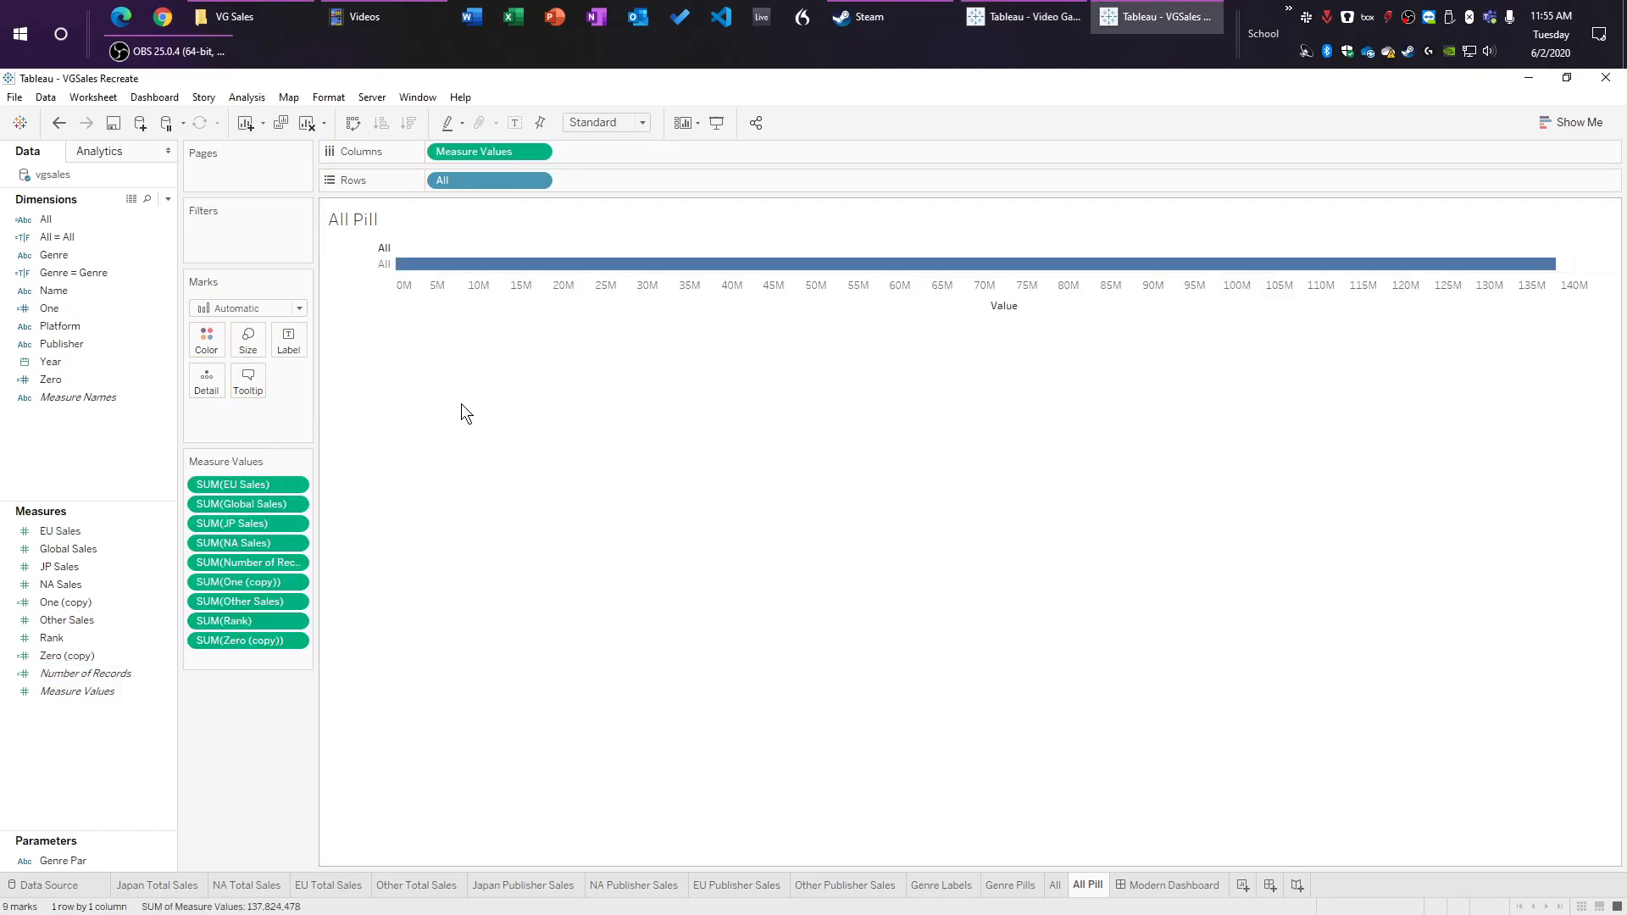
Step: Remove every measure except One (copy) and Zero (copy) from the All Pill sheet's Measure Values
left_click(280, 489)
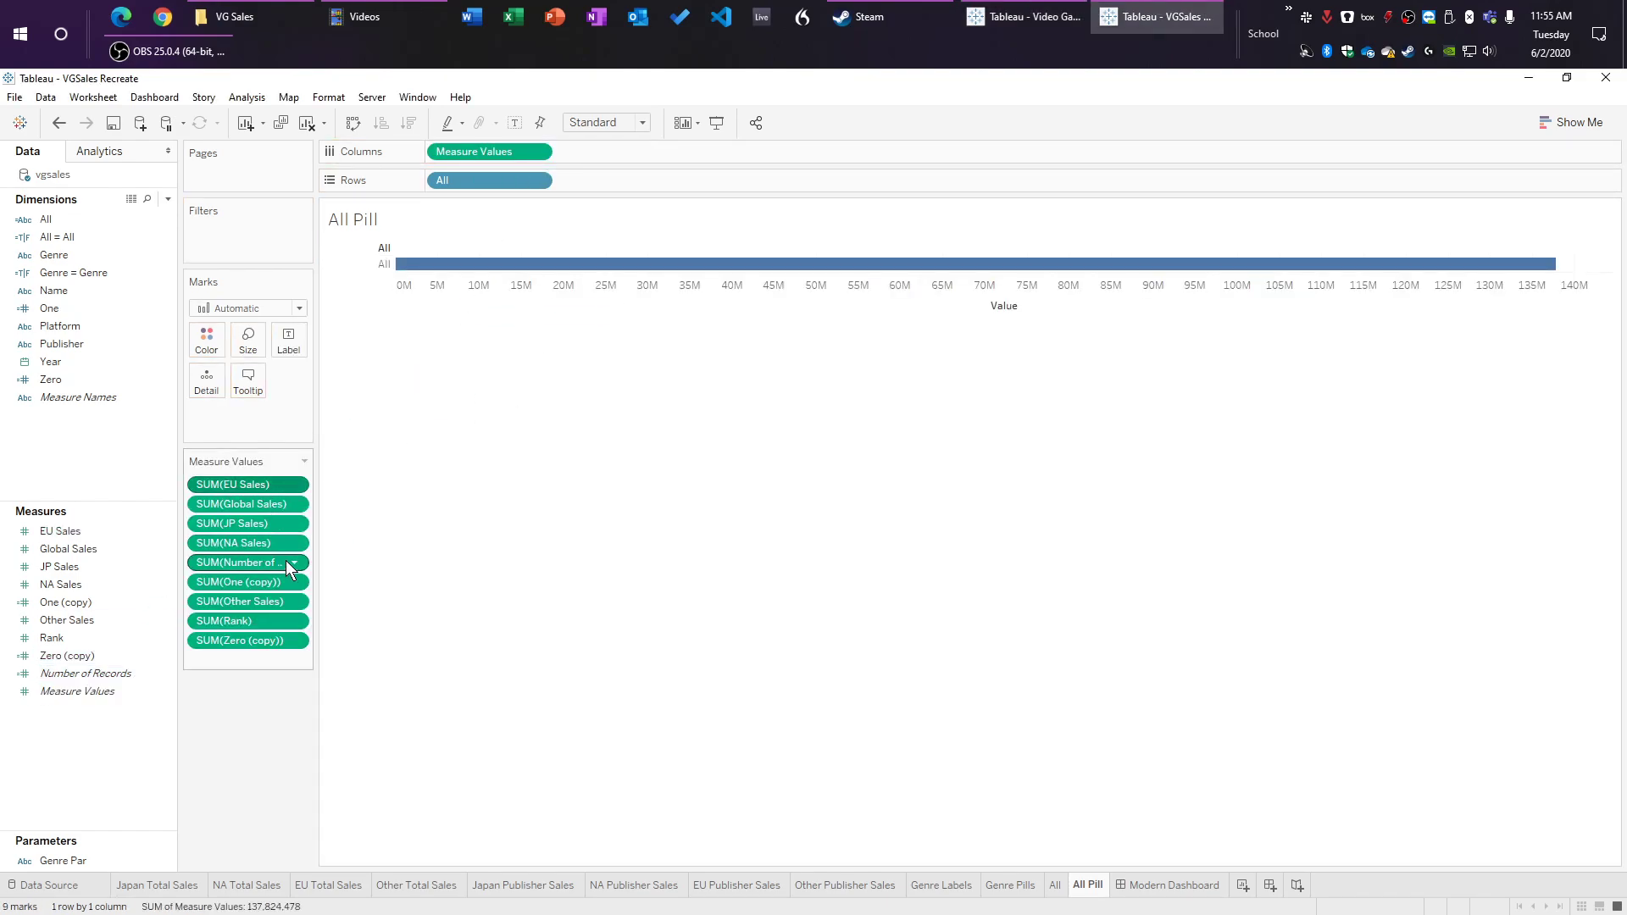
left_click(264, 563, "shift")
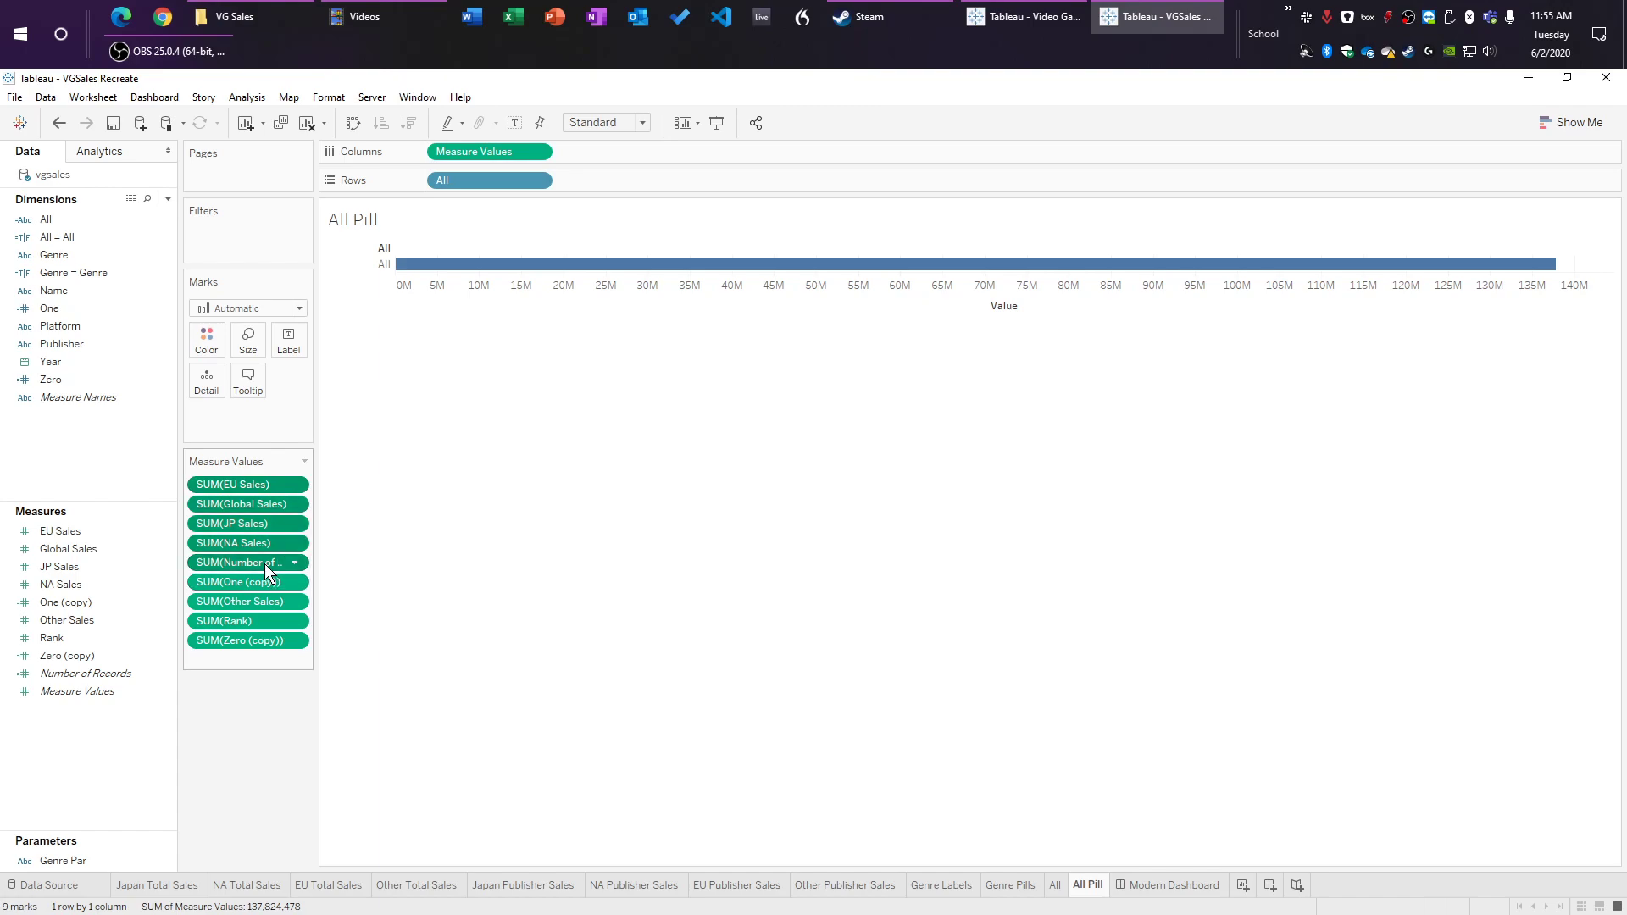
key("Delete")
left_click(258, 510)
key("Delete")
left_click(256, 505)
key("Delete")
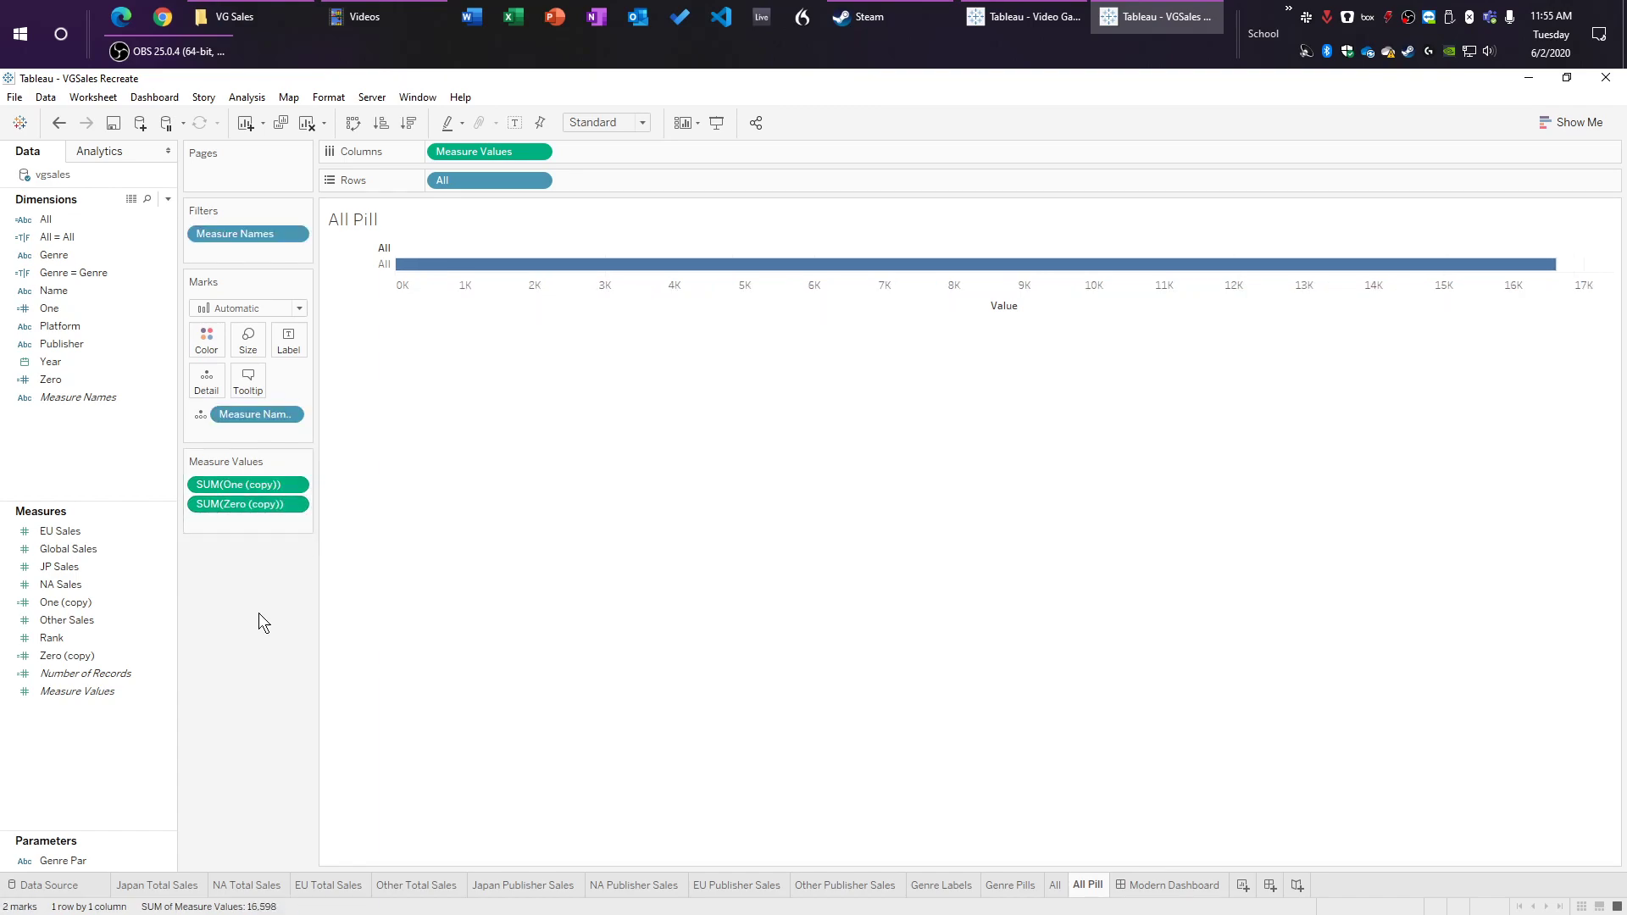
Step: Aggregate One (copy) as Maximum and change the mark type to Line
left_click(294, 484)
mouse_move(331, 622)
left_click(424, 744)
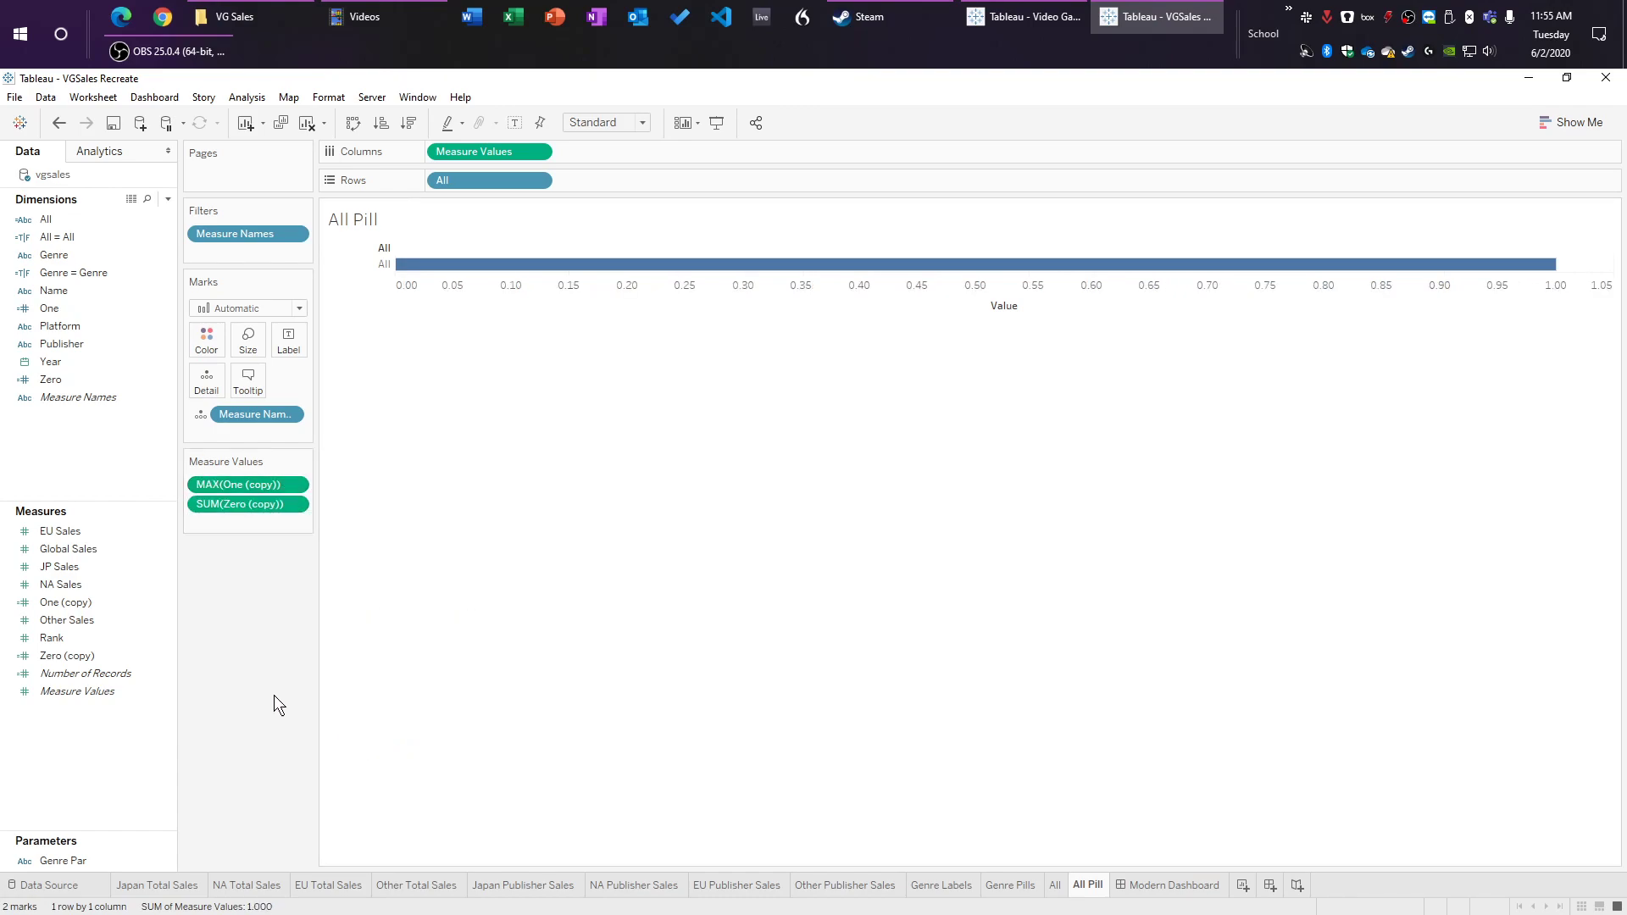
left_click(257, 309)
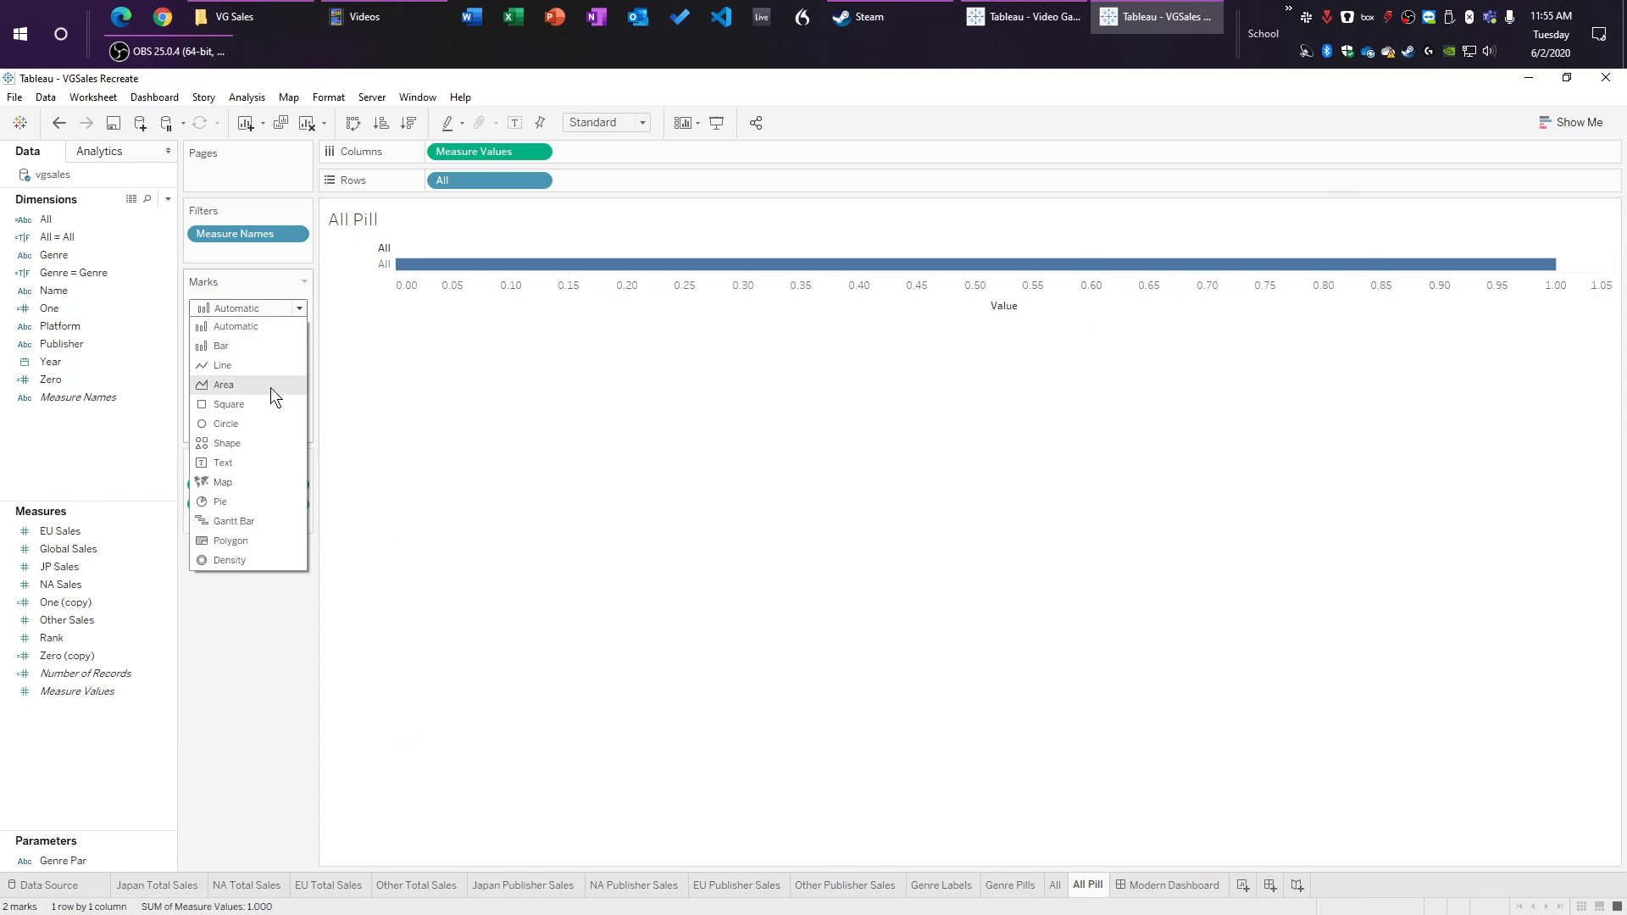
left_click(247, 364)
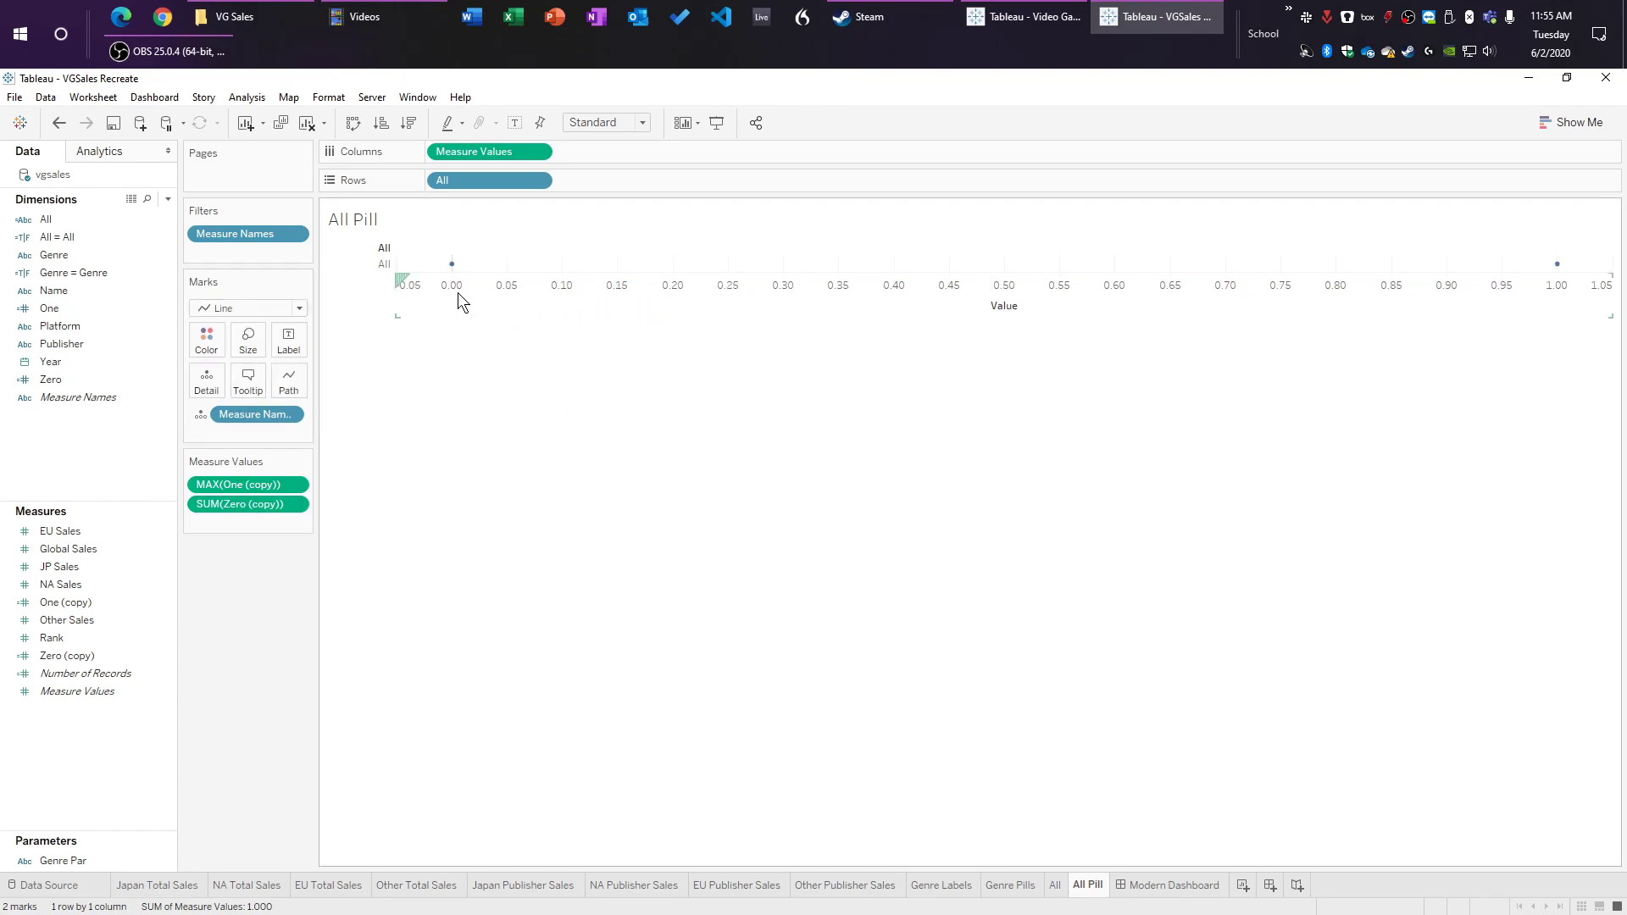
Step: Hide the value axis and the All row header in the All Pill view
right_click(466, 286)
left_click(549, 387)
right_click(365, 264)
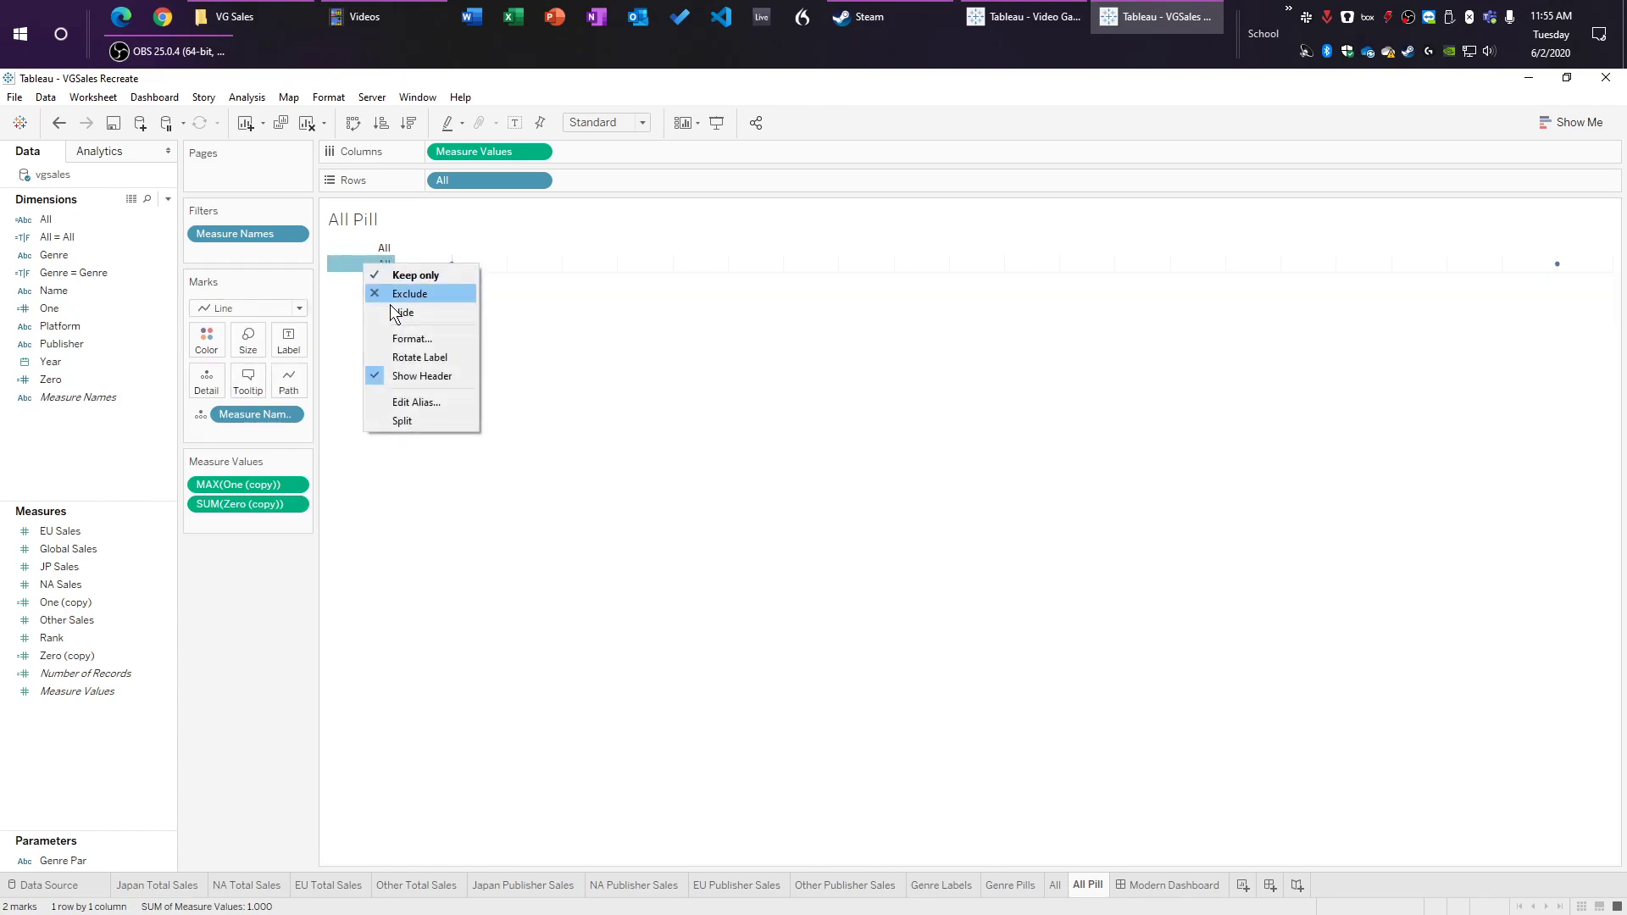
left_click(439, 378)
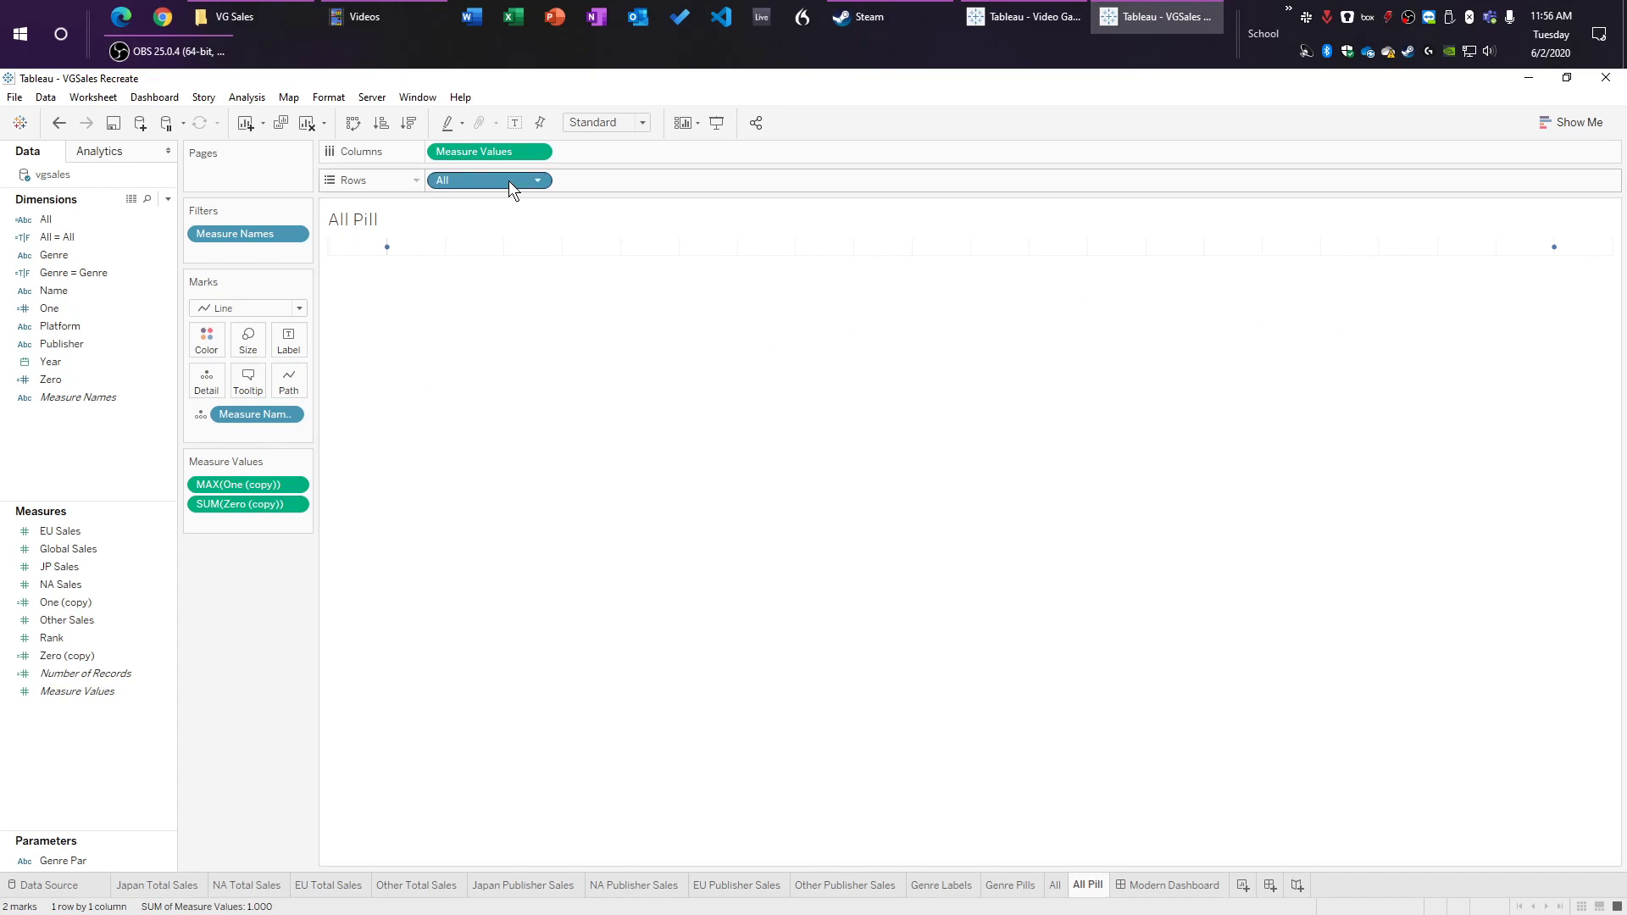
Step: Move Measure Names from the marks' detail to the path on the All Pill worksheet
left_click(1199, 886)
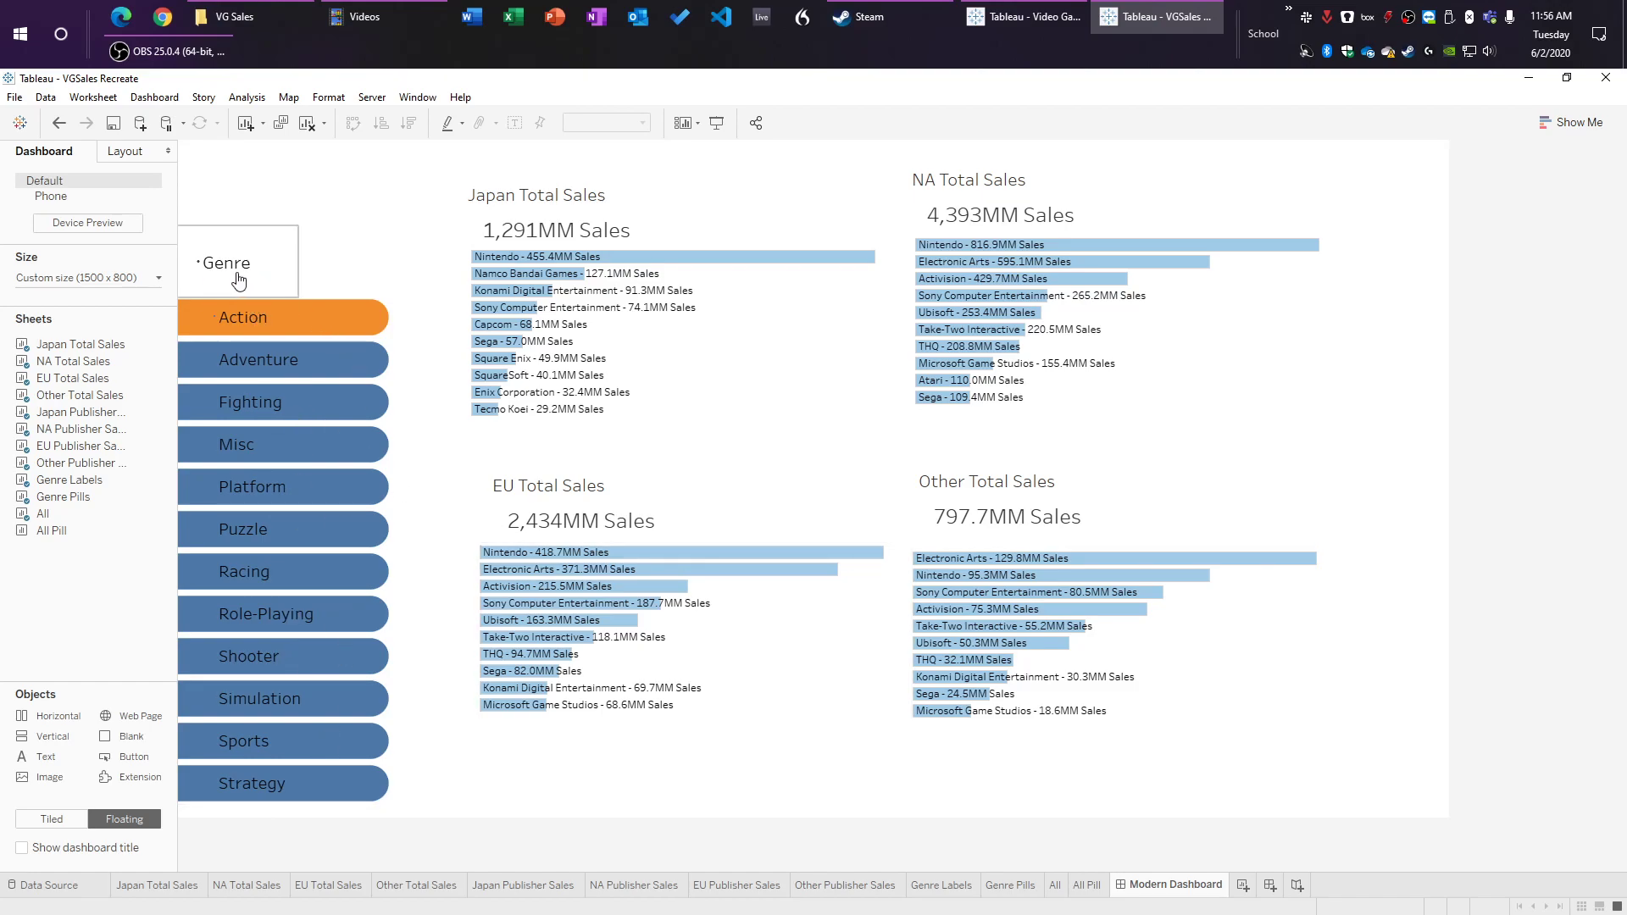
left_click(1087, 886)
left_click_drag(259, 414, 291, 388)
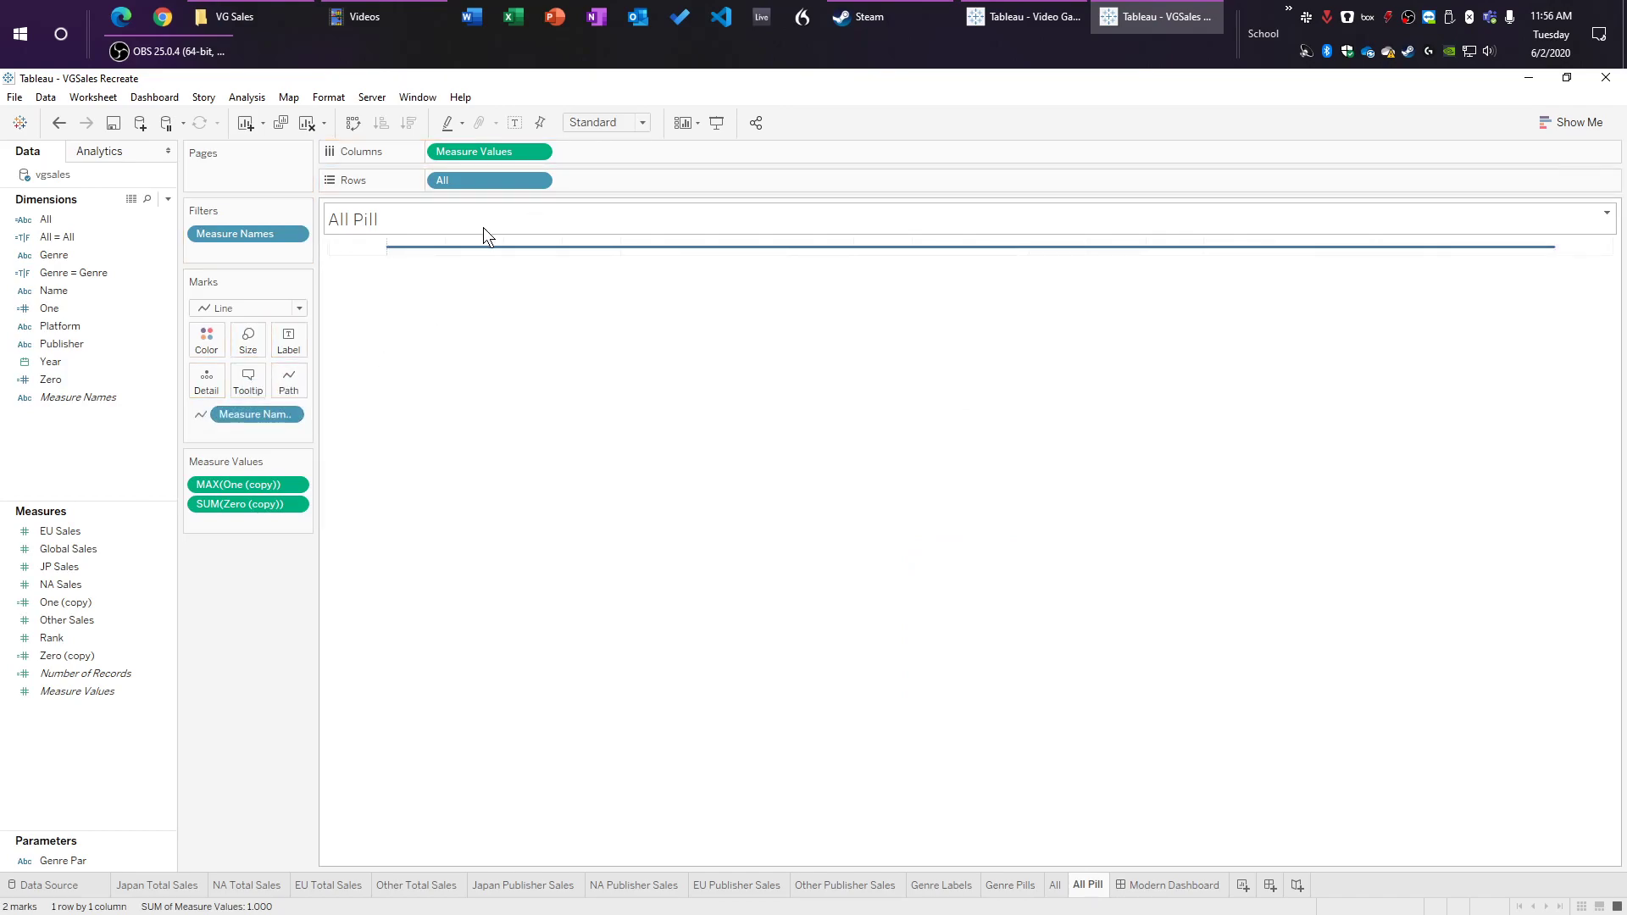
Step: Add an ad hoc MIN(10) calculation to the marks and assign it to size
type("MIN")
key("Return")
type("10")
key("Return")
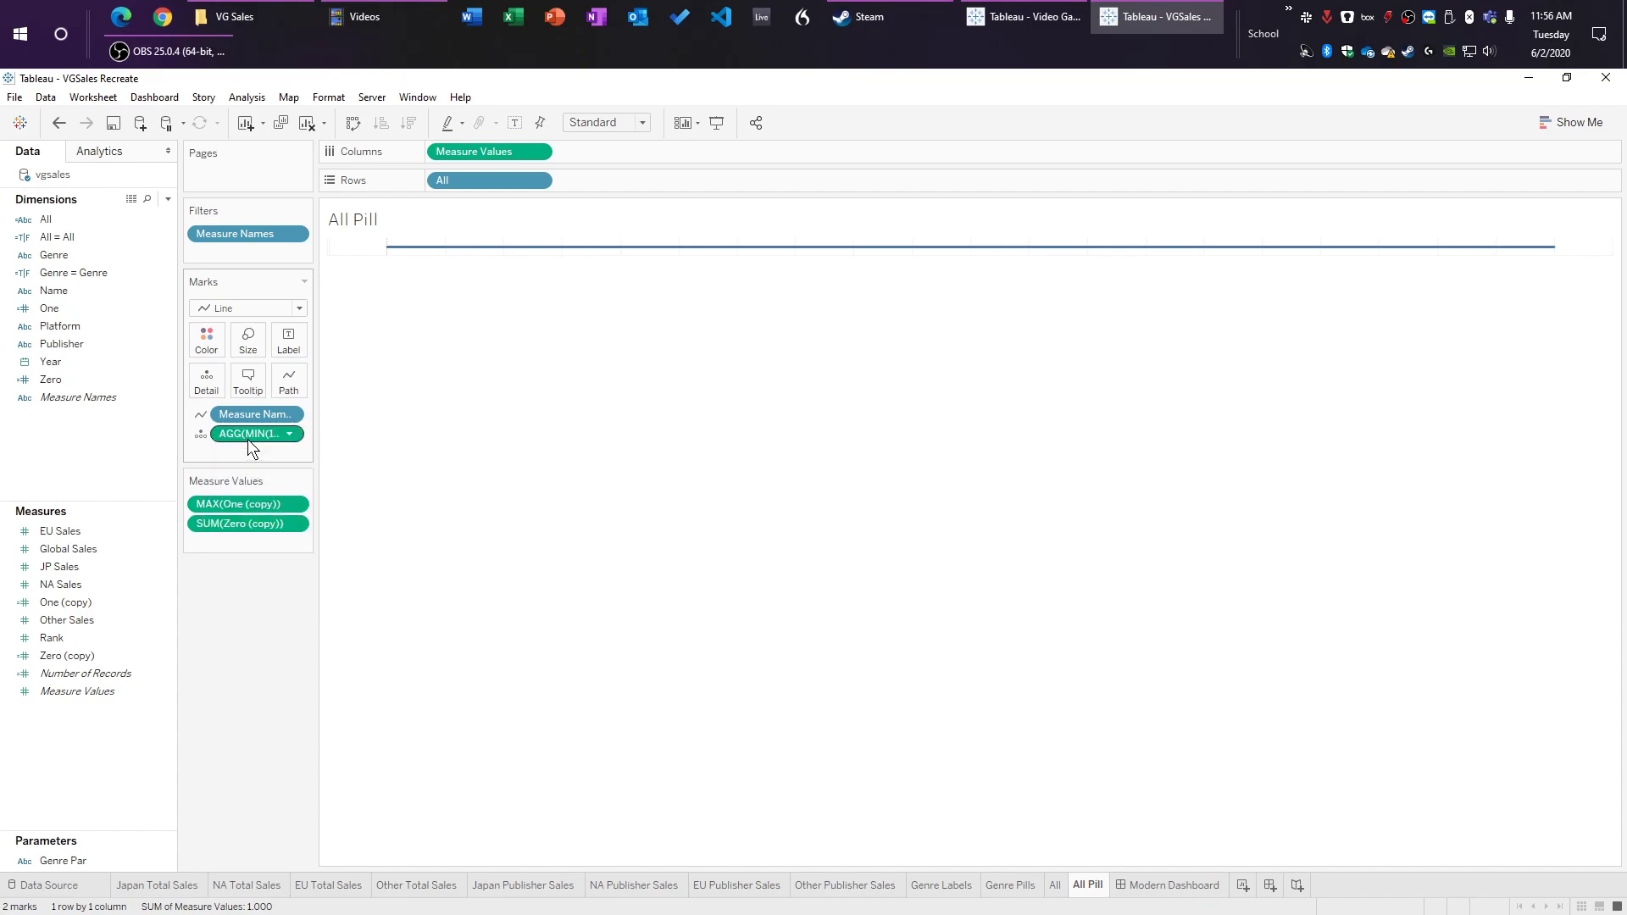
left_click_drag(248, 435, 246, 348)
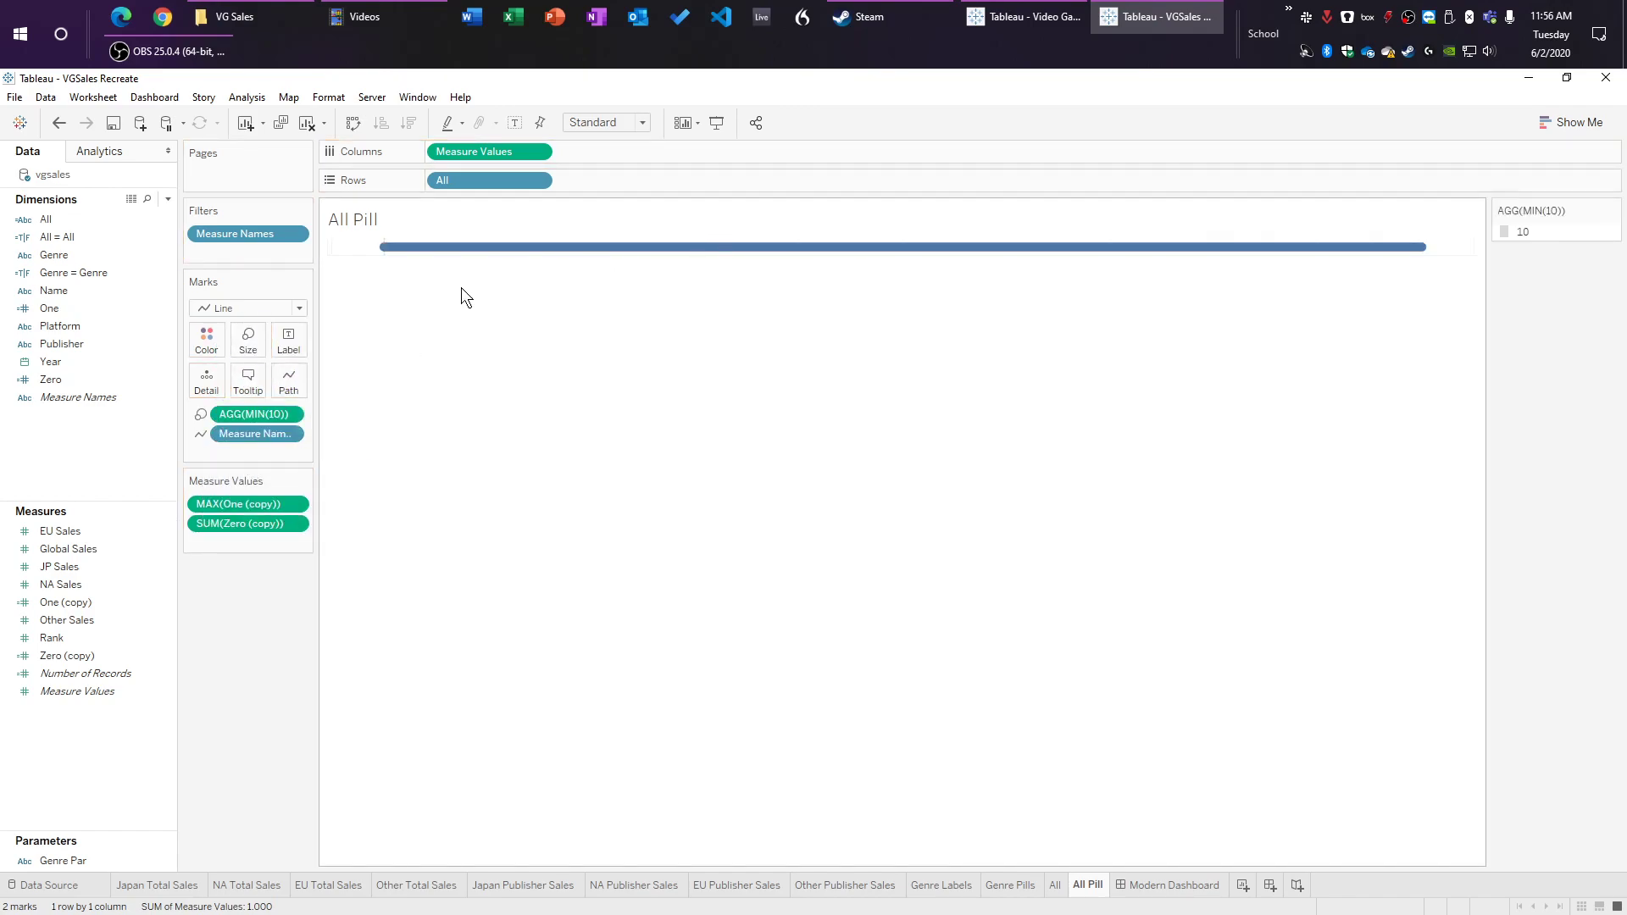
Step: Enlarge the line into a thick pill and color it by the All = All field
left_click(247, 339)
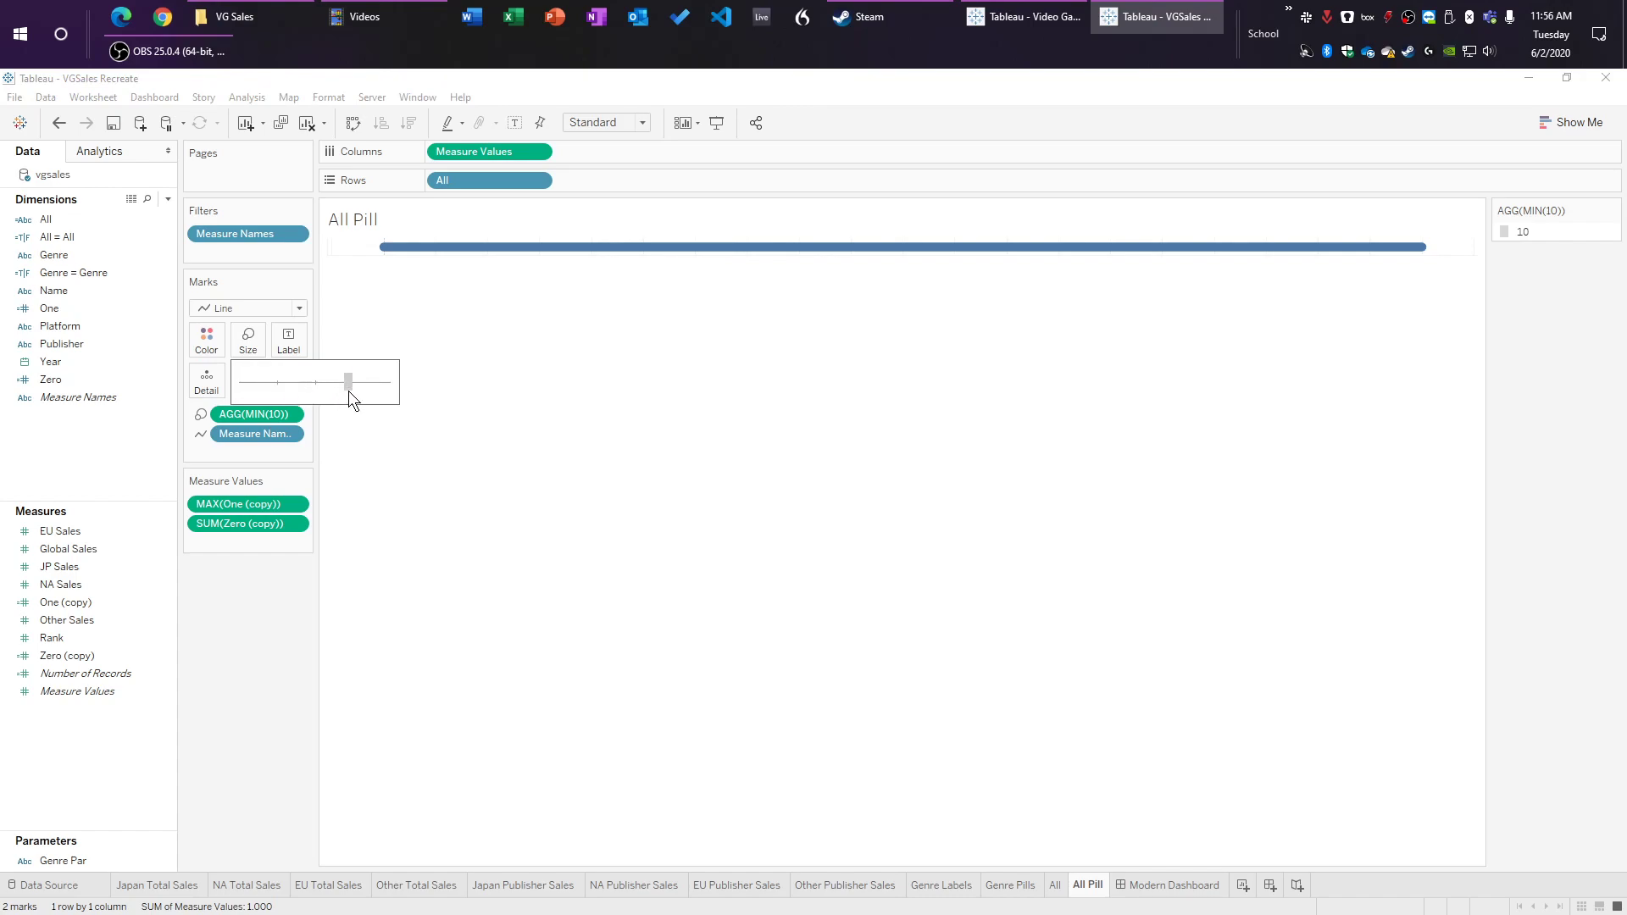
left_click(743, 264)
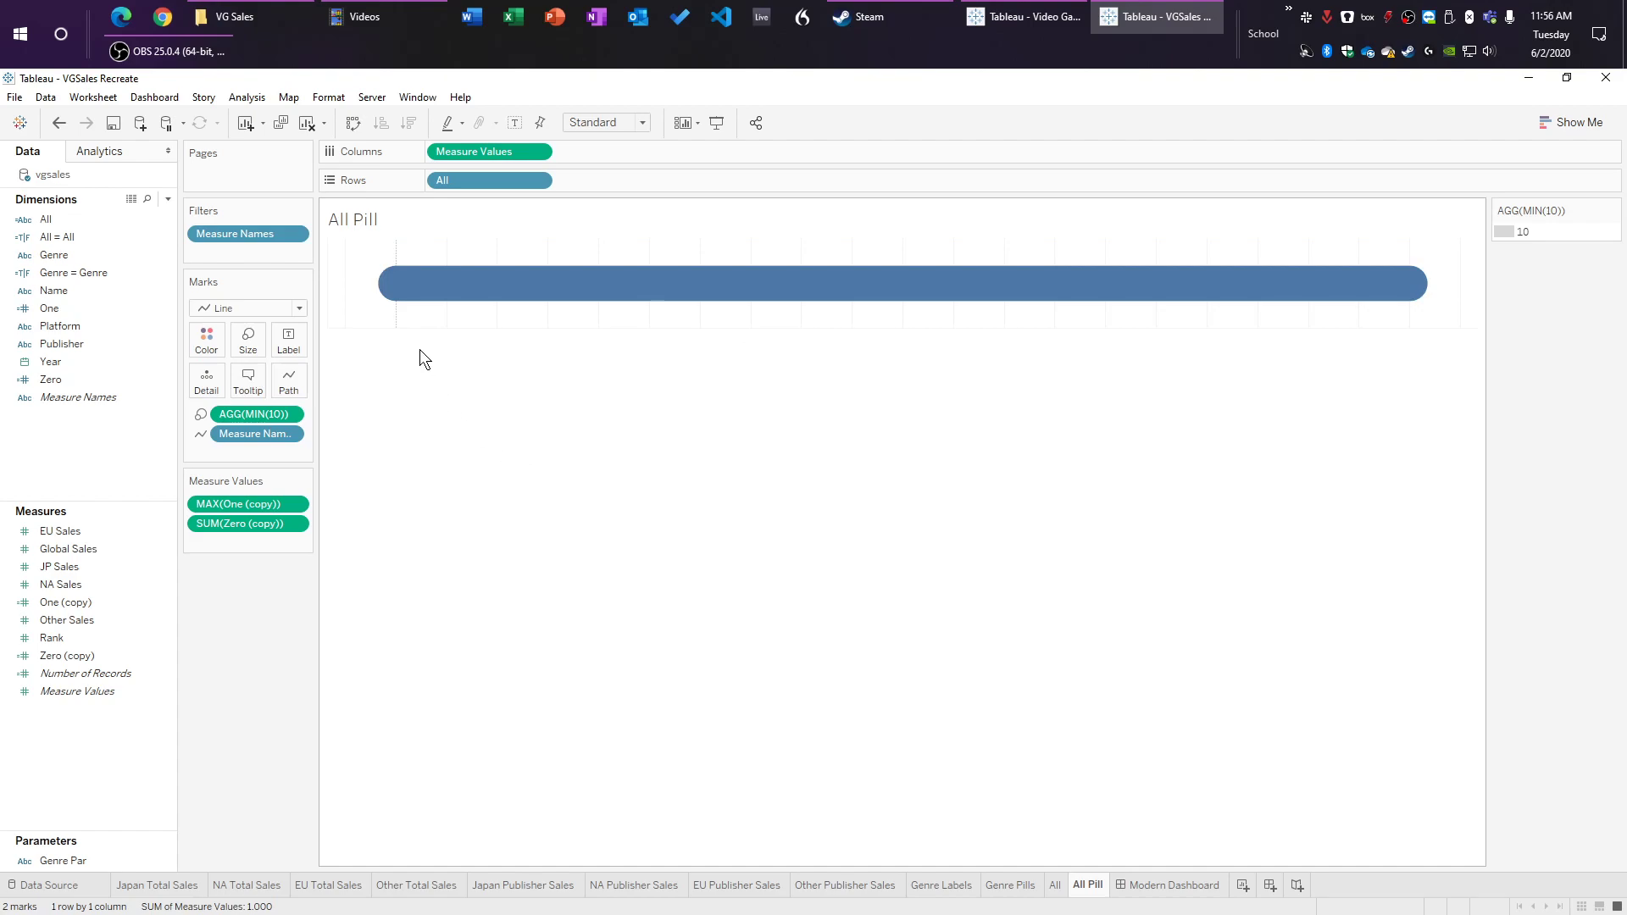
left_click_drag(70, 237, 206, 339)
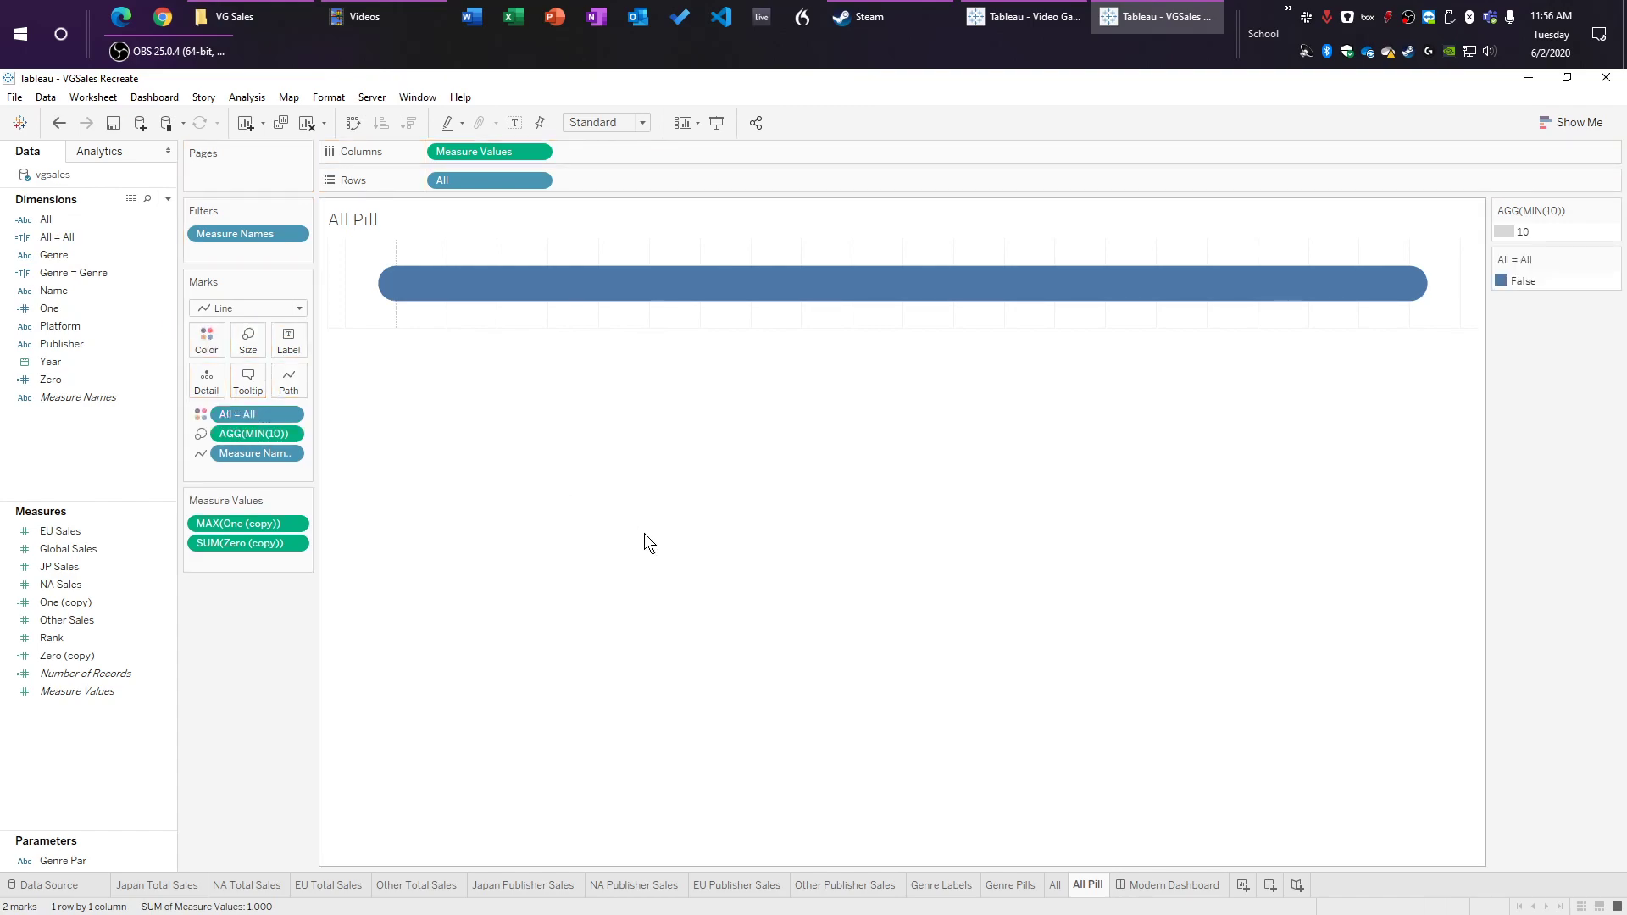
Step: Place the All Pill worksheet as a floating object on the Modern Dashboard, over the Genre label, and hide its title
mouse_move(680, 285)
left_click(1178, 884)
left_click_drag(57, 537, 334, 241)
right_click(297, 236)
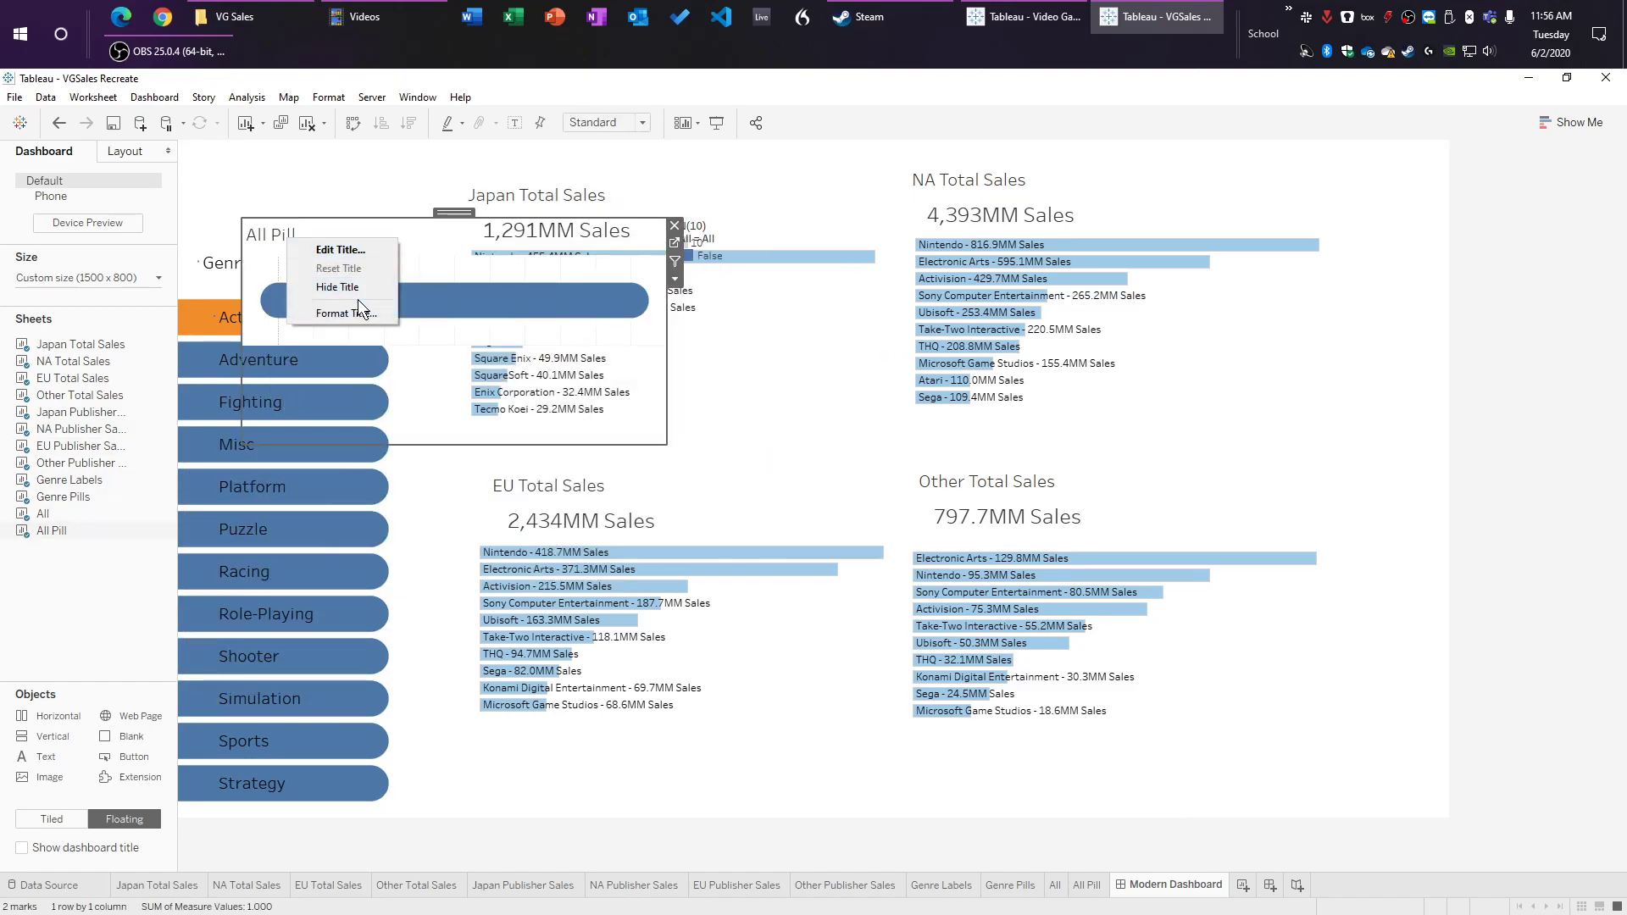
left_click(347, 288)
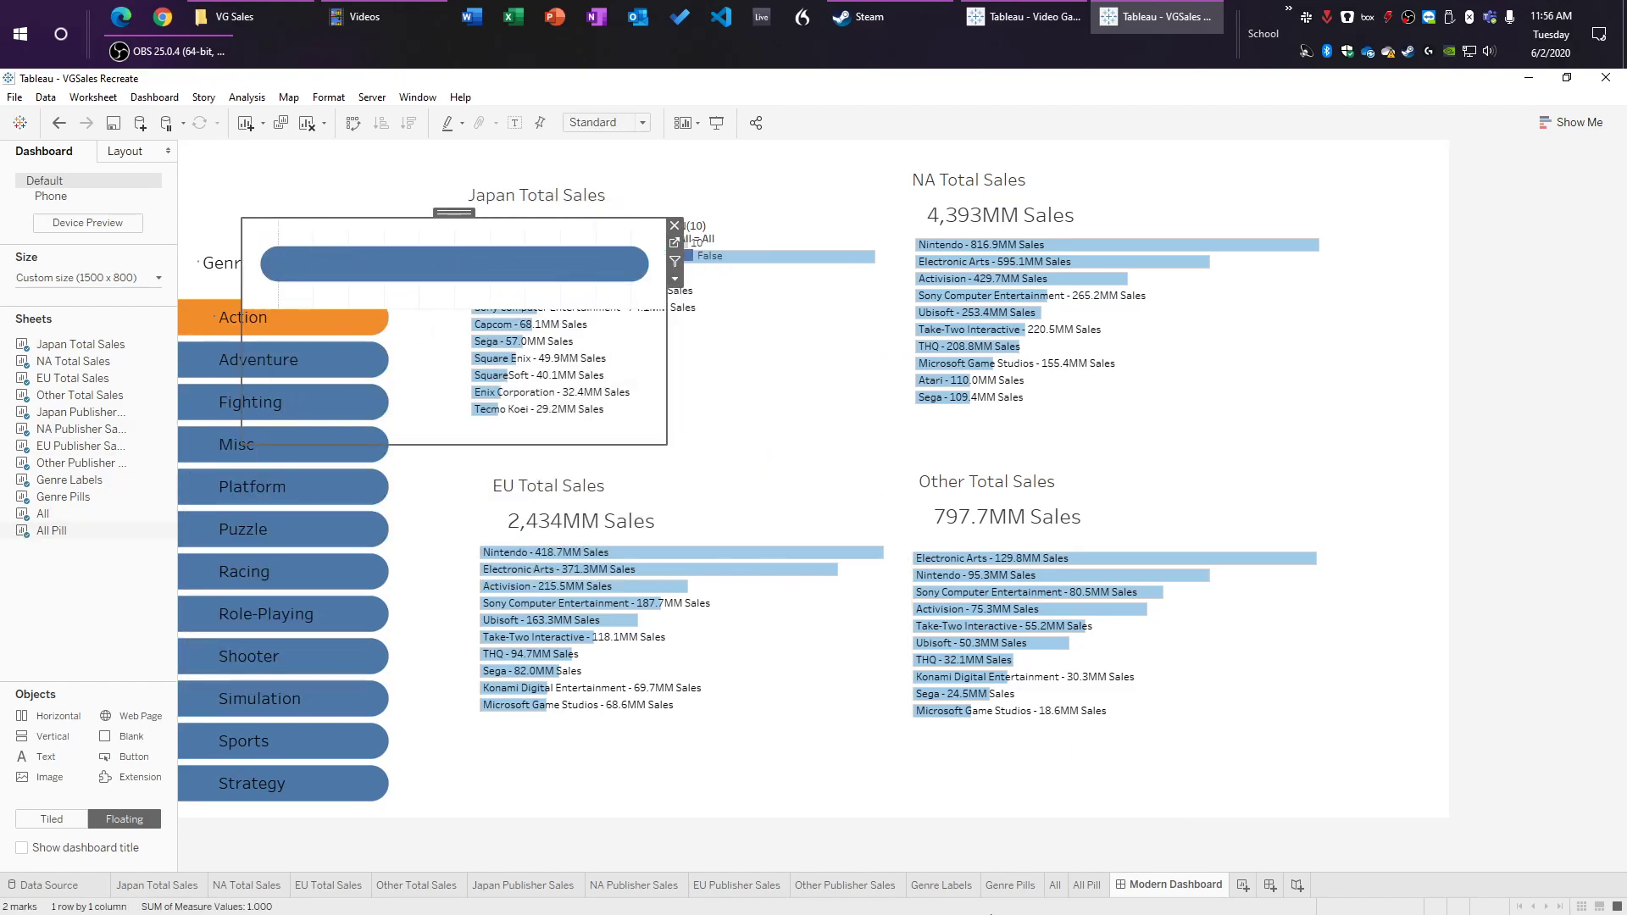
Step: Format the All Pill worksheet's lines, setting the sheet's zero lines, axis rulers and axis ticks to None
left_click(1087, 885)
right_click(470, 254)
left_click(532, 345)
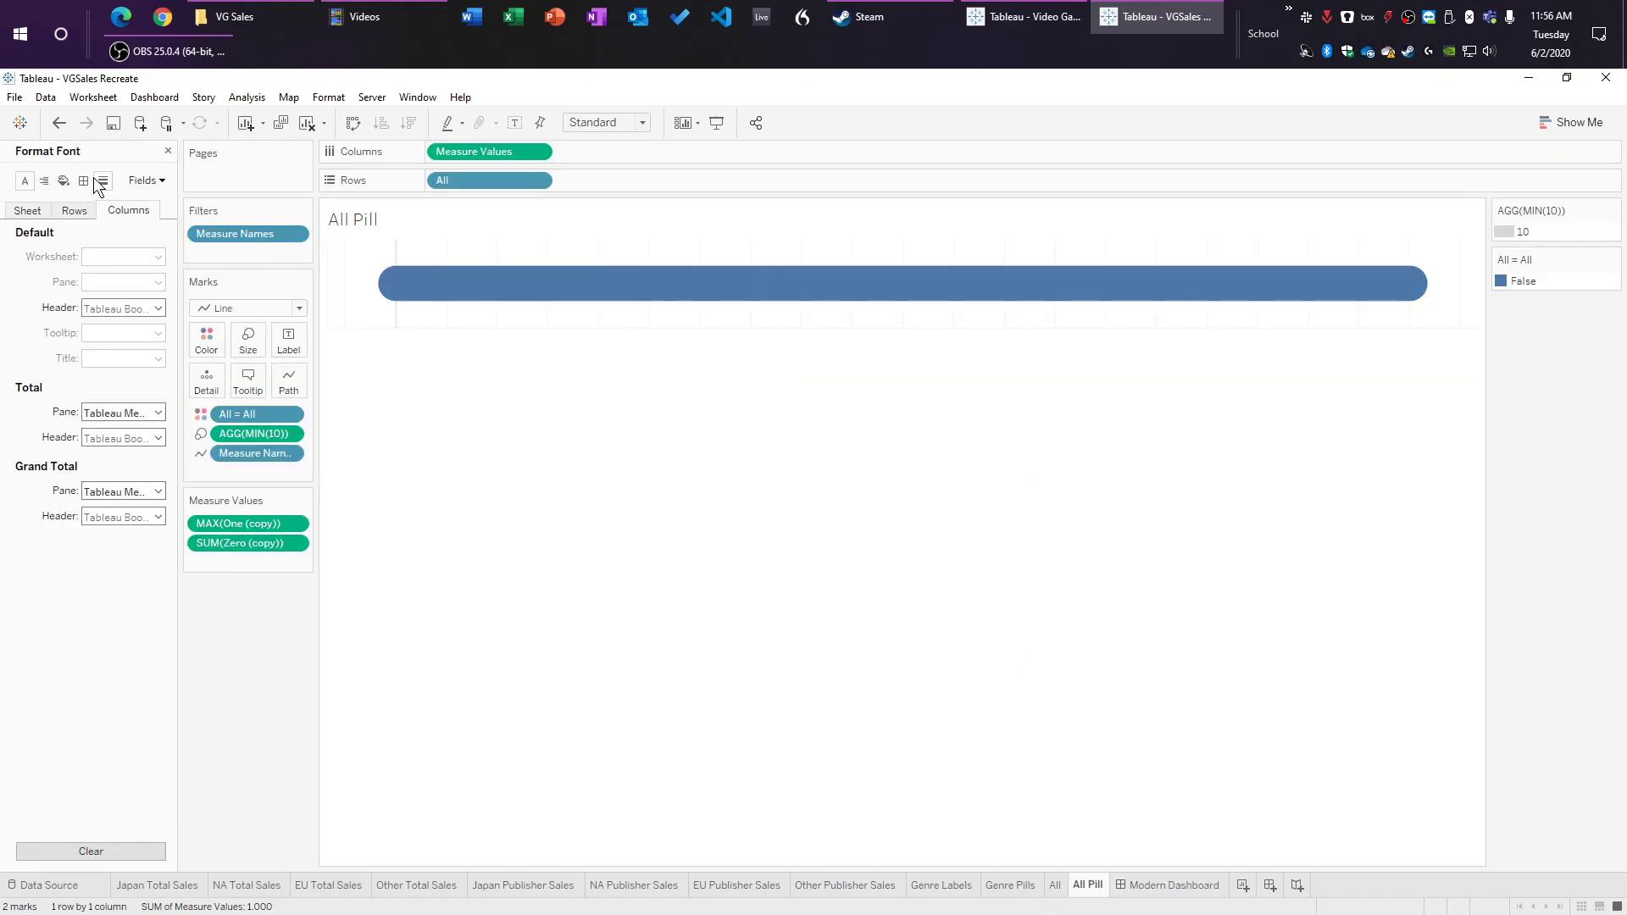
left_click(27, 211)
left_click(123, 256)
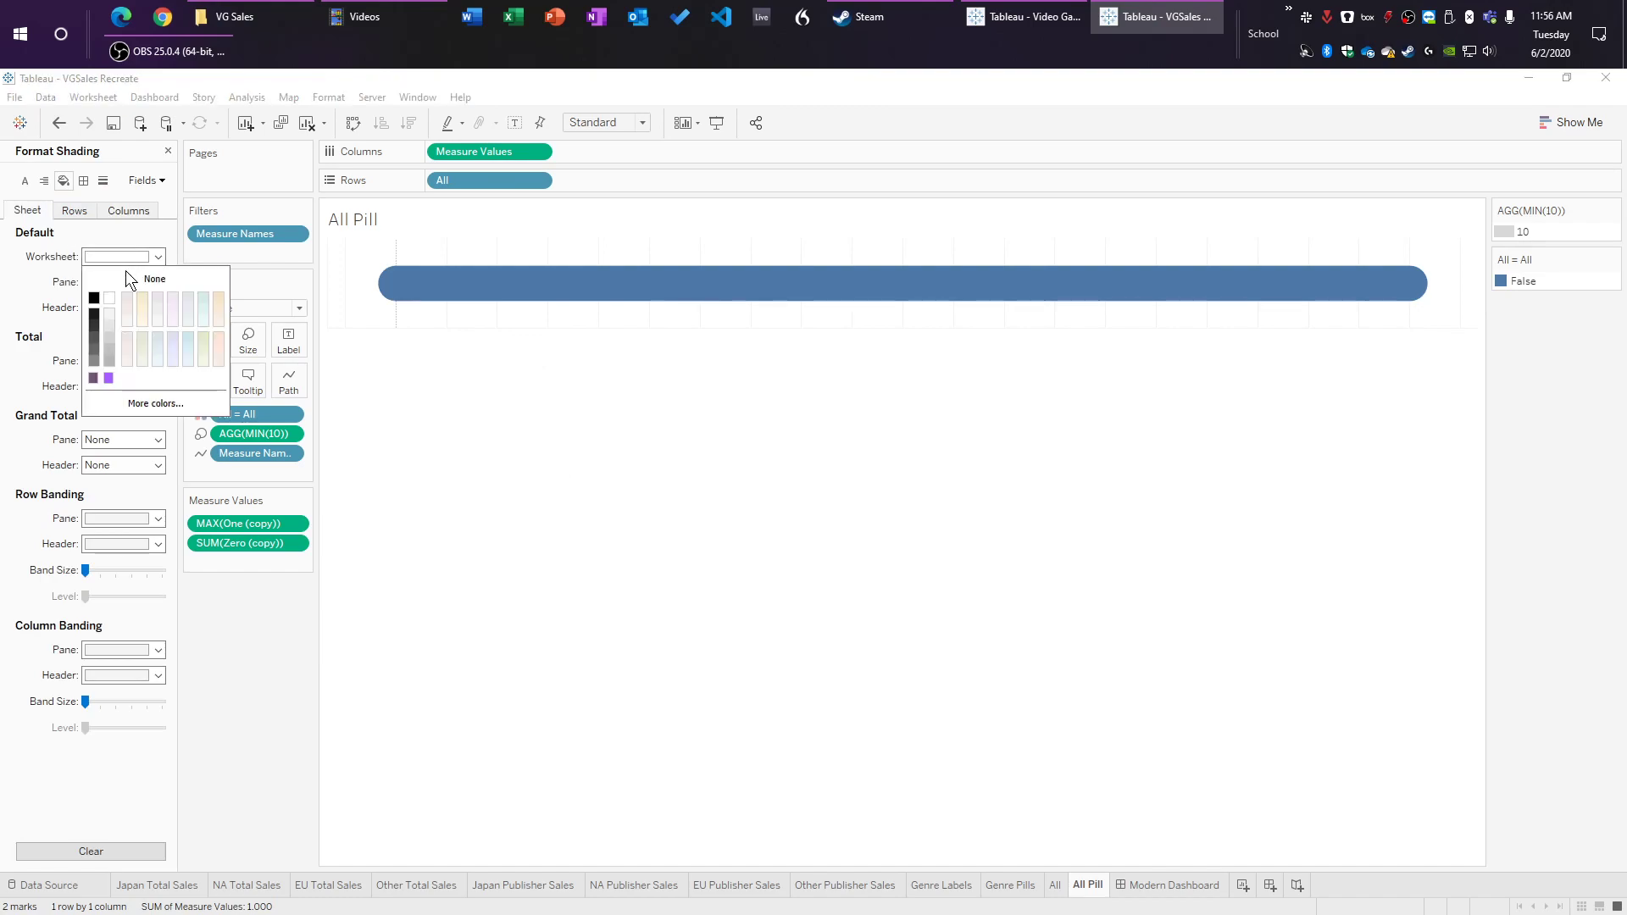
left_click(105, 181)
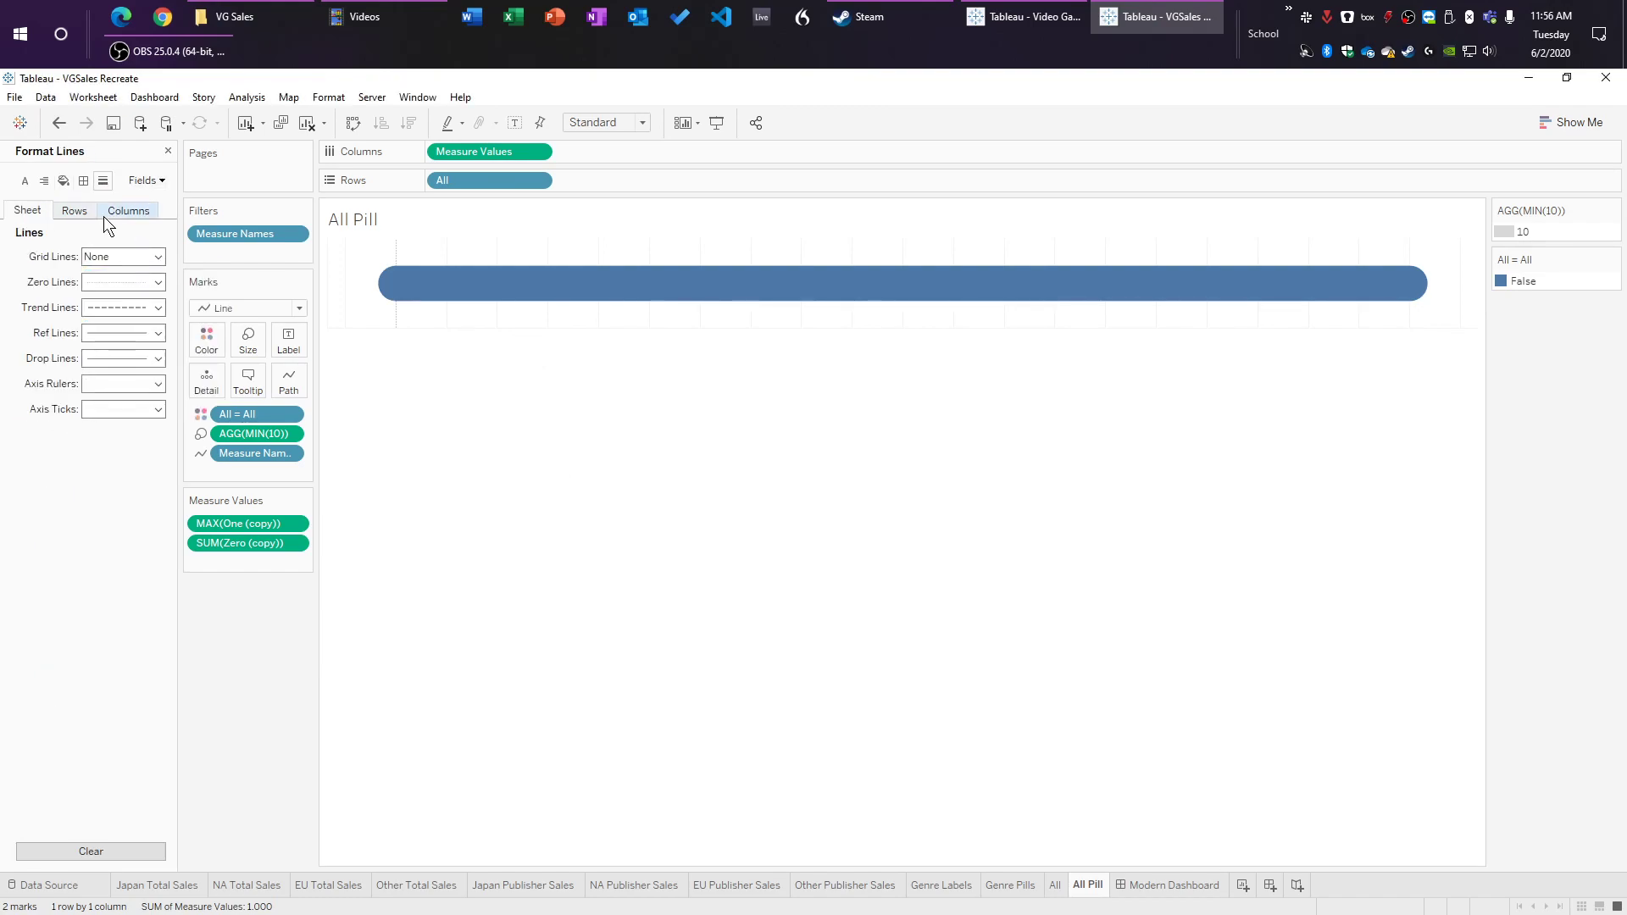
left_click(124, 408)
left_click(134, 424)
left_click(122, 383)
left_click(127, 406)
left_click(128, 282)
left_click(129, 297)
Step: Set the column grid lines of the All Pill worksheet to None
left_click(128, 210)
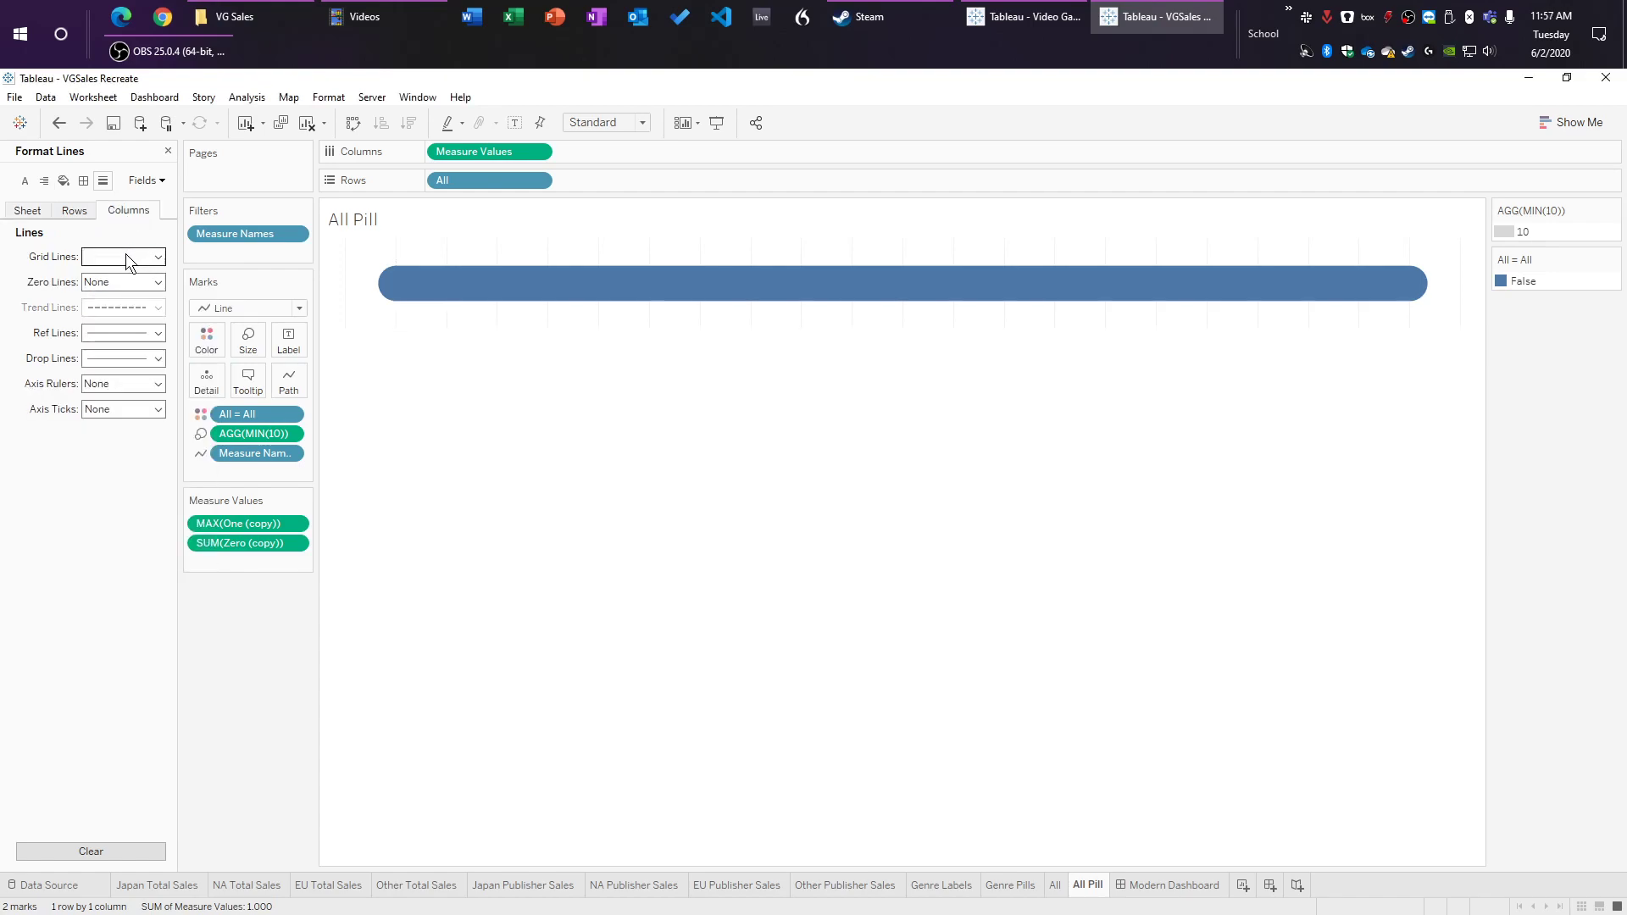
left_click(126, 254)
left_click(470, 551)
Step: On the Modern Dashboard, fit the All Pill worksheet to Entire View, shrink it, and move it over the Genre label above the genre pills
left_click(1188, 885)
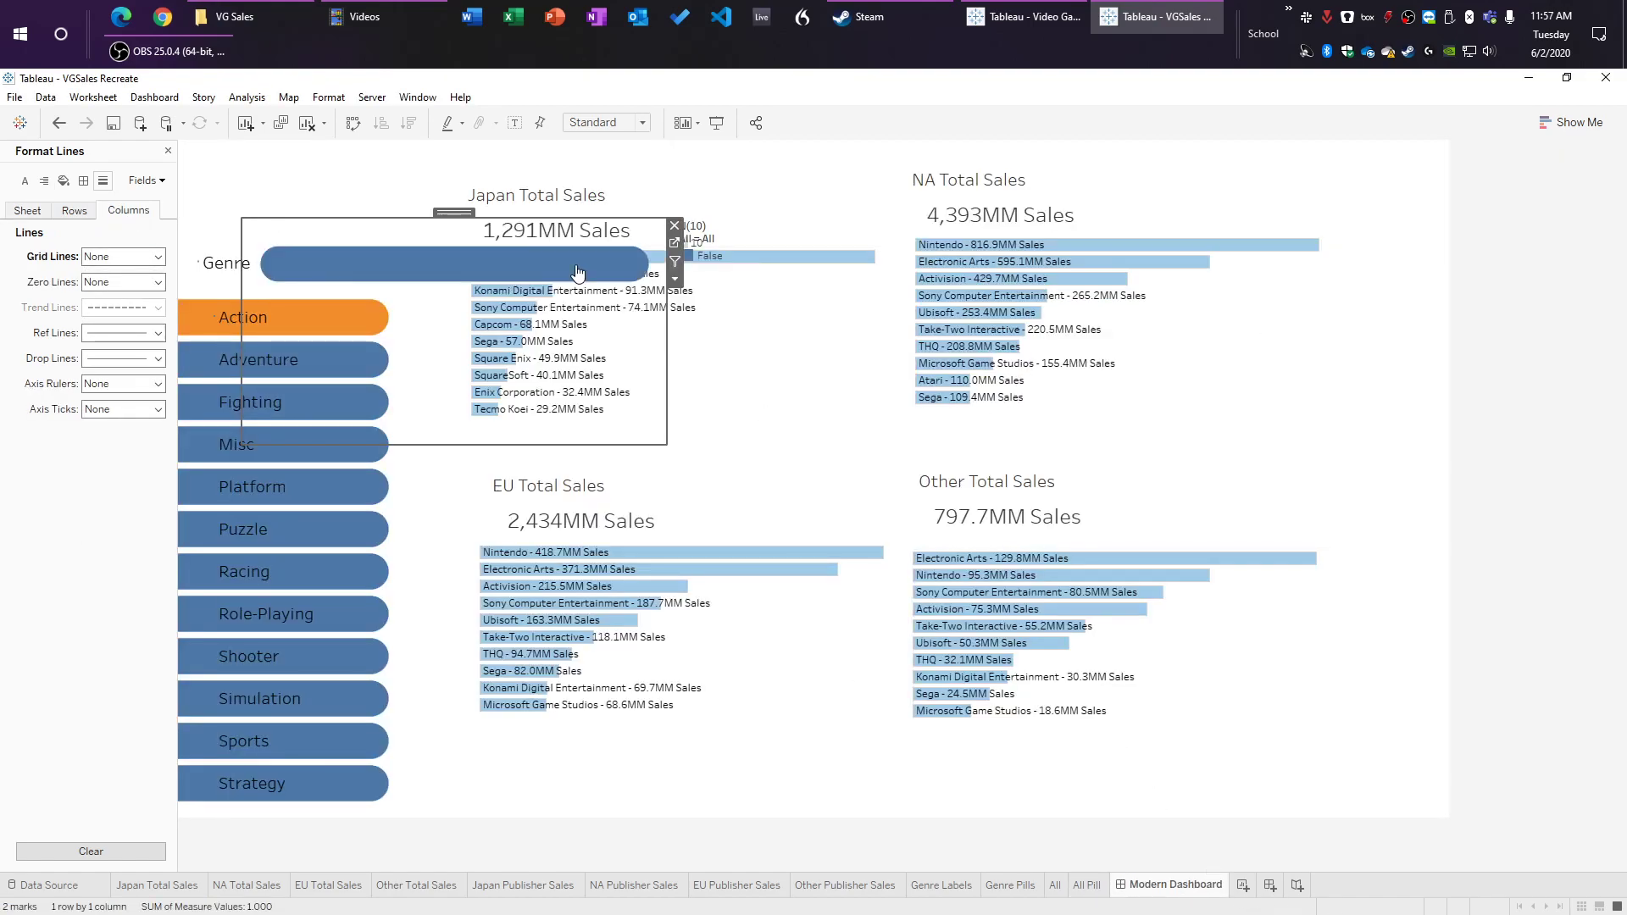
left_click(674, 279)
mouse_move(821, 338)
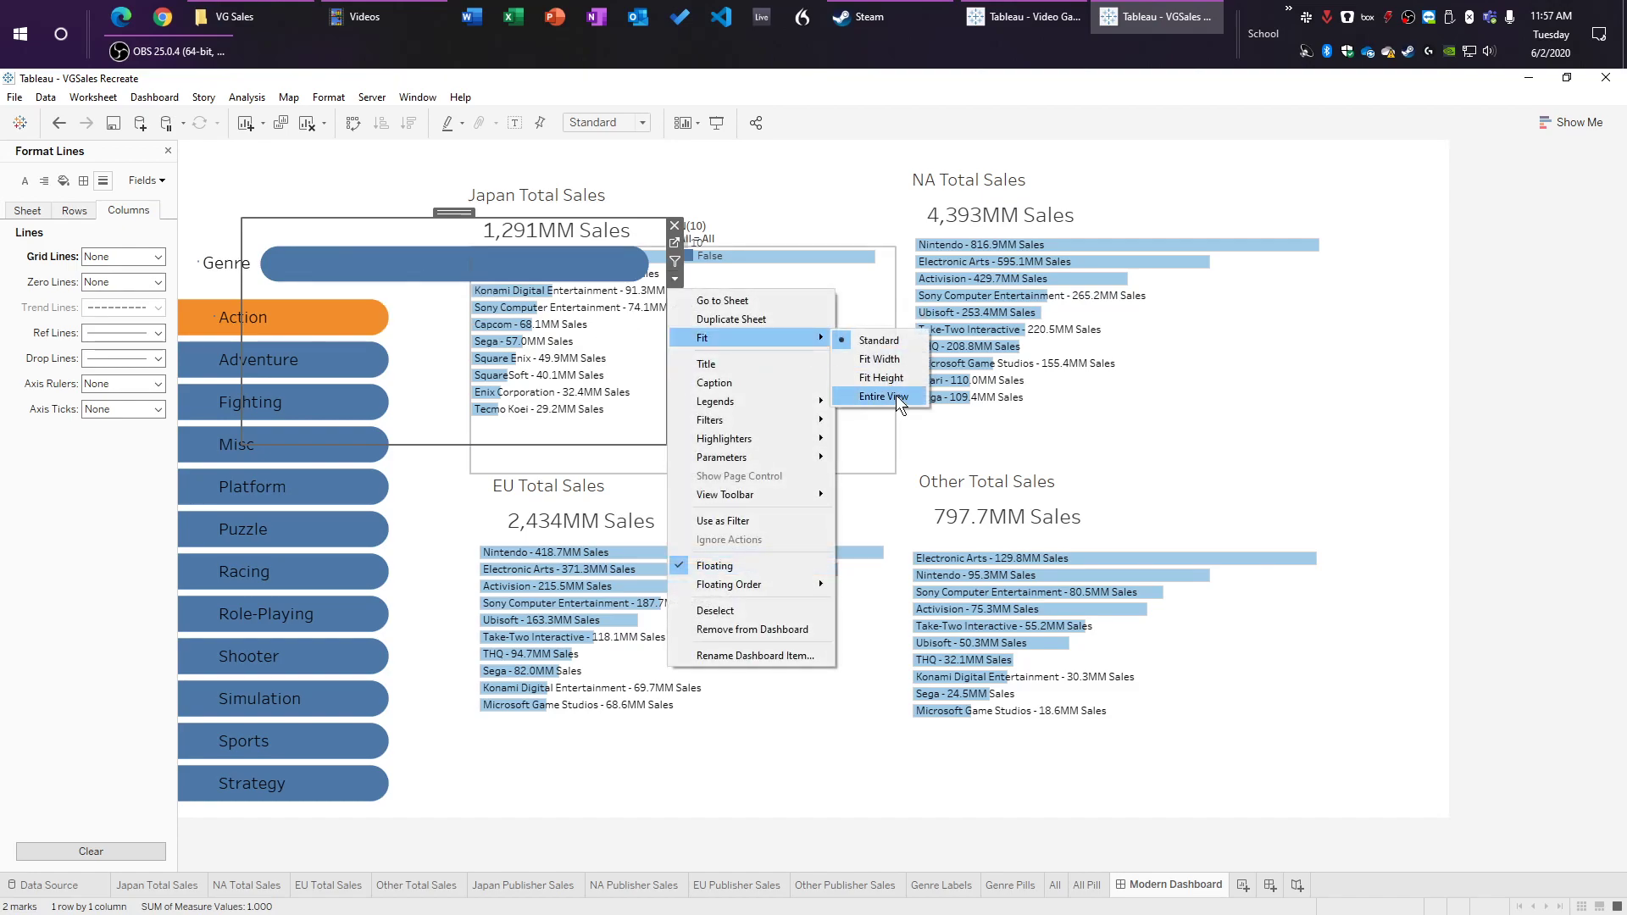
left_click(897, 399)
left_click_drag(664, 444, 513, 319)
left_click_drag(394, 211, 212, 206)
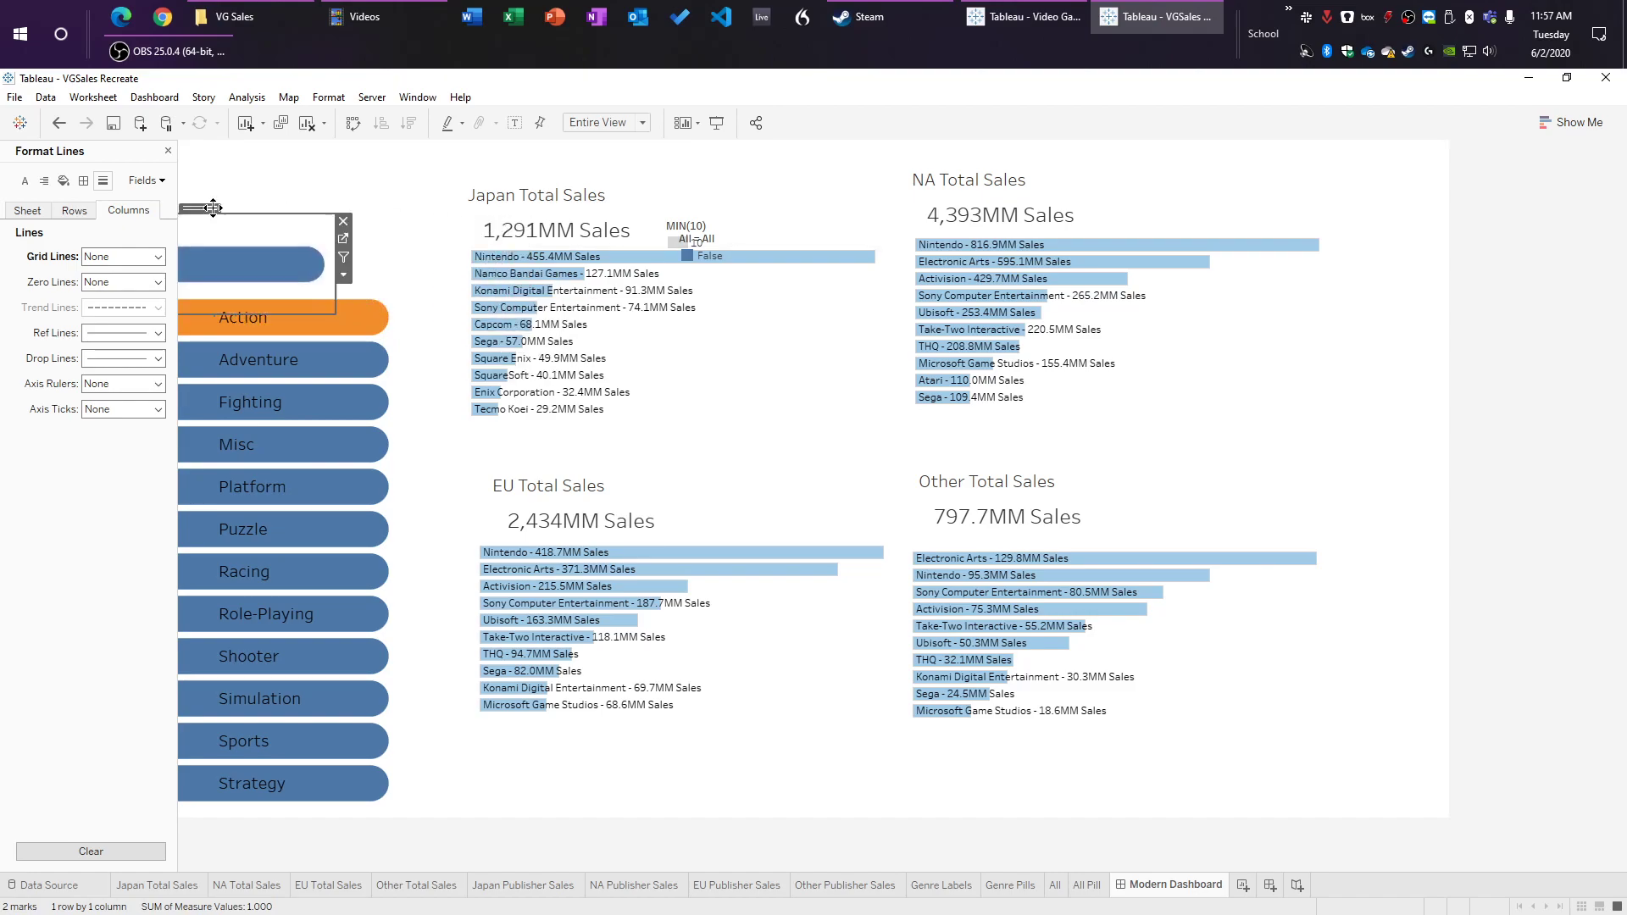
Step: Change the floating order of the All Pill worksheet so that it sits behind the Genre label
left_click(343, 274)
mouse_move(444, 581)
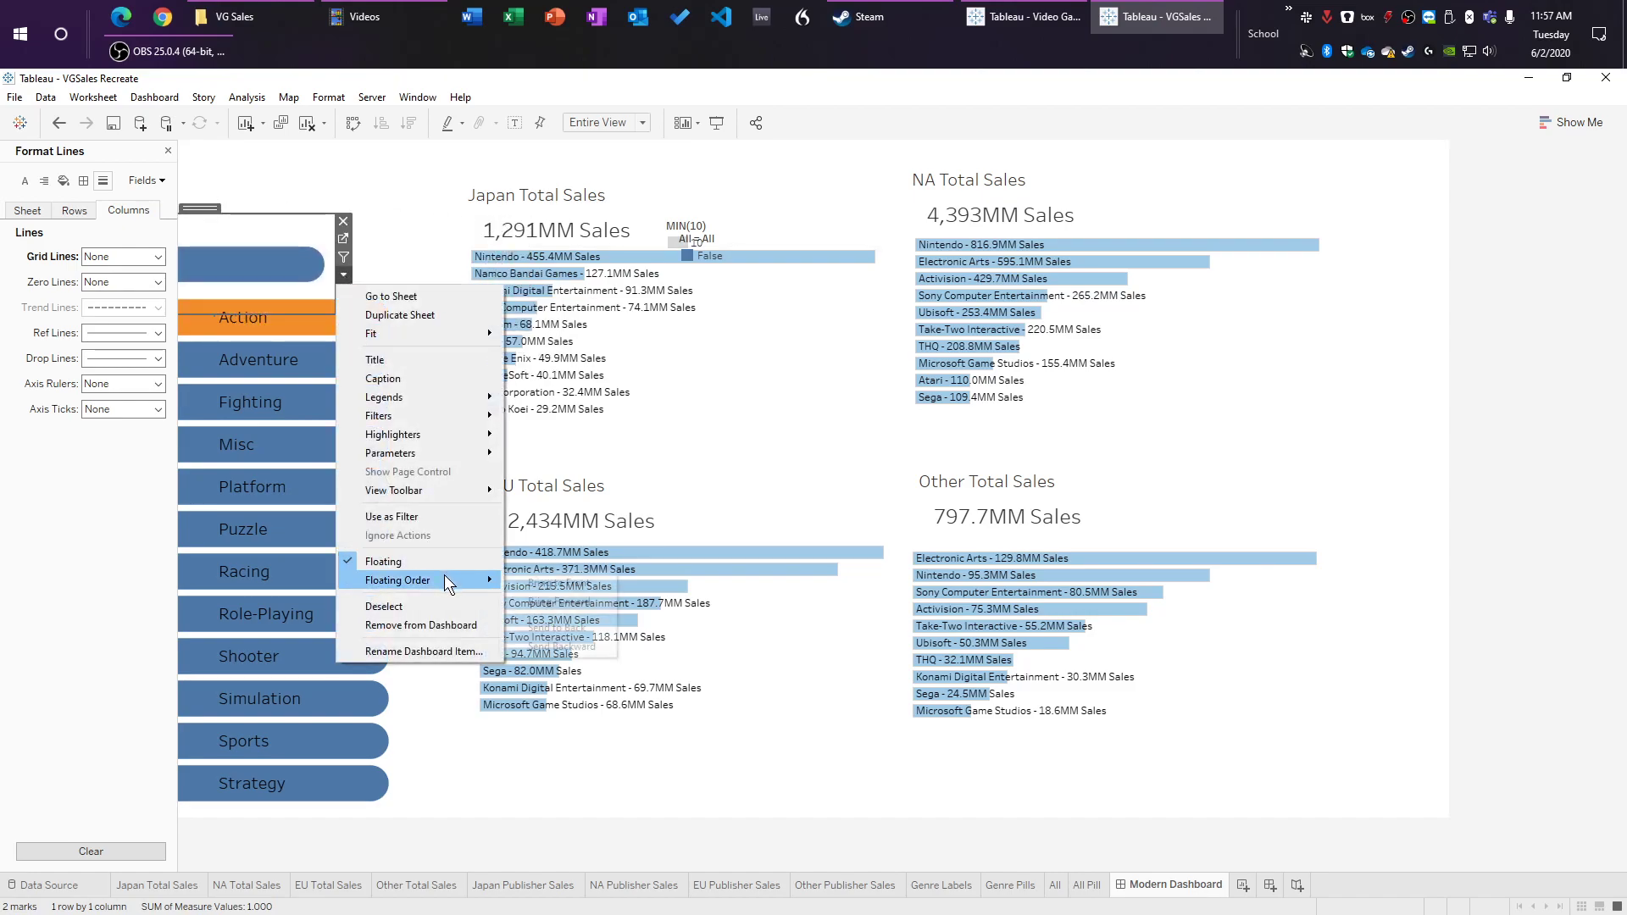
left_click(559, 627)
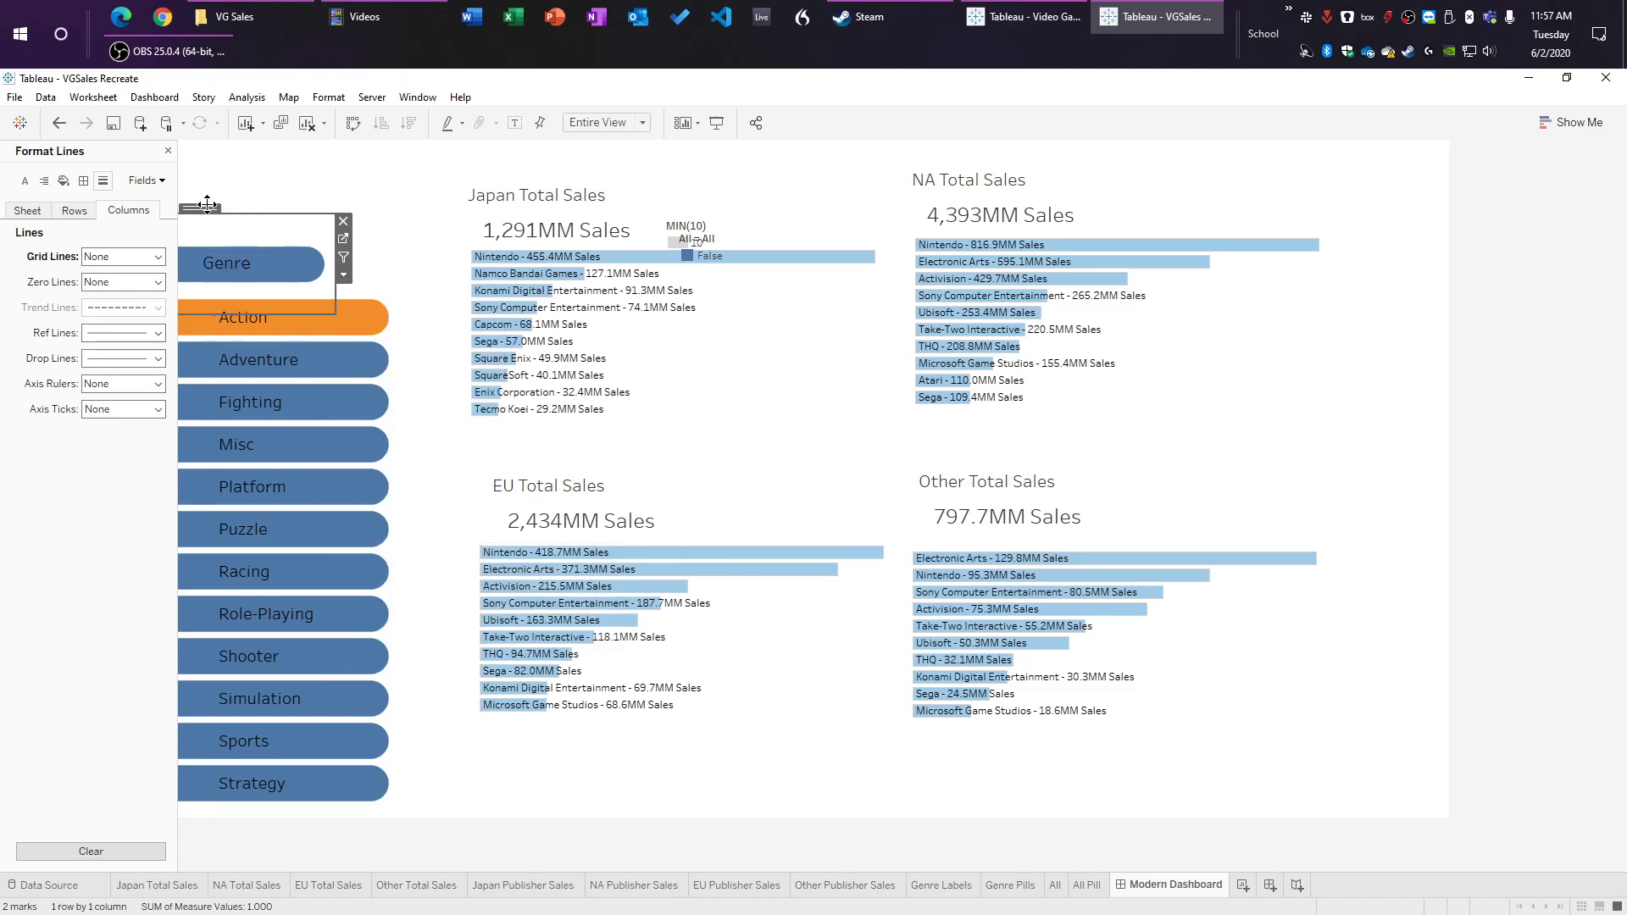
left_click(351, 190)
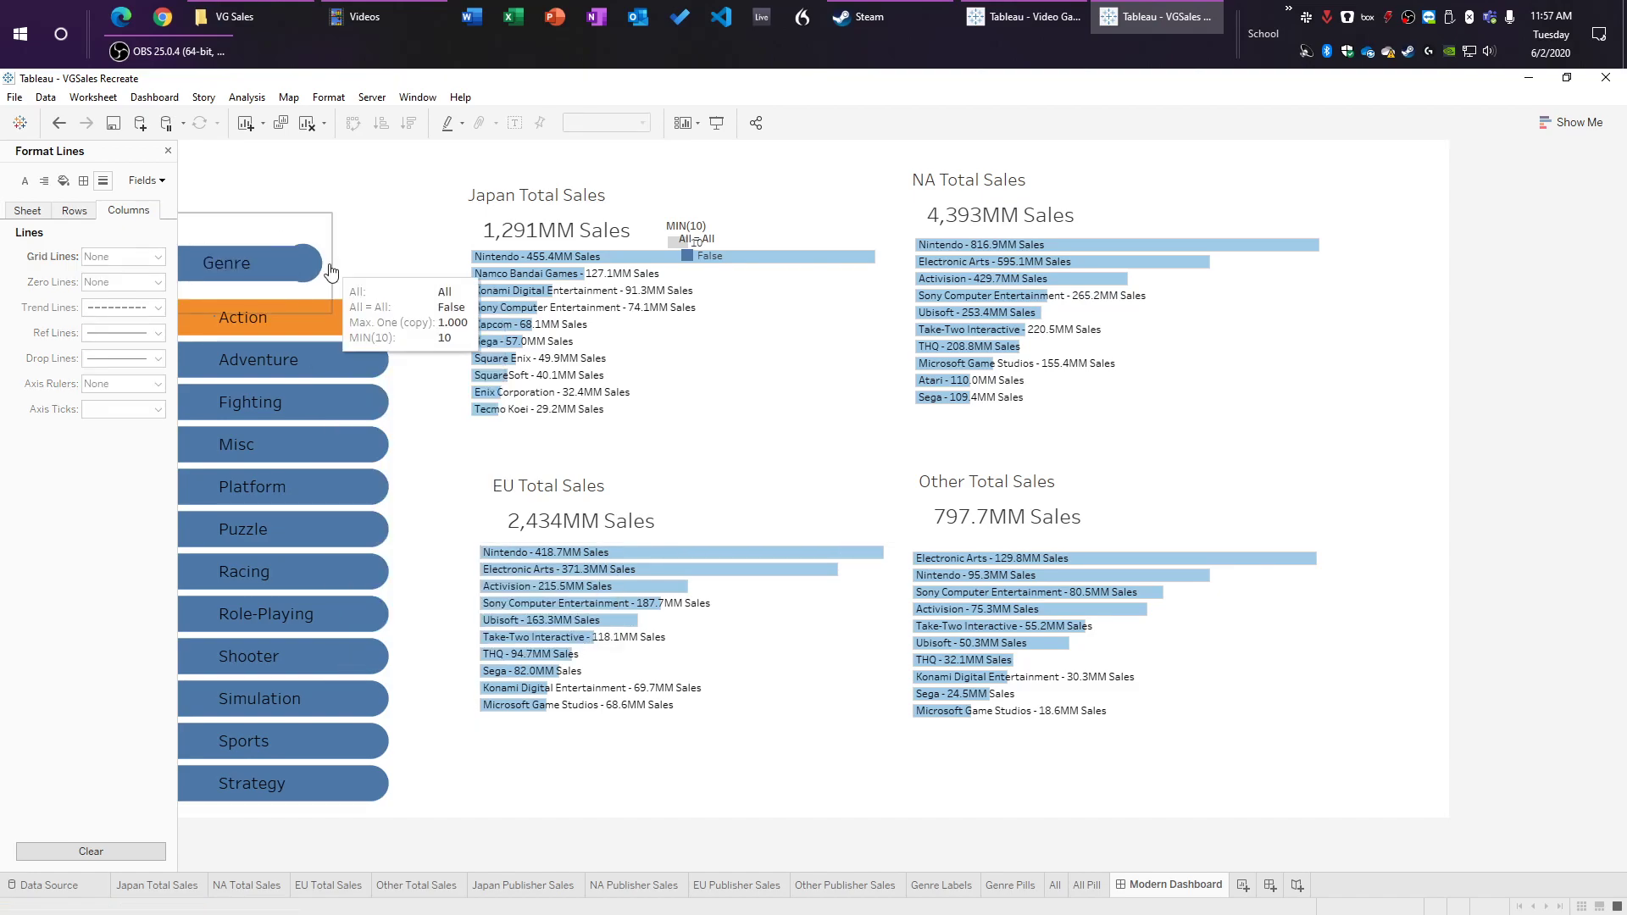
Step: Fine-tune the placement of the Genre label over its pill and shift the All Pill worksheet slightly outward, closing the line formatting
left_click(263, 264)
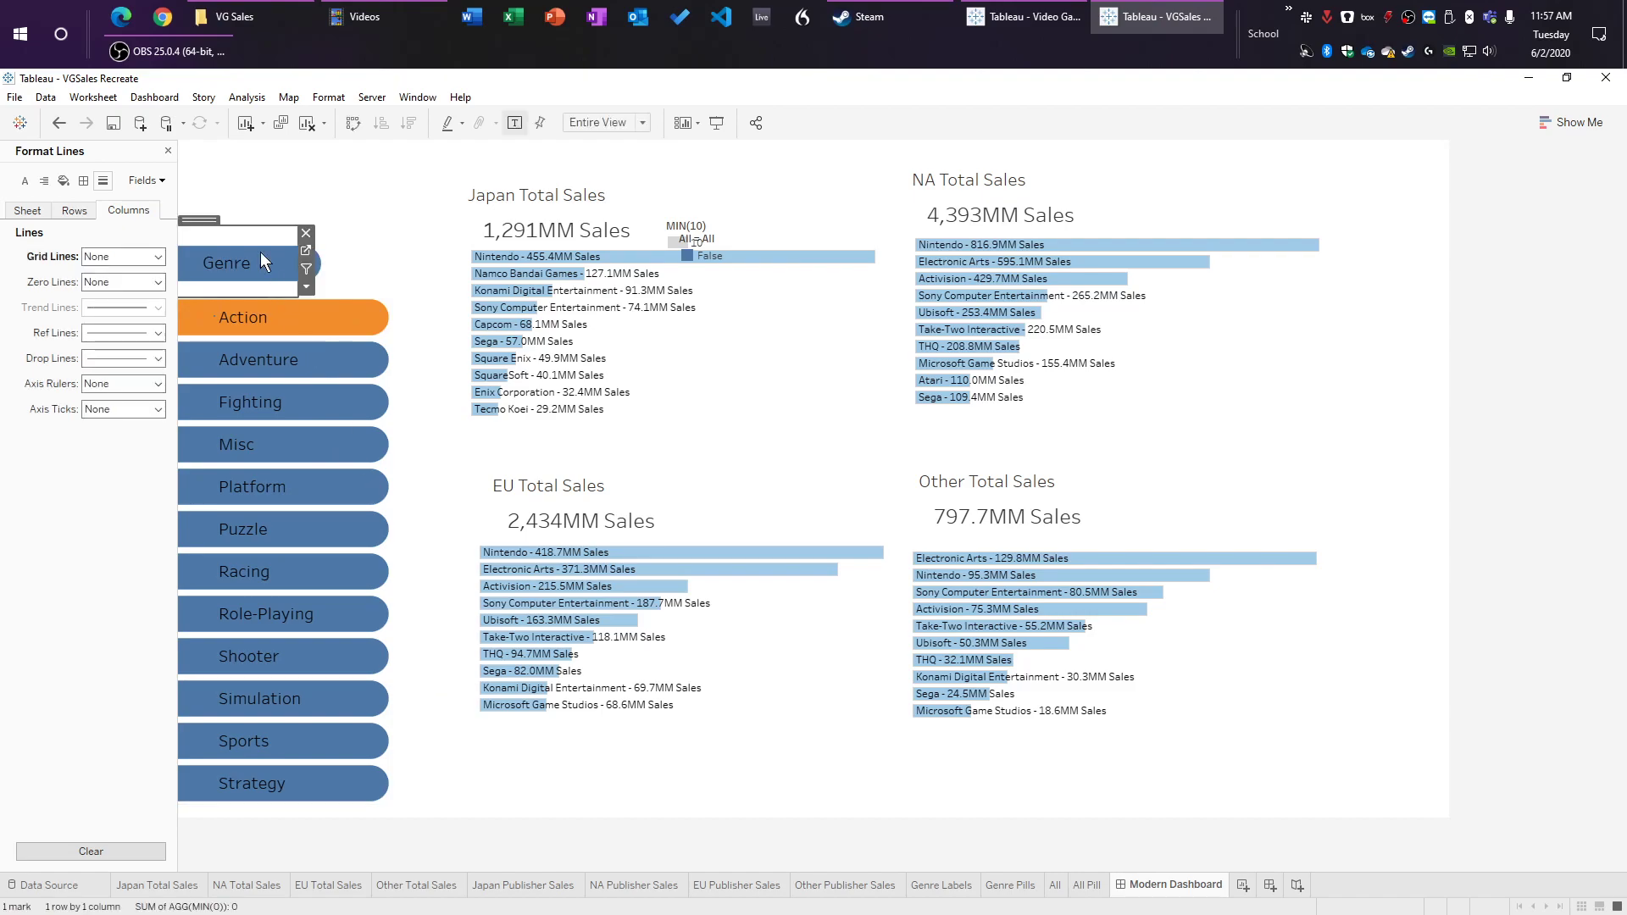
mouse_move(206, 218)
left_mouse_down()
mouse_move(220, 219)
mouse_move(207, 217)
left_mouse_up()
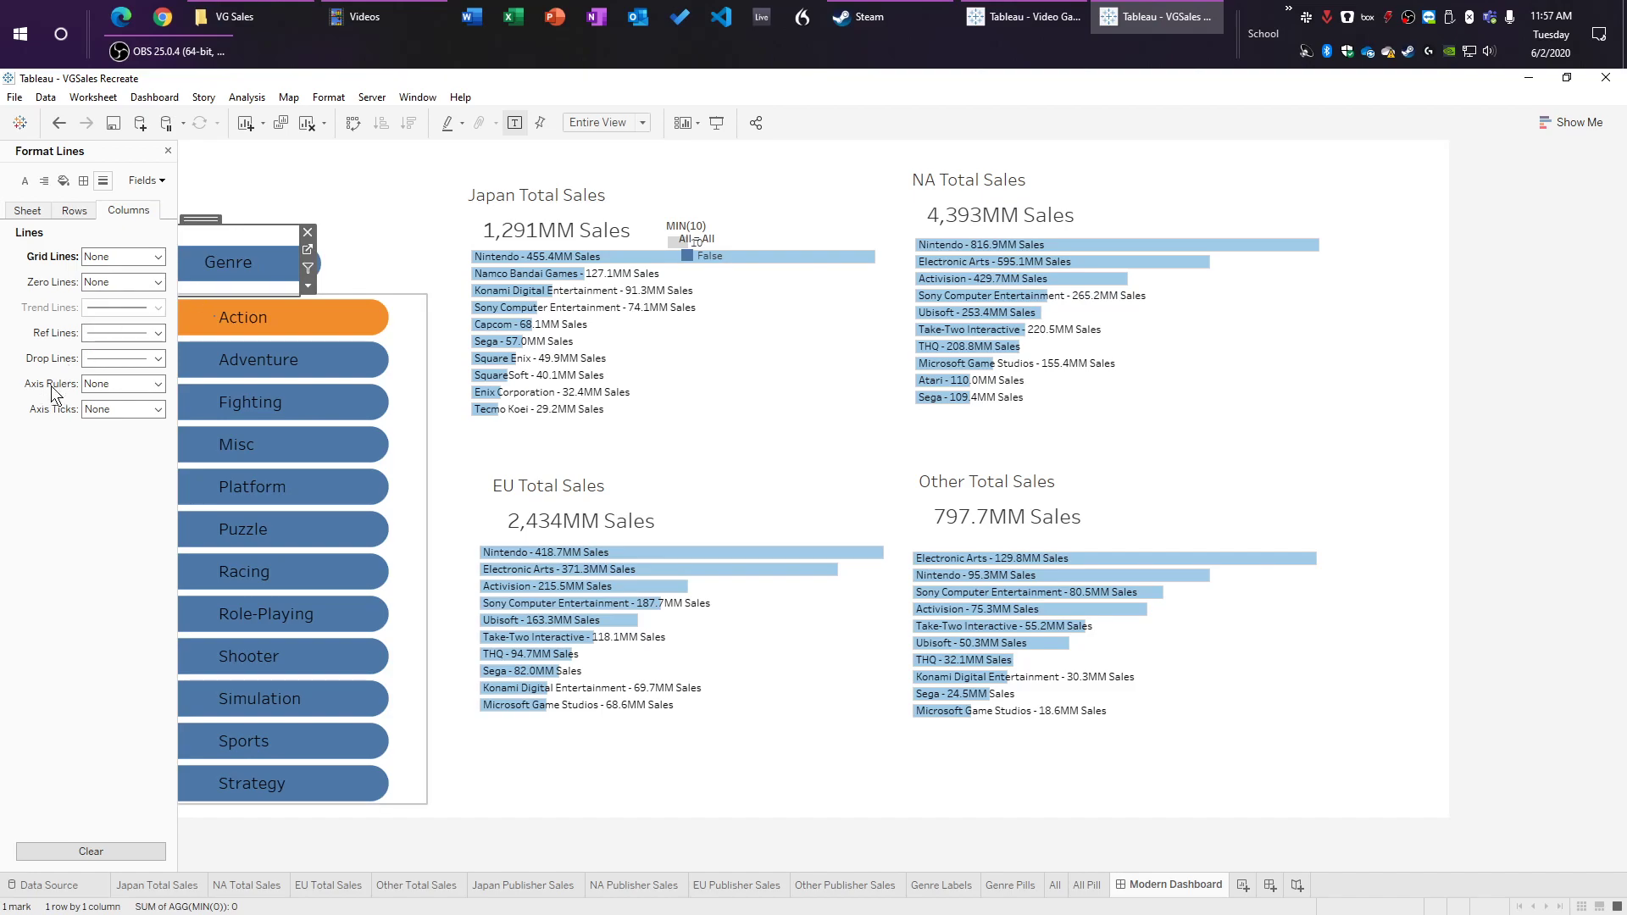
left_click(168, 151)
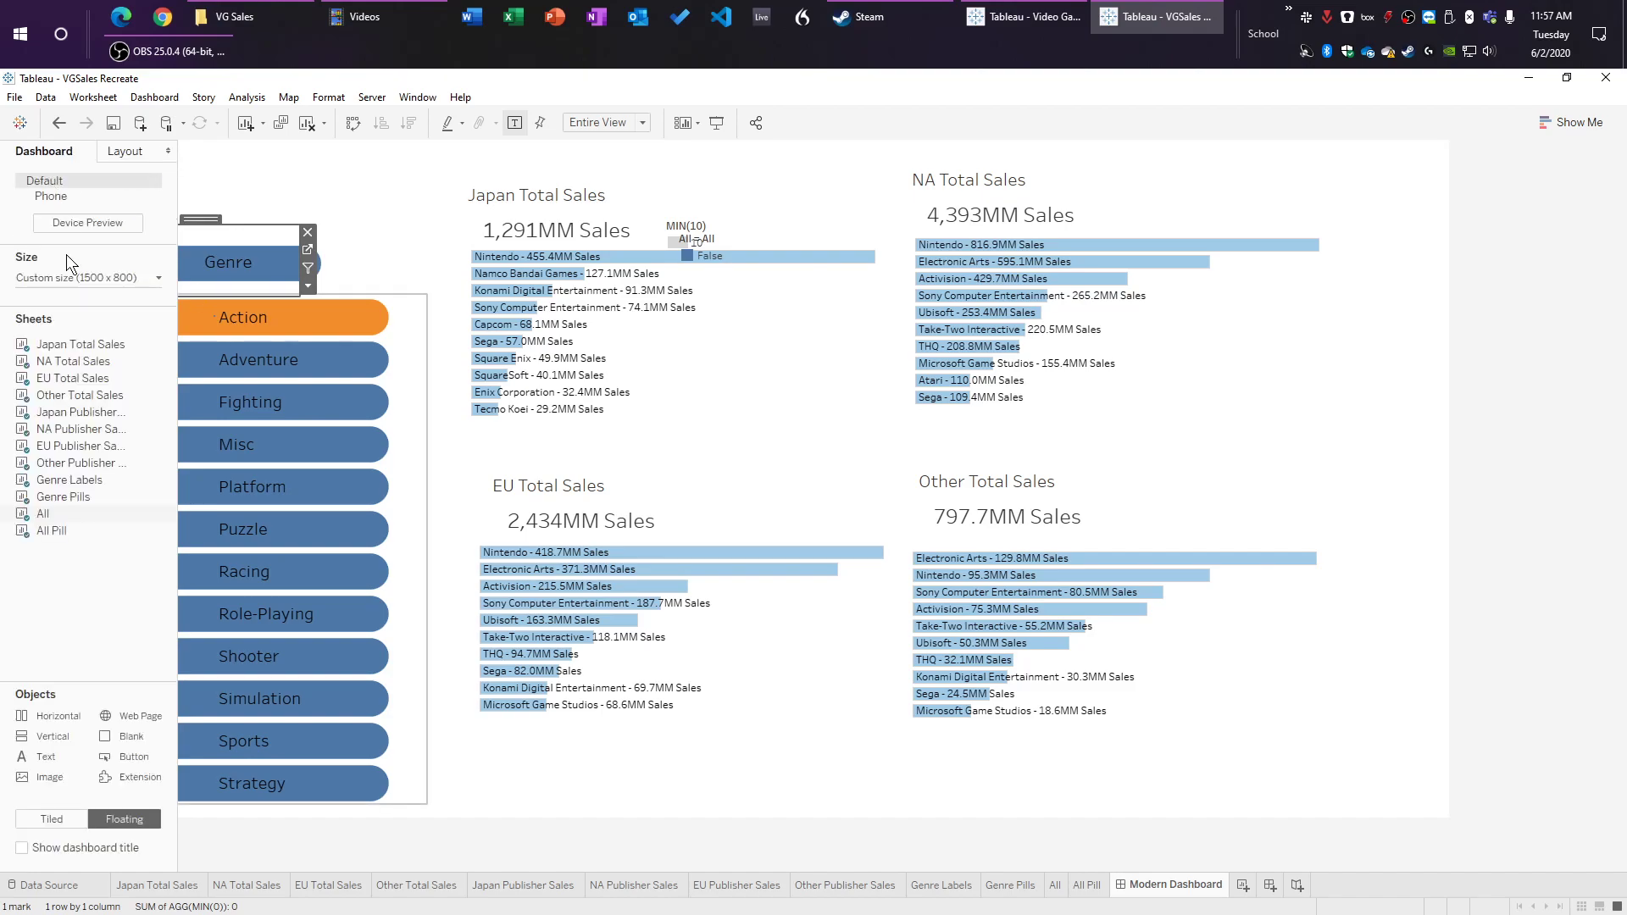
left_click(303, 225)
left_click_drag(202, 203, 228, 205)
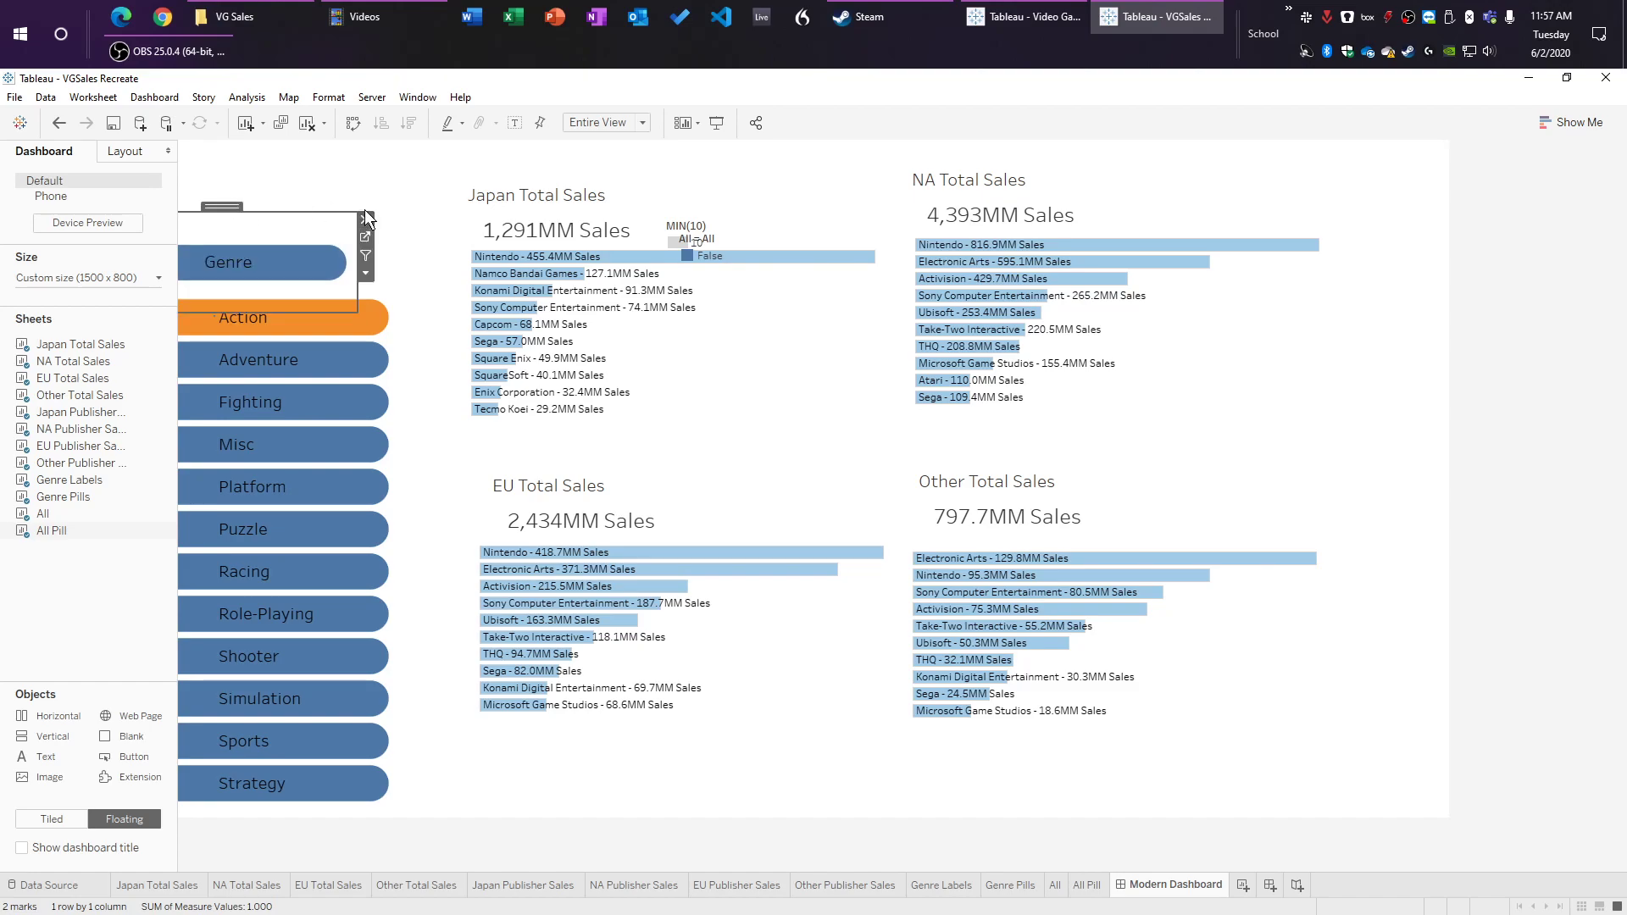
left_click(389, 197)
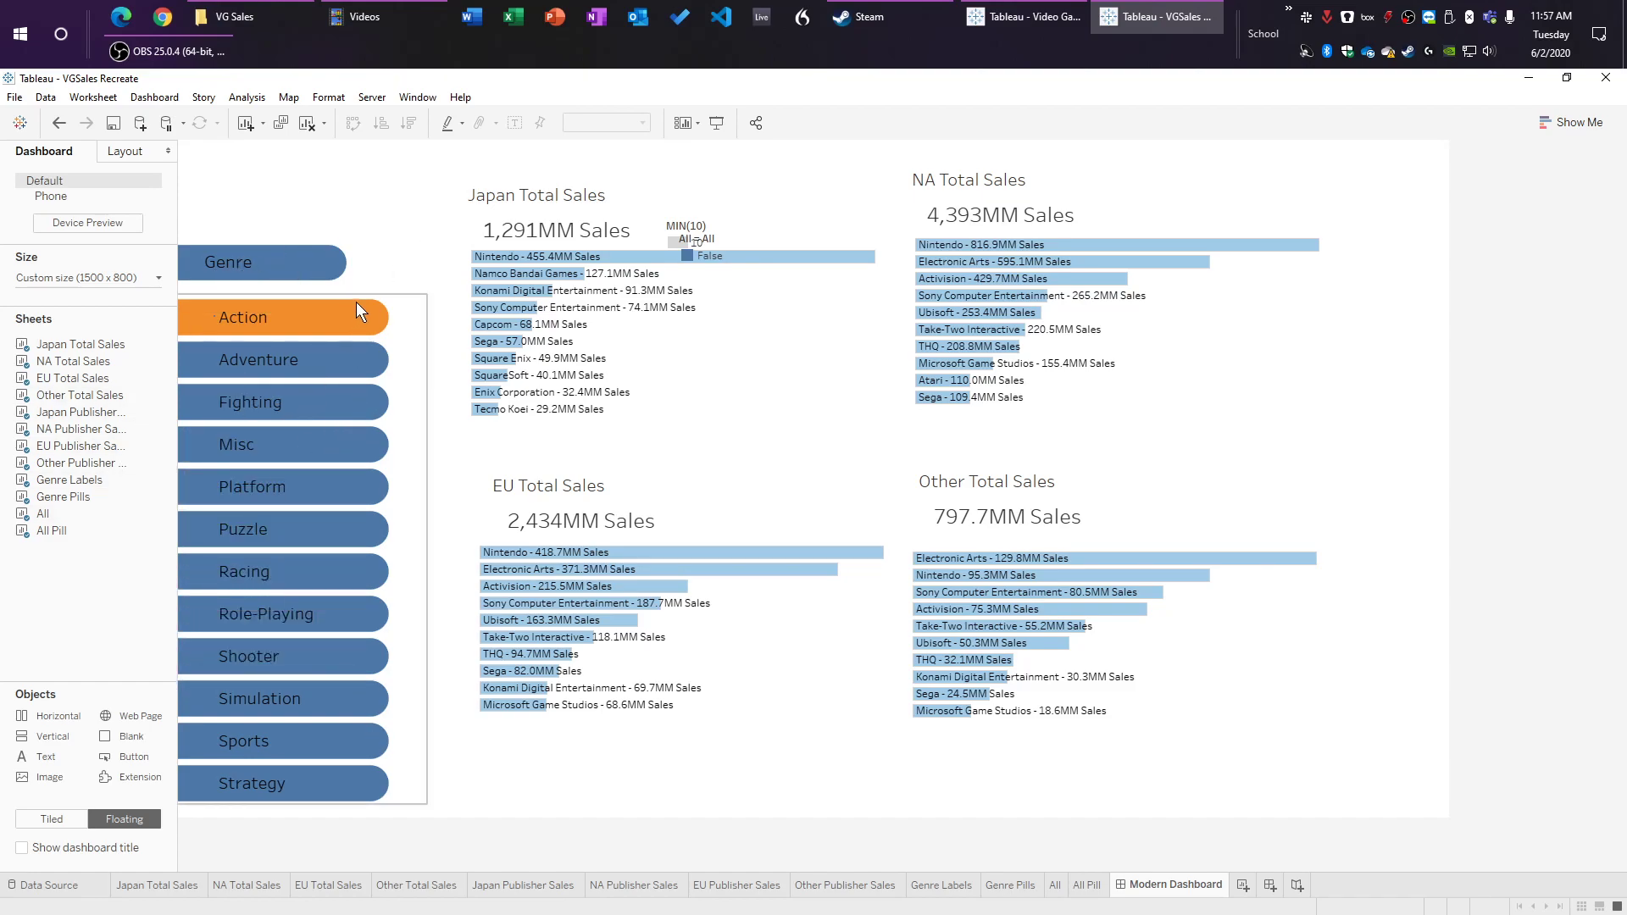
Step: Remove the MIN(10) and All = All legends from the dashboard
left_click(733, 227)
left_click(794, 226)
left_click(765, 240)
left_click(806, 237)
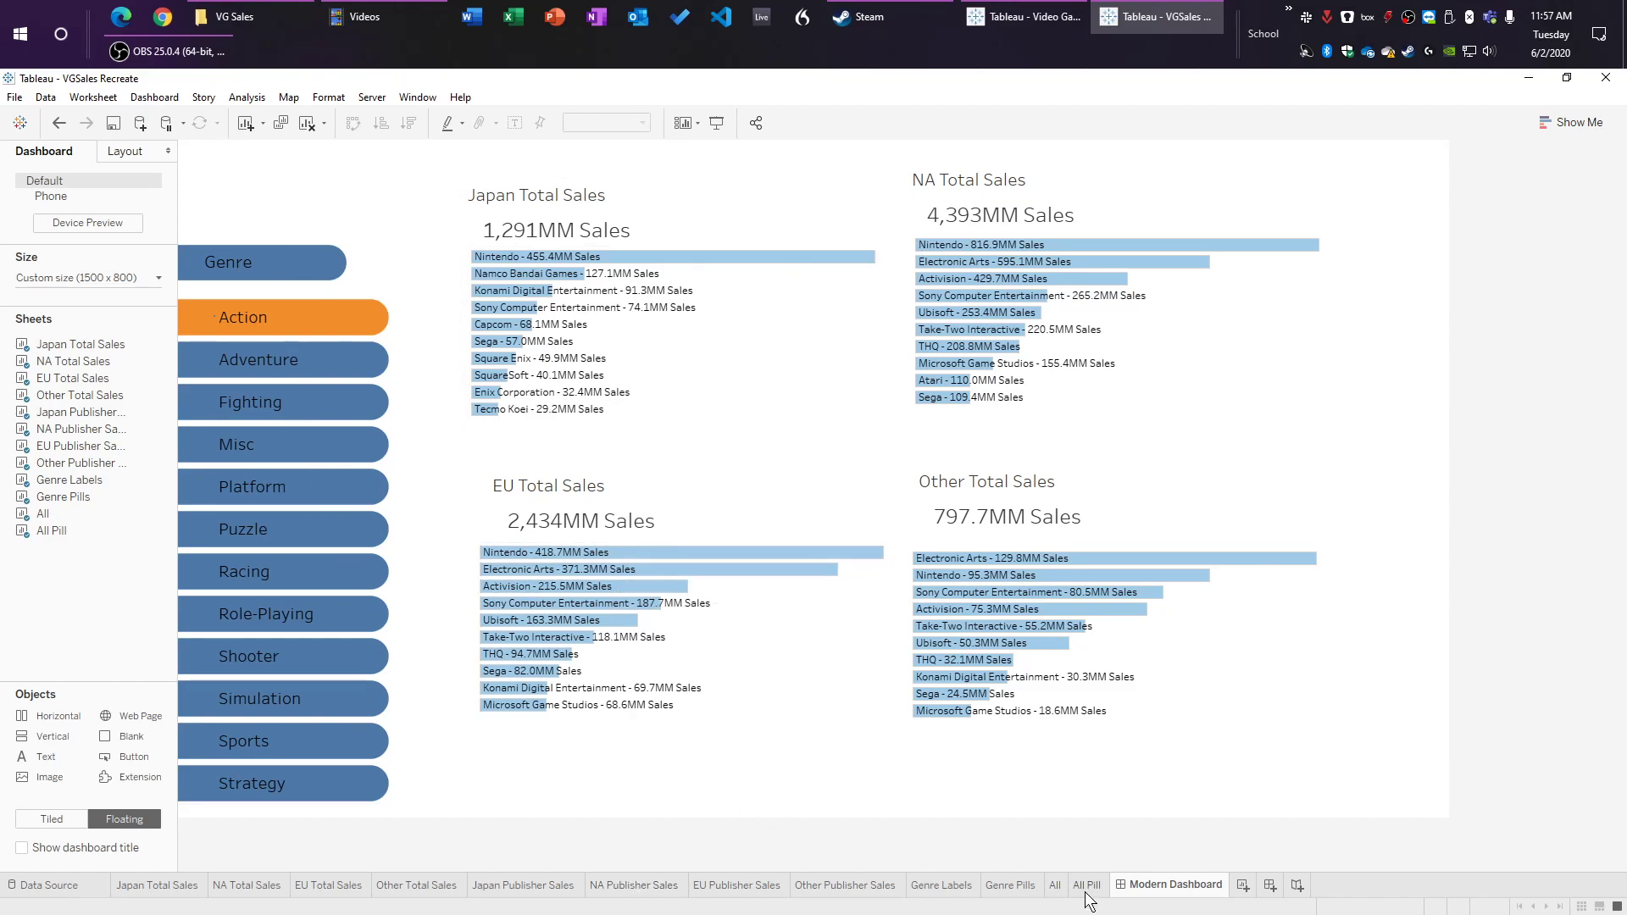
Step: Duplicate the Genre Pills worksheet and rename the copy Genre Pills Hide
left_click(1025, 890)
right_click(1017, 890)
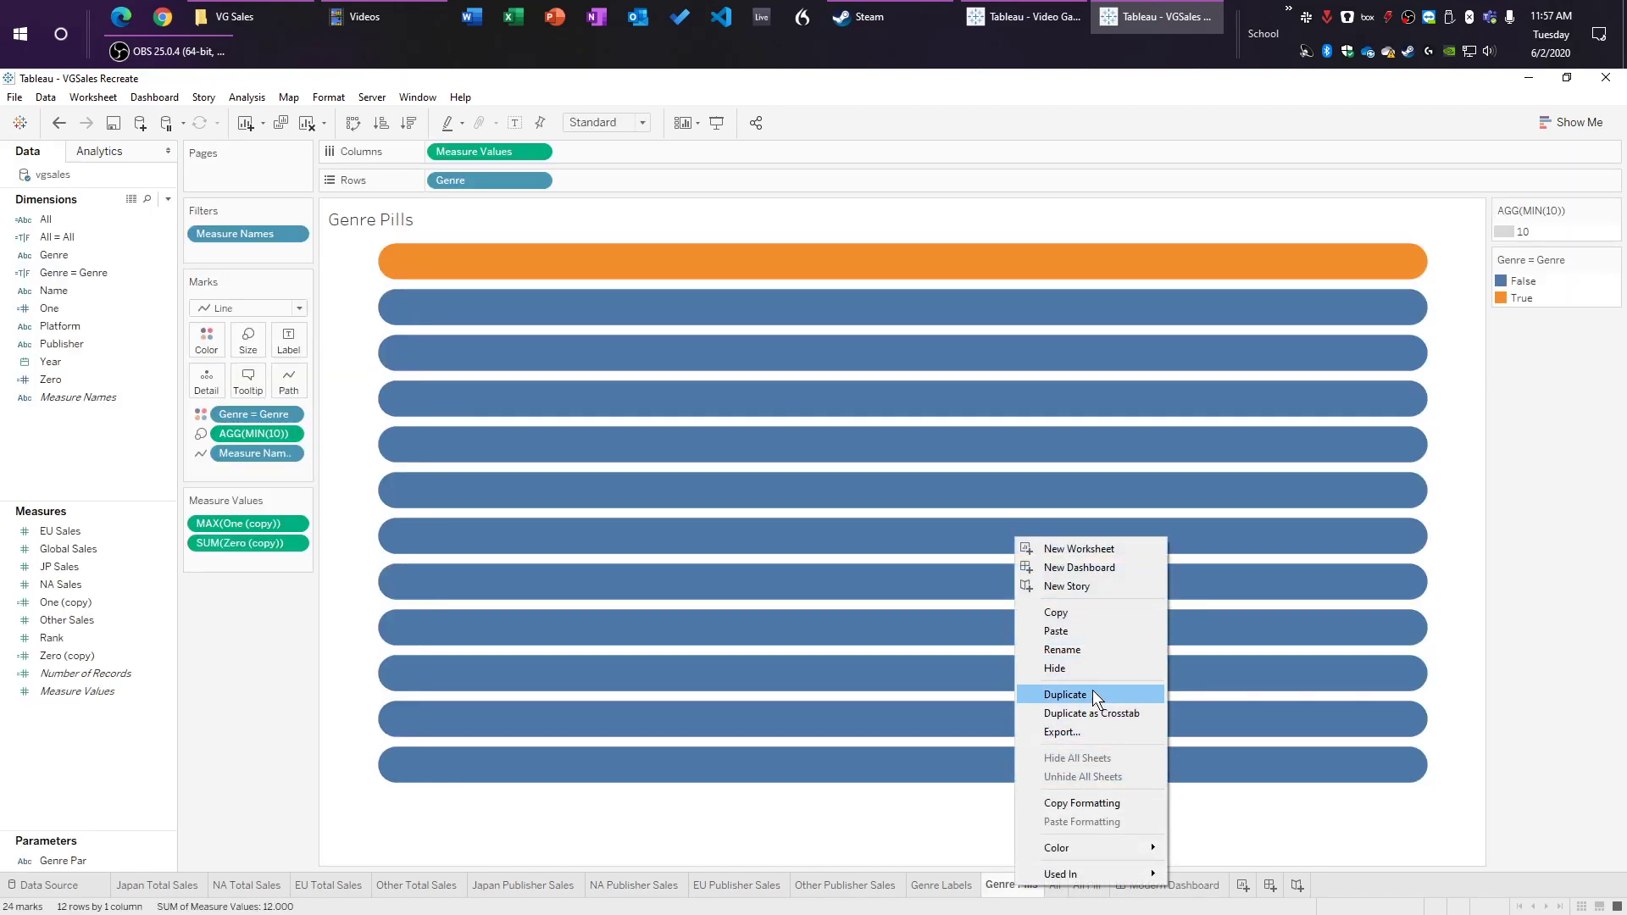
left_click(1091, 693)
double_click(1104, 885)
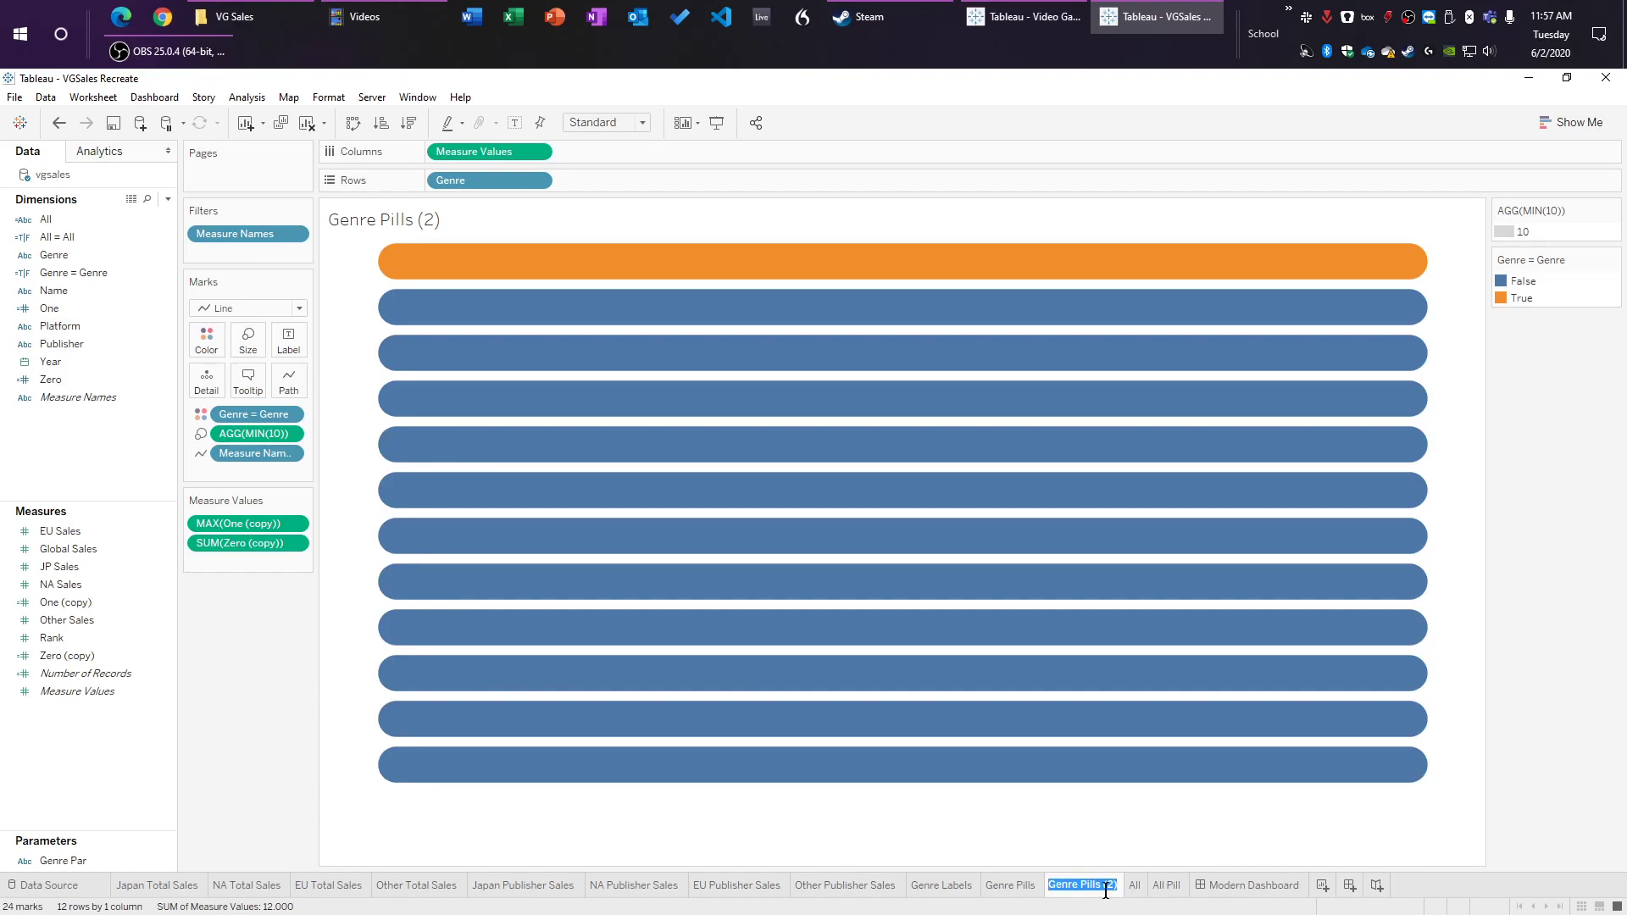
type("Genre Pills Hide")
key("Return")
Step: Place the Genre Pills Hide worksheet as a floating object on the Modern Dashboard and hide its title
left_click(1259, 885)
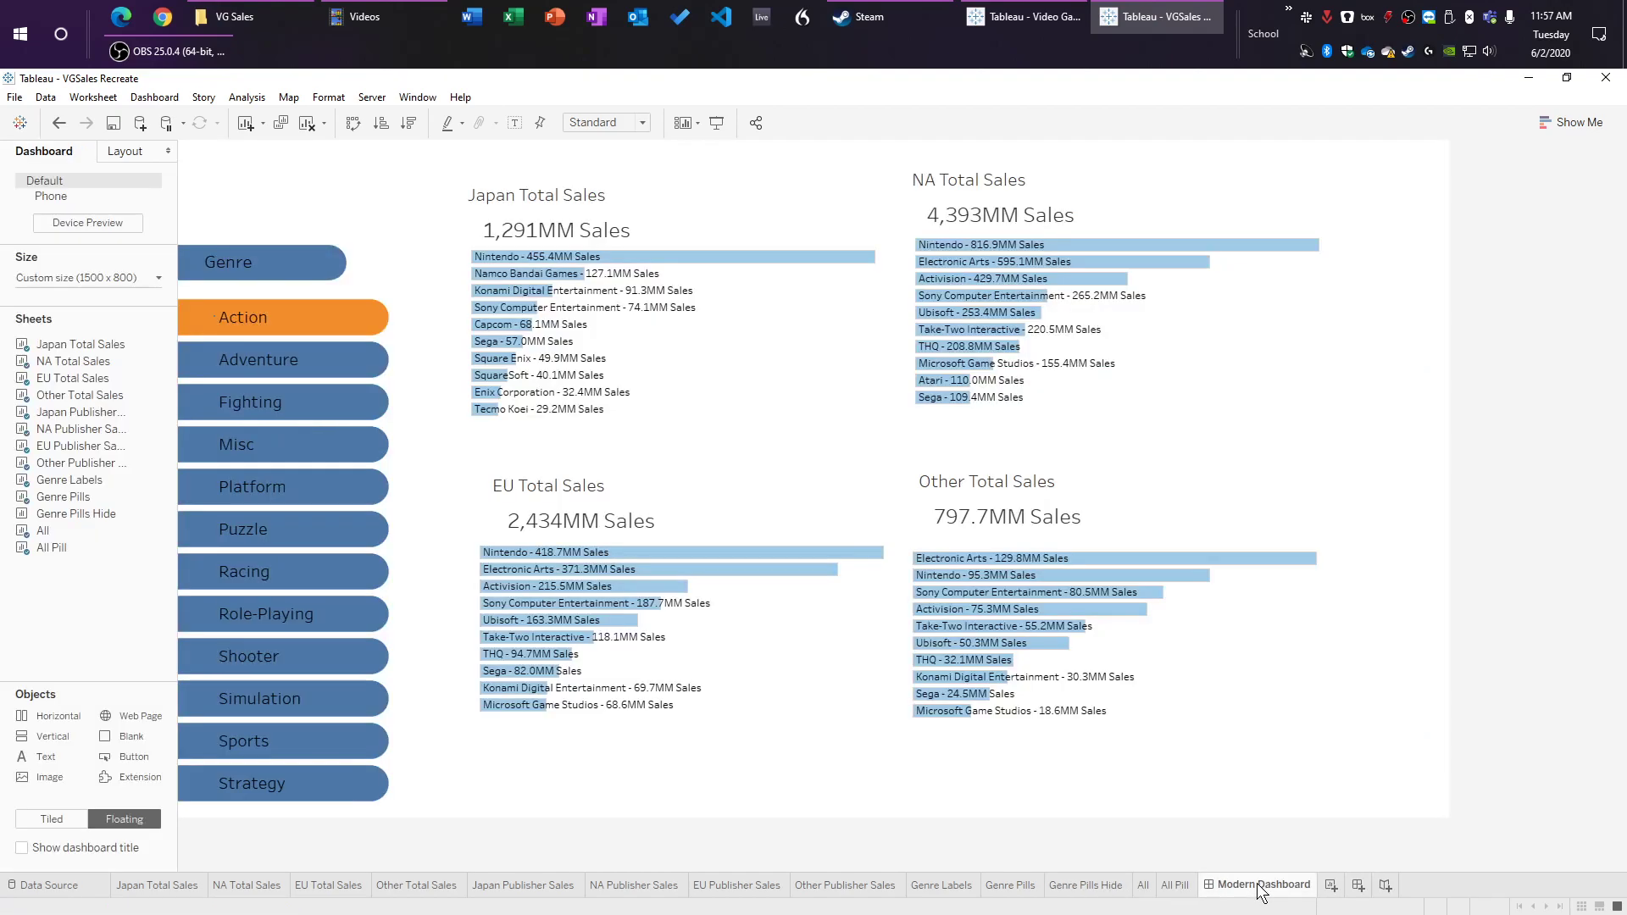
mouse_move(88, 523)
left_click_drag(81, 517, 383, 427)
right_click(496, 442)
left_click(573, 491)
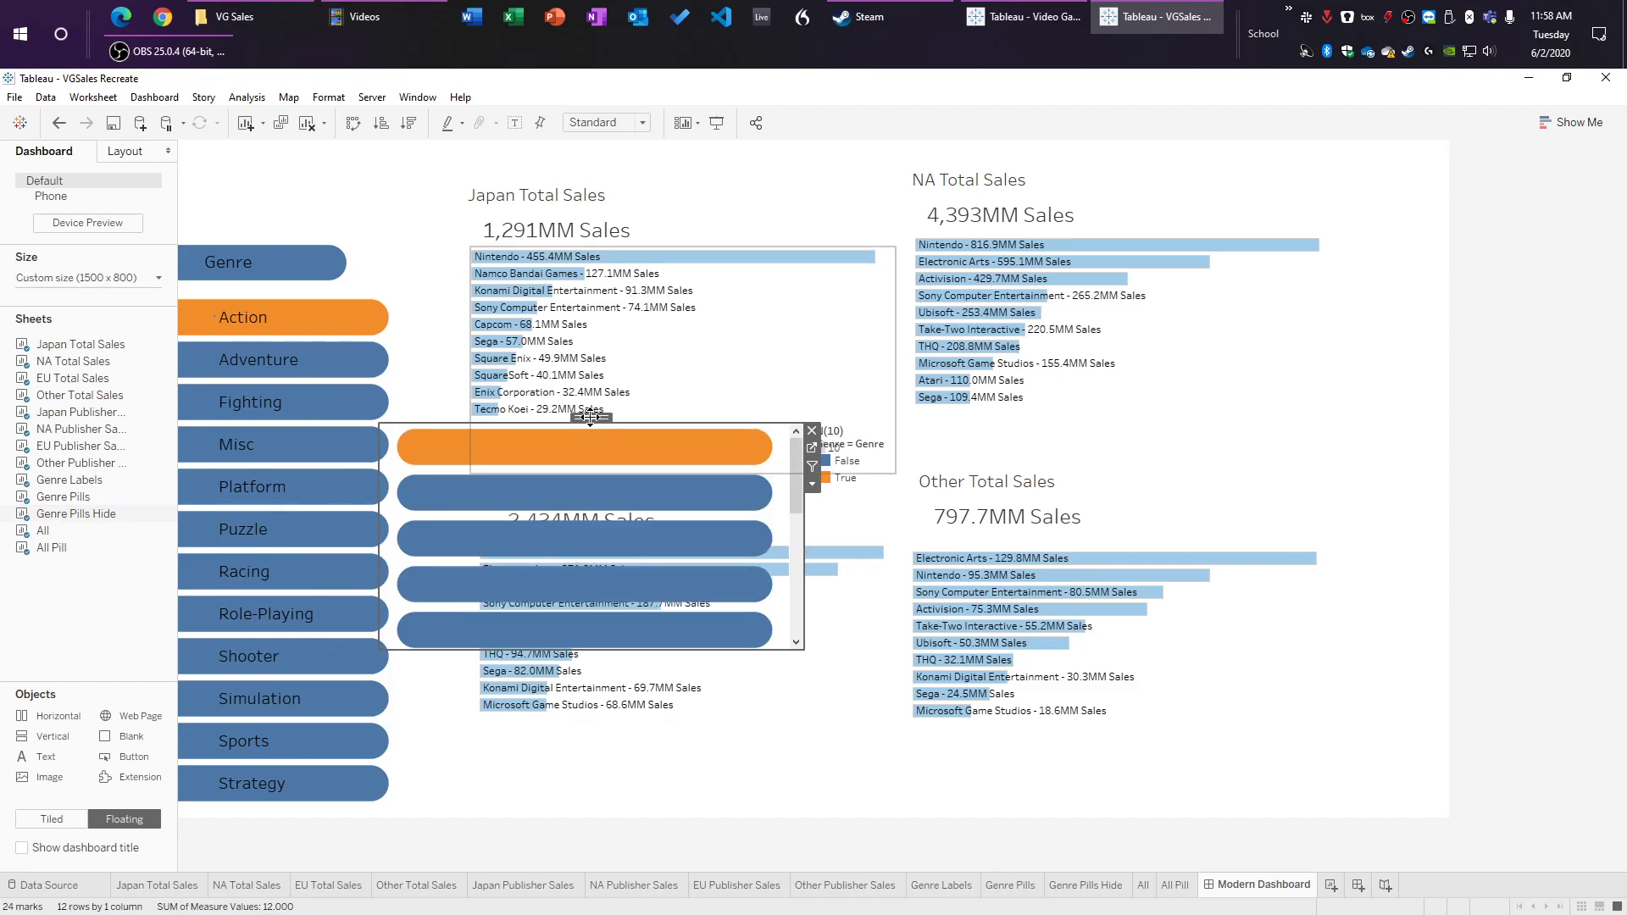
Step: Move the Genre Pills Hide worksheet over the genre labels and fit it to Entire View
left_click_drag(591, 416, 428, 398)
left_click(650, 467)
mouse_move(740, 525)
left_click(877, 586)
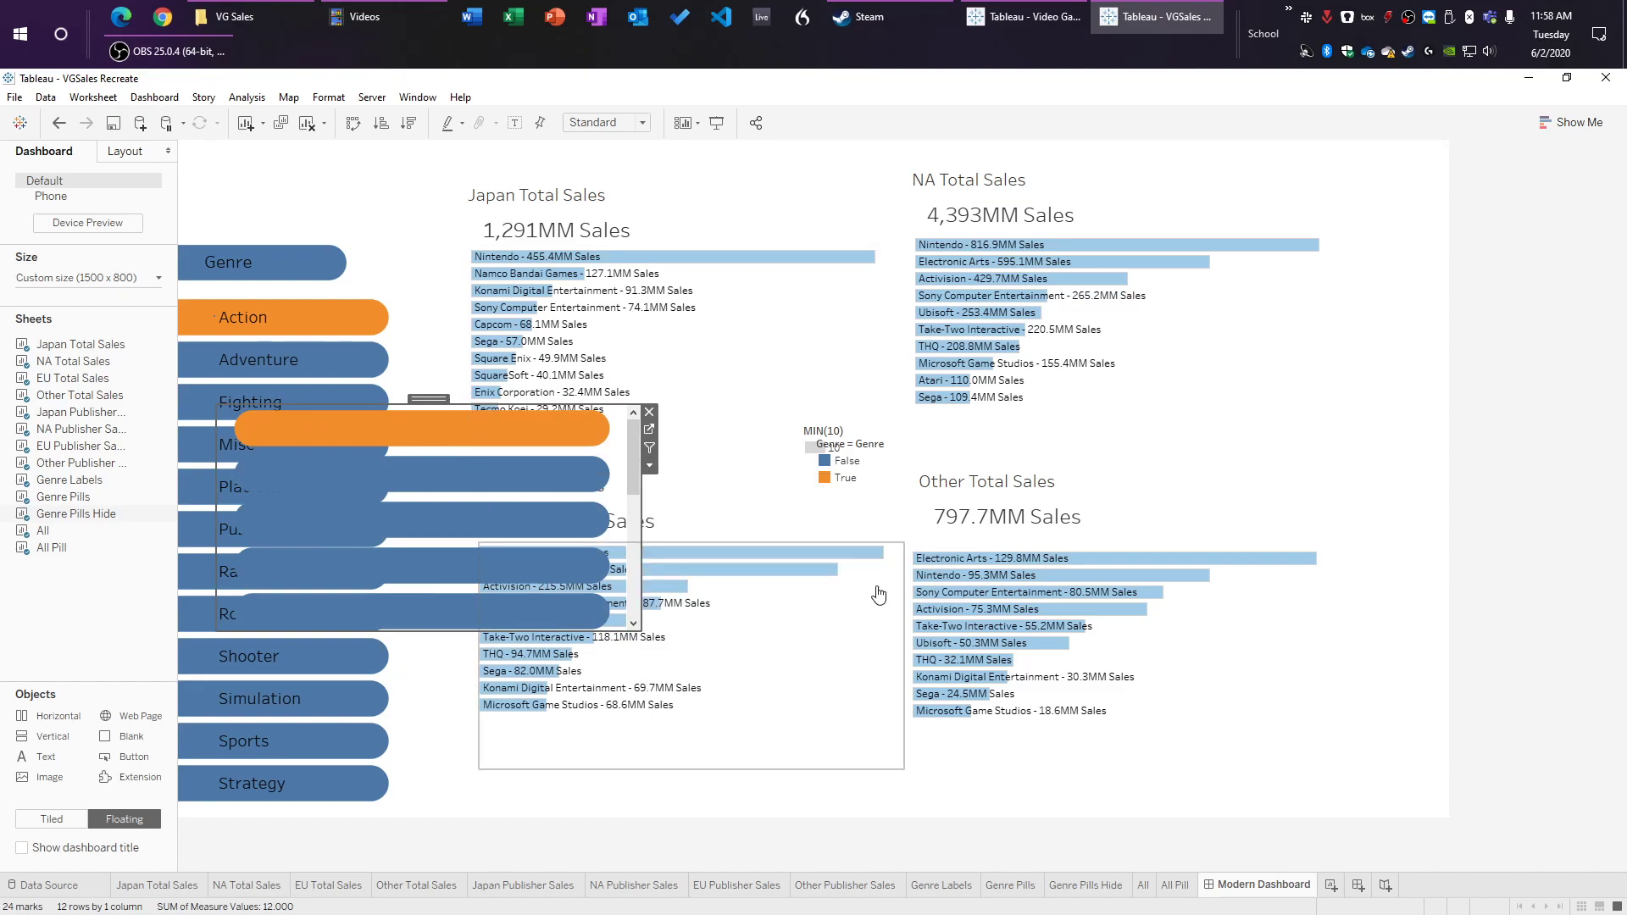
Step: Set the height of Genre Pills Hide to 600 and move it to about x 22, y 183, level with the genre pills
left_click(100, 156)
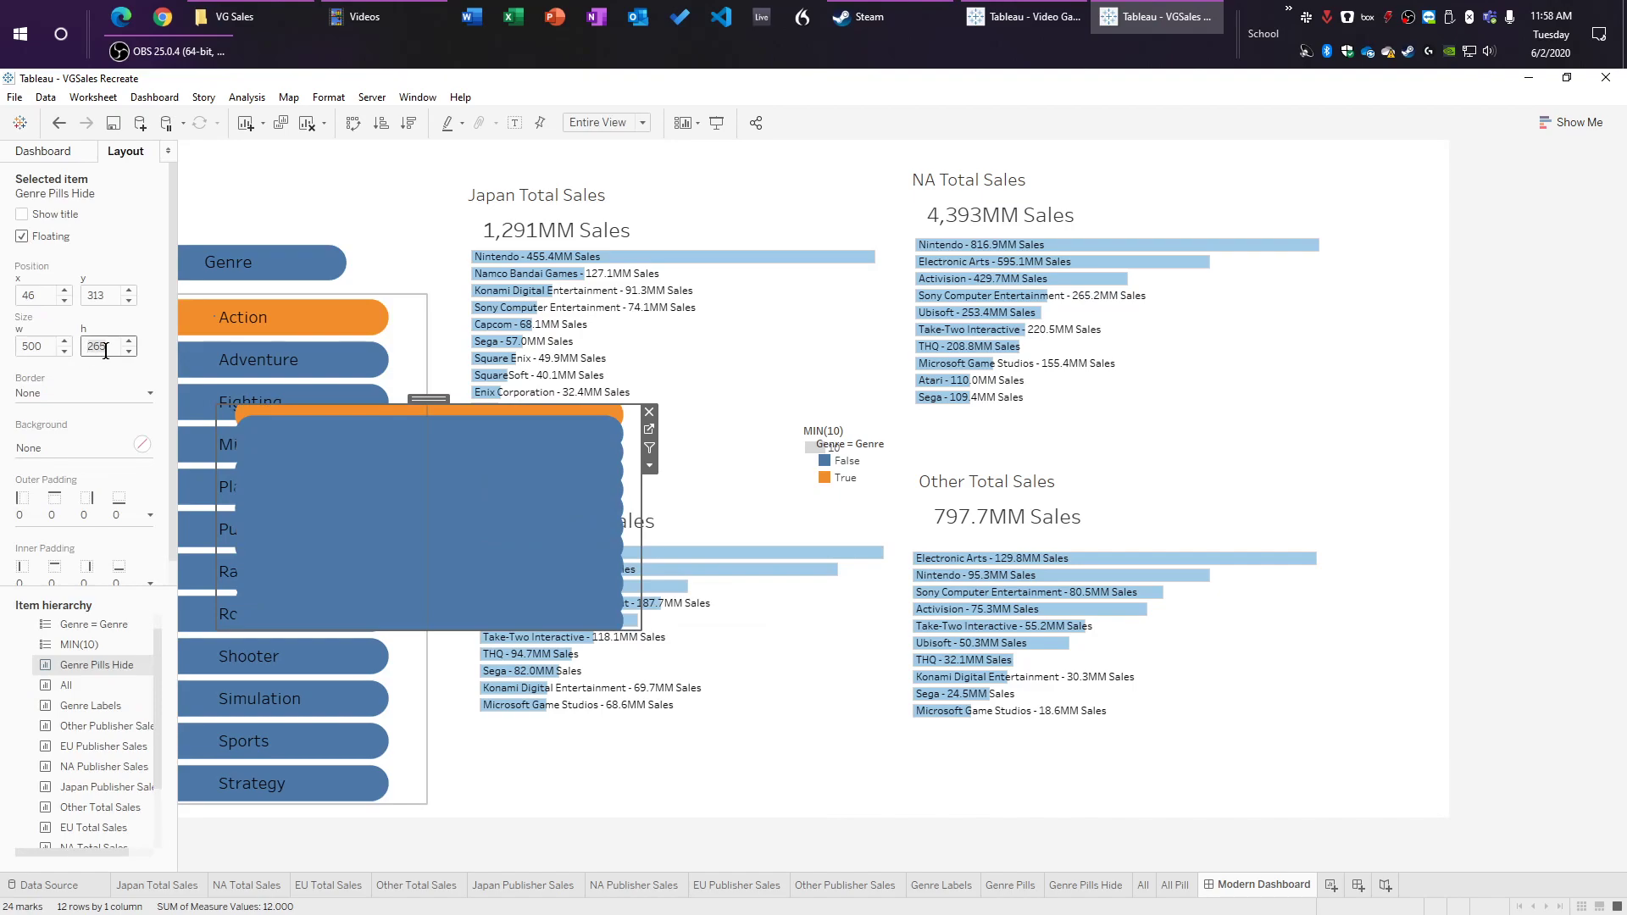
type("600")
key("Return")
left_click_drag(435, 398, 413, 293)
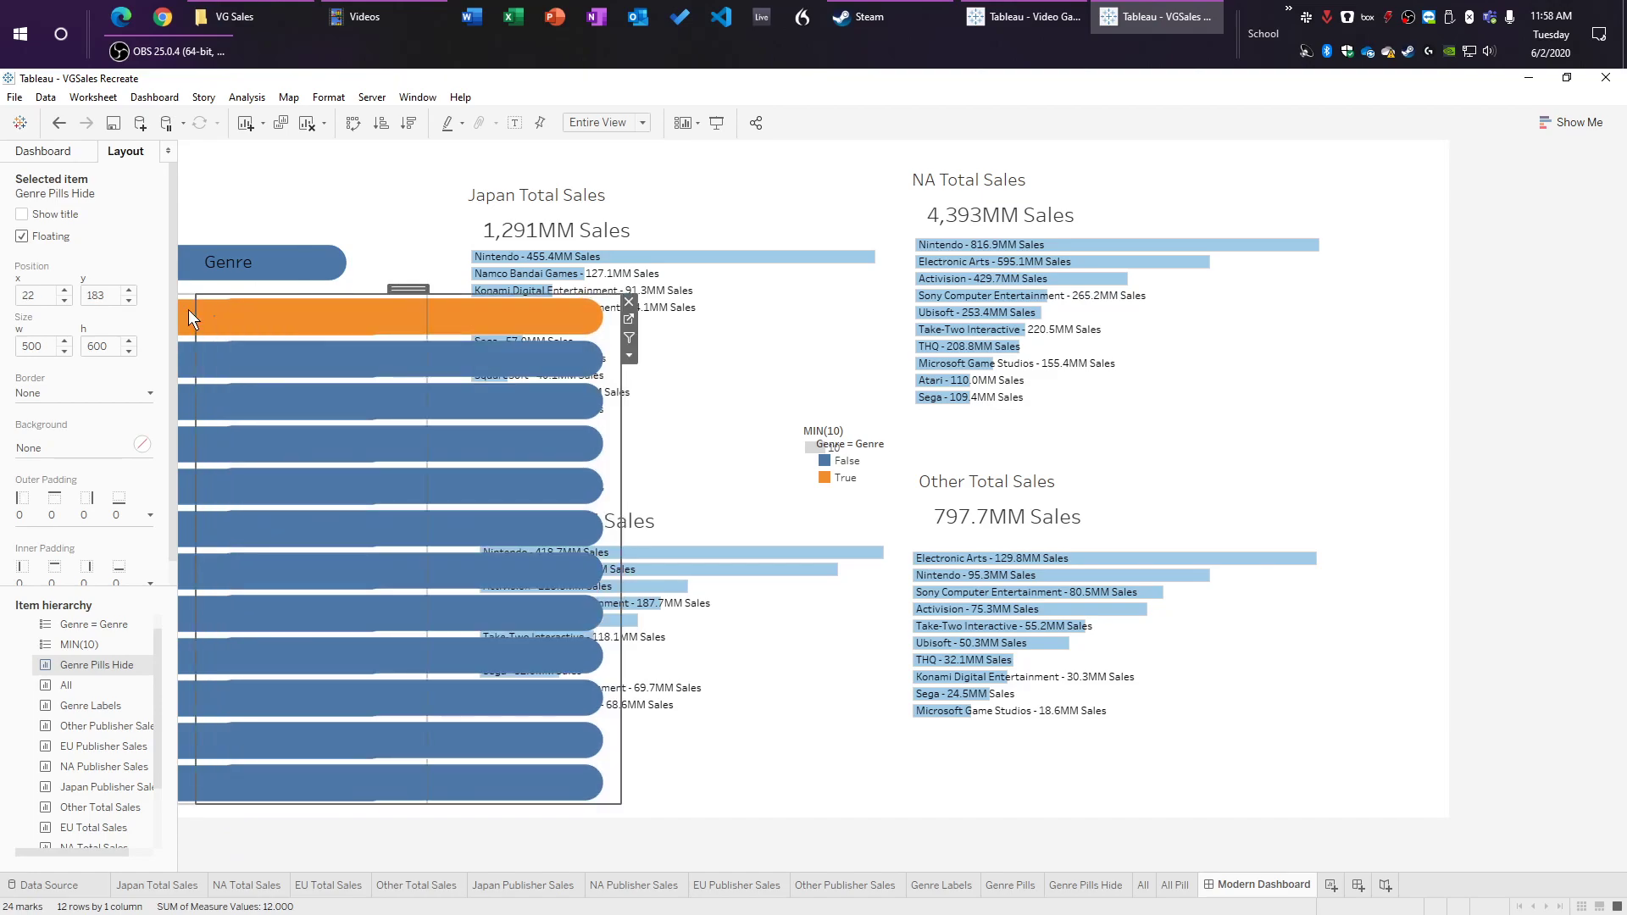
Step: Narrow Genre Pills Hide to a strip 3 wide and move it to x 40, y 184, just before the genre names
left_click_drag(621, 490, 200, 487)
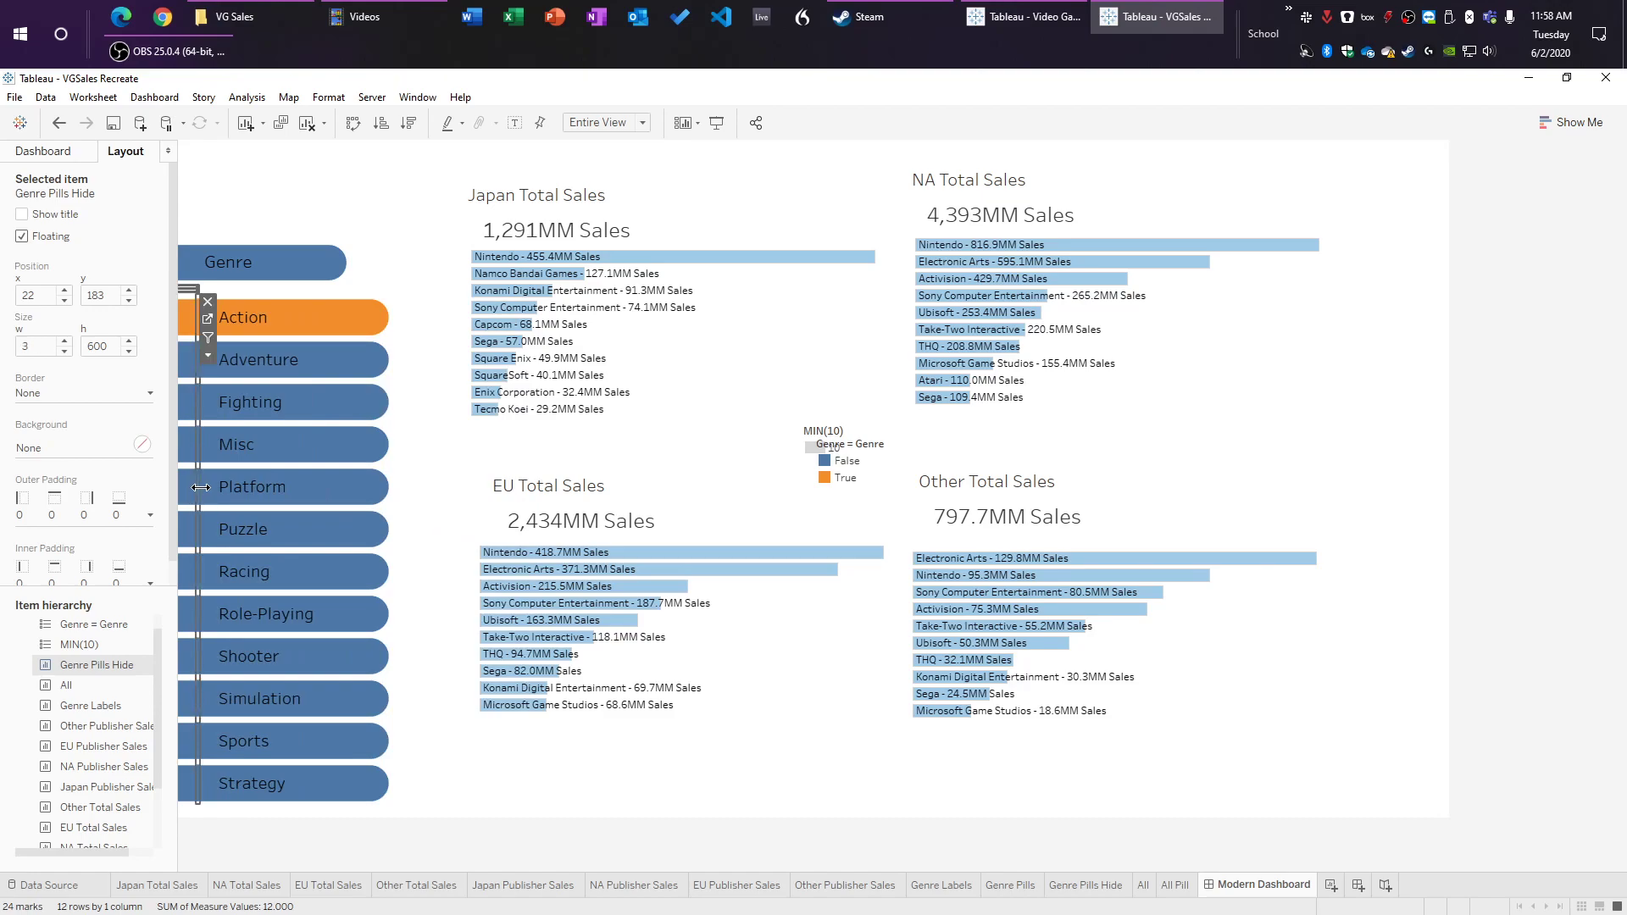
left_click_drag(190, 288, 205, 290)
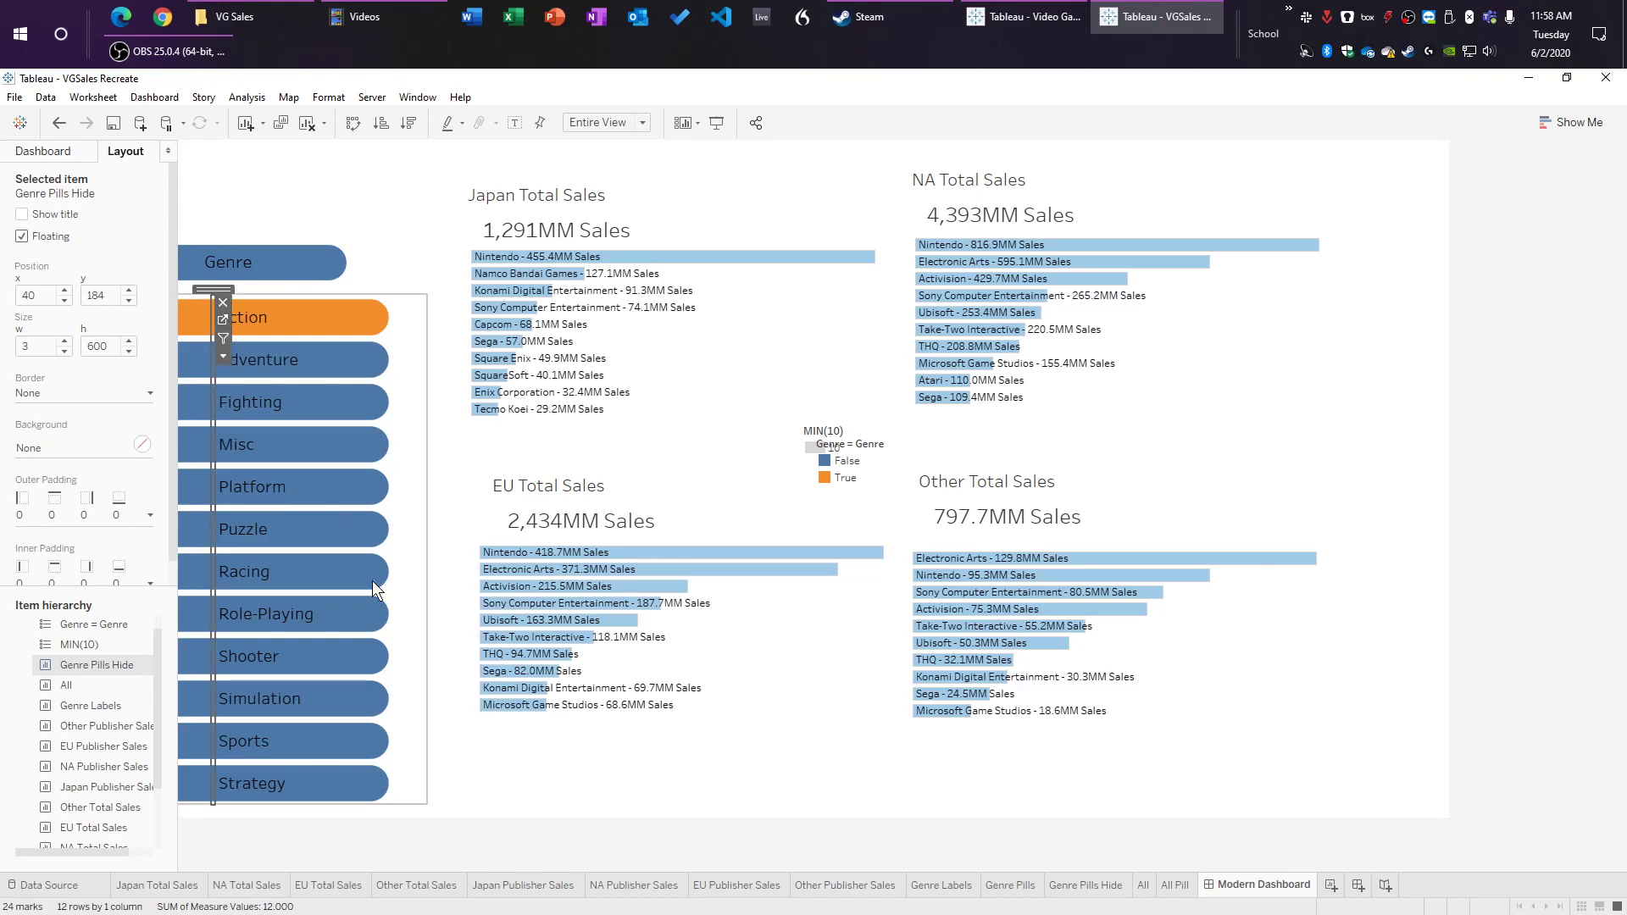
left_click(471, 807)
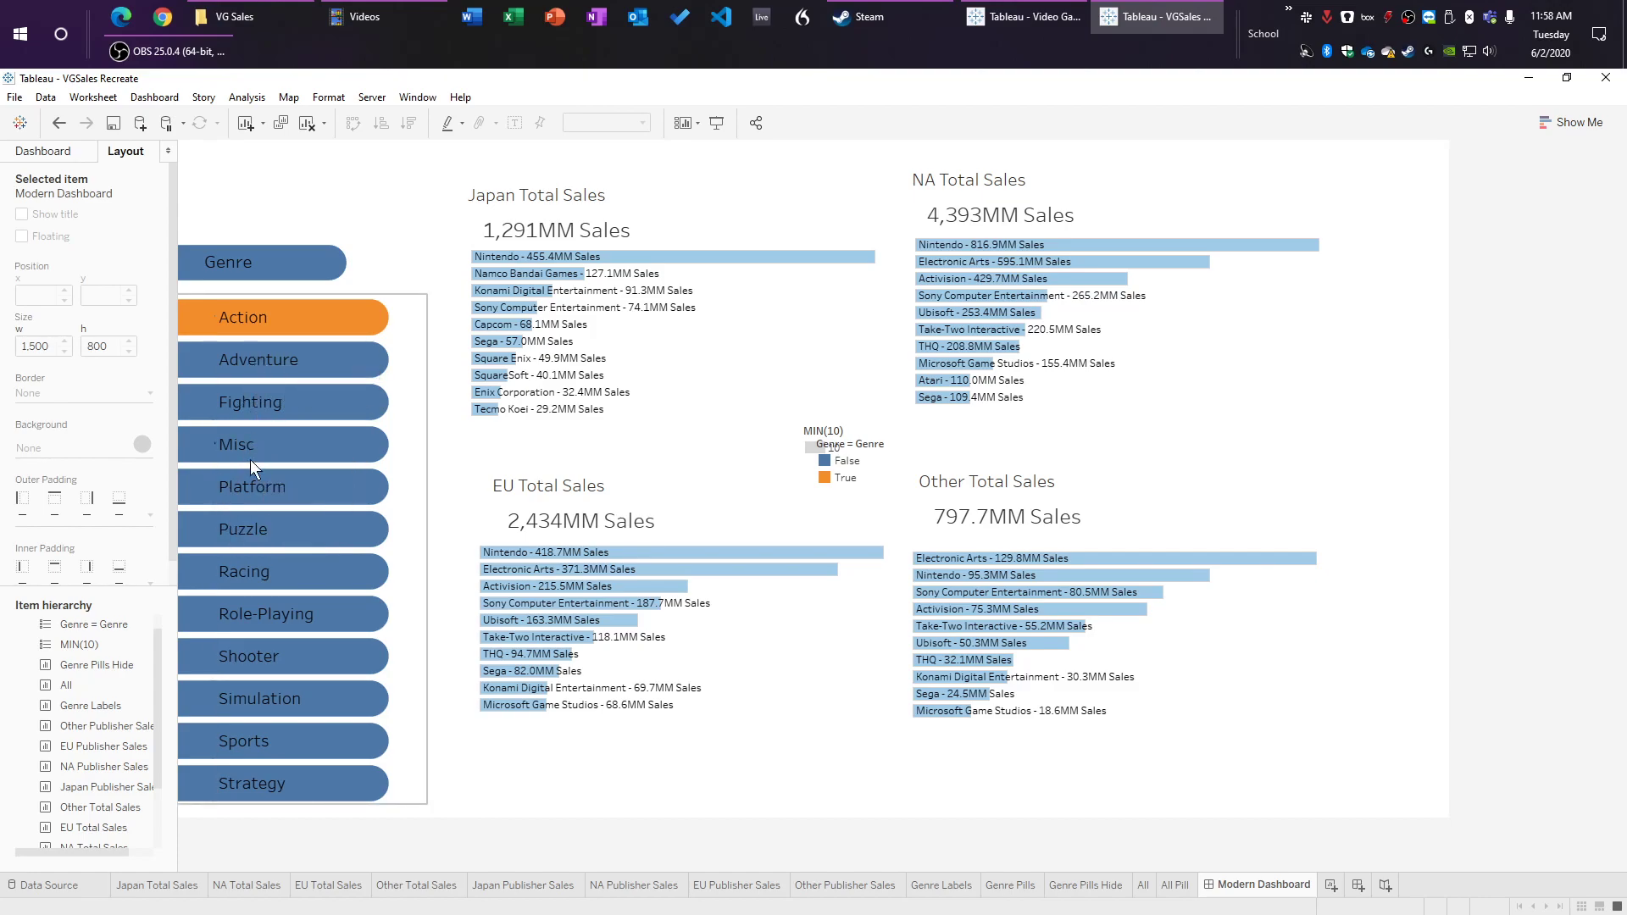
Step: Nudge the Genre Pills Hide strip to x 41 and adjust its vertical alignment with the genre pills
left_click(212, 333)
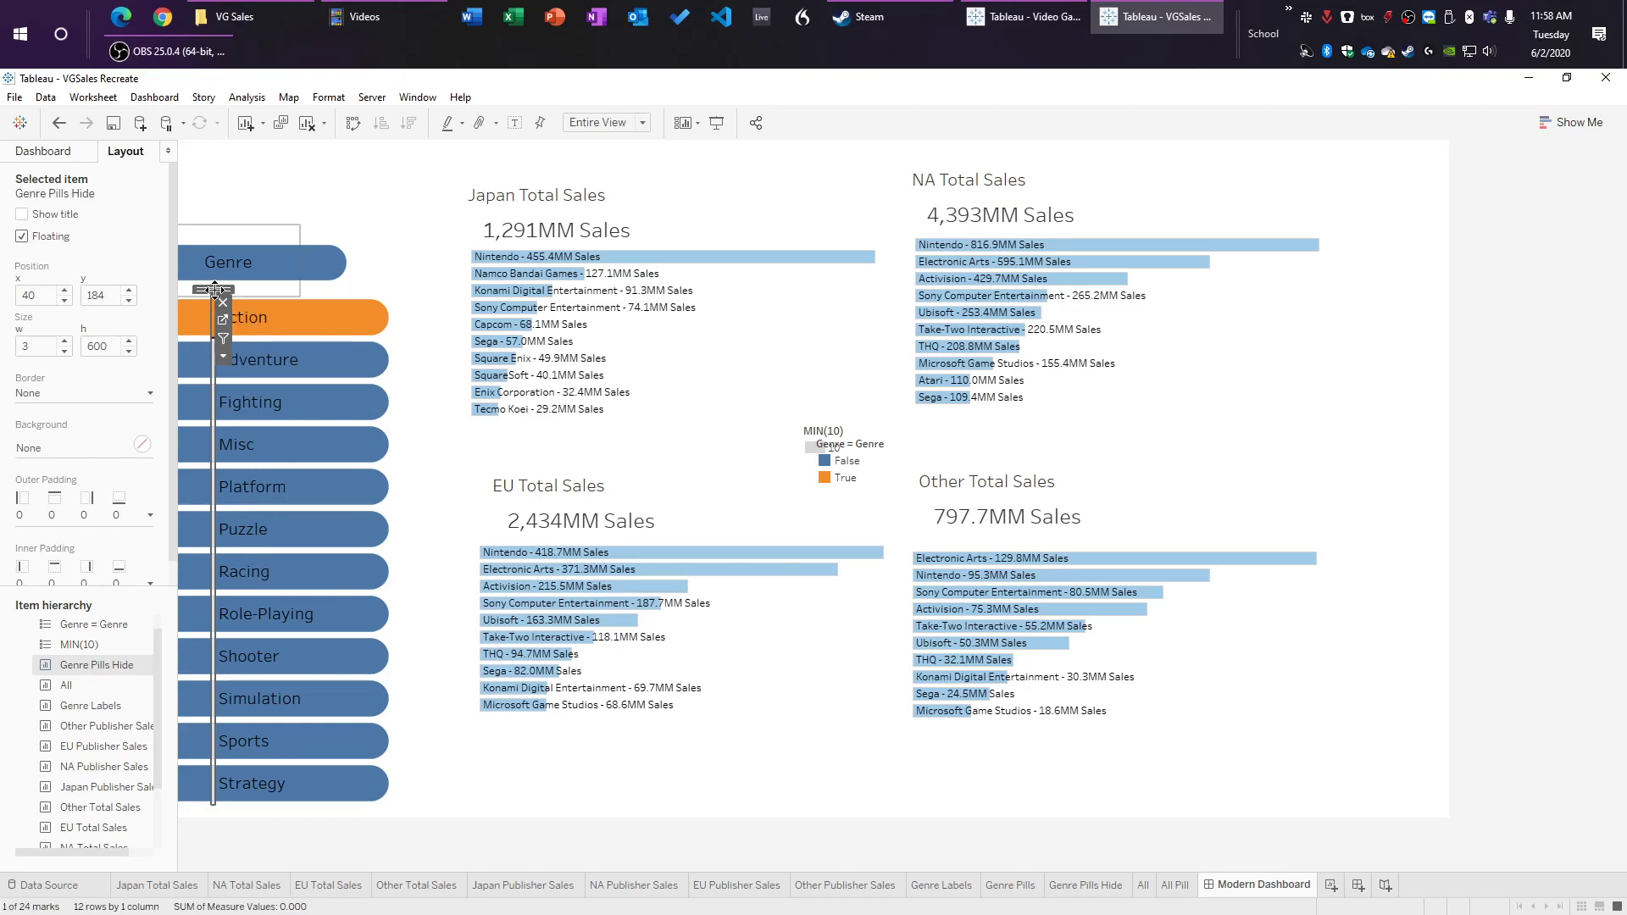
left_click_drag(215, 290, 215, 289)
left_click(465, 775)
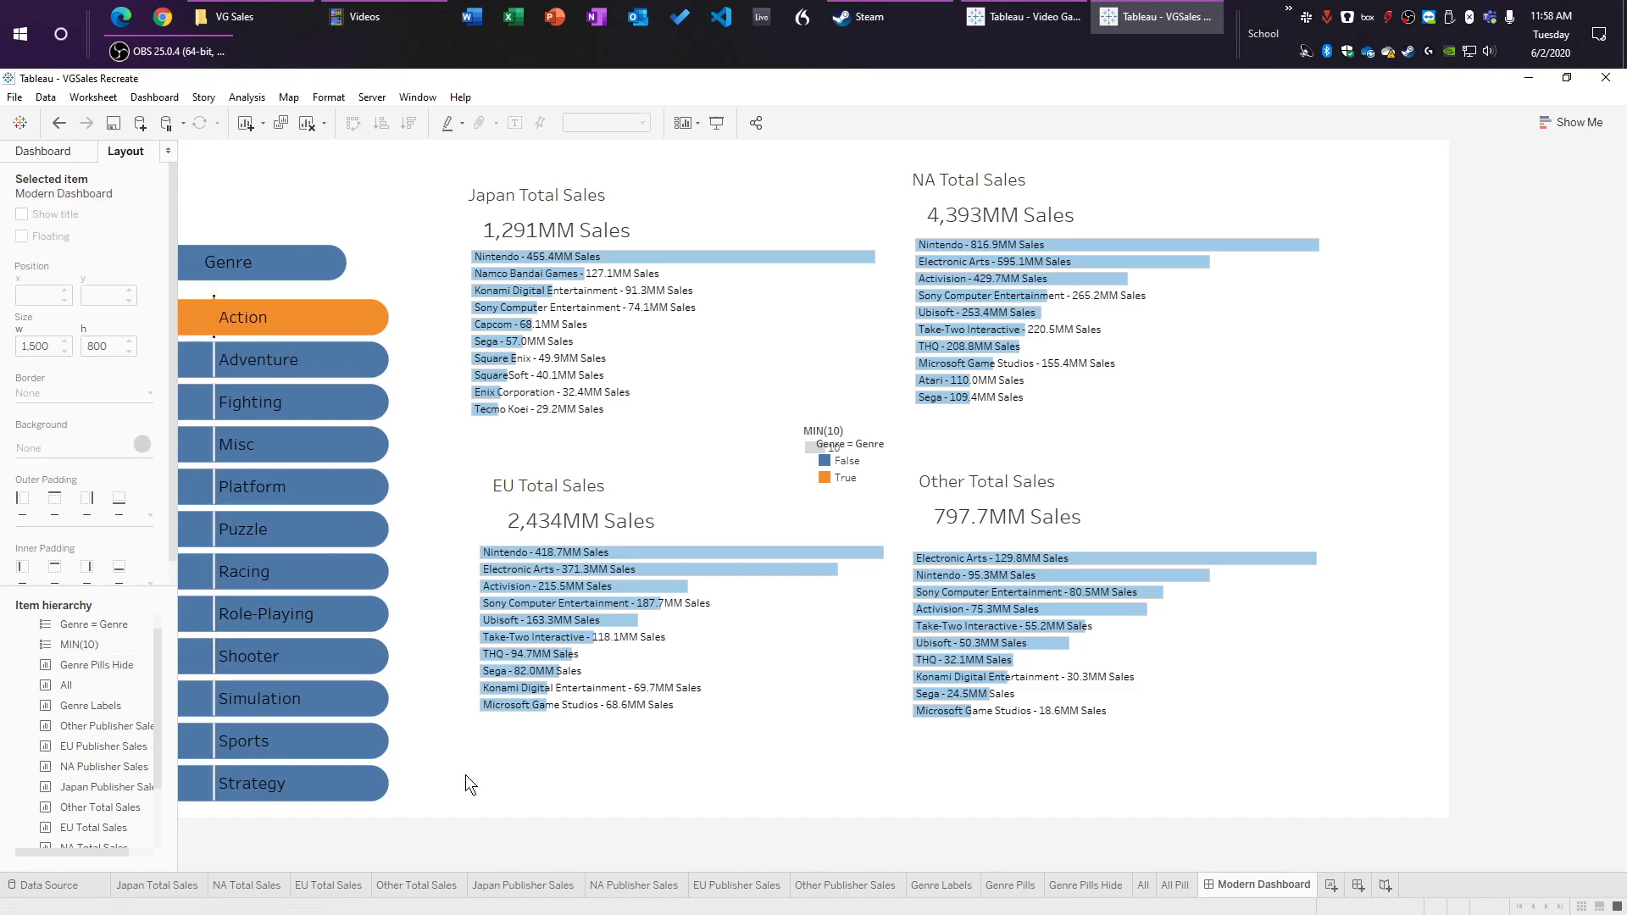
left_click(224, 316)
left_click(511, 746)
left_click(515, 802)
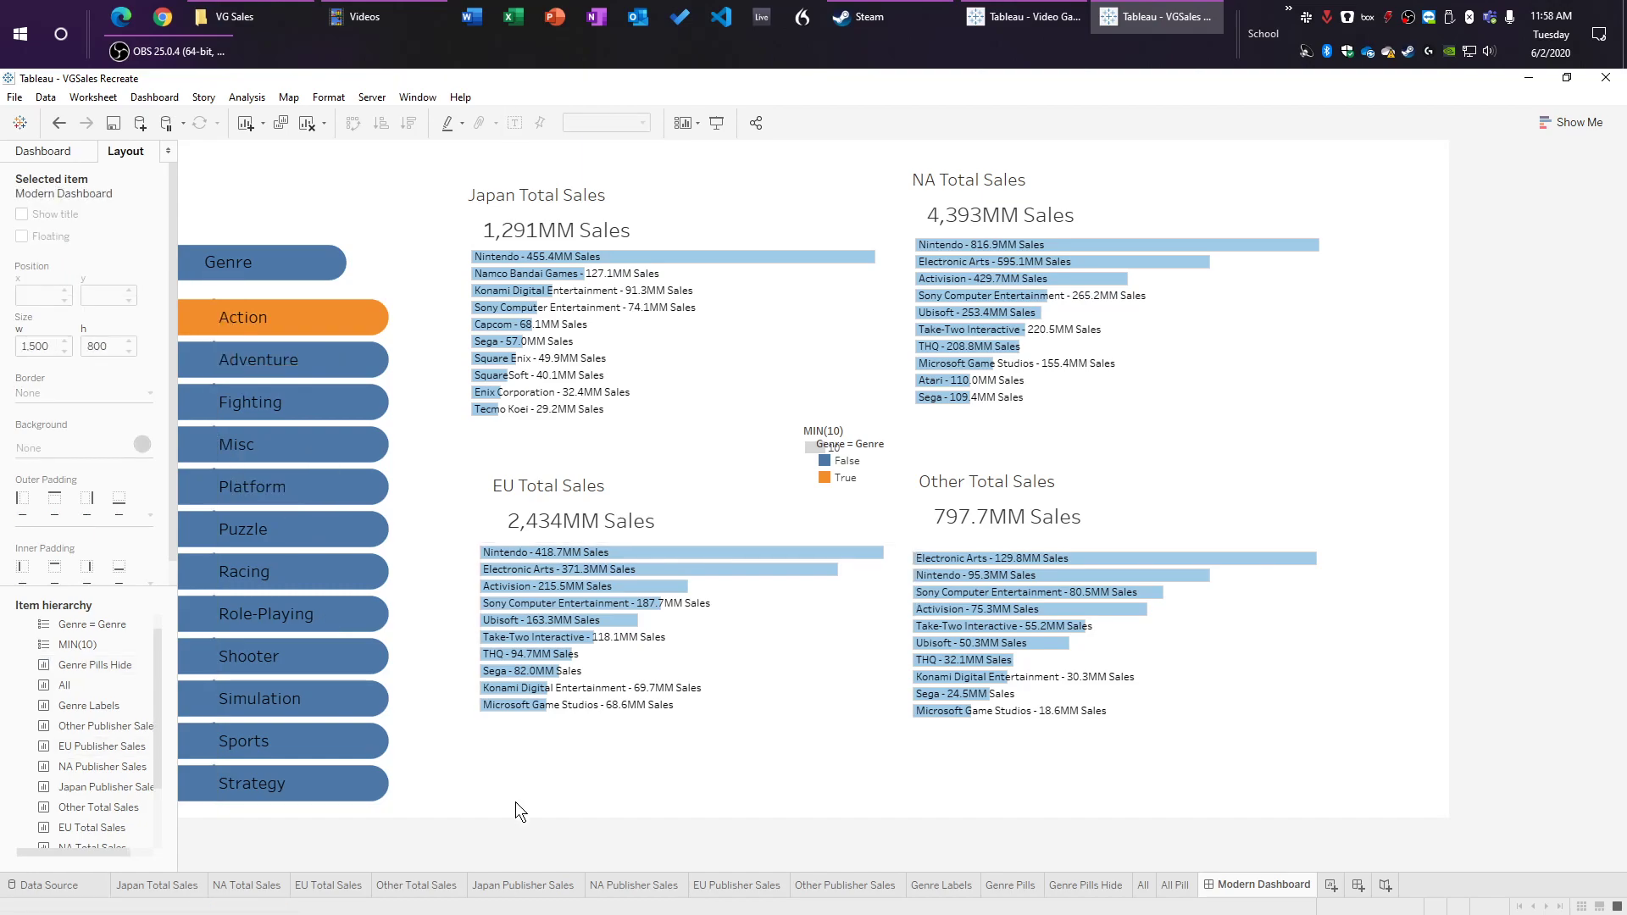
left_click(214, 335)
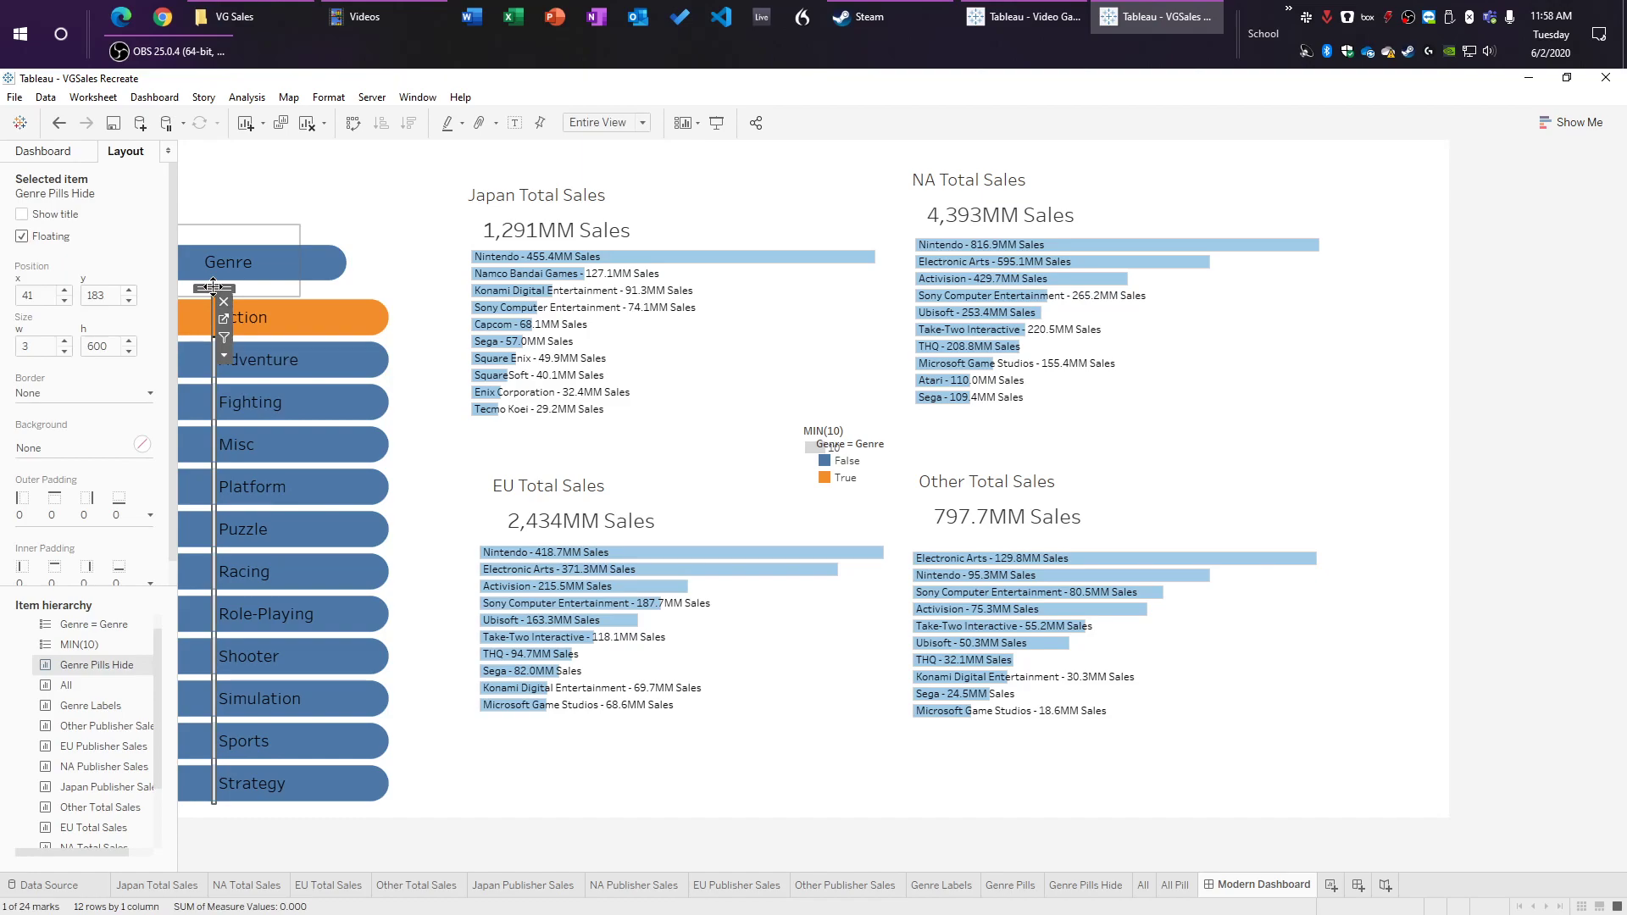
left_click(399, 464)
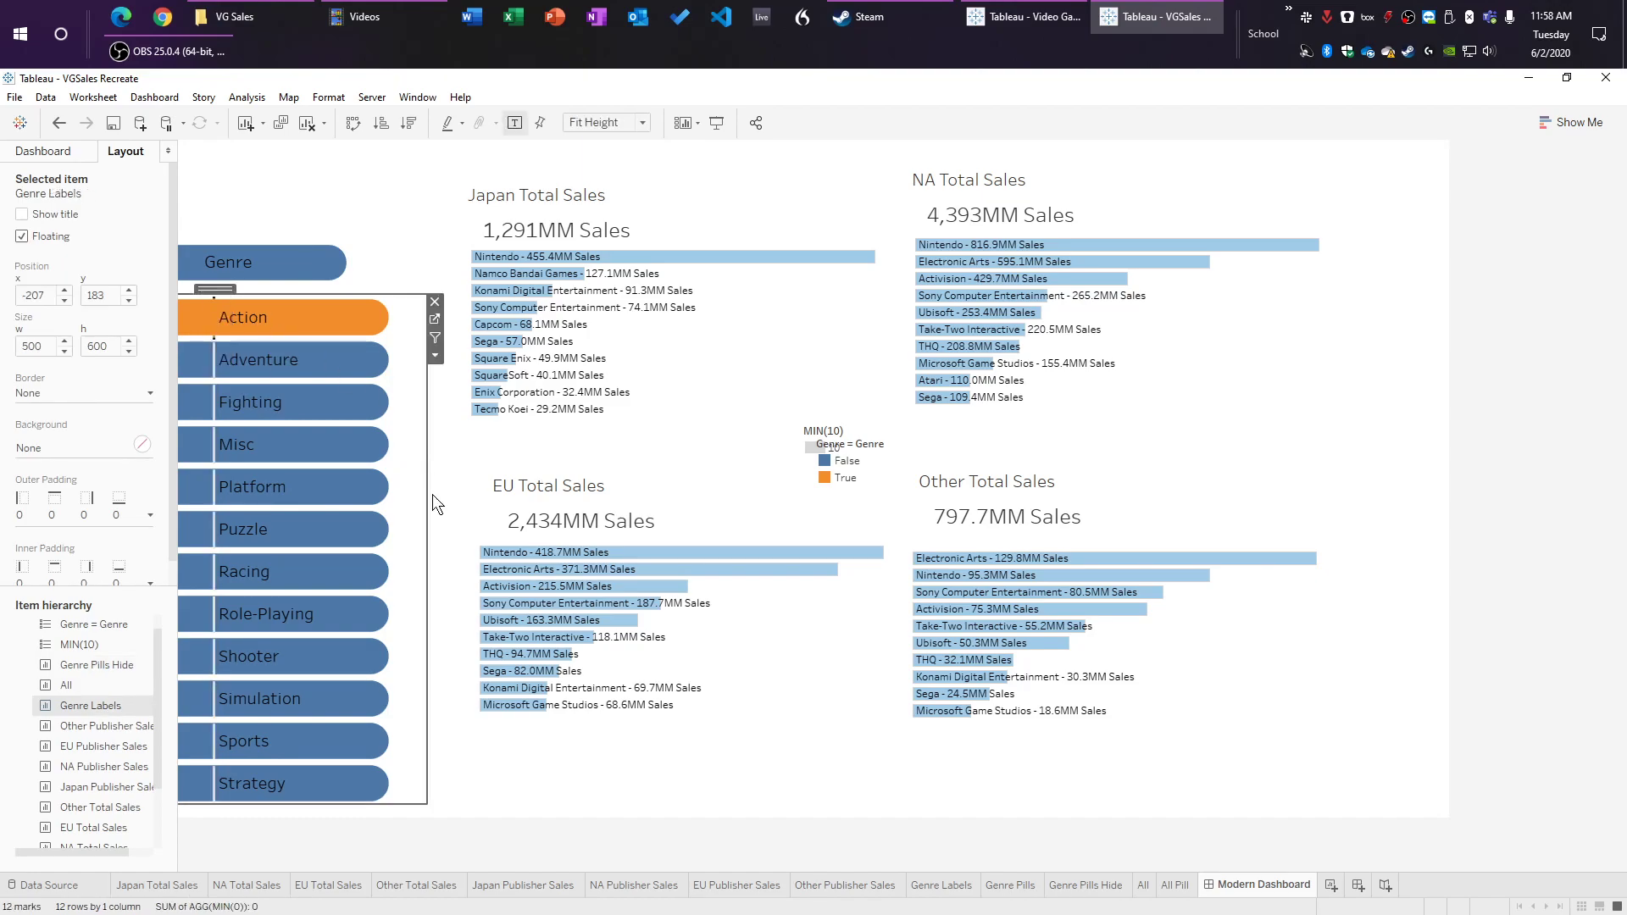
left_click(215, 328)
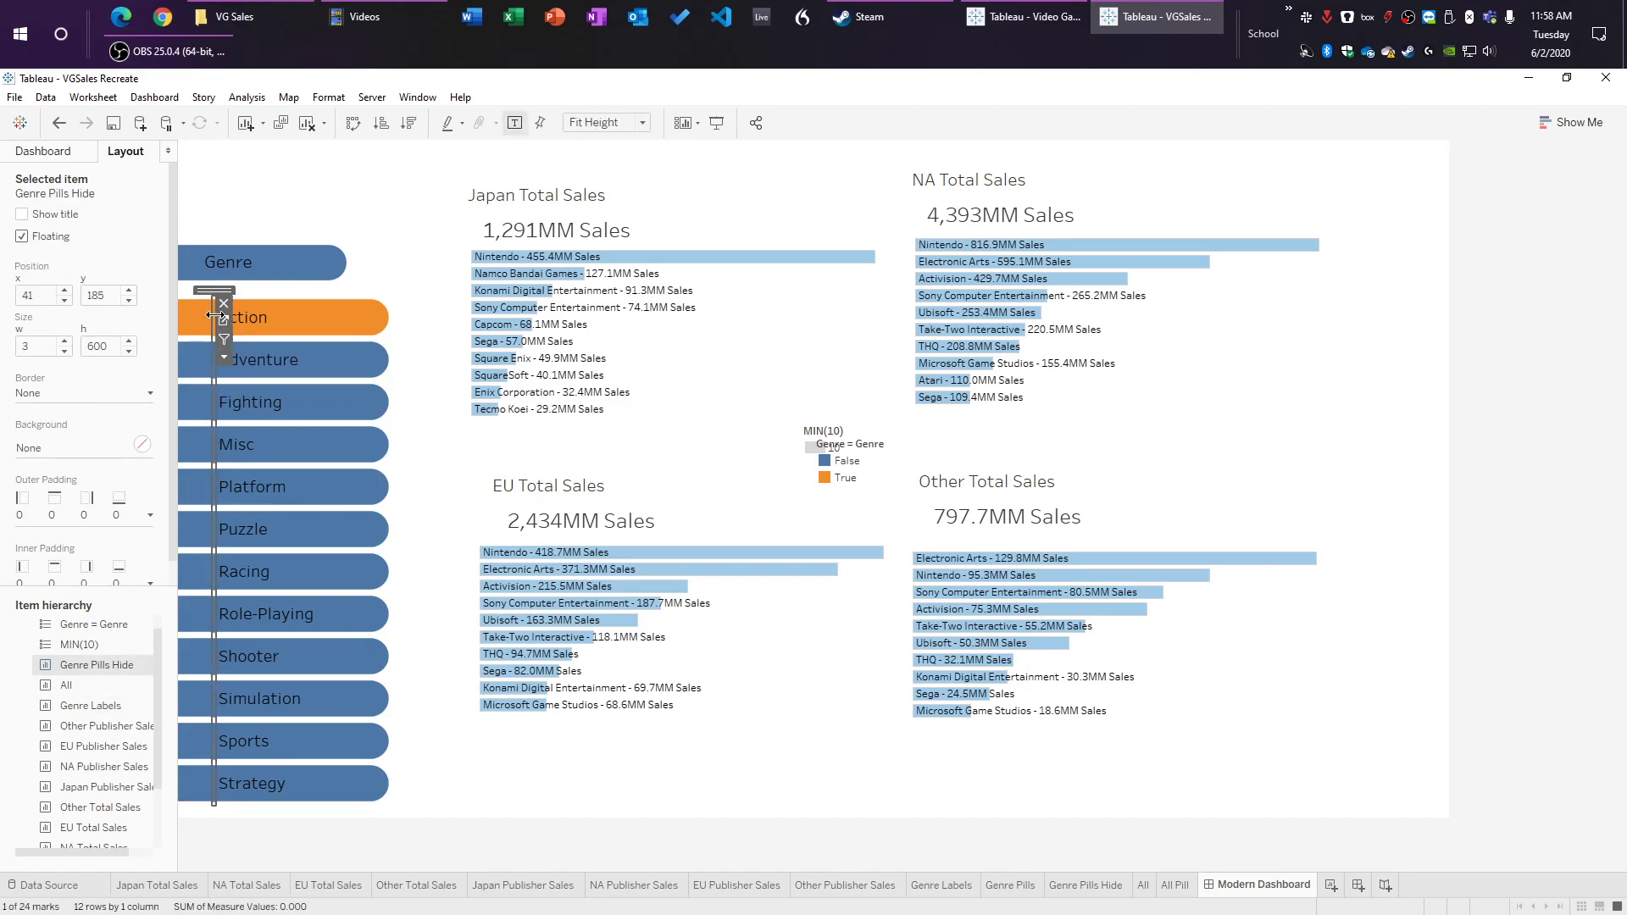
Step: Compare the layout position and size values of the Genre Labels and Genre Pills worksheets
left_click(419, 486)
left_click(95, 294)
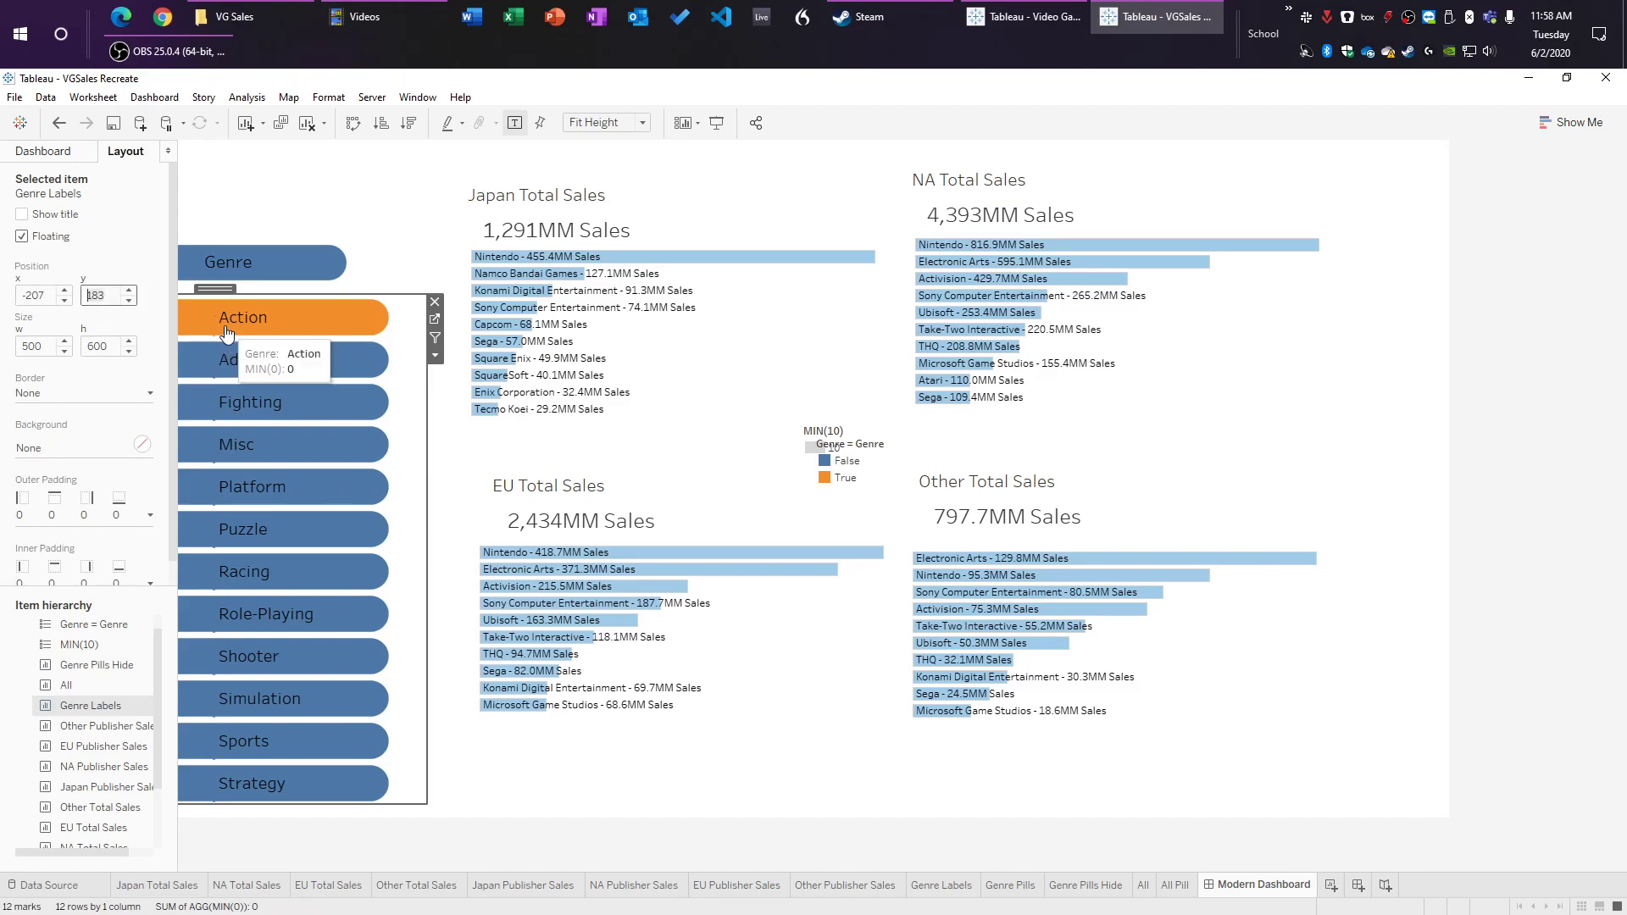
left_click(49, 154)
left_click(26, 549)
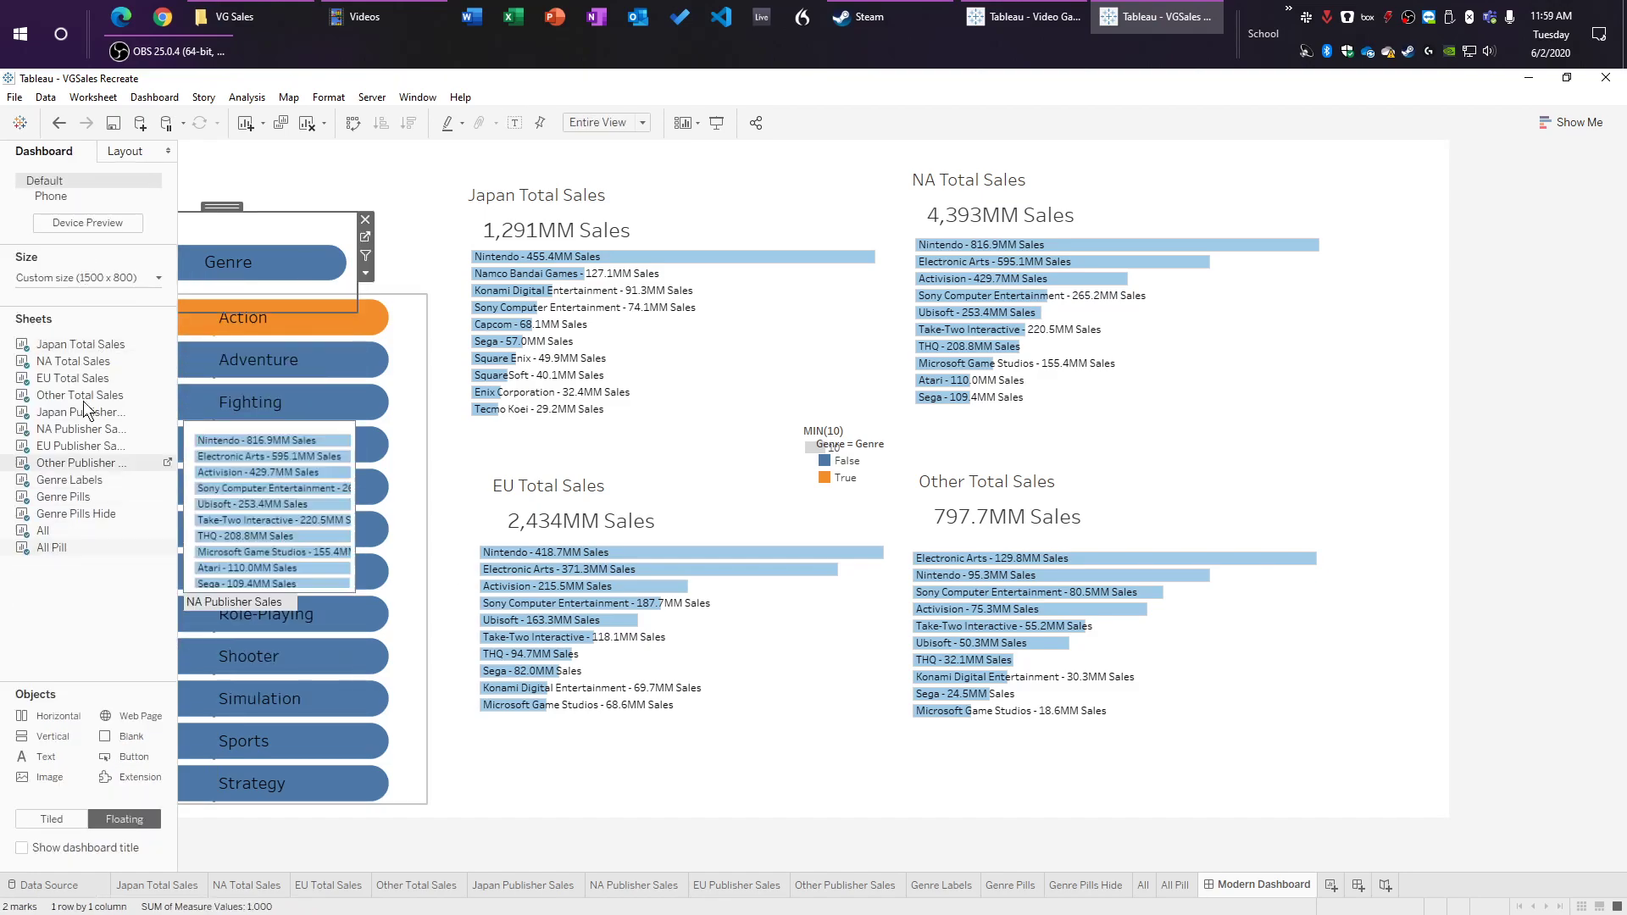
left_click(125, 151)
left_click(51, 151)
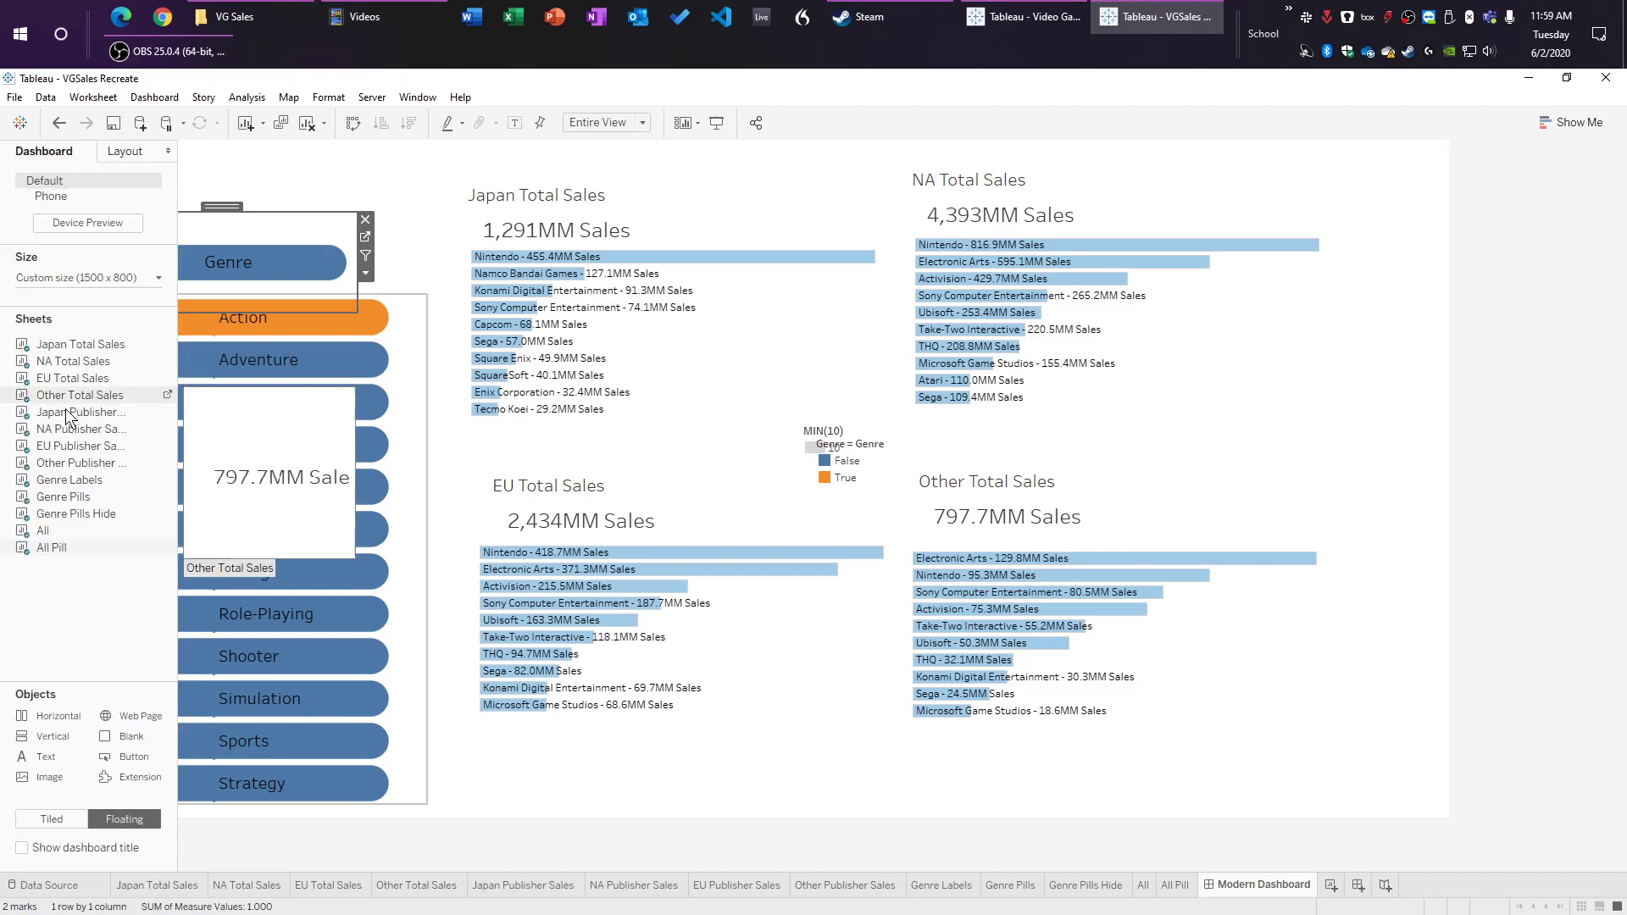
left_click(97, 500)
left_click(124, 150)
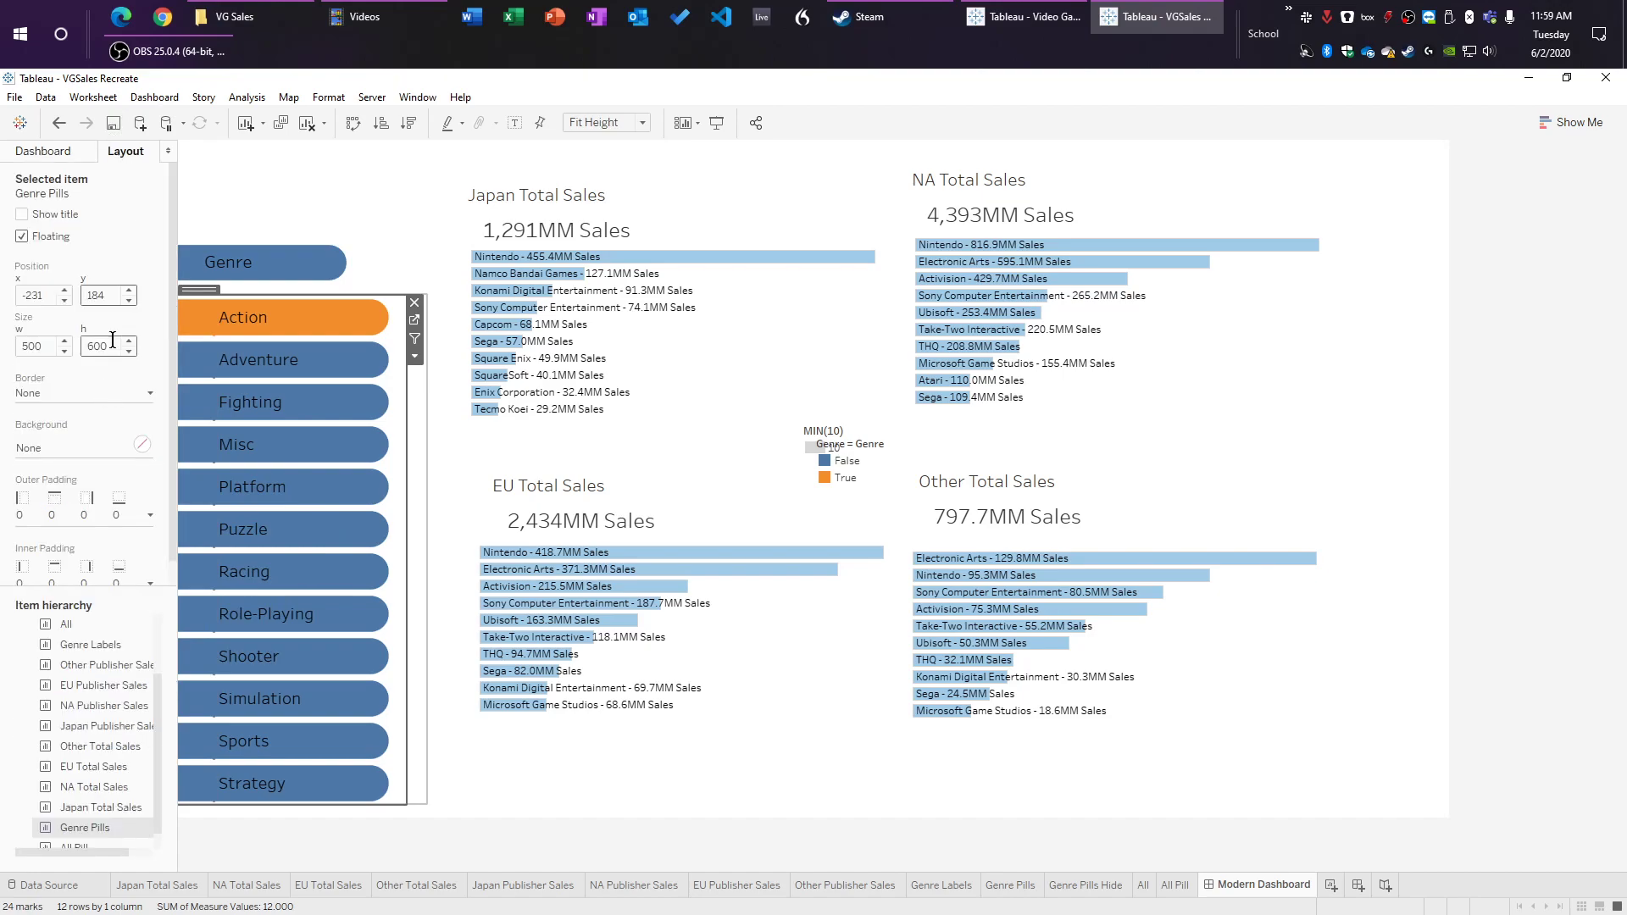
left_click(66, 153)
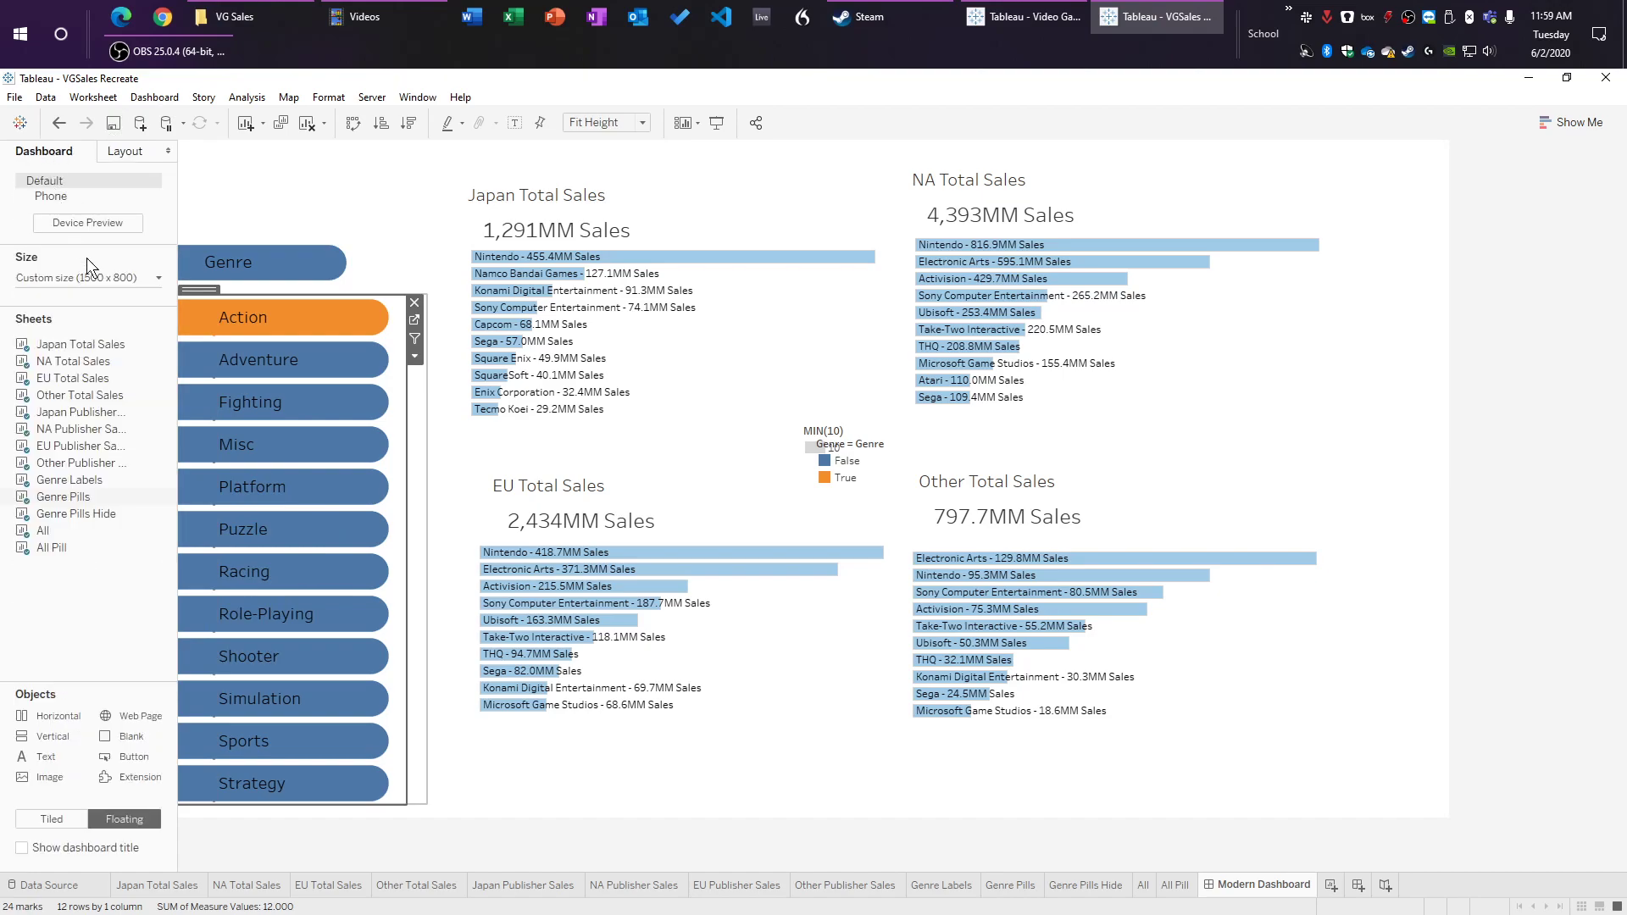
Step: Set the y position of the Genre Pills Hide strip to 184, matching the Genre Pills worksheet
left_click(85, 510)
left_click(125, 151)
left_click(107, 295)
left_click(537, 785)
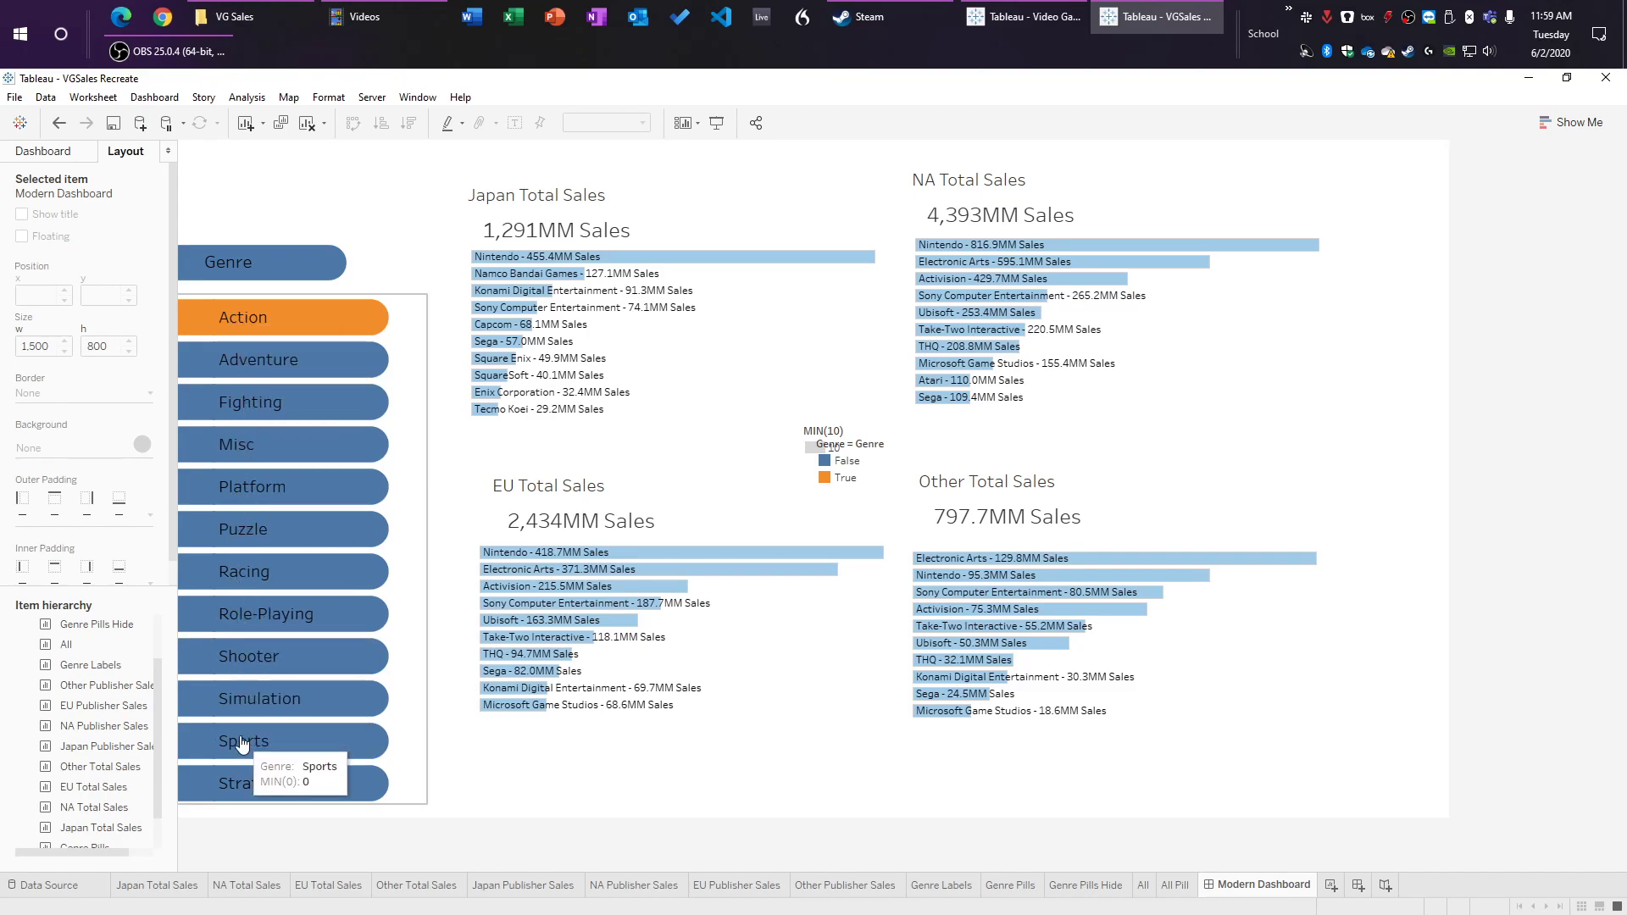
left_click(212, 634)
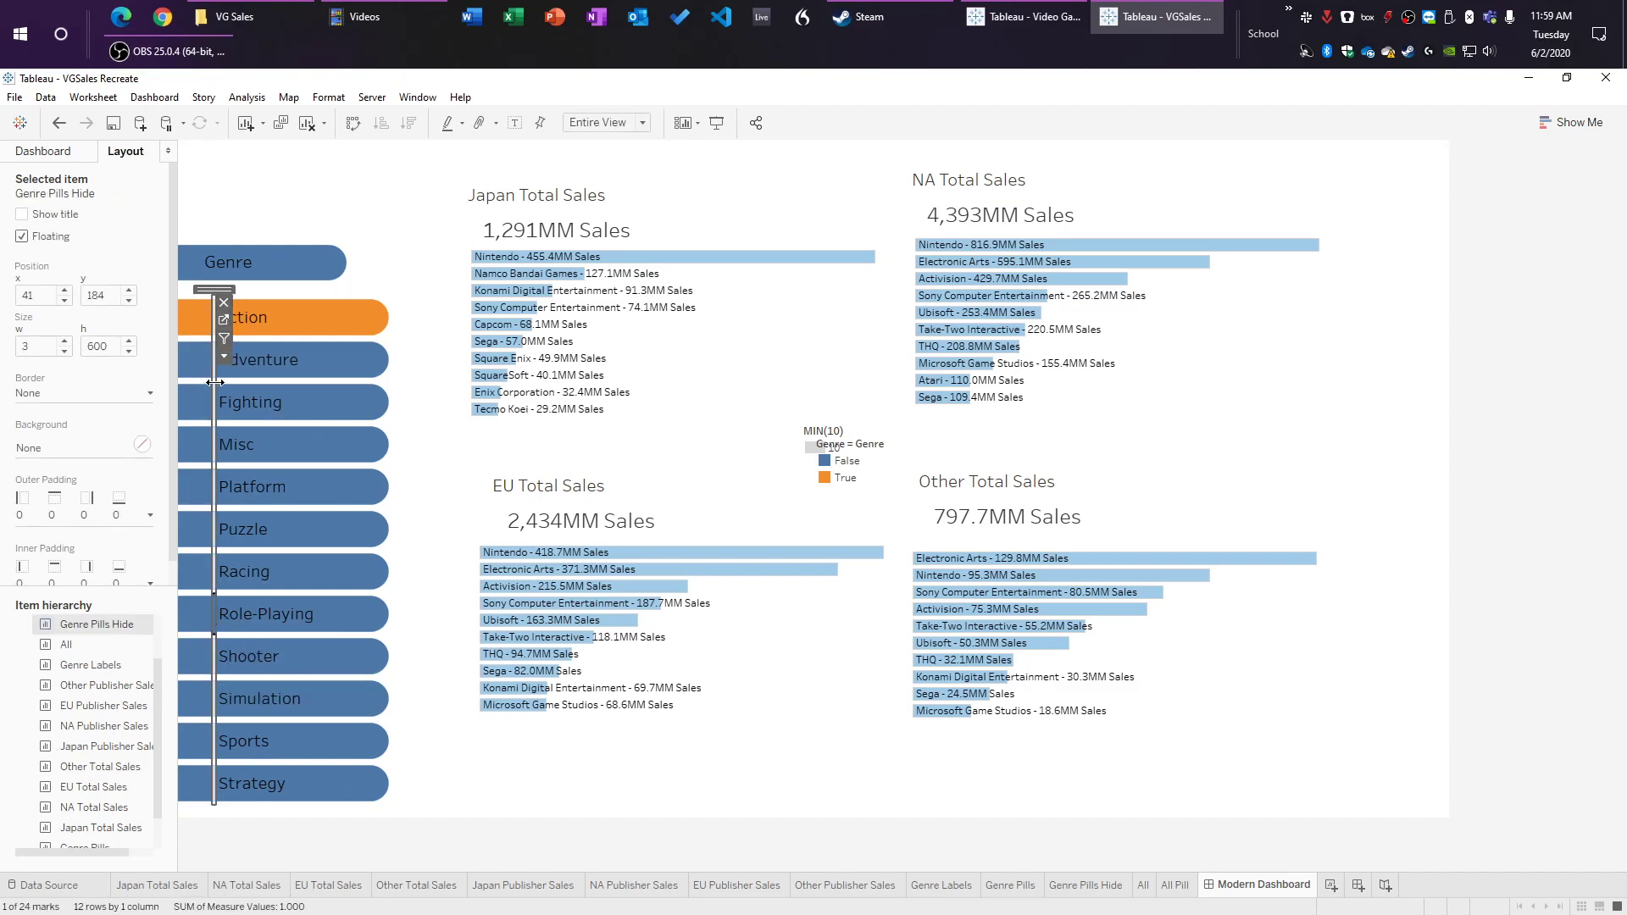
Step: Widen the Genre Pills Hide strip to 14, keeping it at x 41 just before the genre names
left_click_drag(216, 381, 218, 382)
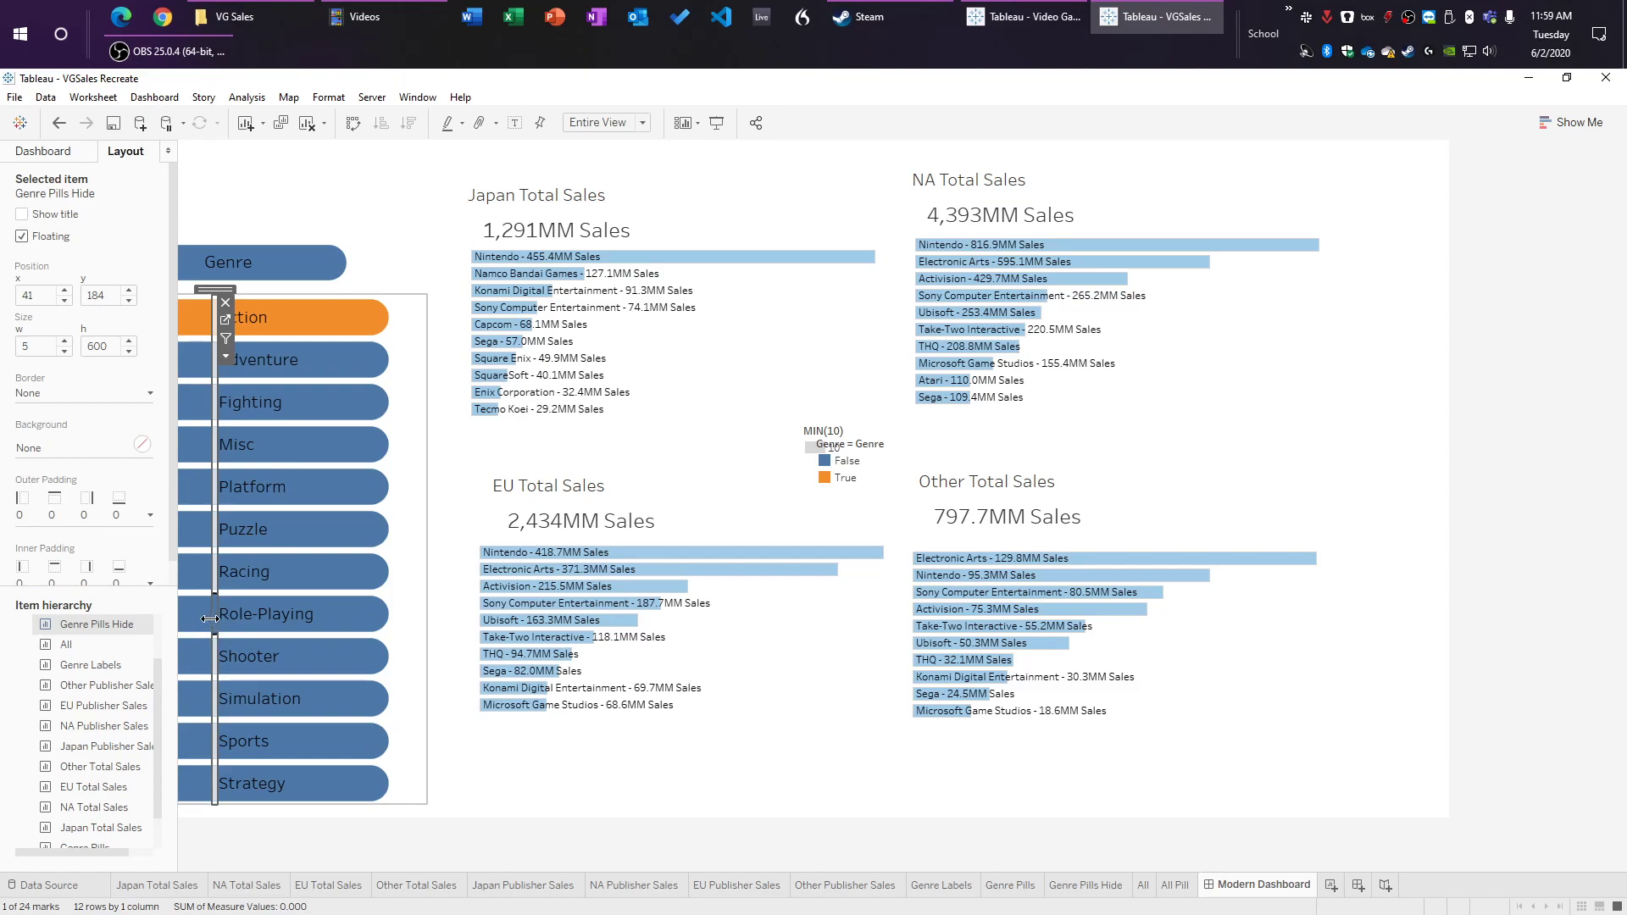
left_click(402, 388)
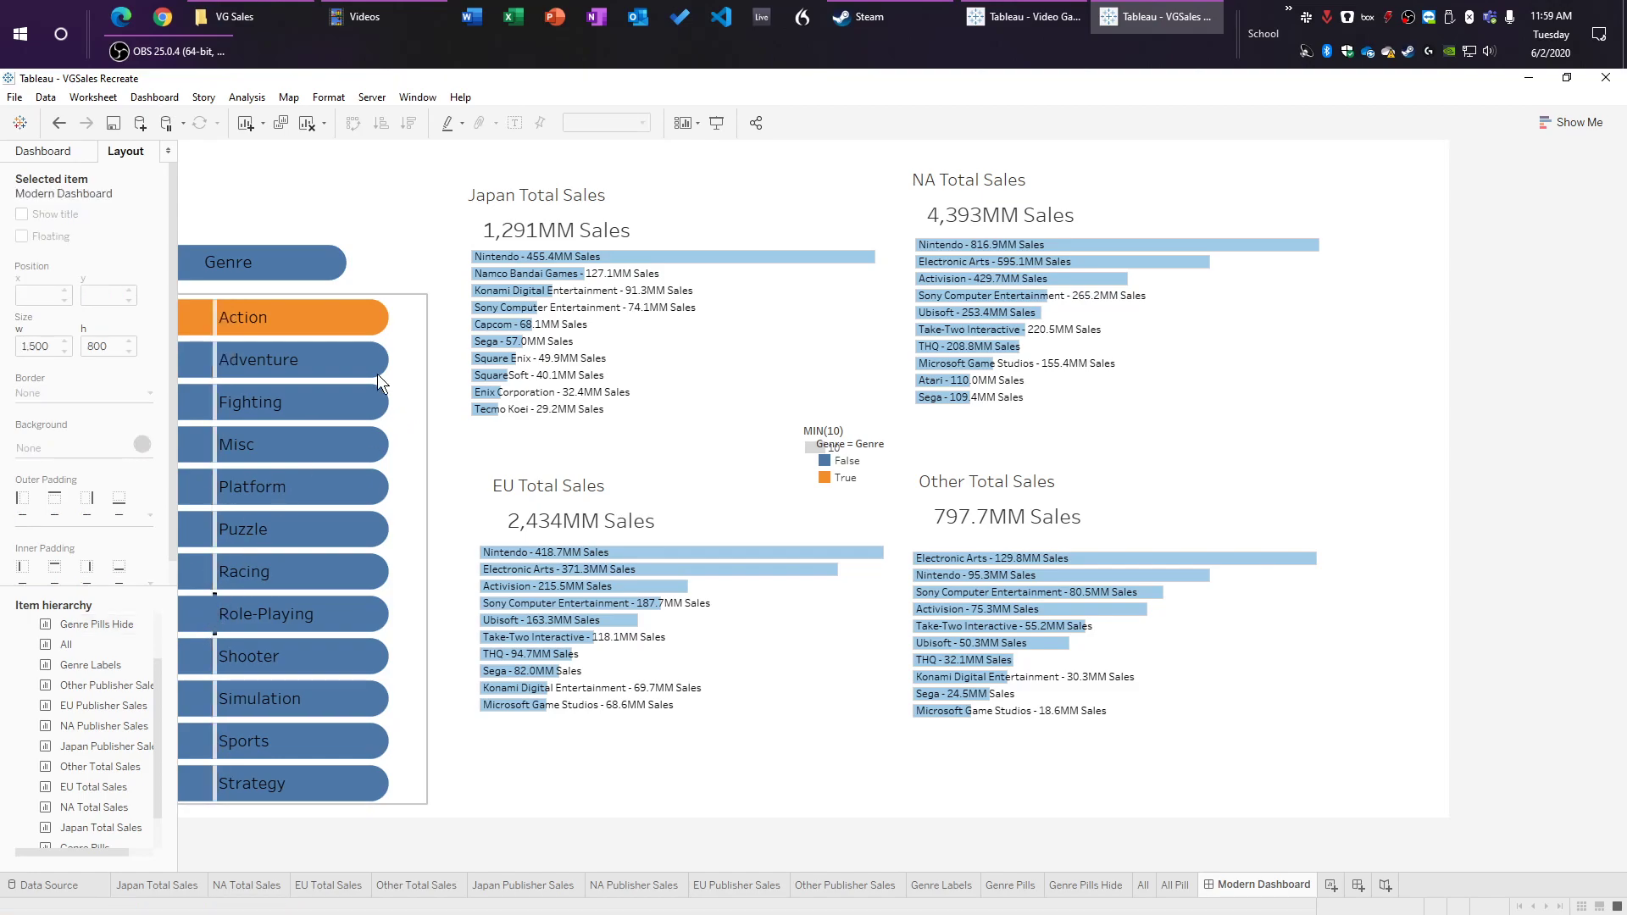
left_click(215, 319)
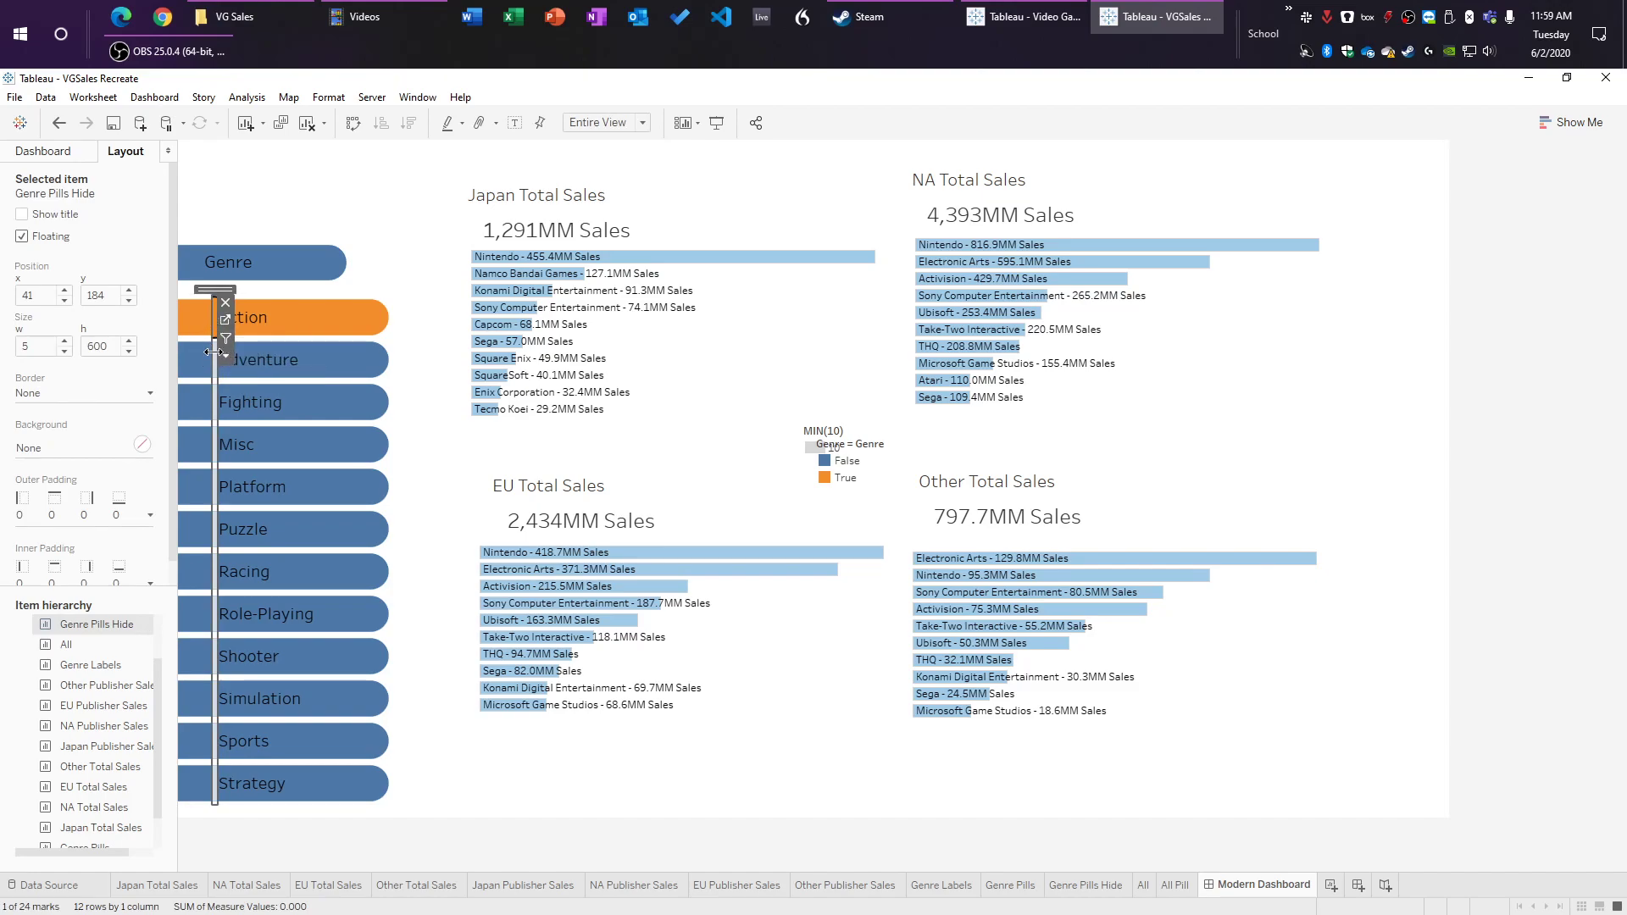
left_click(442, 428)
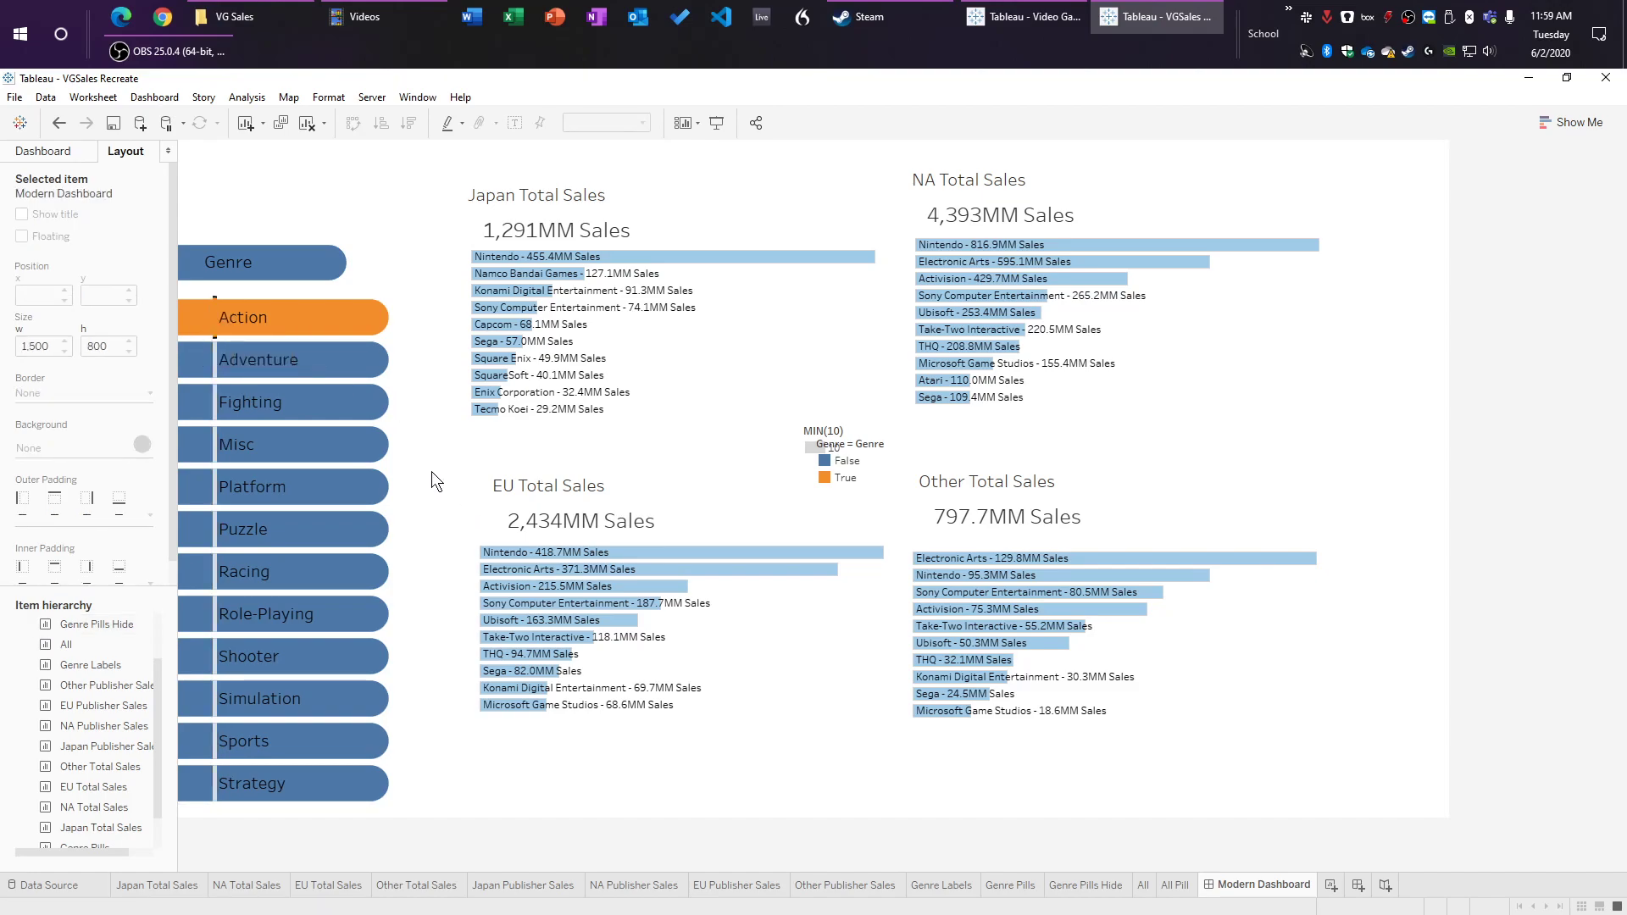
left_click(215, 793)
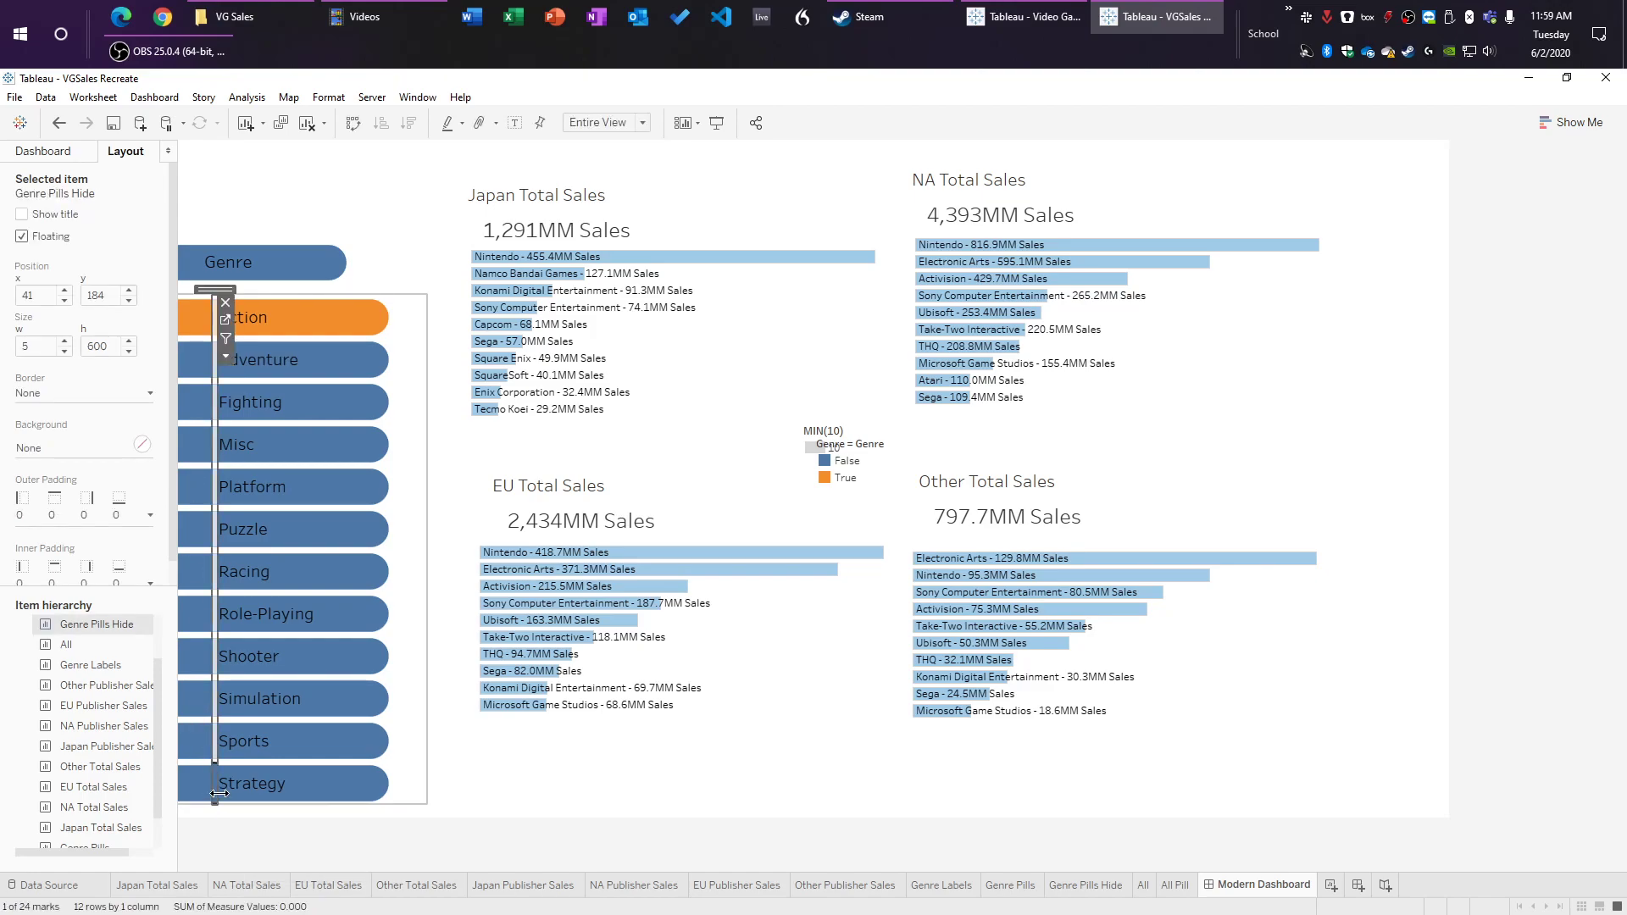
left_click_drag(219, 793, 217, 795)
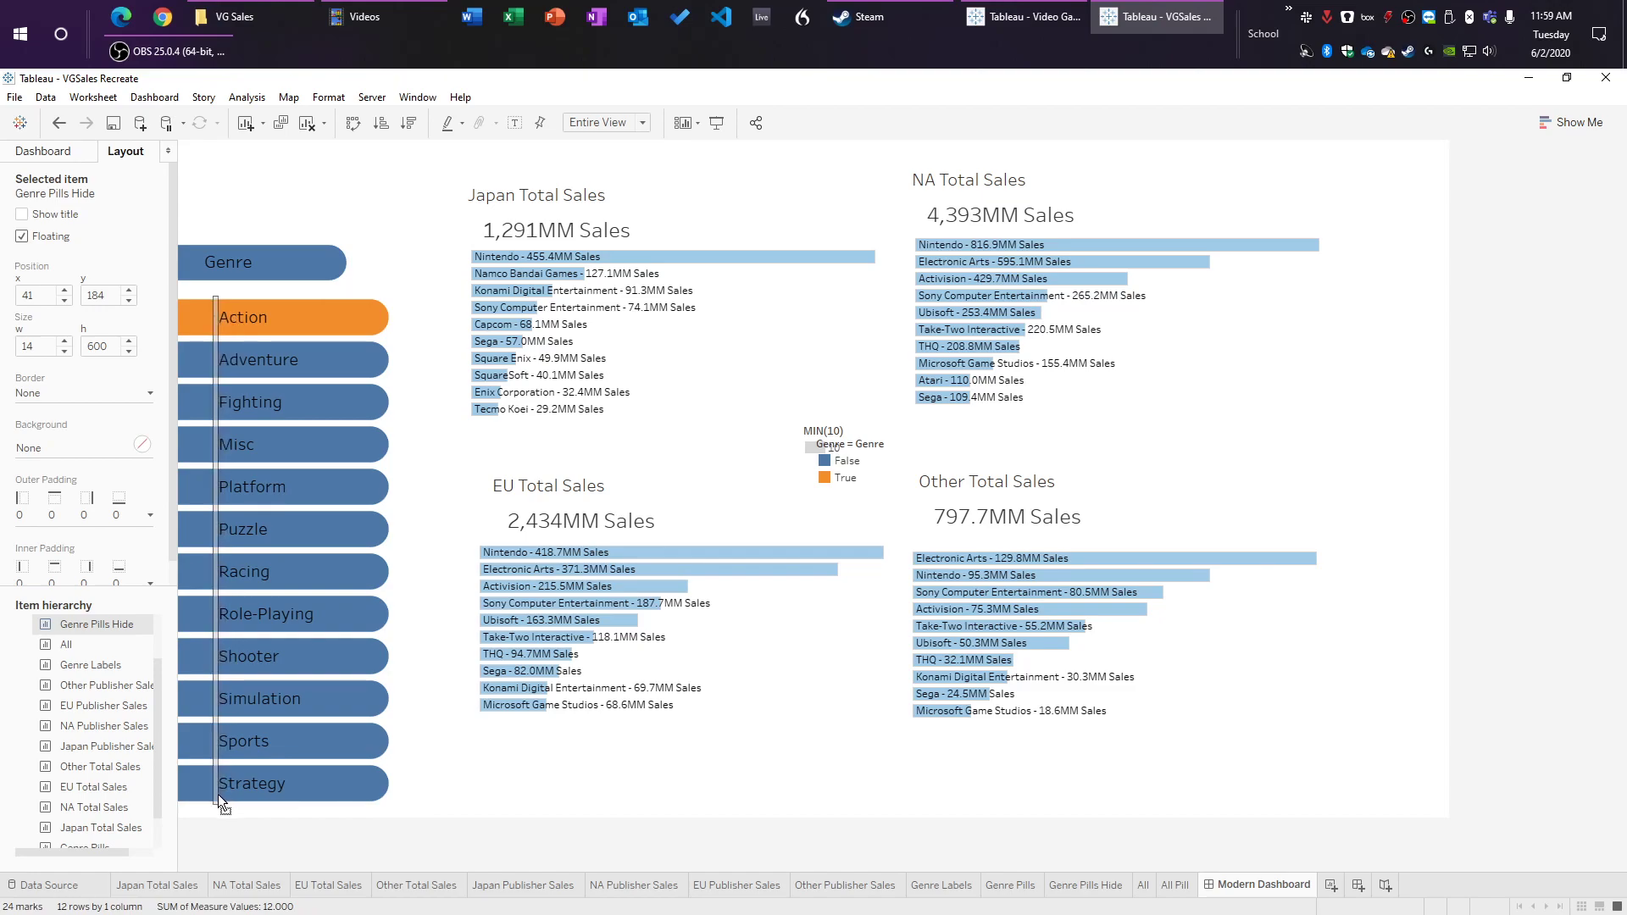
left_click(486, 826)
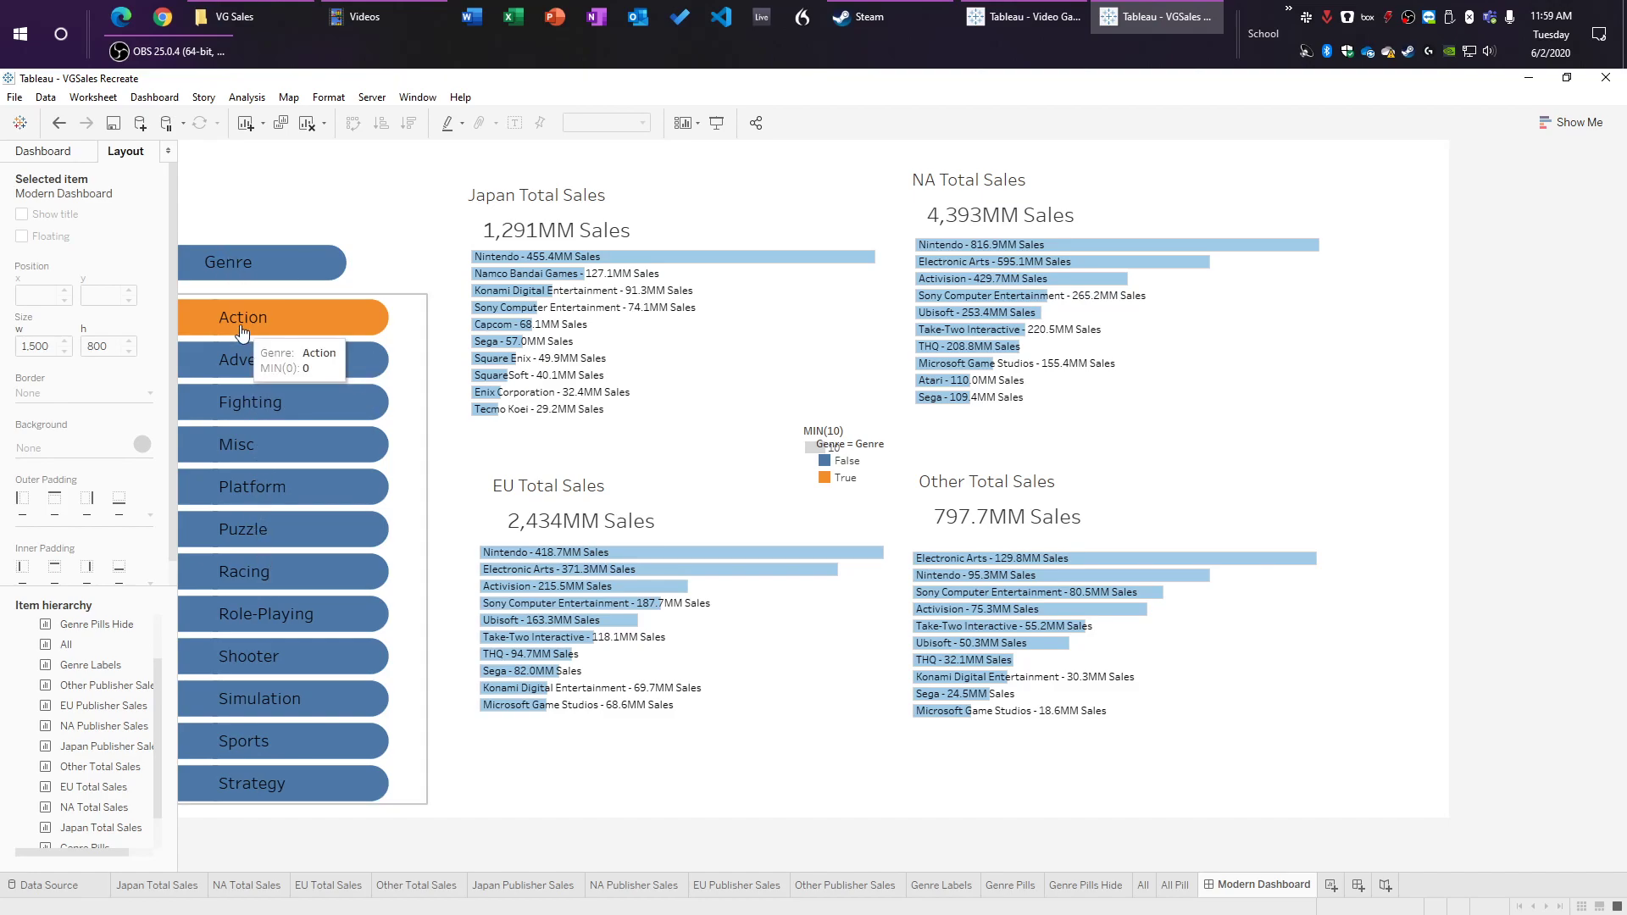
Step: Remove the MIN(10) size legend and the Genre = Genre color legend, and bring up the dashboard's list of sheets and objects
left_click(897, 429)
left_click(931, 431)
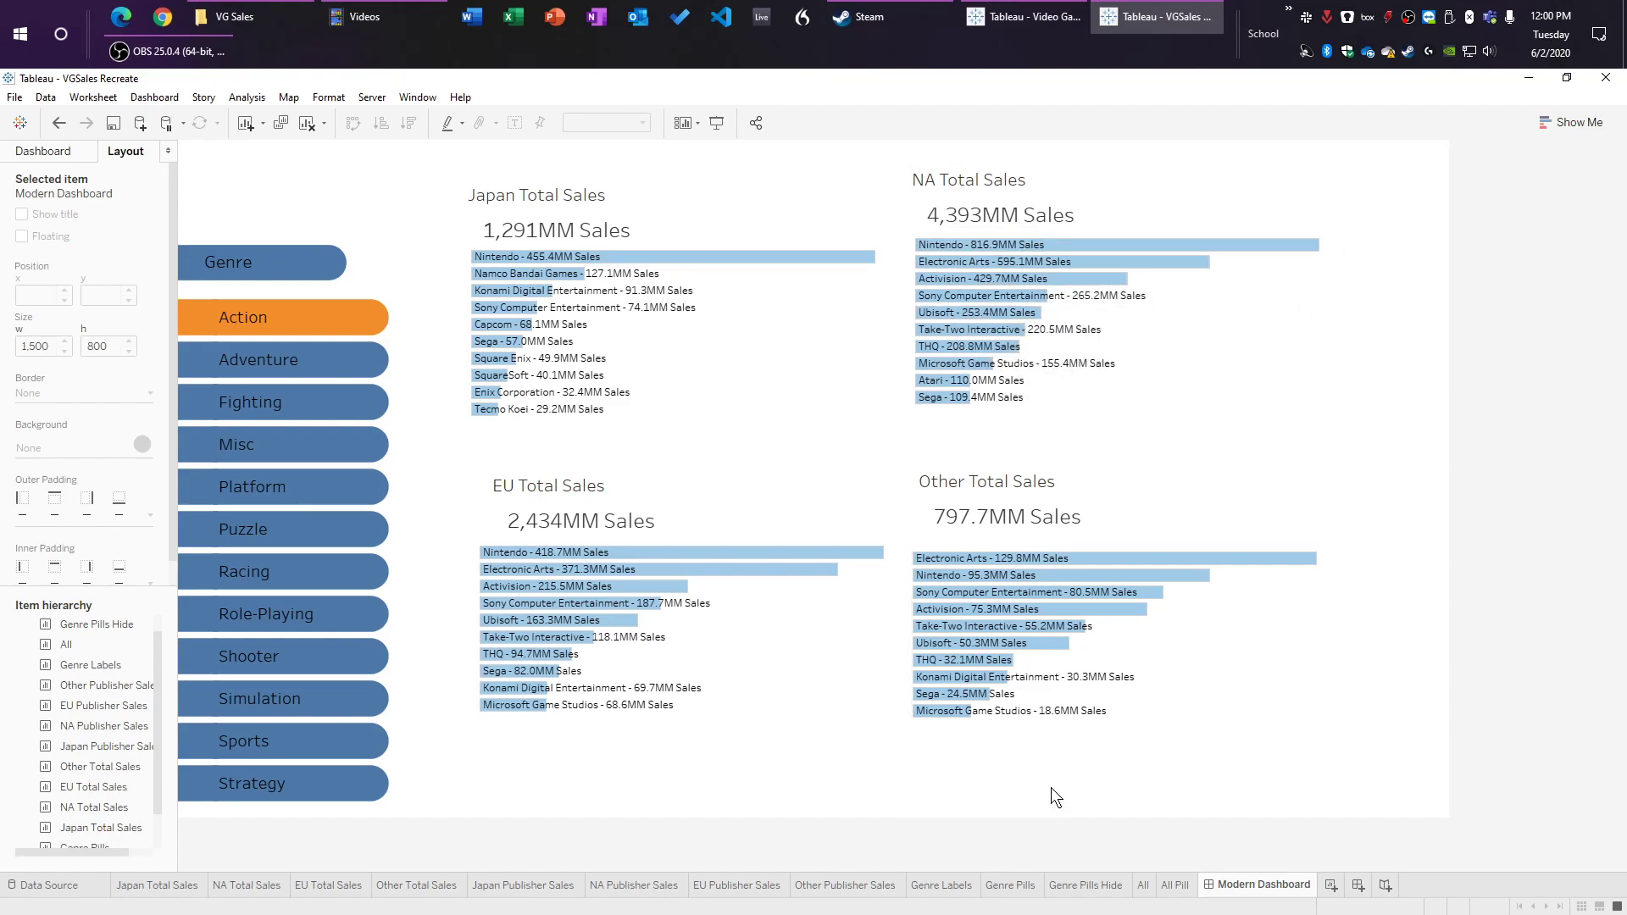
left_click(64, 150)
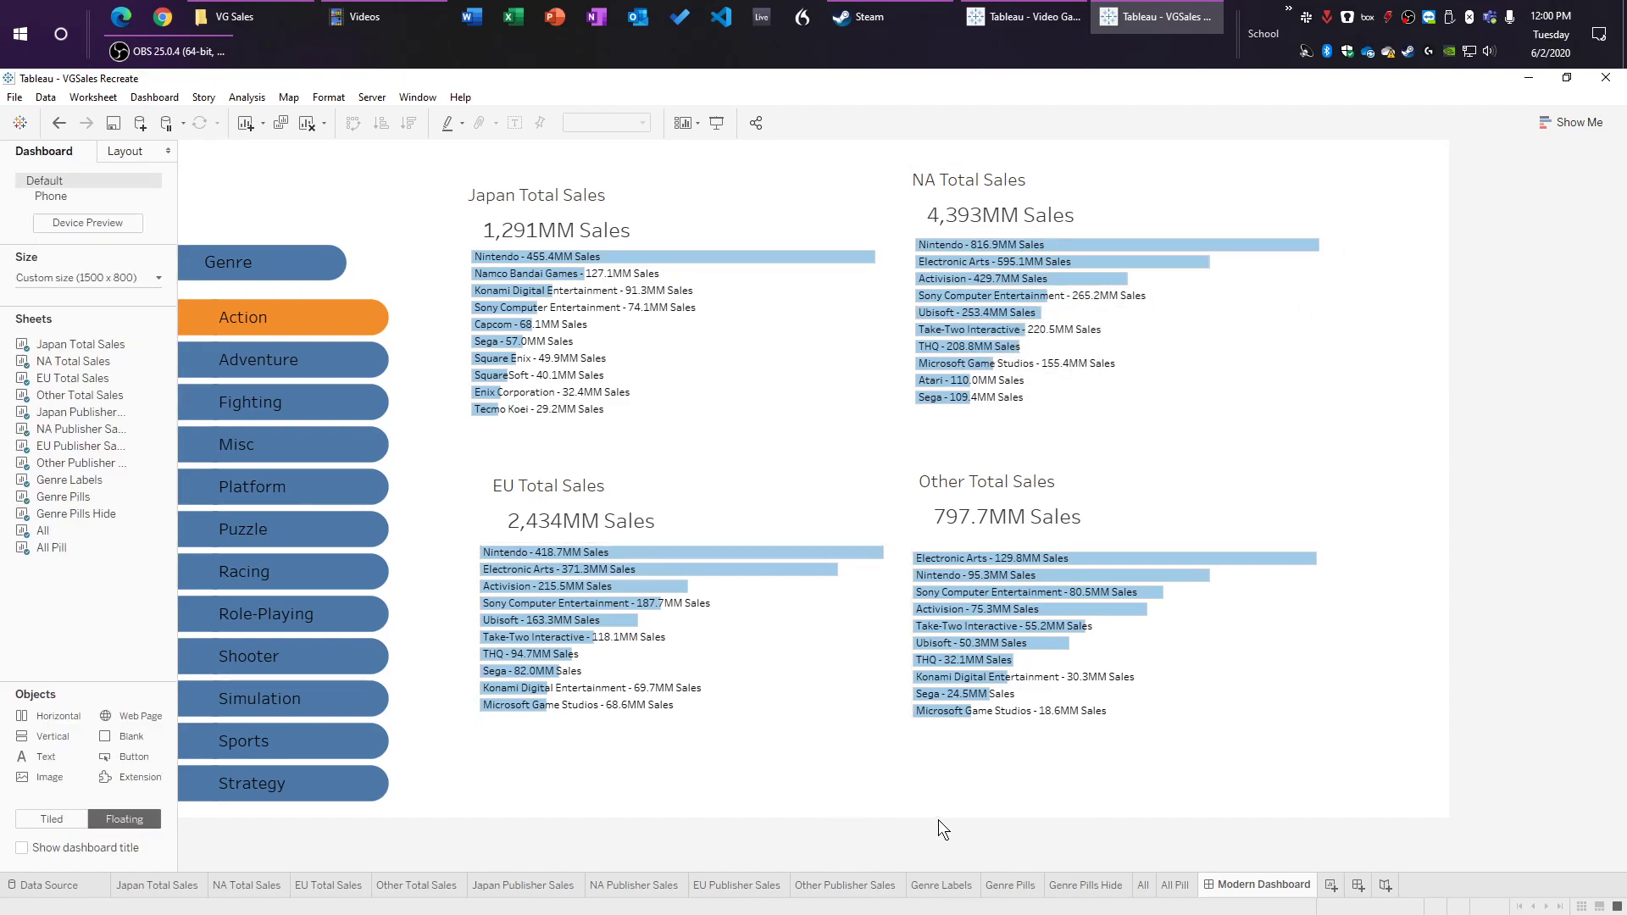